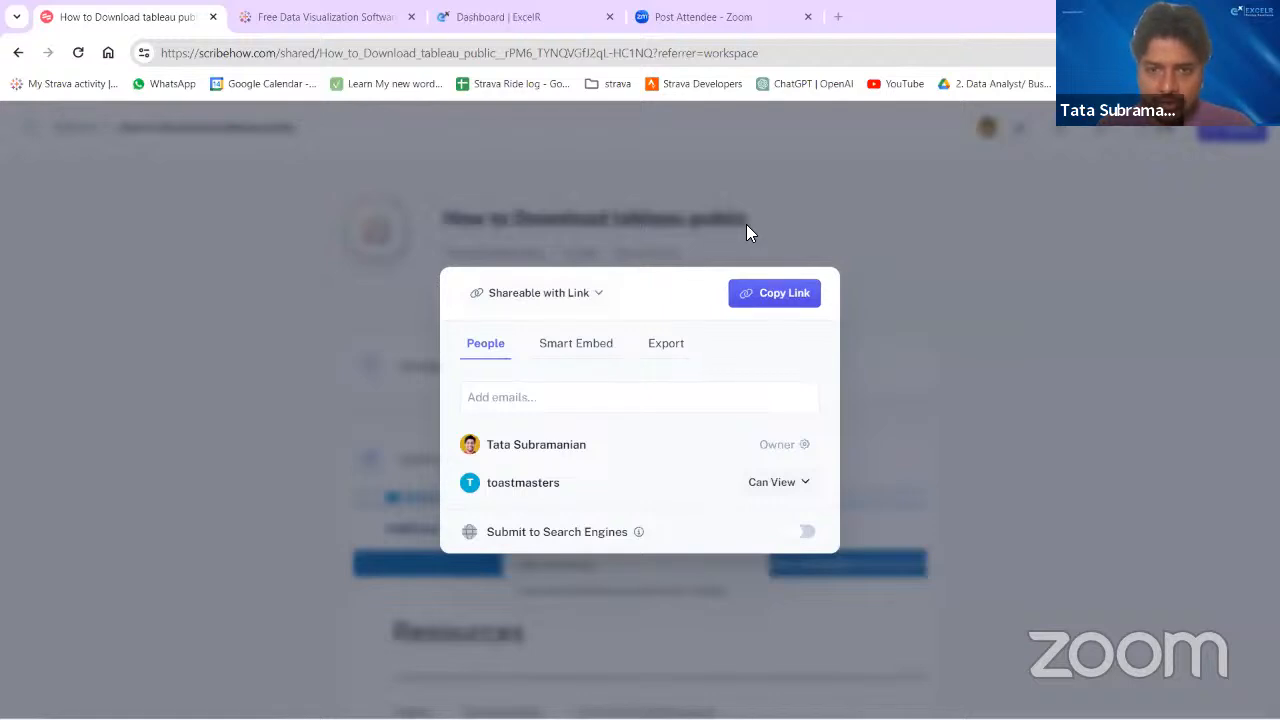
- Copy the shareable link of the "How to Download tableau public" guide and close the sharing dialog
click(774, 293)
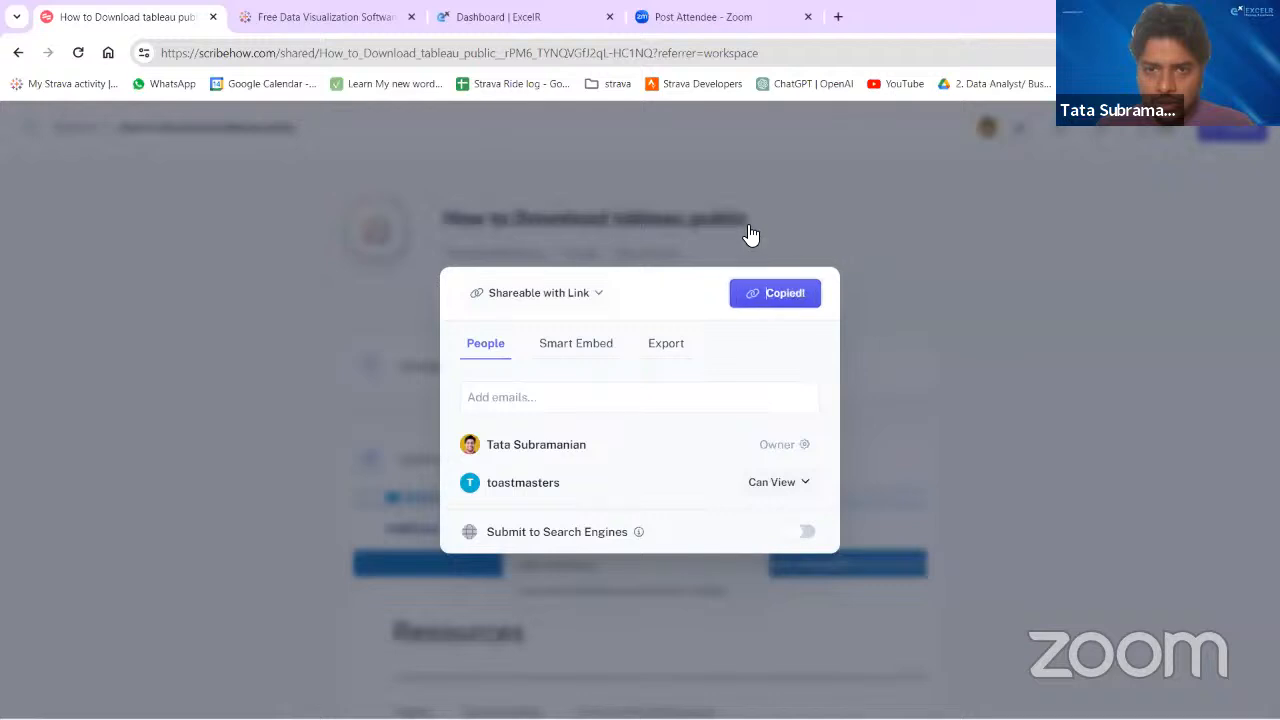
key(alt+Tab)
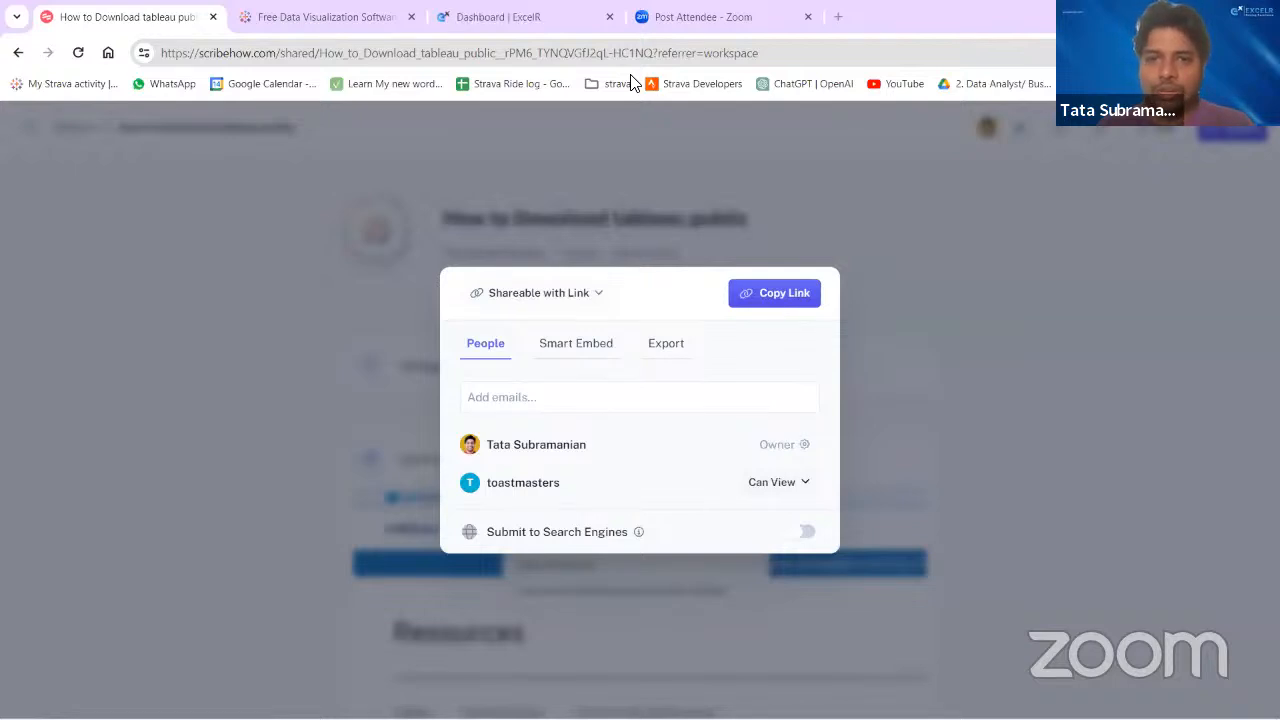
click(323, 386)
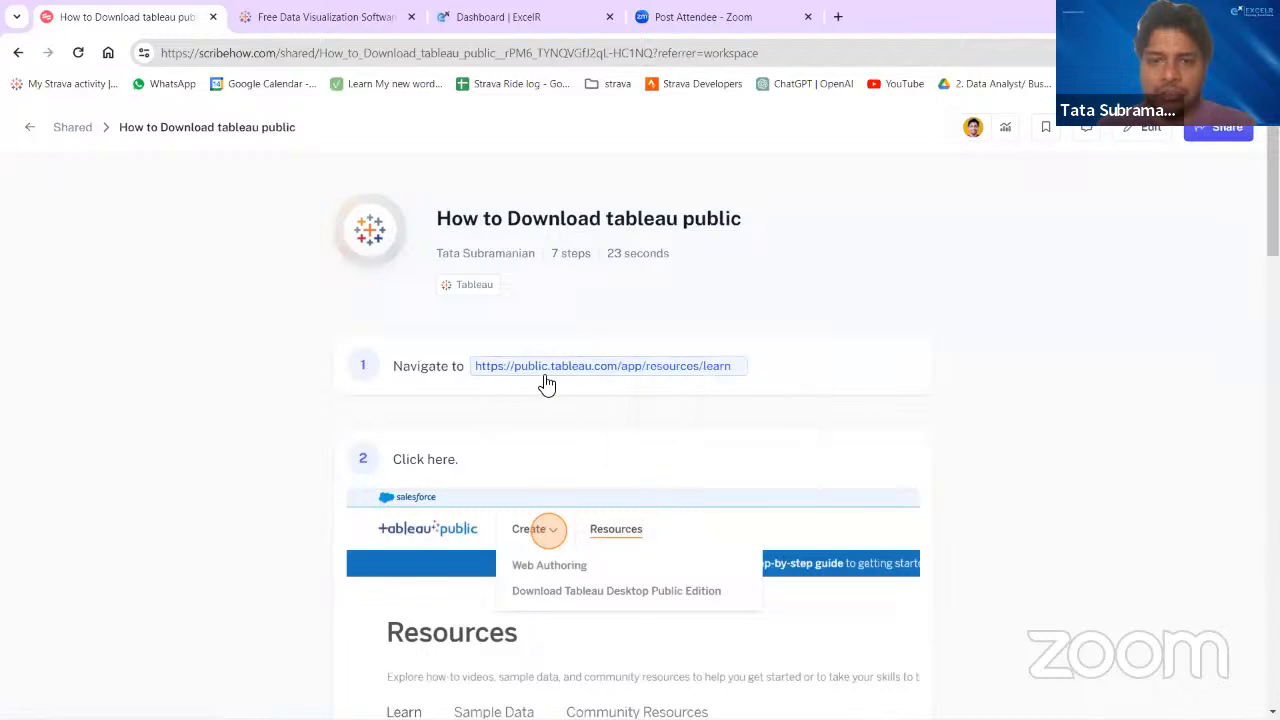
- Open the Tableau Public learn page linked in the guide's first instruction and compare it with the guide
click(600, 366)
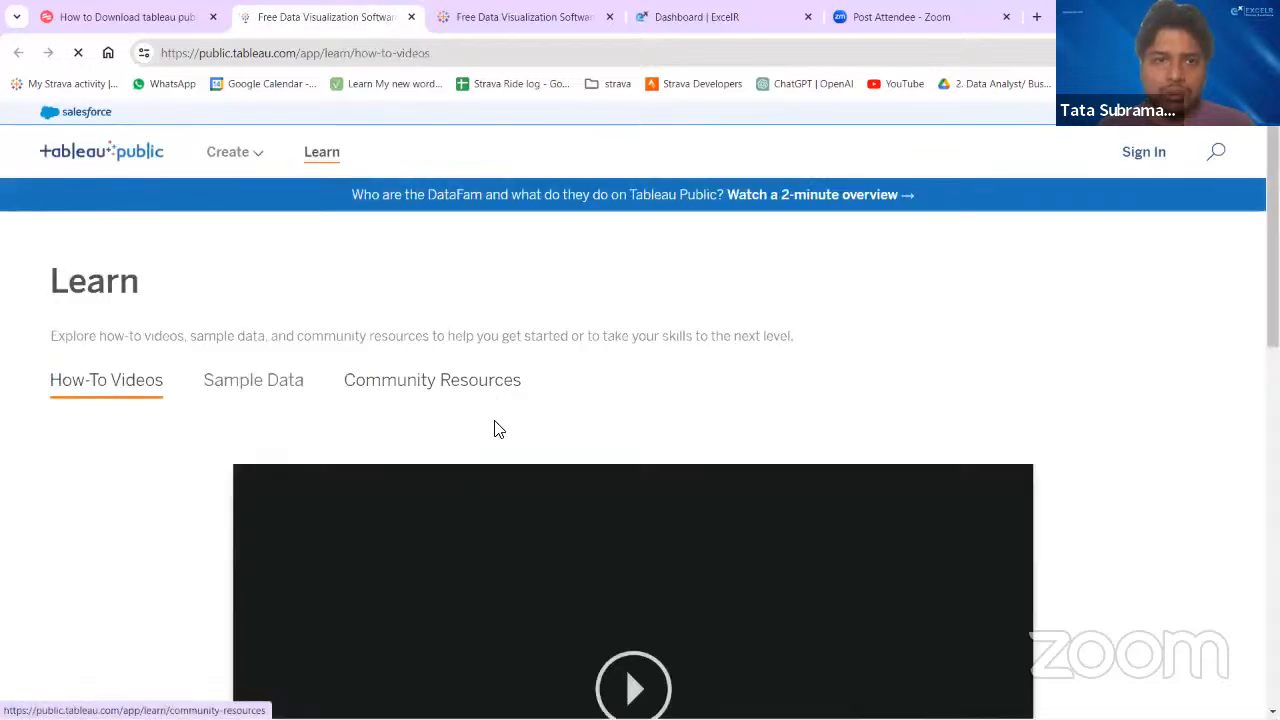
click(128, 20)
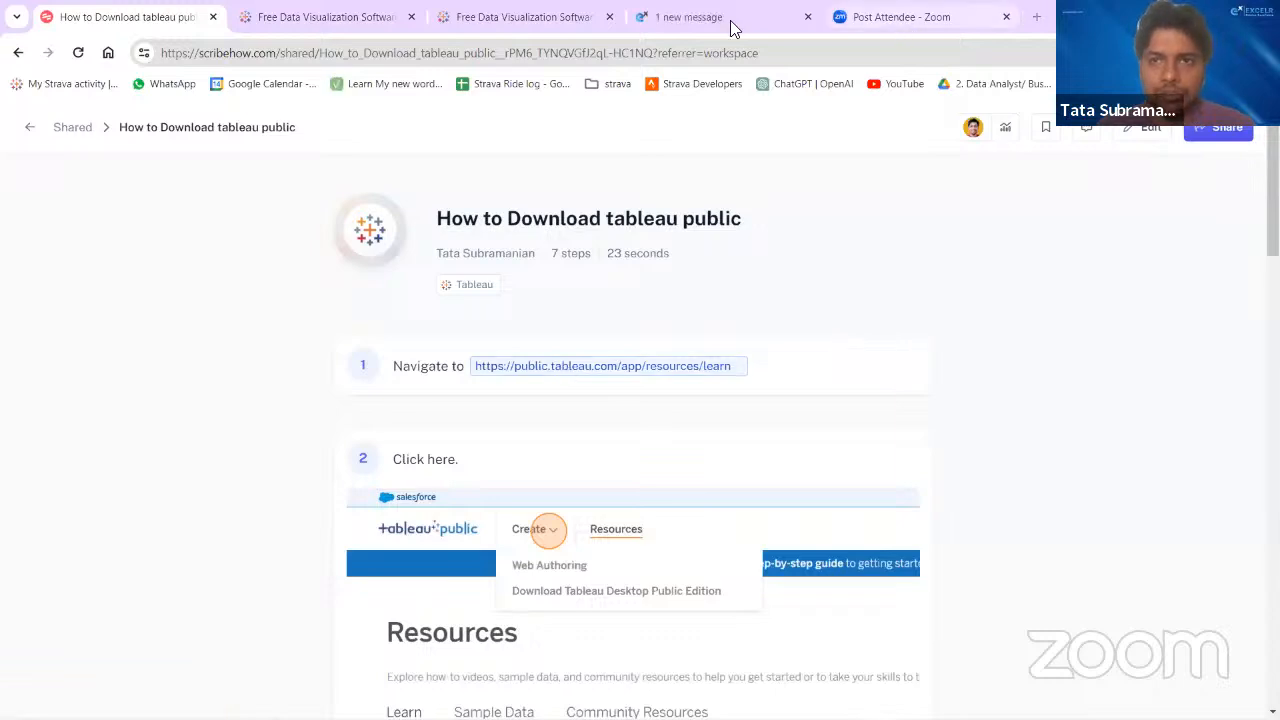
click(471, 20)
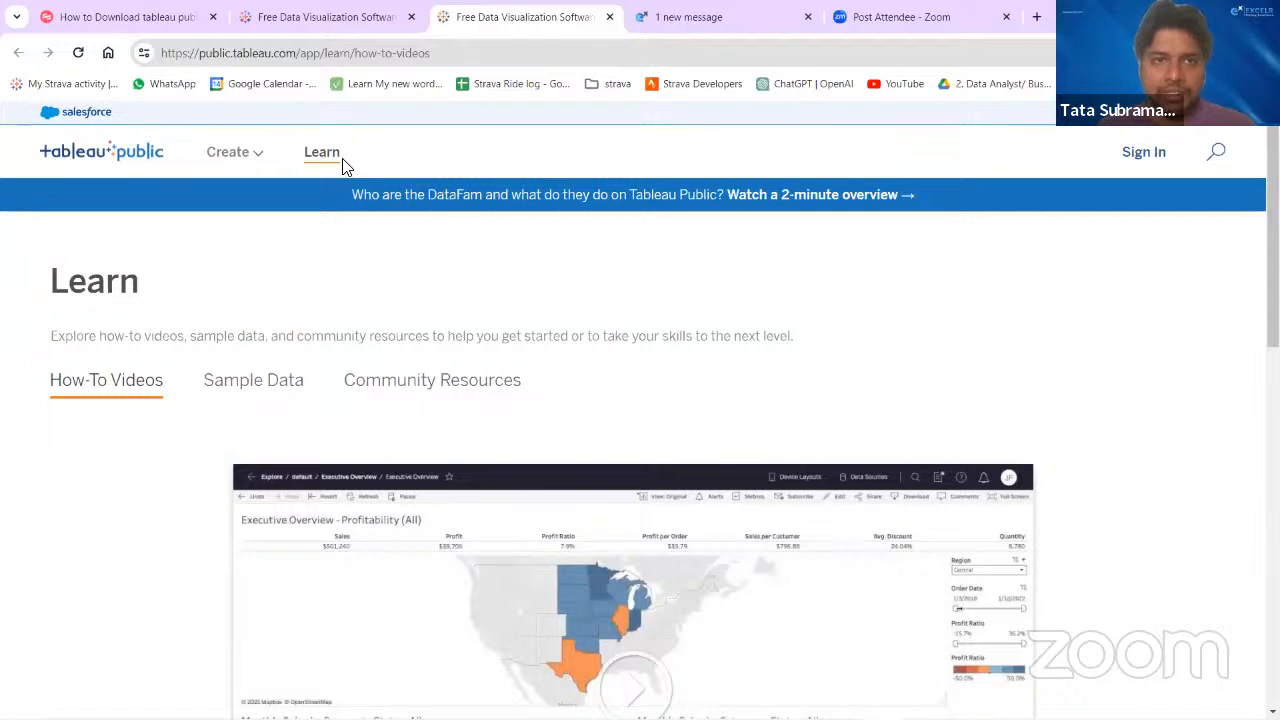
click(128, 17)
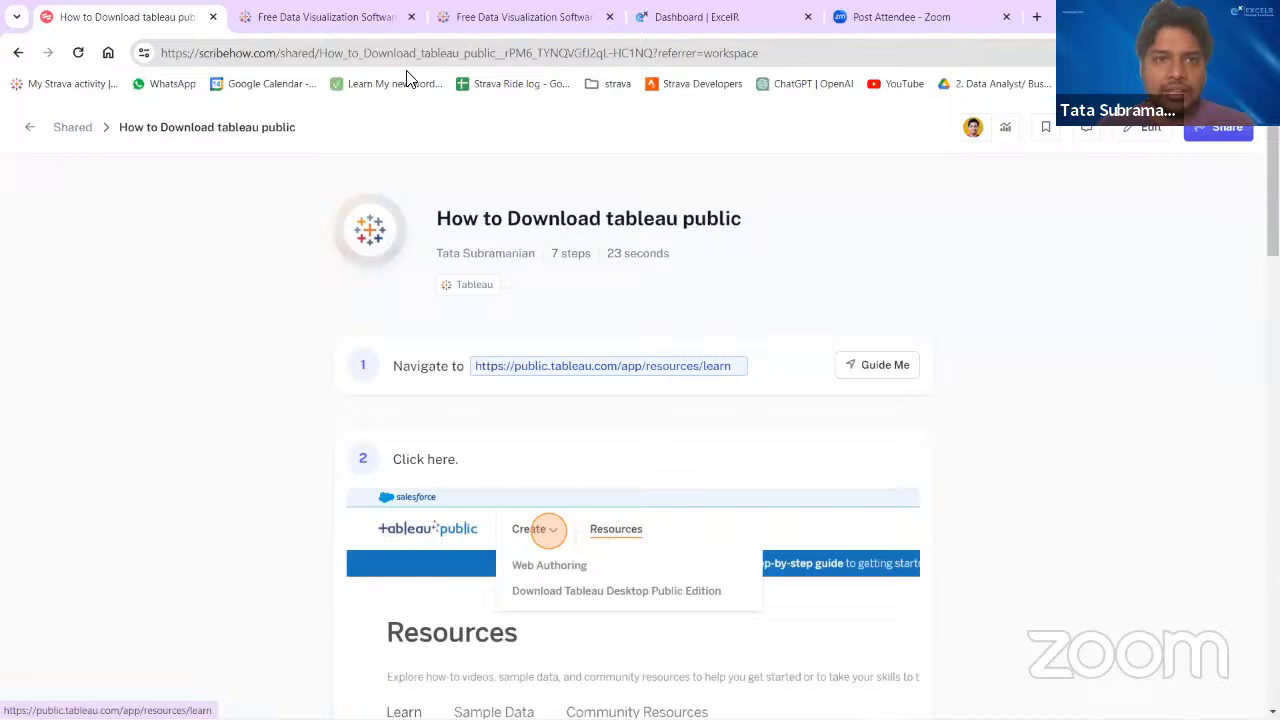
key(ctrl+Tab)
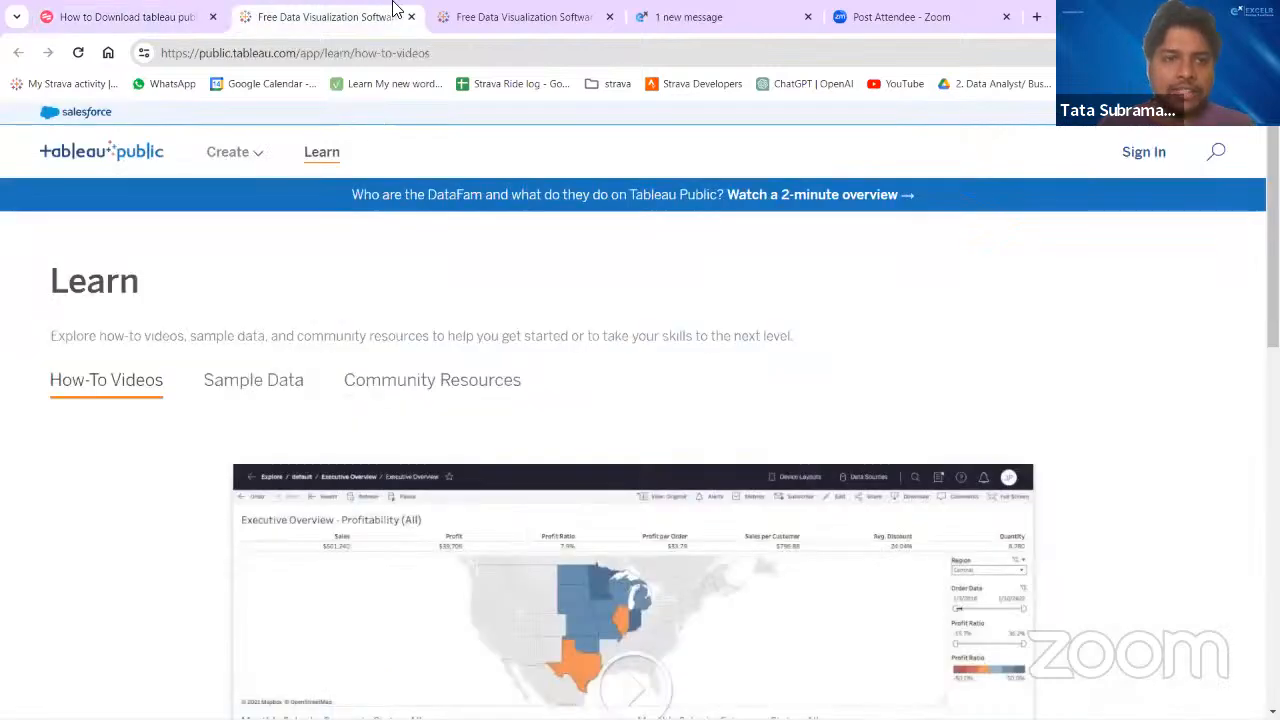
- Go to the Tableau Desktop Public Edition download page and bring up its registration form
click(256, 152)
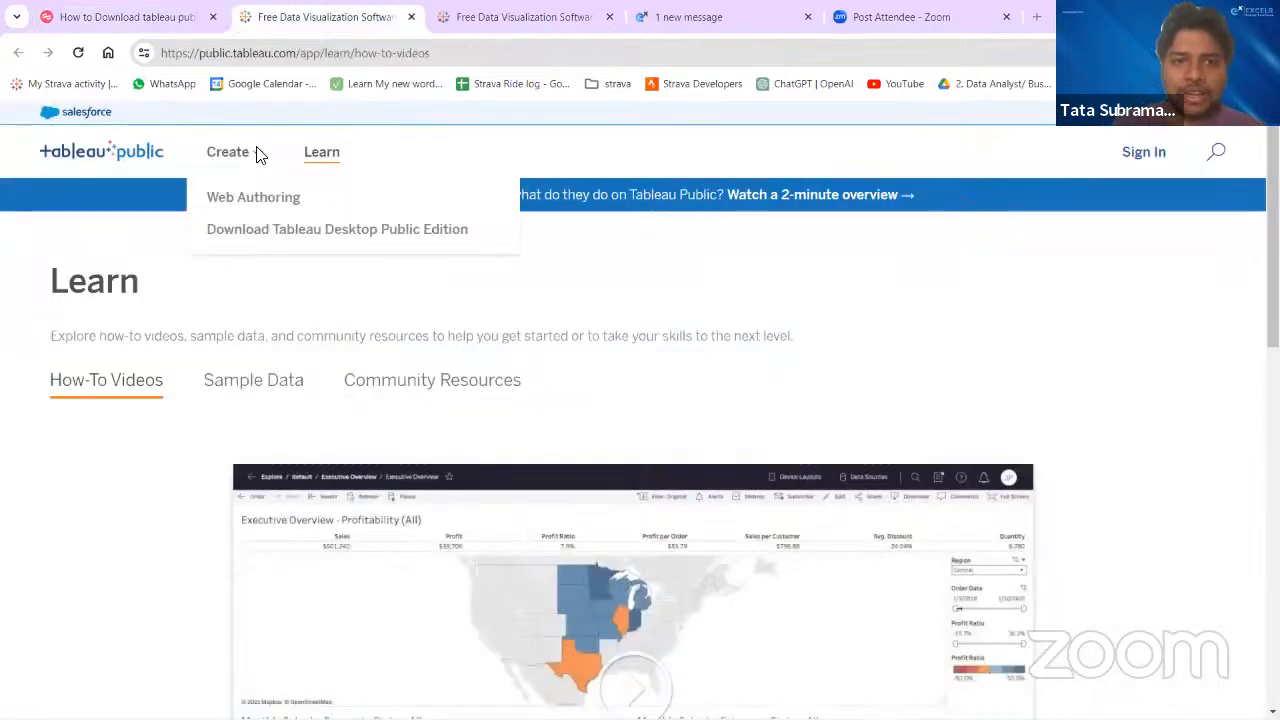
click(272, 240)
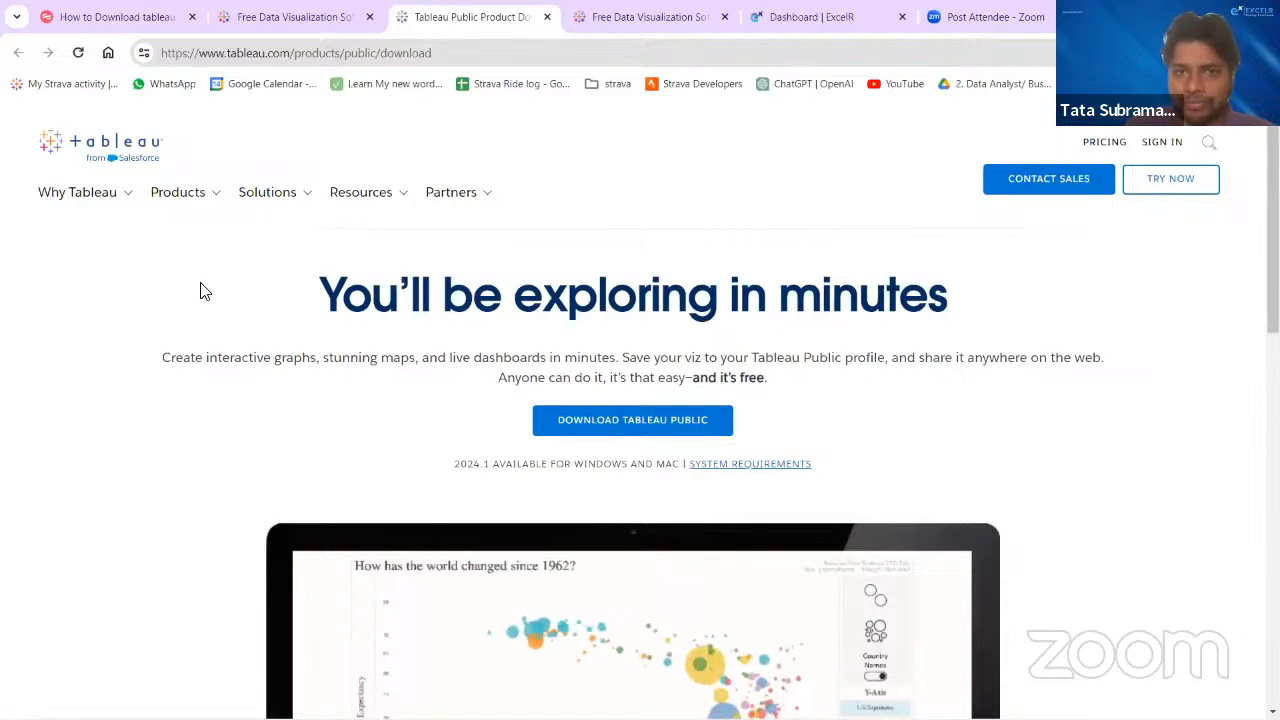
click(601, 420)
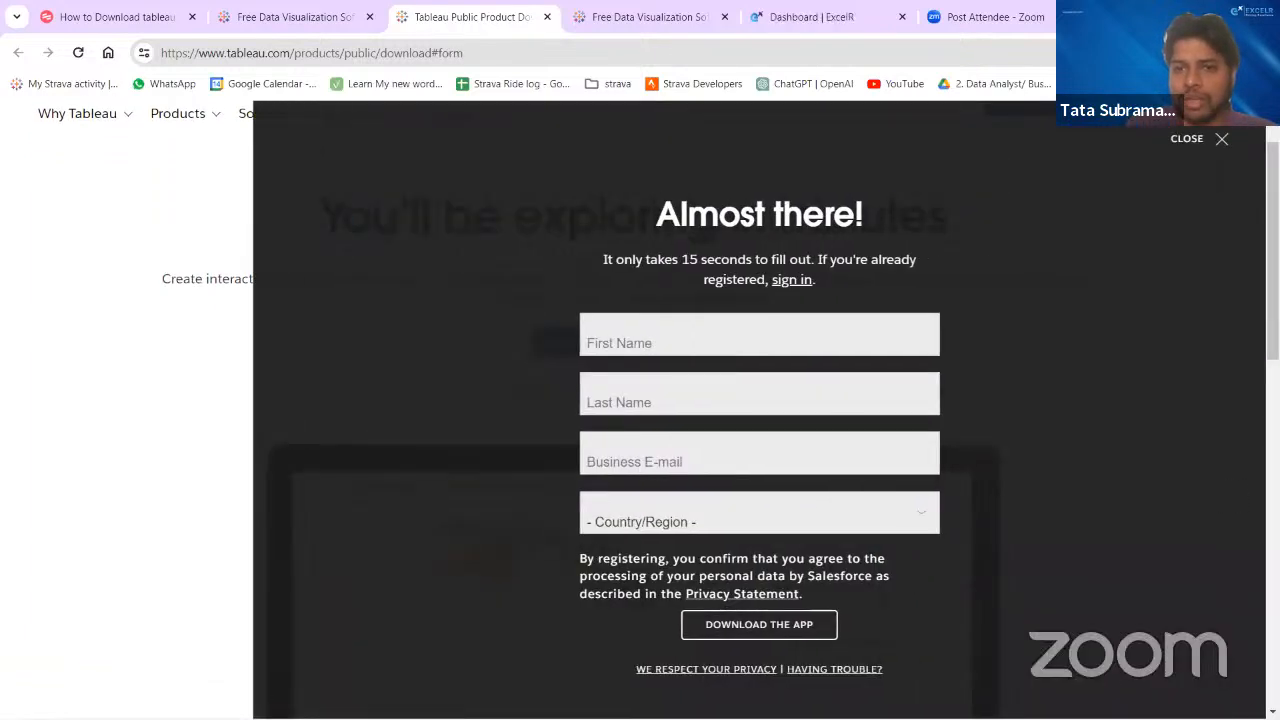
click(608, 334)
click(623, 400)
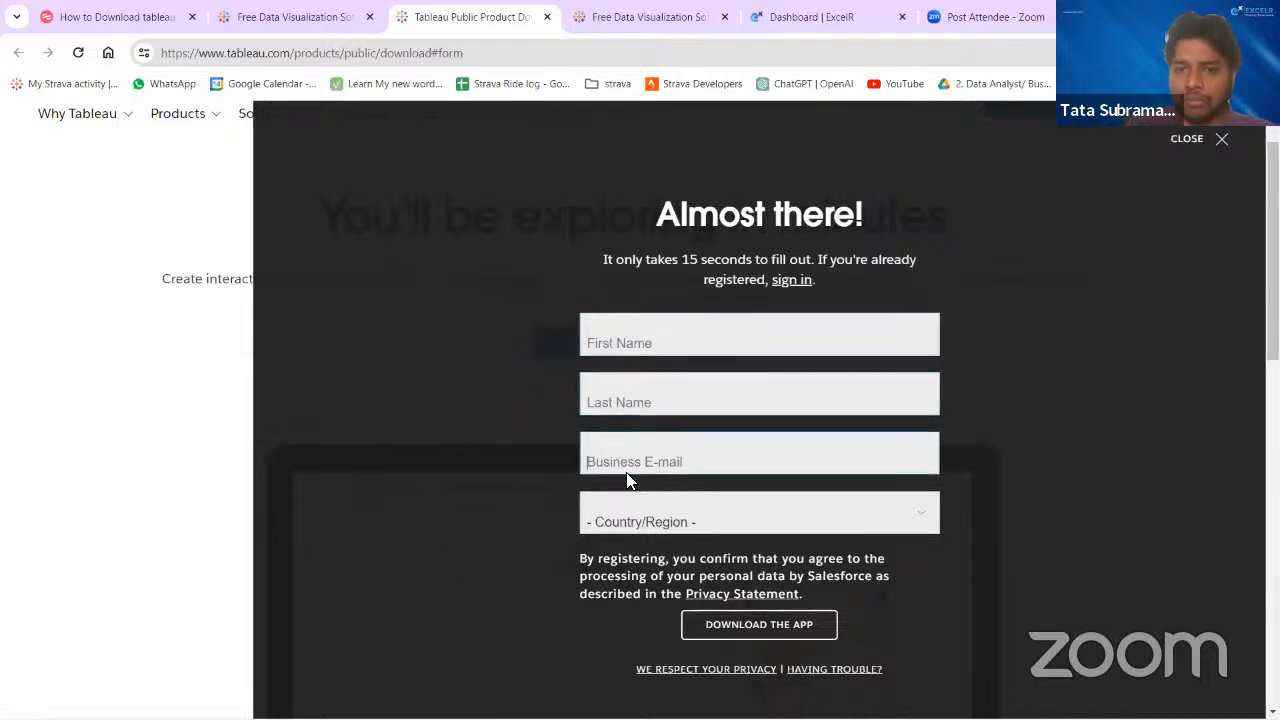
click(634, 521)
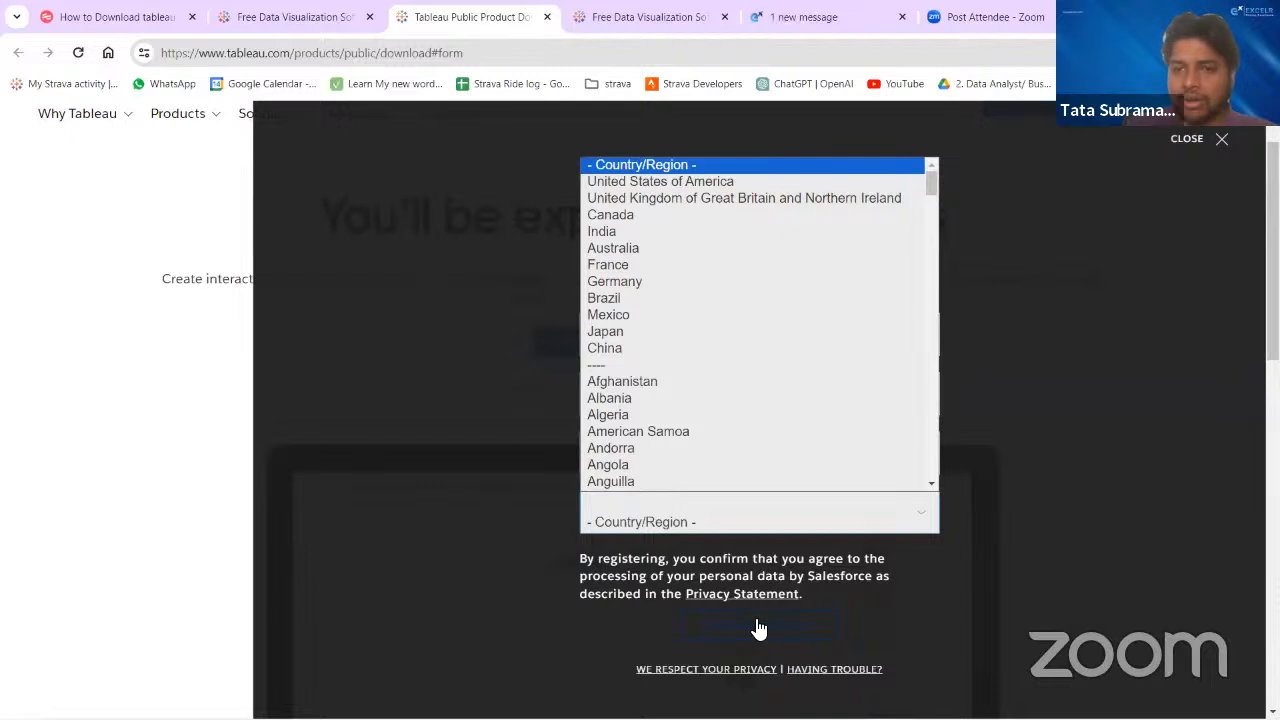
- Enter the registrant's first name and last name in the download form
click(617, 340)
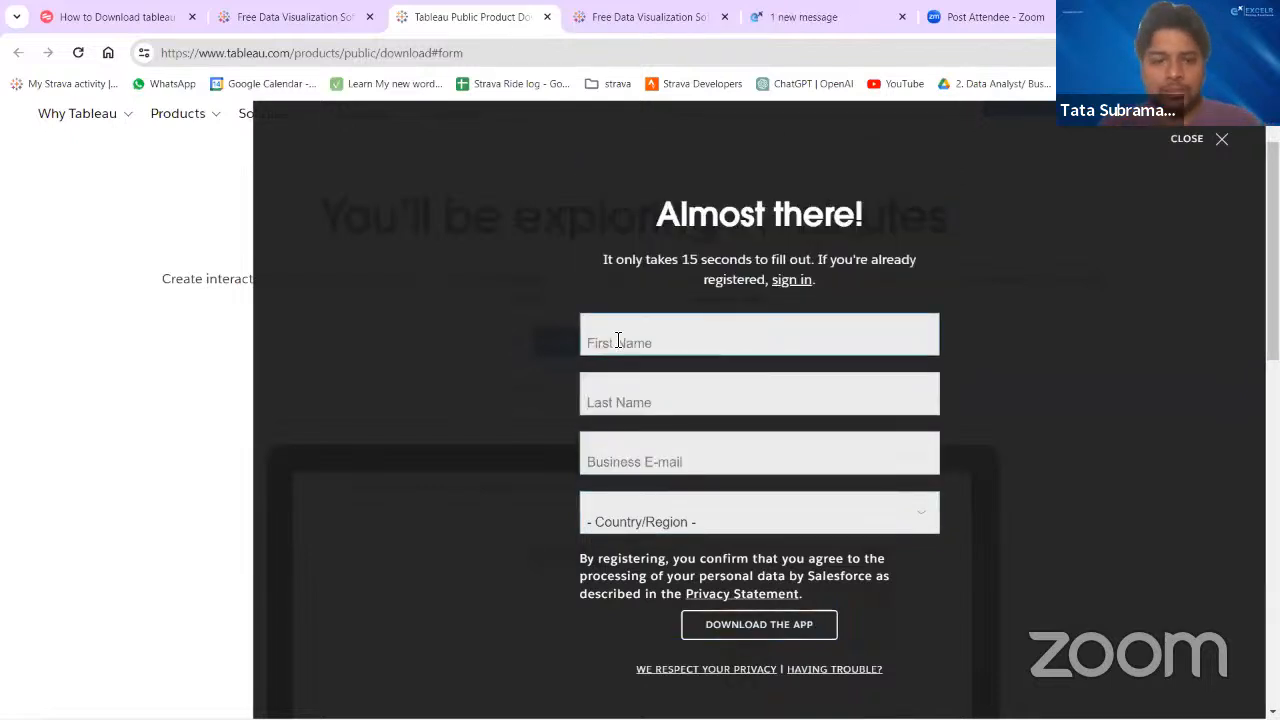
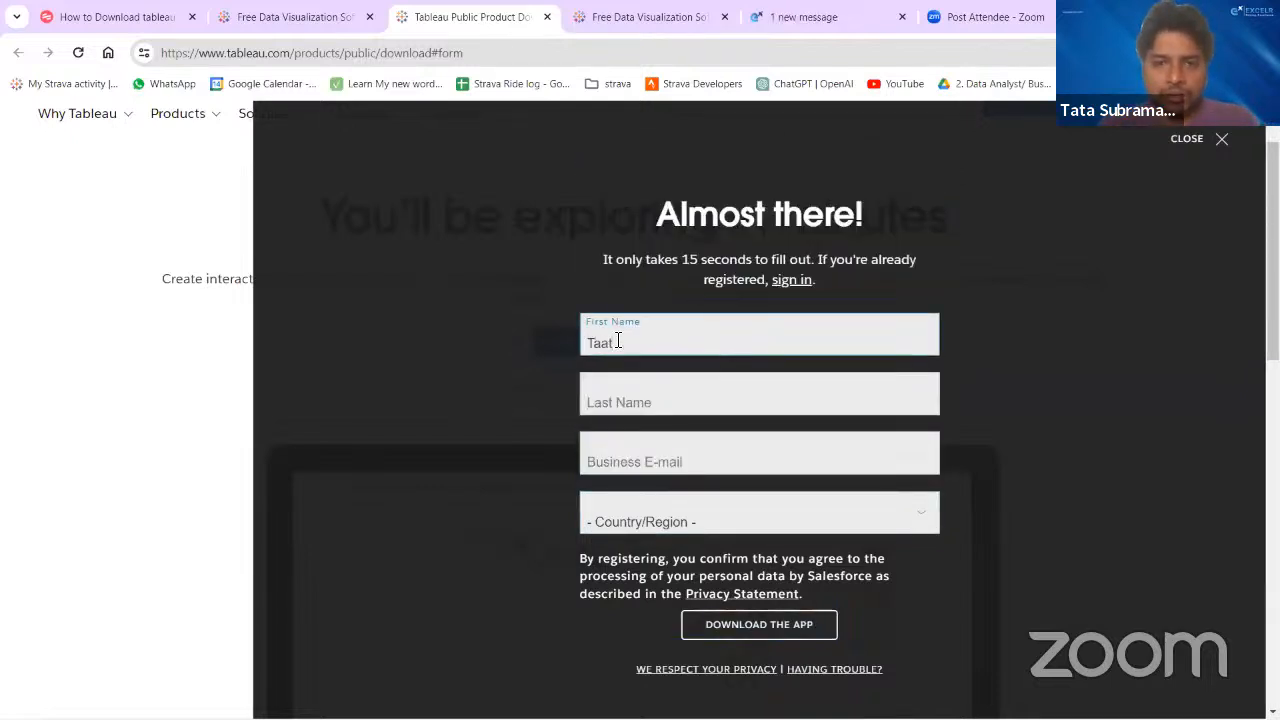
key(Tab)
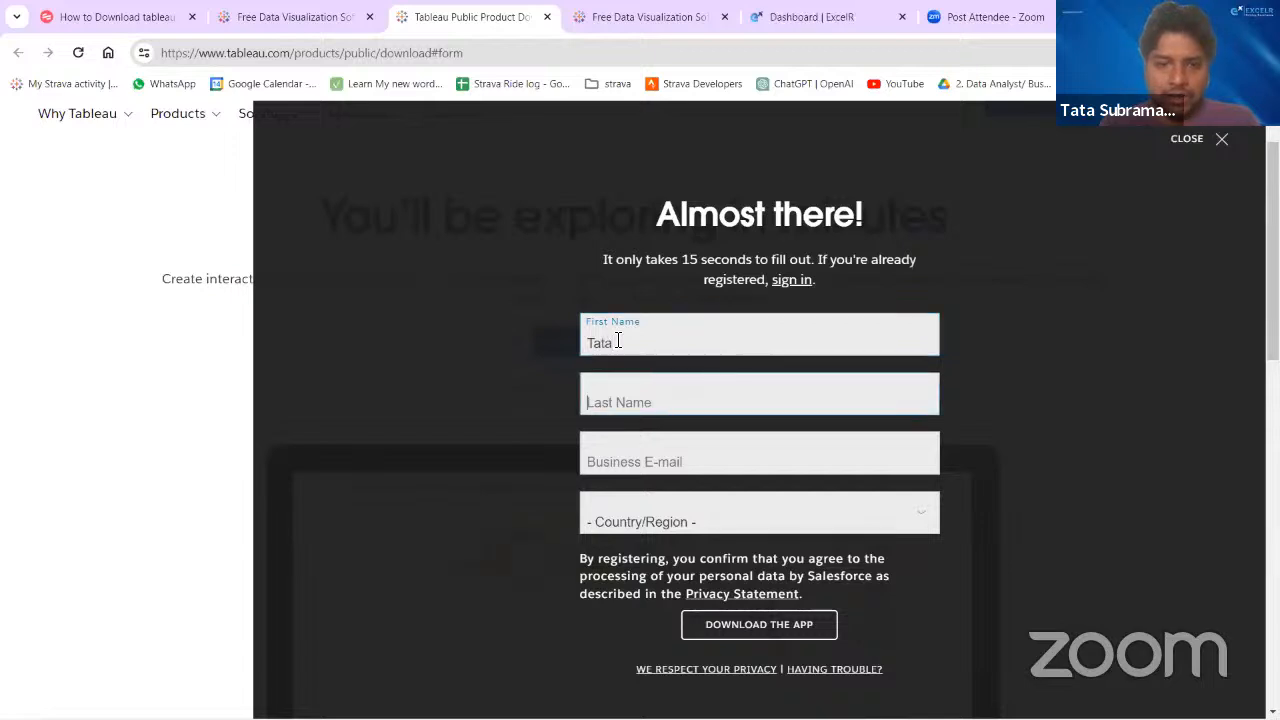
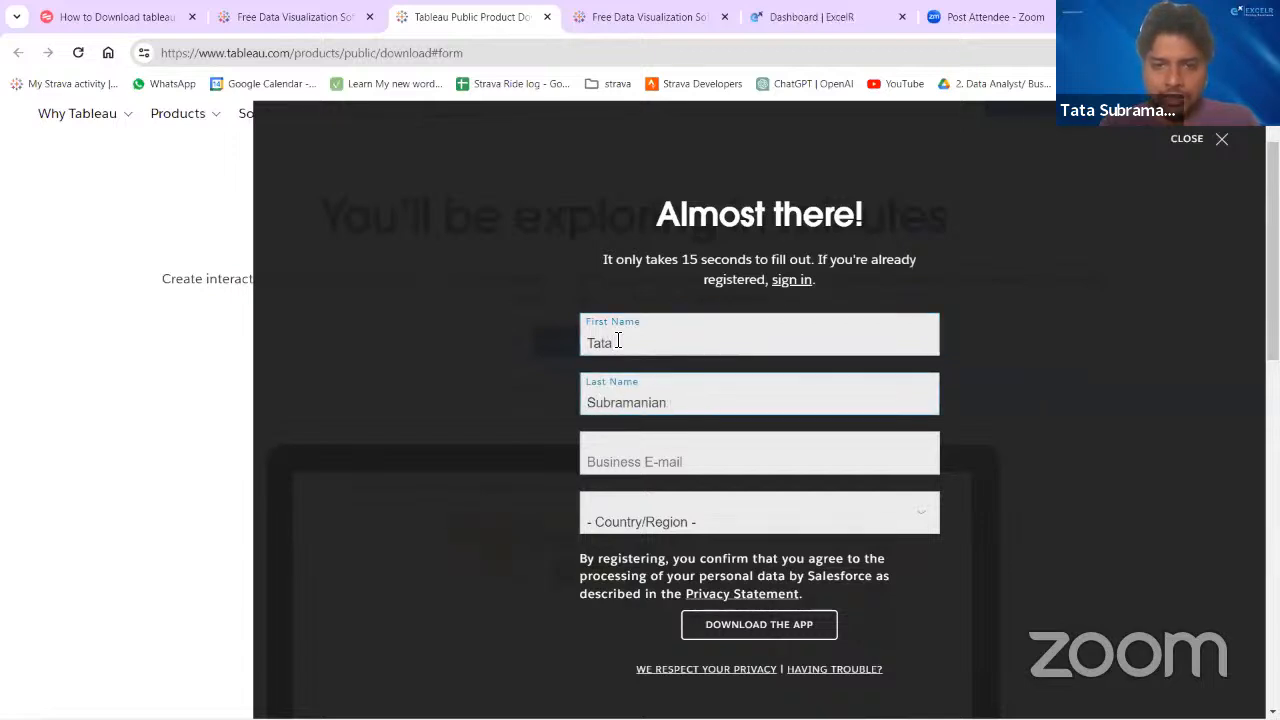
key(Tab)
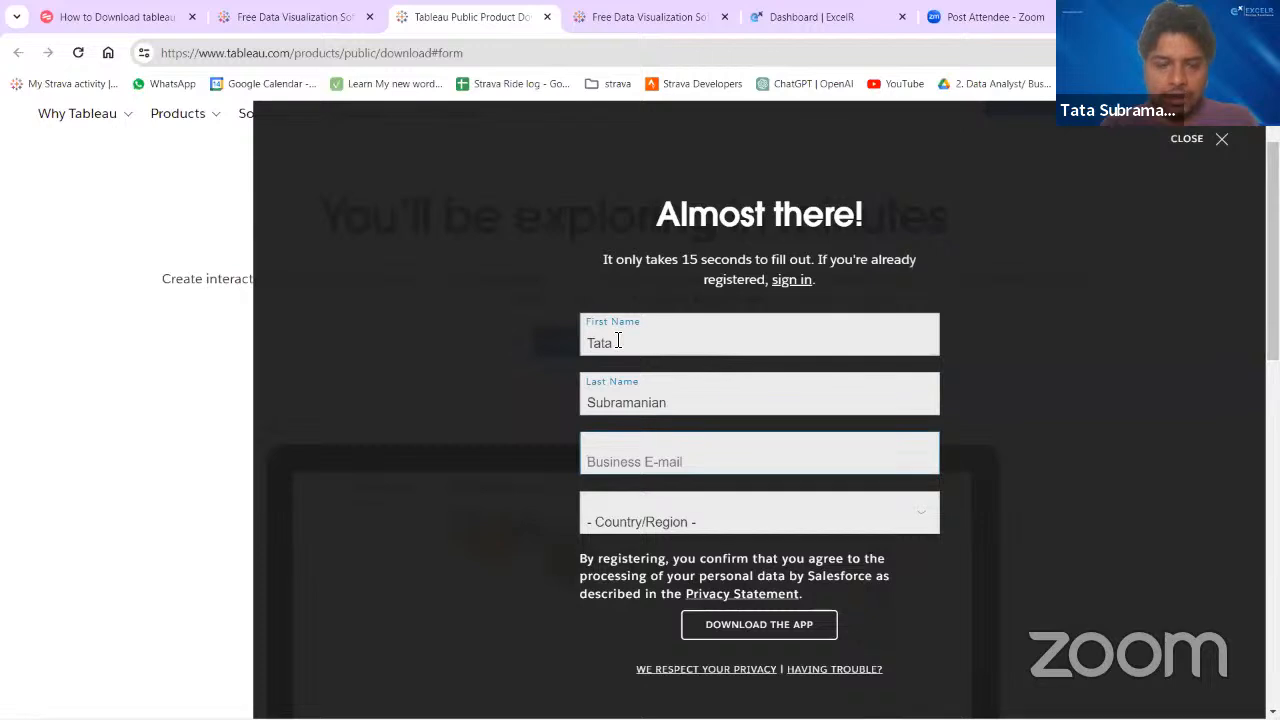
- Fill in the registrant's business e-mail in the download form
text(xyz)
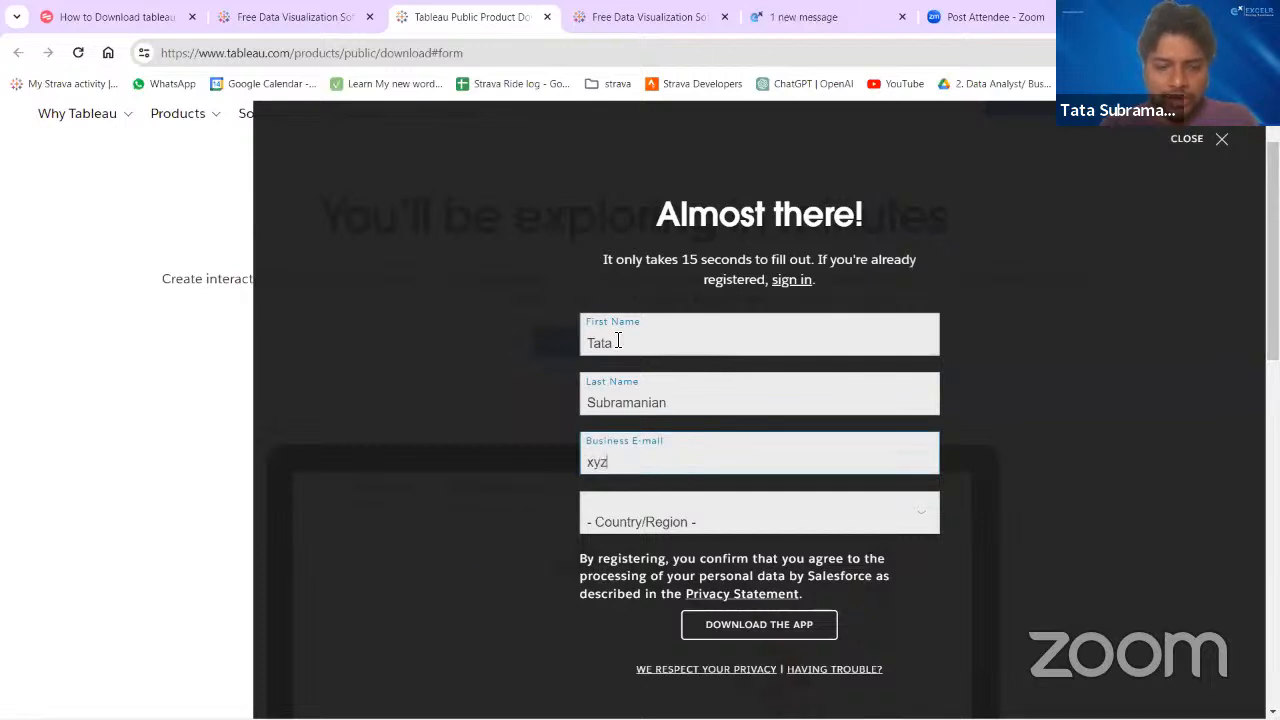
text(#)
key(BackSpace)
text(2)
key(BackSpace)
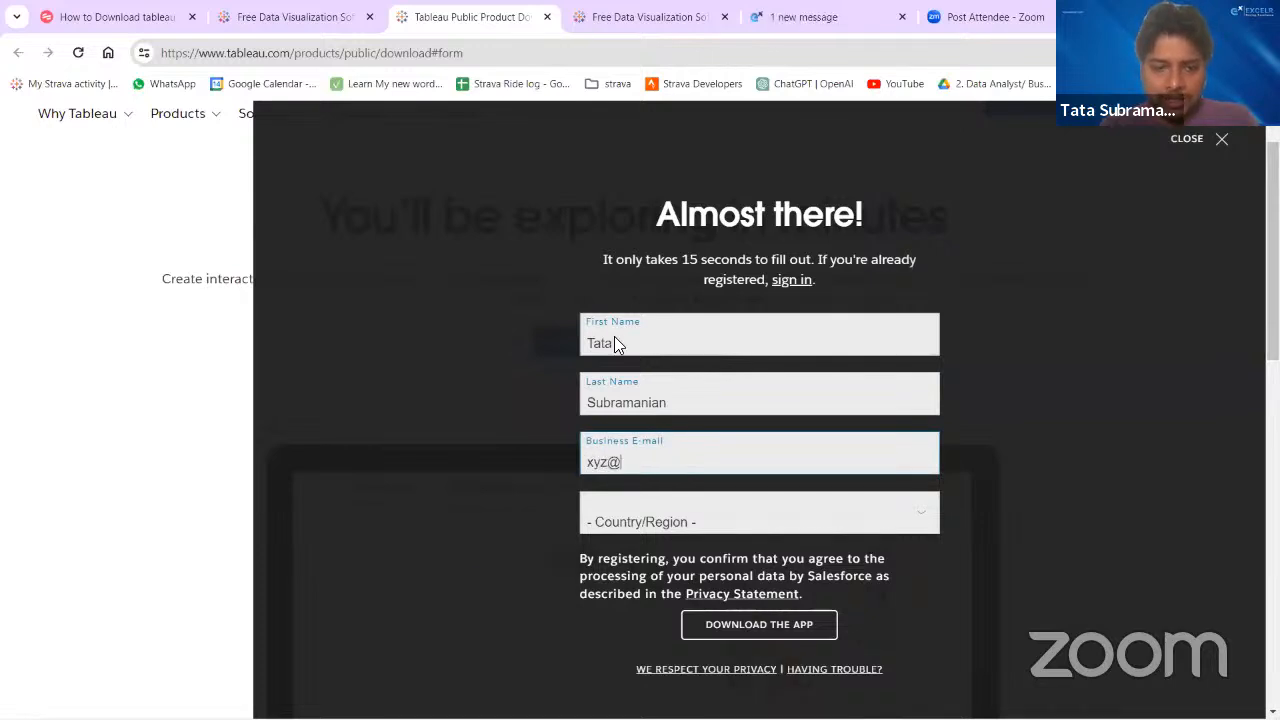
text(@gmail.com)
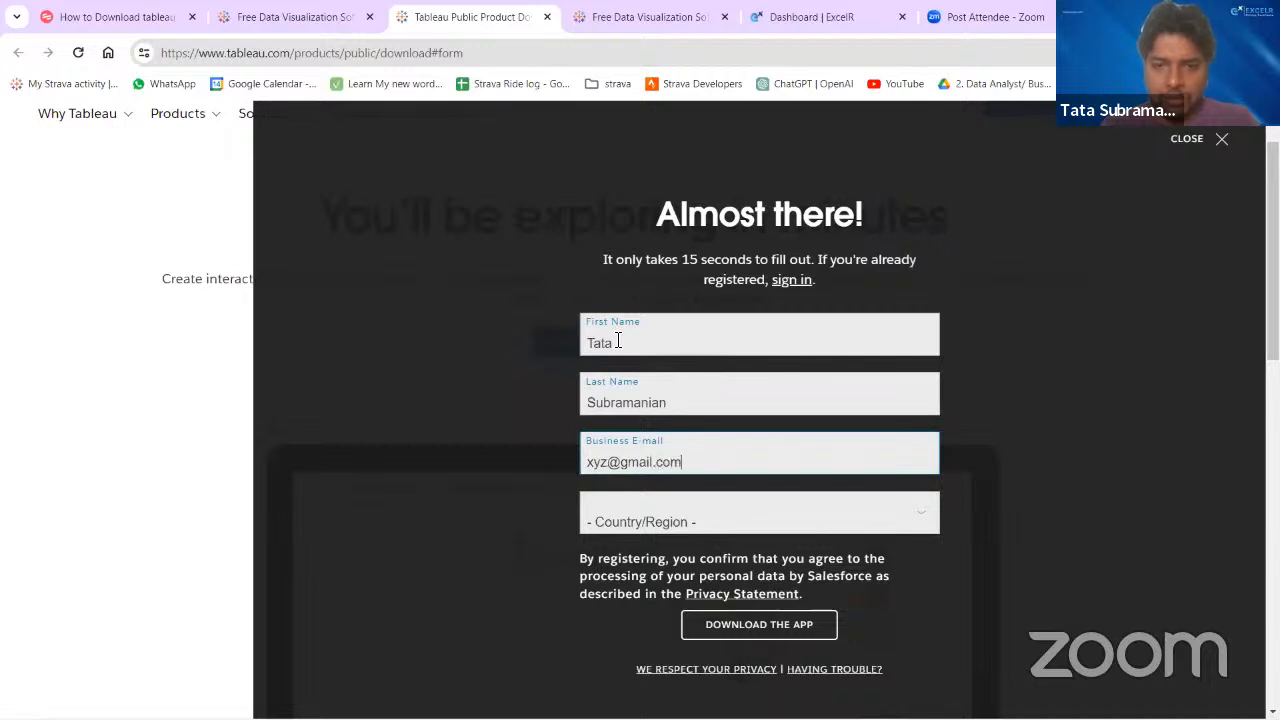
- Set the country/region to Angola and submit the form to download the app
click(624, 520)
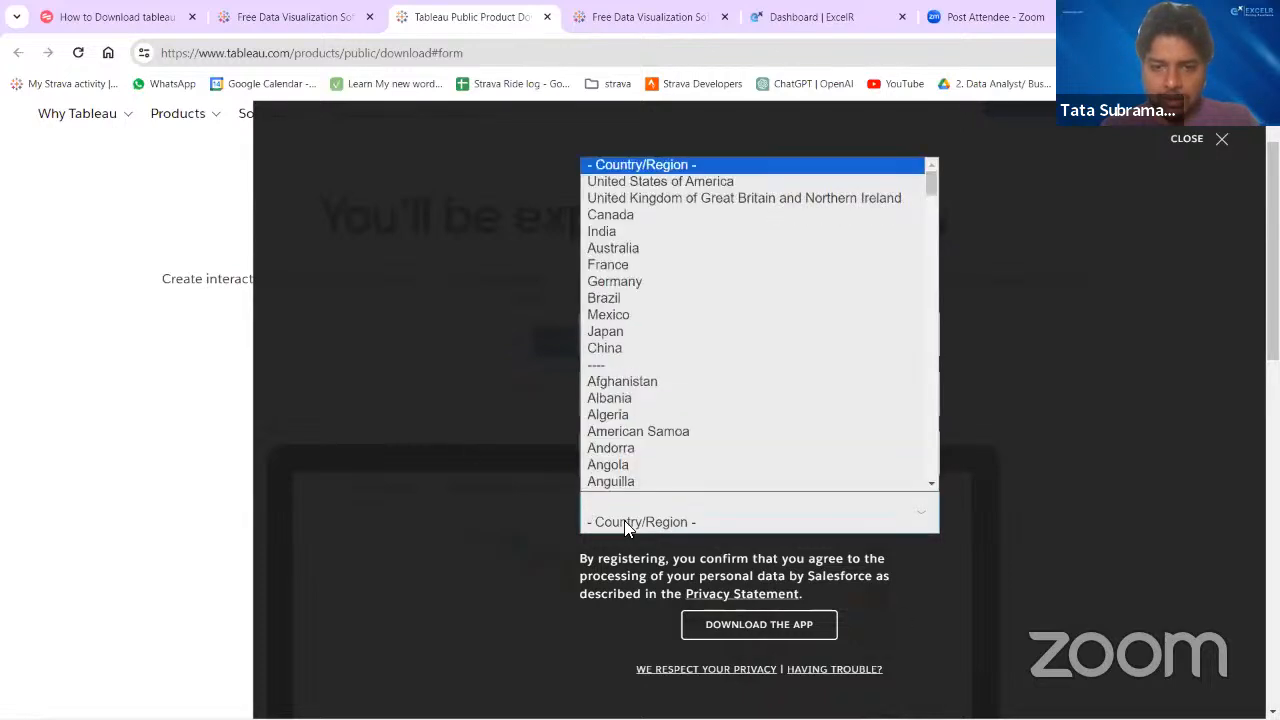
click(637, 471)
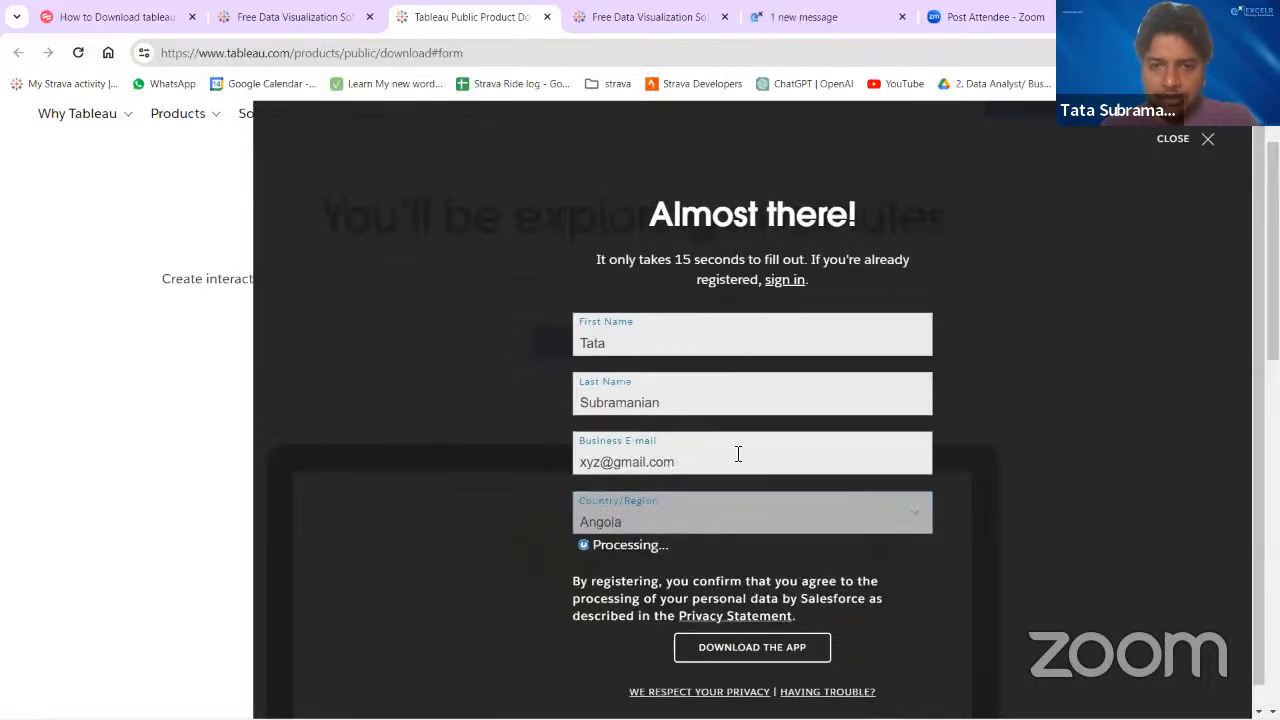
click(731, 624)
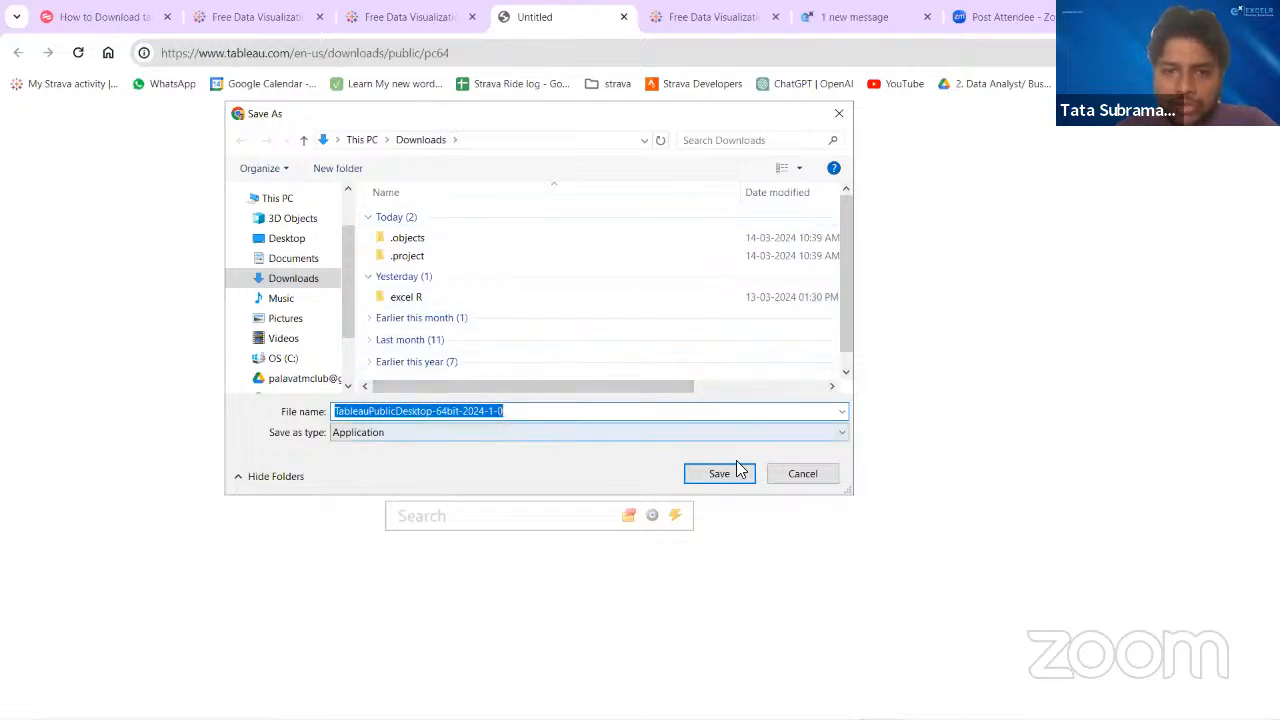
- Cancel saving the Tableau Public installer and return to the Learn page with the download notice
click(842, 116)
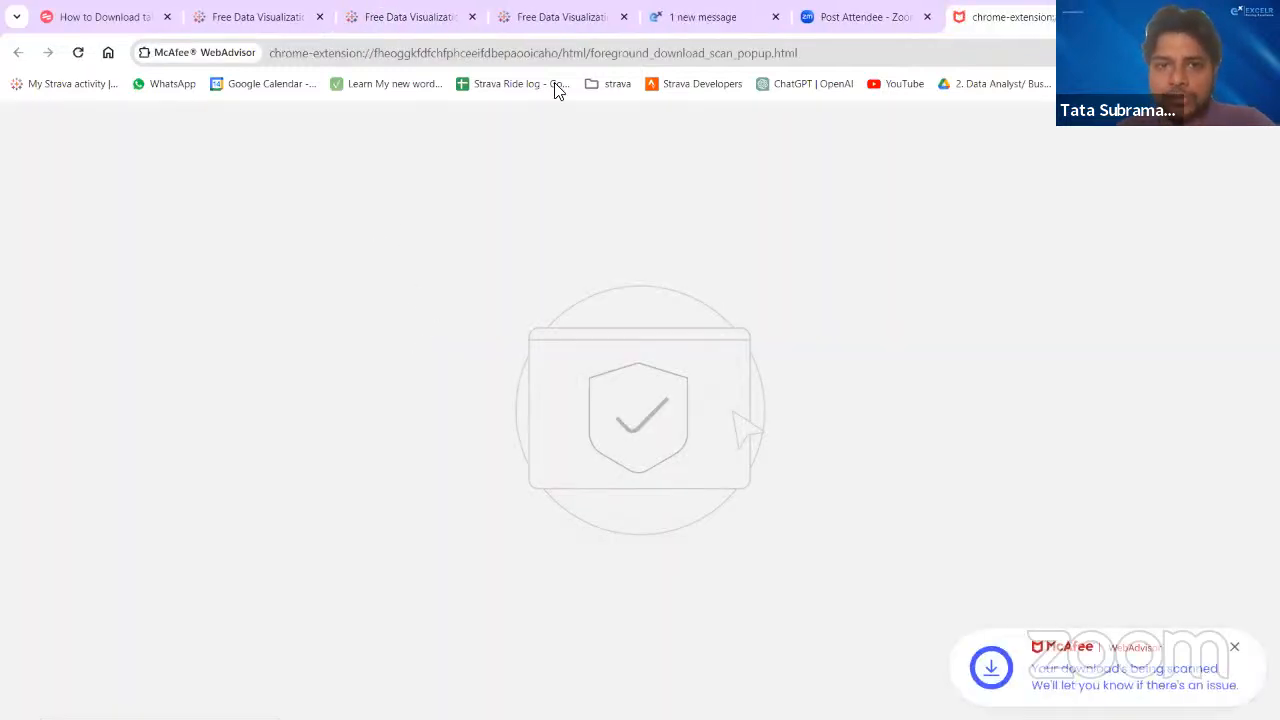
click(576, 22)
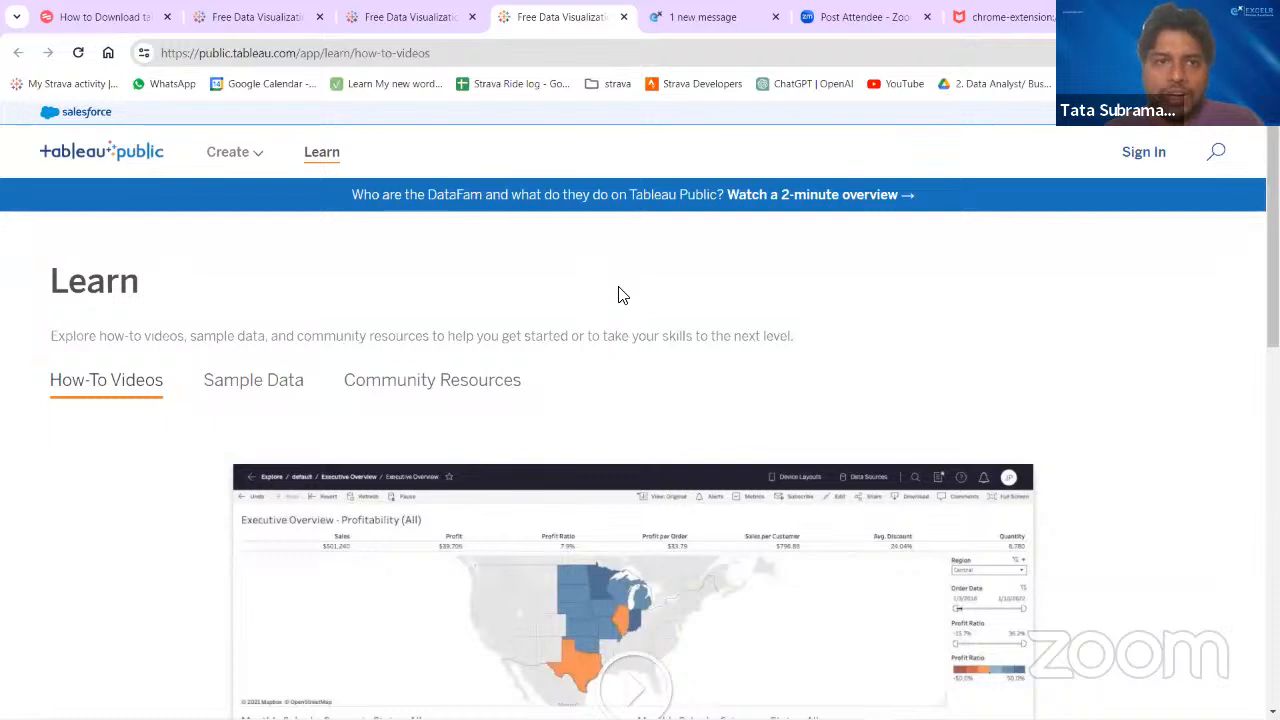
key(ctrl+shift+Tab)
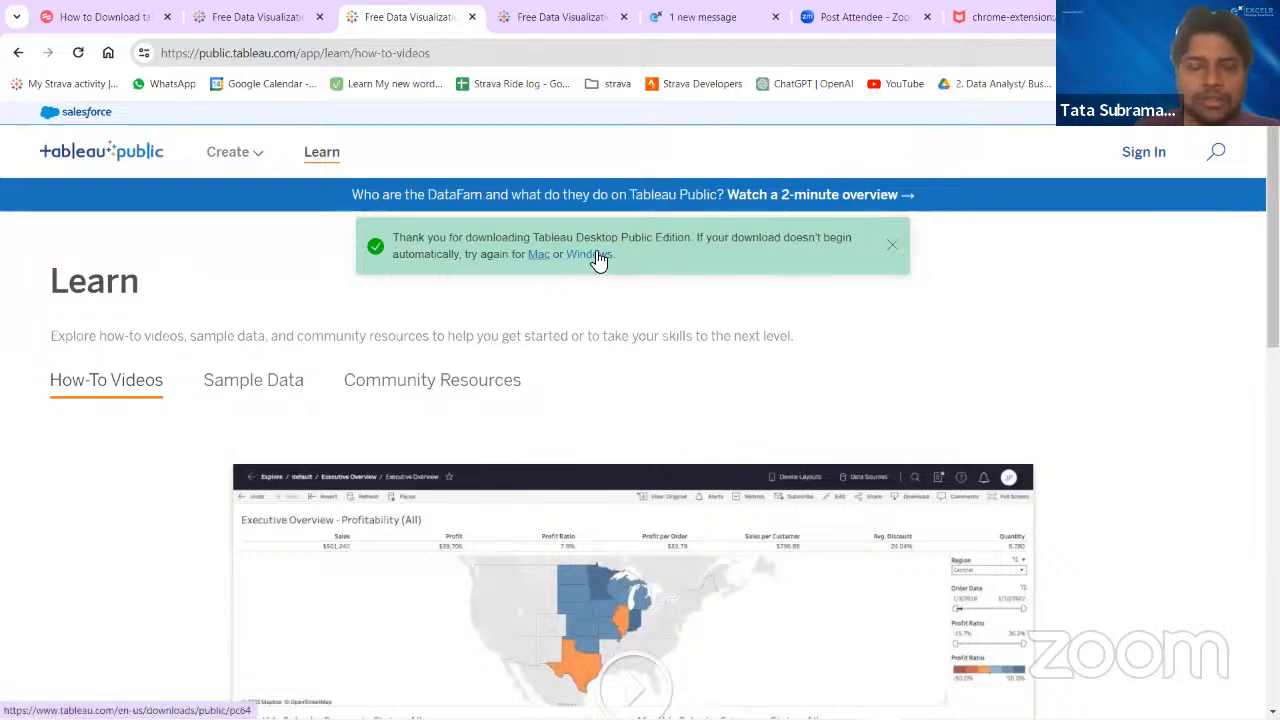
click(250, 18)
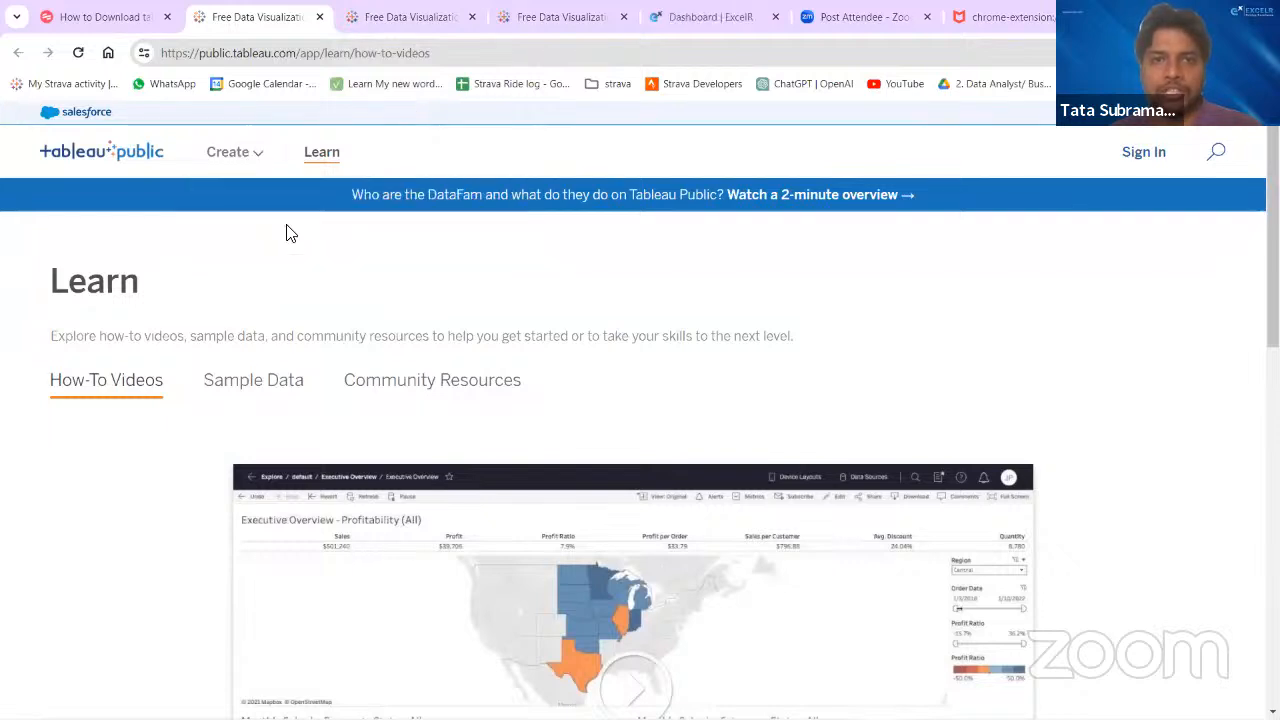
click(551, 12)
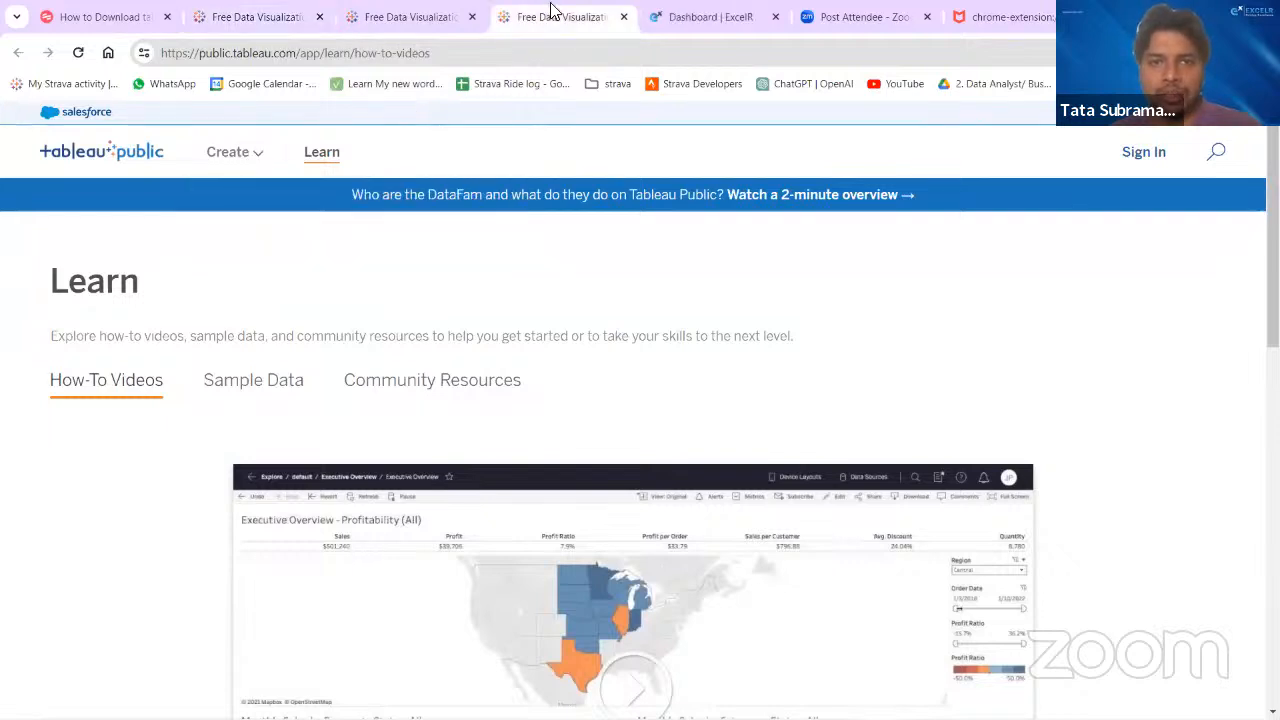
click(421, 18)
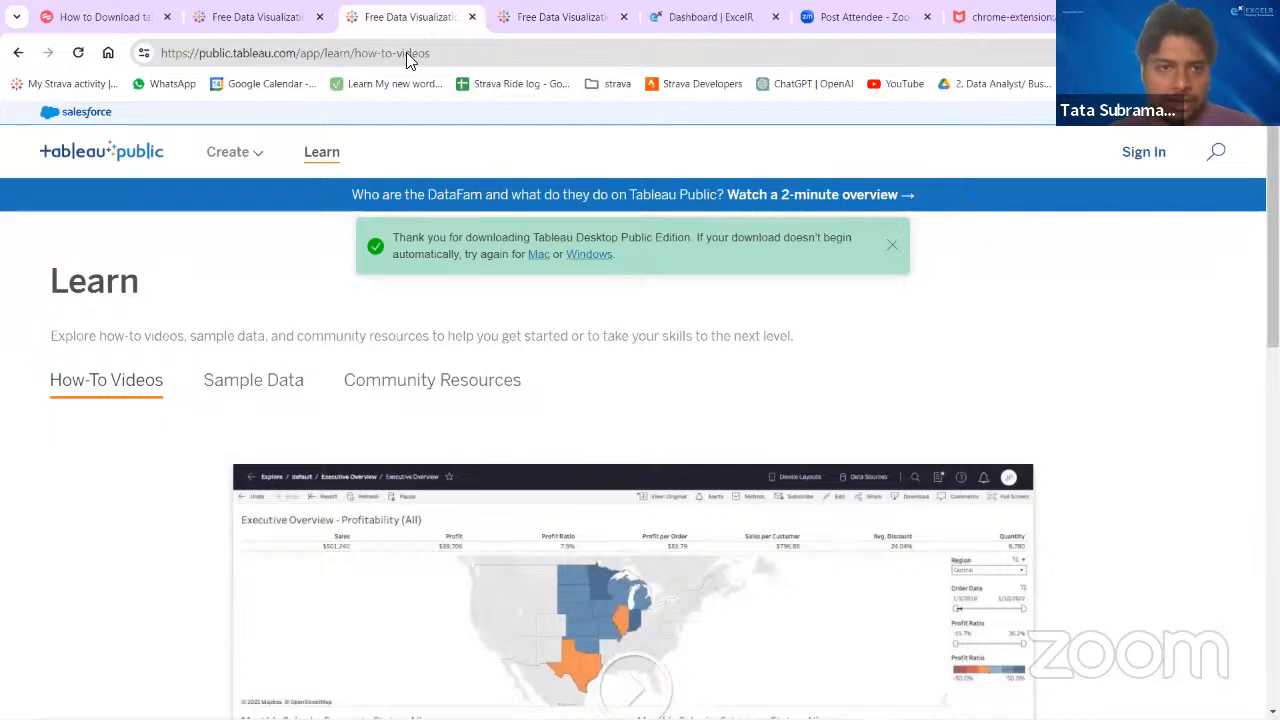
- Reopen the Tableau Desktop Public Edition download page and highlight its web address
mouse_move(232, 152)
click(257, 237)
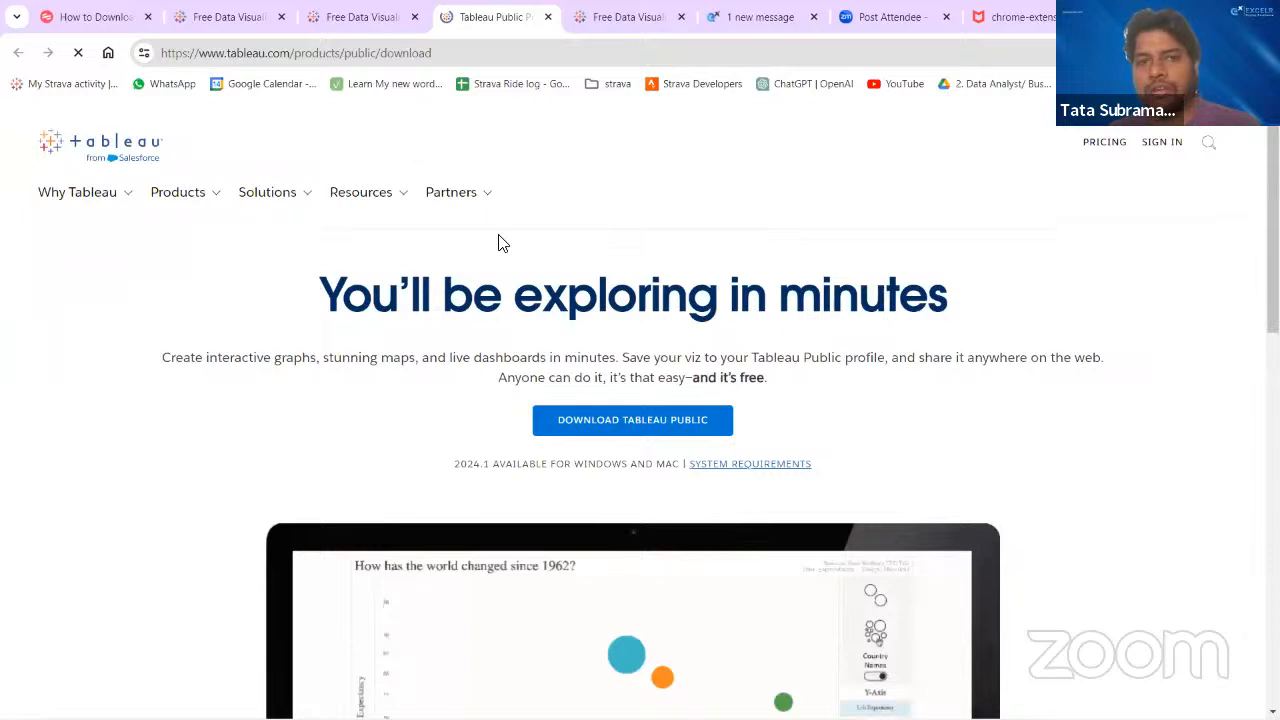
click(457, 52)
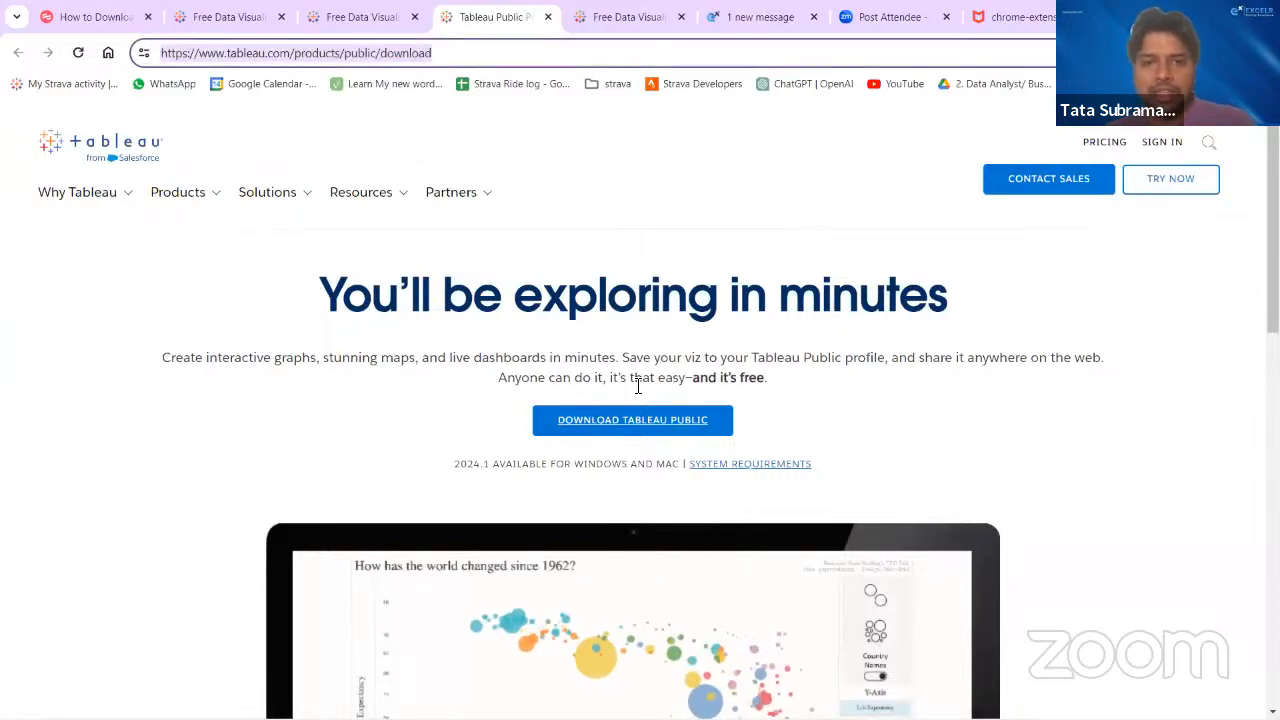
click(567, 318)
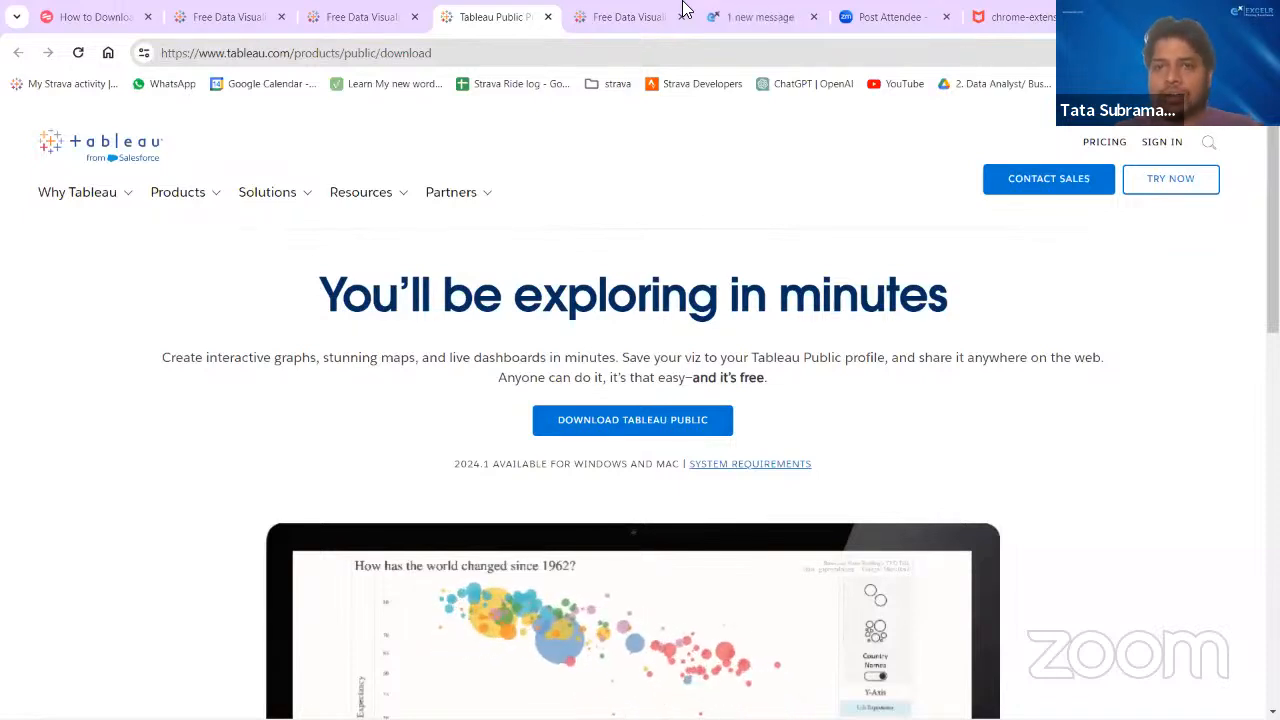
- Switch to the "Day 1 - Introduction to Tableau" presentation in PowerPoint
mouse_move(700, 718)
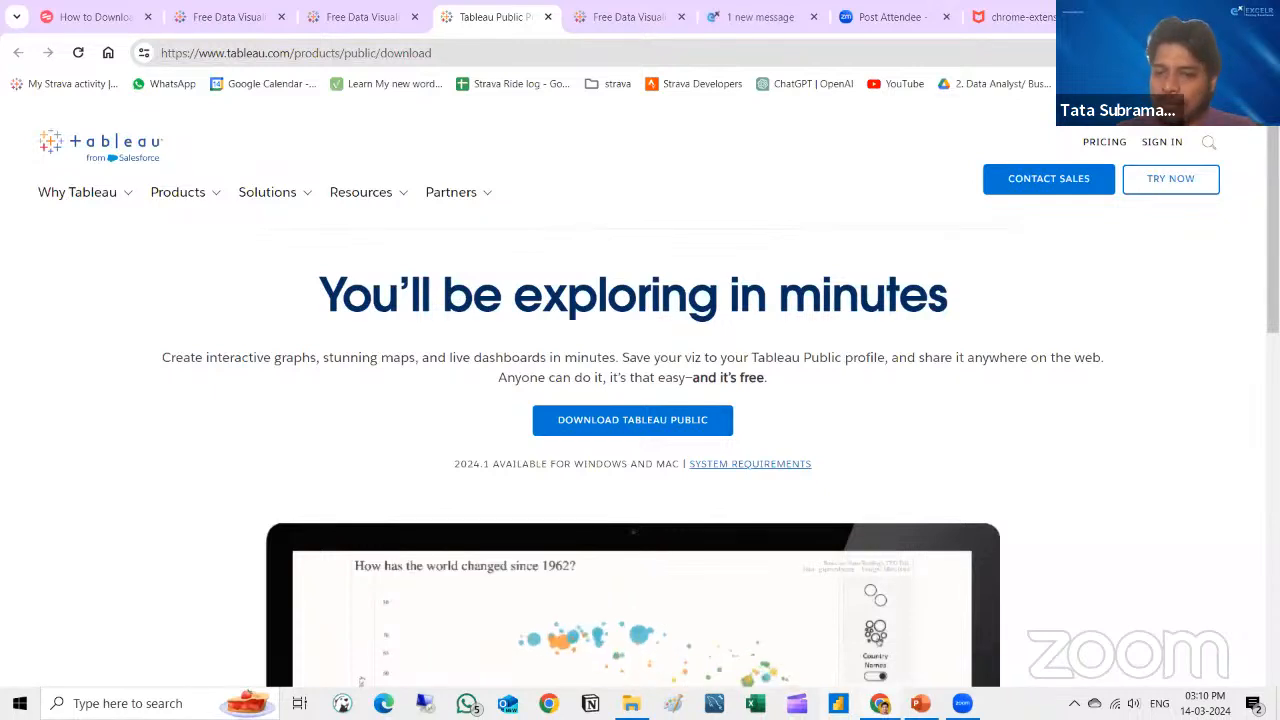
mouse_move(920, 703)
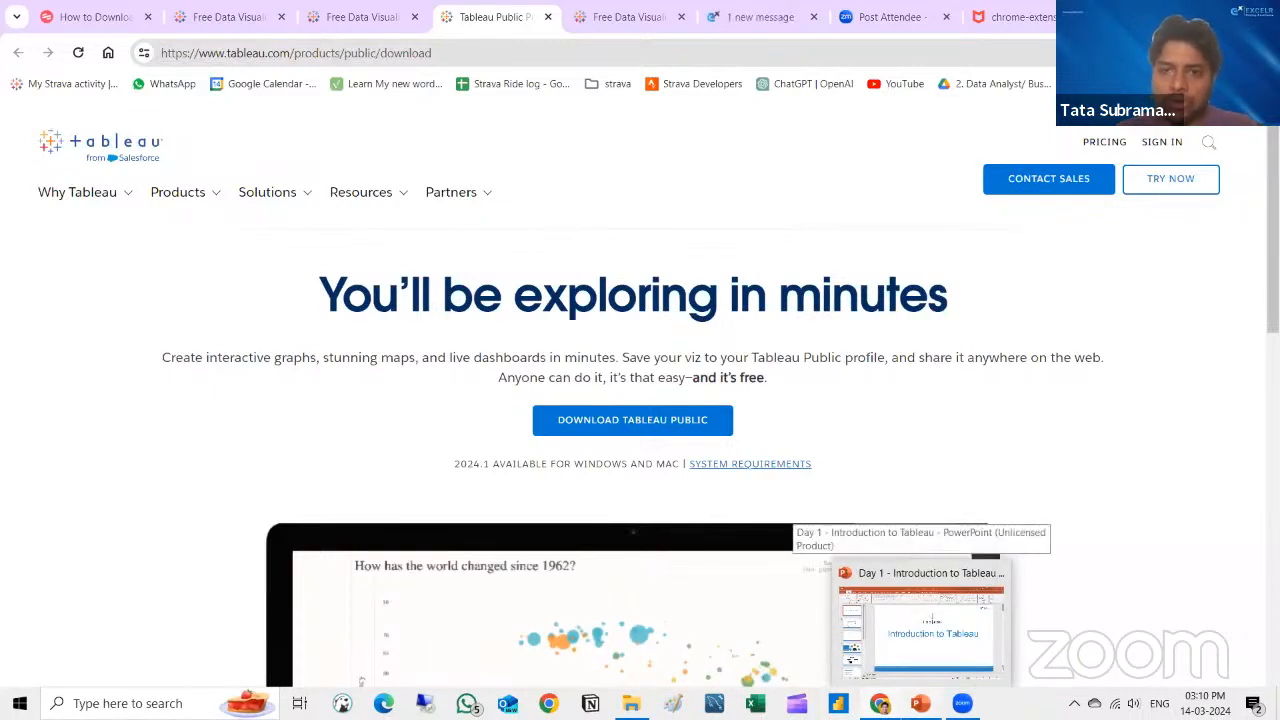
click(962, 646)
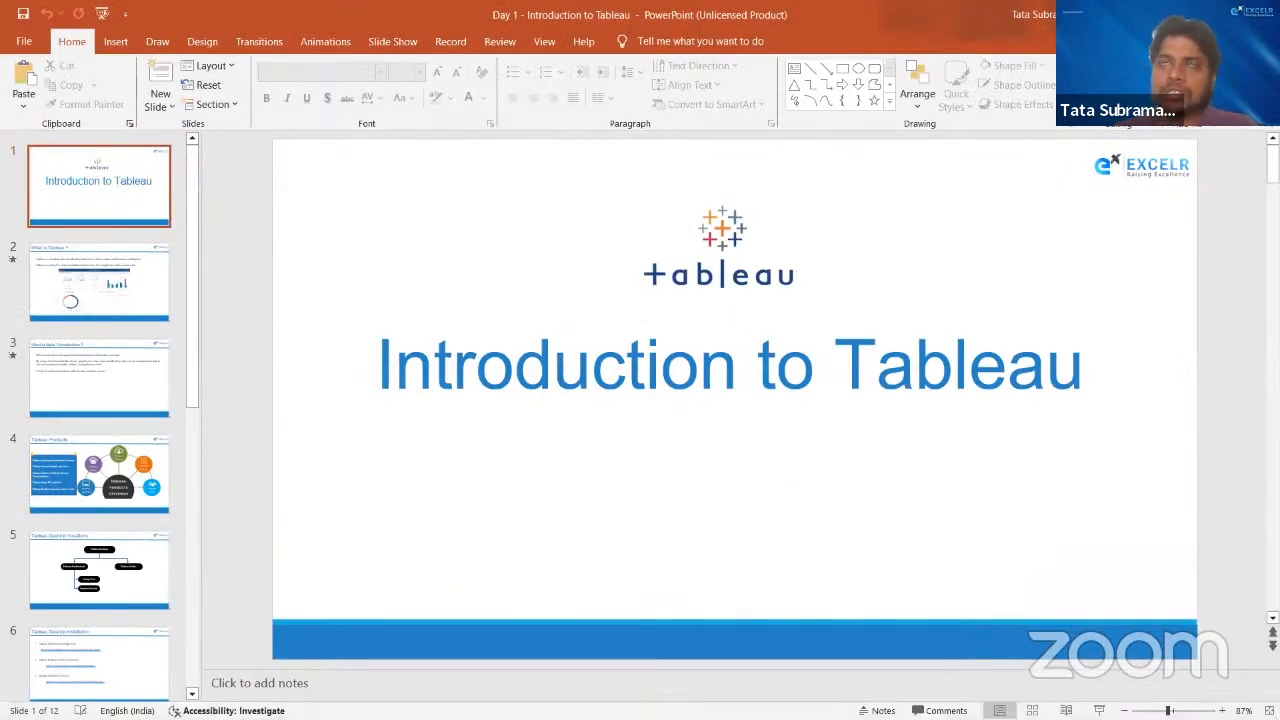
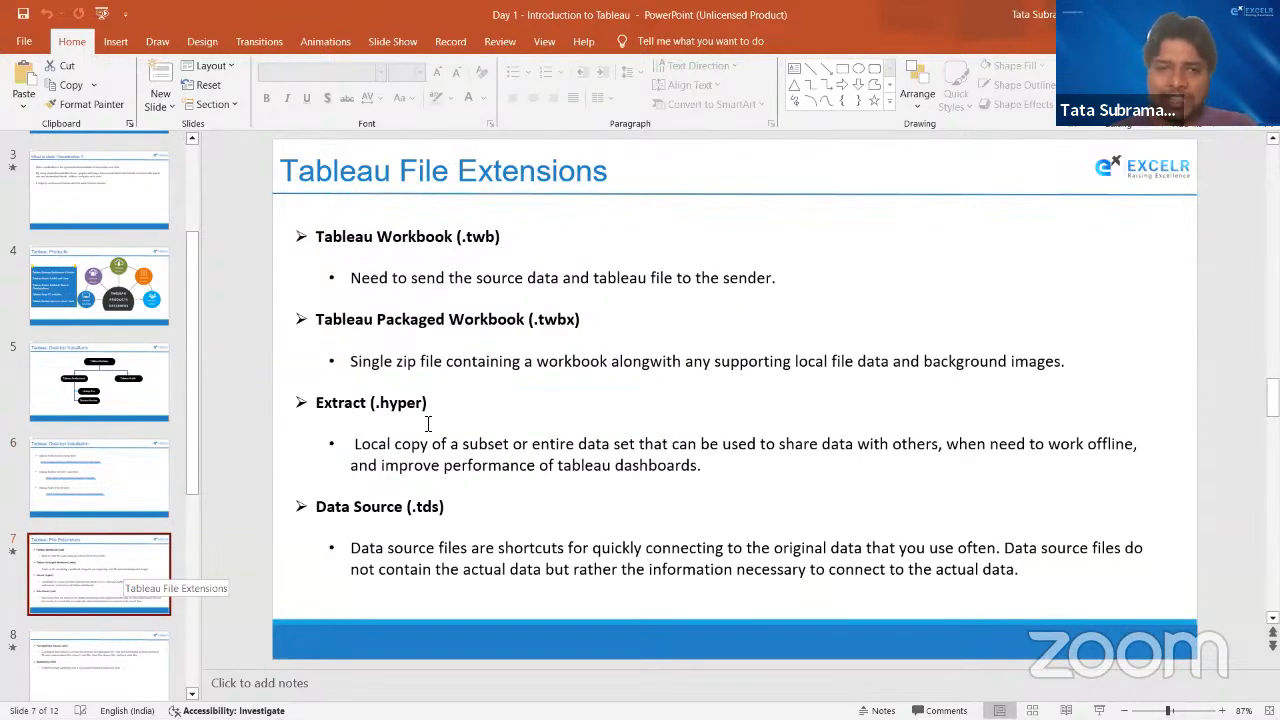
- Review the slides after Tableau File Extensions, covering packaged data sources and bookmarks, up to the "Data Types – Basic" slide
scroll(143, 551, down, 1)
scroll(142, 546, up, 1)
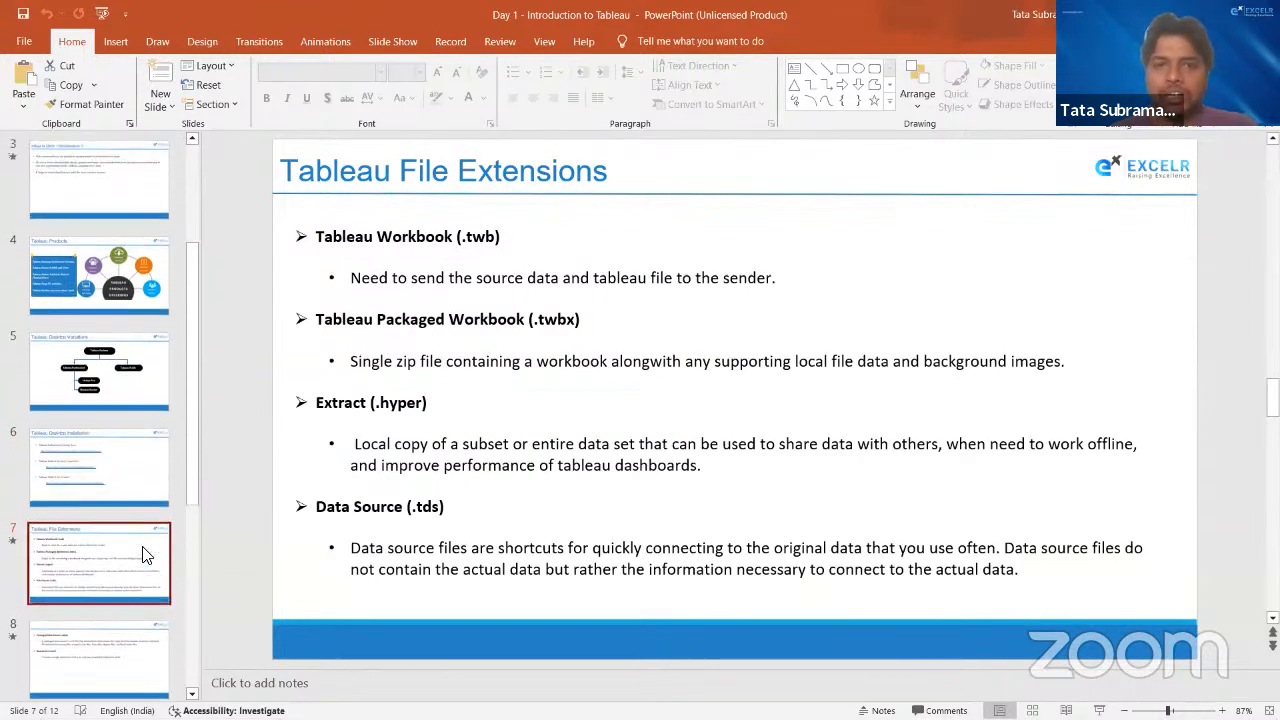
click(114, 642)
scroll(120, 647, down, 1)
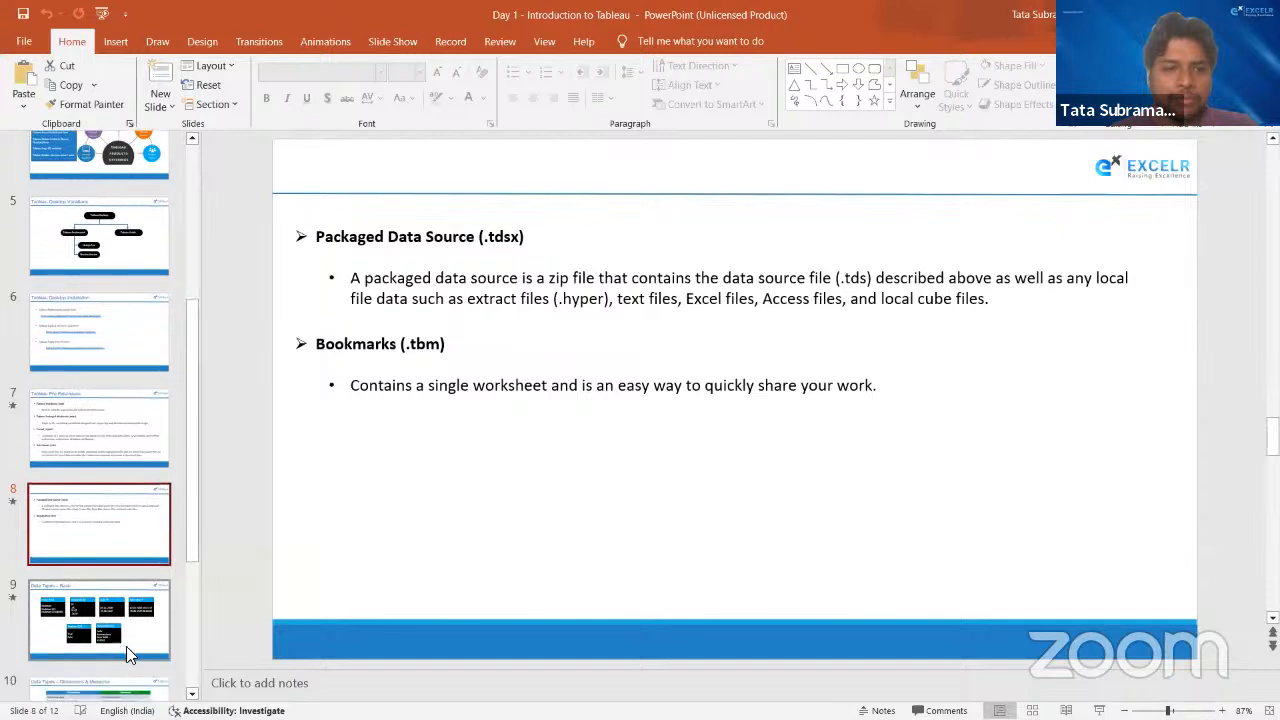
click(157, 650)
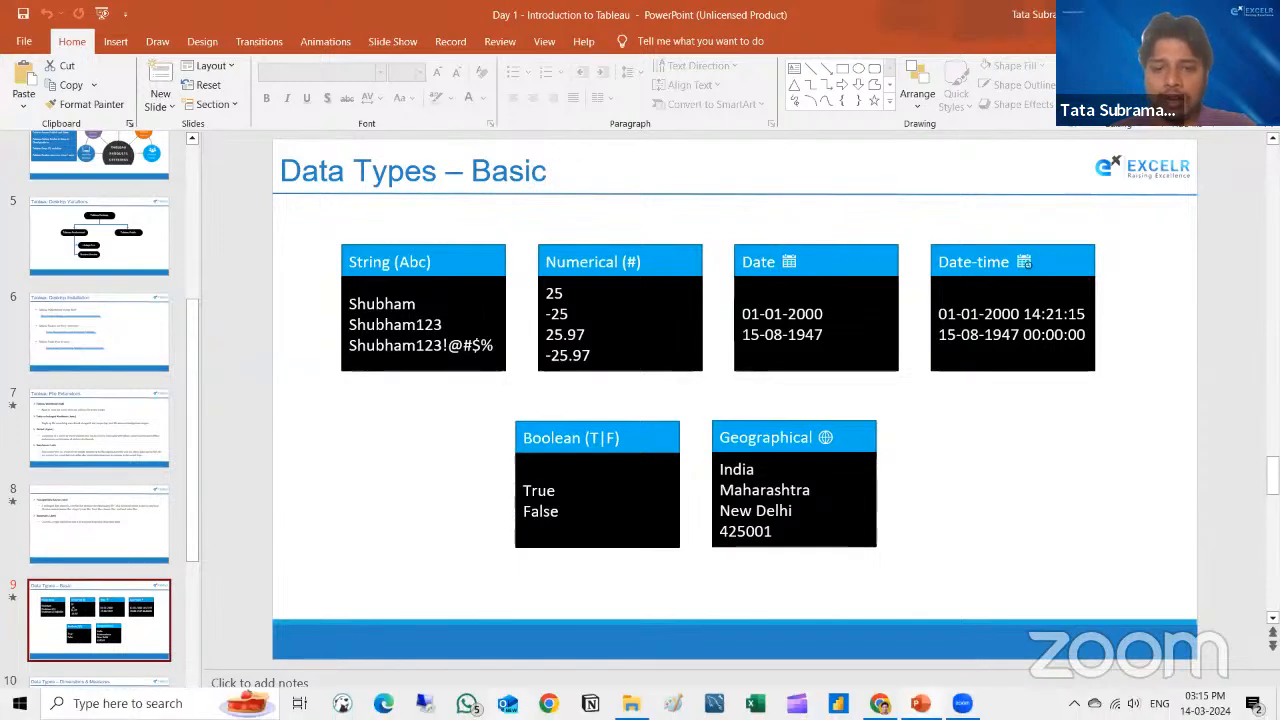
- Minimize the open windows and open the Global Superstore workbook from the desktop in Excel
click(1184, 12)
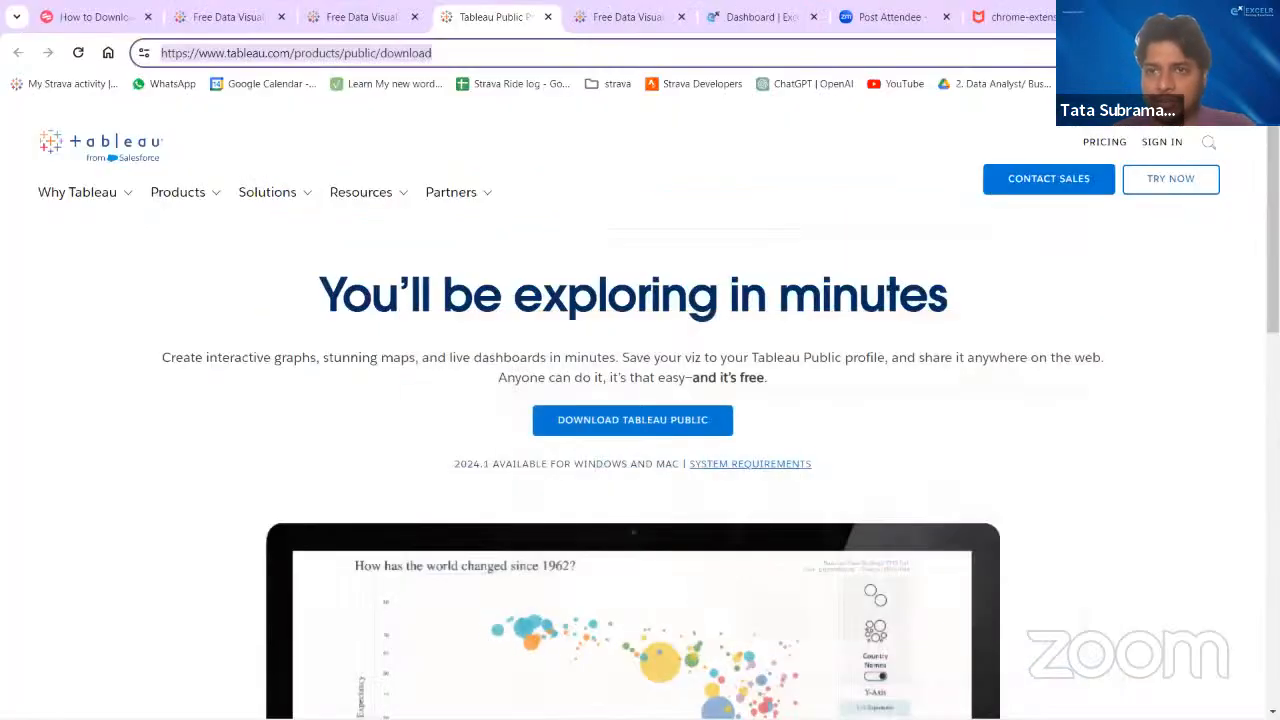
click(1184, 12)
click(1184, 12)
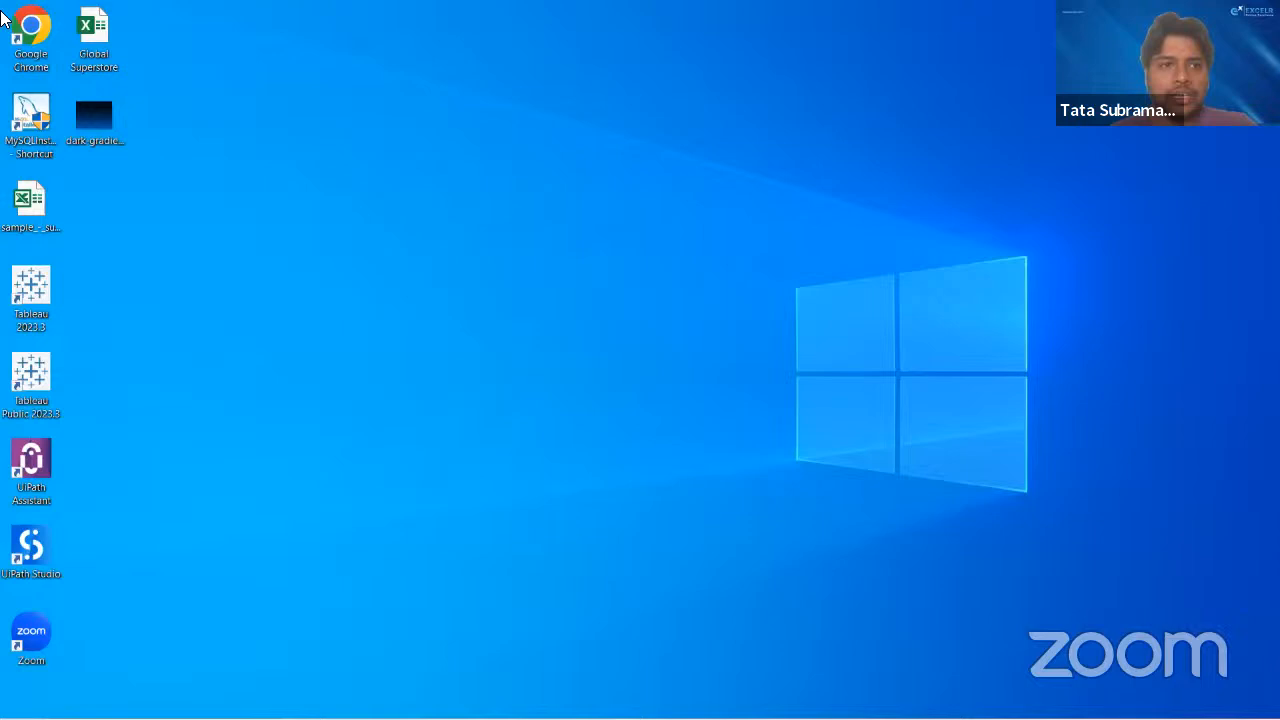
click(94, 58)
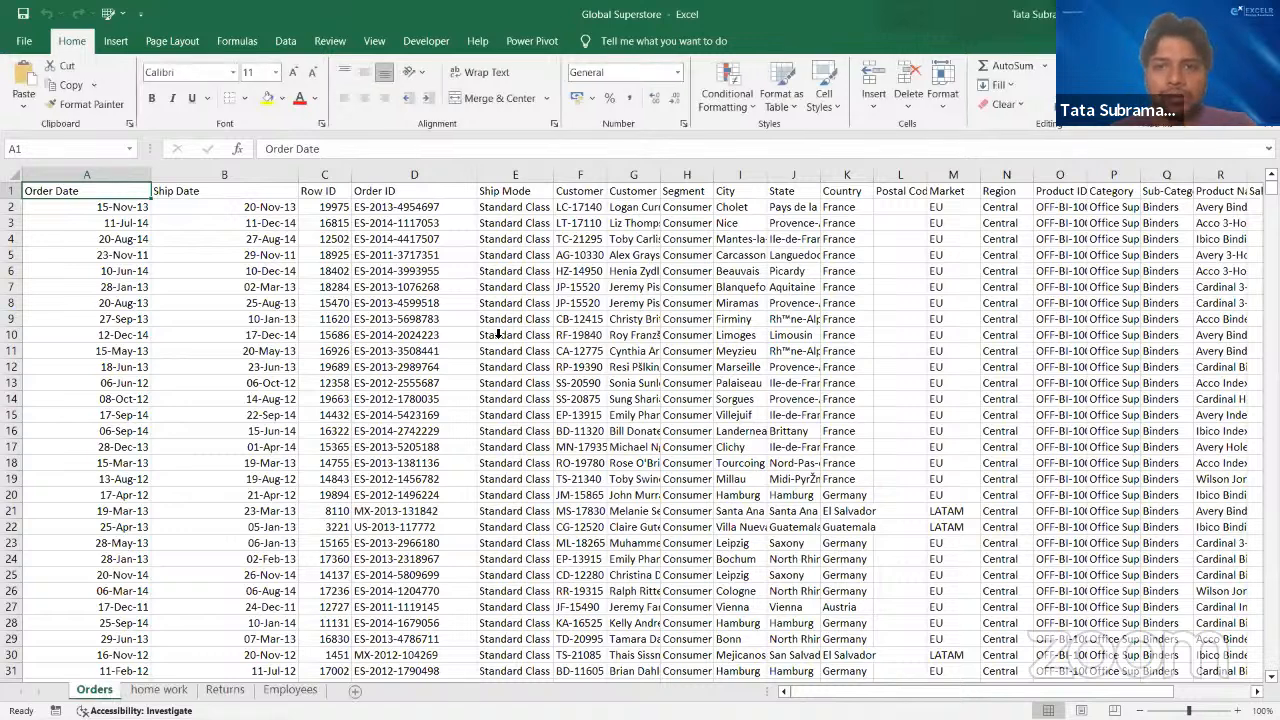
- Examine the Orders sheet's column headers in row 1, moving from Order Date across to the Sales column
click(86, 193)
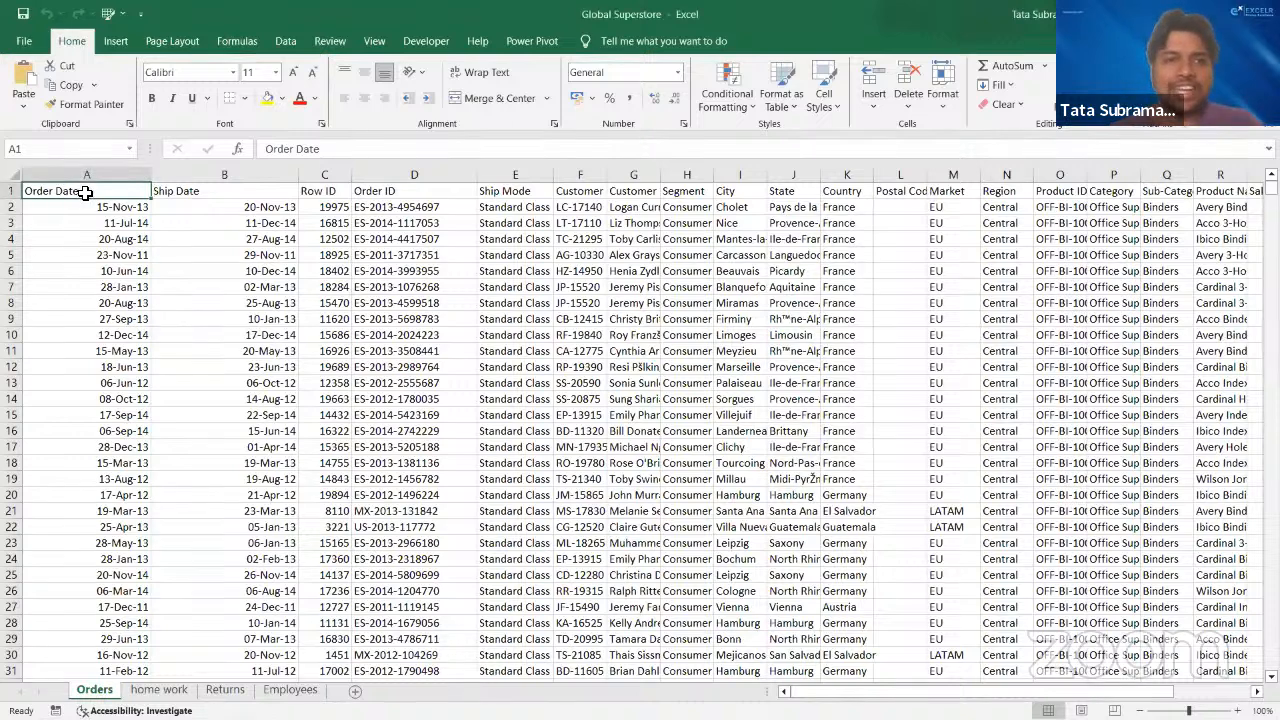
key(Right)
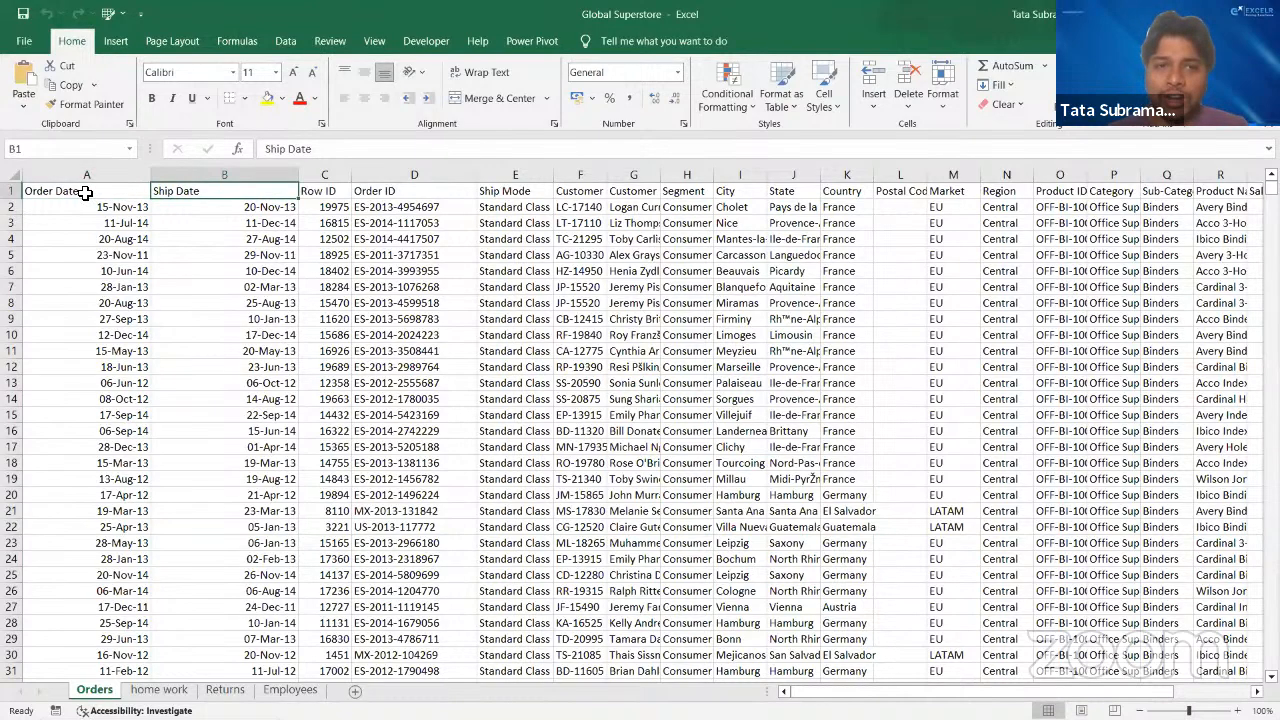
key(Right)
key(Right)
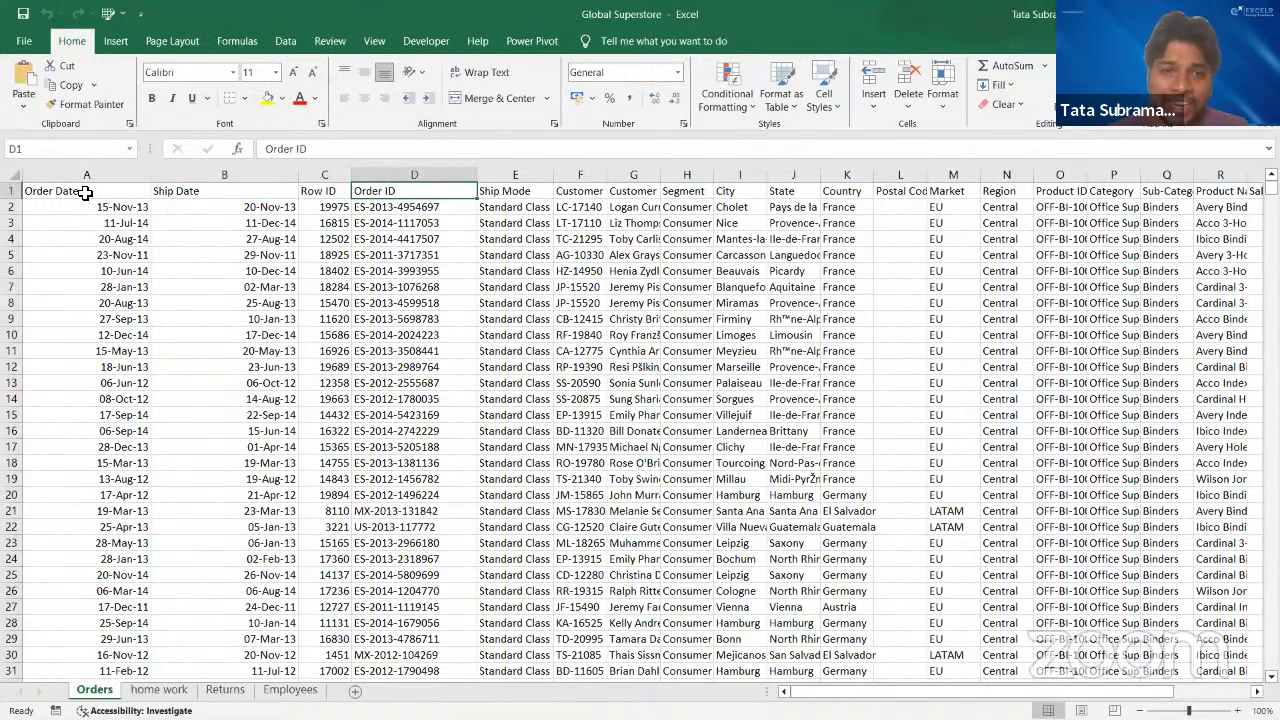
key(Left)
key(Right)
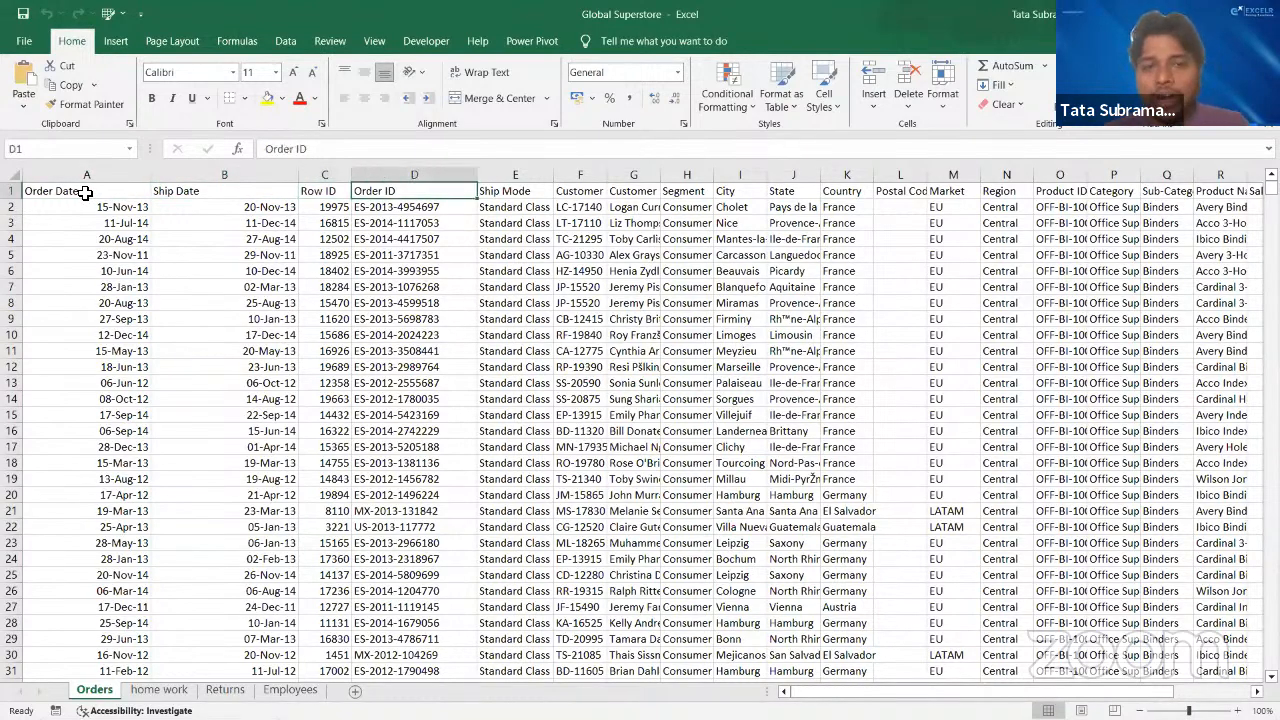
key(Right)
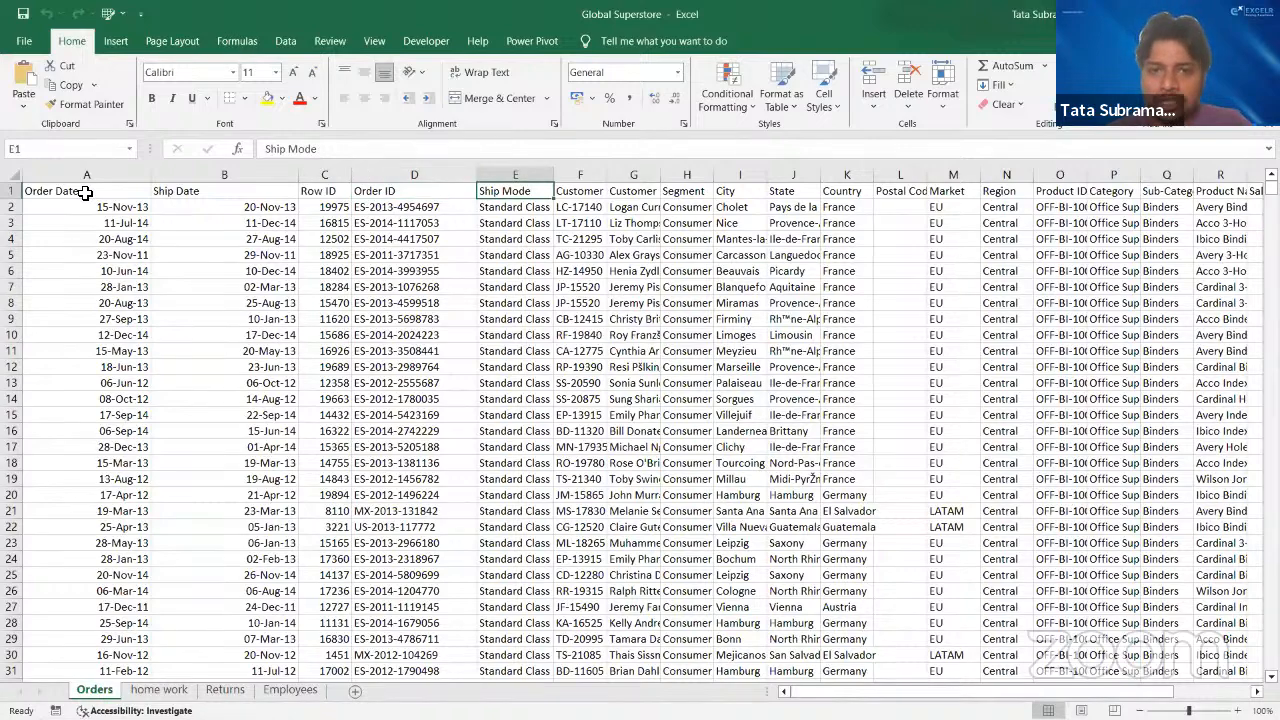
key(Right)
key(Right)
key(Right)
key(Right)
key(Right)
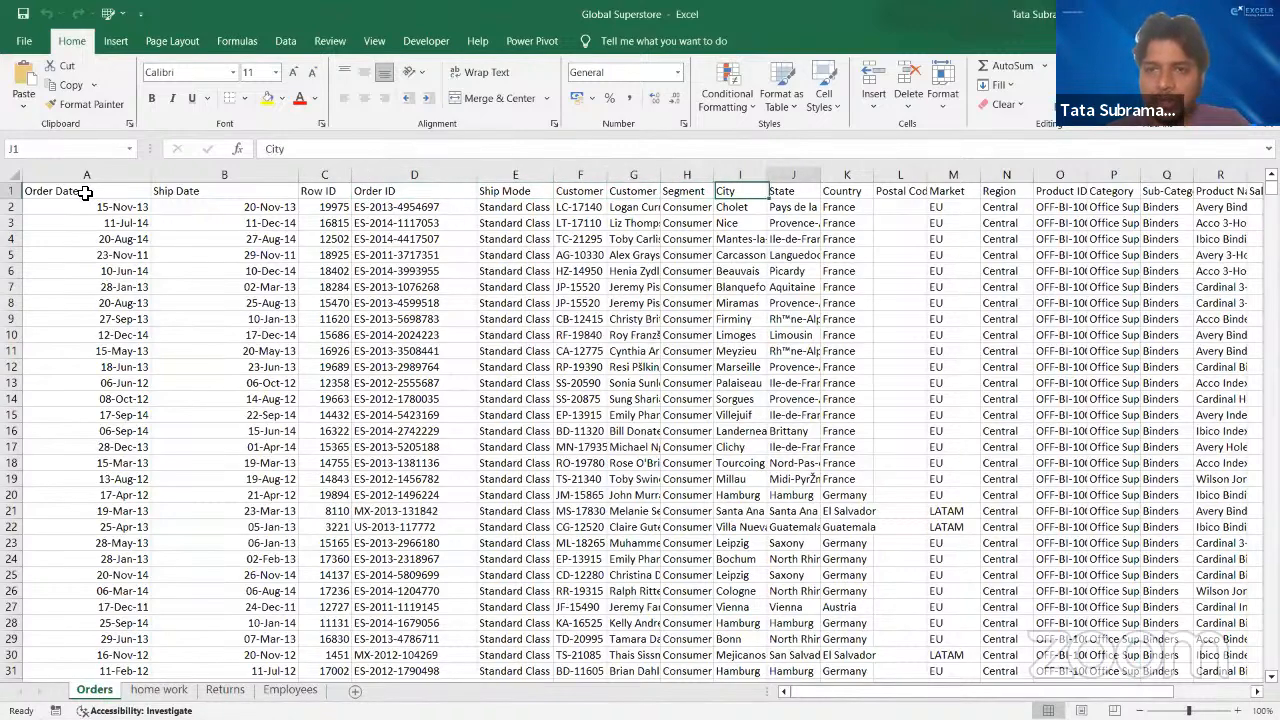
key(Right)
key(Right)
key(Right)
key(Right)
key(Right)
key(Right)
key(Right)
key(Right)
key(Right)
key(Right)
key(Right)
key(Right)
key(Right)
key(Right)
key(Right)
key(Left)
key(Left)
key(Left)
key(Left)
key(Left)
key(Left)
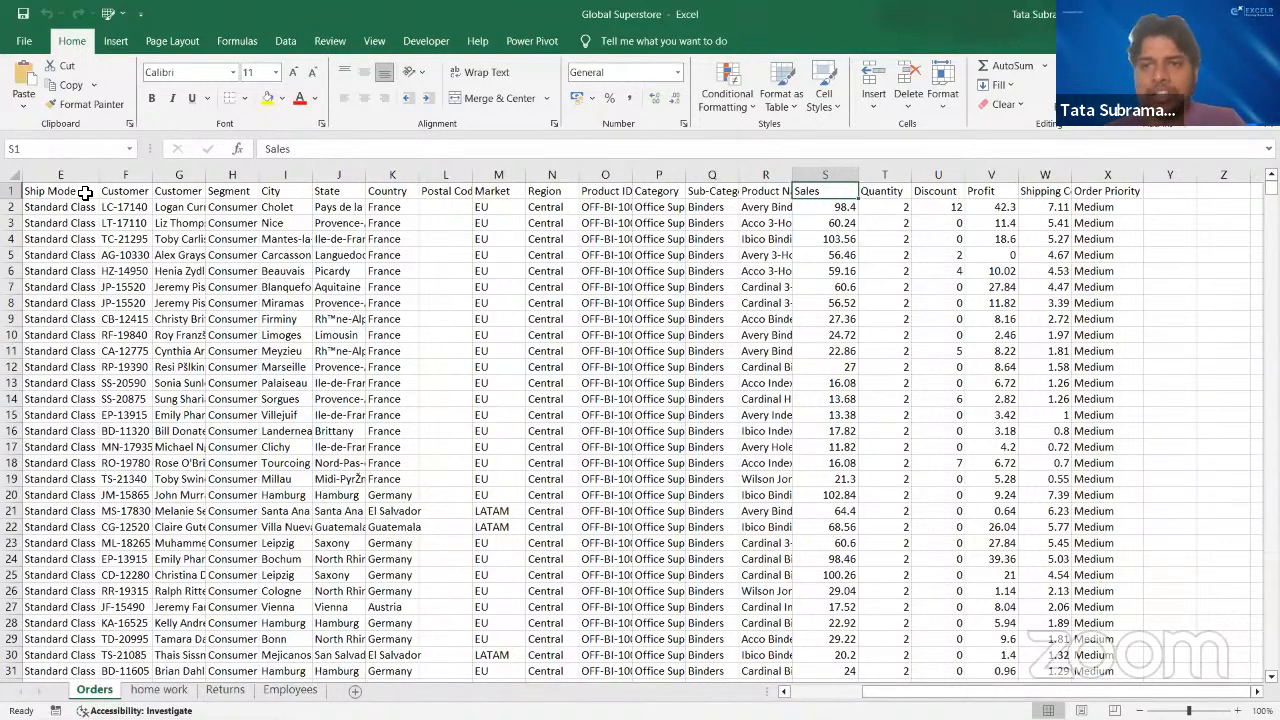
click(520, 73)
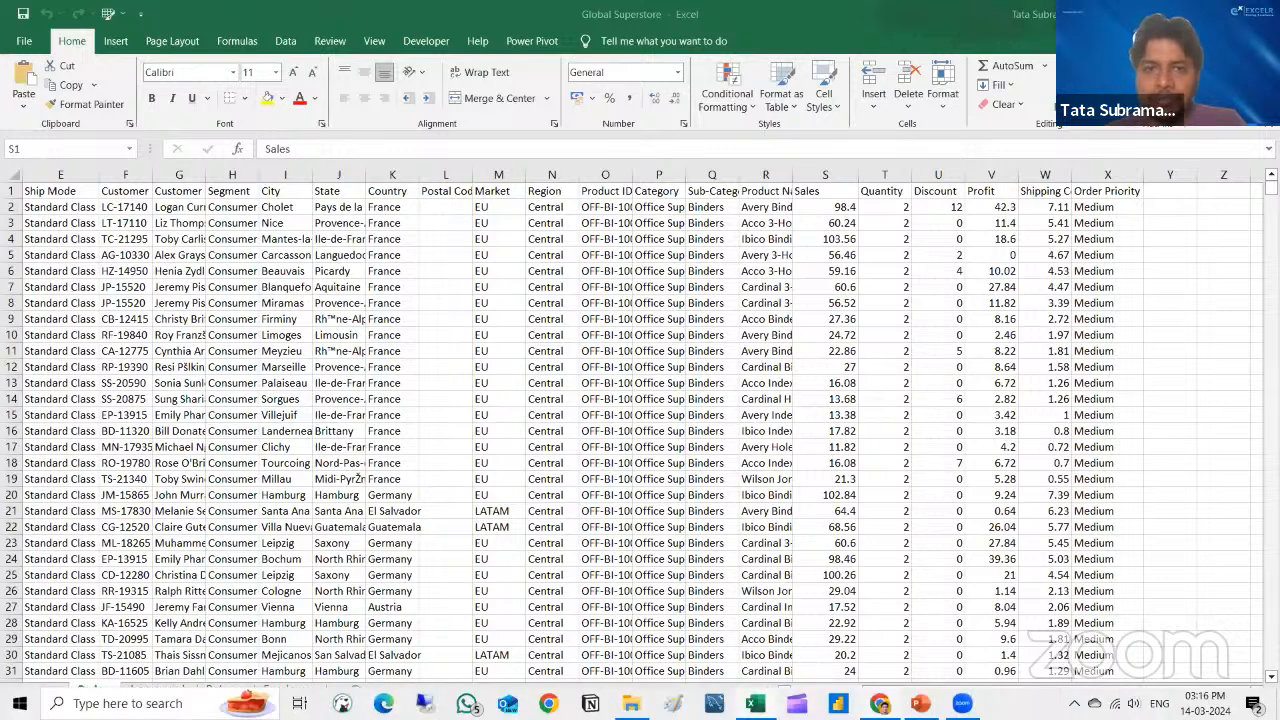
- Switch to Chrome, show the Tableau Public download registration form, and close it without filling it in
click(880, 703)
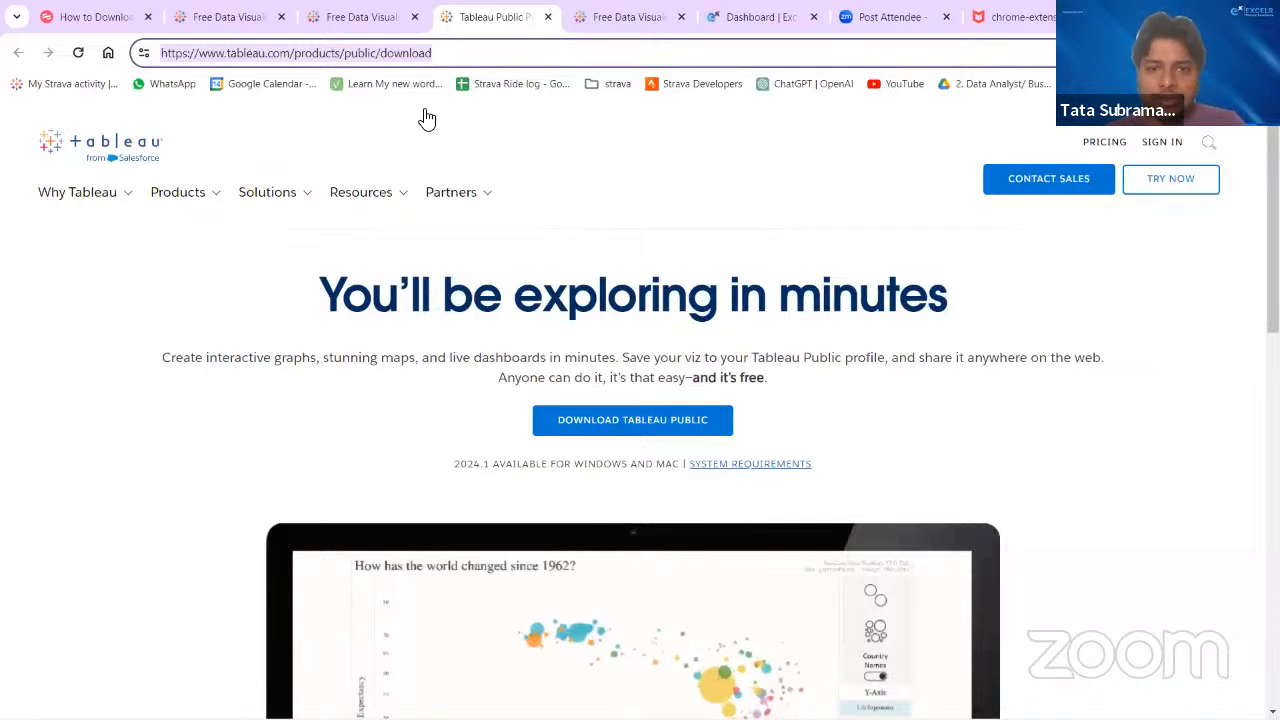
click(665, 317)
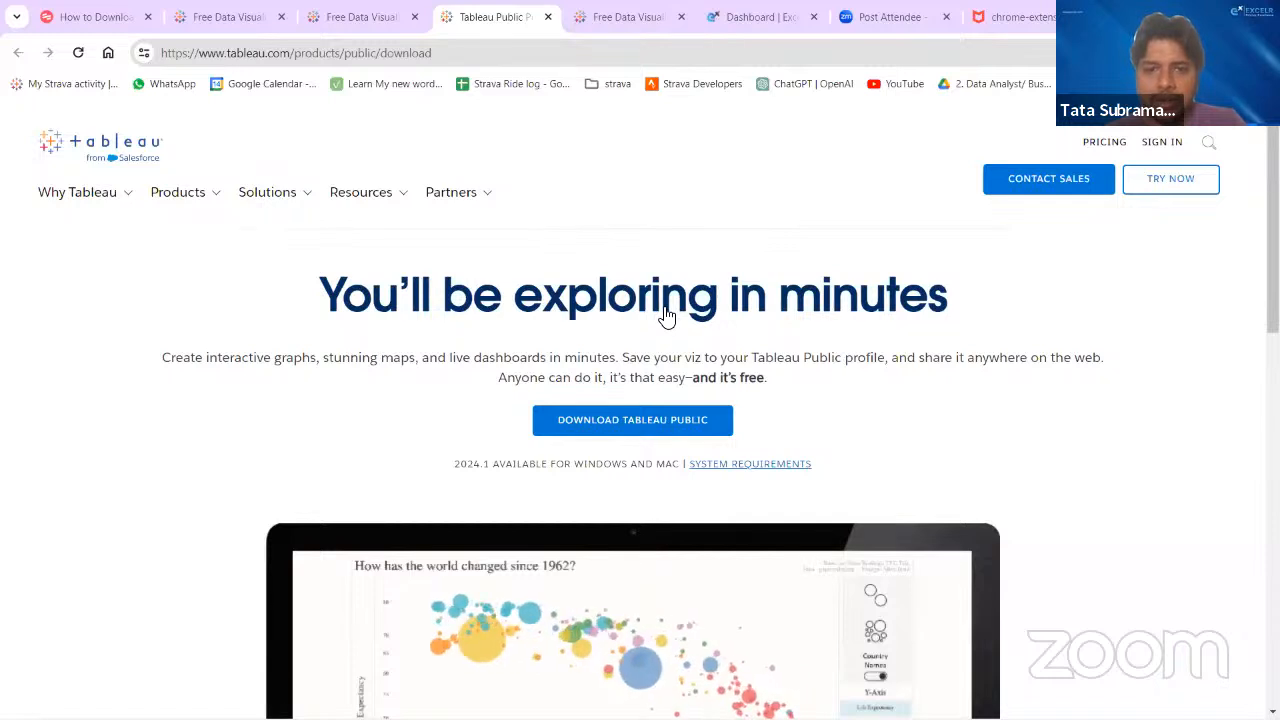
click(645, 431)
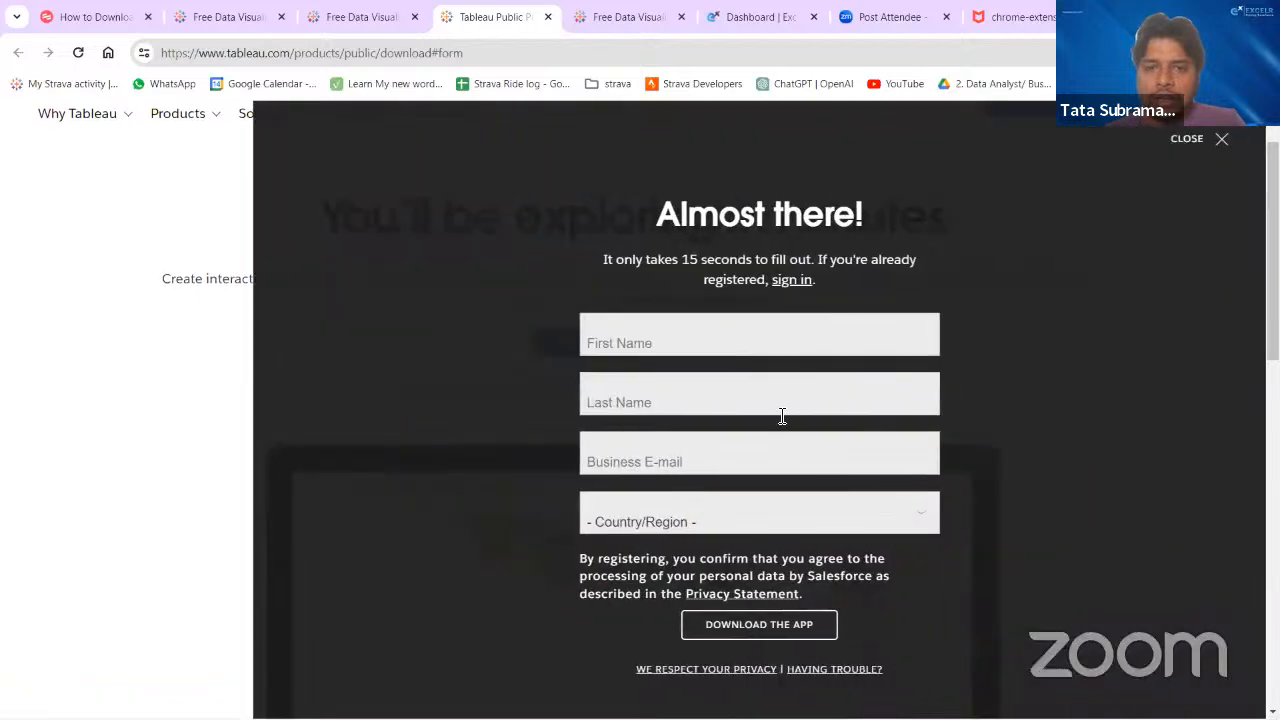
click(738, 634)
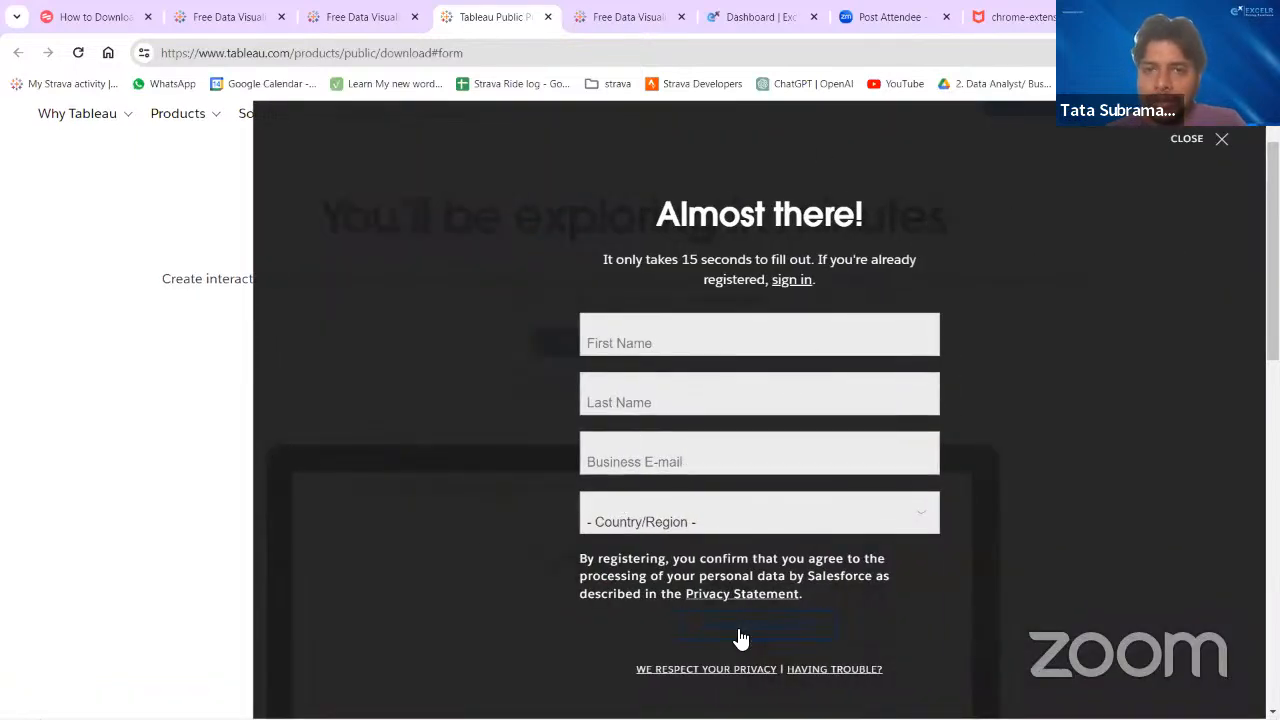
click(1221, 139)
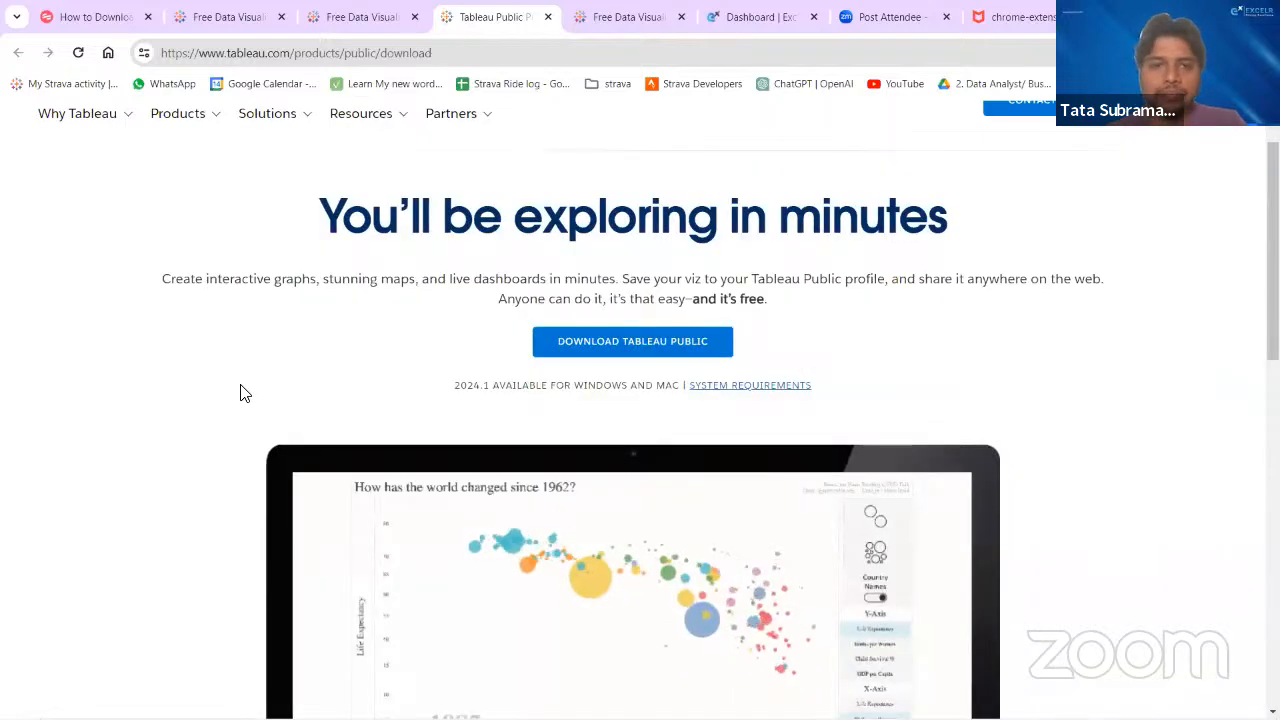
- Switch to the PowerPoint presentation and compare the "Data Types – Basic" and "Data Types – Dimensions & Measures" slides
key(alt+Tab)
key(alt+Tab)
key(alt+Tab)
key(alt+Tab)
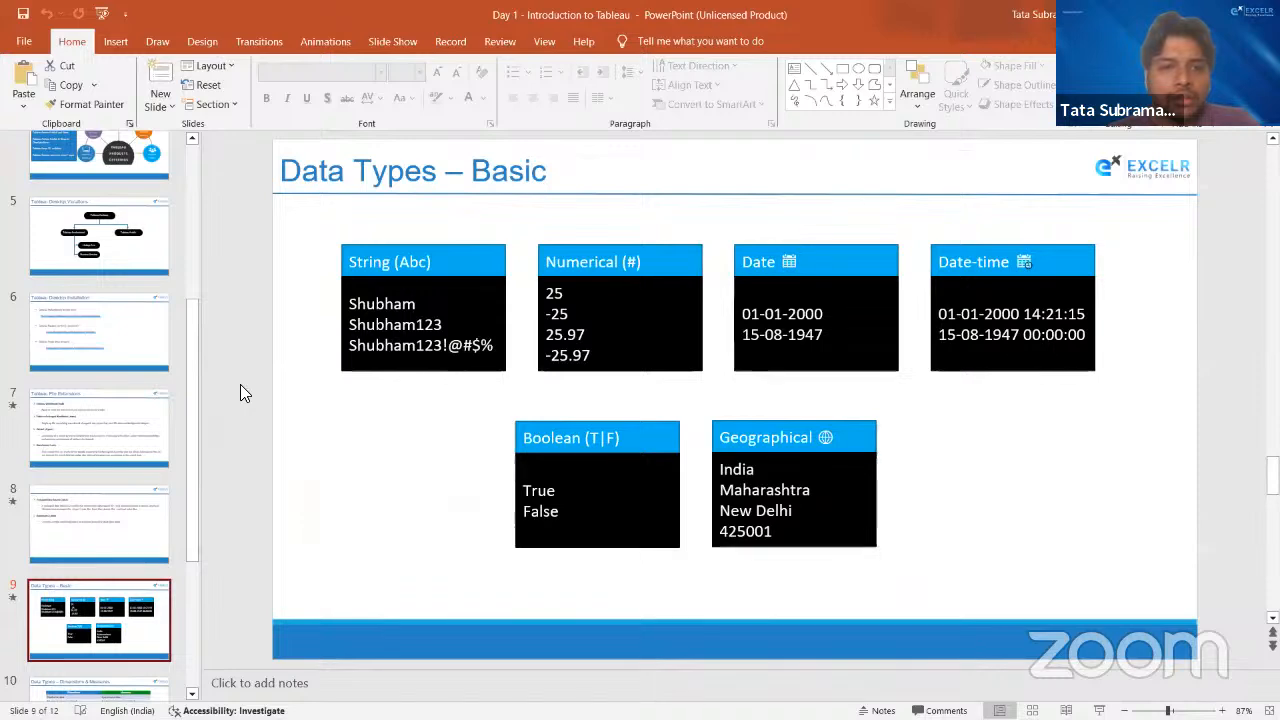
key(Down)
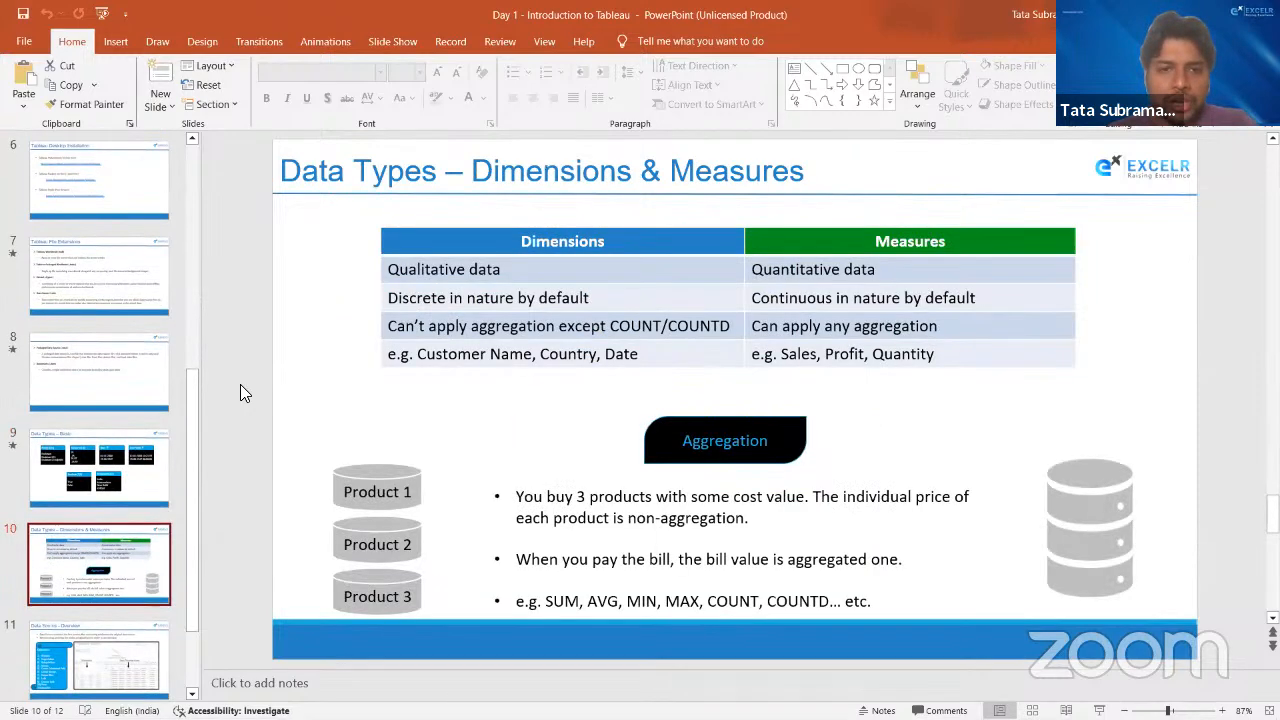
key(Up)
key(Down)
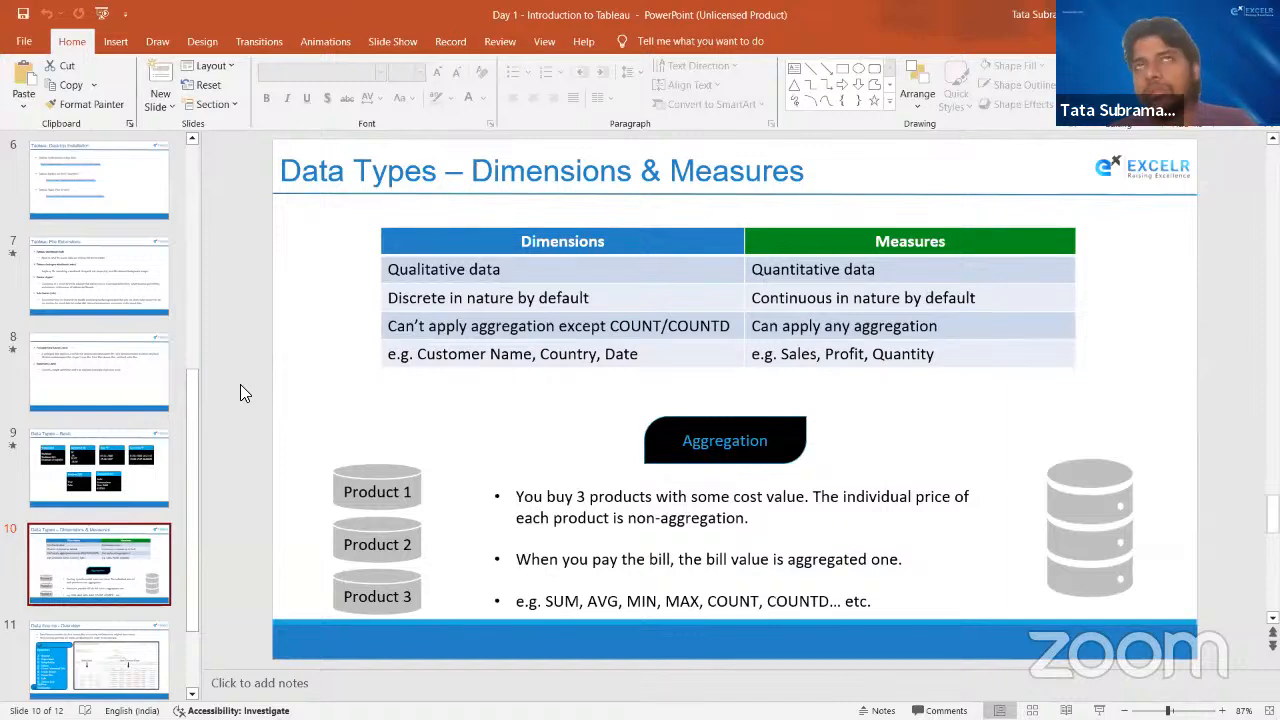
key(Up)
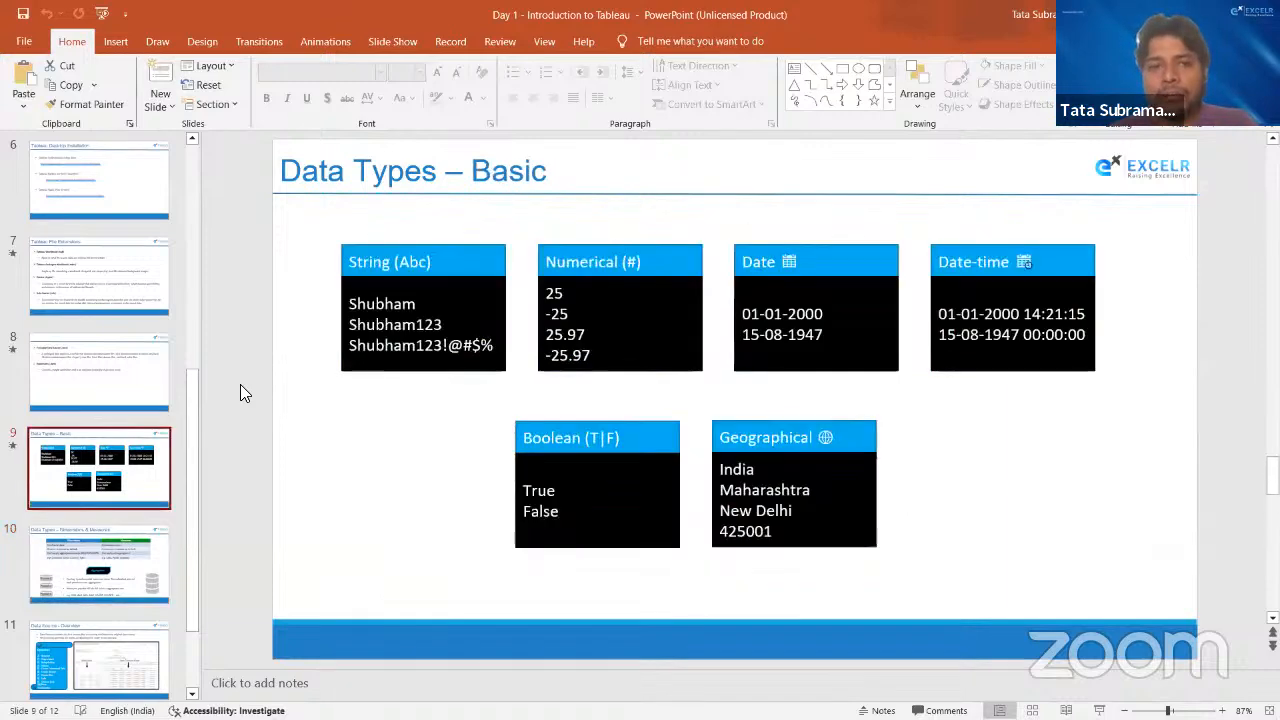
key(Down)
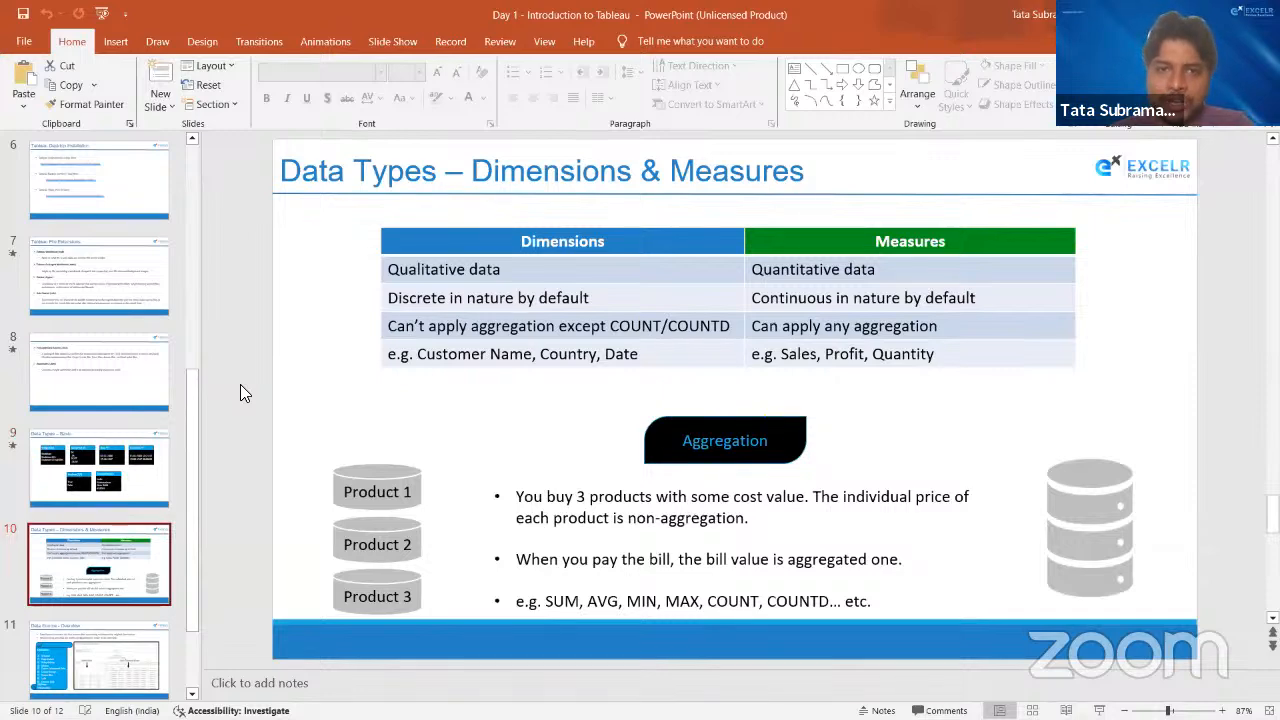
key(Up)
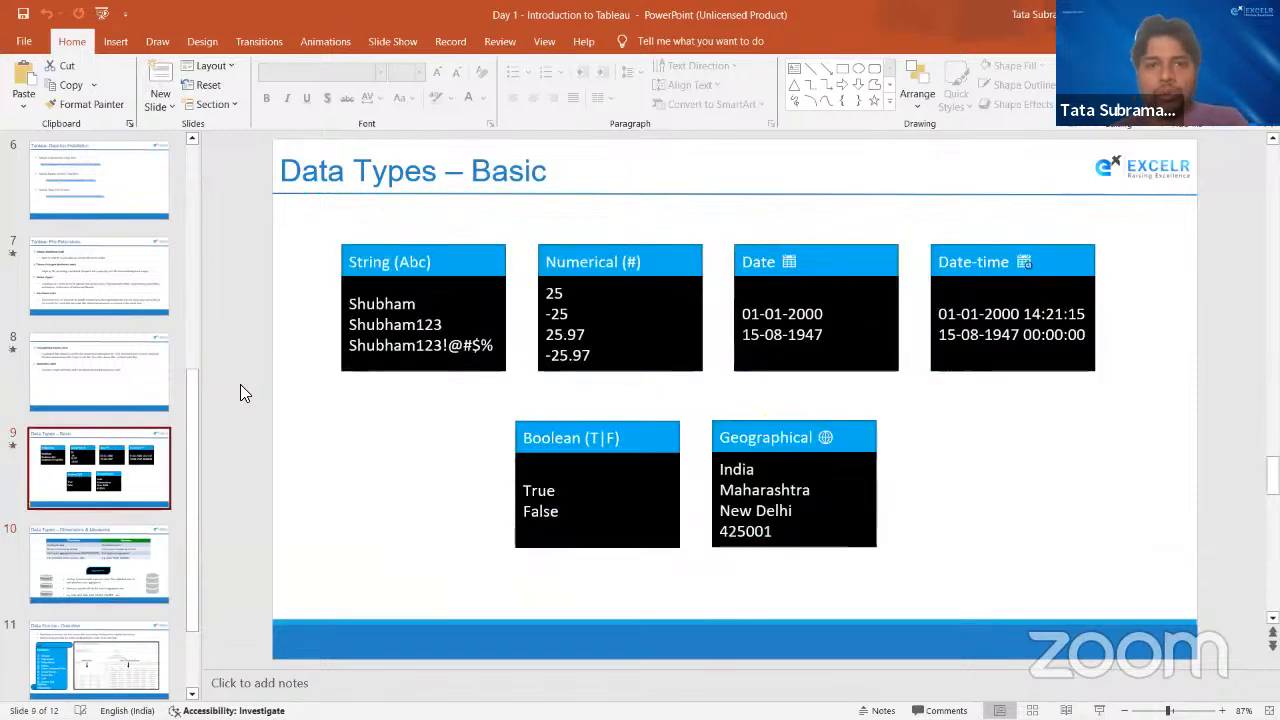
- Switch back to the Global Superstore workbook and review the Orders headers from Sales back to Order ID
key(alt+Tab)
key(Tab)
key(Tab)
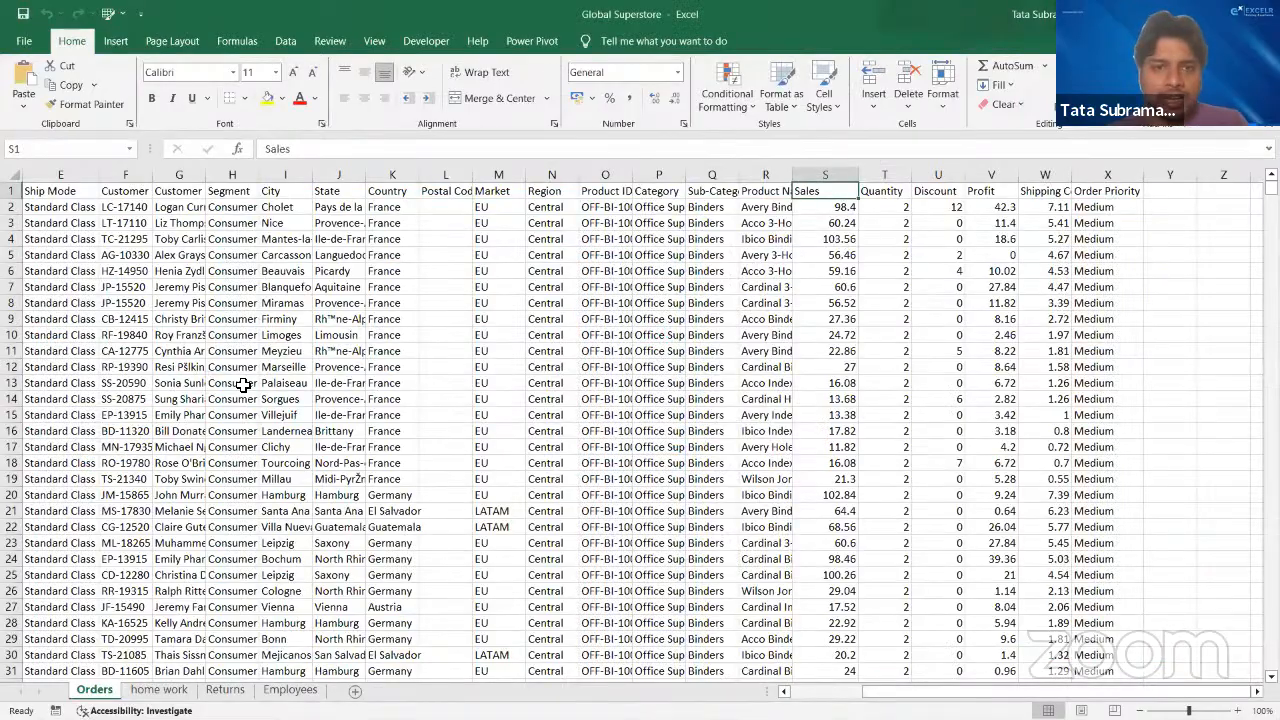
key(Left)
key(Left)
key(Left)
key(Left)
key(Left)
key(Left)
key(Left)
key(Left)
key(Left)
key(Left)
key(Left)
key(Left)
key(Left)
key(Left)
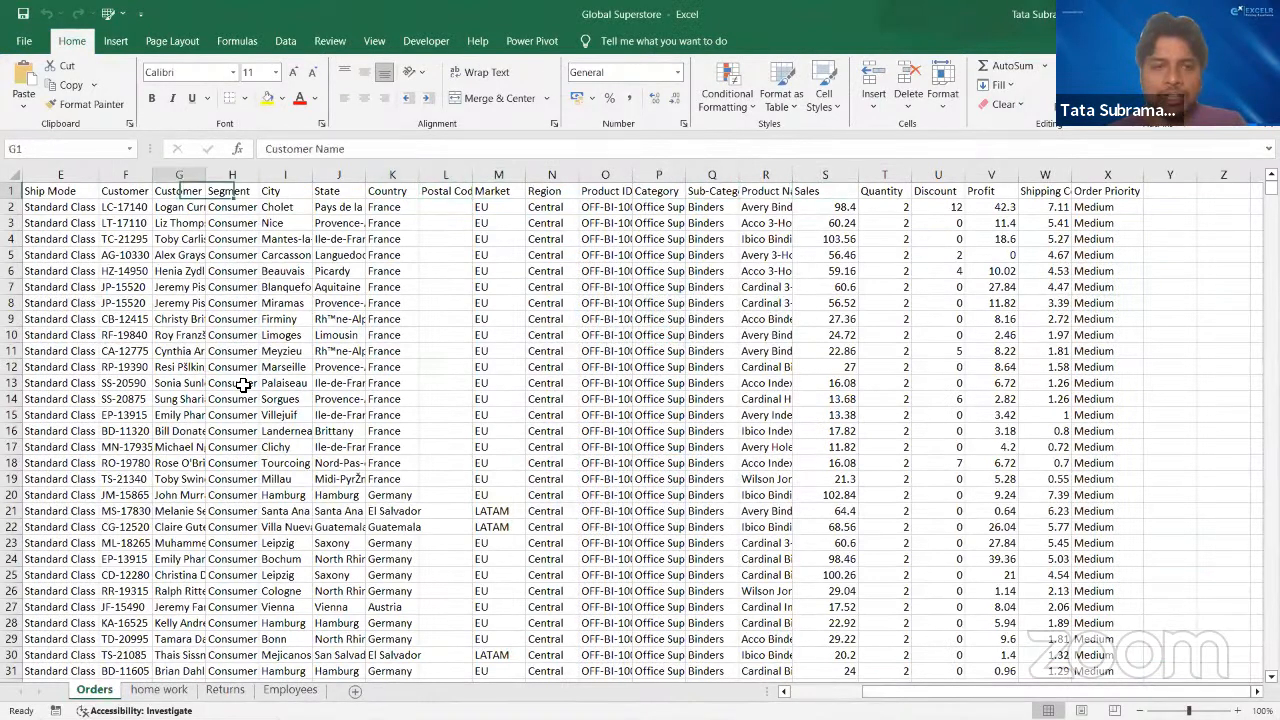
scroll(243, 386, left, 4)
key(Left)
key(Left)
key(Left)
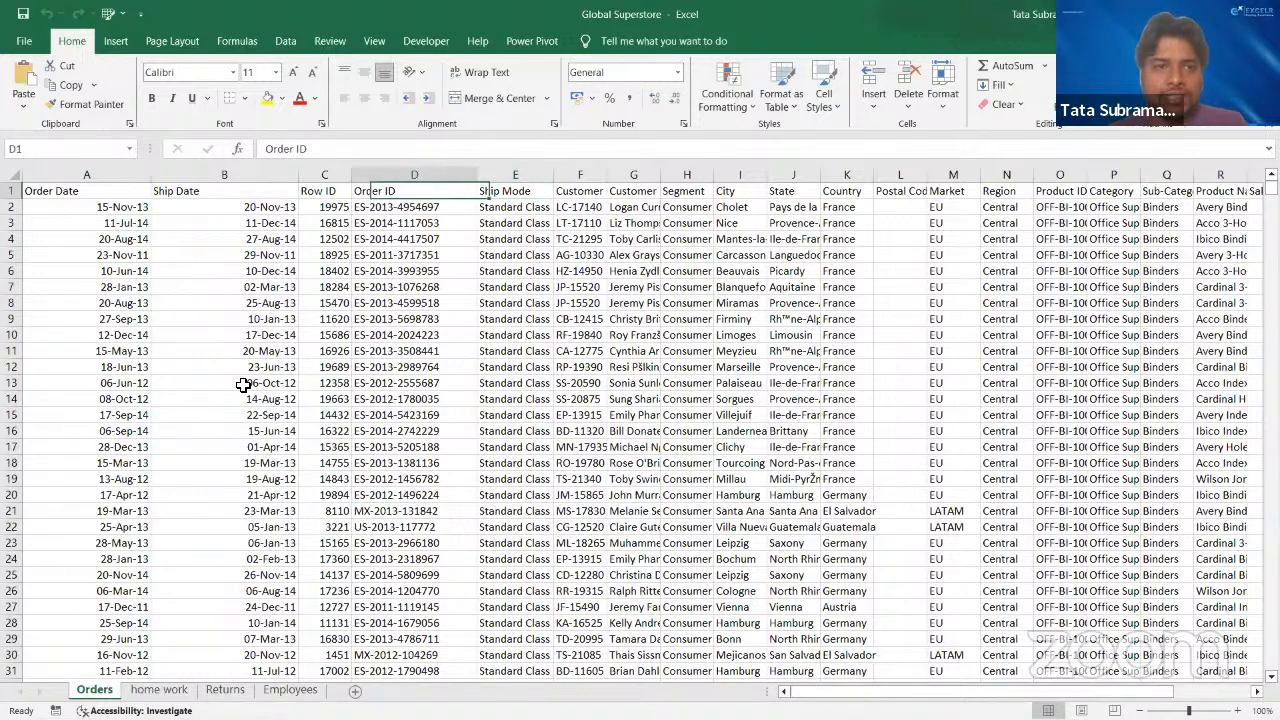
- Examine the Orders headers again from Ship Mode across to Shipping Cost to tell the fields' data types apart
key(Right)
key(Right)
key(Right)
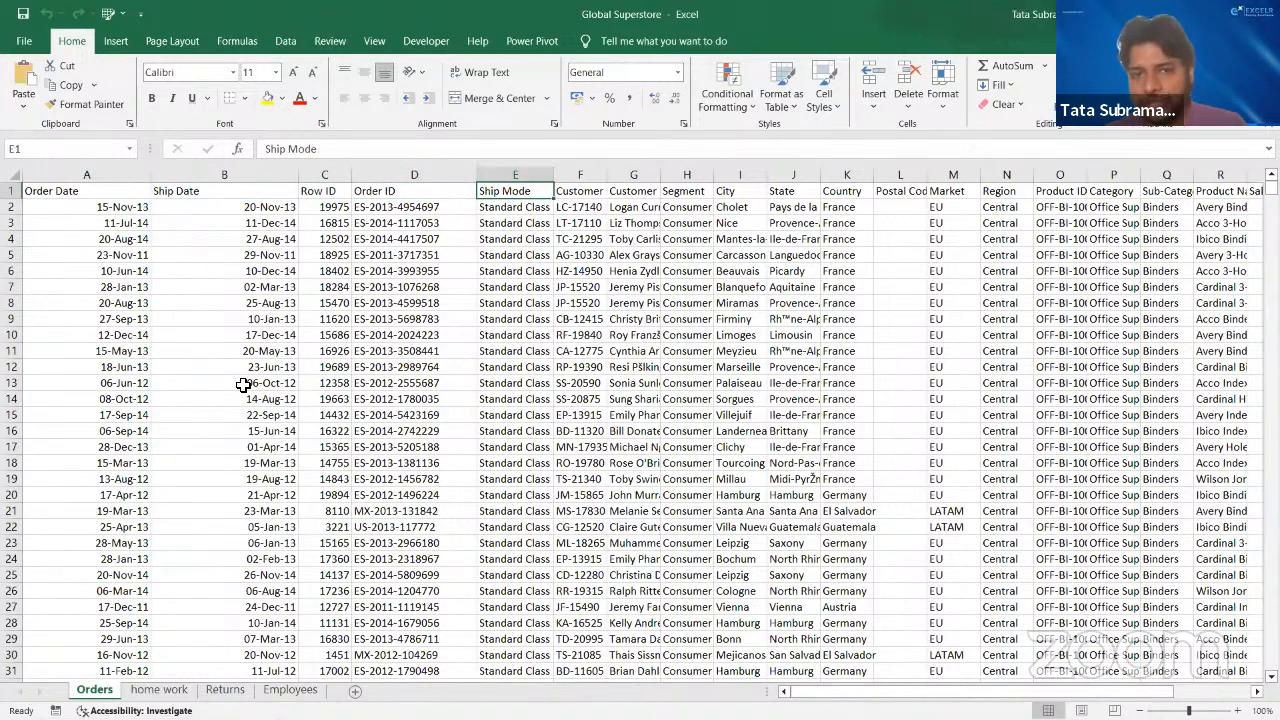
key(Right)
key(Right)
key(Right)
key(Right)
key(Right)
key(Right)
key(Right)
key(Right)
key(Right)
key(Right)
key(Right)
key(Right)
key(Right)
key(Right)
key(Right)
key(Right)
key(Right)
key(Right)
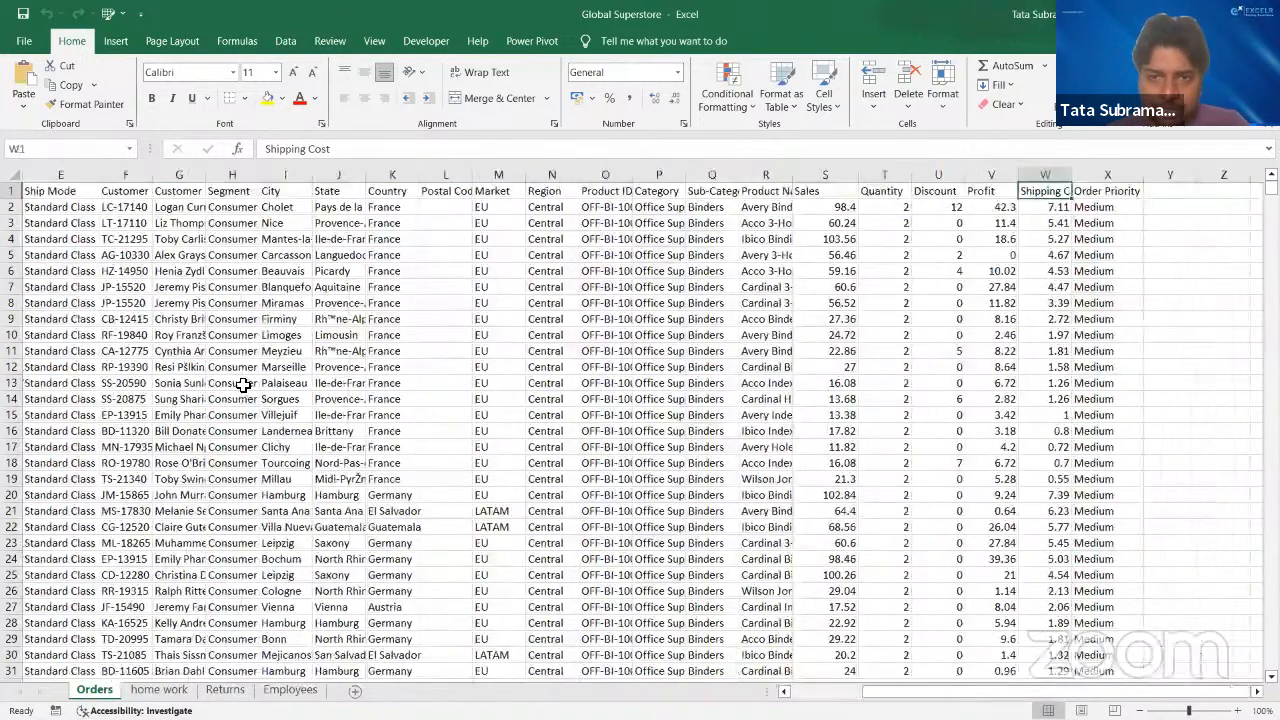
key(Left)
key(Left)
key(Left)
key(Left)
key(Left)
key(Left)
key(Left)
key(Left)
key(Left)
key(Left)
key(Left)
key(Left)
key(Left)
key(Left)
key(Left)
key(Left)
key(Left)
key(Left)
key(Left)
key(Left)
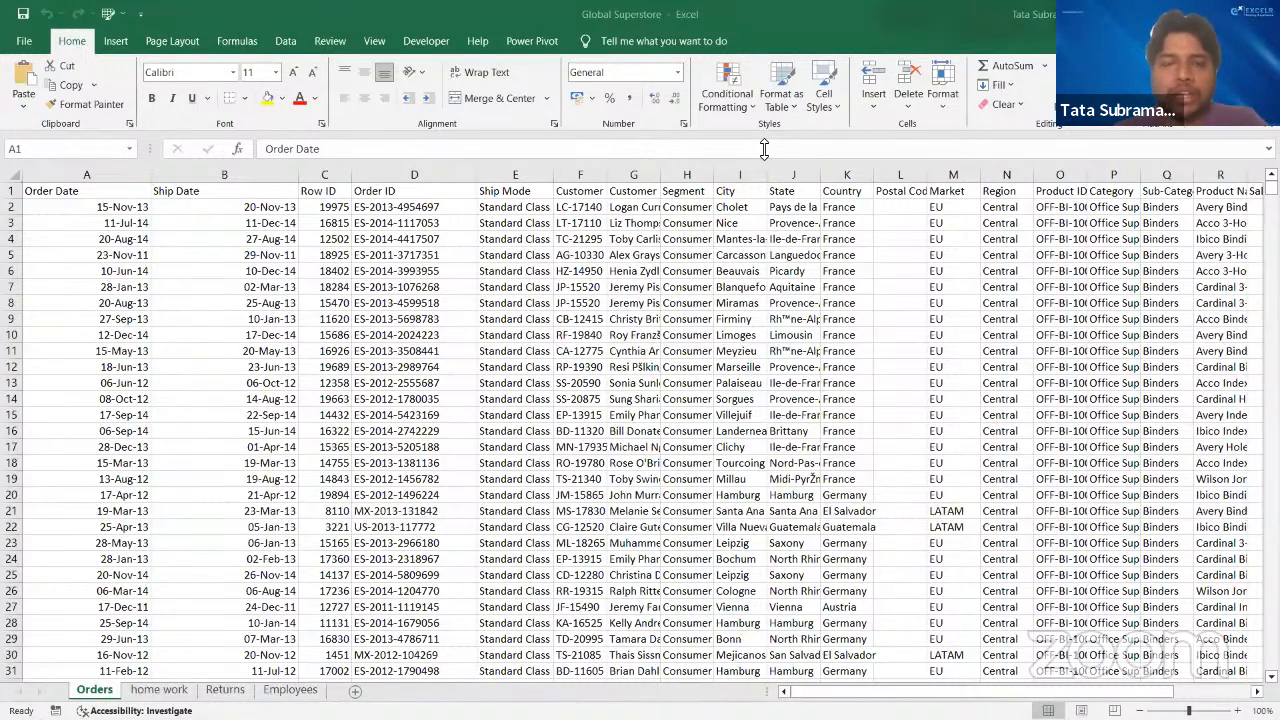
- Examine the Orders records from the Ship Mode column across to Region and through the rows below
click(488, 208)
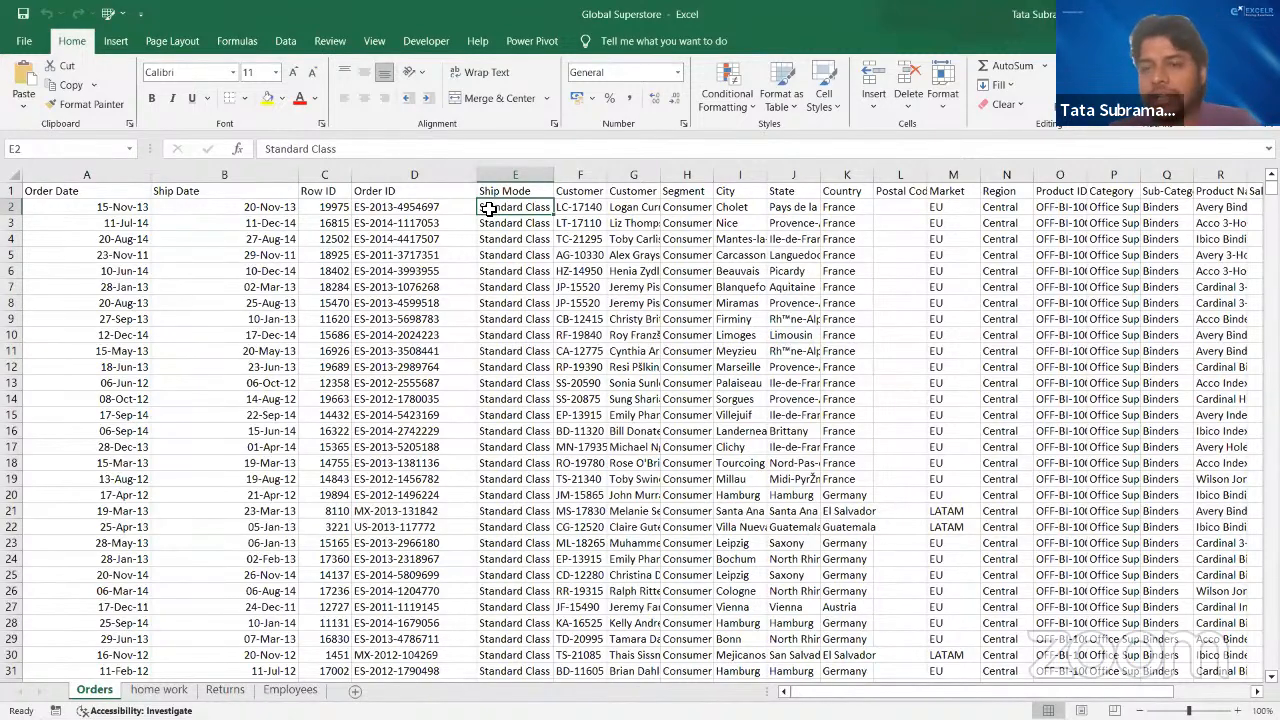
key(Right)
key(Right)
key(Right)
key(Right)
key(Right)
key(Right)
key(Right)
key(Right)
key(Right)
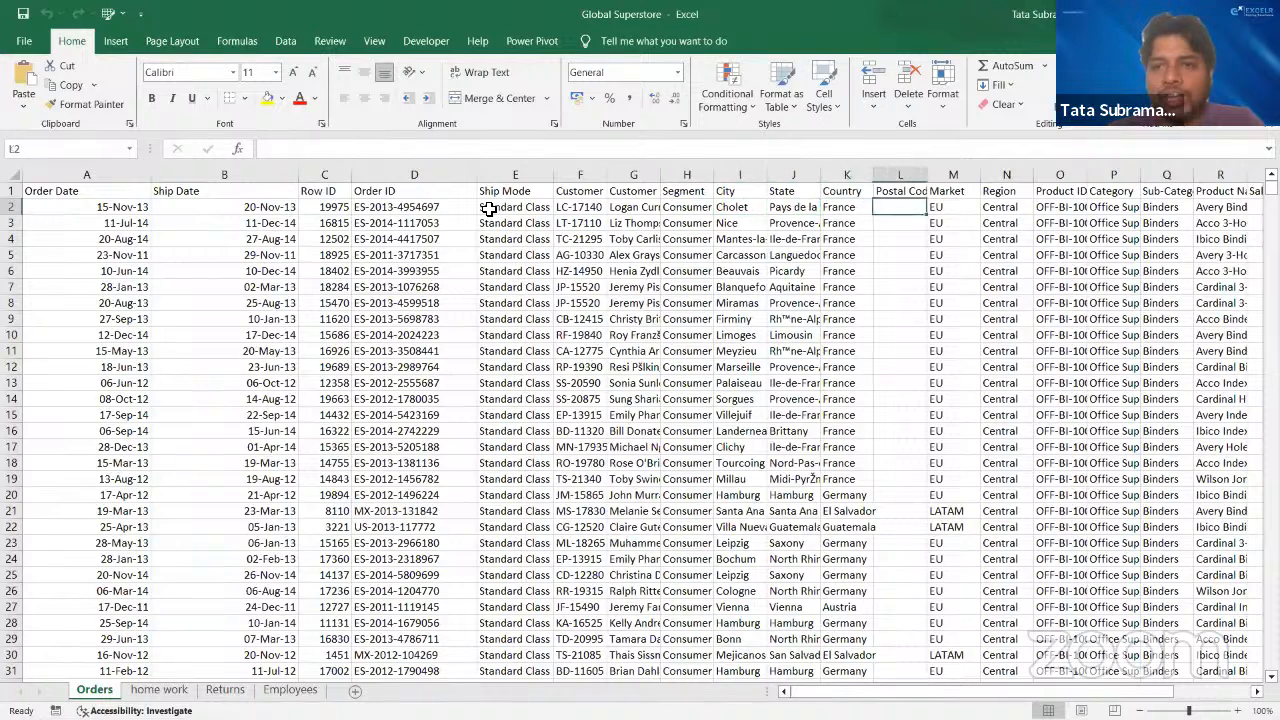
key(Down)
key(Down)
key(Down)
key(Down)
key(Down)
key(Down)
key(Down)
key(Down)
key(Down)
key(Down)
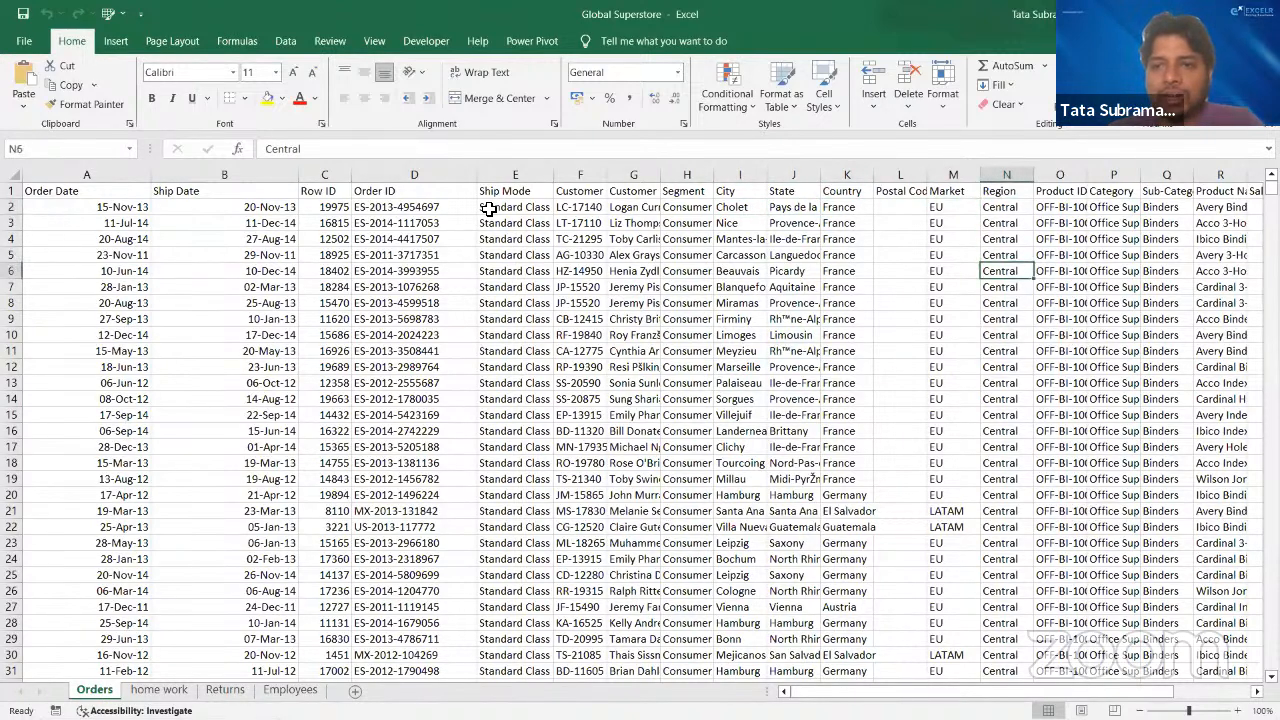
key(Up)
key(Up)
key(Up)
key(Up)
key(Up)
key(Up)
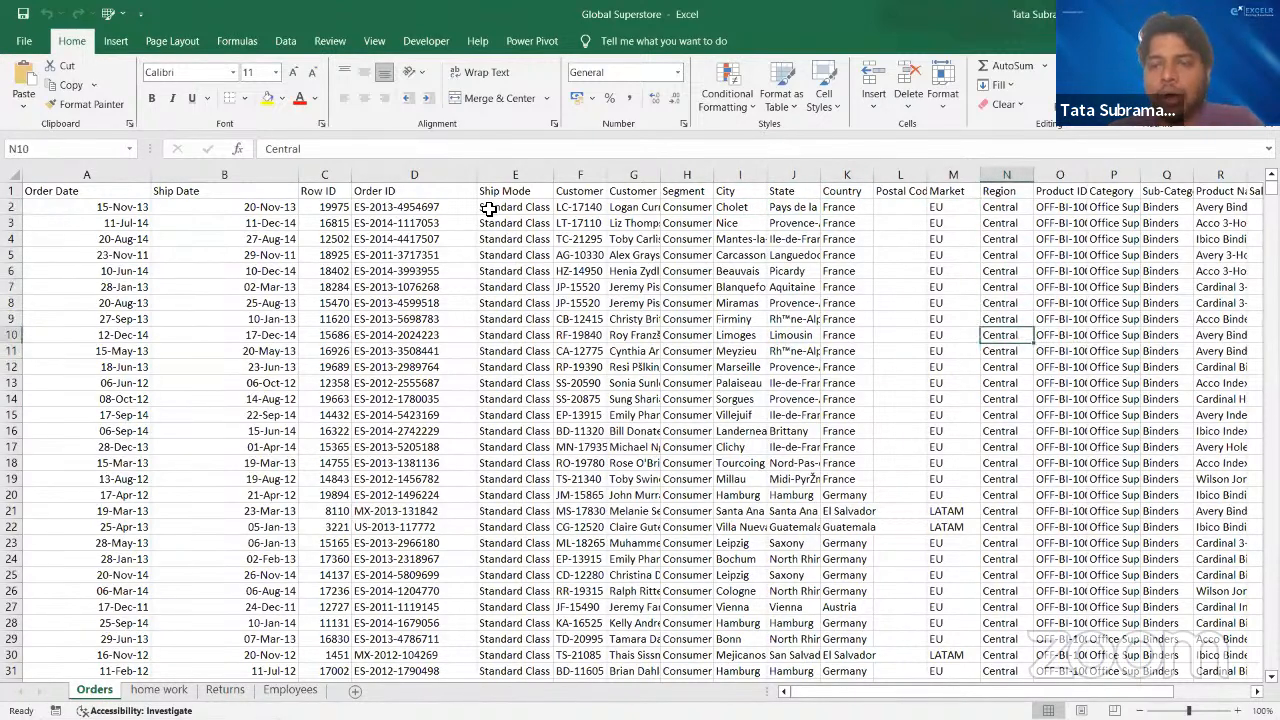
- Examine the Orders headers from Region across to Order Priority and back to Discount
key(Up)
key(Up)
key(Up)
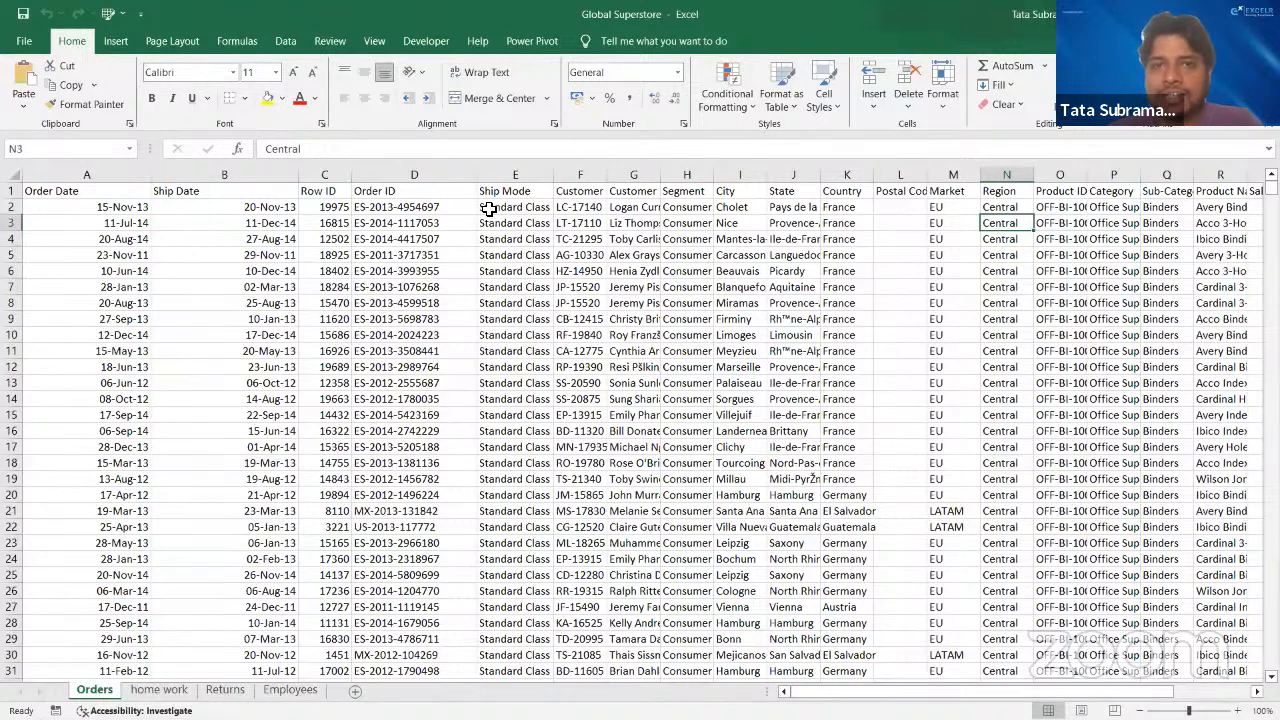
key(Up)
key(Up)
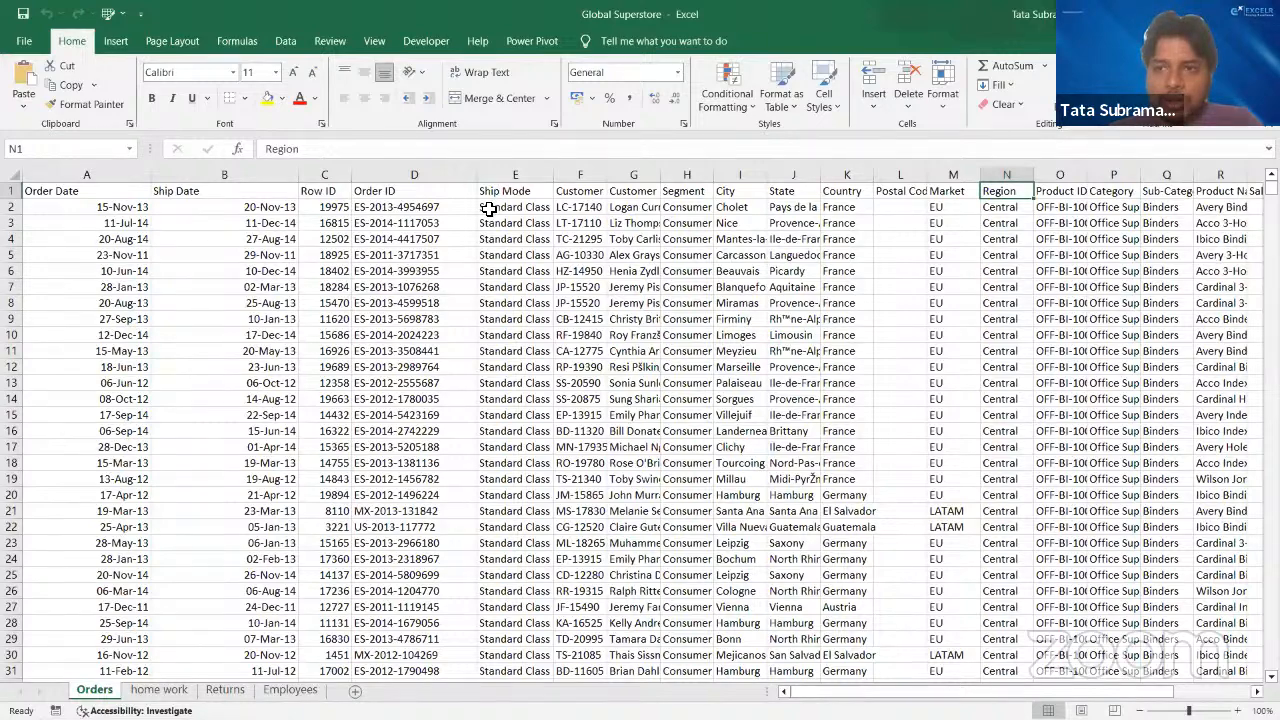
key(Right)
key(Right)
key(Right)
key(Right)
key(Right)
key(Right)
key(Right)
key(Right)
key(Right)
key(Right)
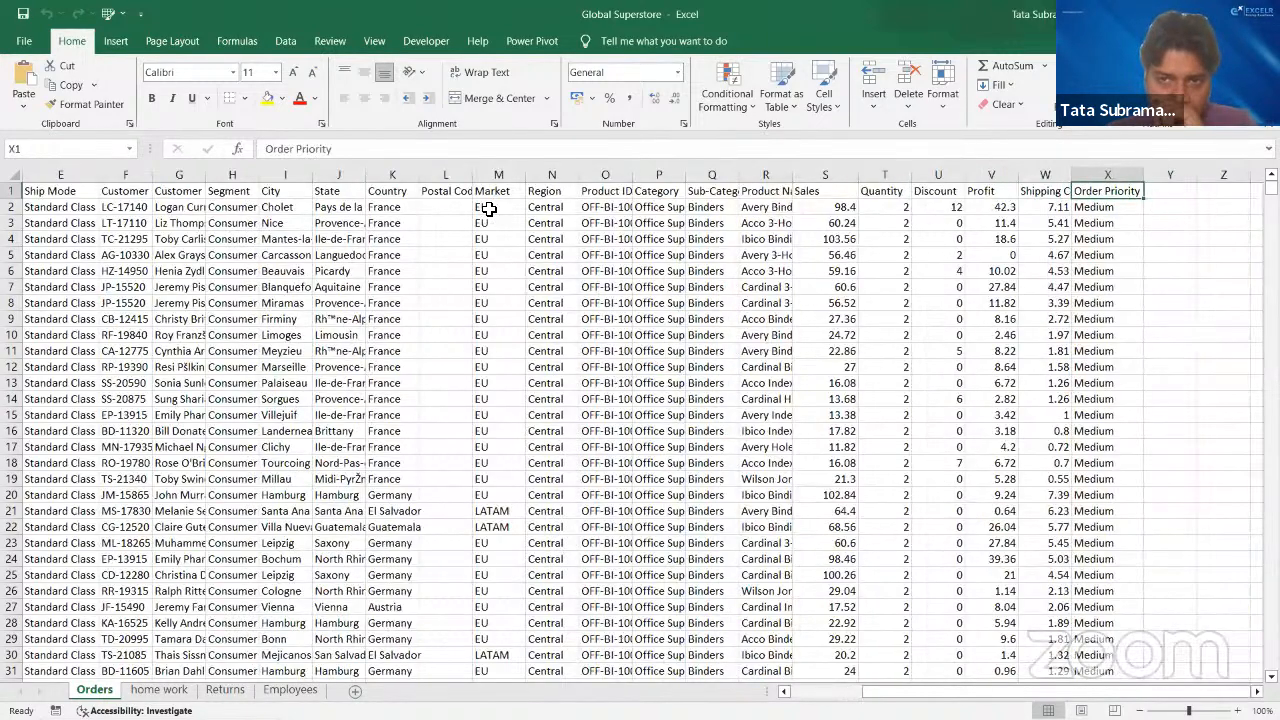
key(Left)
key(Left)
key(Left)
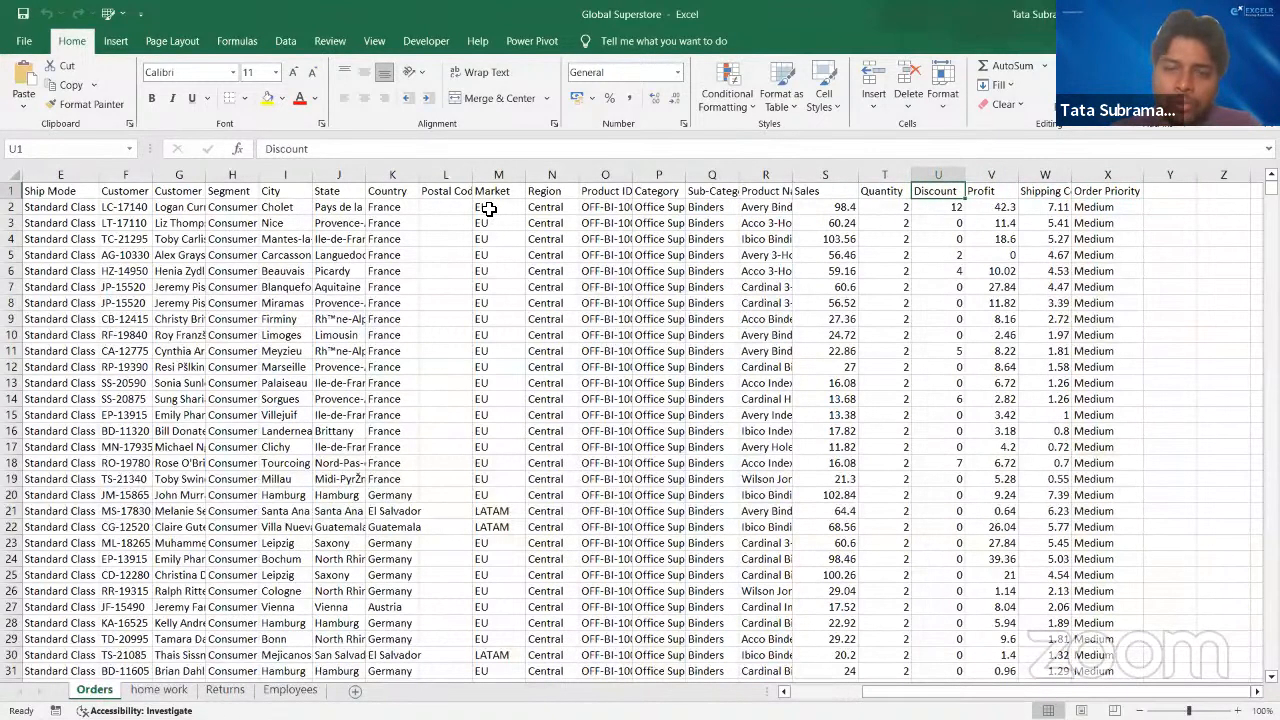
- Examine the Orders columns from Discount back to Market, and the headers from Market across to Sales
key(Down)
key(Down)
key(Left)
key(Left)
key(Left)
key(Left)
key(Left)
key(Left)
key(Left)
key(Left)
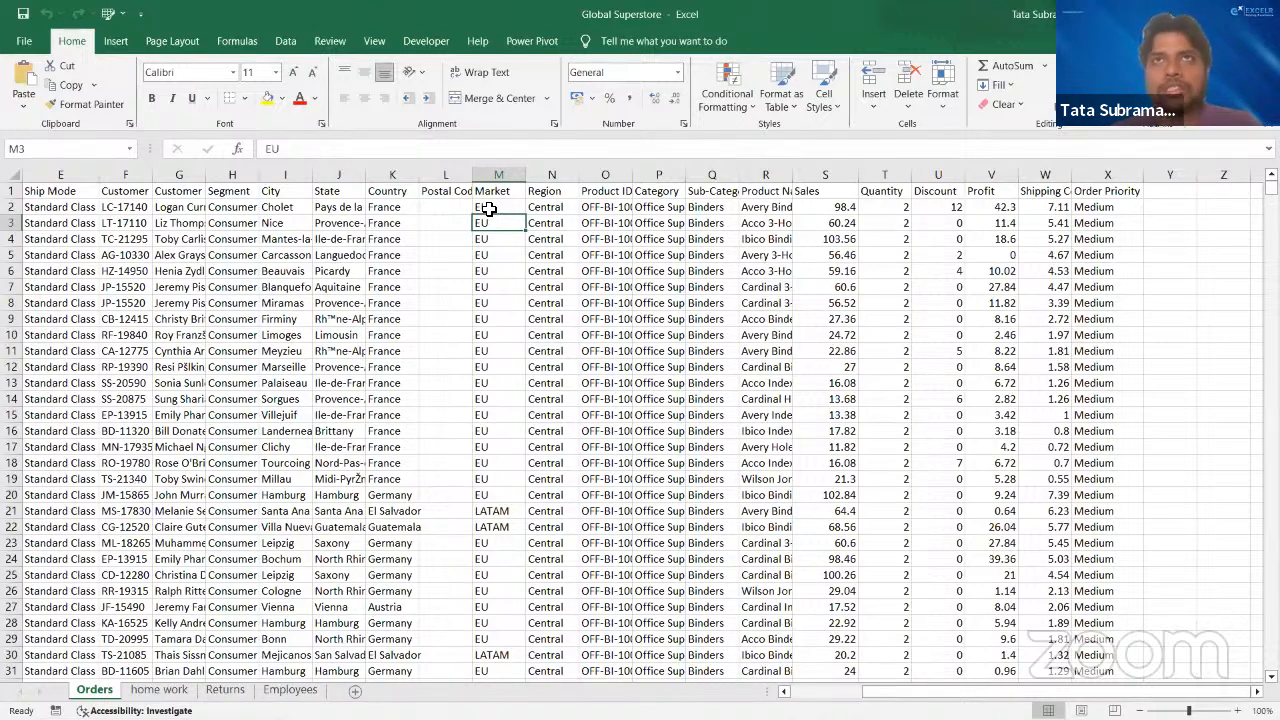
key(Up)
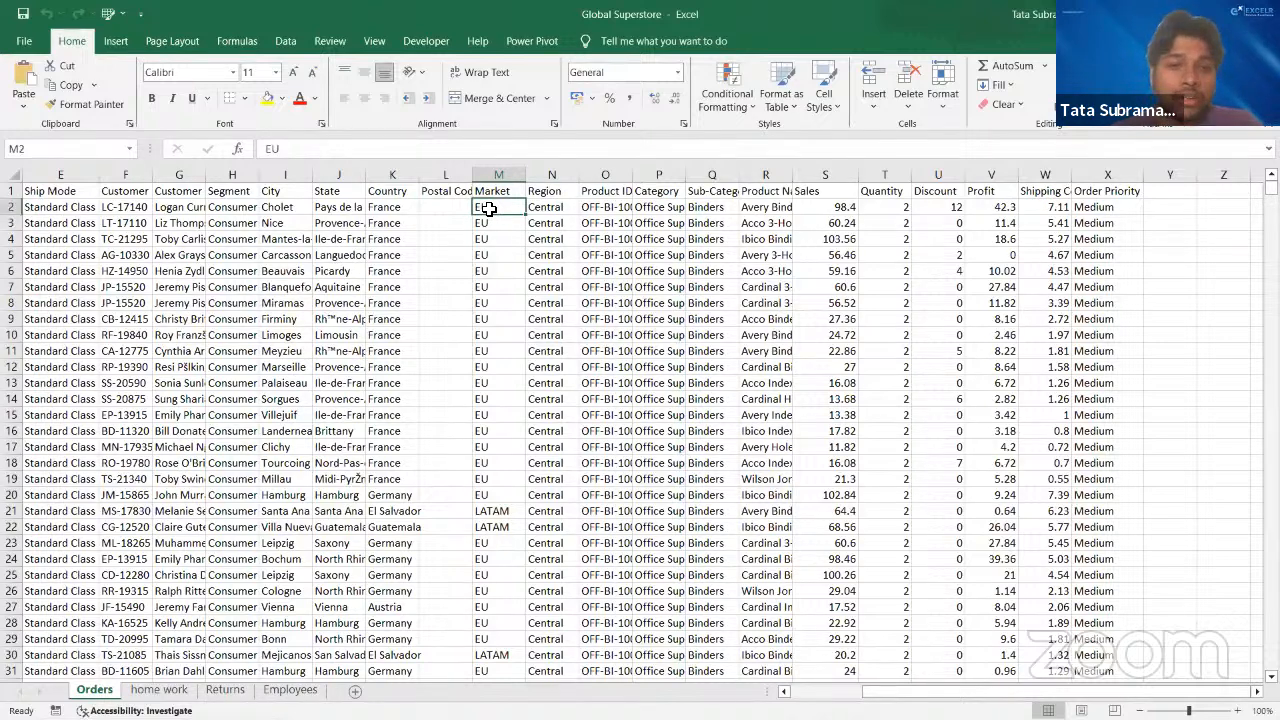
key(Up)
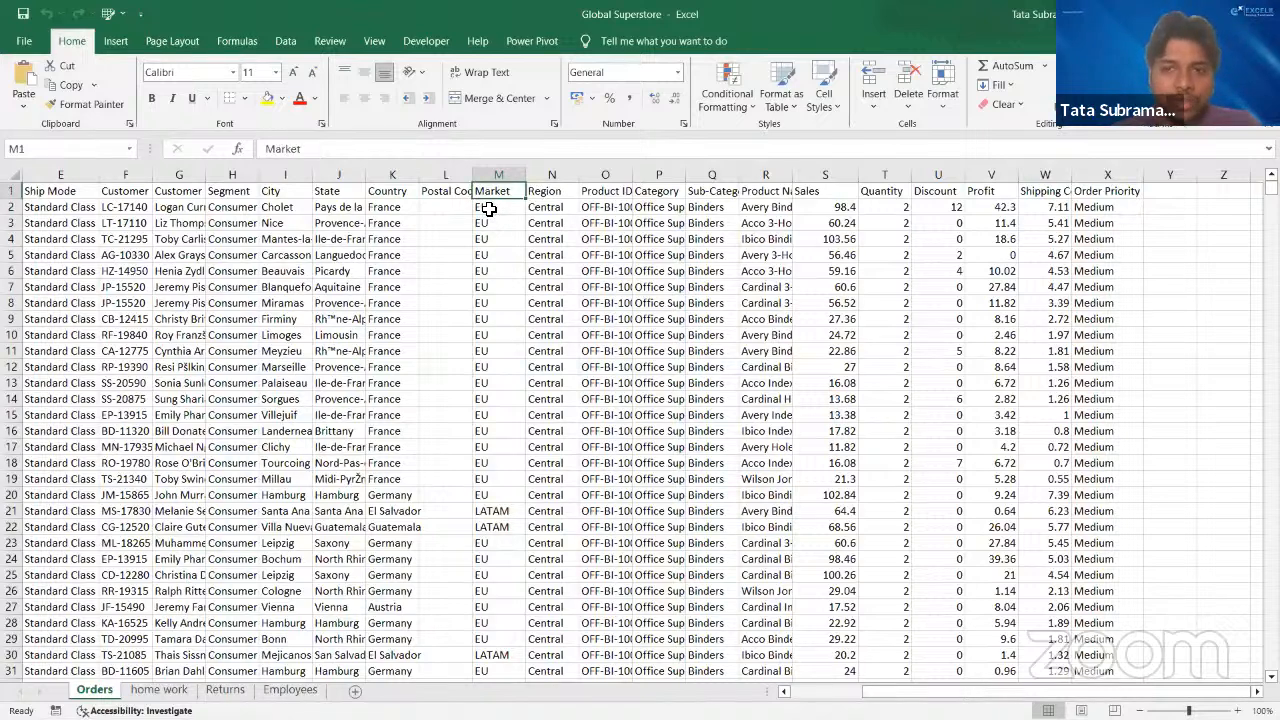
key(Right)
key(Right)
key(Right)
key(Right)
key(Right)
key(Right)
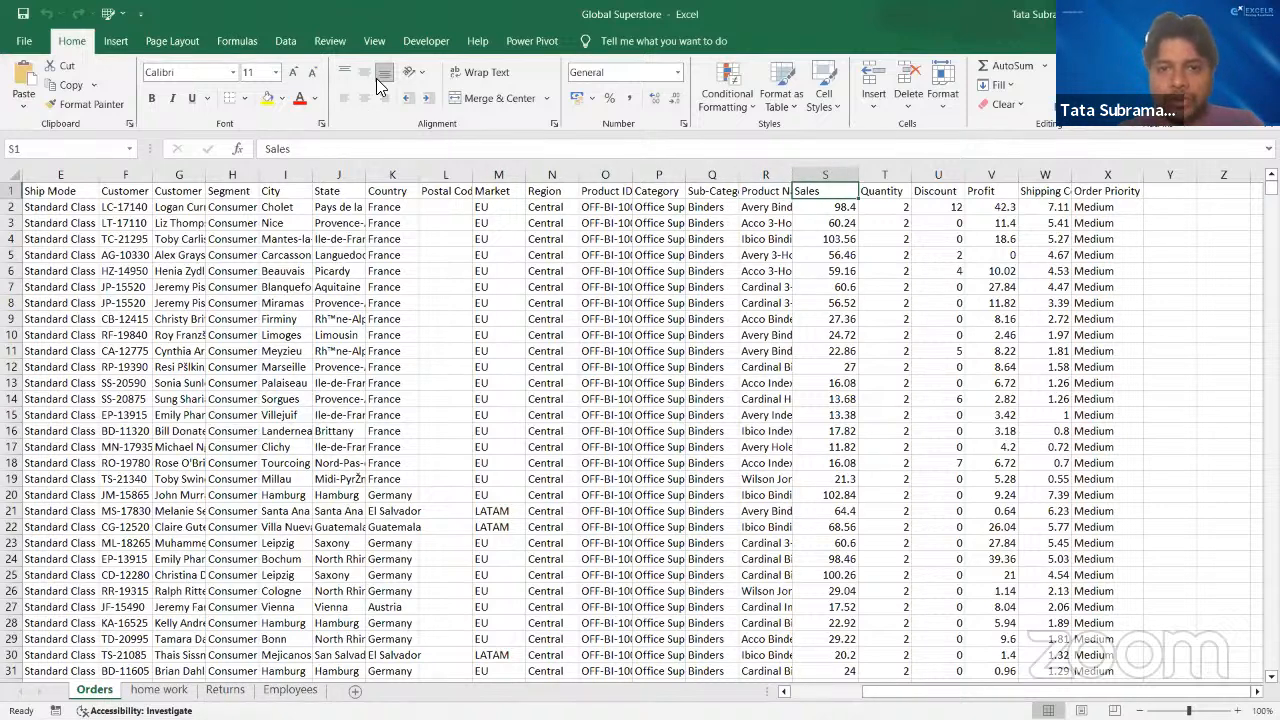
click(376, 78)
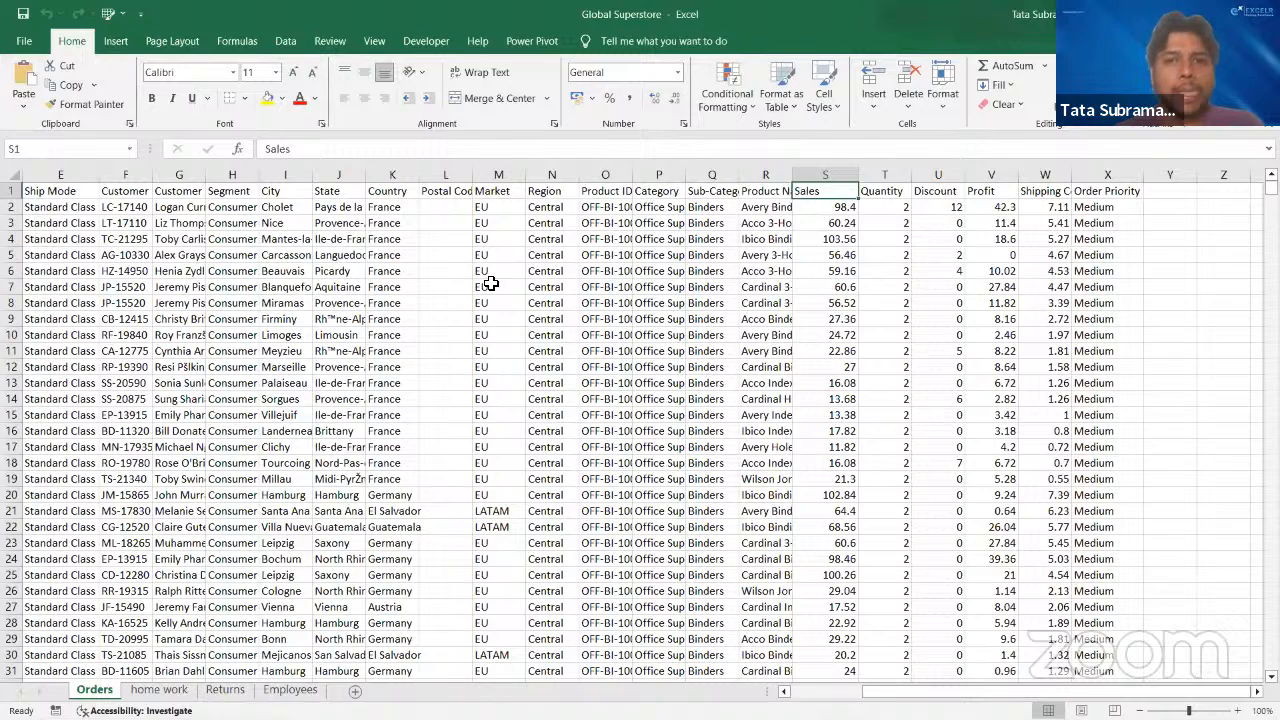
- Return to the Order Date header in Orders and review the headers across to State
key(Left)
key(Left)
key(Left)
key(Left)
key(Left)
key(Left)
key(Left)
key(Left)
key(Left)
key(Left)
key(Left)
key(Left)
key(Left)
key(Left)
key(Left)
key(Left)
key(Left)
key(Left)
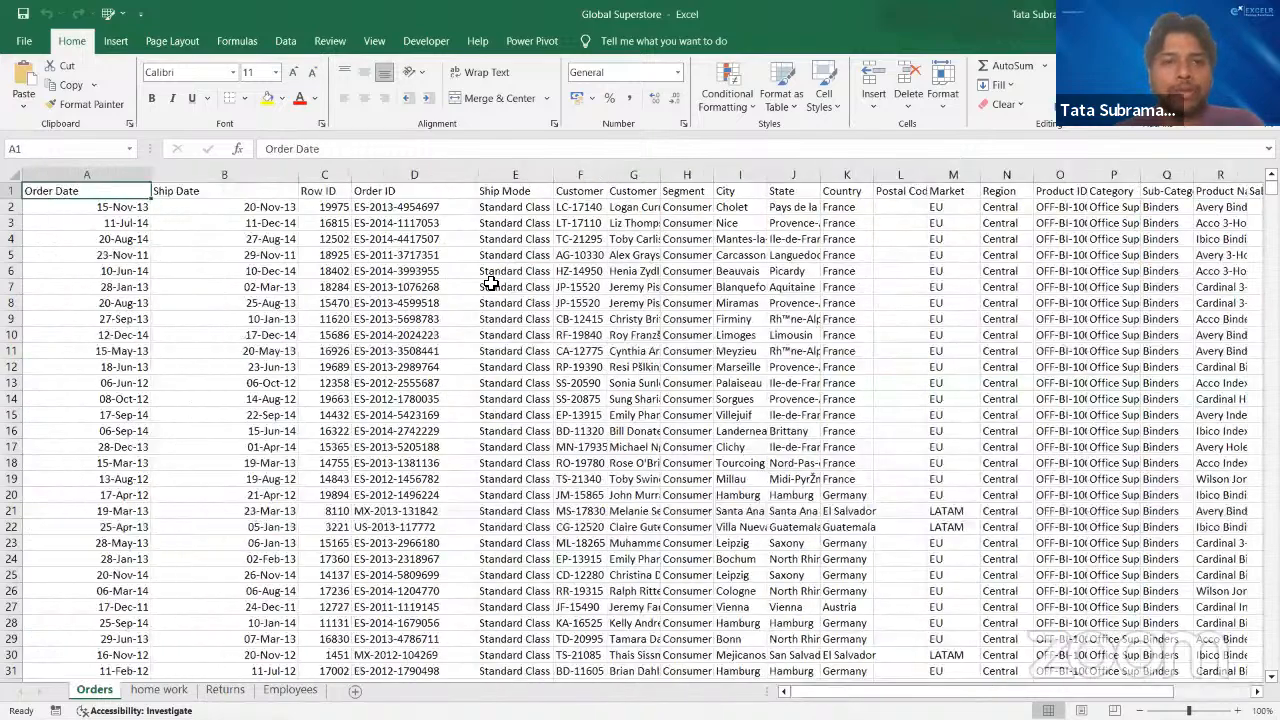
key(Right)
key(Right)
key(Right)
key(Right)
key(Right)
key(Right)
key(Right)
key(Right)
key(Right)
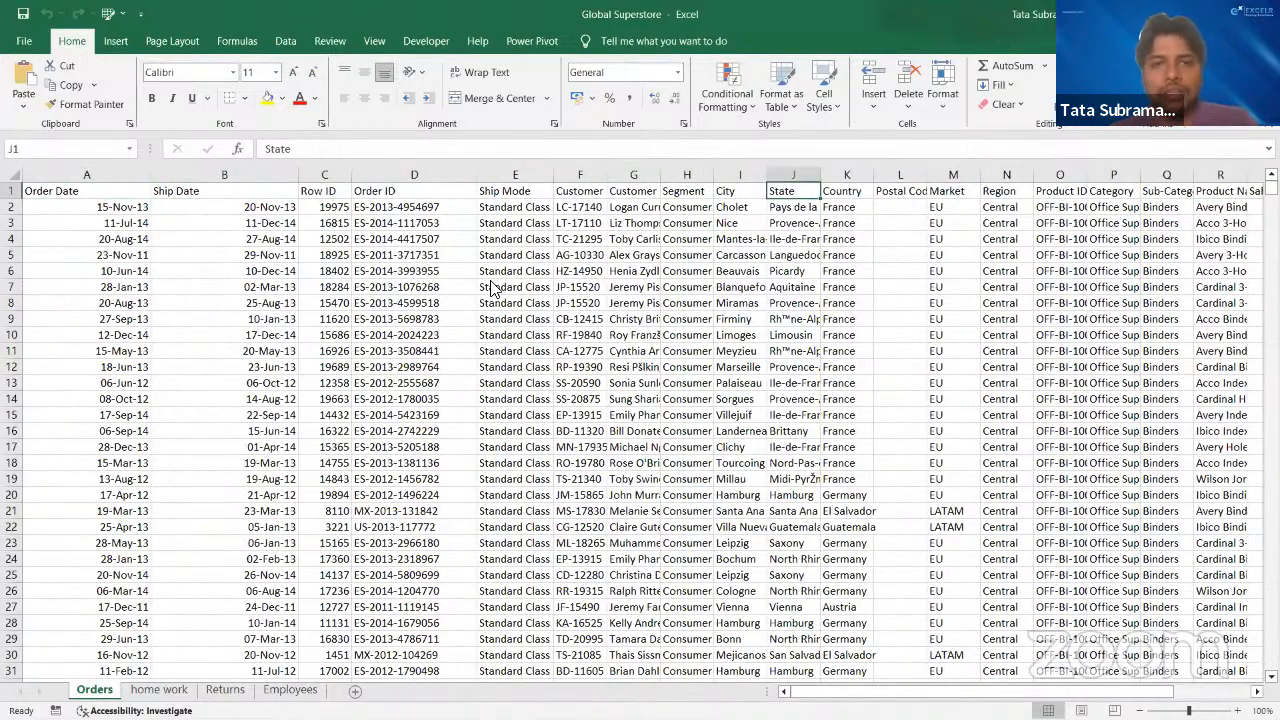
- Switch to the PowerPoint presentation and view the "Data Types – Dimensions & Measures" slide
key(alt+Tab)
key(alt+Tab)
key(Page_Down)
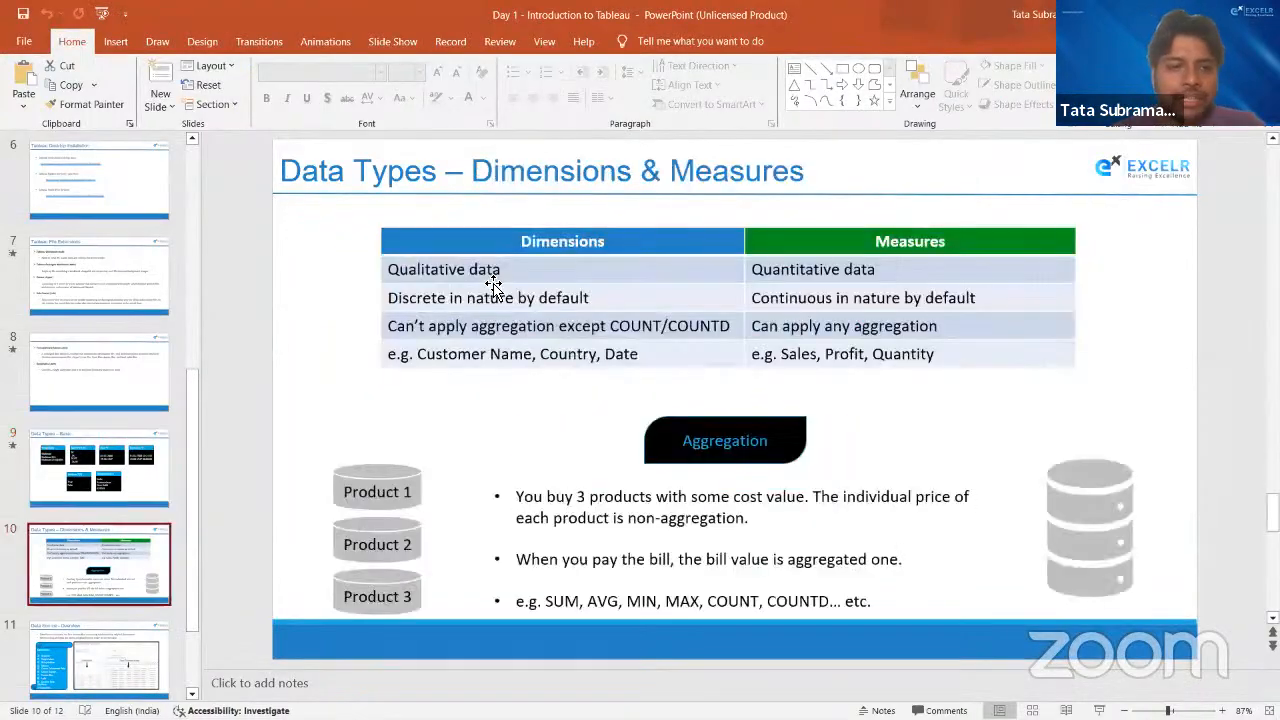
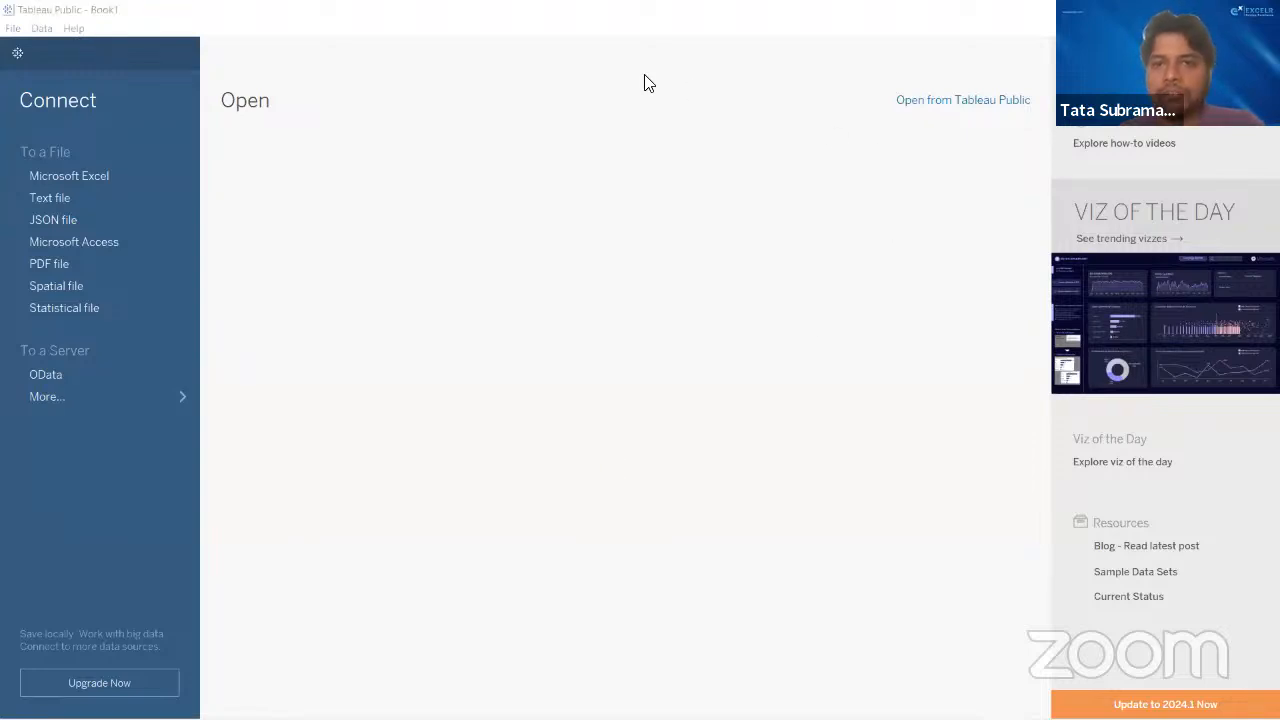
- Open the trending vizzes from the Tableau start page and go to the Tableau Public website's Discover page
click(25, 9)
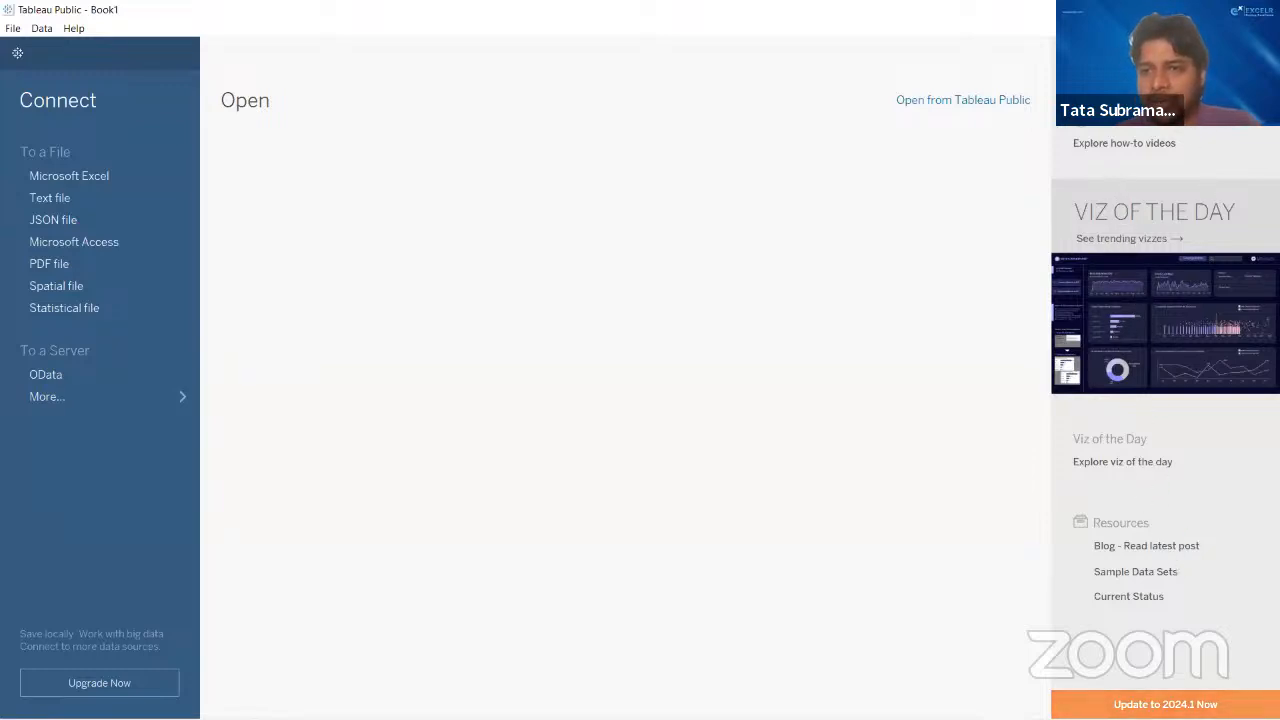
click(1135, 243)
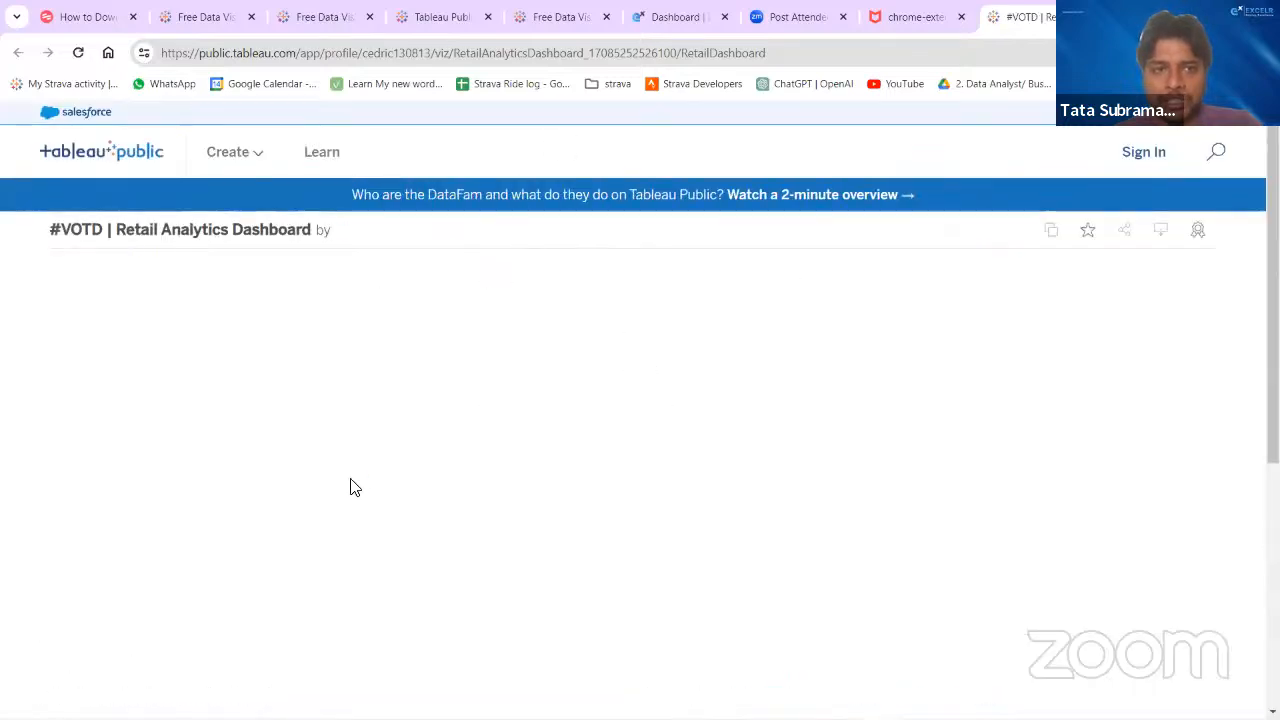
click(142, 158)
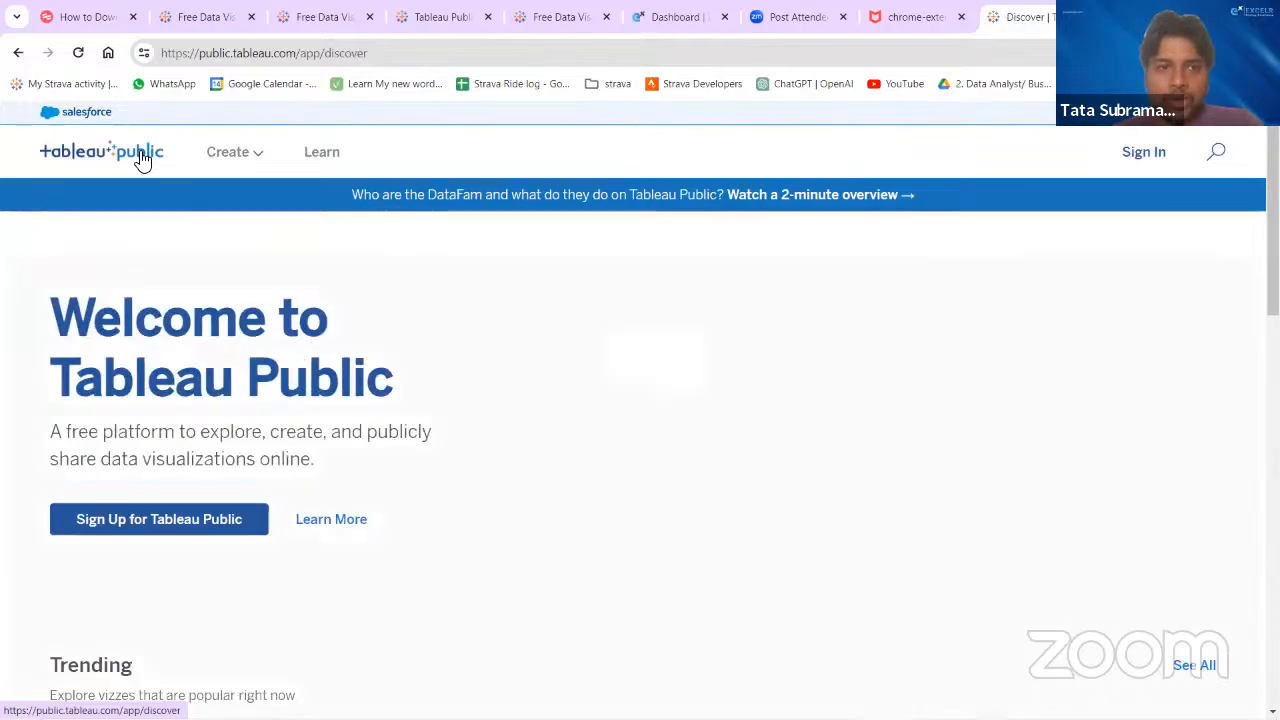
- Examine the Viz of the Day and Trending sections of the Tableau Public Discover page
scroll(523, 509, down, 10)
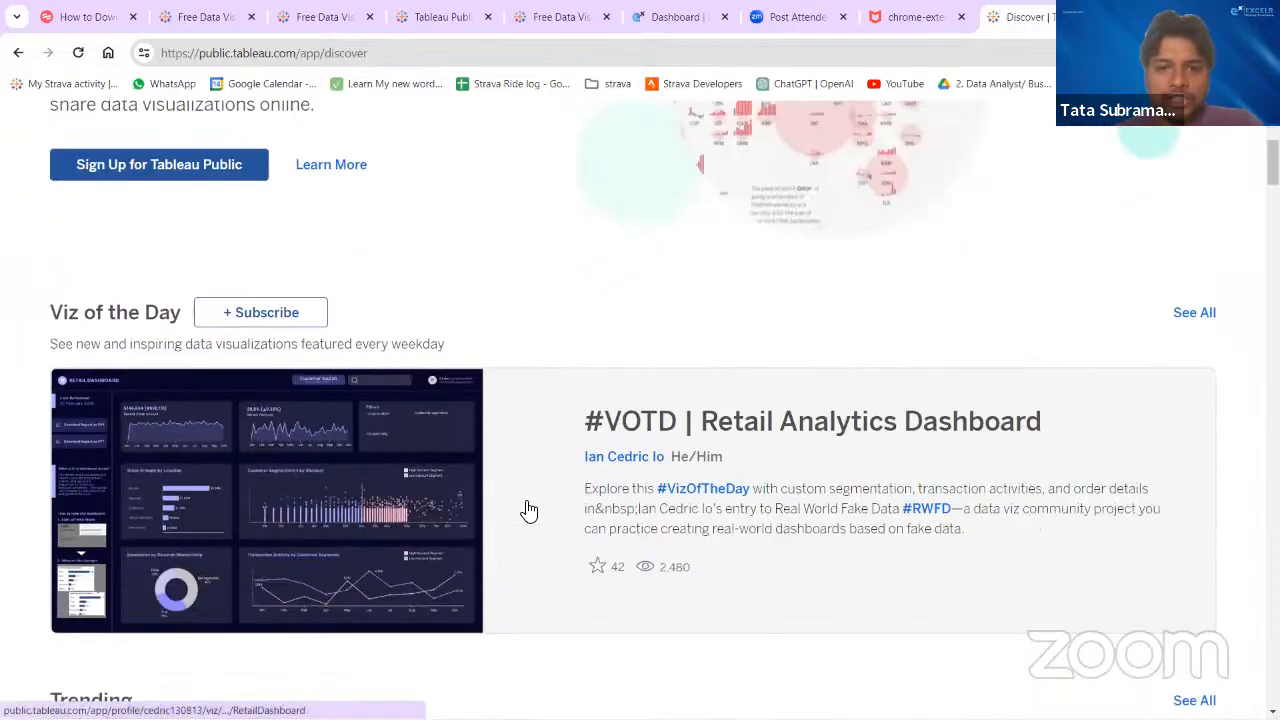
scroll(535, 510, down, 5)
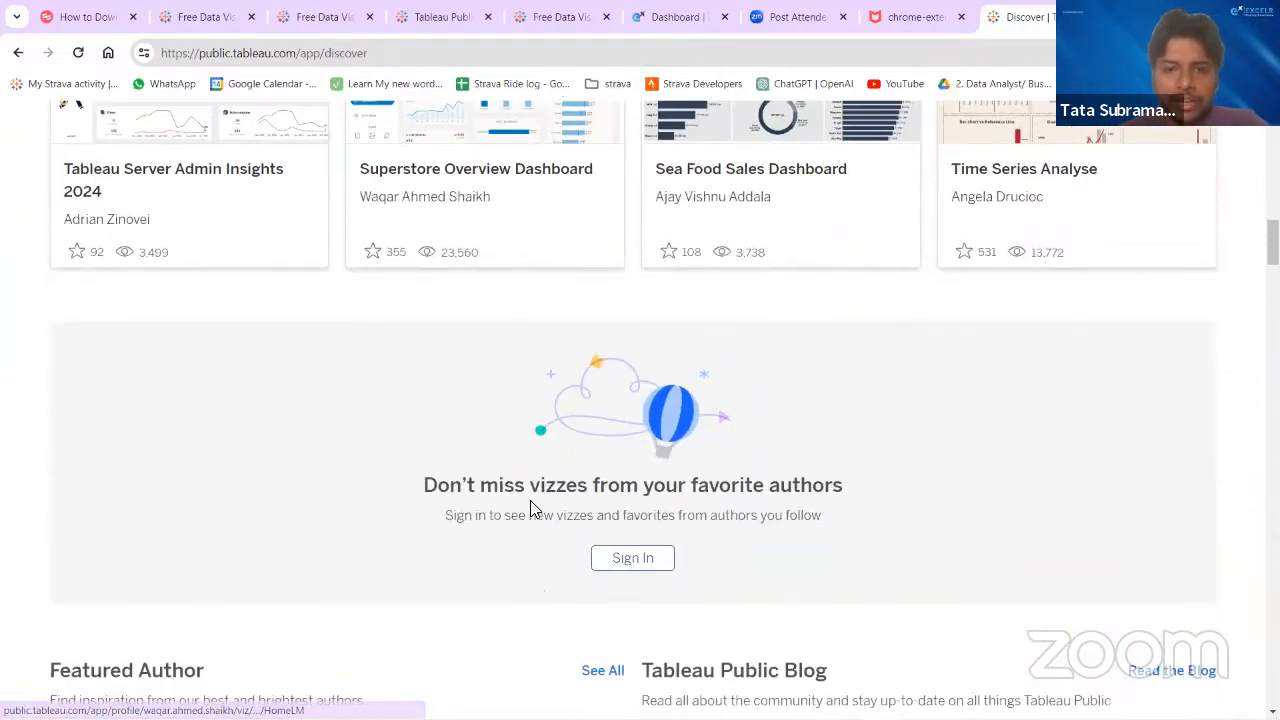
scroll(533, 510, up, 6)
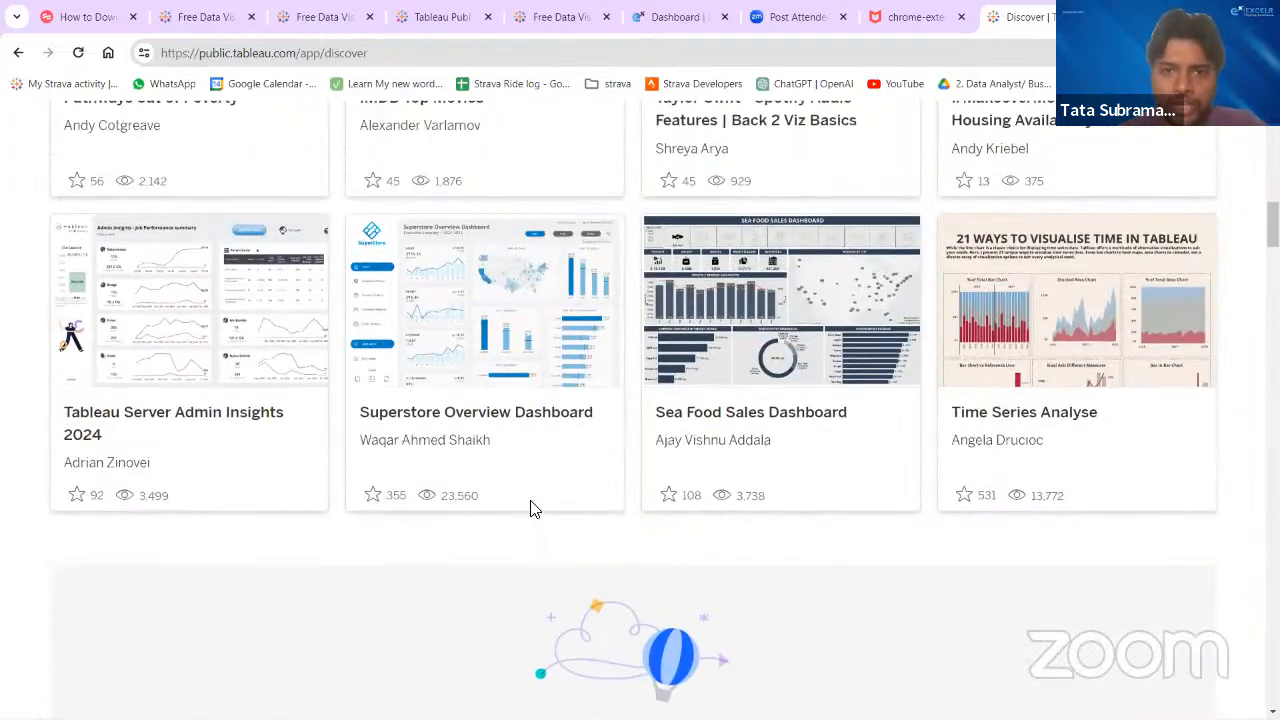
scroll(533, 510, down, 10)
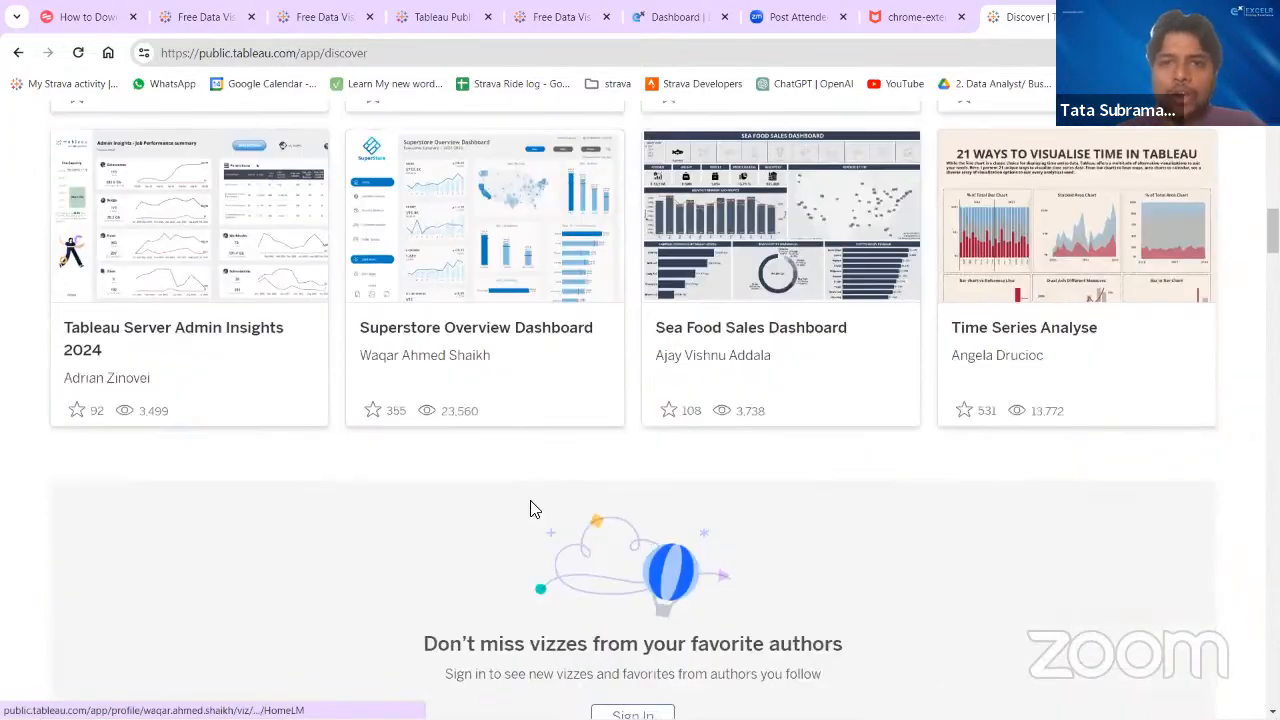
scroll(533, 510, up, 12)
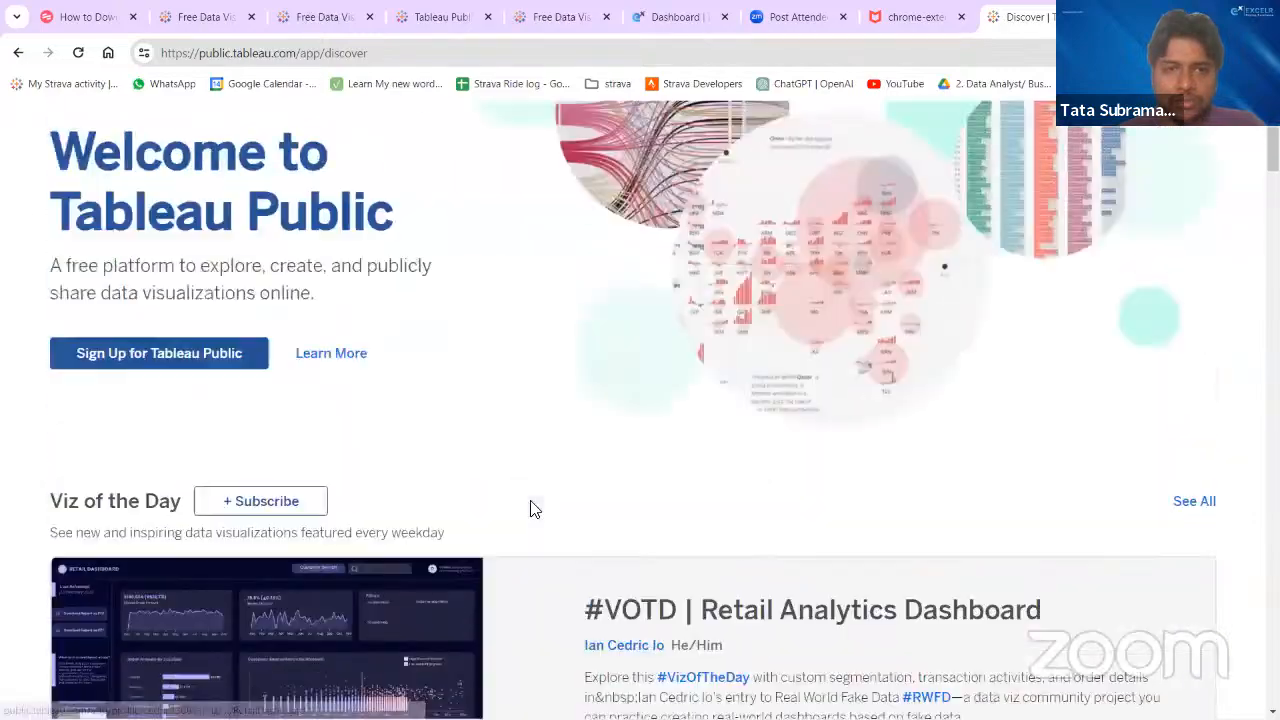
scroll(533, 510, down, 1)
scroll(533, 510, down, 2)
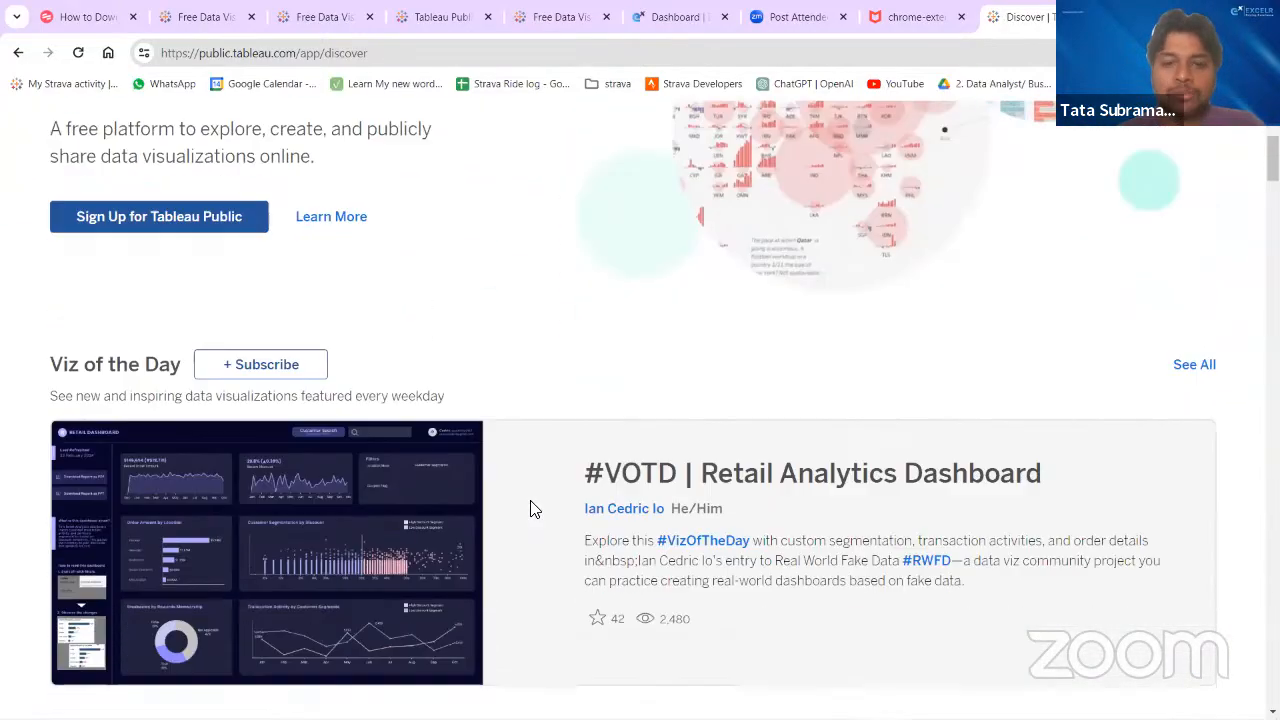
scroll(535, 510, up, 3)
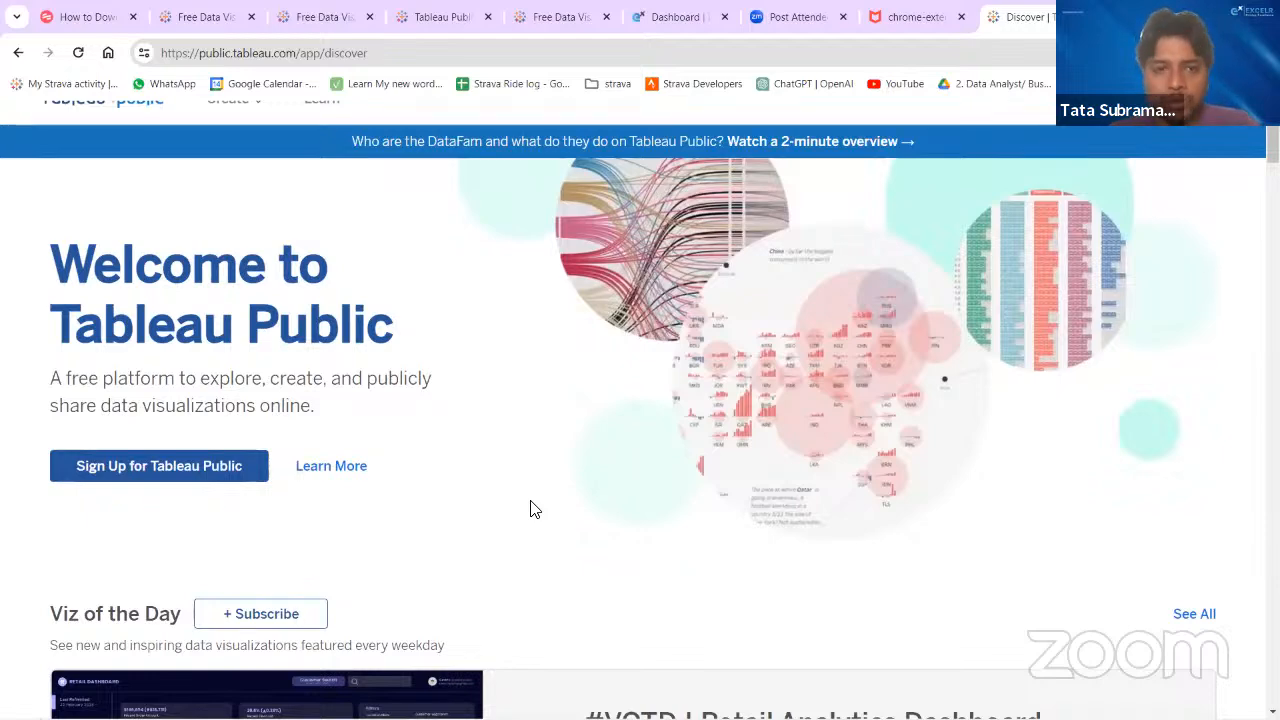
scroll(533, 510, down, 6)
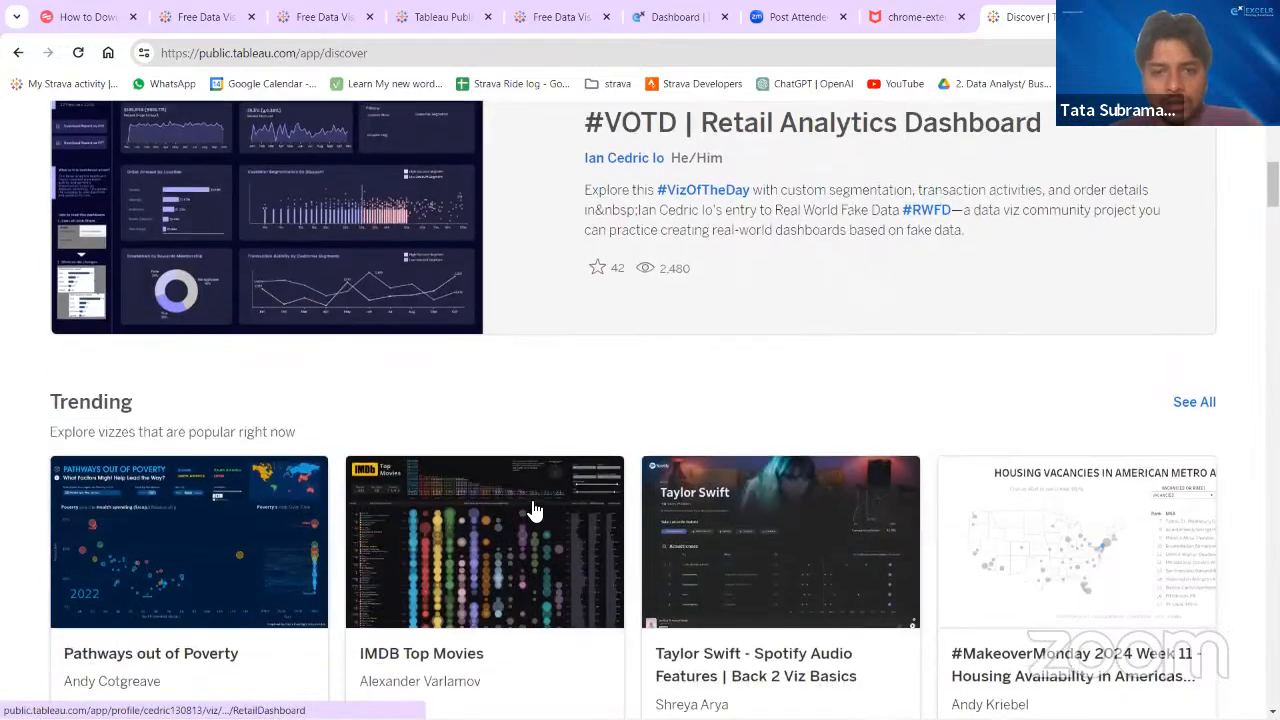
scroll(533, 510, down, 3)
scroll(533, 510, up, 10)
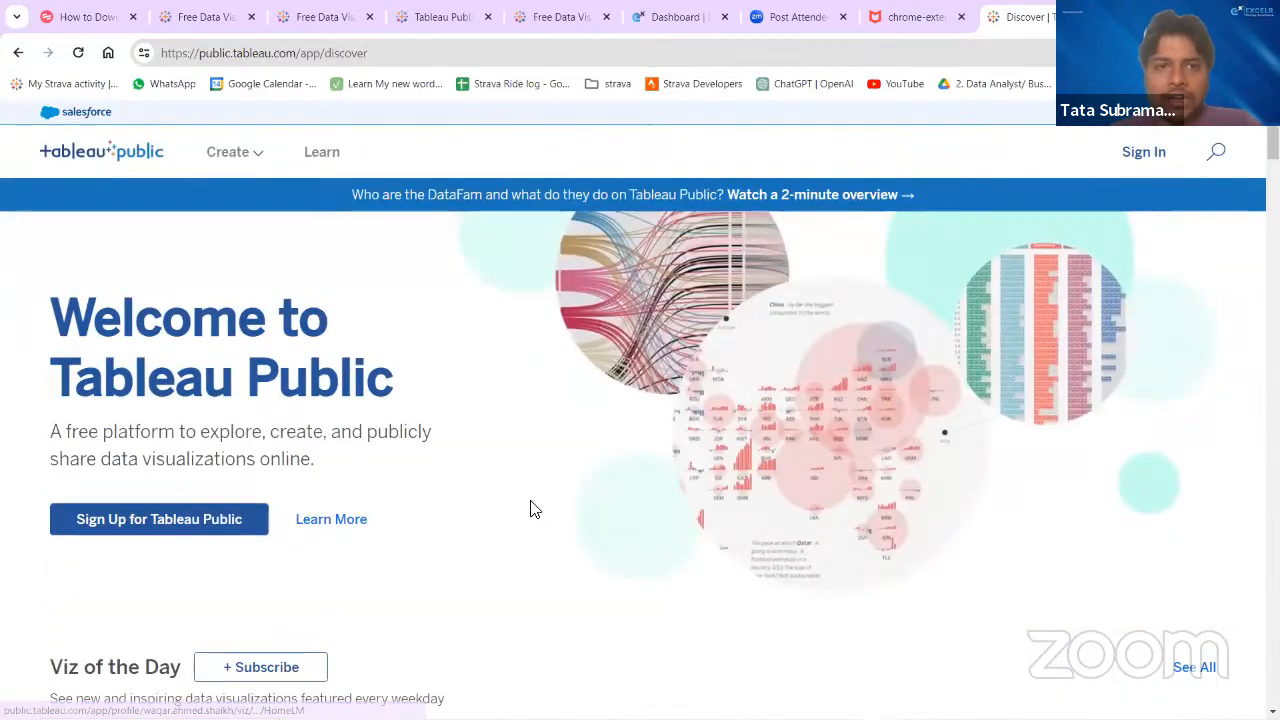
- View the site's Create options for web authoring and the desktop download, and review the Viz of the Day section
click(252, 160)
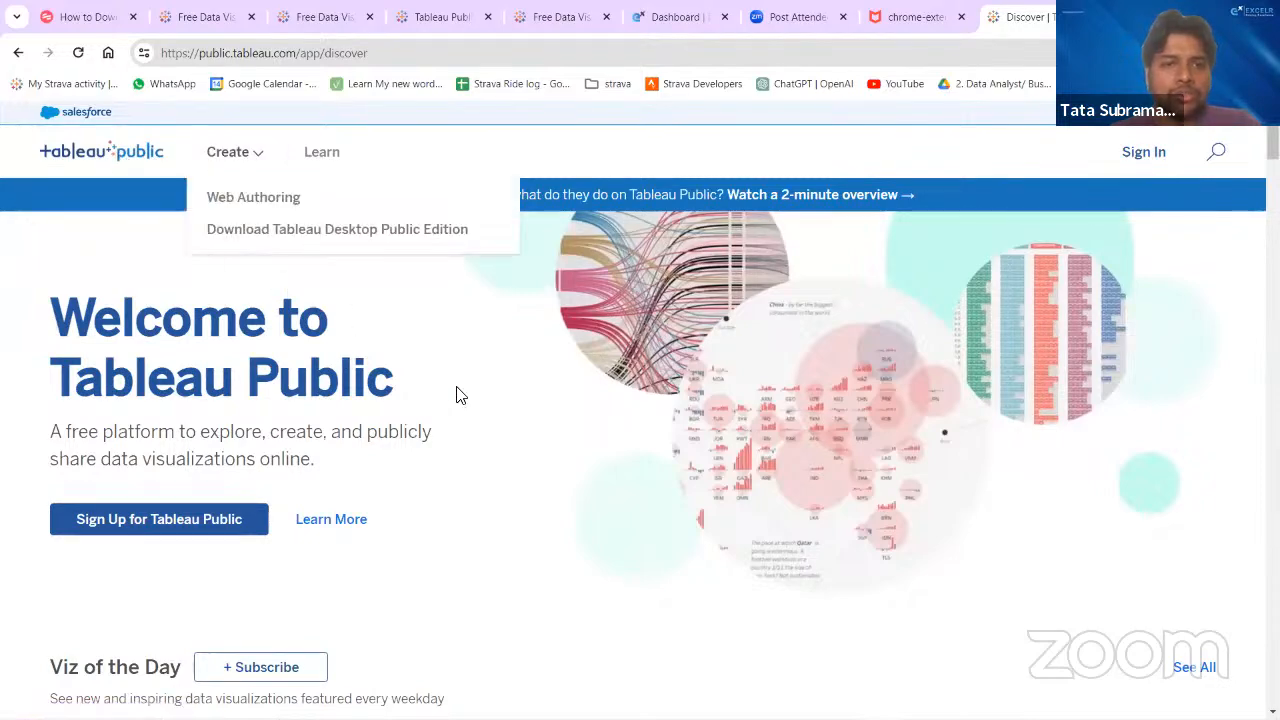
scroll(489, 484, down, 2)
scroll(489, 484, down, 2)
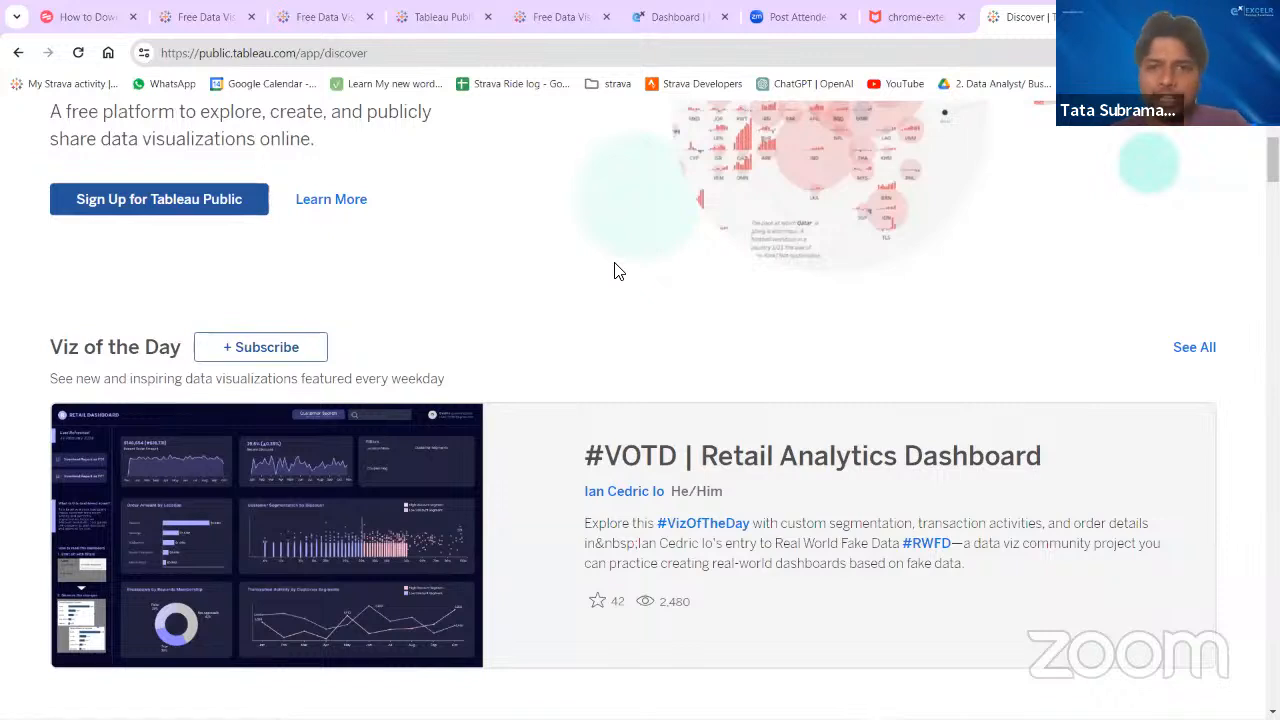
- Switch back to Tableau Public and view the additional server connectors available on the start page
key(alt+Tab)
key(alt+Tab)
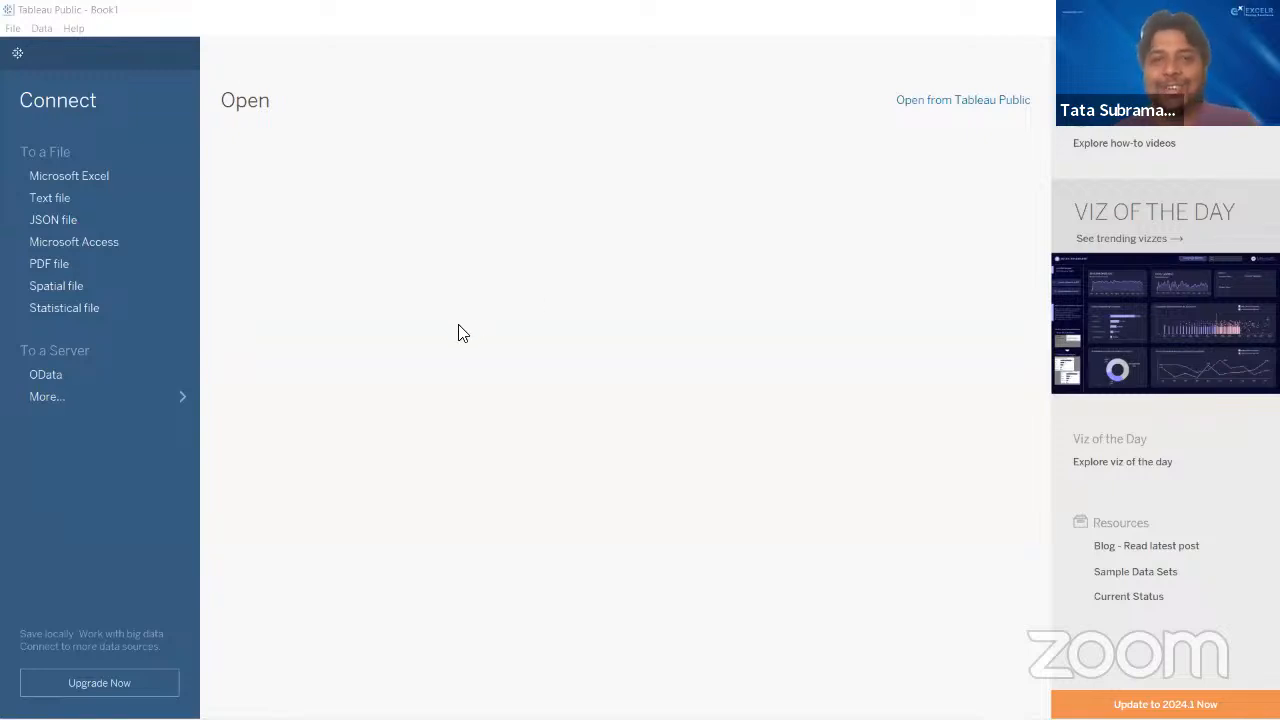
click(68, 19)
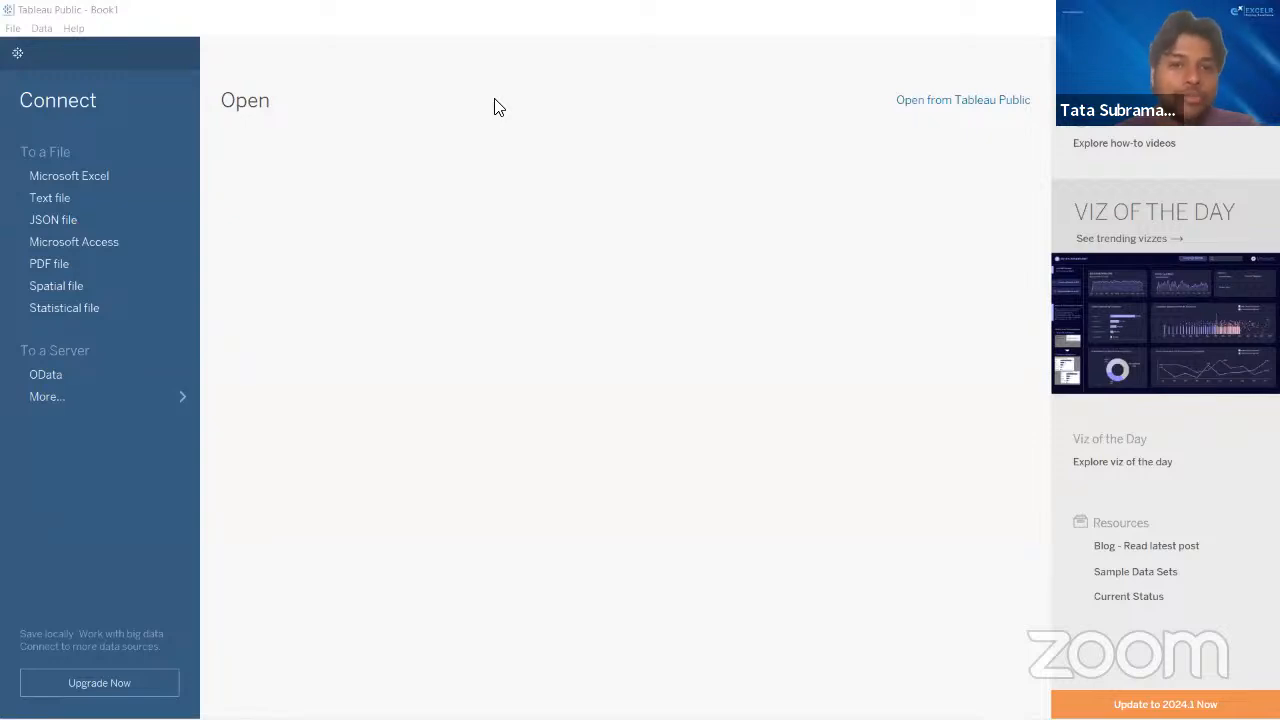
click(94, 396)
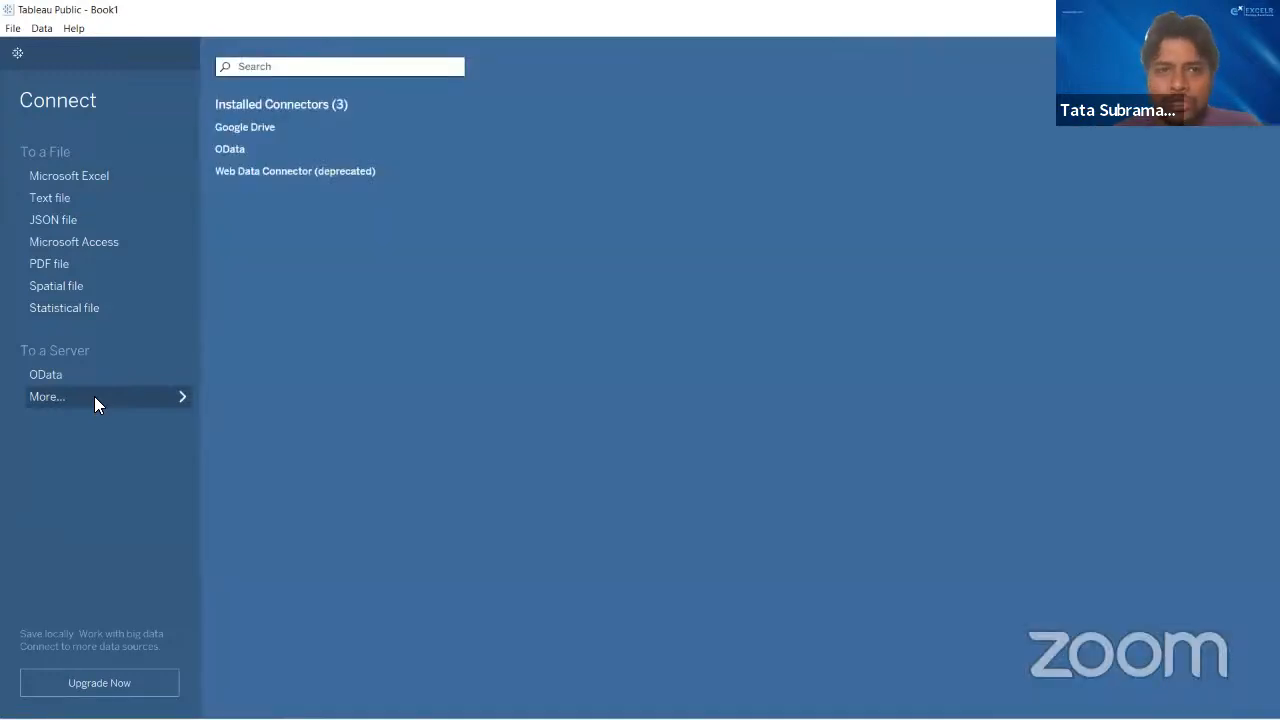
click(94, 396)
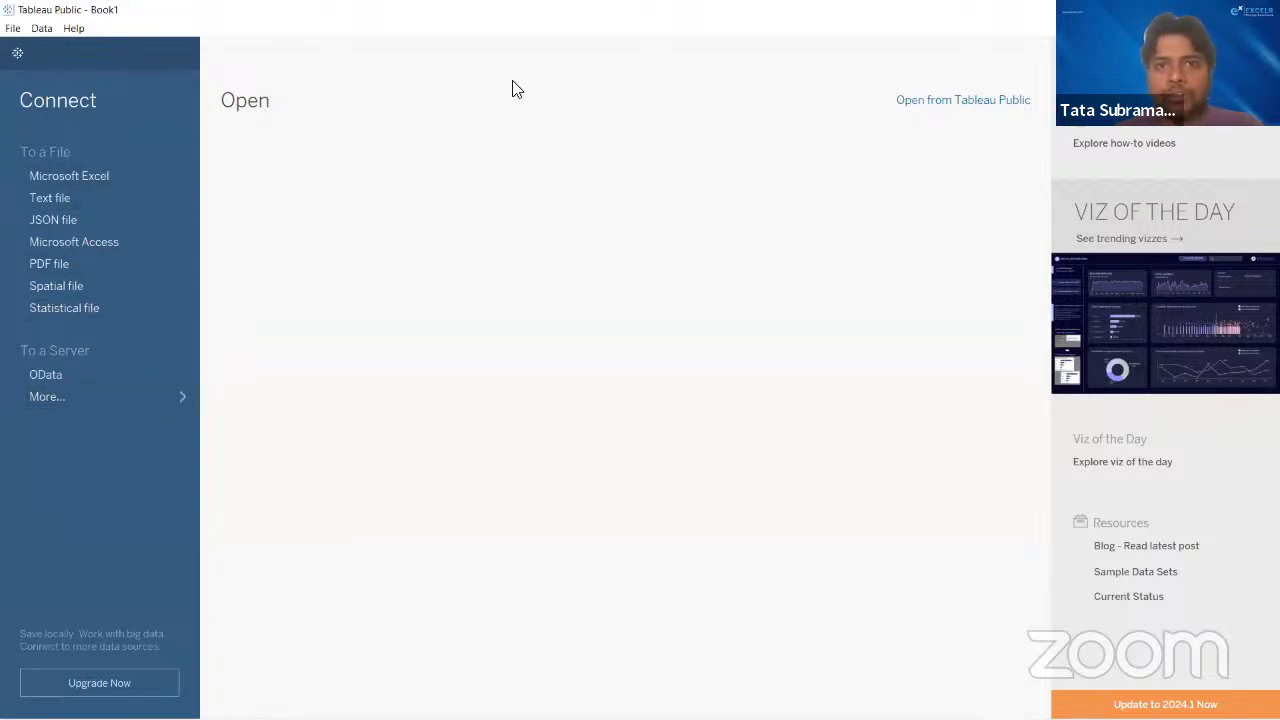
key(alt+Tab)
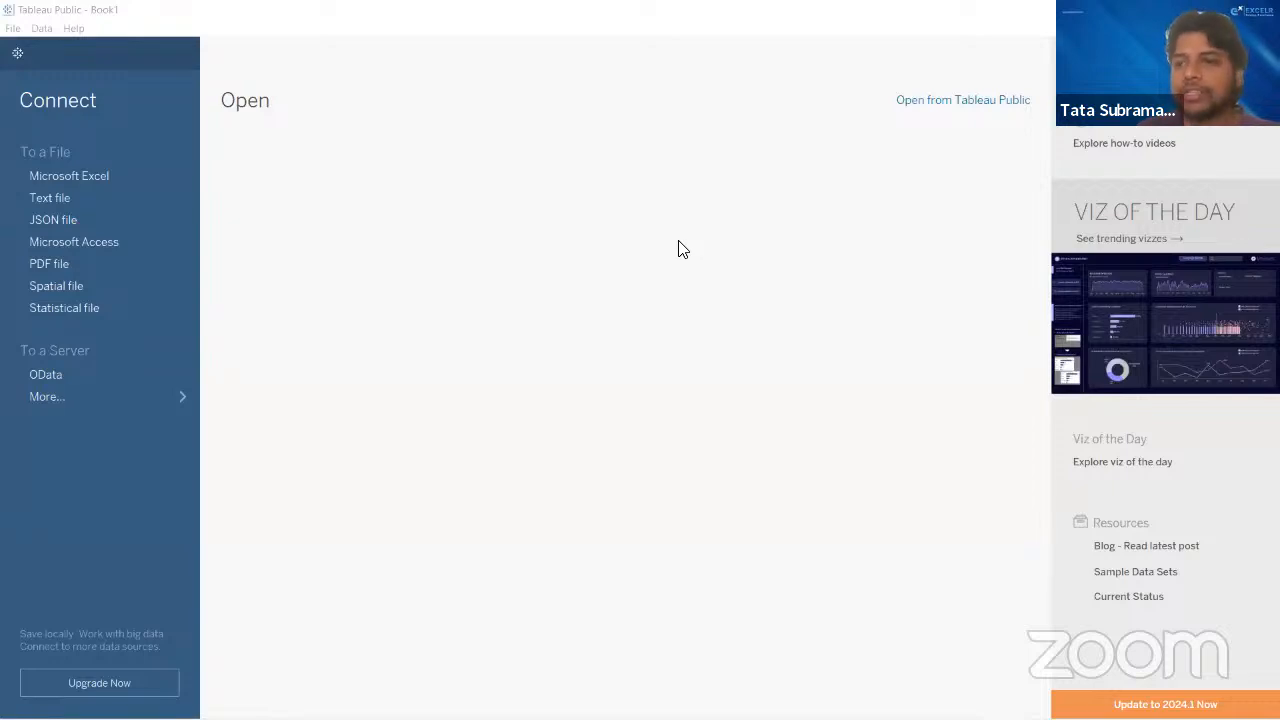
click(124, 8)
key(alt+Tab)
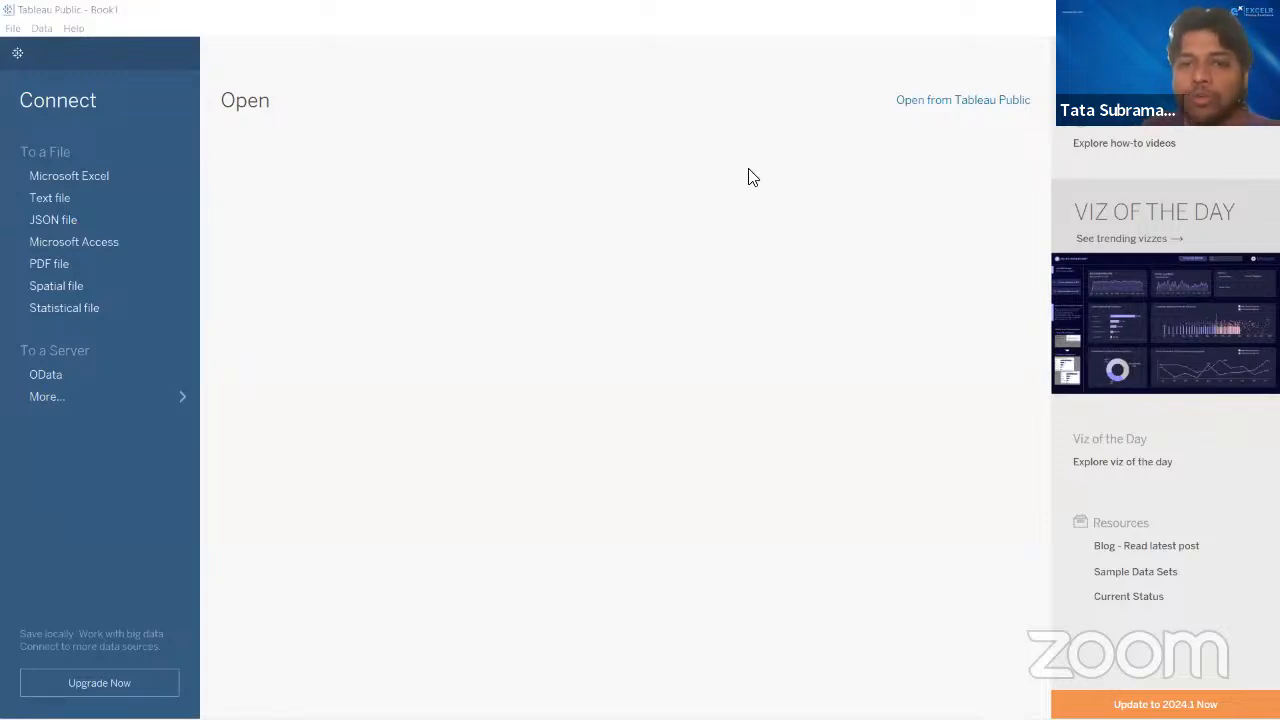
click(124, 8)
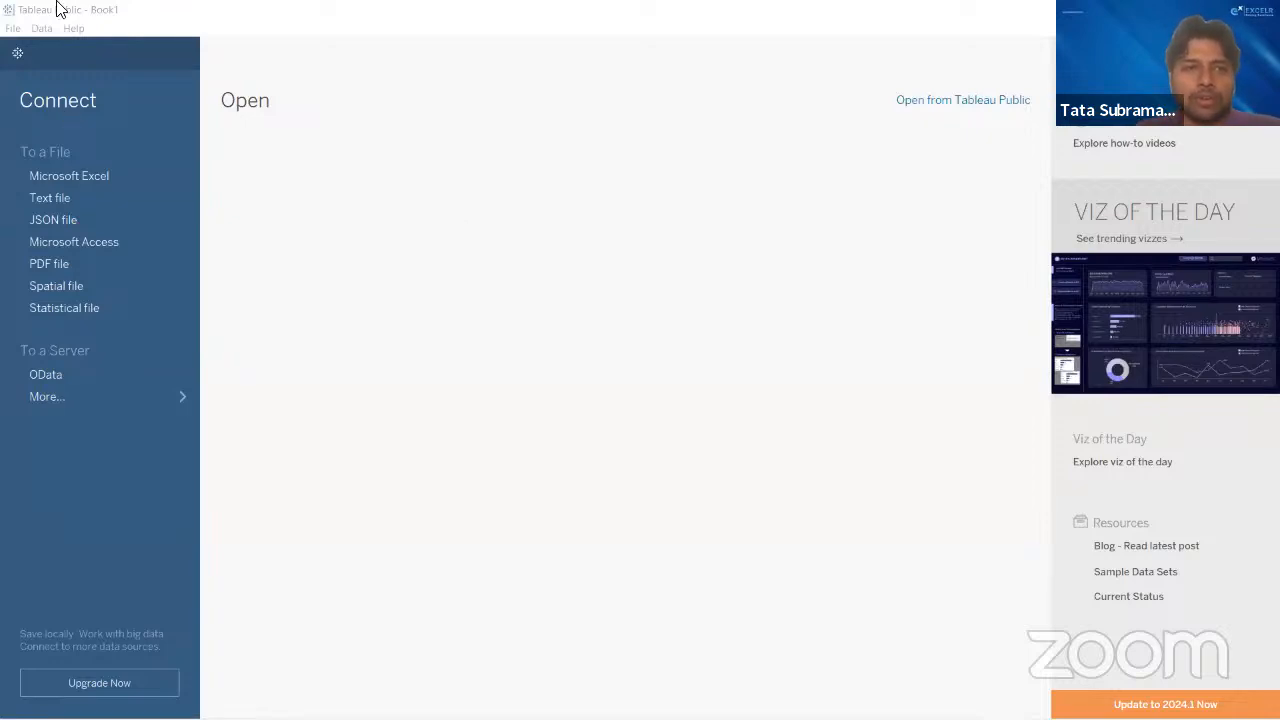
click(9, 9)
click(68, 8)
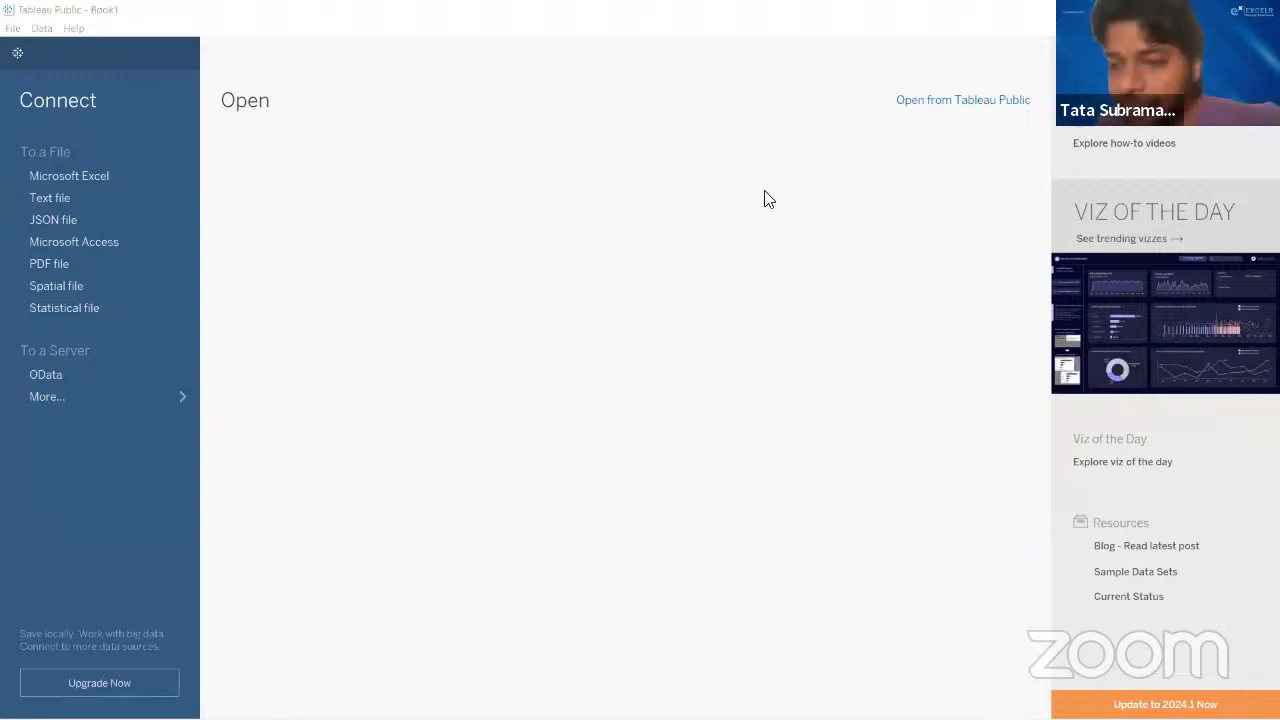
- Raise the computer's audio volume
key(XF86AudioRaiseVolume)
key(XF86AudioRaiseVolume)
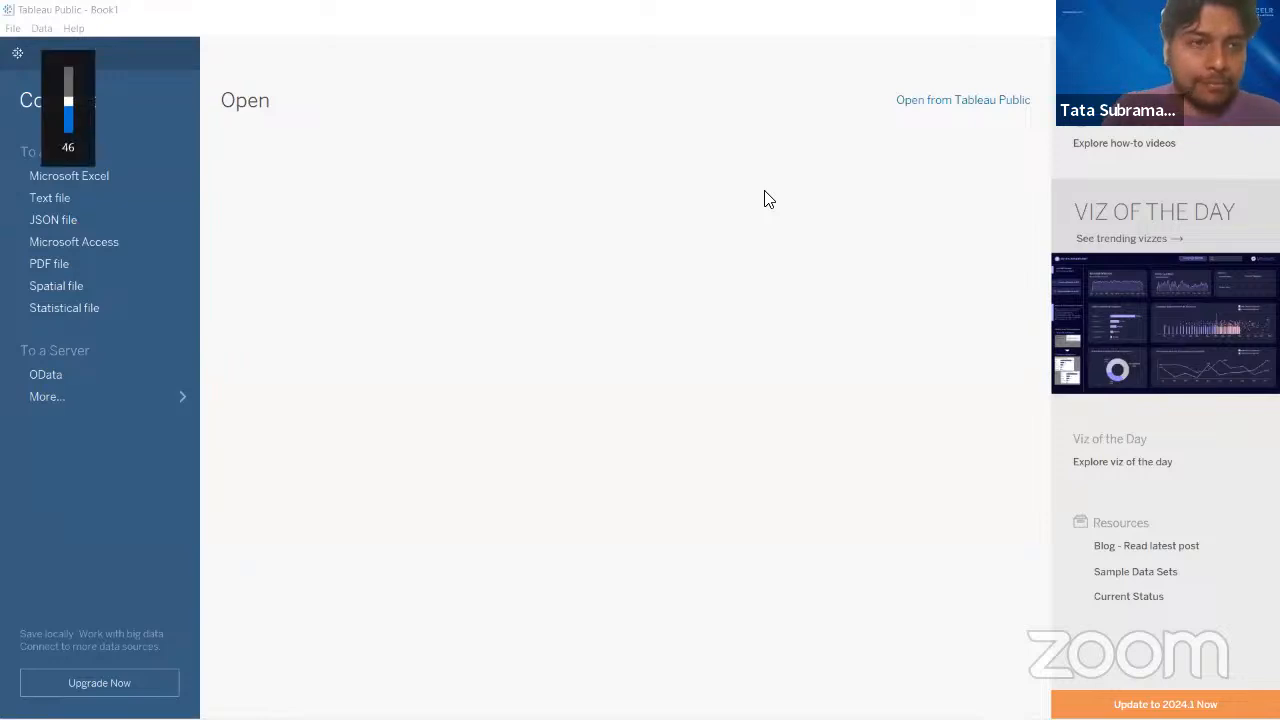
key(XF86AudioRaiseVolume)
key(XF86AudioRaiseVolume)
key(XF86AudioRaiseVolume)
key(XF86AudioRaiseVolume)
key(XF86AudioRaiseVolume)
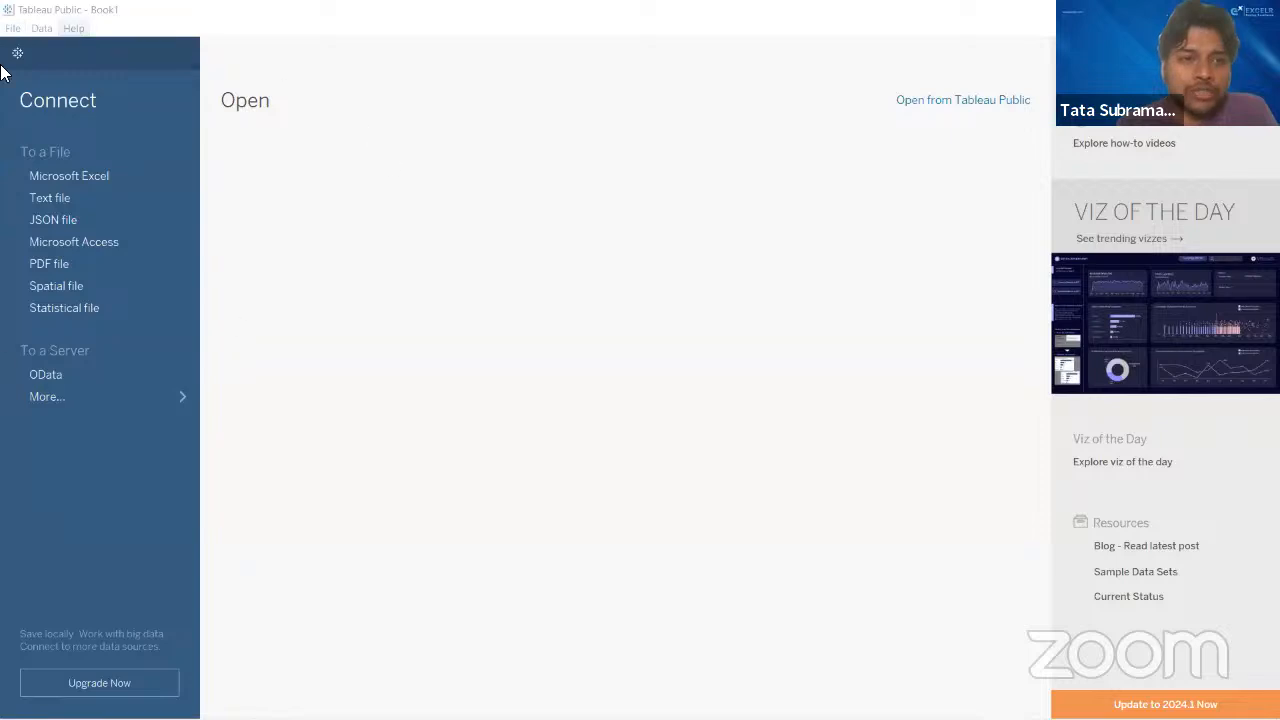
- Connect to the Global Superstore Excel workbook stored on the Desktop
click(108, 176)
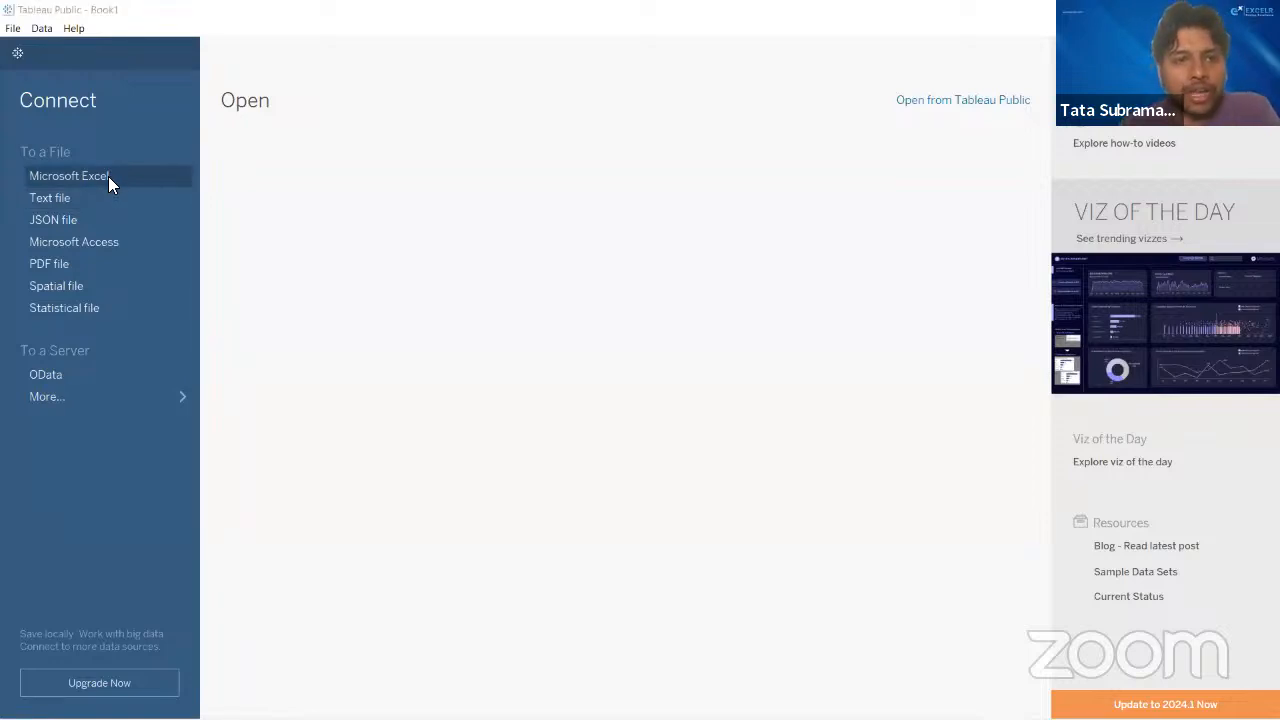
click(70, 158)
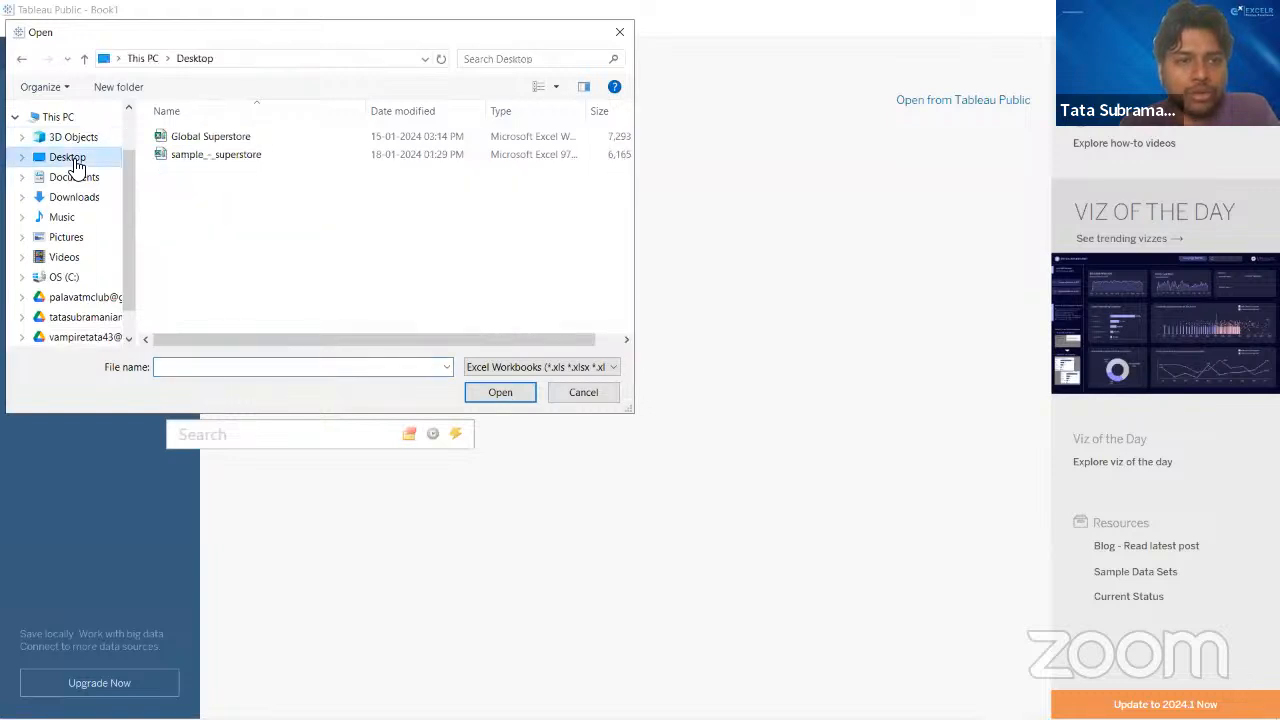
click(210, 143)
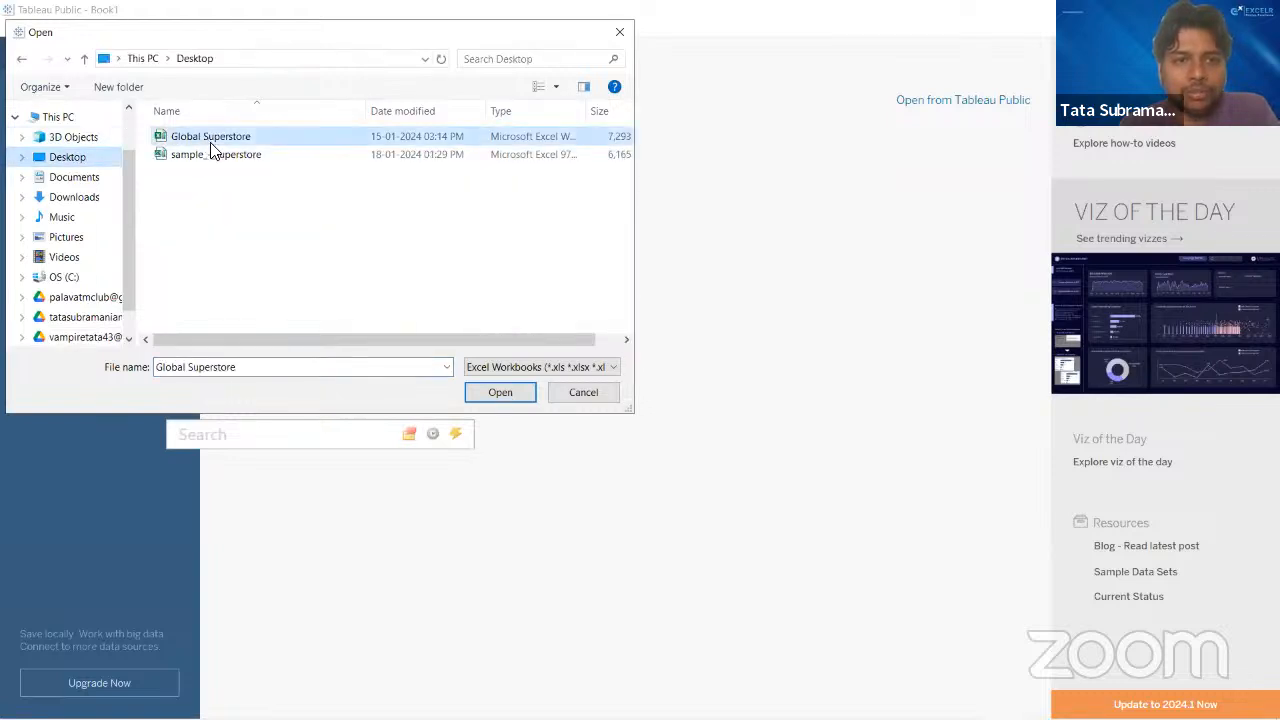
click(510, 390)
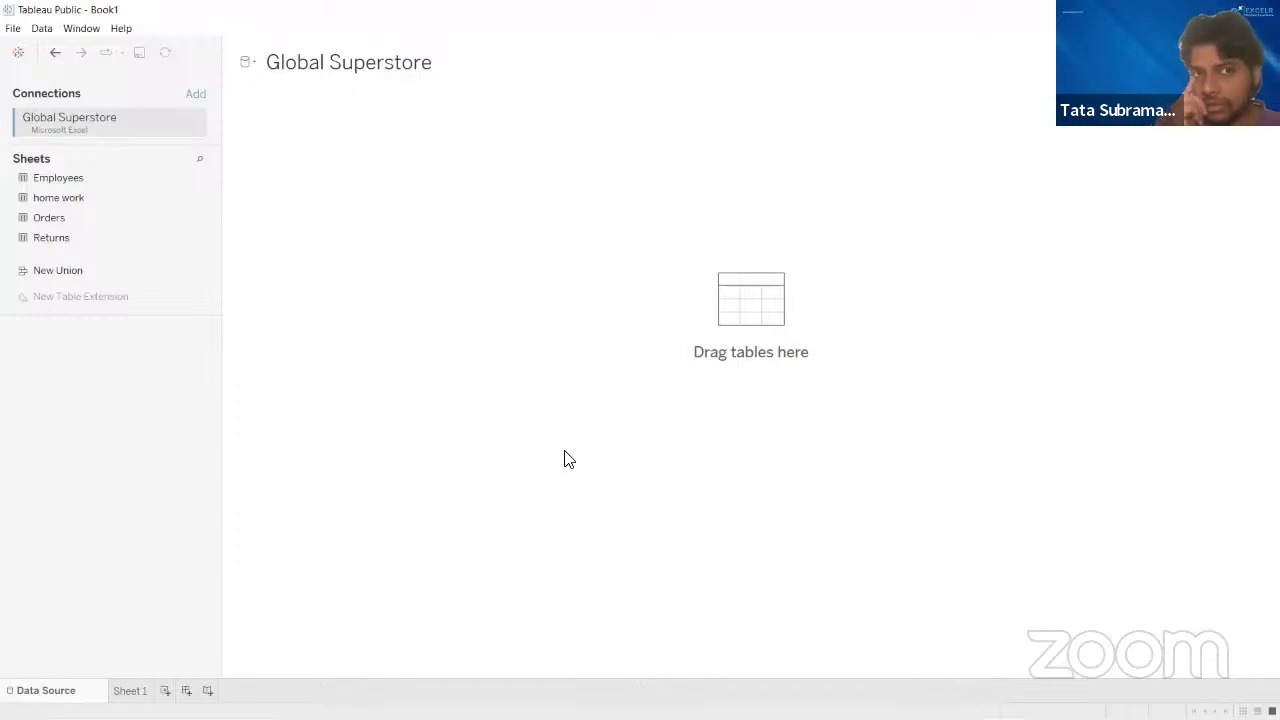
- Return to the start page and connect to the Global Superstore Excel workbook again
click(18, 53)
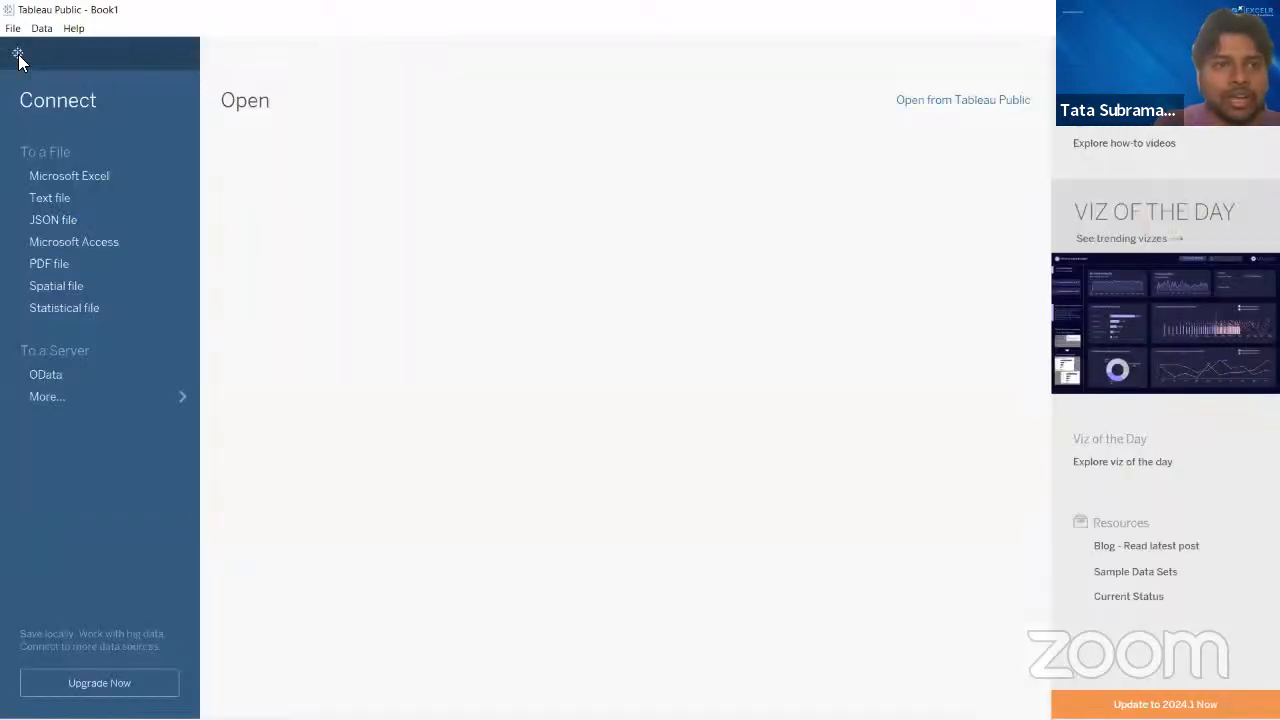
click(82, 176)
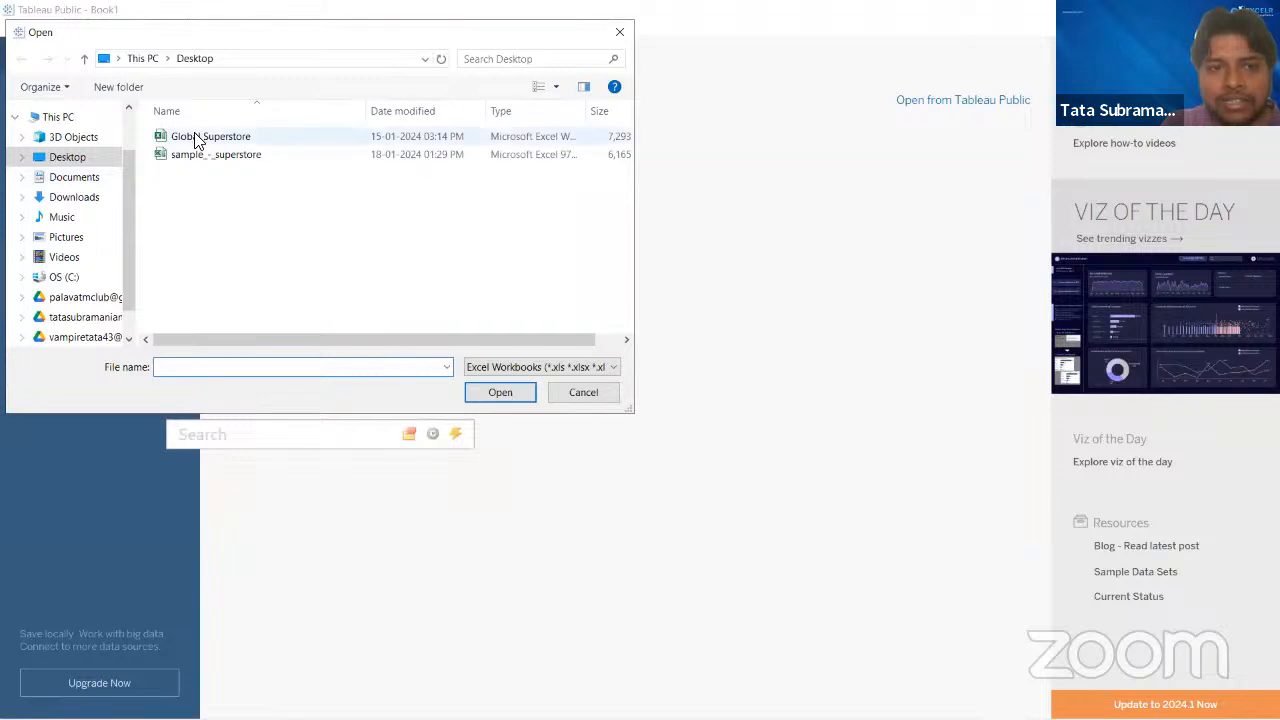
click(195, 140)
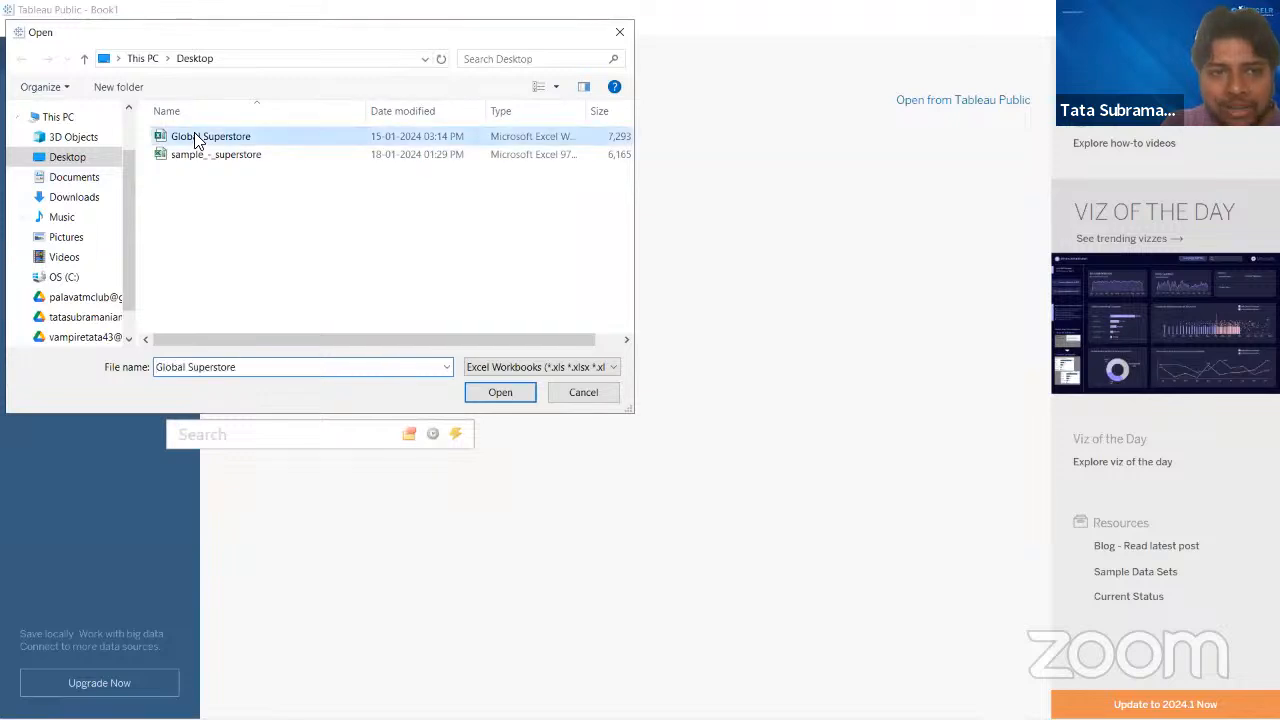
click(505, 393)
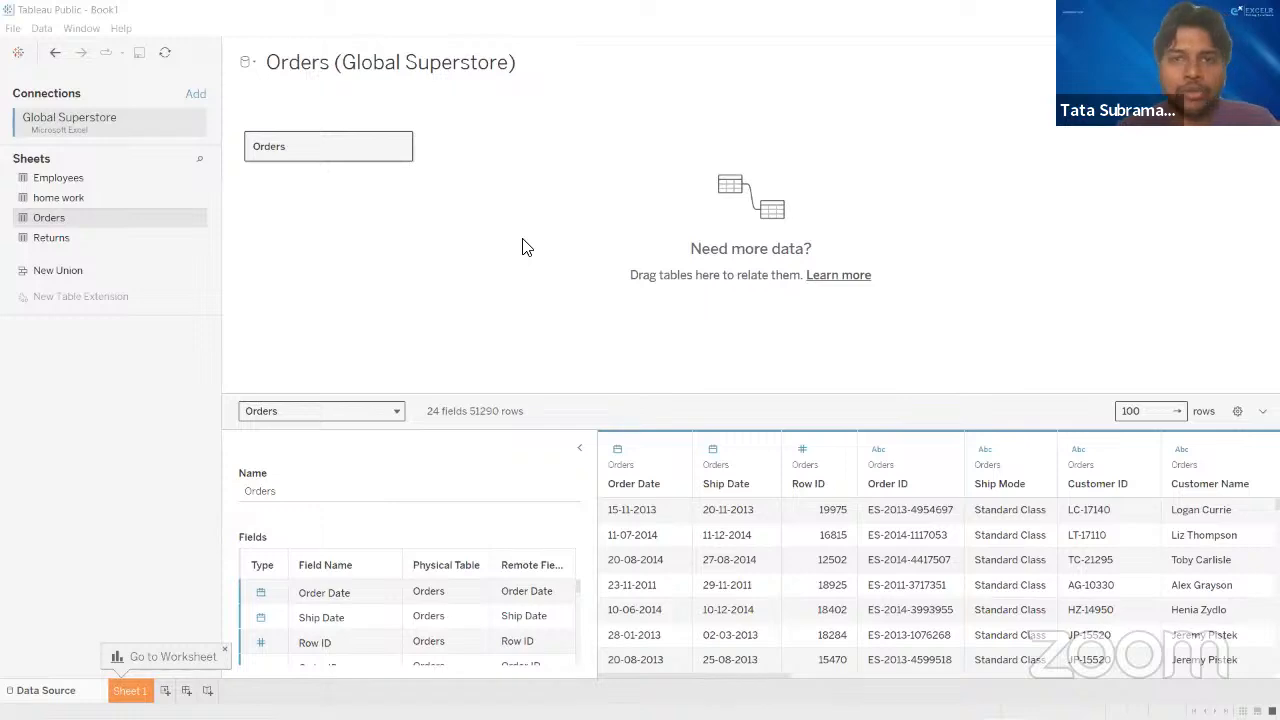
- Add the Employees sheet to the data source canvas and relate it to the Orders table
click(53, 2)
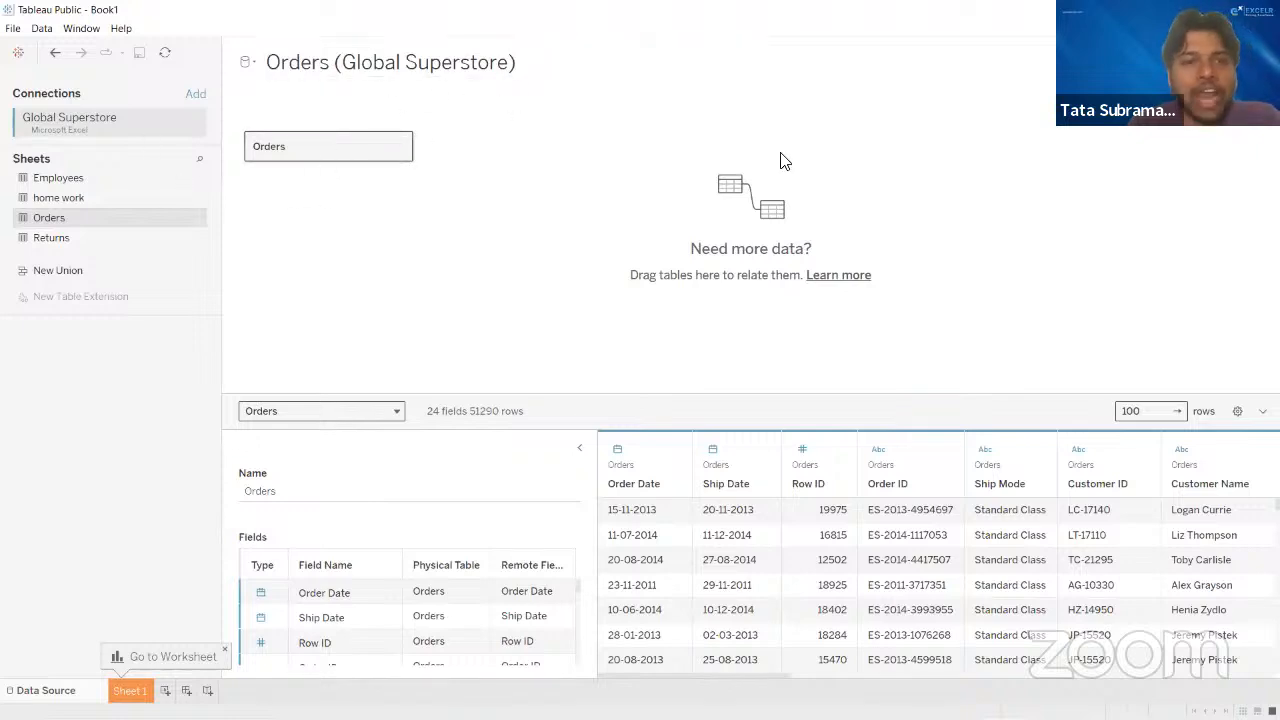
click(80, 178)
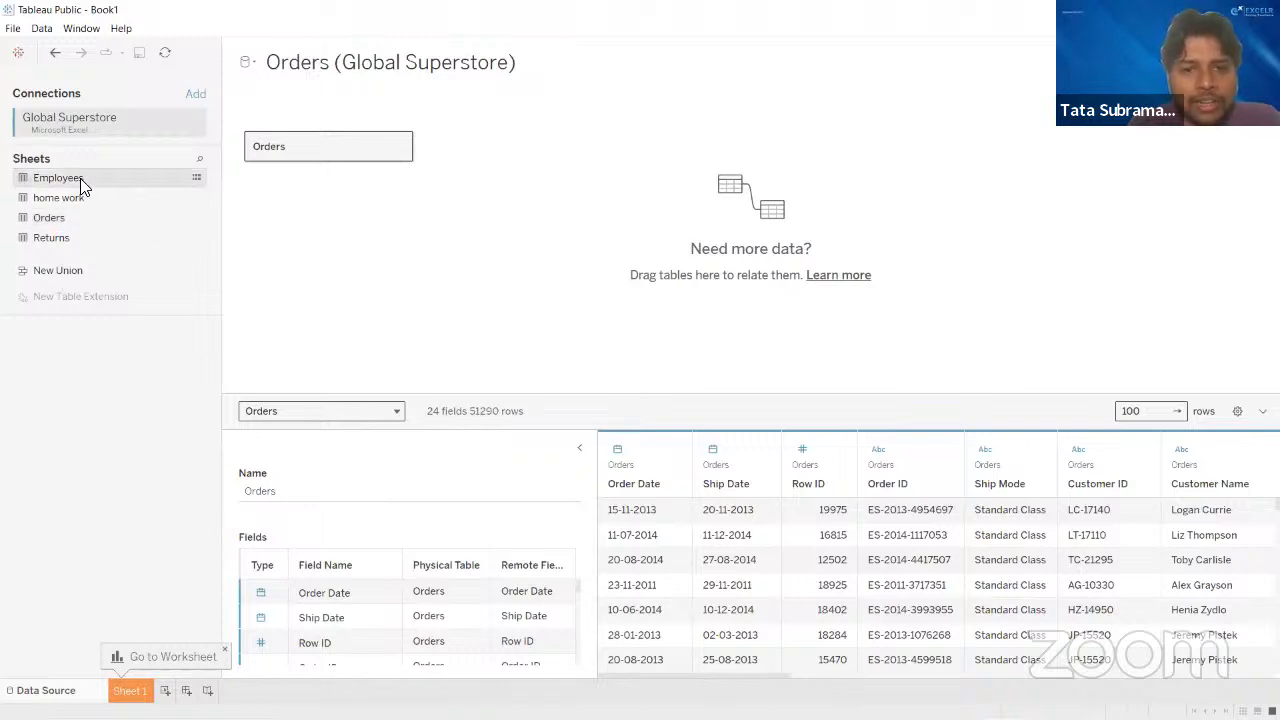
drag(80, 178, 502, 178)
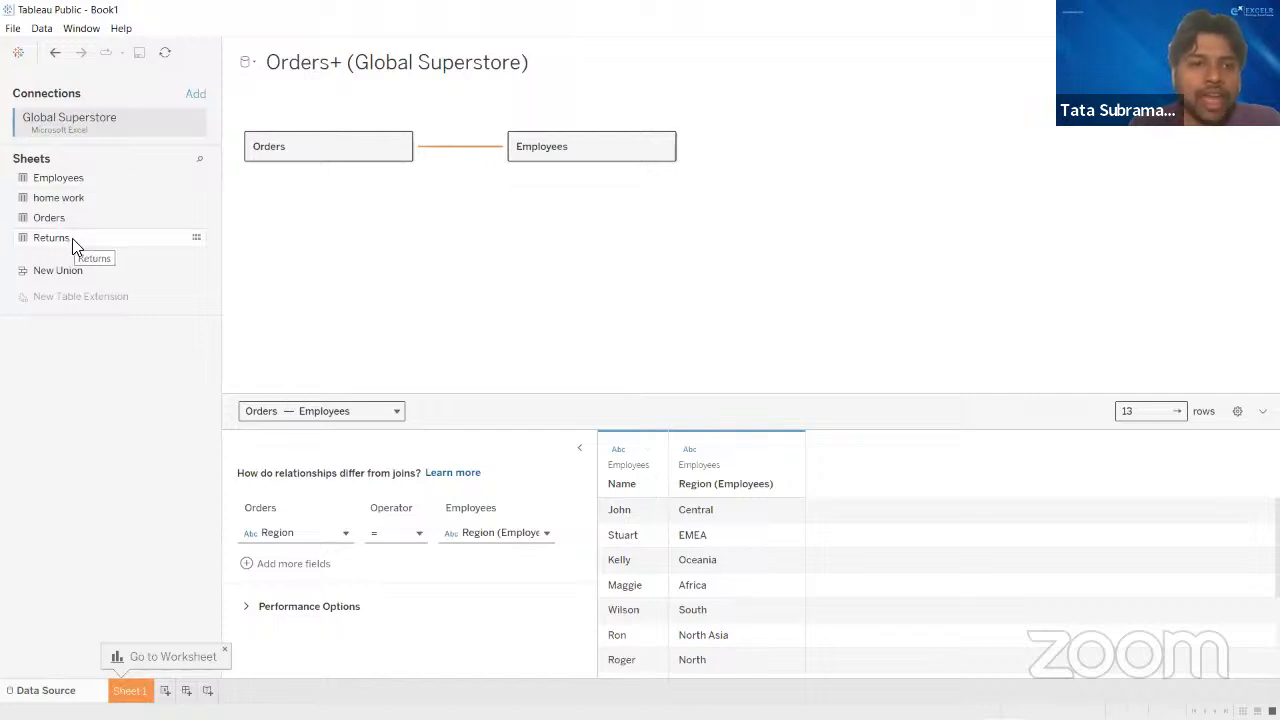
- Add the Returns sheet to the data source canvas and relate it to the Orders table
drag(72, 238, 520, 247)
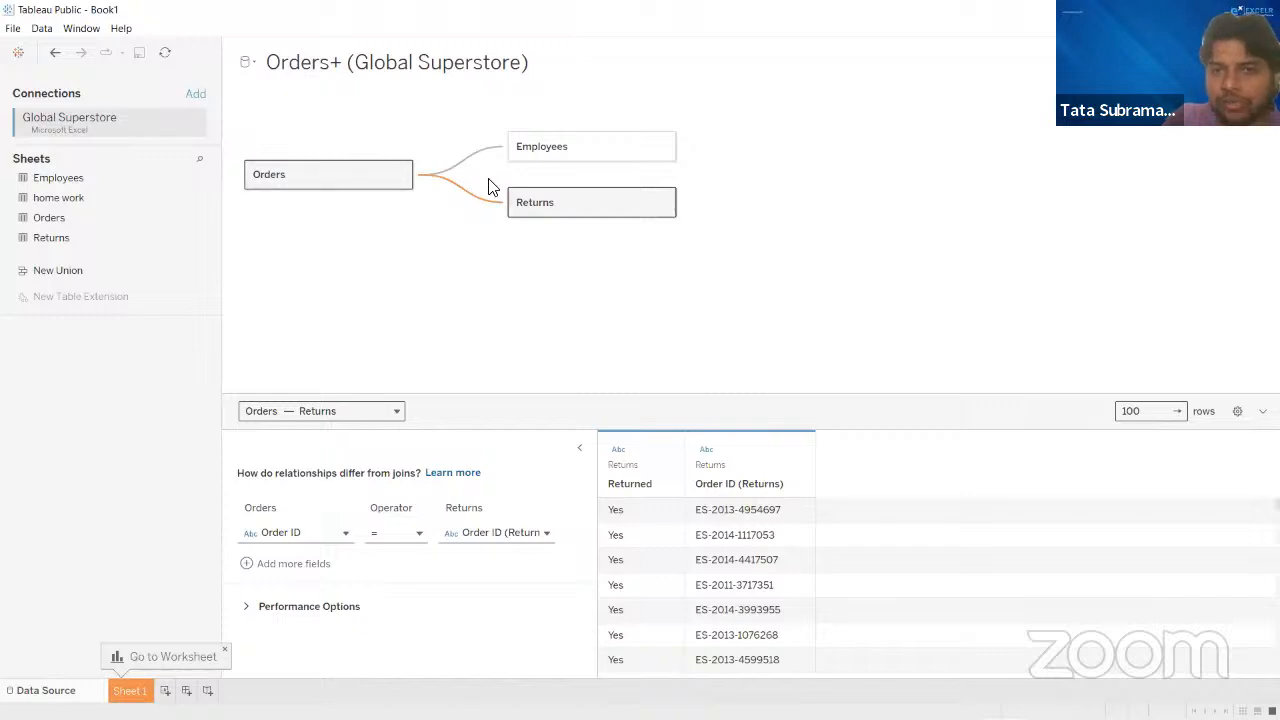
mouse_move(463, 188)
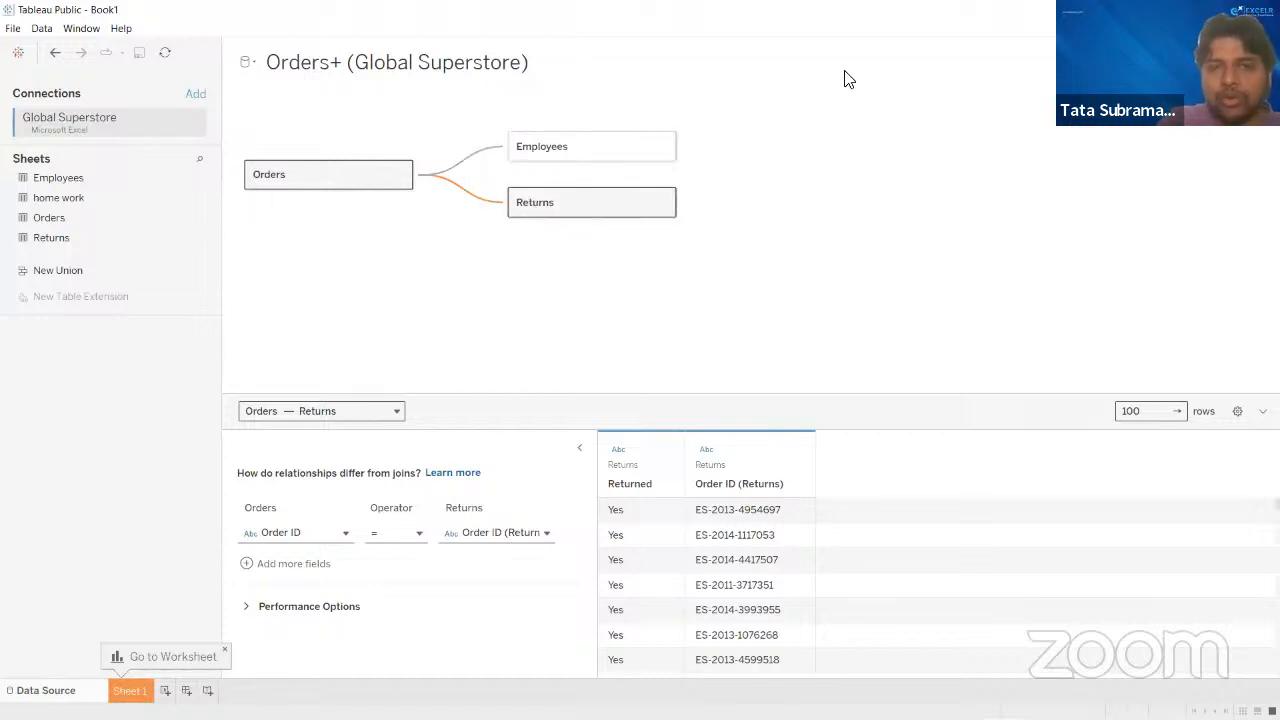
- Set the cardinality of the Orders–Employees relationship to Many for Orders and One for Employees
click(477, 162)
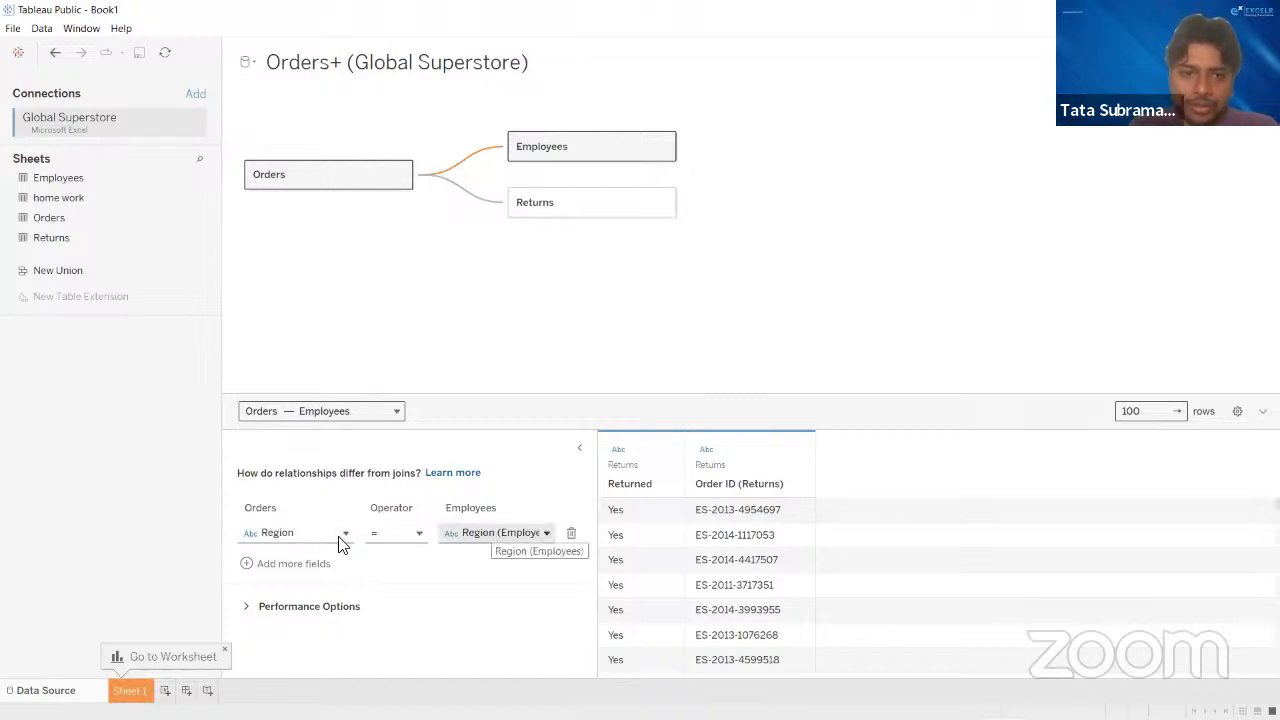
click(248, 606)
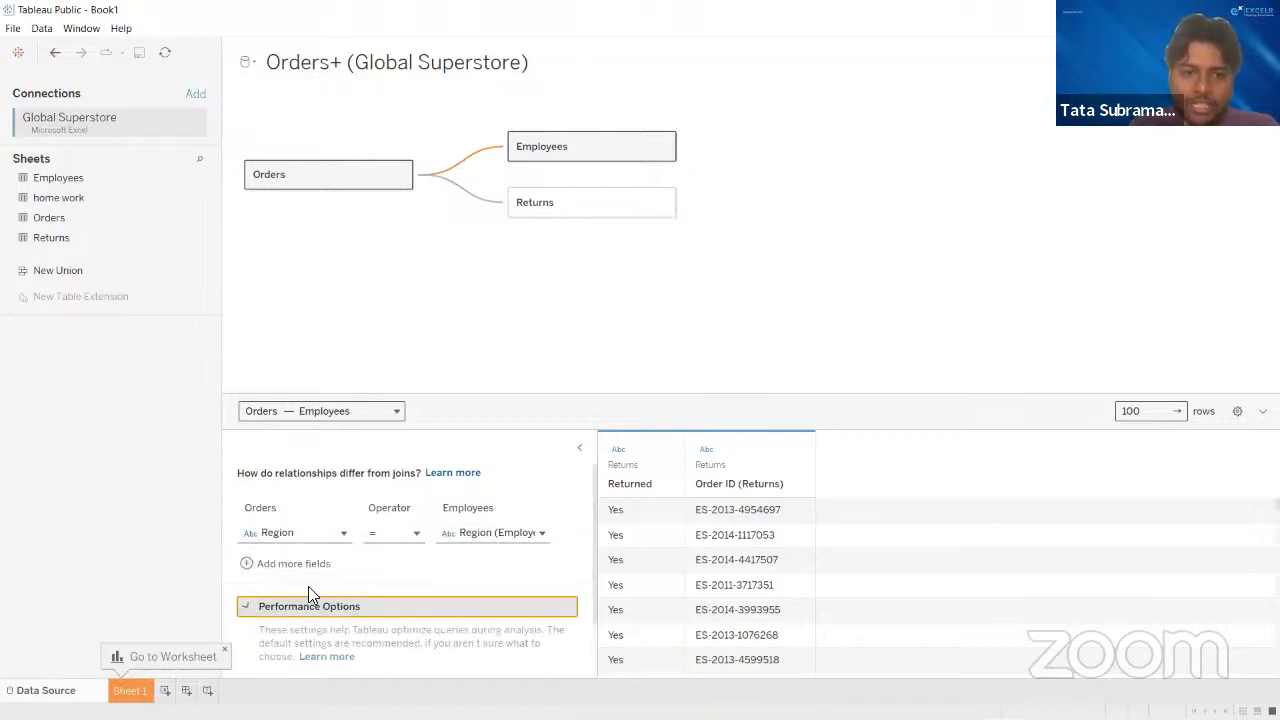
scroll(401, 563, down, 1)
scroll(401, 560, down, 2)
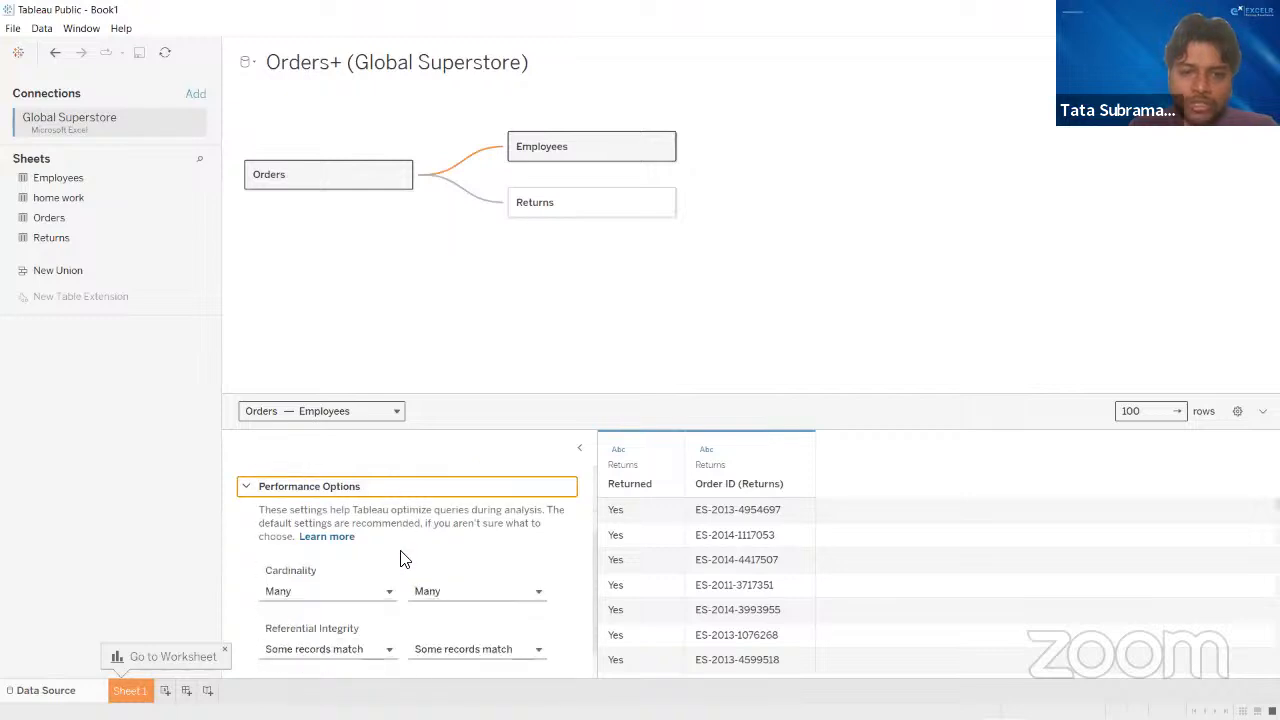
scroll(400, 557, down, 2)
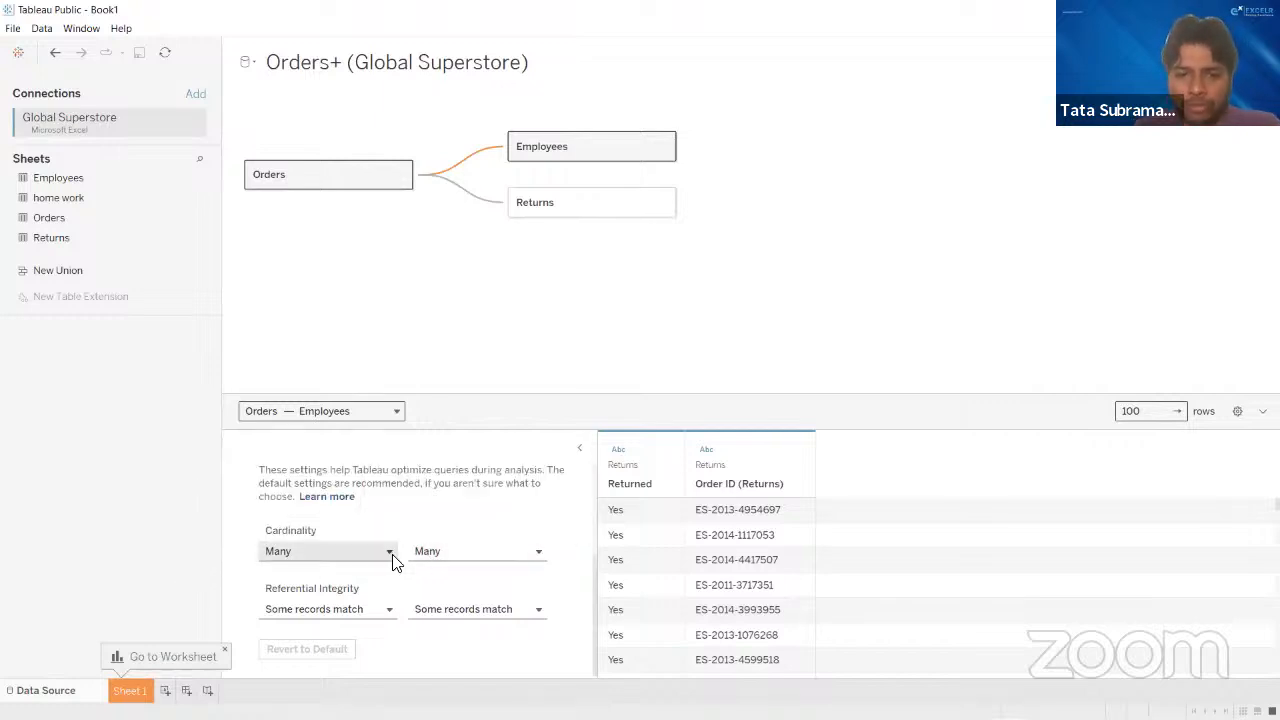
scroll(430, 562, up, 2)
scroll(450, 562, up, 2)
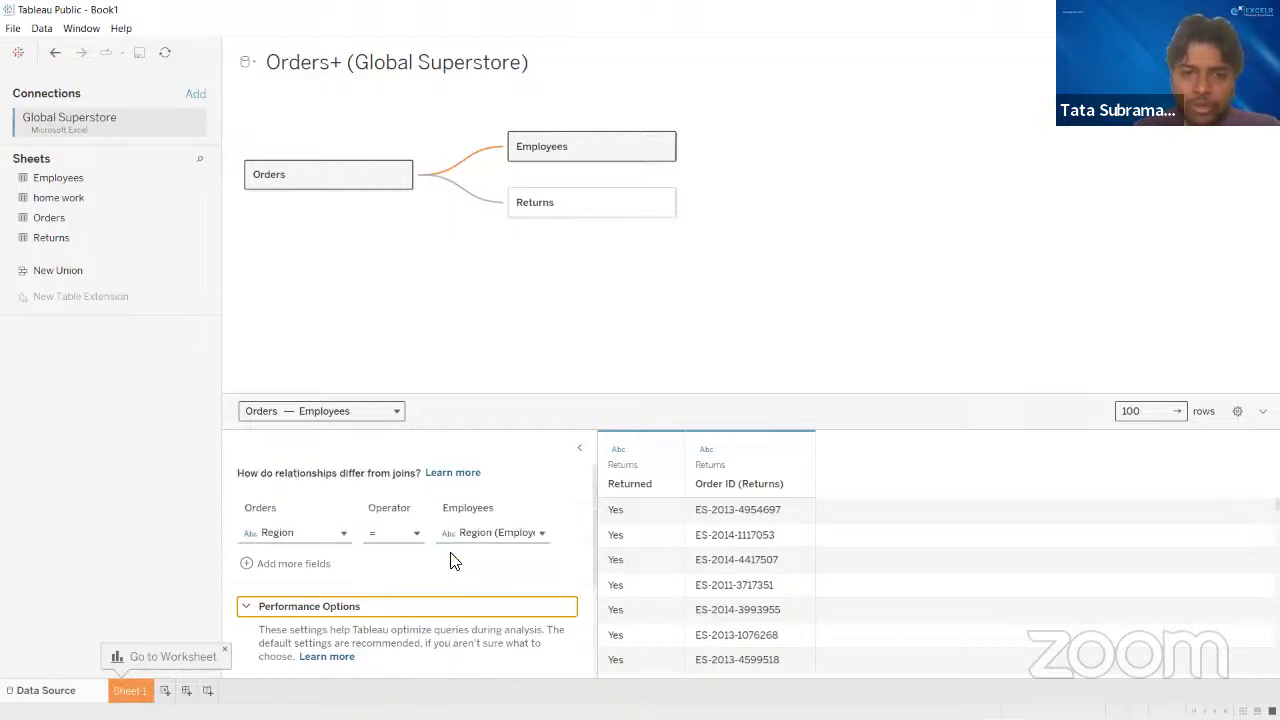
scroll(453, 562, down, 2)
scroll(455, 562, down, 1)
click(443, 590)
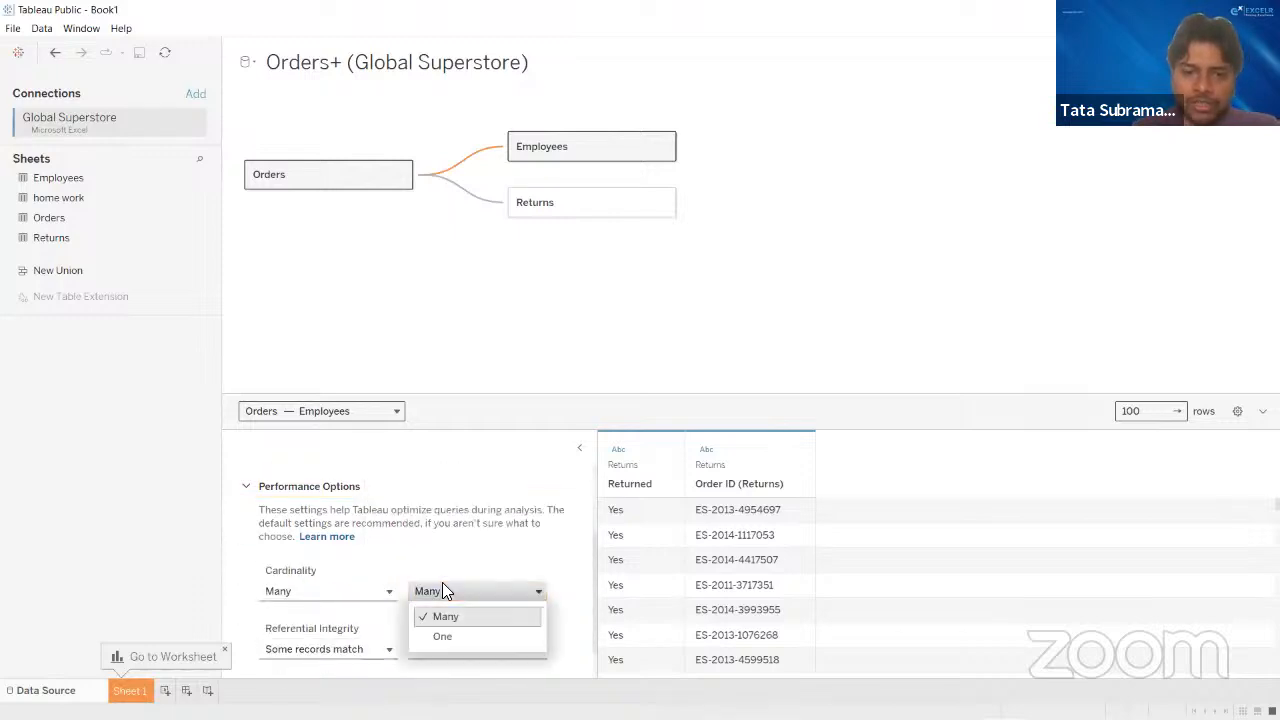
click(441, 634)
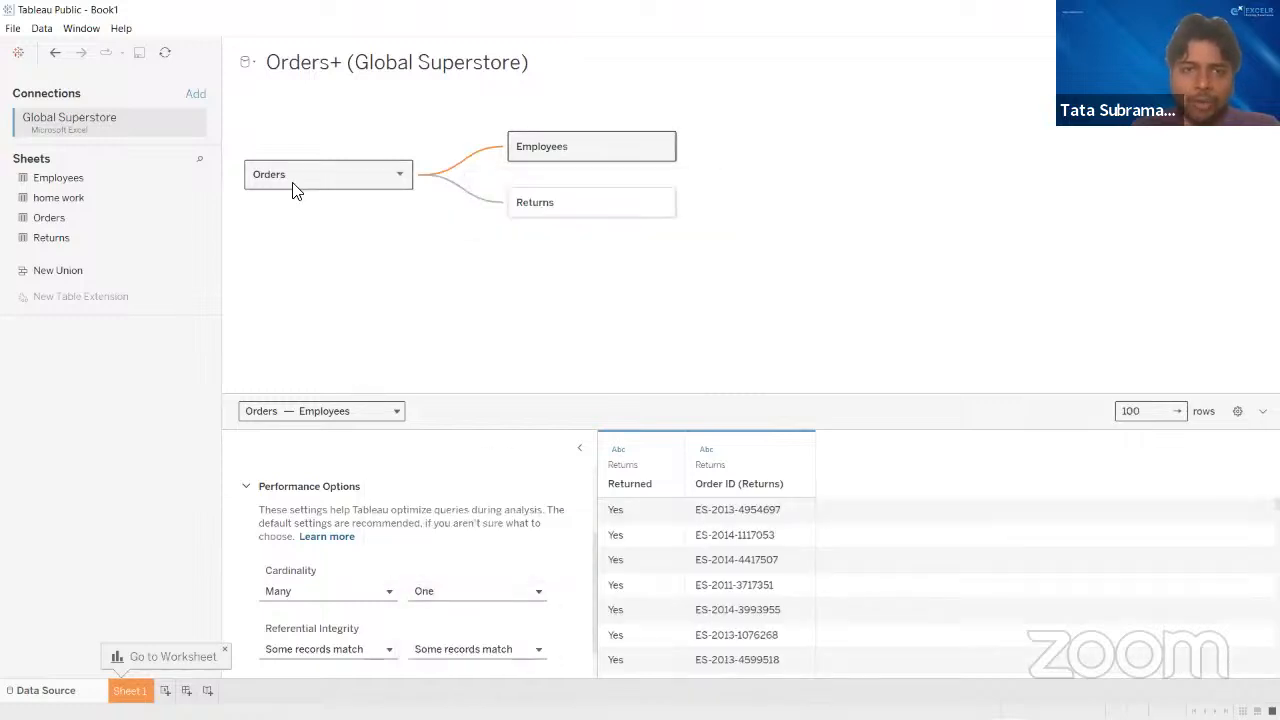
scroll(474, 583, up, 3)
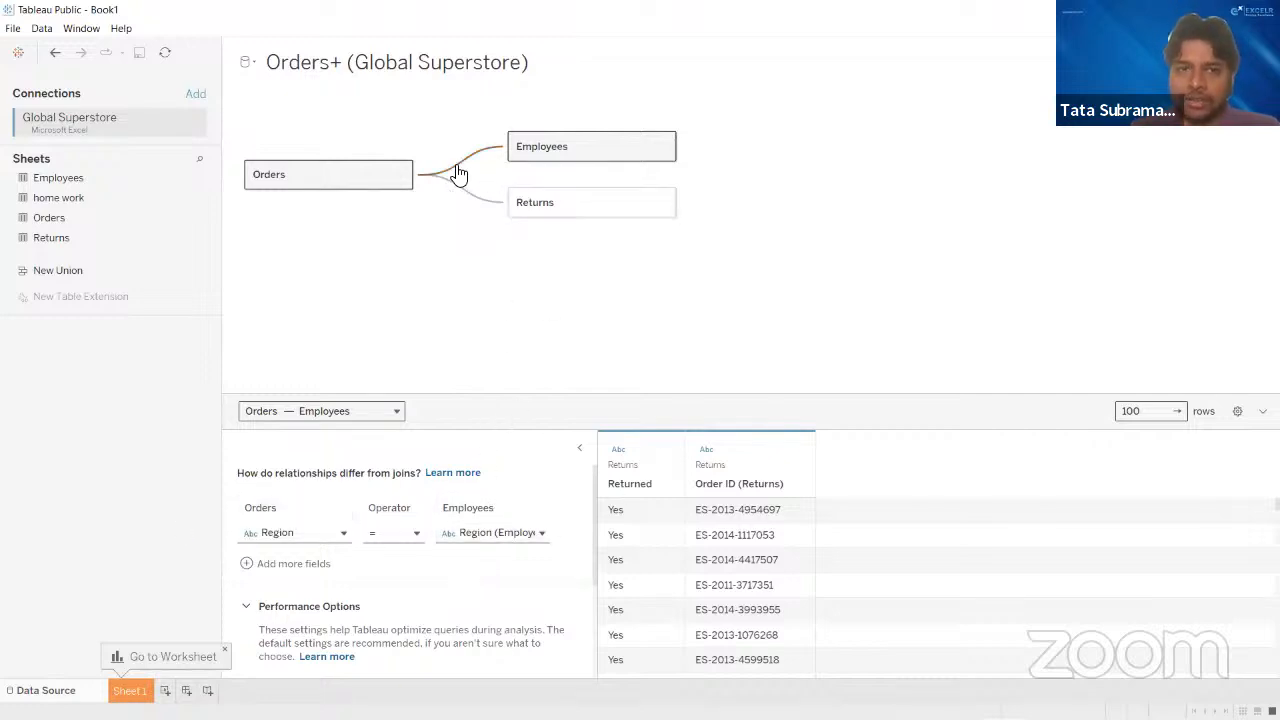
- Review the matching fields and performance options of the Orders–Returns relationship, then collapse the performance options
mouse_move(456, 172)
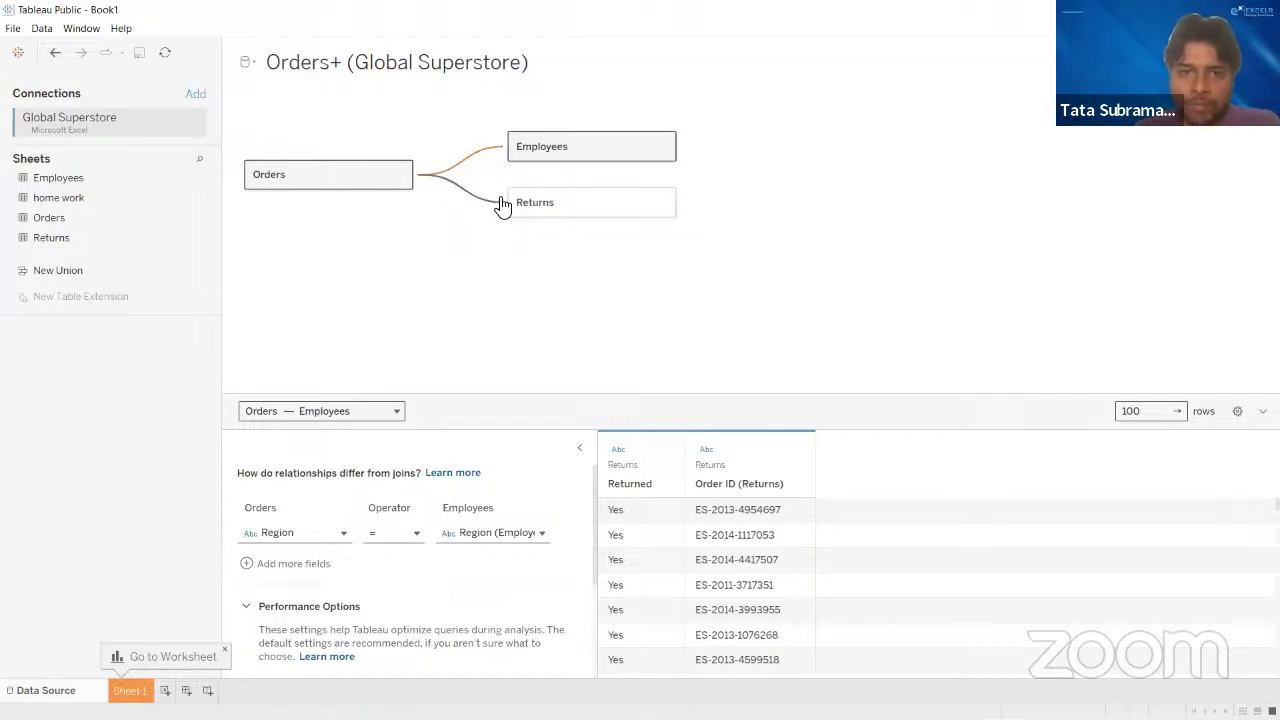
click(484, 205)
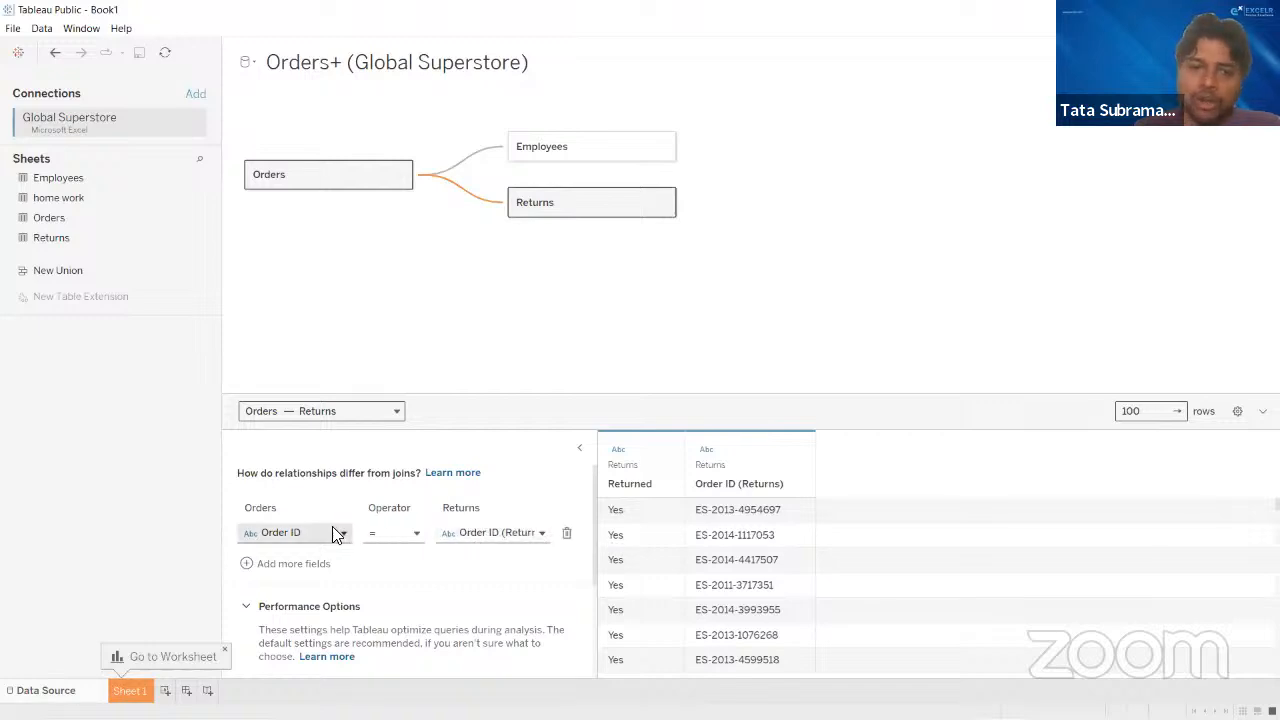
scroll(407, 602, down, 2)
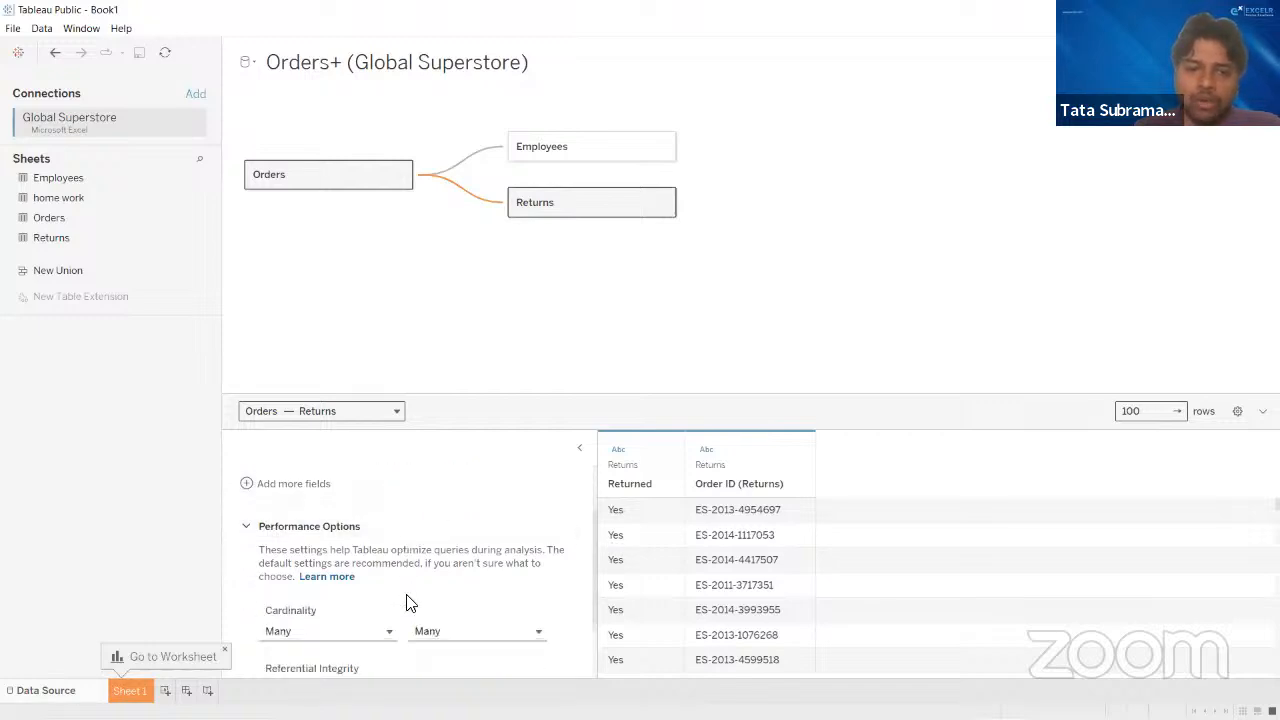
scroll(407, 602, down, 2)
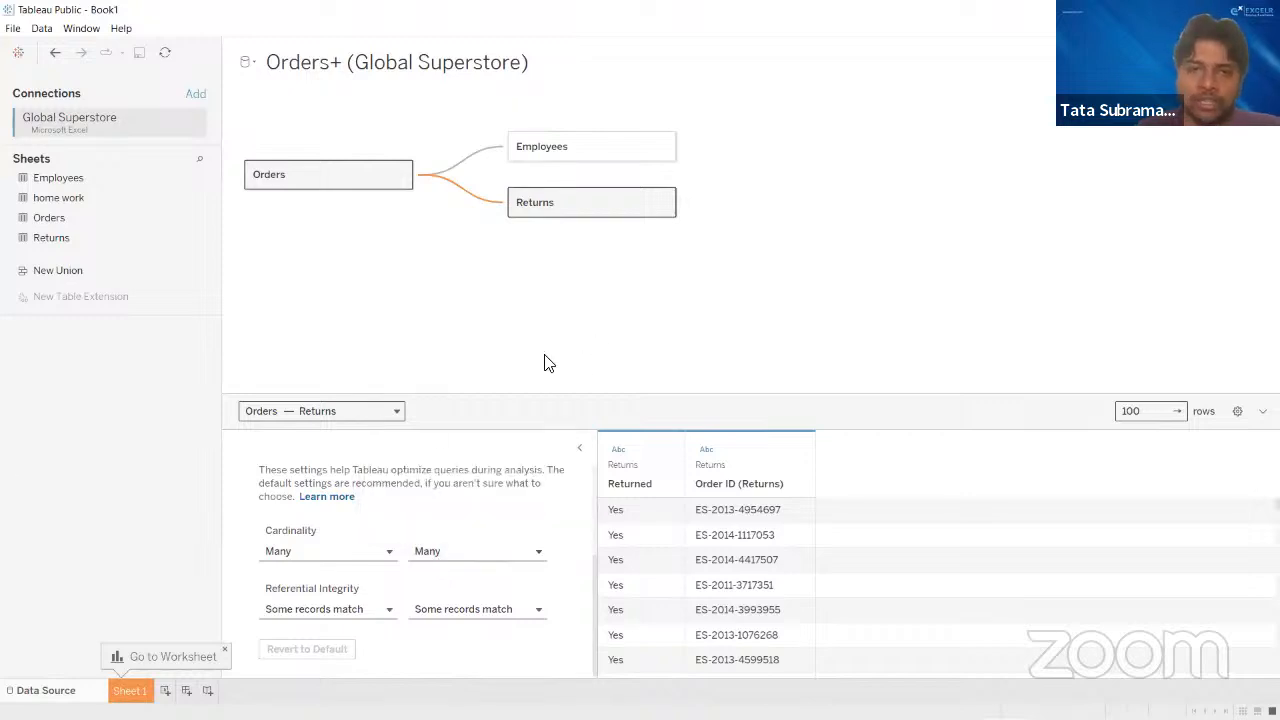
scroll(562, 496, up, 2)
scroll(562, 496, up, 4)
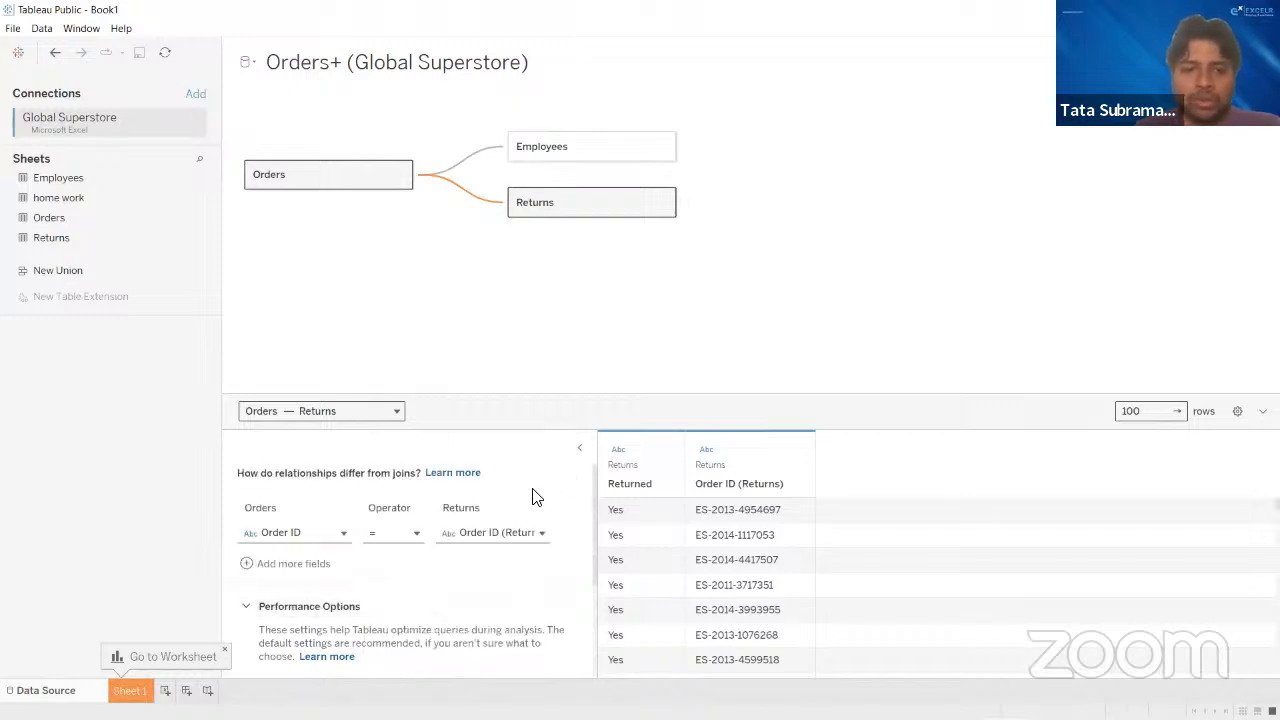
click(243, 608)
scroll(835, 583, down, 1)
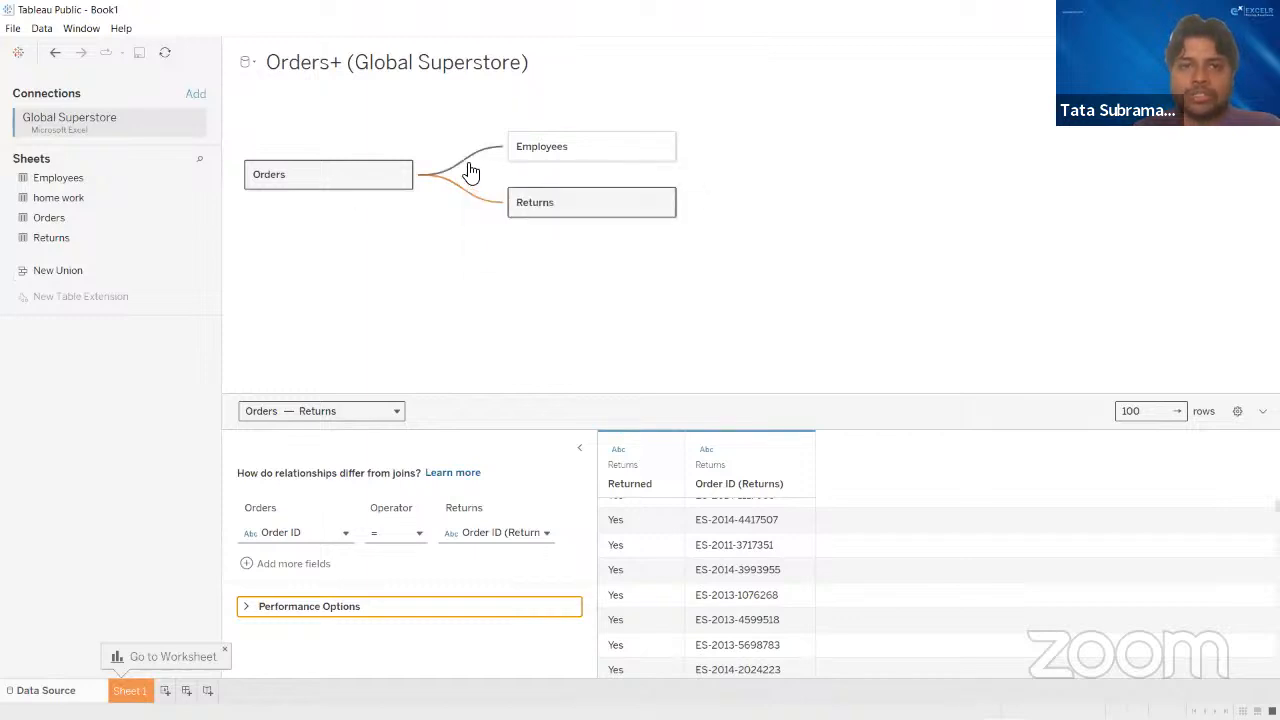
mouse_move(471, 199)
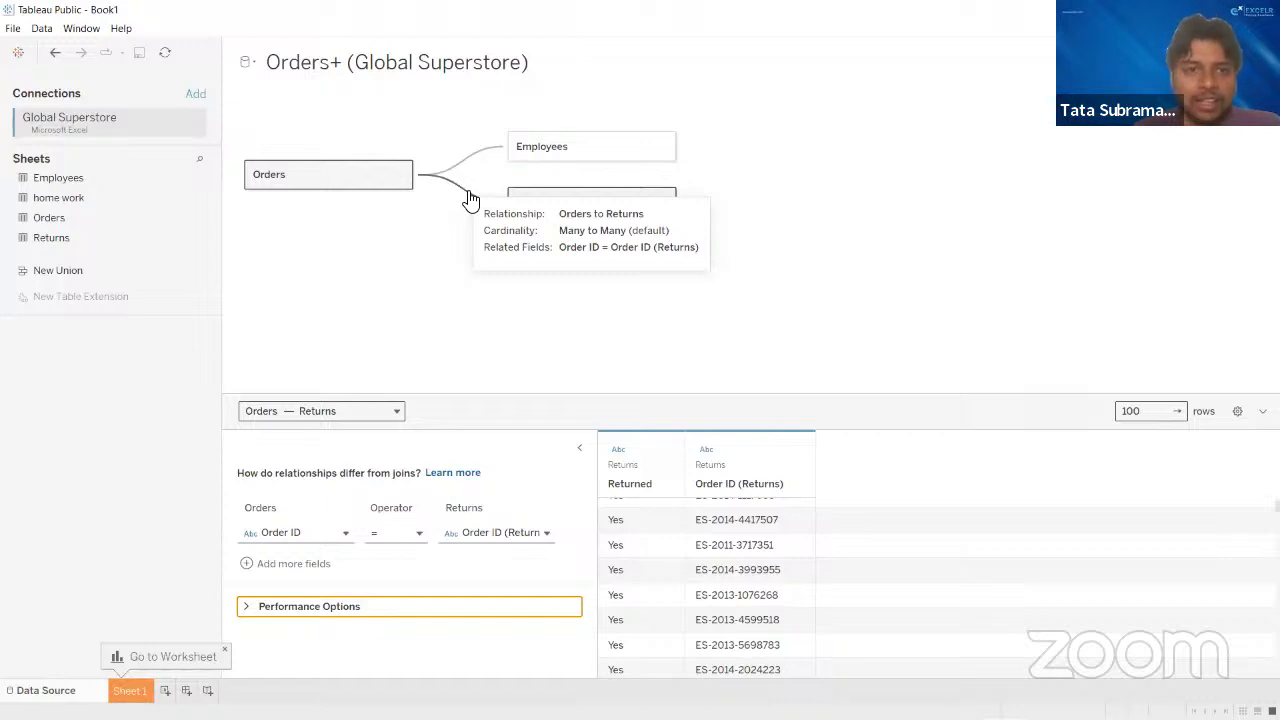
- Rename the data source to Global Superstore
click(392, 68)
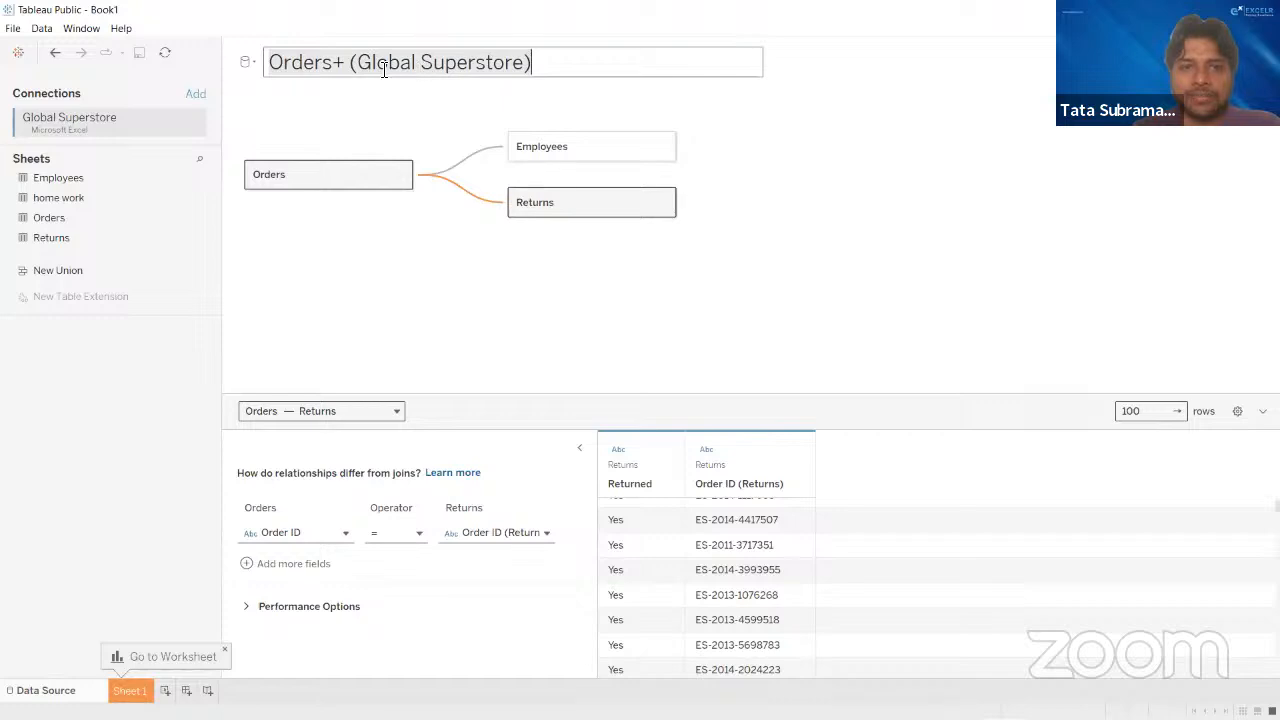
click(384, 70)
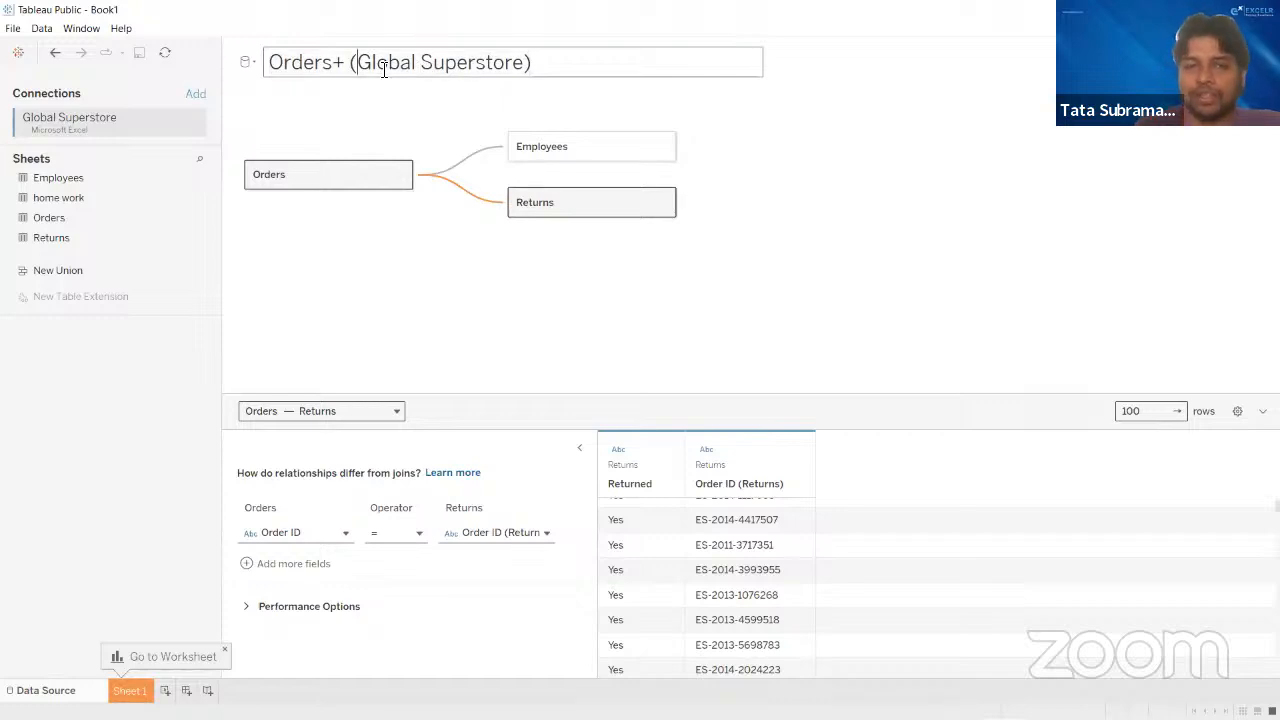
key(BackSpace)
key(BackSpace)
key(BackSpace)
key(BackSpace)
key(BackSpace)
key(BackSpace)
key(BackSpace)
key(BackSpace)
key(BackSpace)
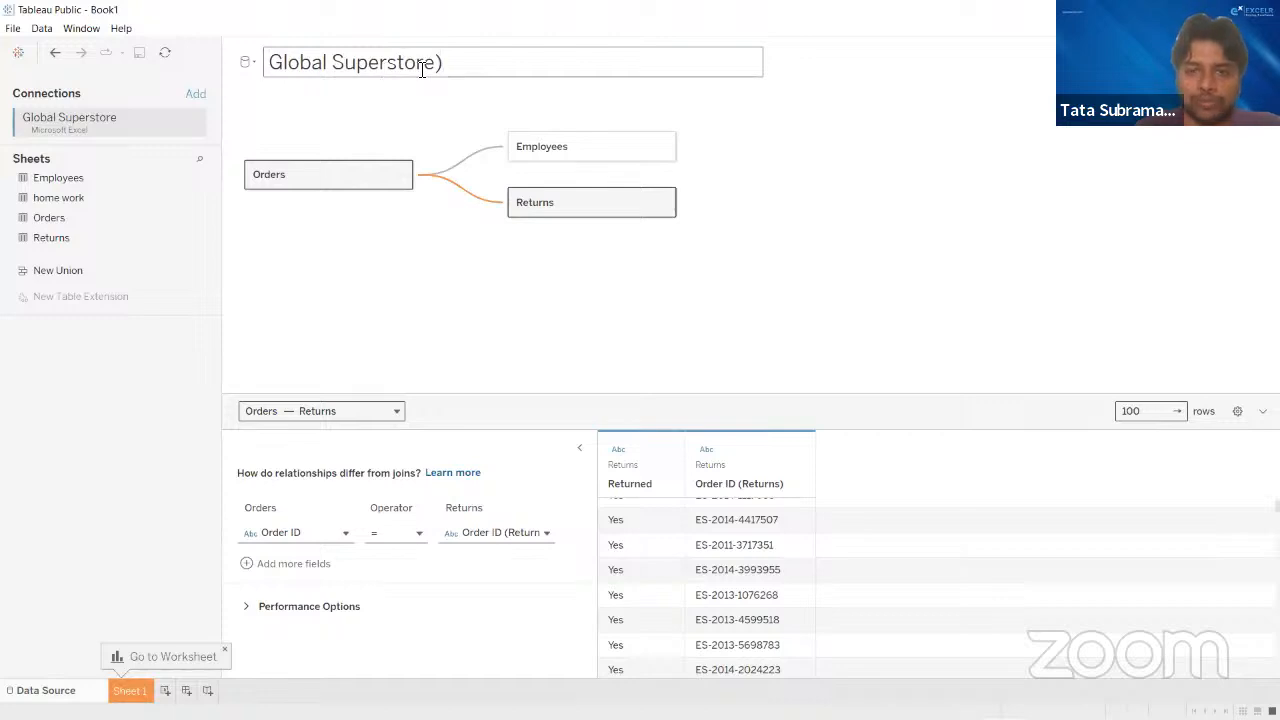
click(898, 290)
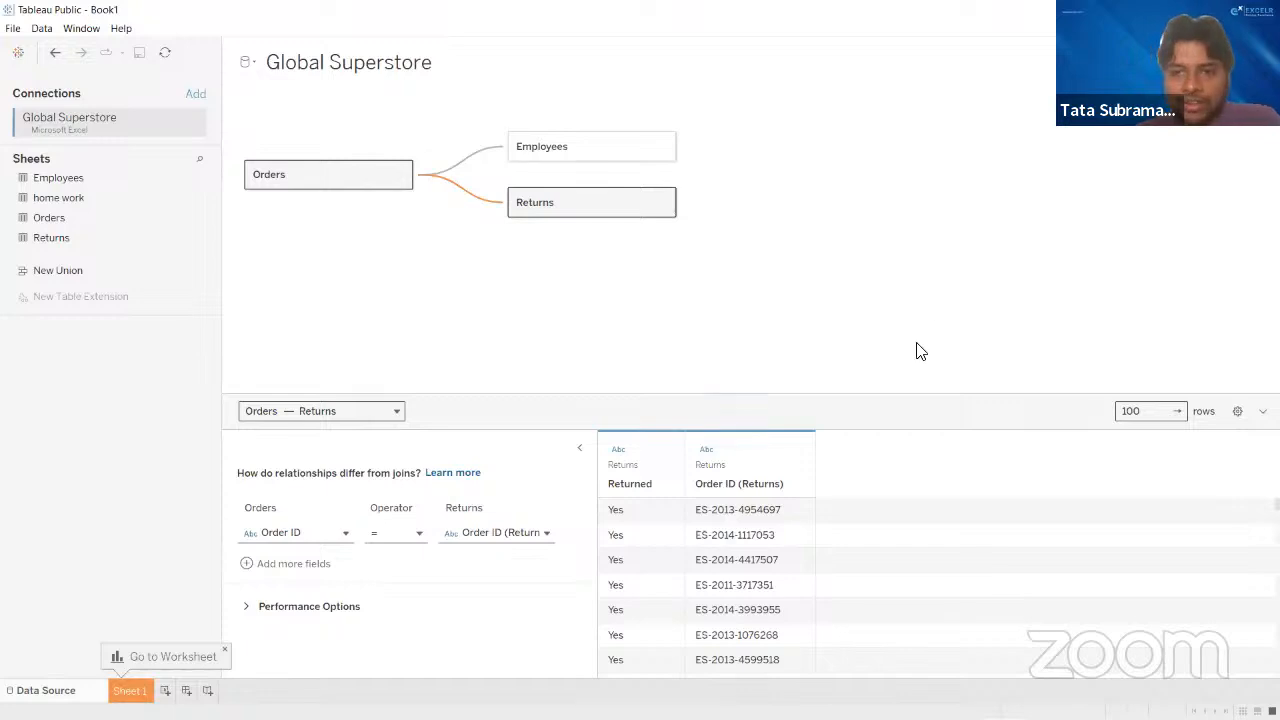
- Examine the Employees, Orders and Returns tables in the data preview, including the data types of the Orders columns
click(598, 160)
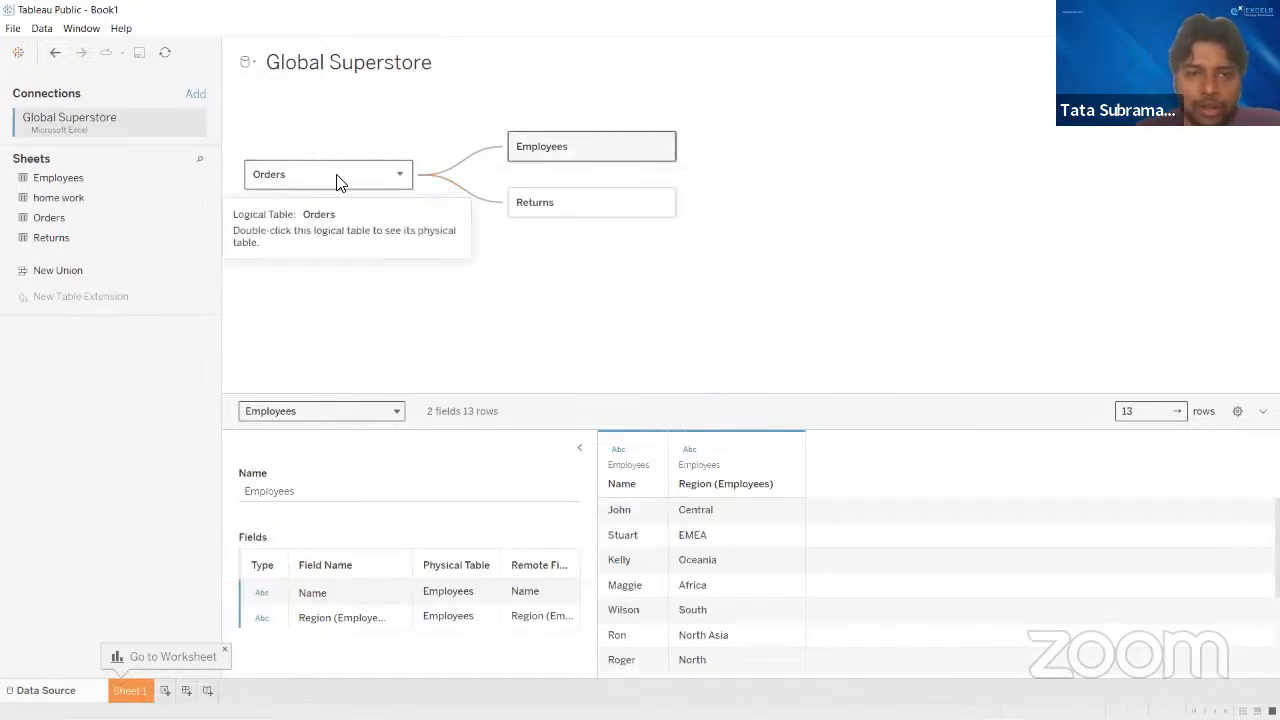
click(336, 181)
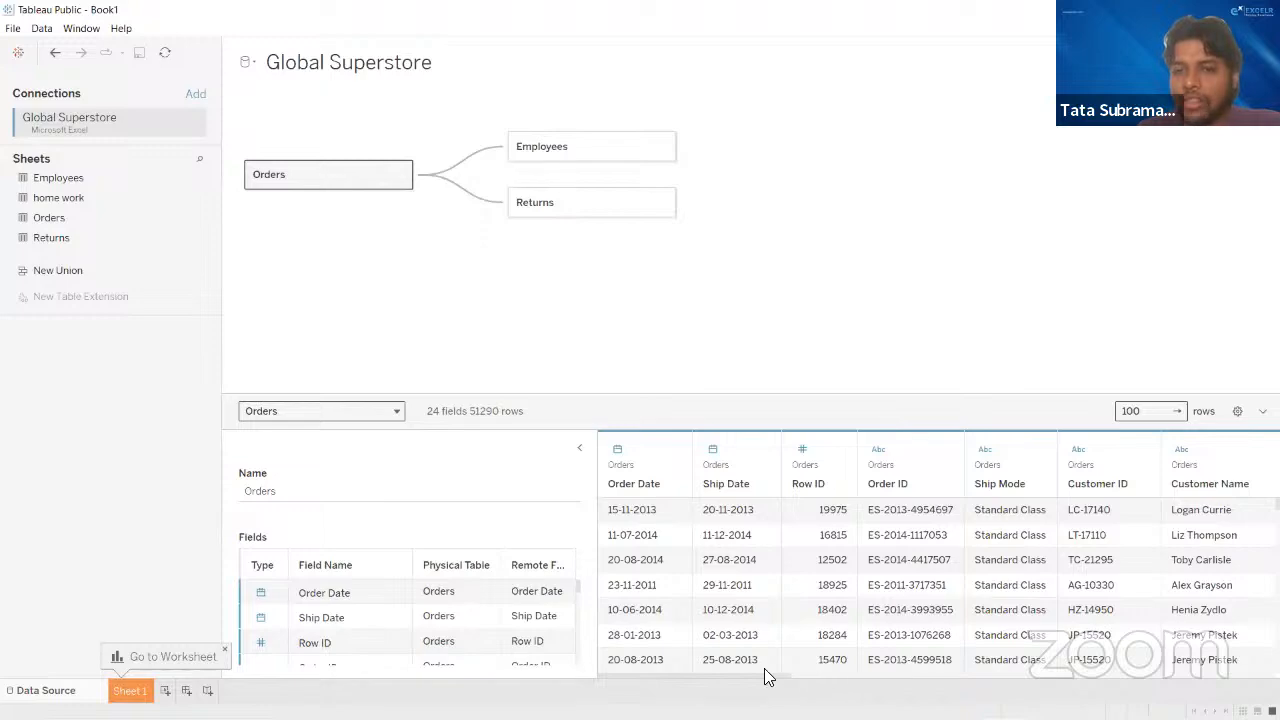
drag(857, 682, 737, 548)
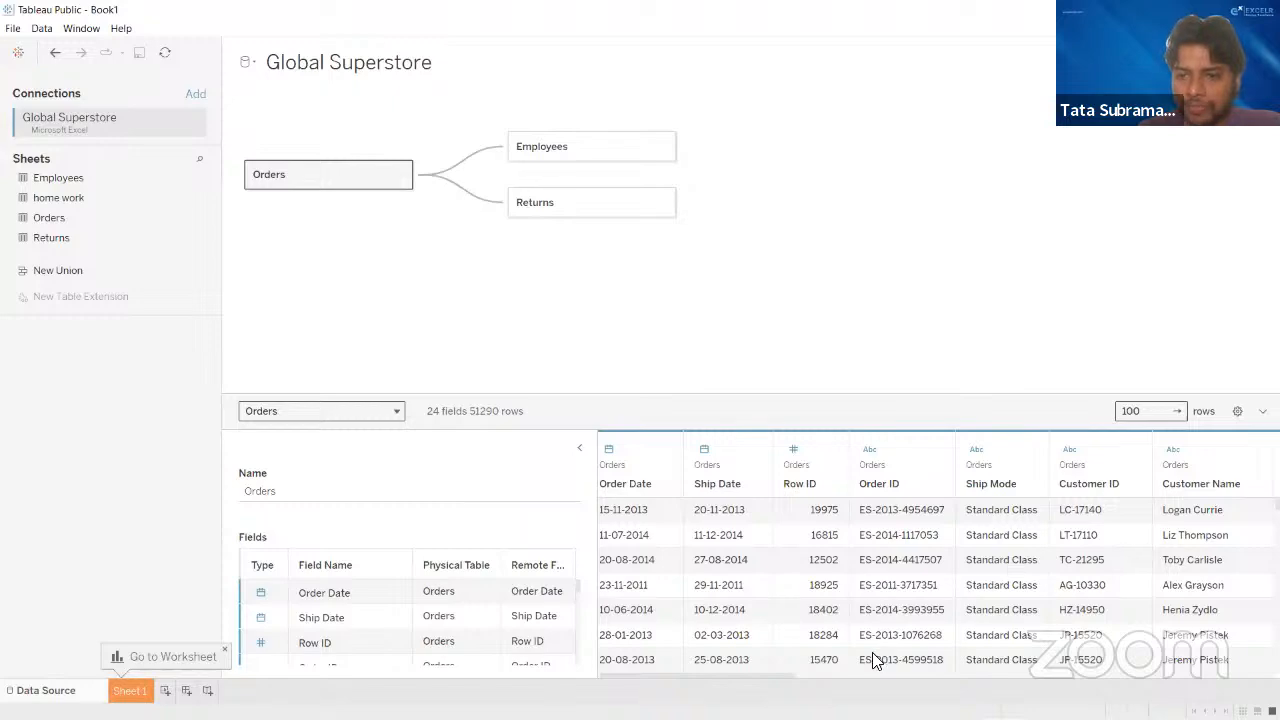
drag(735, 683, 700, 580)
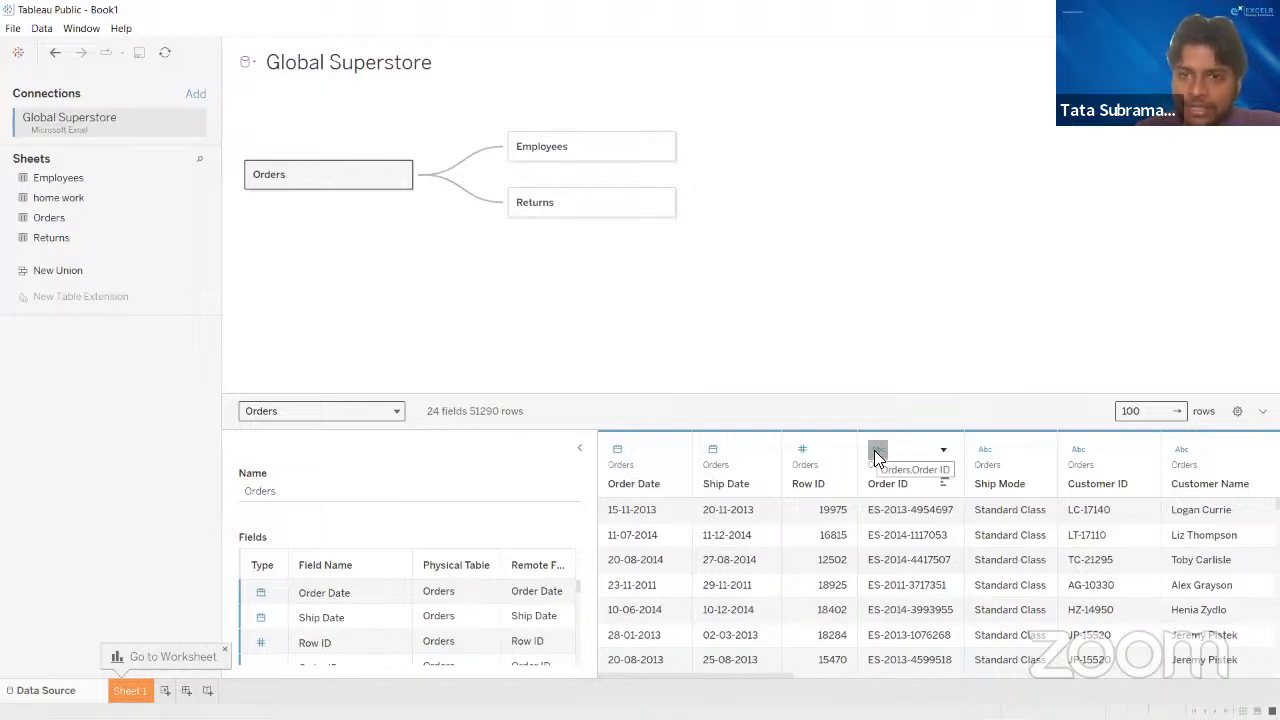
drag(780, 675, 1240, 692)
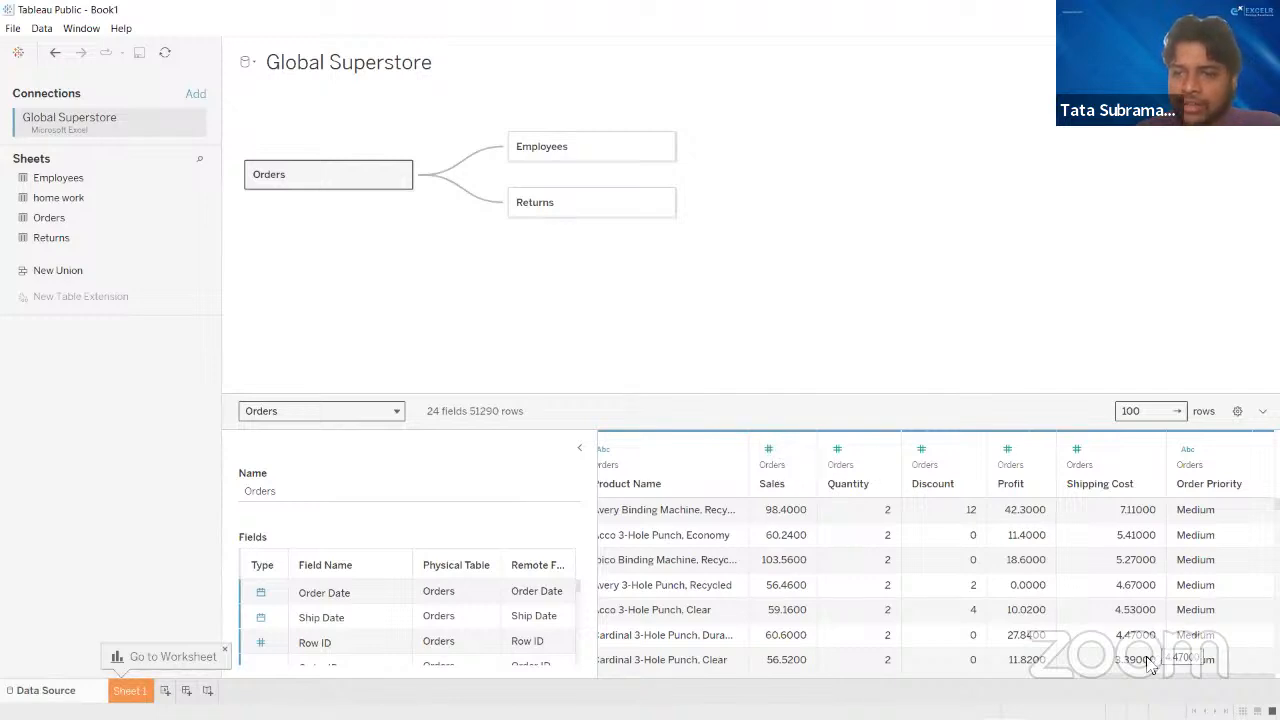
drag(1148, 680, 900, 676)
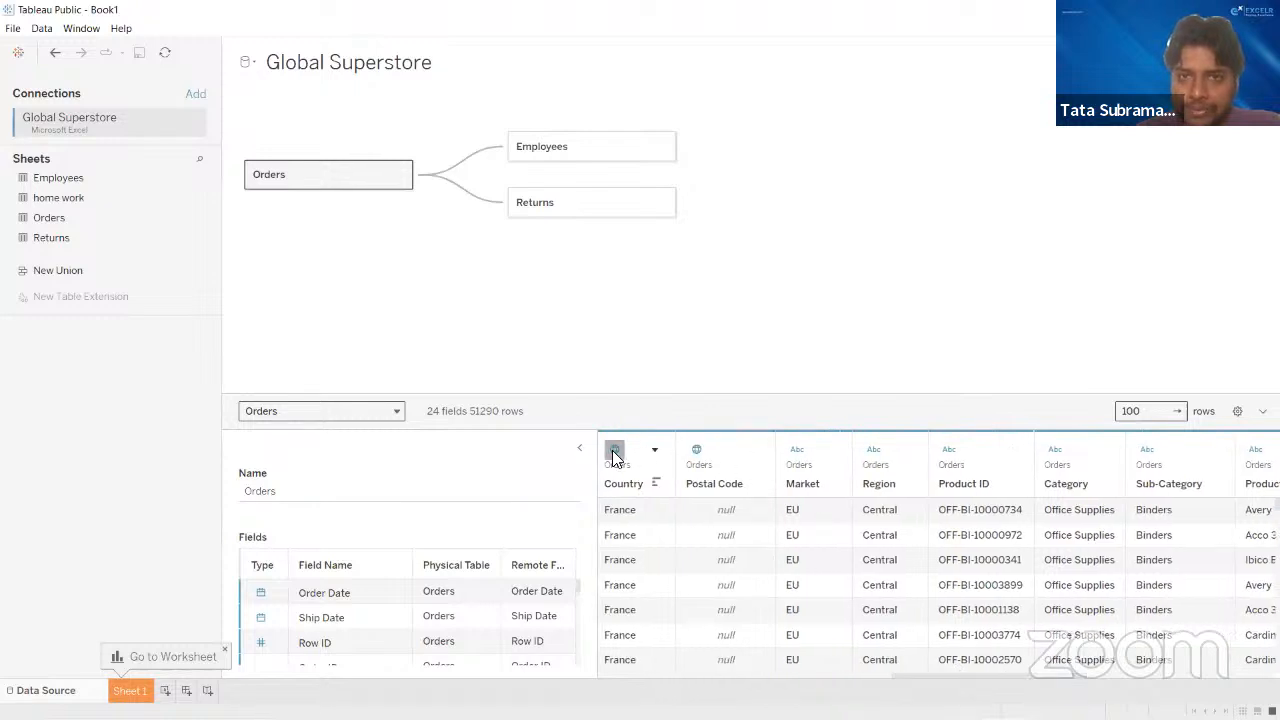
drag(1011, 680, 645, 686)
click(534, 149)
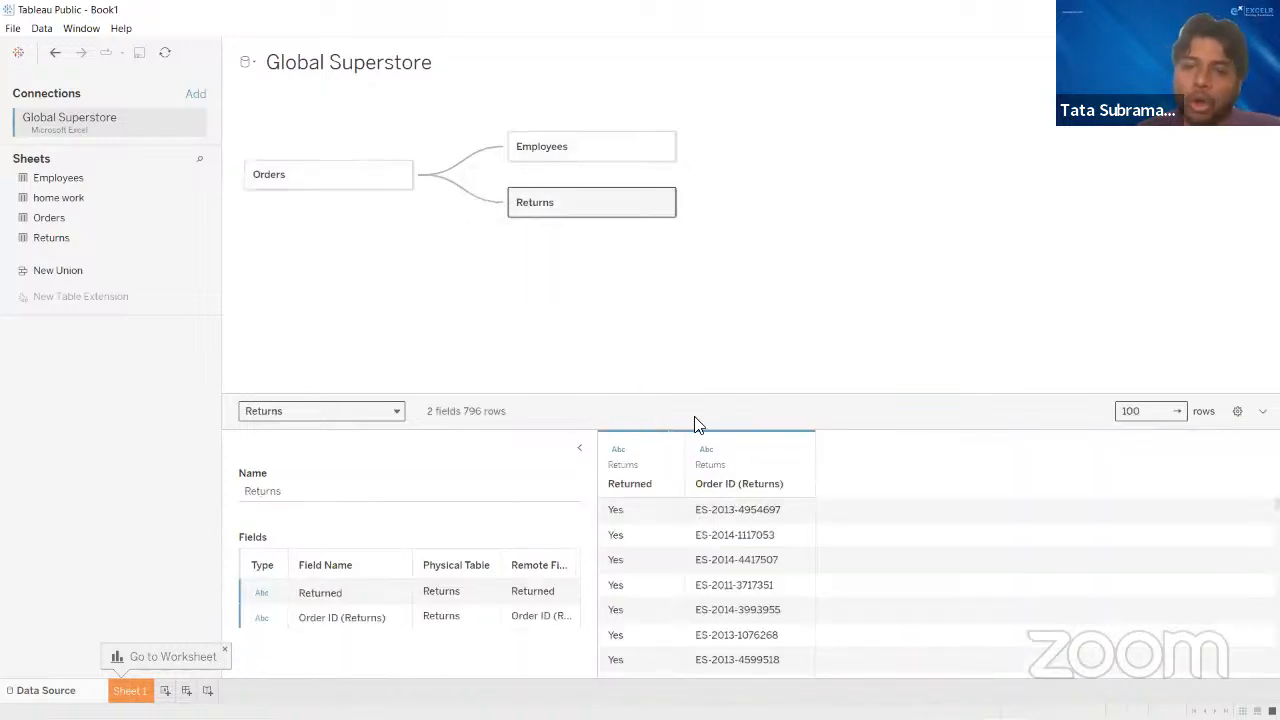
- Enlarge the relationship canvas by shrinking the data preview, and view the data source options
drag(871, 396, 828, 469)
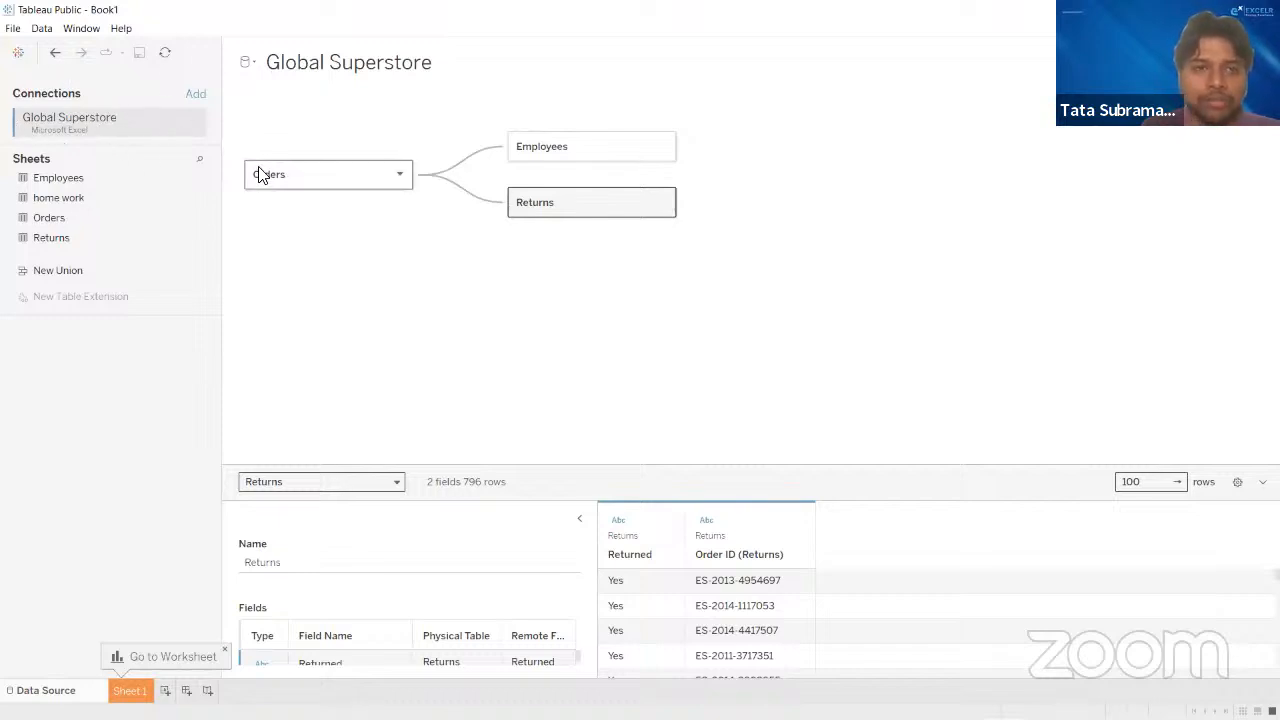
click(254, 66)
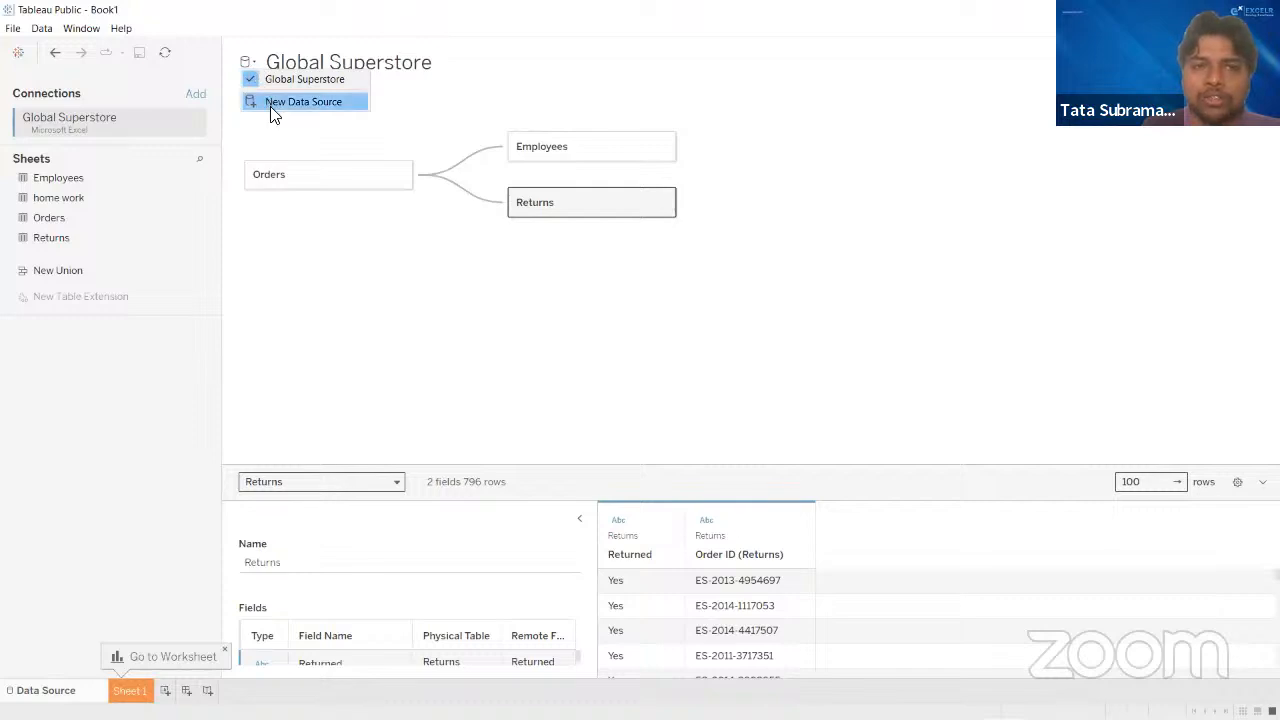
click(411, 118)
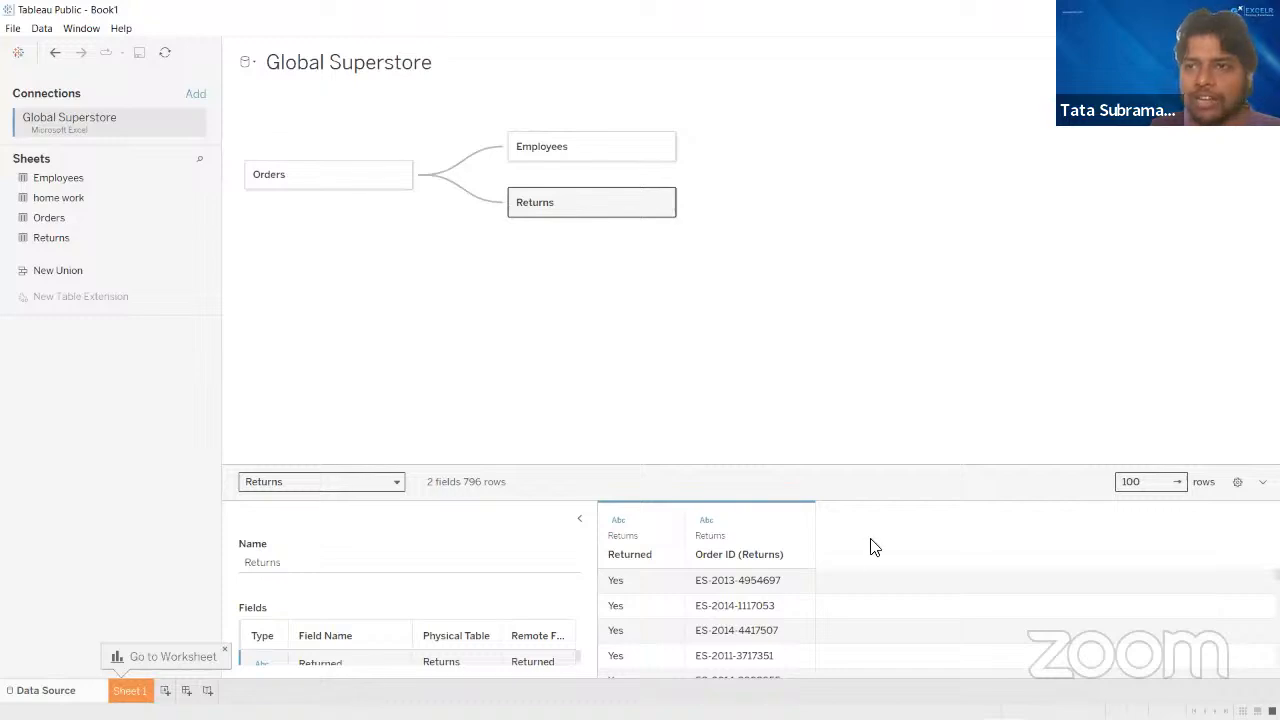
- Open the Sheet 1 worksheet
click(129, 690)
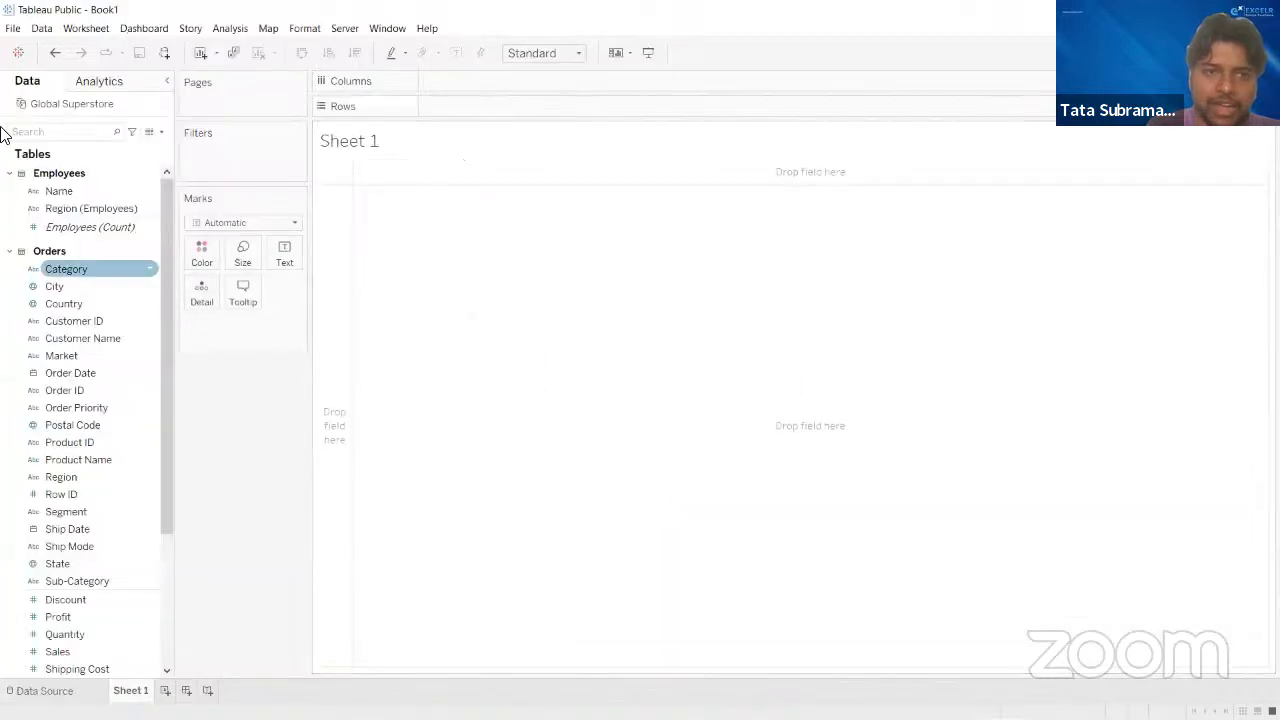
mouse_move(1140, 695)
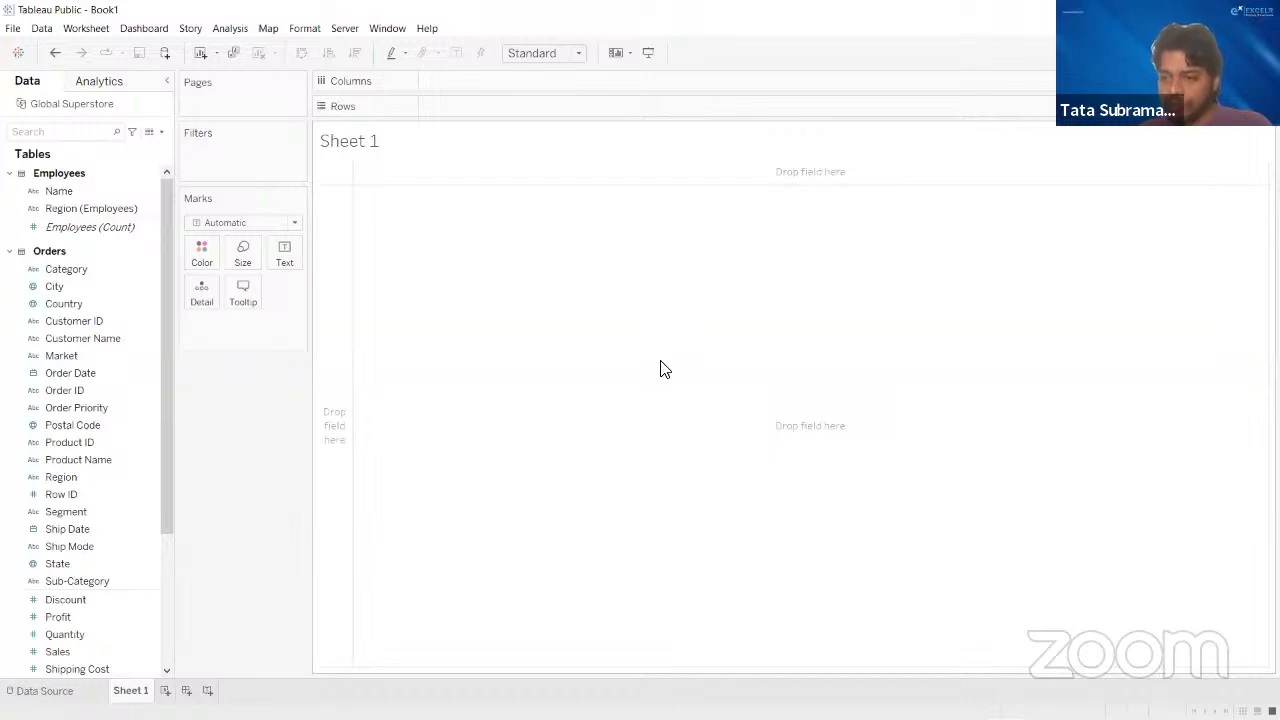
click(57, 692)
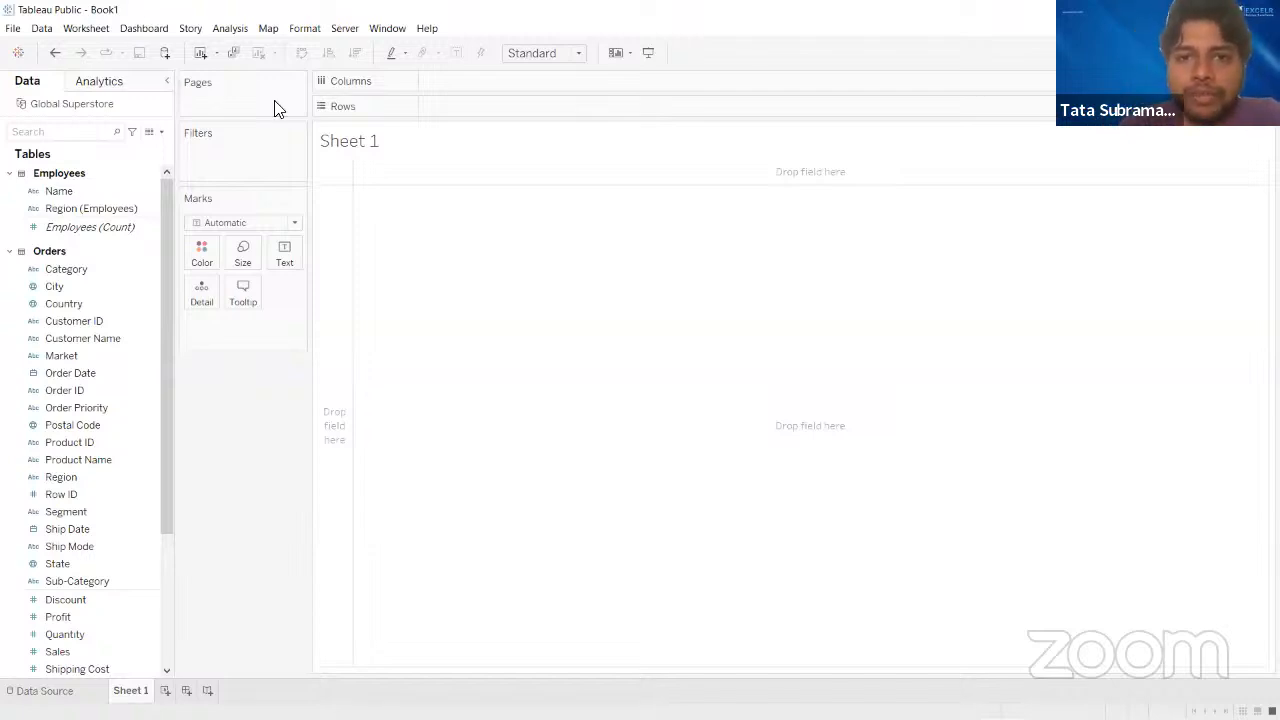
key(alt+Tab)
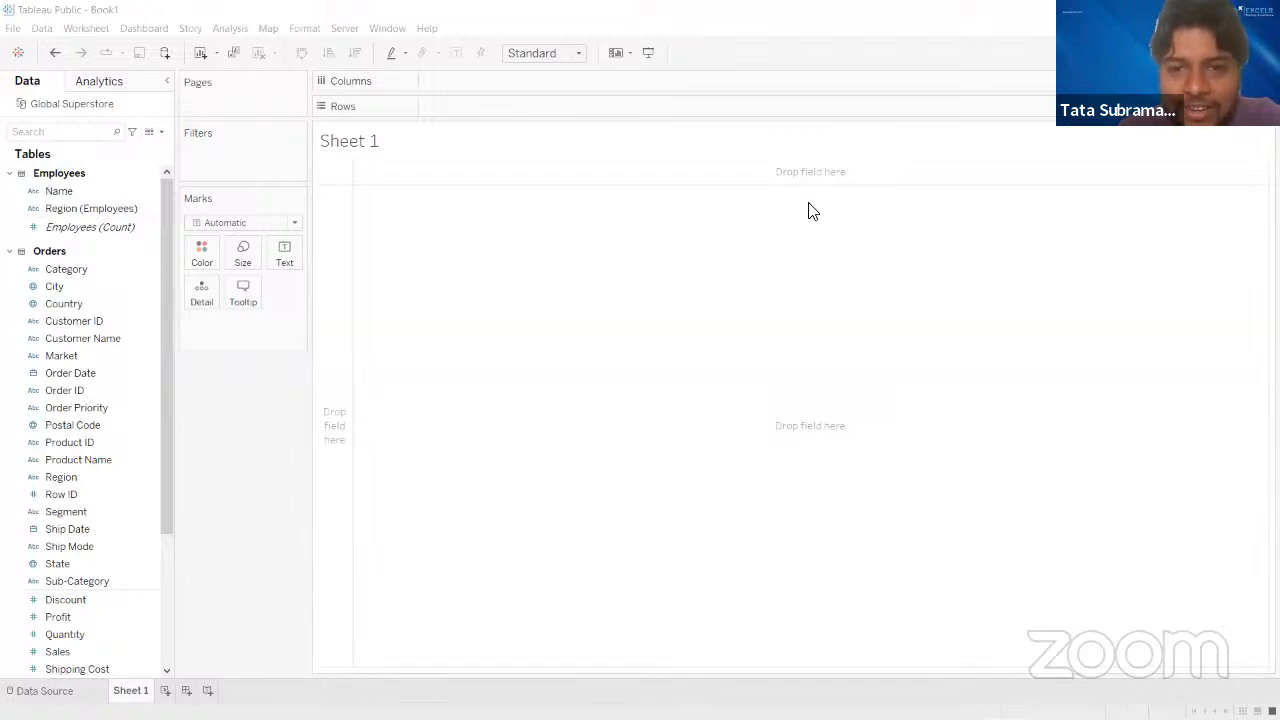
click(610, 298)
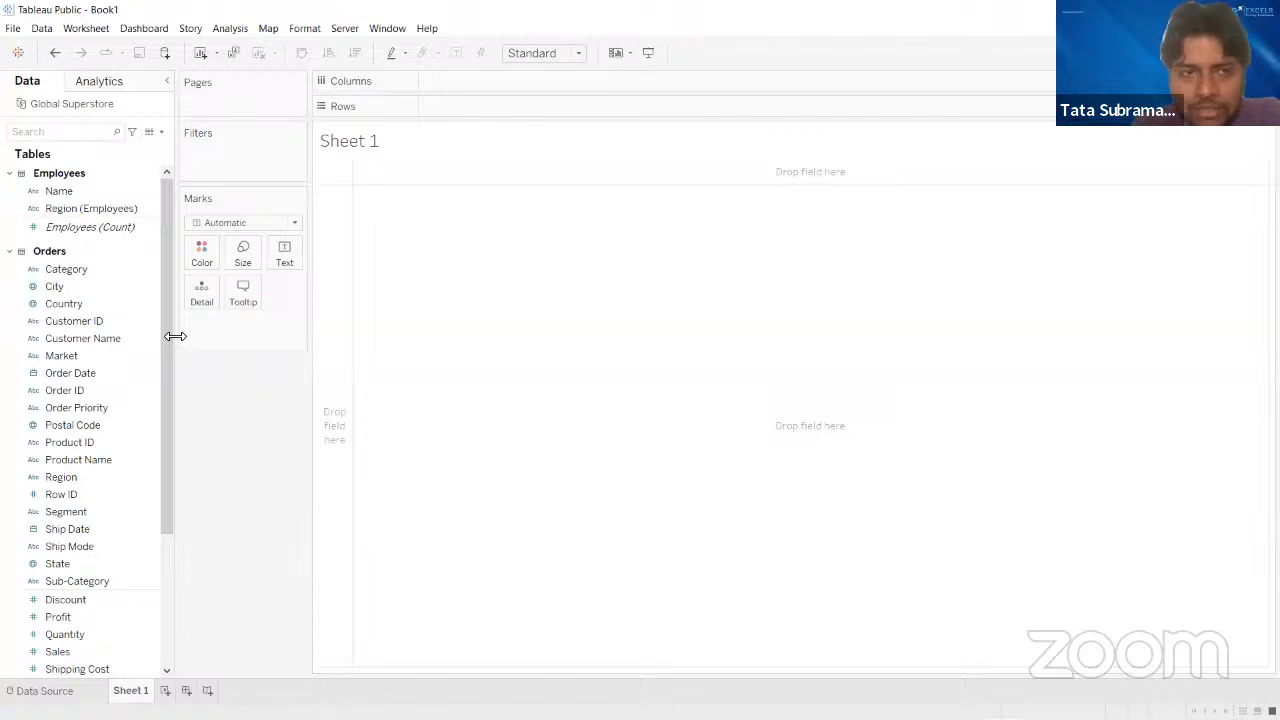
mouse_move(163, 318)
mouse_down()
mouse_move(161, 566)
mouse_move(162, 305)
mouse_up()
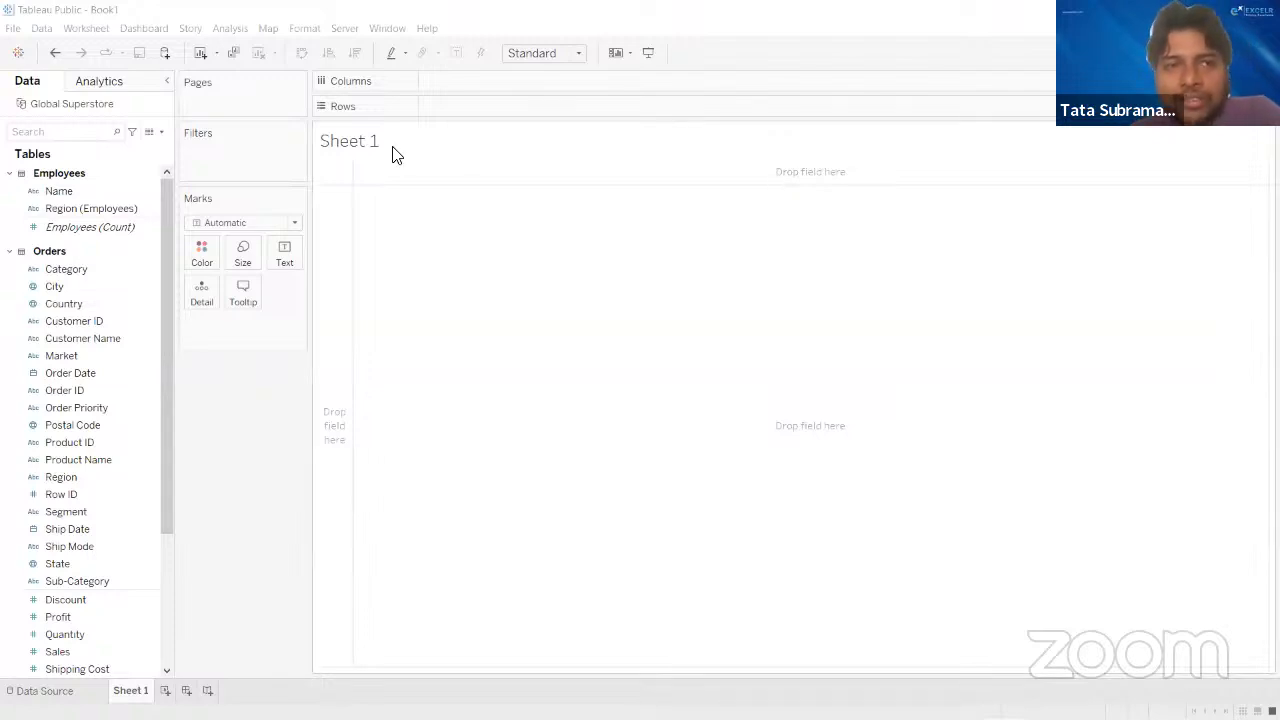
click(52, 14)
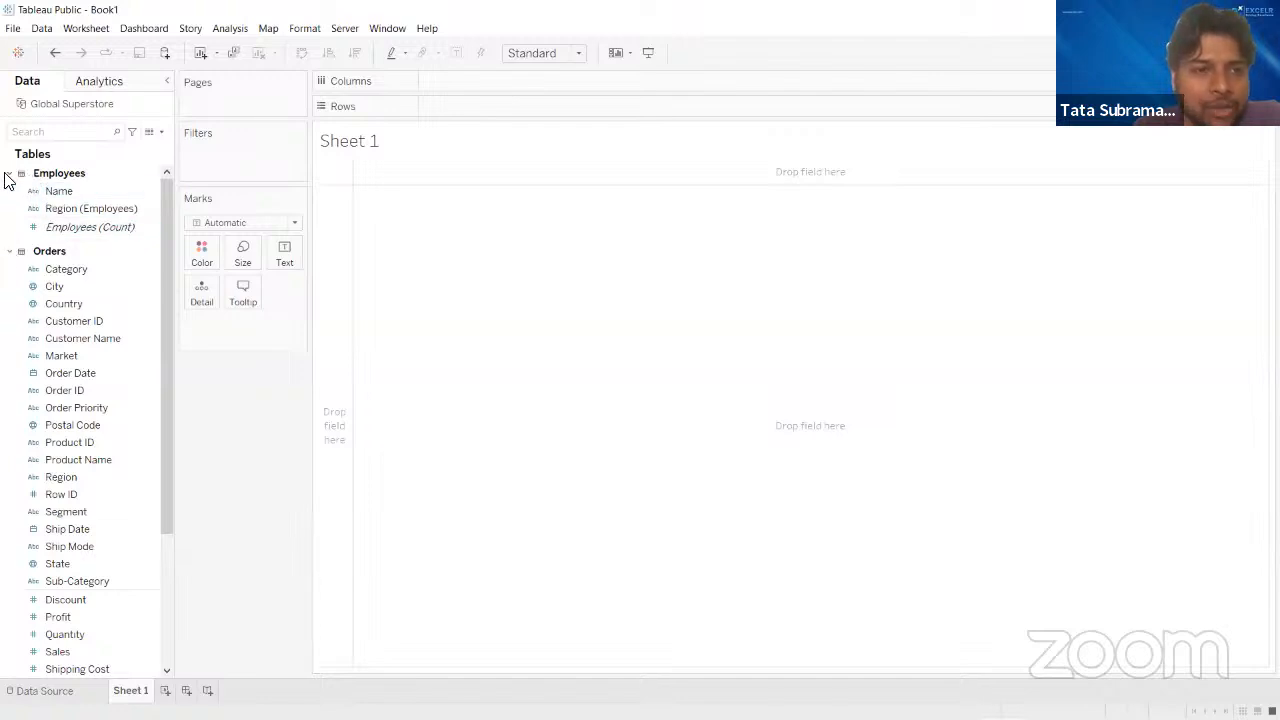
- Examine the fields of the Employees, Orders and Returns tables, comparing their data type icons and the dimensions with the measures
scroll(84, 370, down, 5)
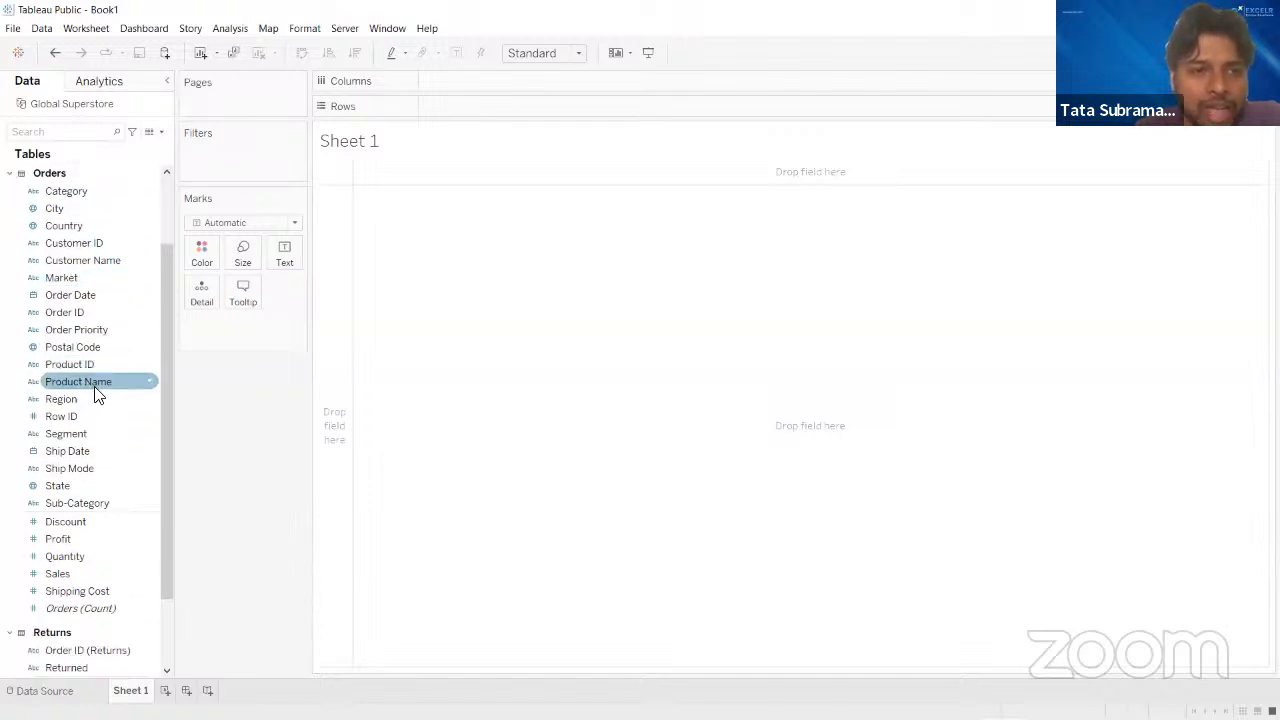
scroll(94, 390, up, 4)
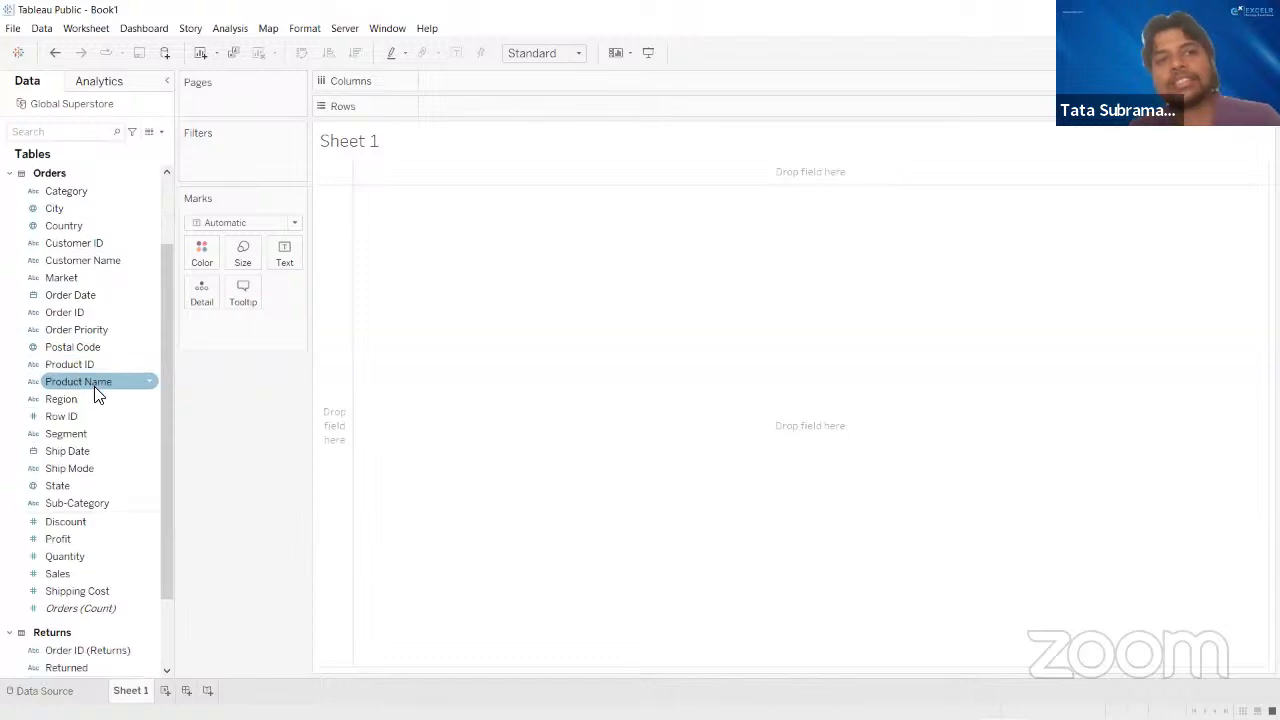
scroll(120, 310, up, 2)
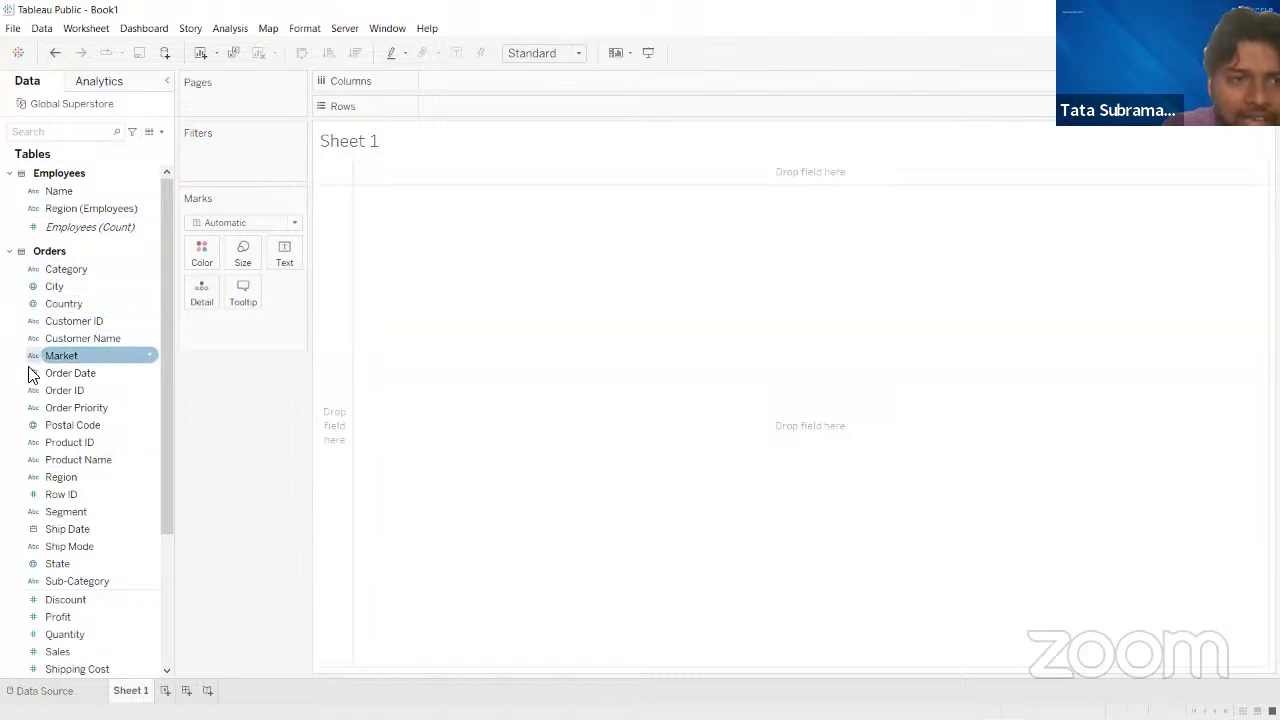
scroll(56, 440, down, 3)
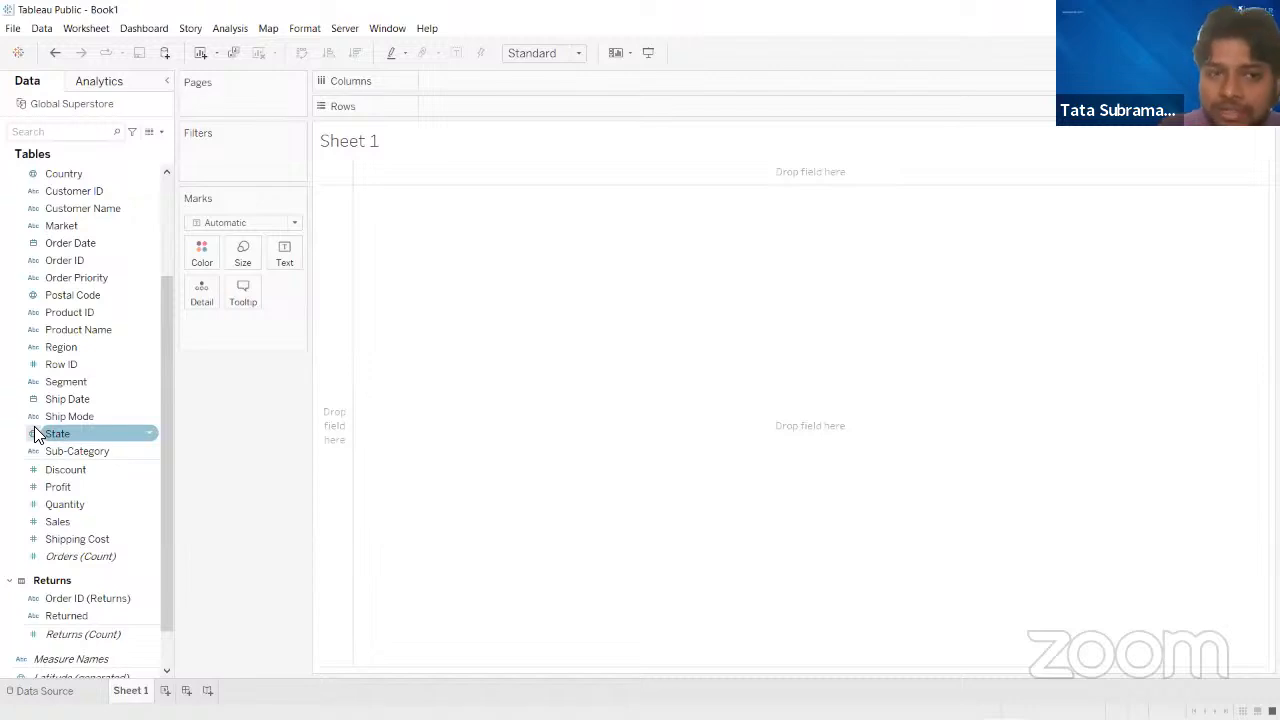
scroll(35, 433, down, 1)
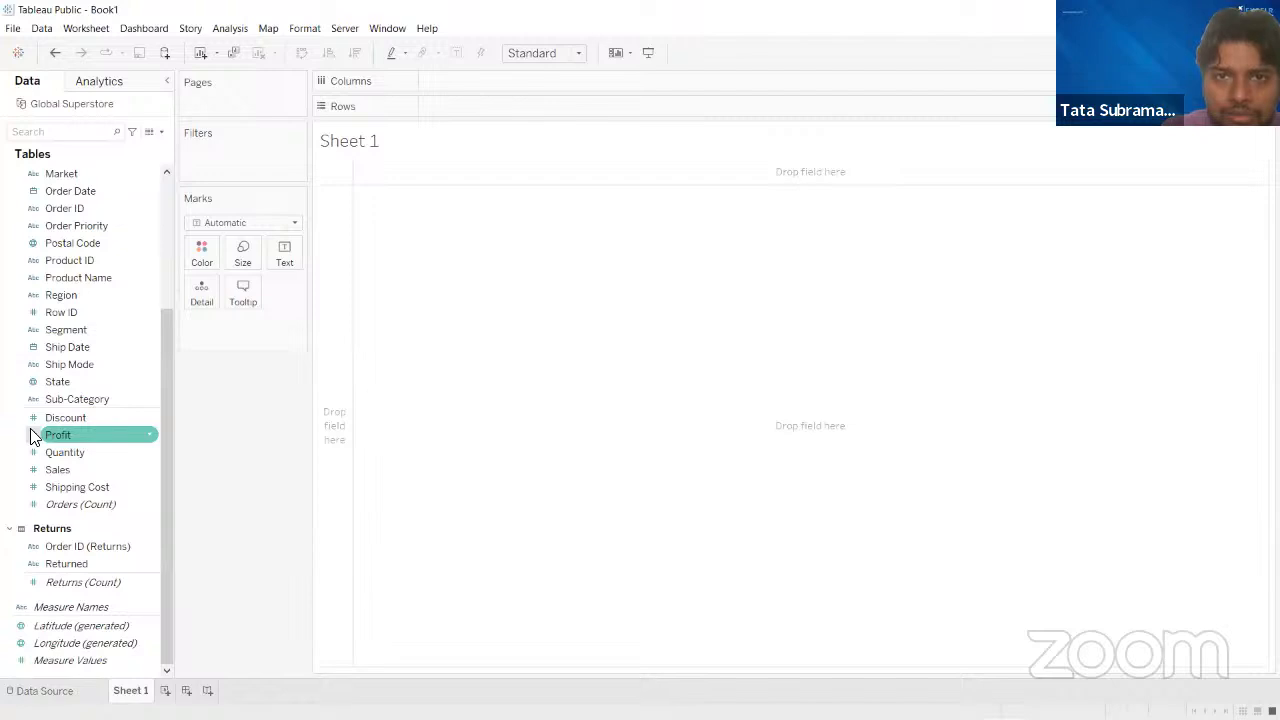
scroll(64, 388, up, 3)
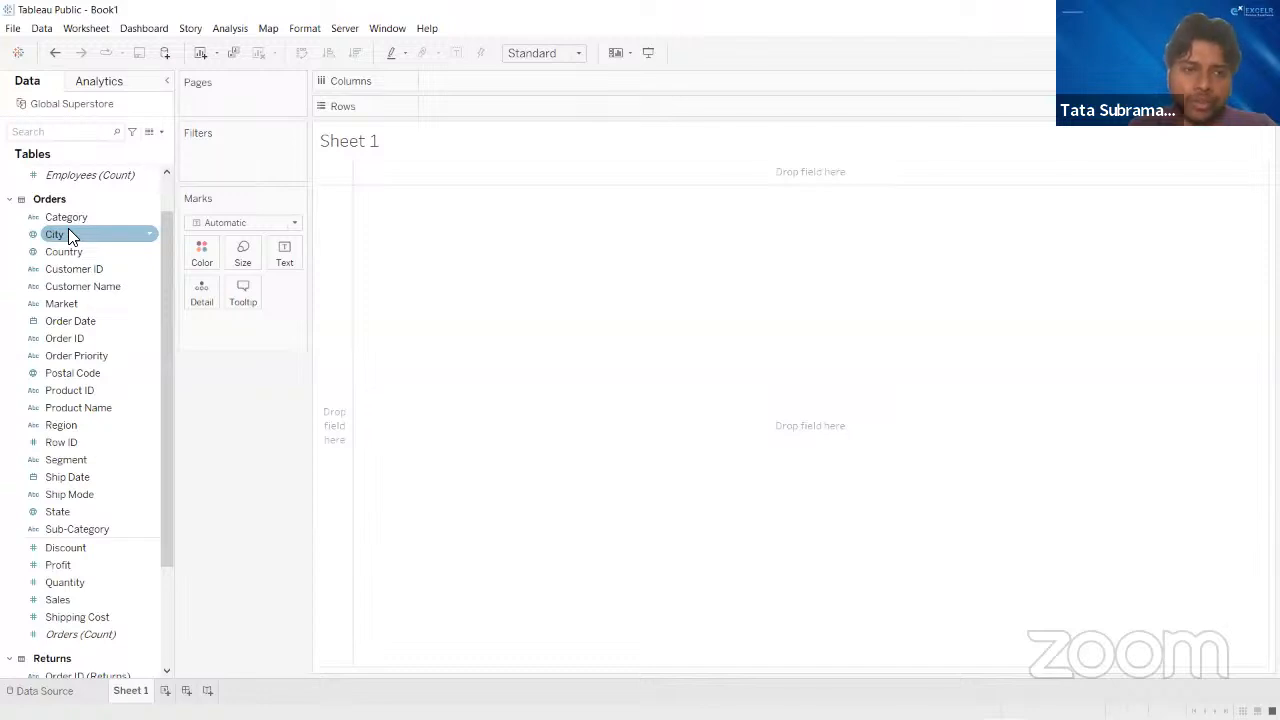
scroll(82, 464, down, 3)
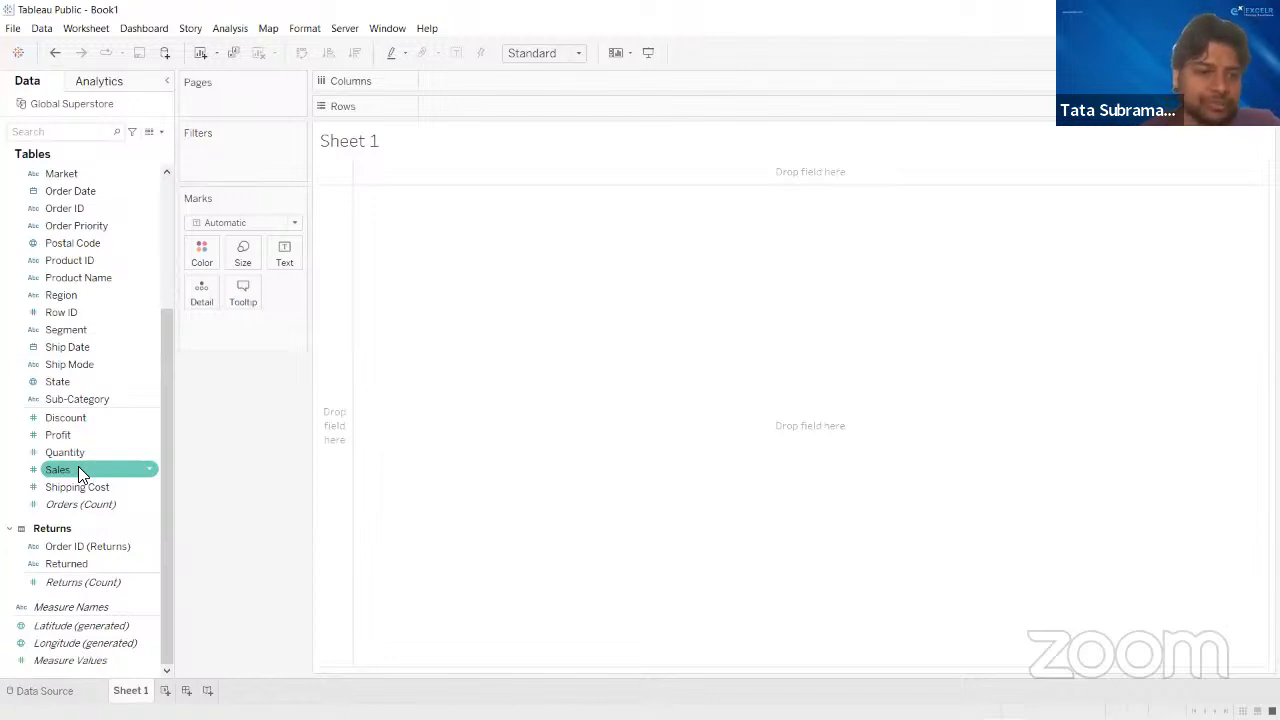
scroll(78, 466, up, 5)
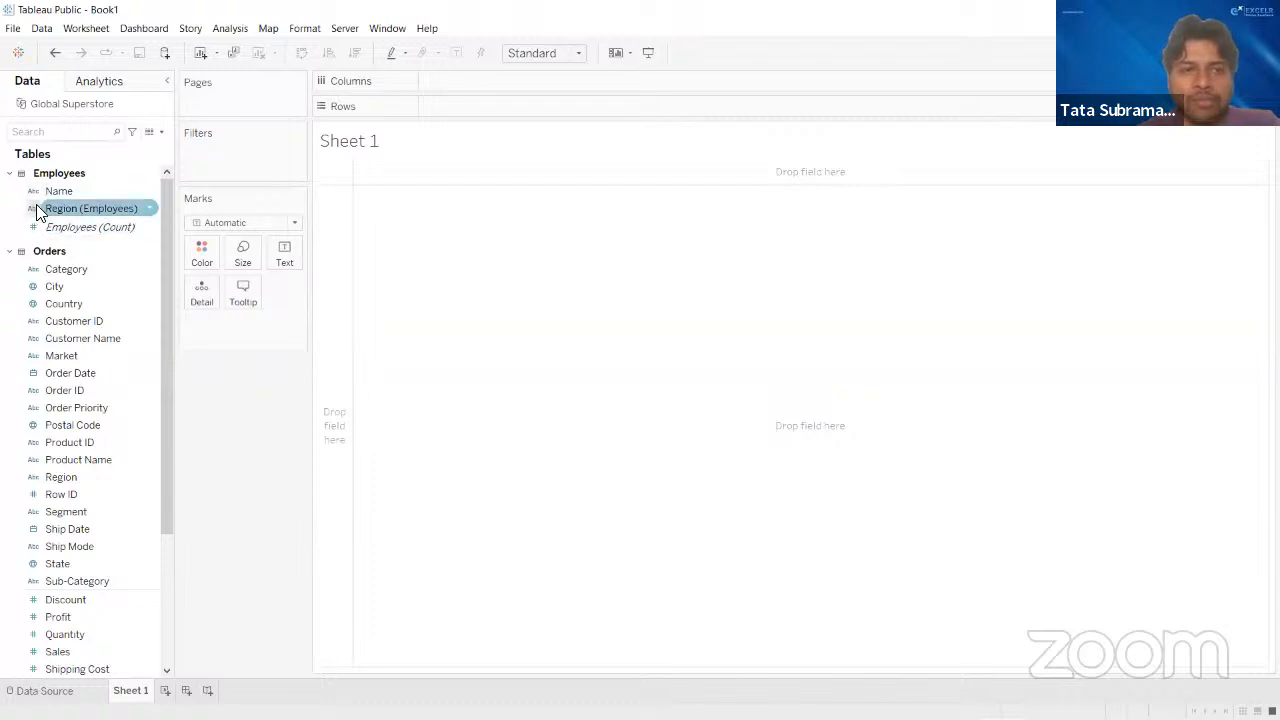
scroll(28, 420, down, 5)
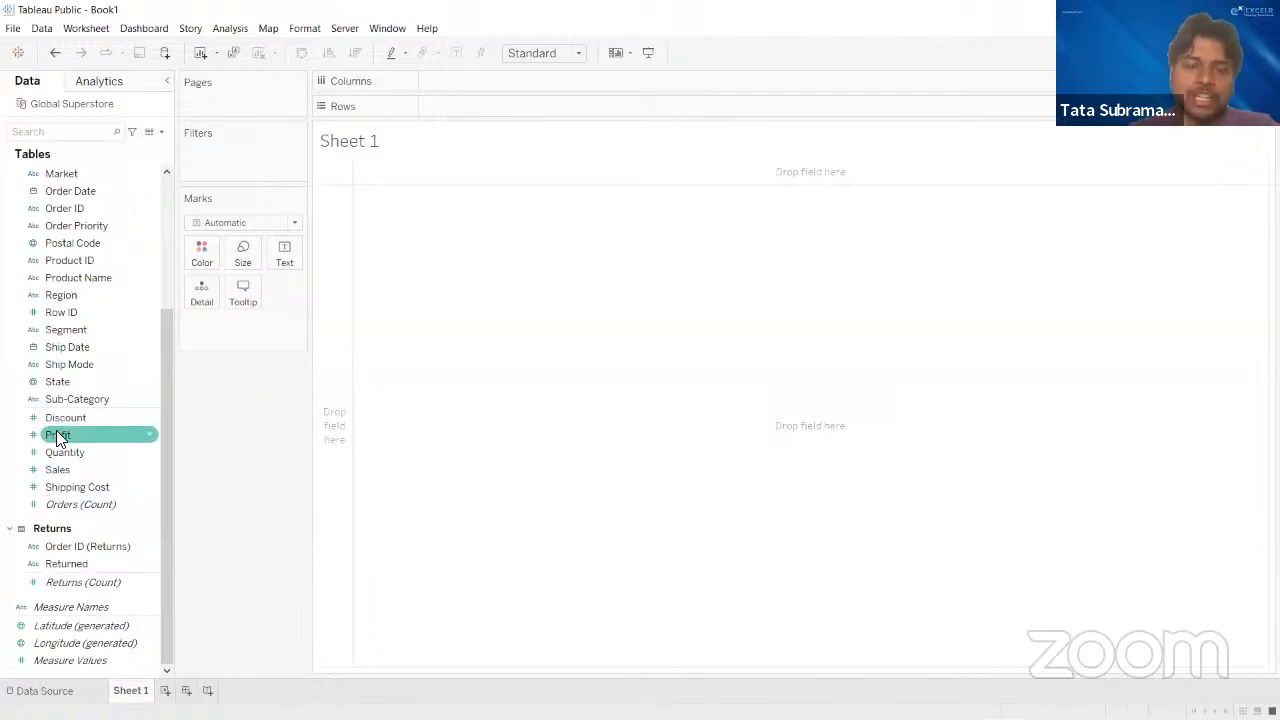
scroll(56, 436, up, 4)
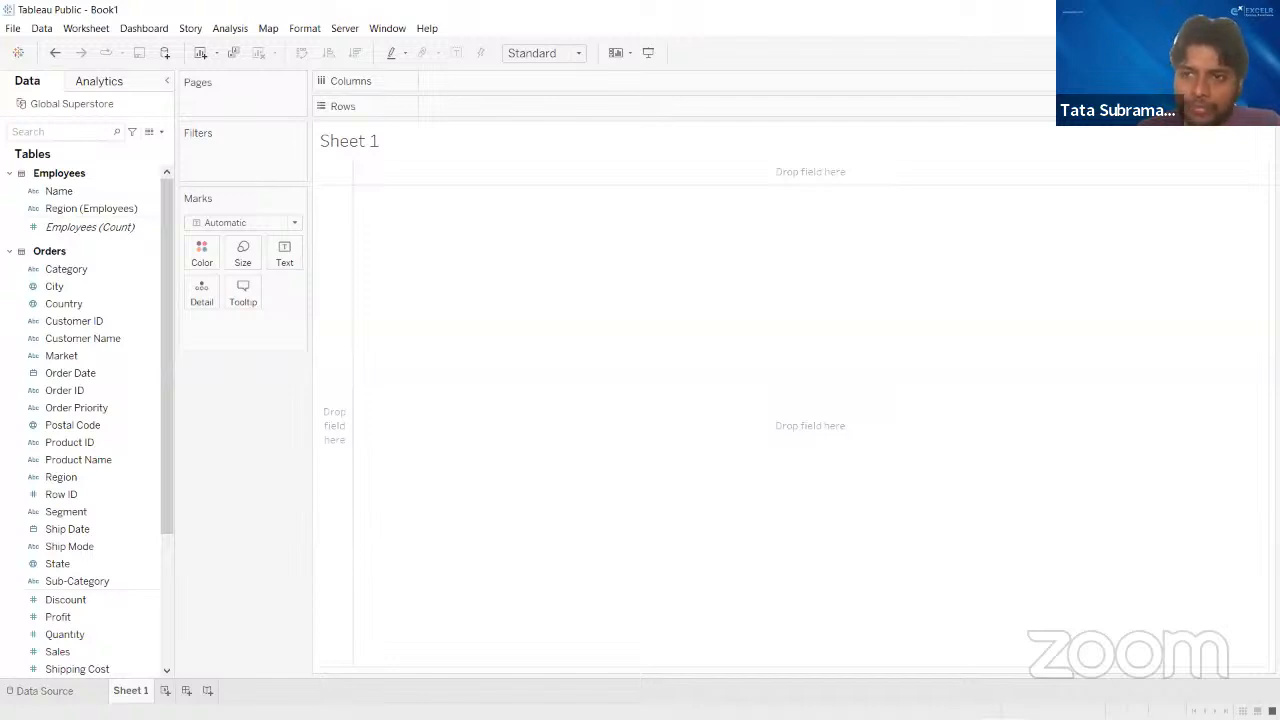
- Display the Show Me chart suggestions for the worksheet
key(ctrl+1)
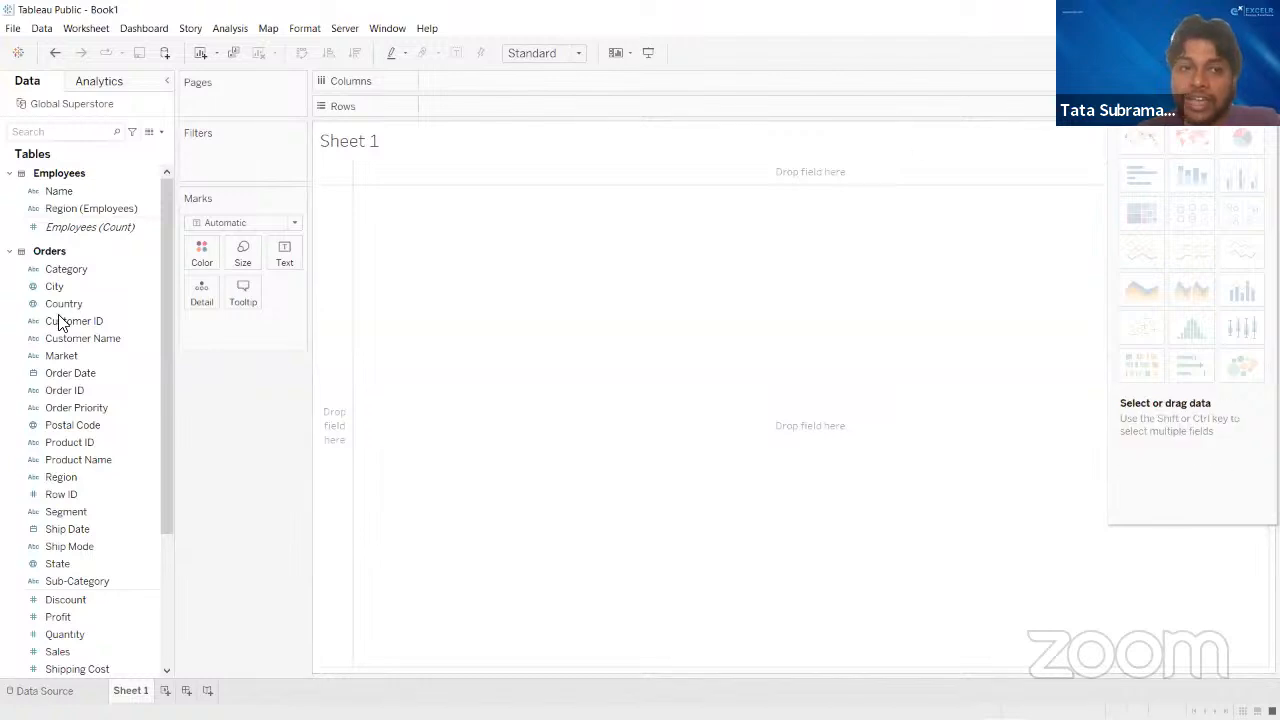
click(85, 376)
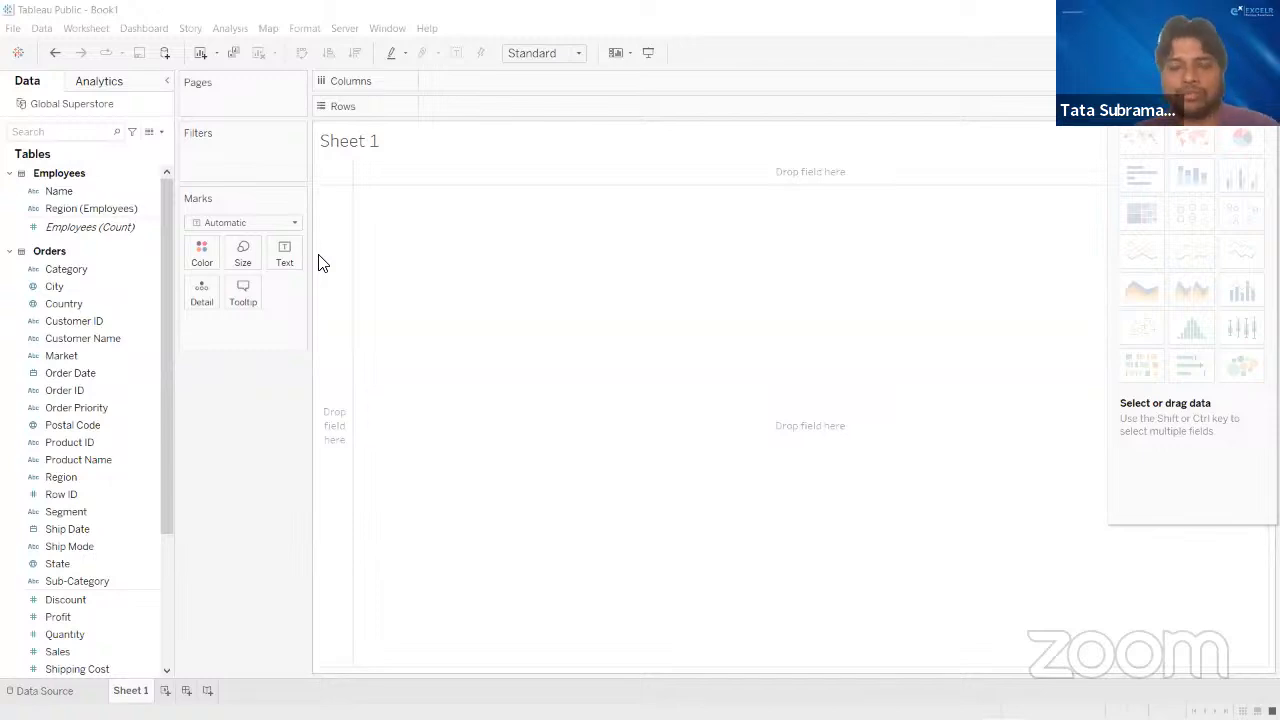
click(23, 11)
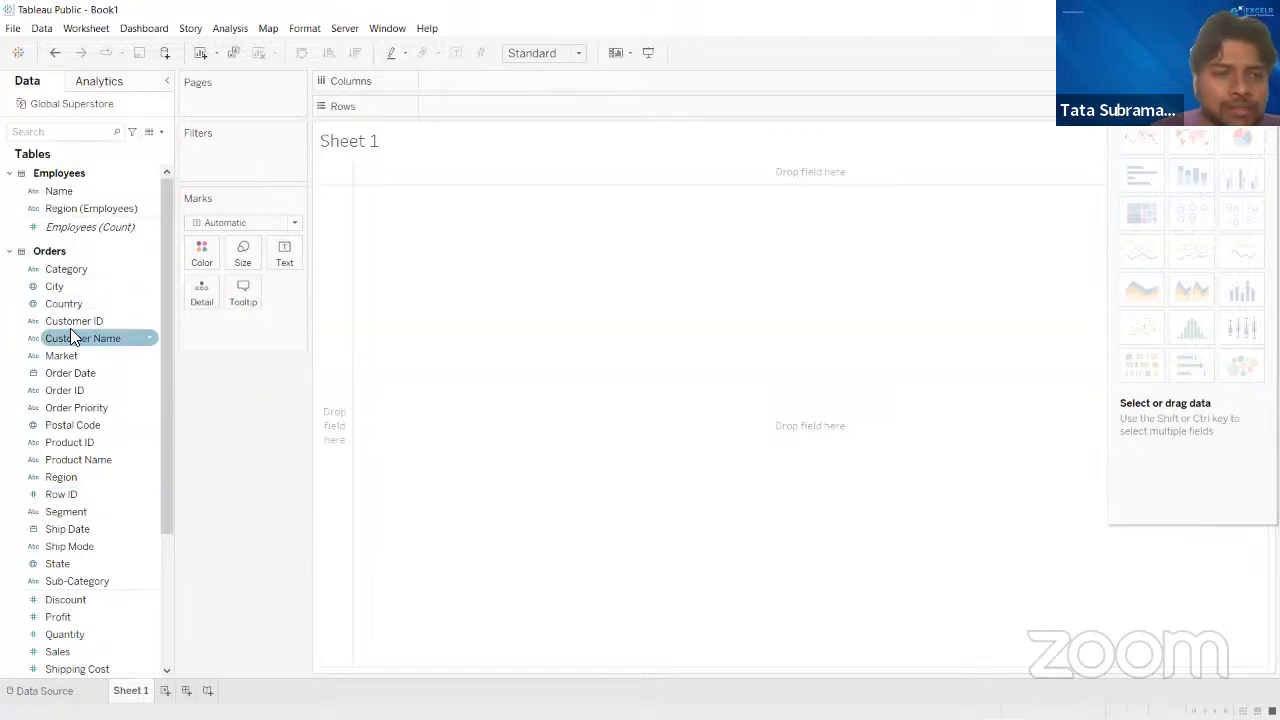
- Build a bar chart of profit by category, with Category on Columns and the Profit field, found by searching "prof", on Rows
scroll(92, 478, down, 3)
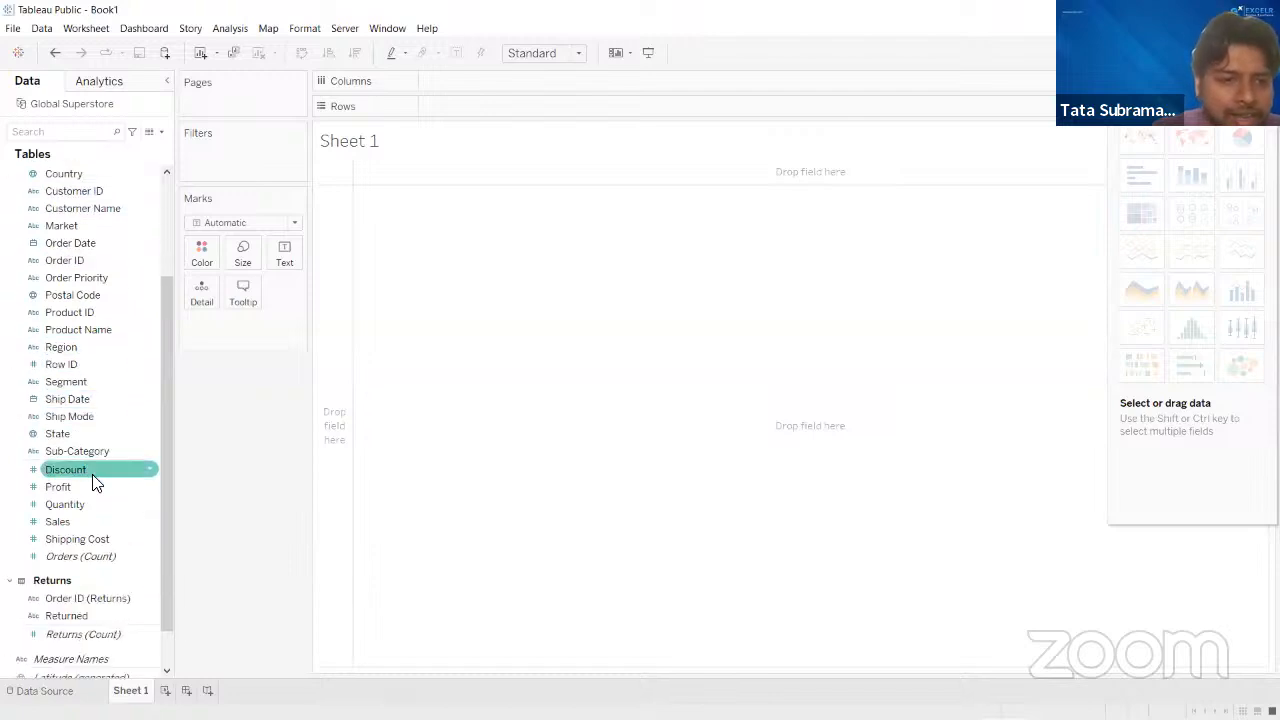
scroll(92, 478, up, 3)
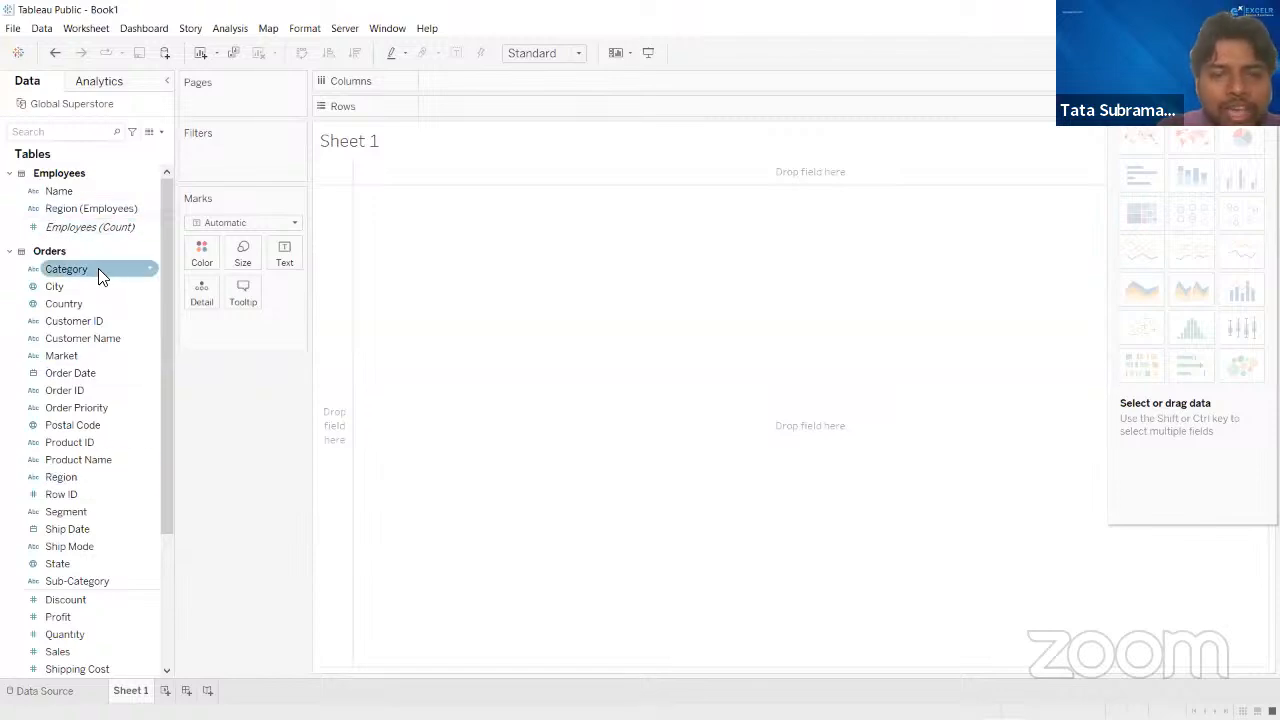
drag(70, 270, 452, 82)
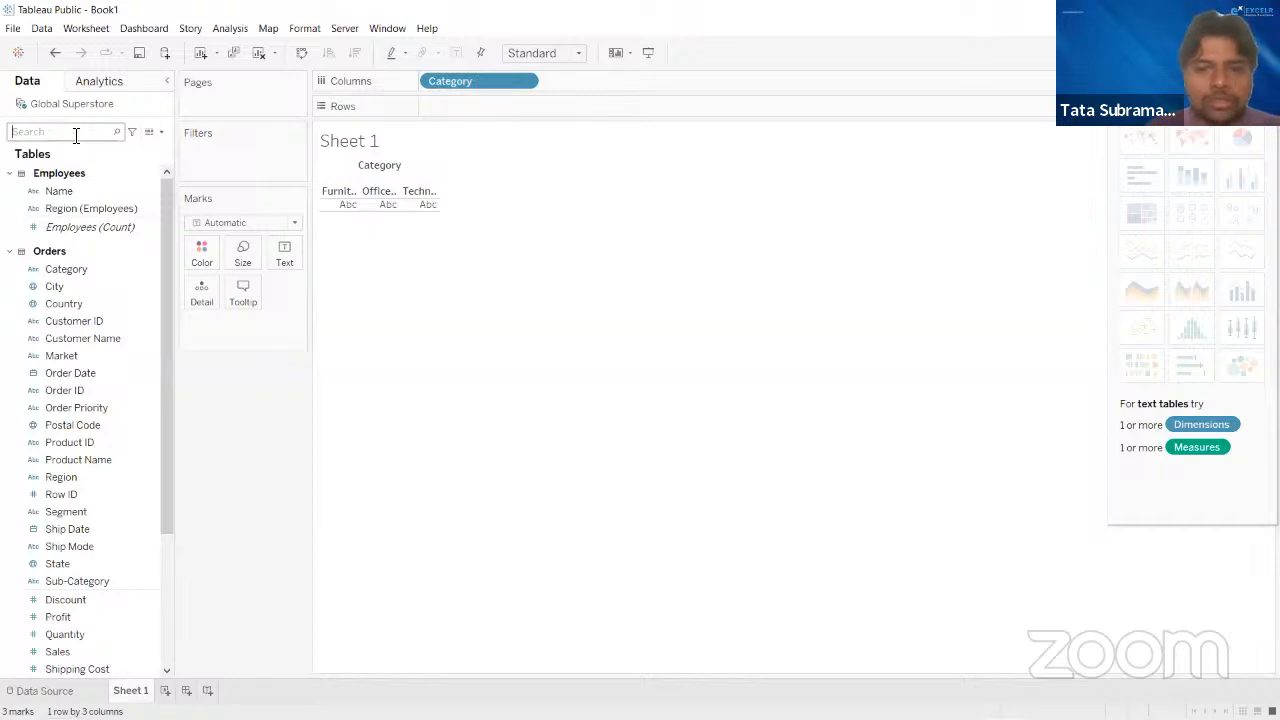
text(profo)
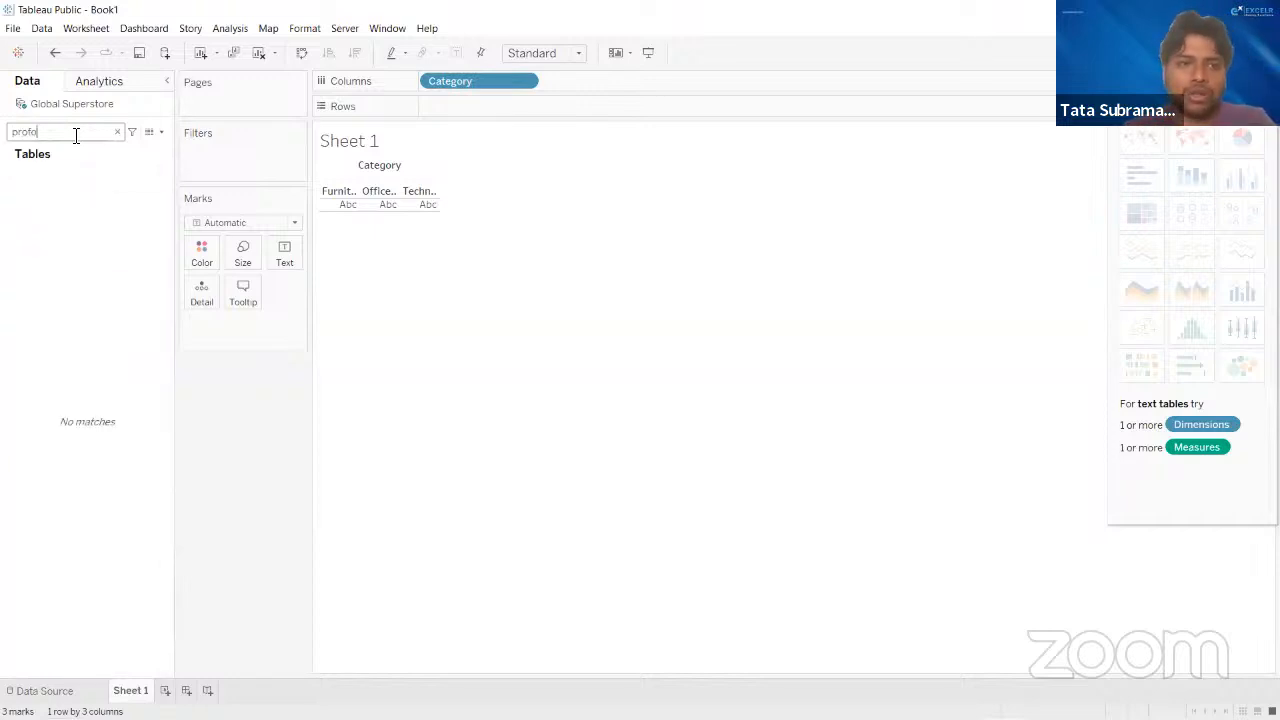
key(BackSpace)
drag(58, 202, 462, 106)
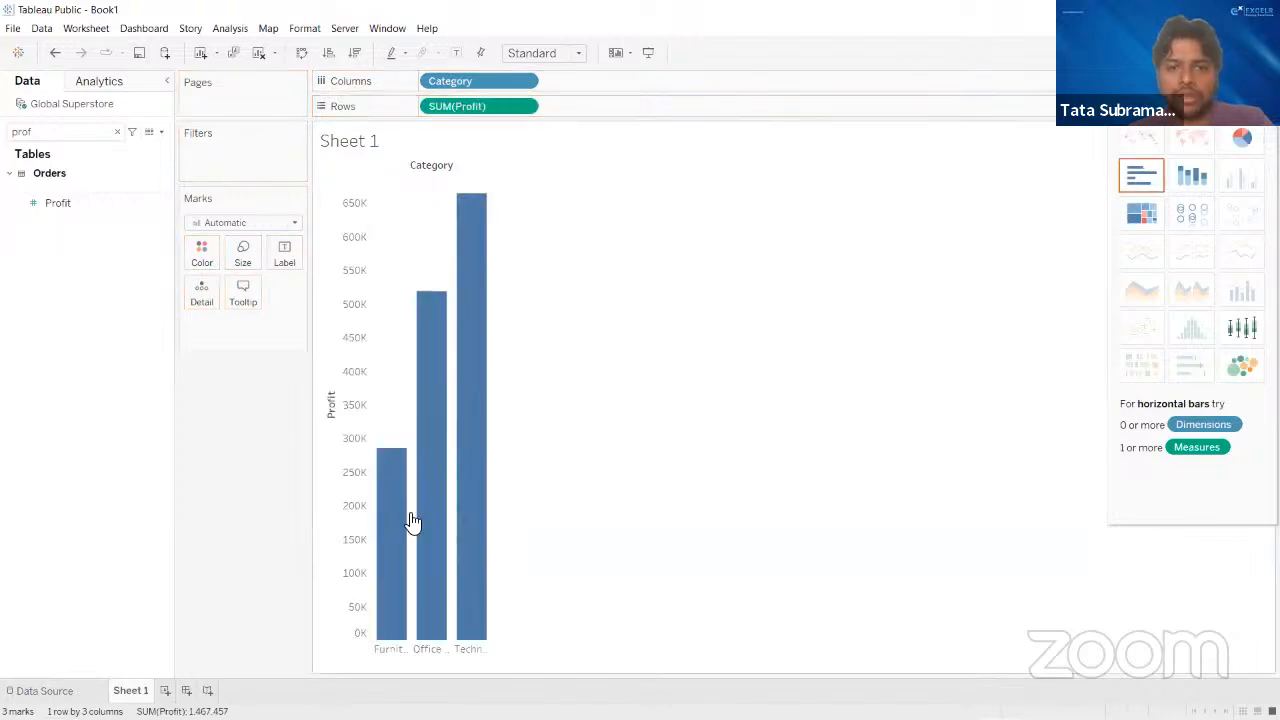
- Widen the bar chart's category columns to make room for their names, and clear the field search
click(490, 652)
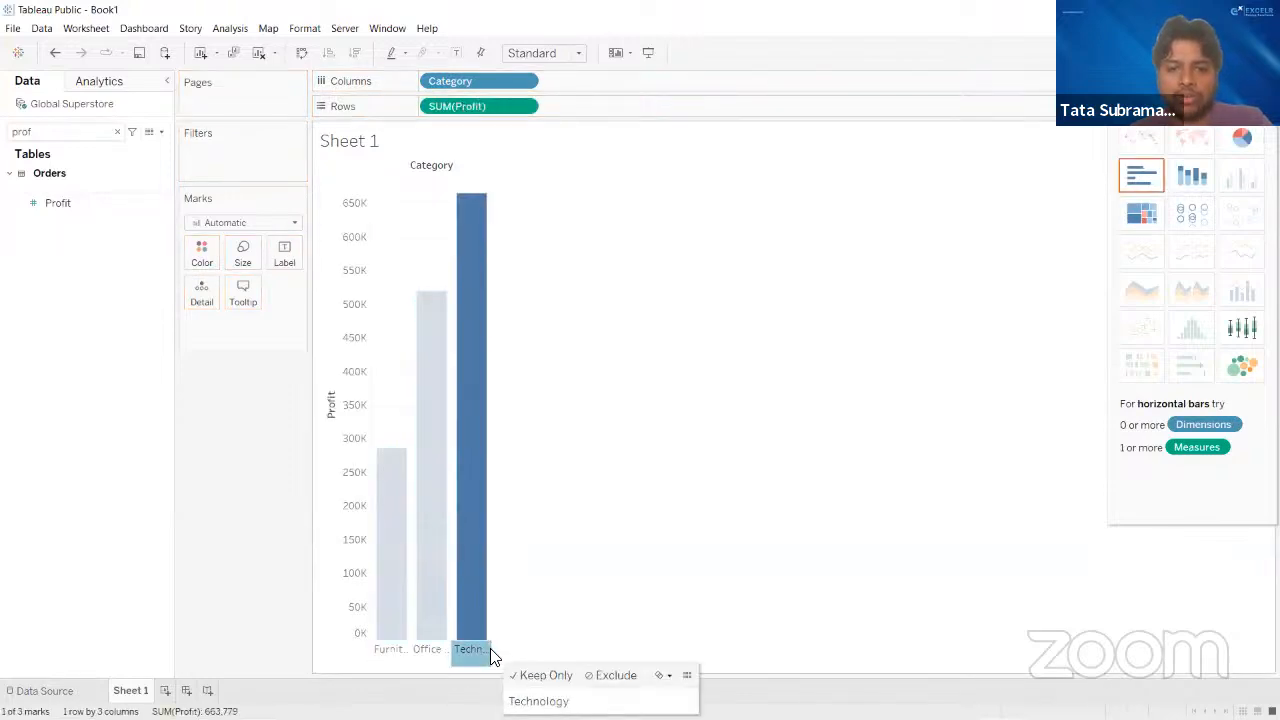
click(497, 658)
drag(493, 651, 569, 660)
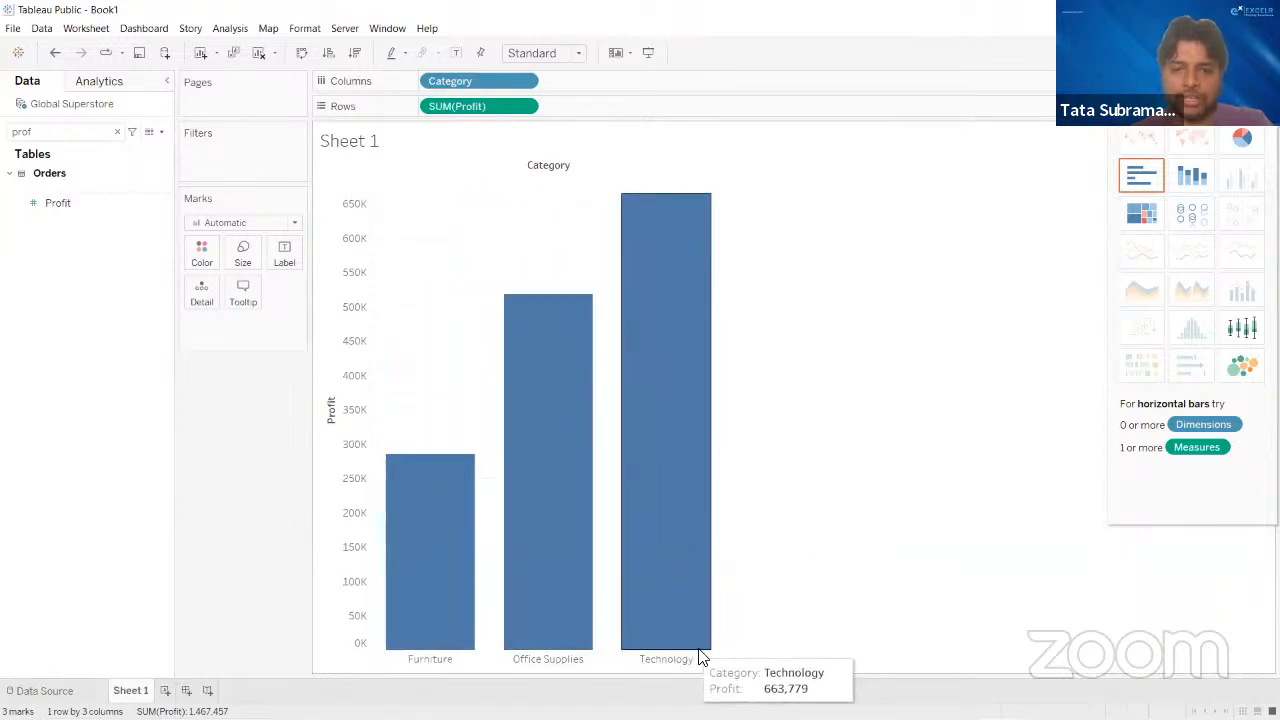
drag(727, 658, 572, 655)
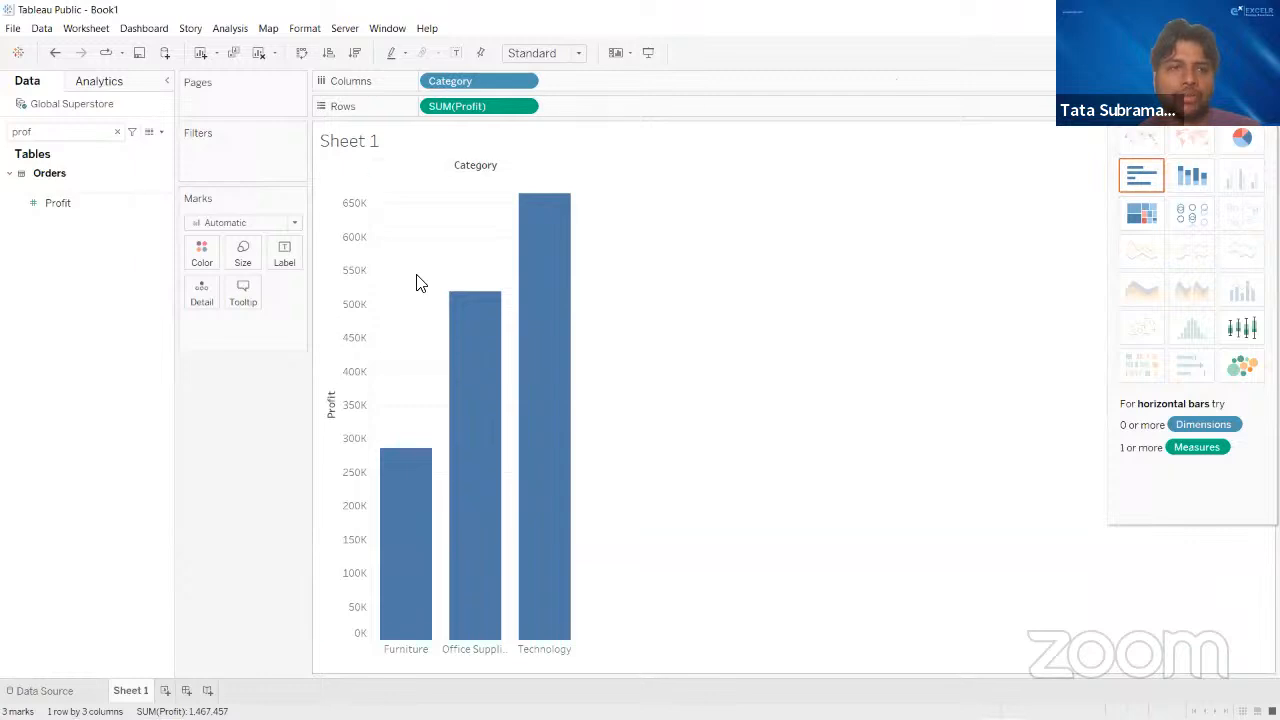
click(116, 133)
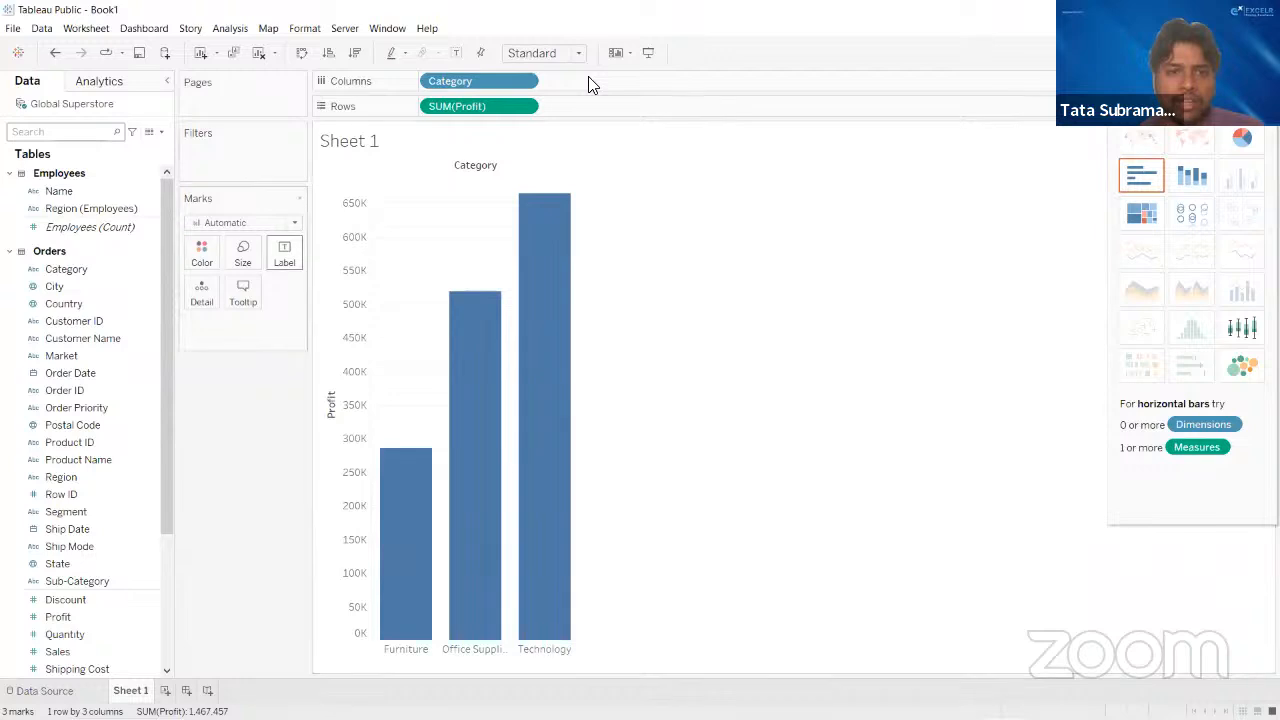
- Show mark labels with the profit values on the category bars
click(284, 255)
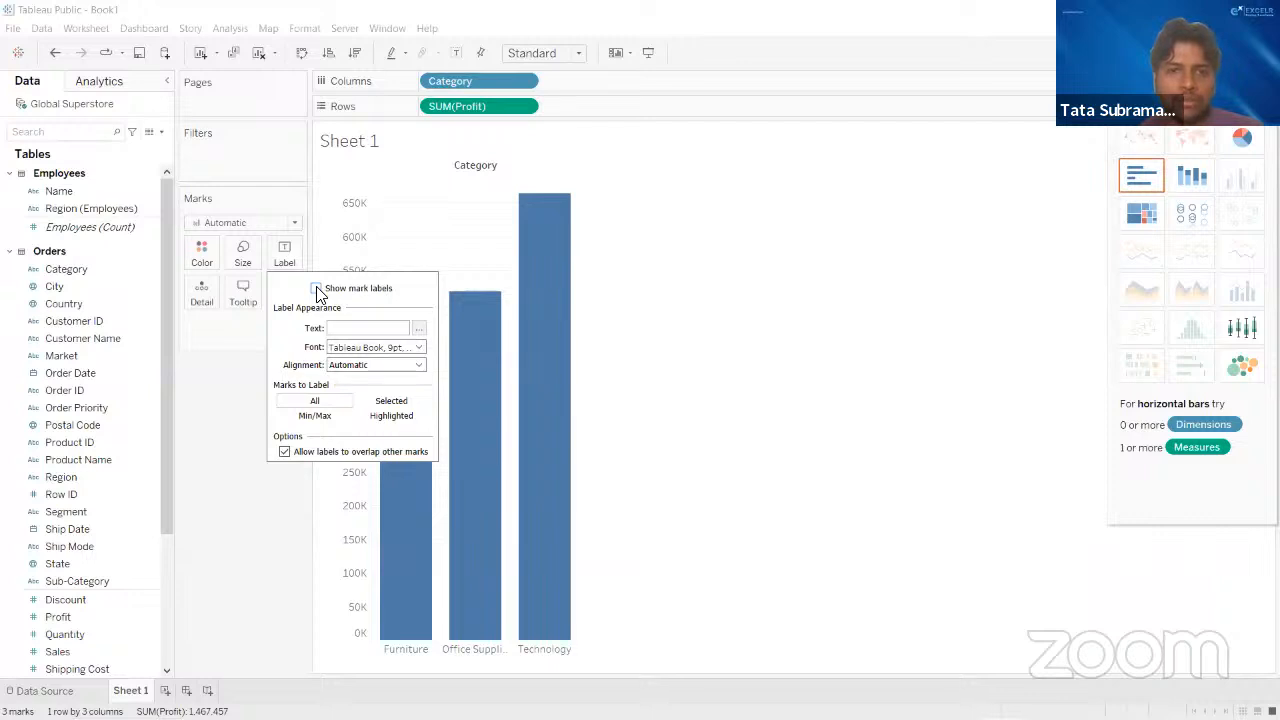
click(316, 289)
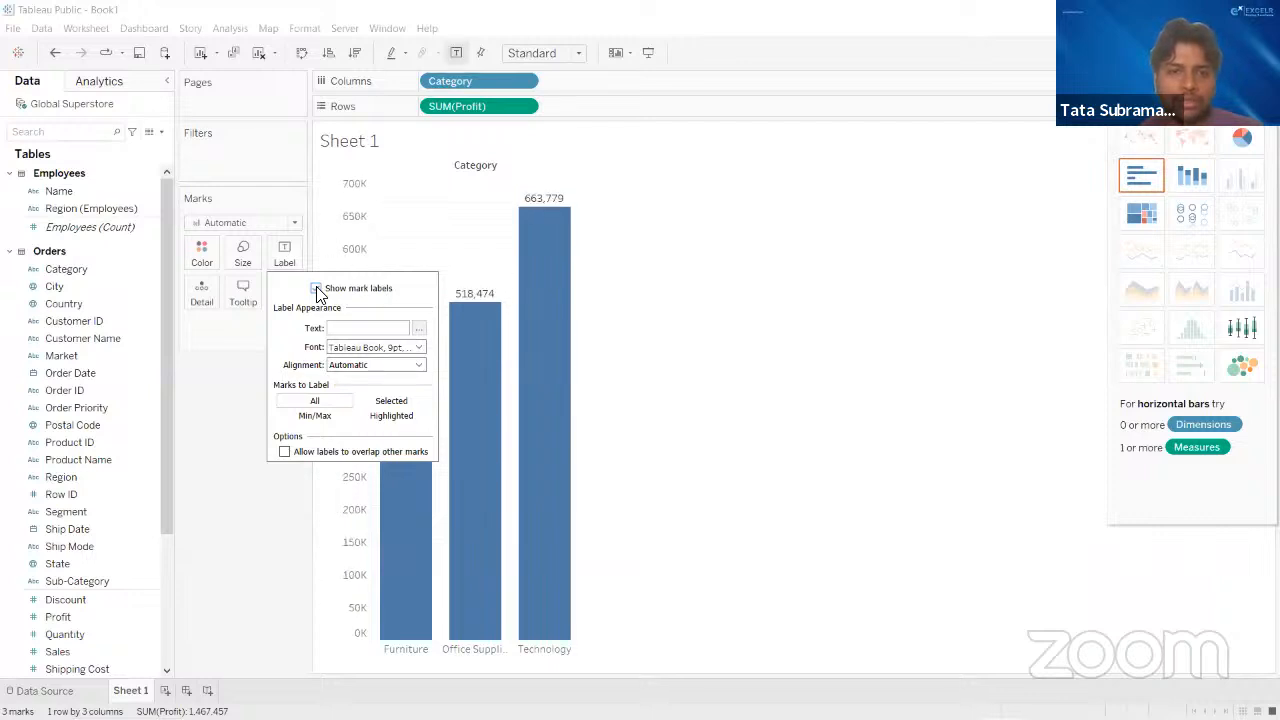
click(655, 314)
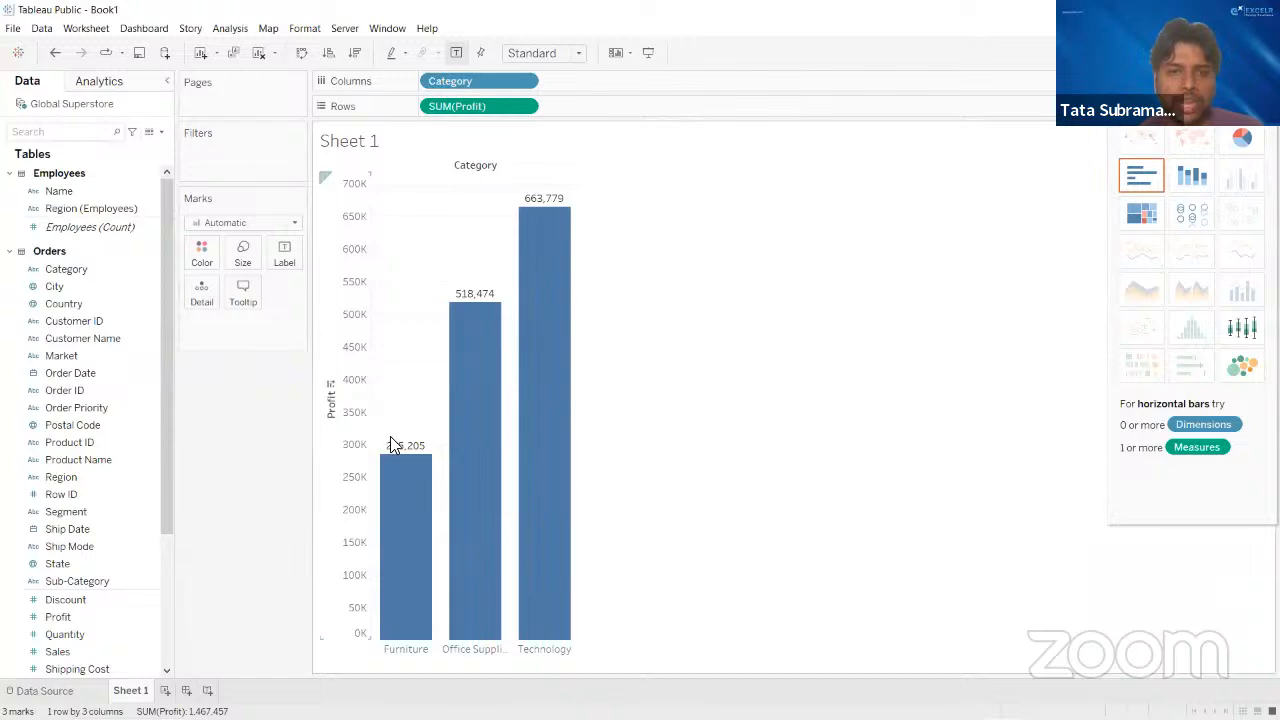
mouse_move(471, 341)
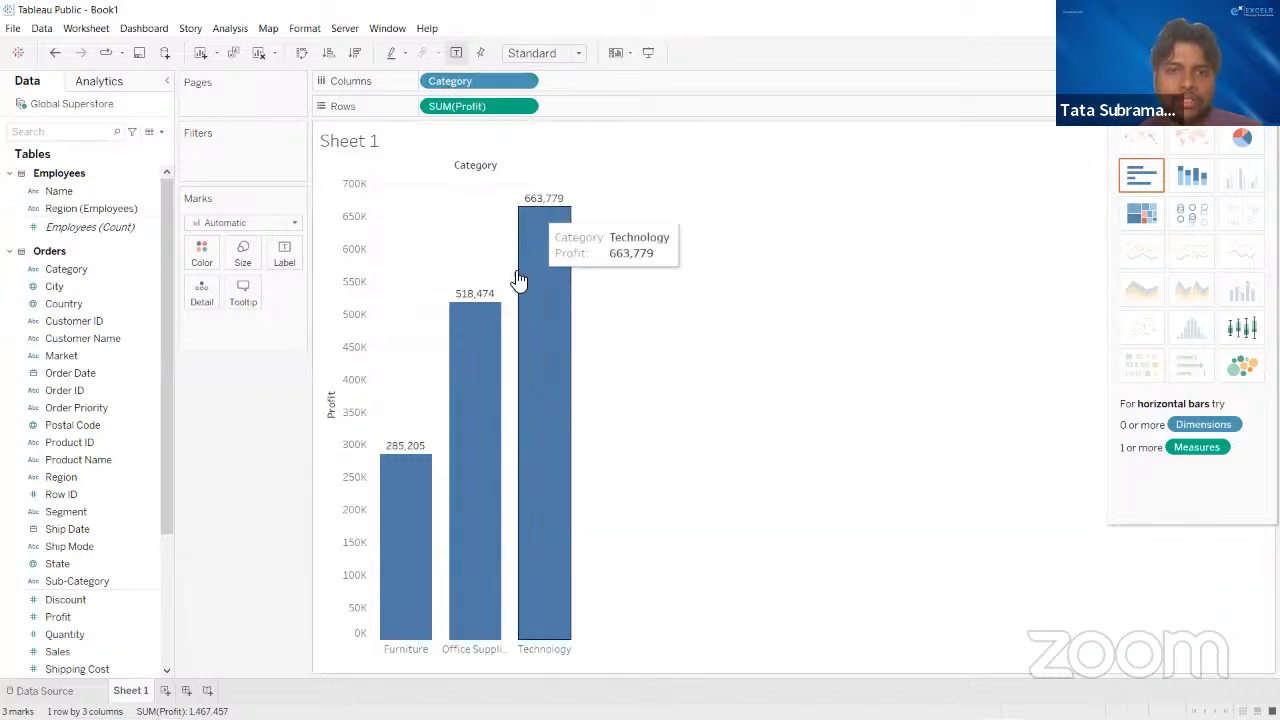
mouse_move(542, 205)
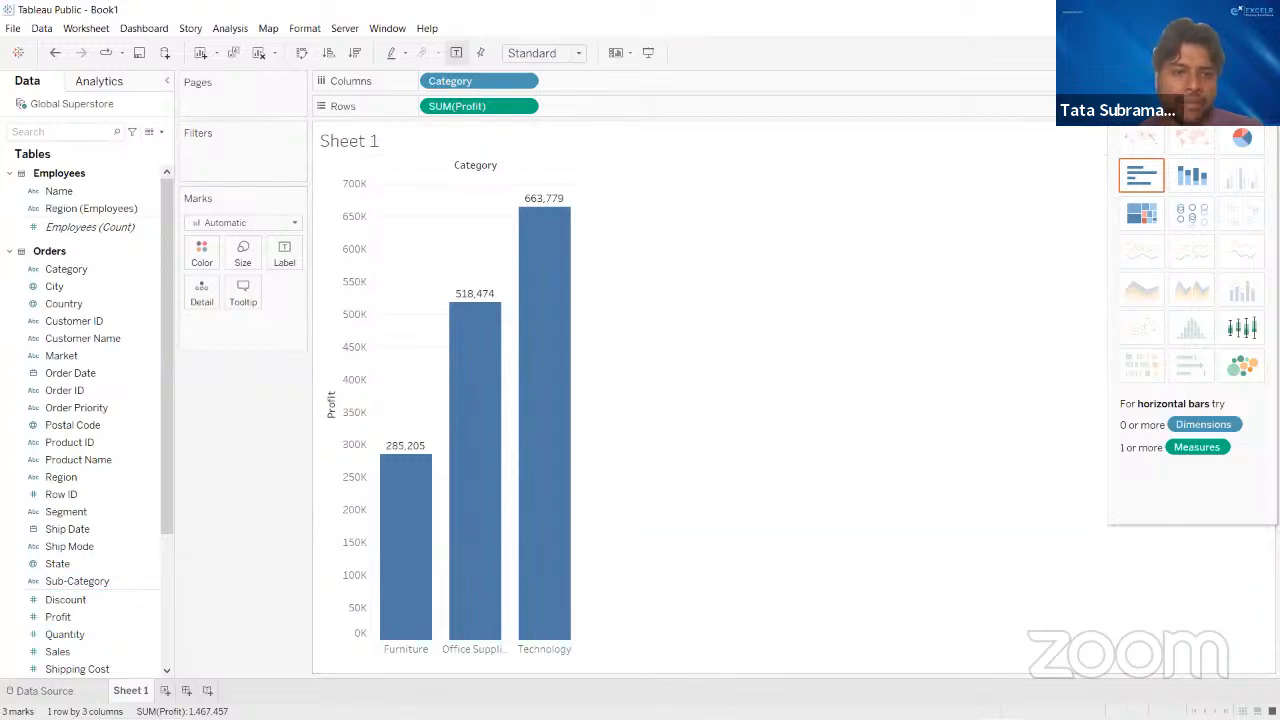
- Rename the Sheet 1 worksheet to Category profit
double_click(131, 691)
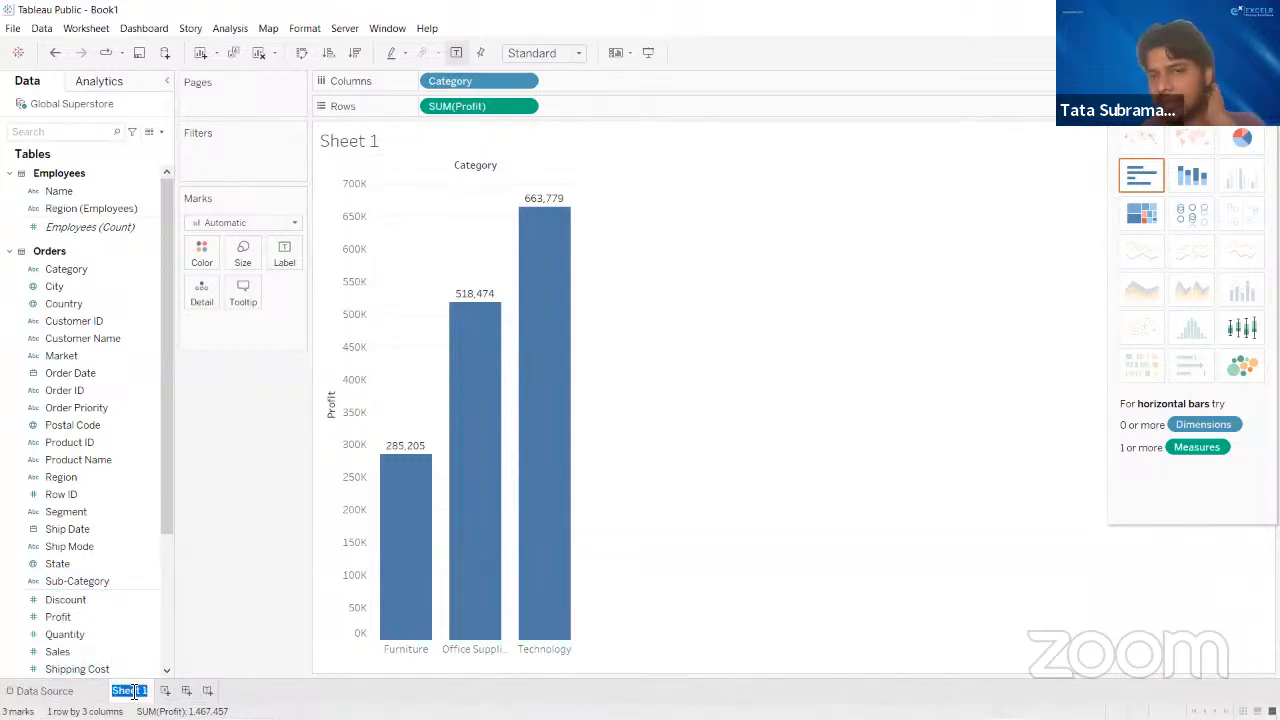
text(Cta)
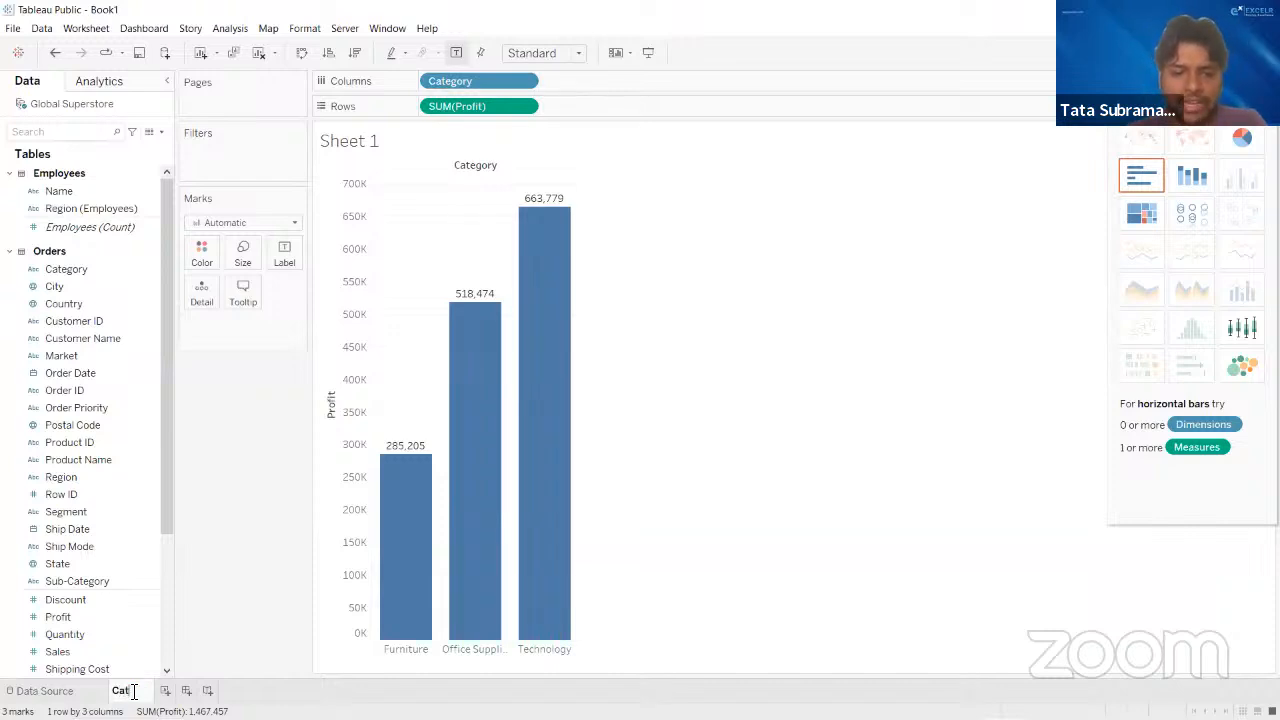
text(egory)
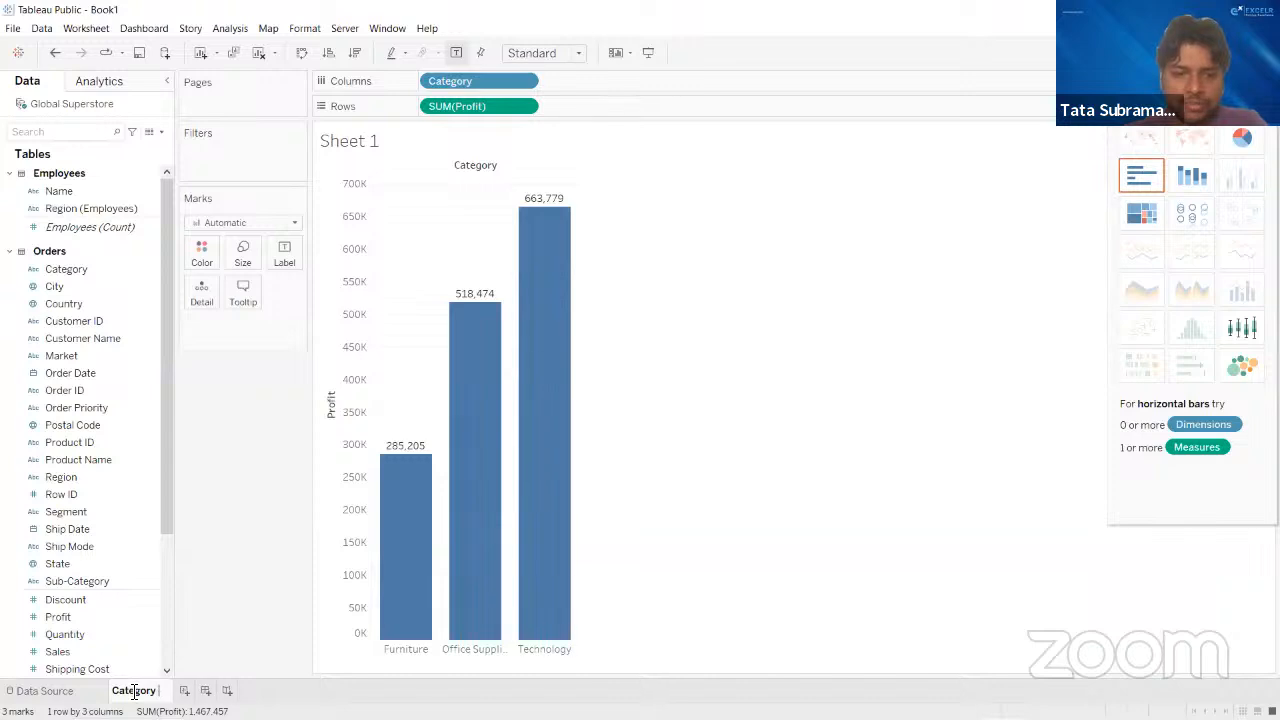
text( p)
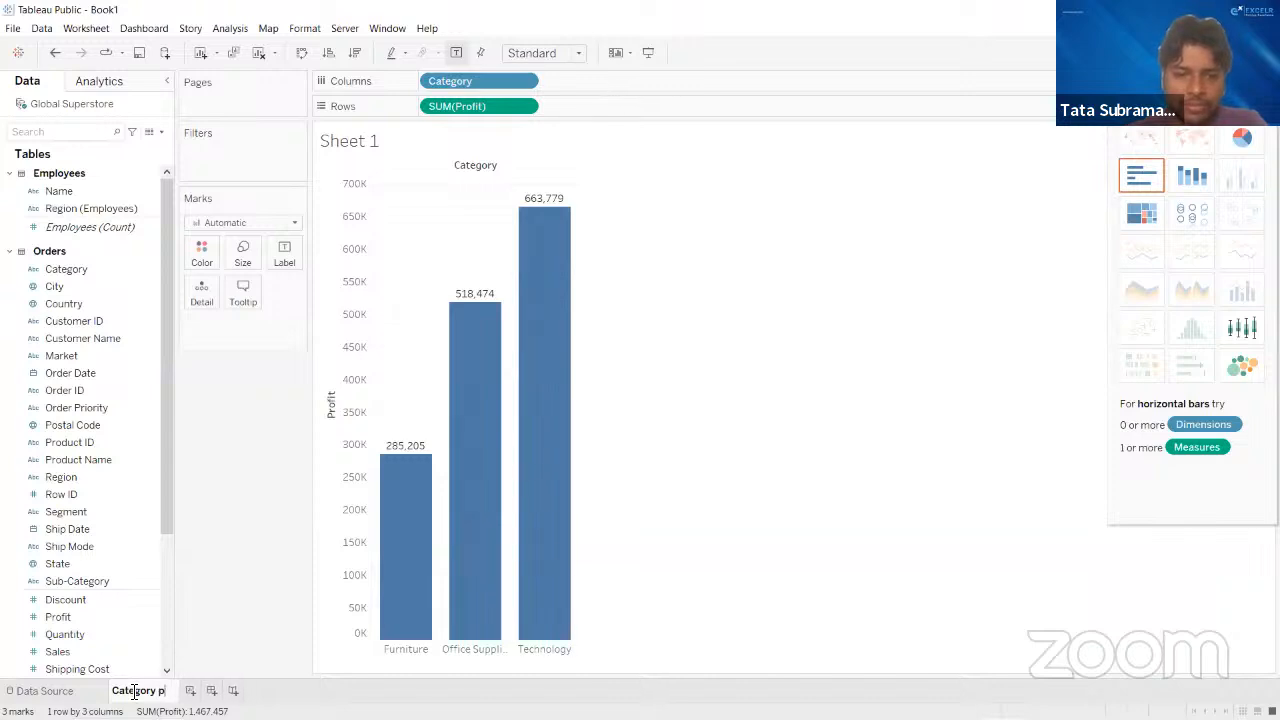
text(rofit)
key(Return)
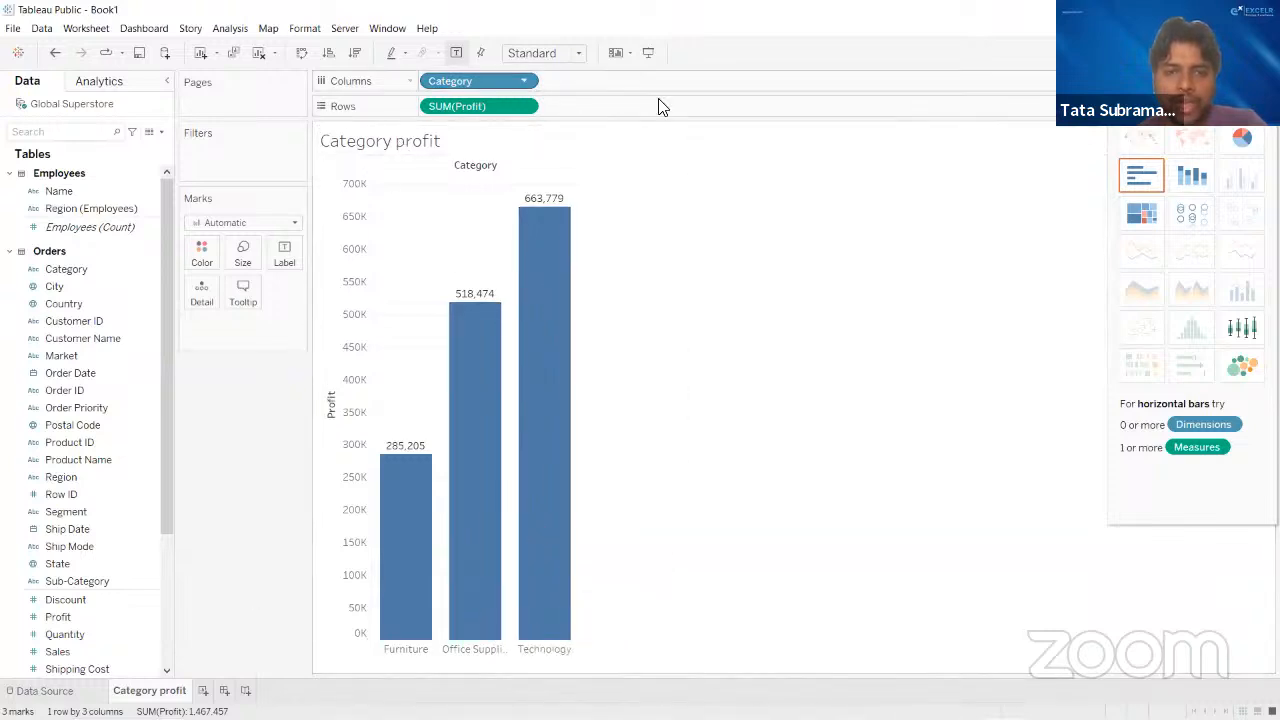
mouse_move(515, 250)
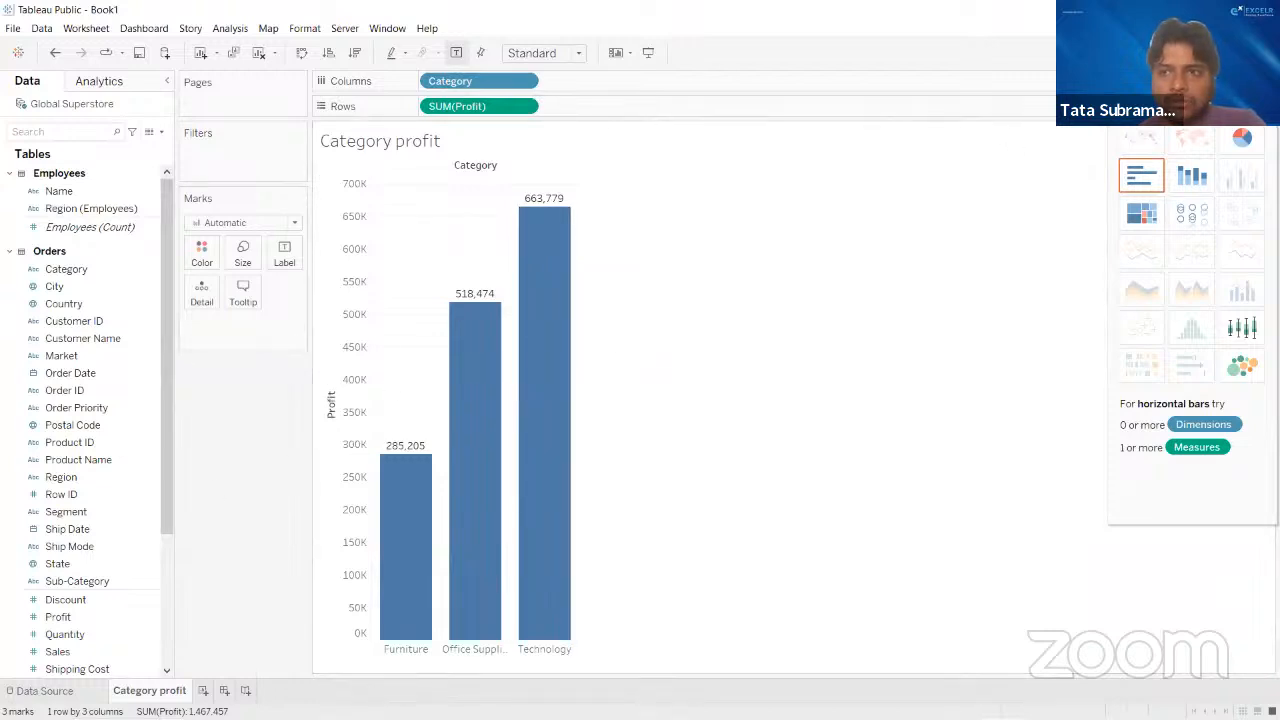
click(1239, 53)
click(1239, 53)
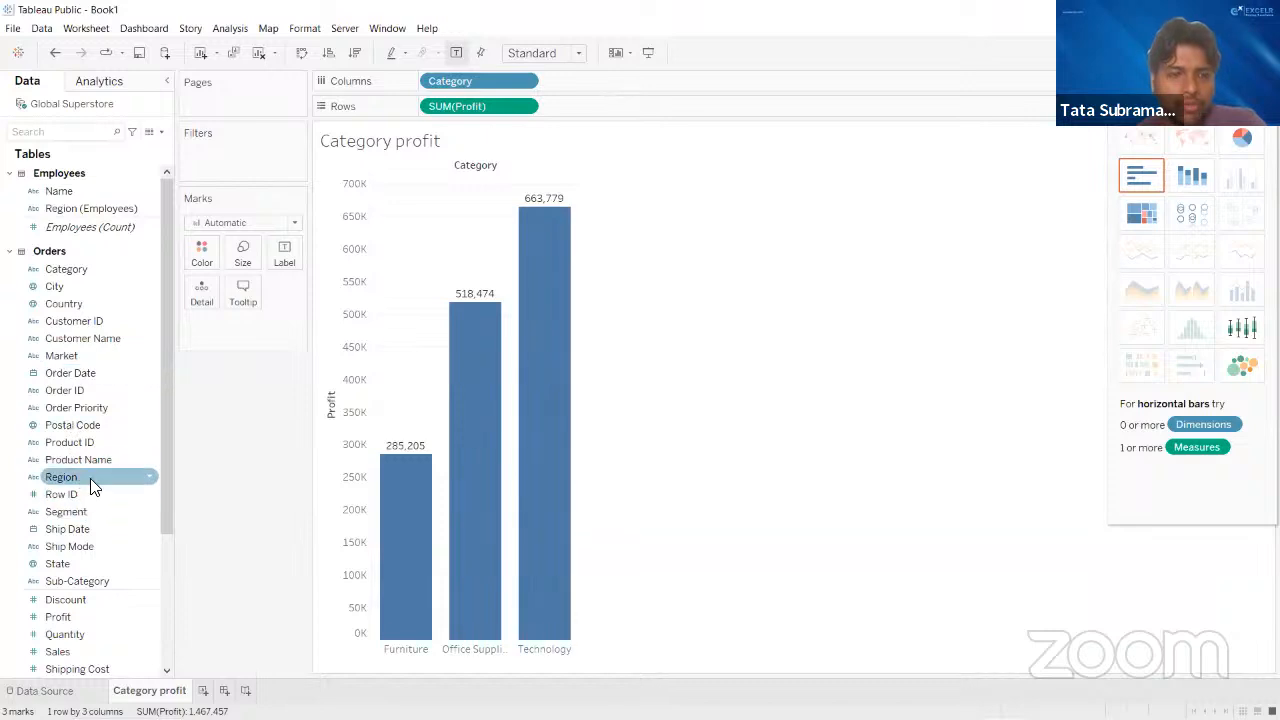
- Color the category profit bars by Ship Mode, found by searching "ship", and uncover the Ship Mode color legend
scroll(90, 478, down, 3)
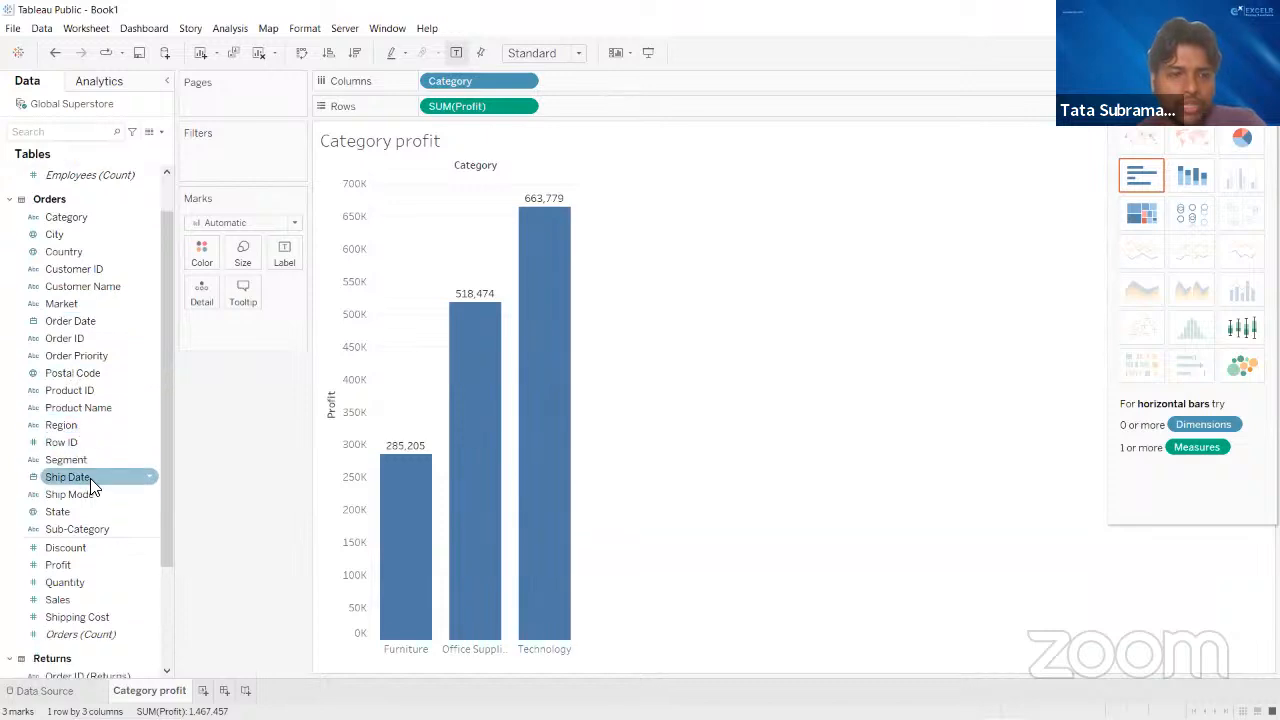
click(66, 132)
text(ship)
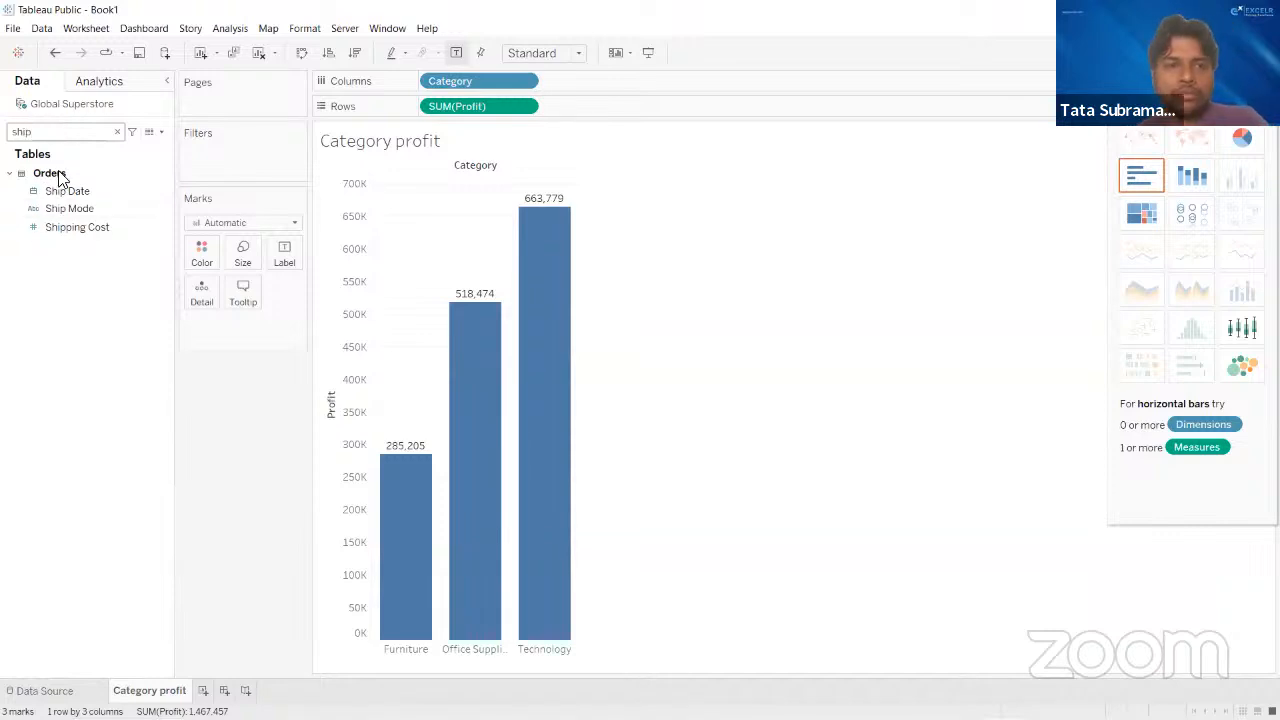
click(58, 224)
click(62, 212)
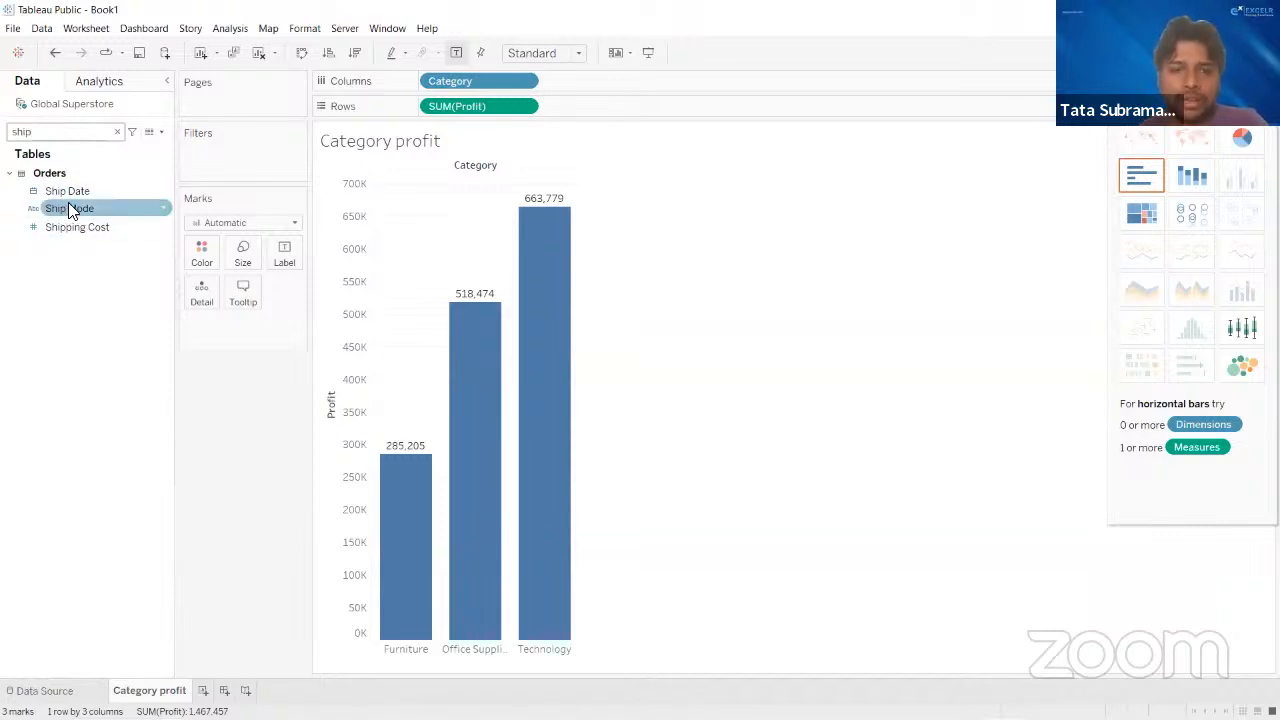
drag(69, 206, 198, 242)
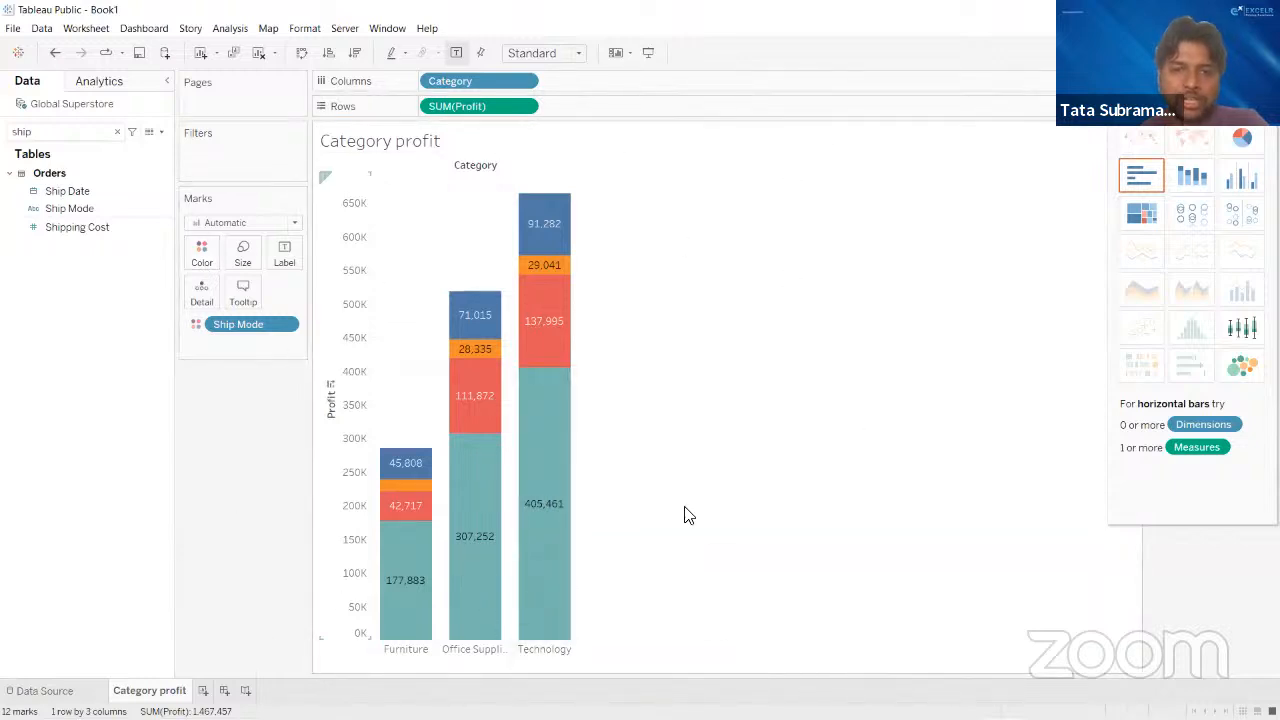
click(117, 131)
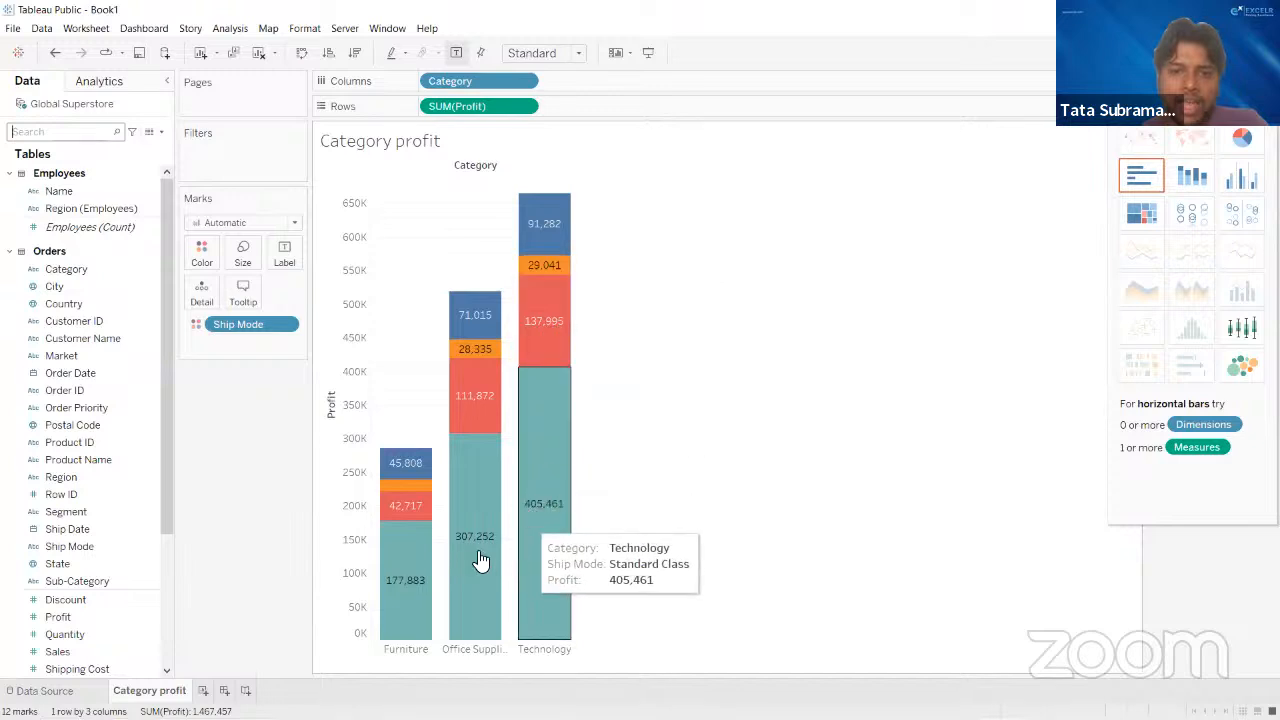
click(1241, 53)
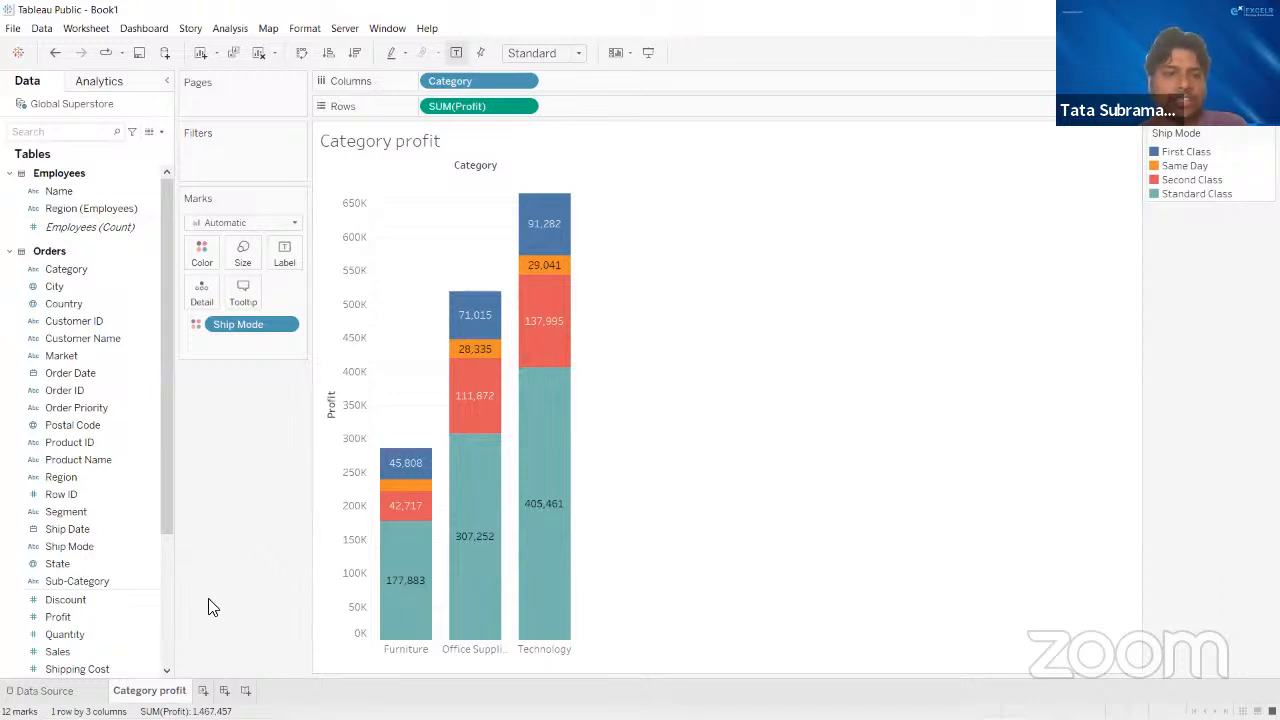
- Build a bar chart on a new worksheet, with Segment on Columns and the Sales field, found by searching "sales", on Rows
click(203, 691)
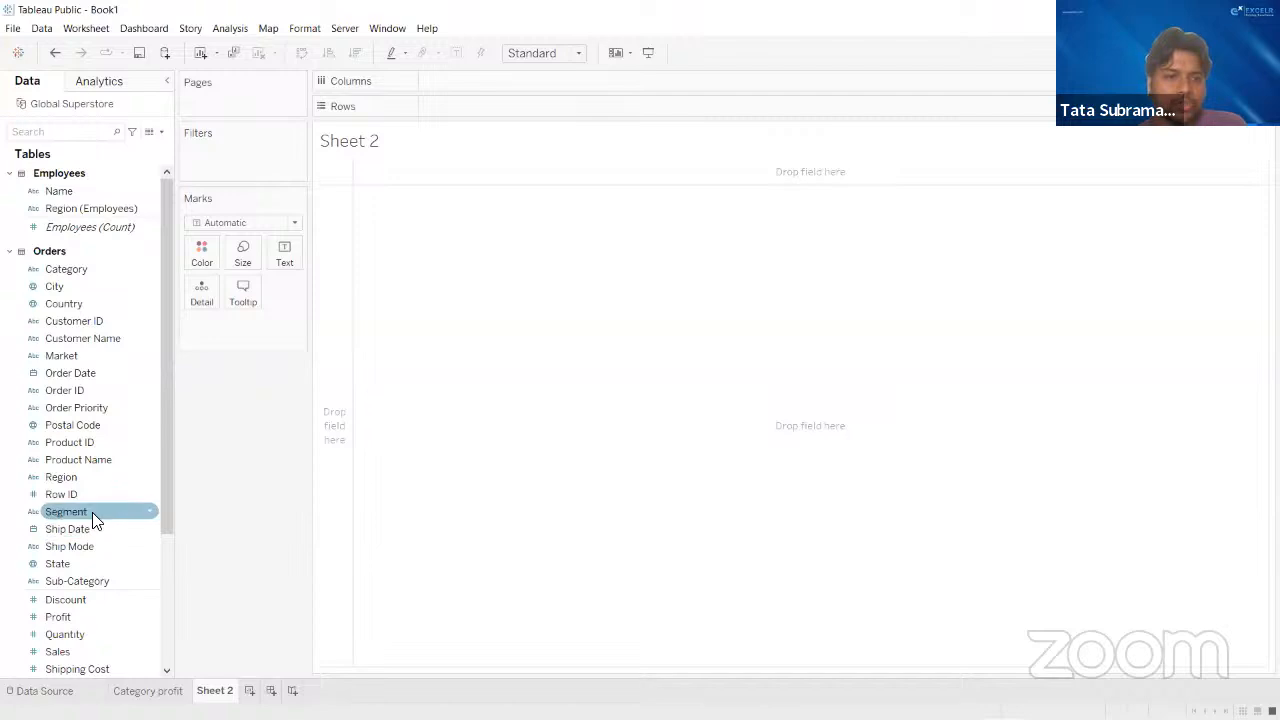
drag(92, 512, 474, 81)
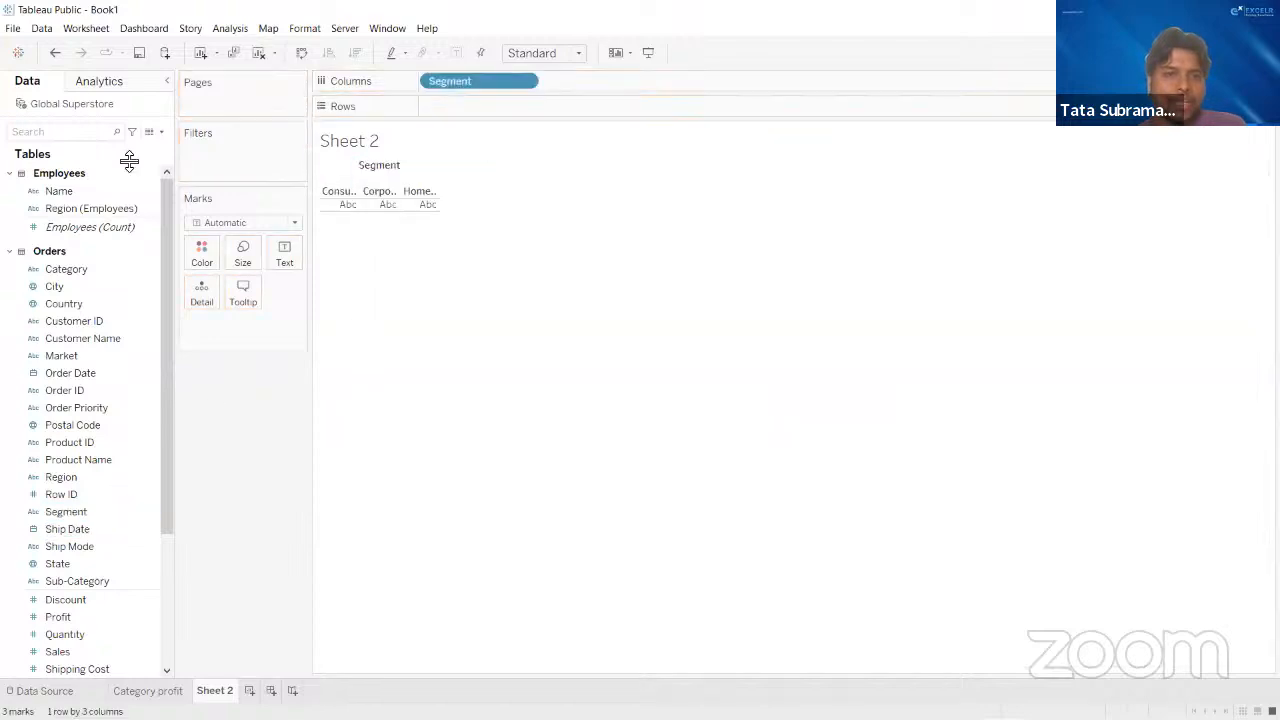
click(82, 132)
text(sales)
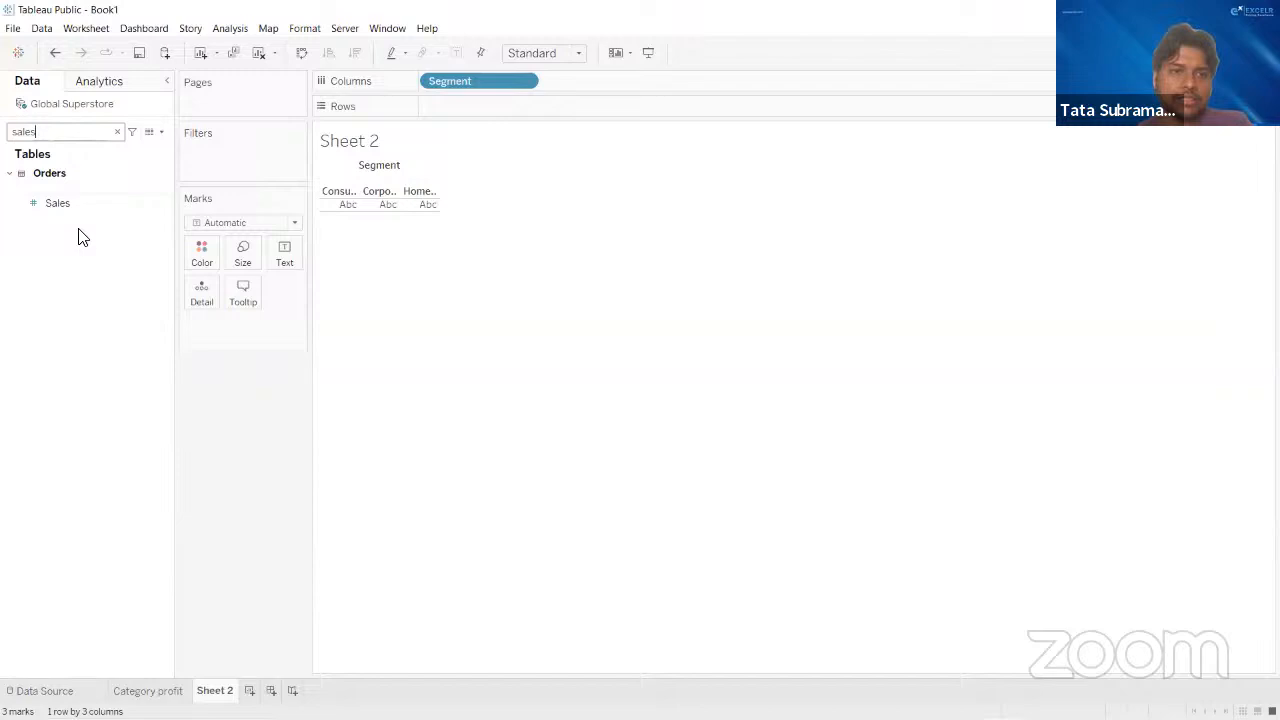
drag(80, 206, 467, 116)
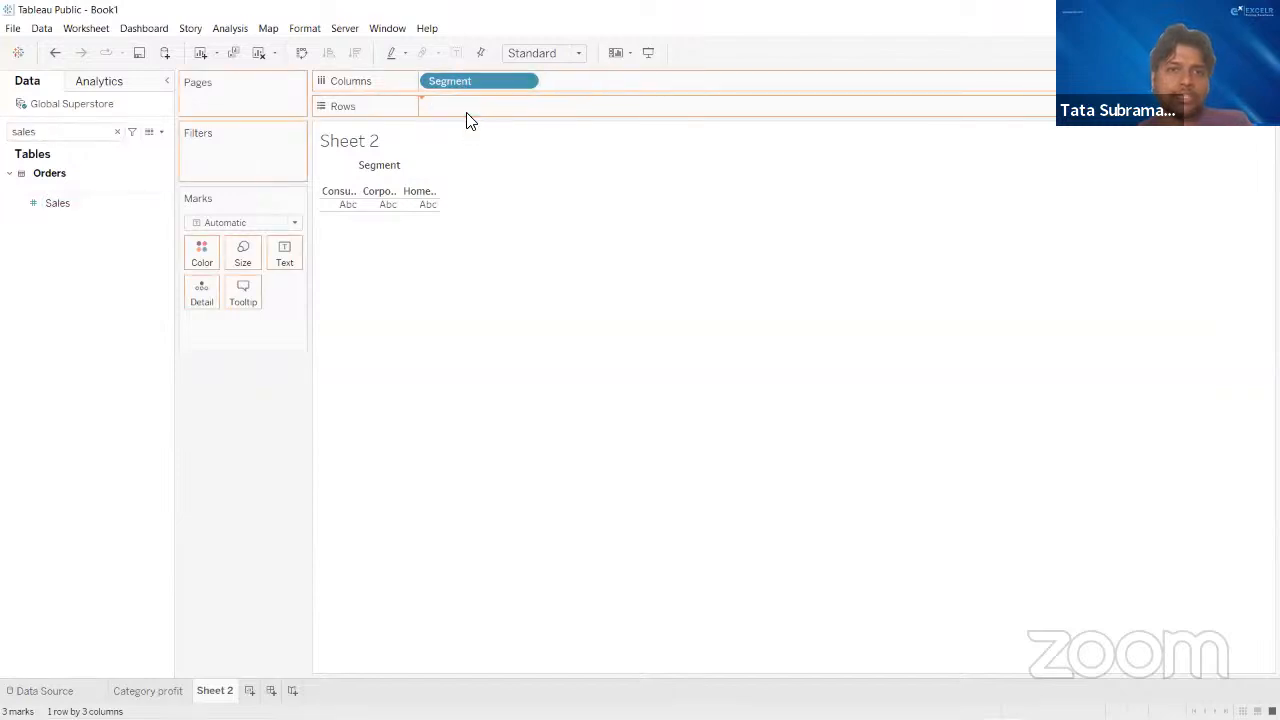
click(117, 131)
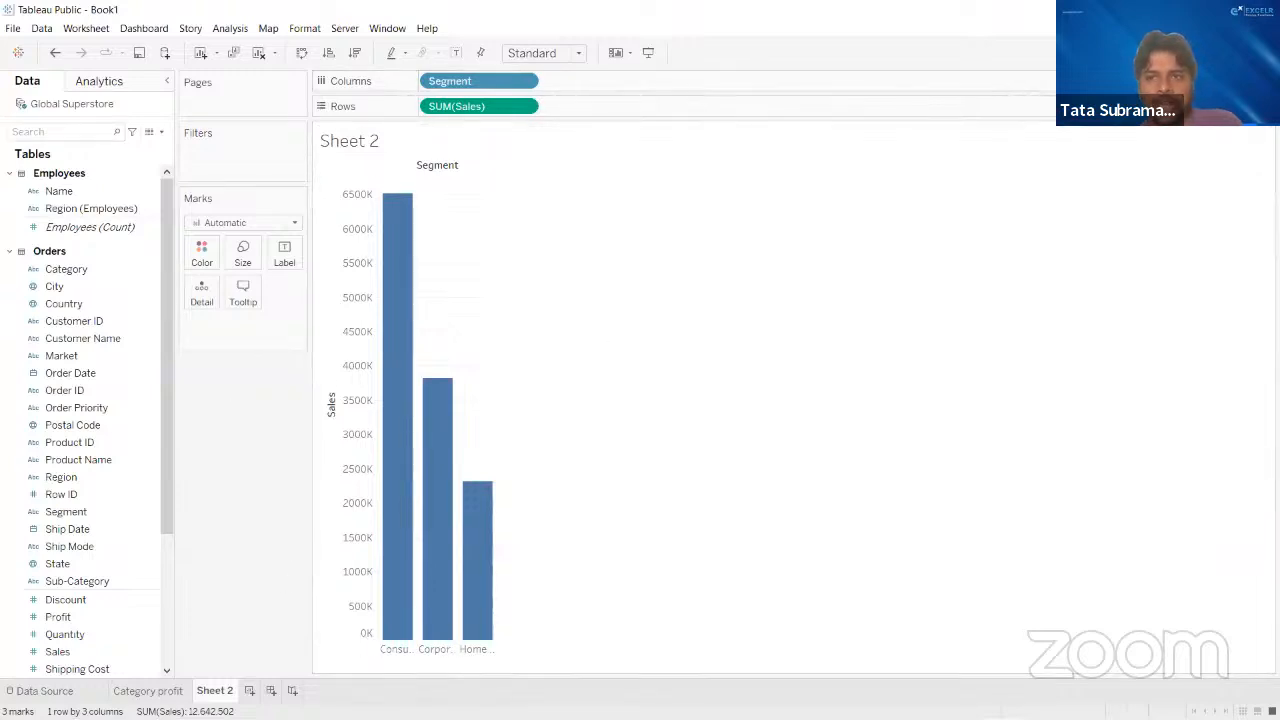
- Convert the bar chart of sales by segment into a pie chart
click(1235, 52)
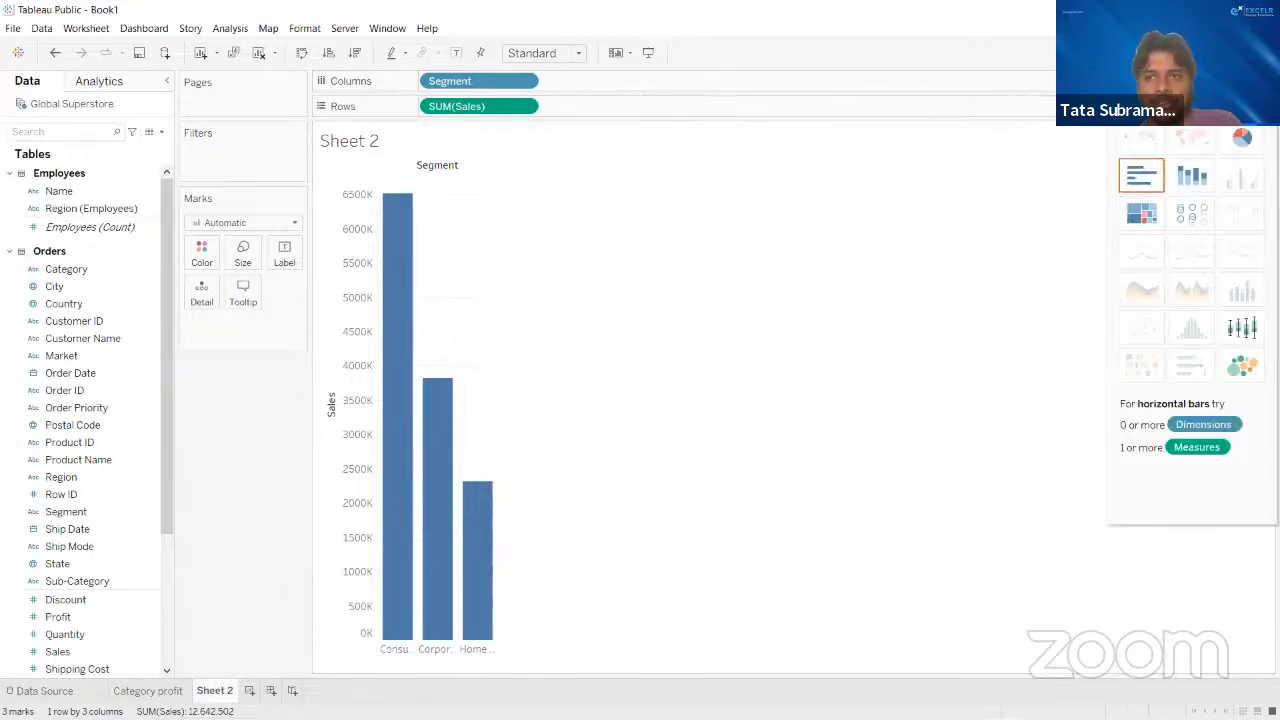
click(1242, 142)
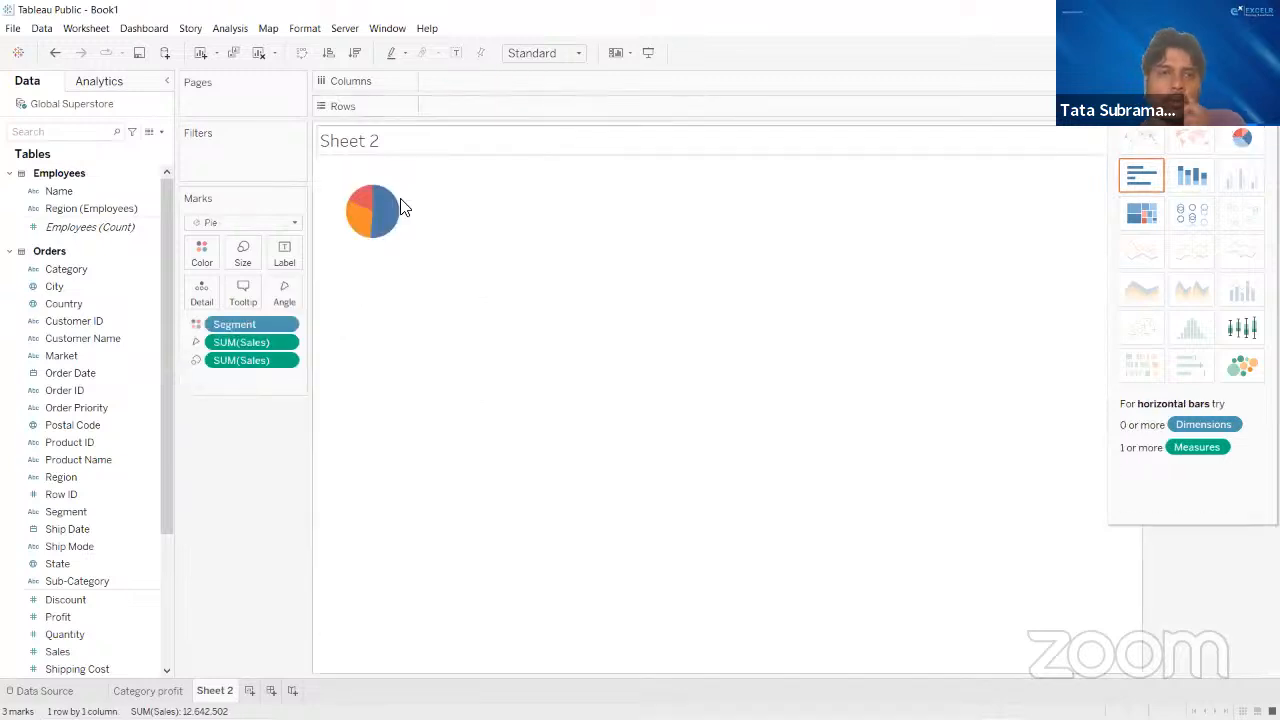
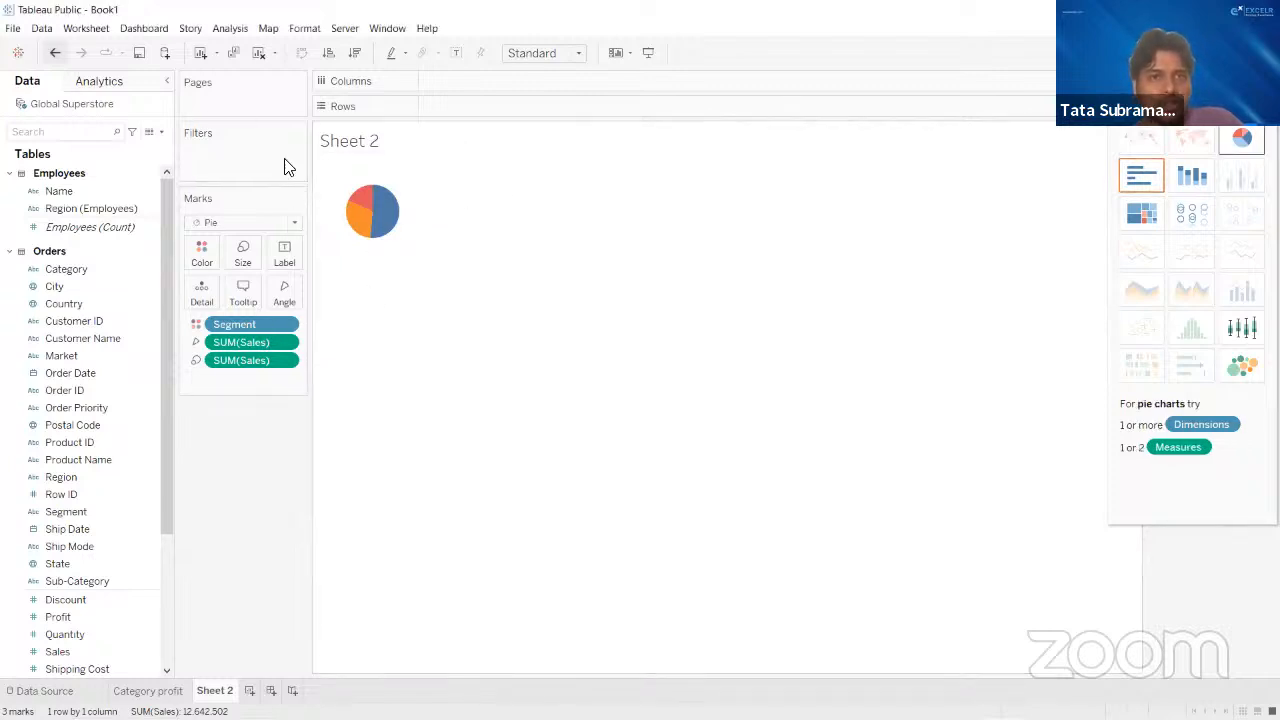
- Fit the pie chart to the Entire View and collapse the chart type suggestions to uncover the Segment legend
click(566, 60)
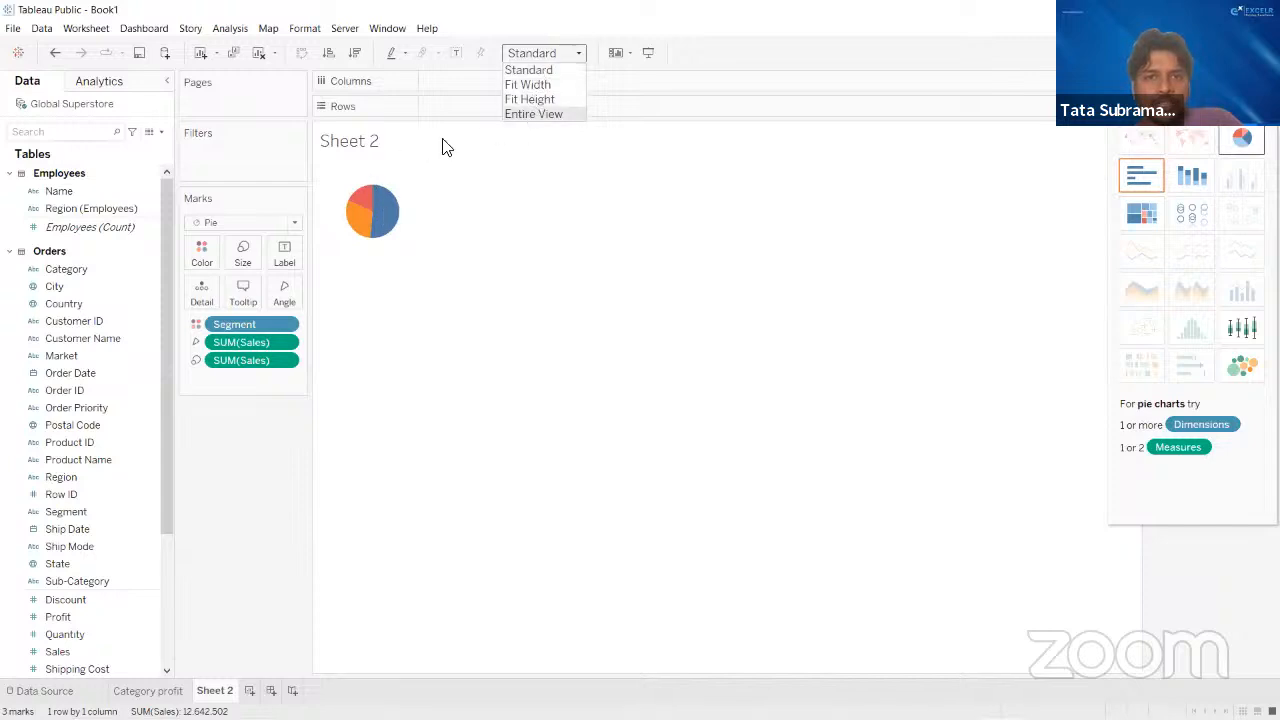
click(535, 114)
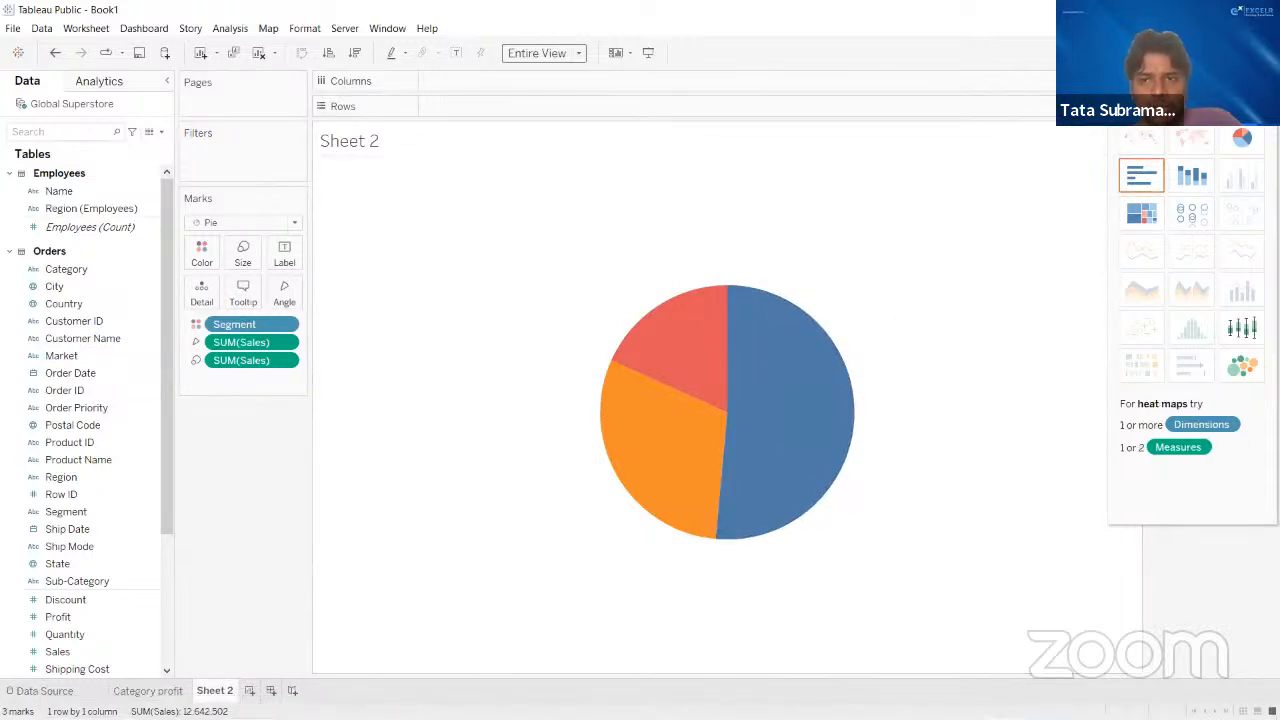
click(1243, 53)
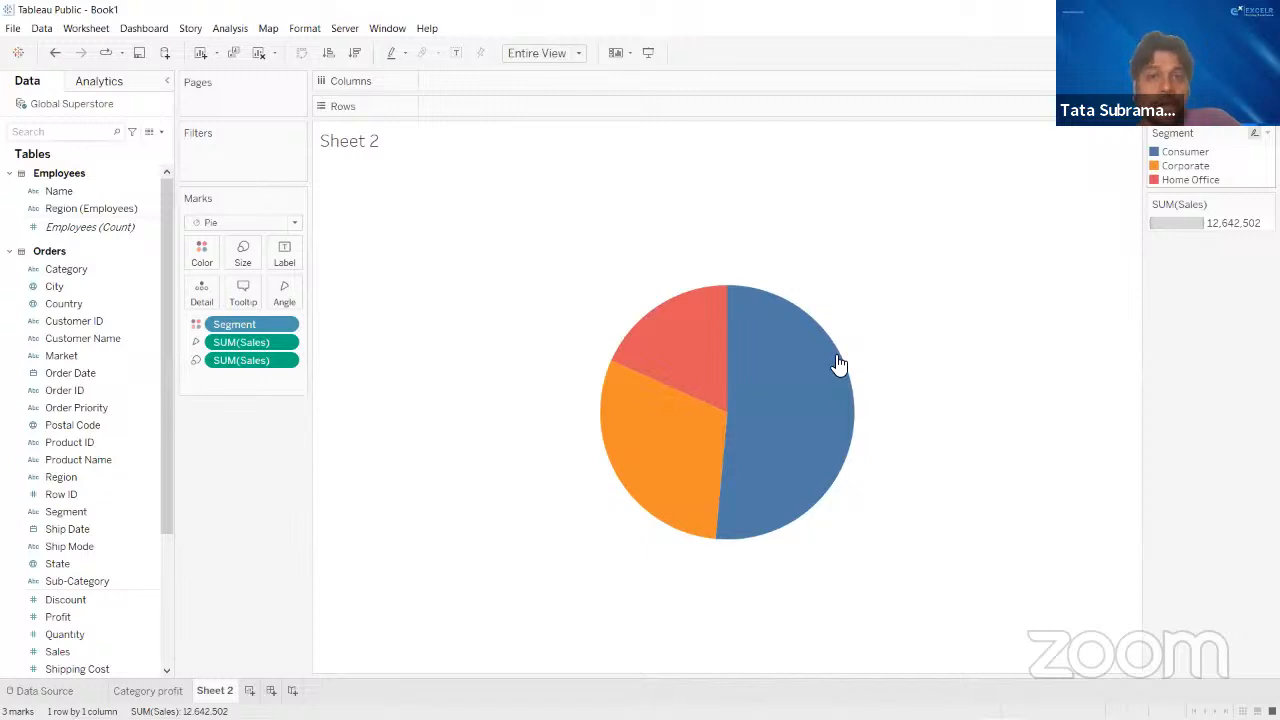
- Label the pie slices with their Sales values and Segment names, keeping mark labels shown
mouse_move(798, 452)
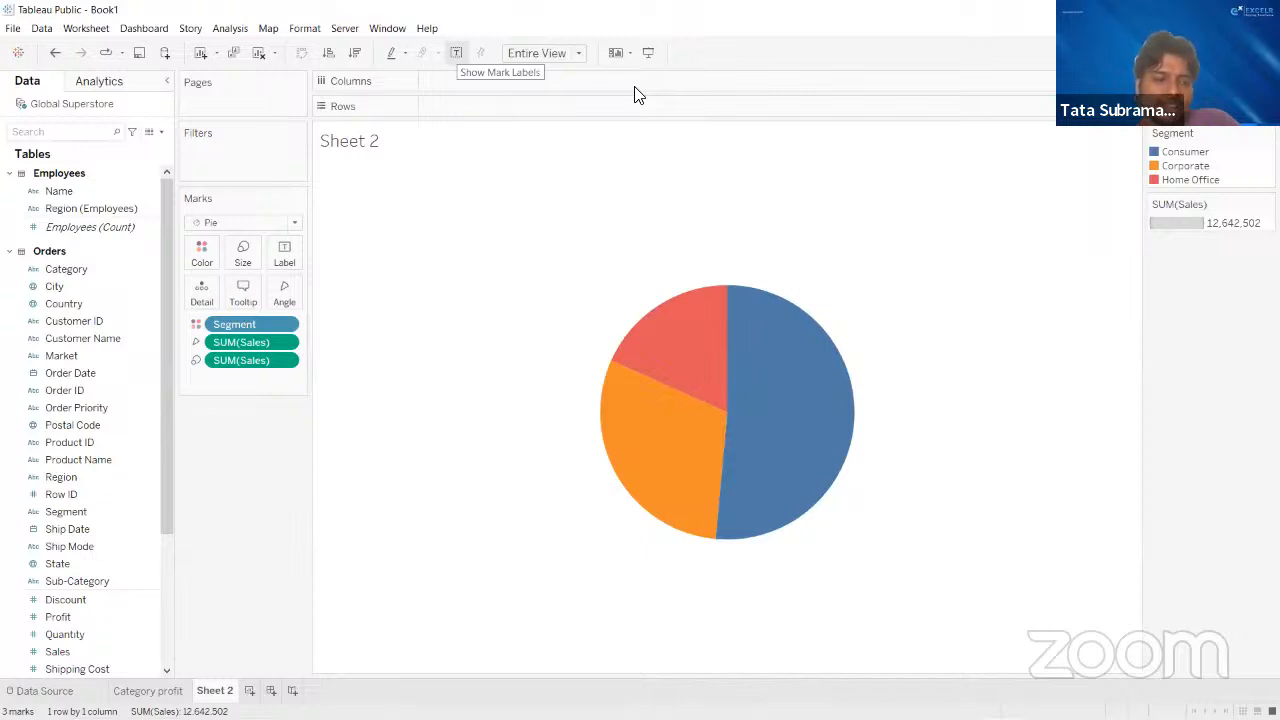
click(60, 616)
drag(92, 651, 283, 254)
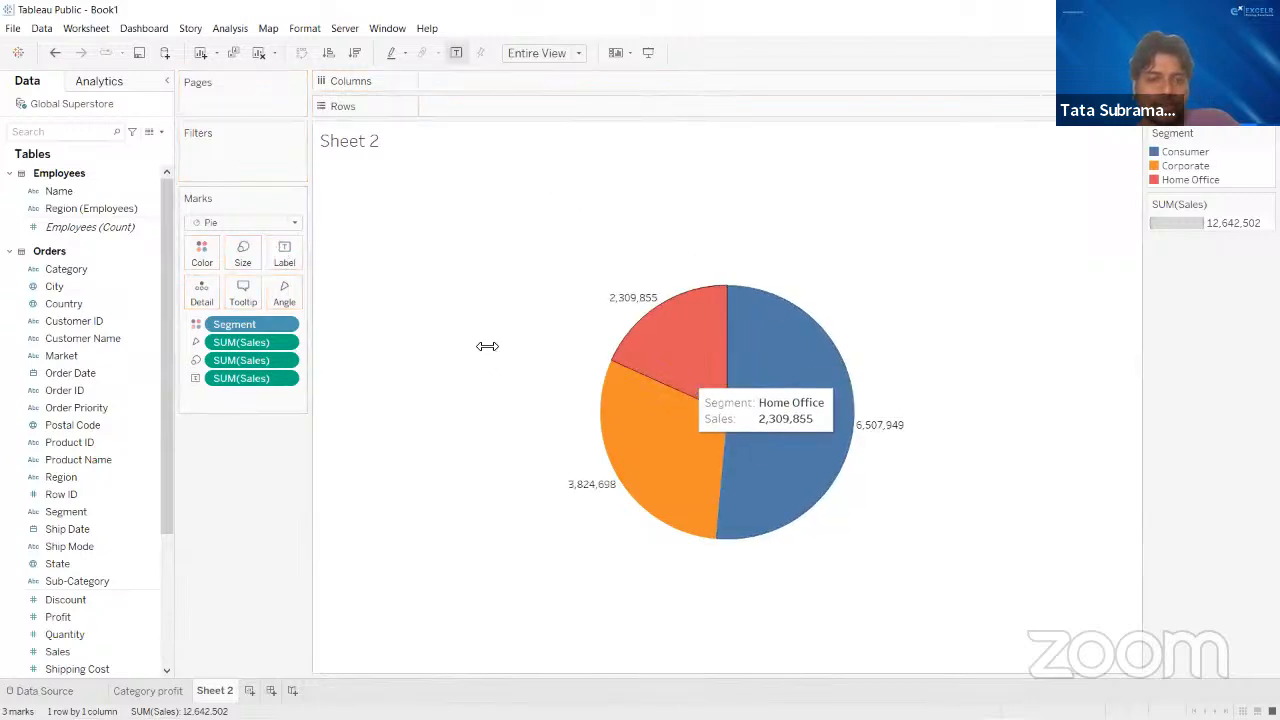
click(60, 617)
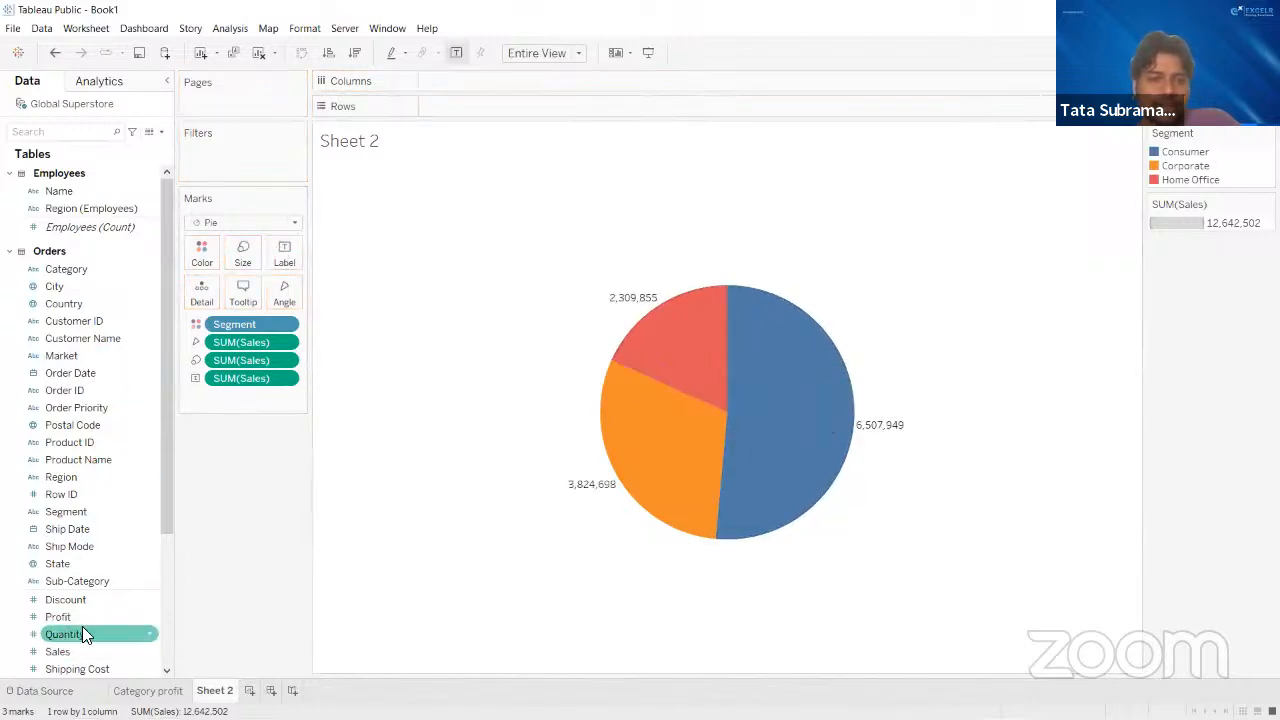
drag(96, 512, 286, 250)
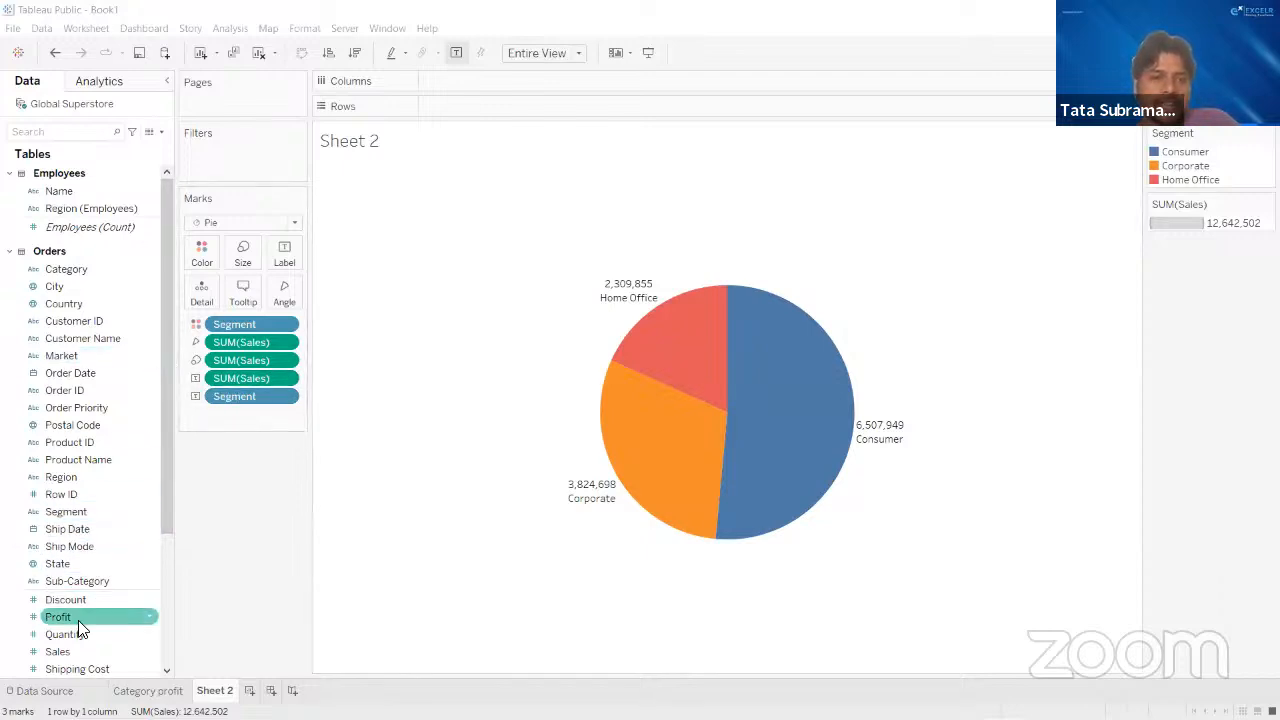
drag(76, 651, 20, 636)
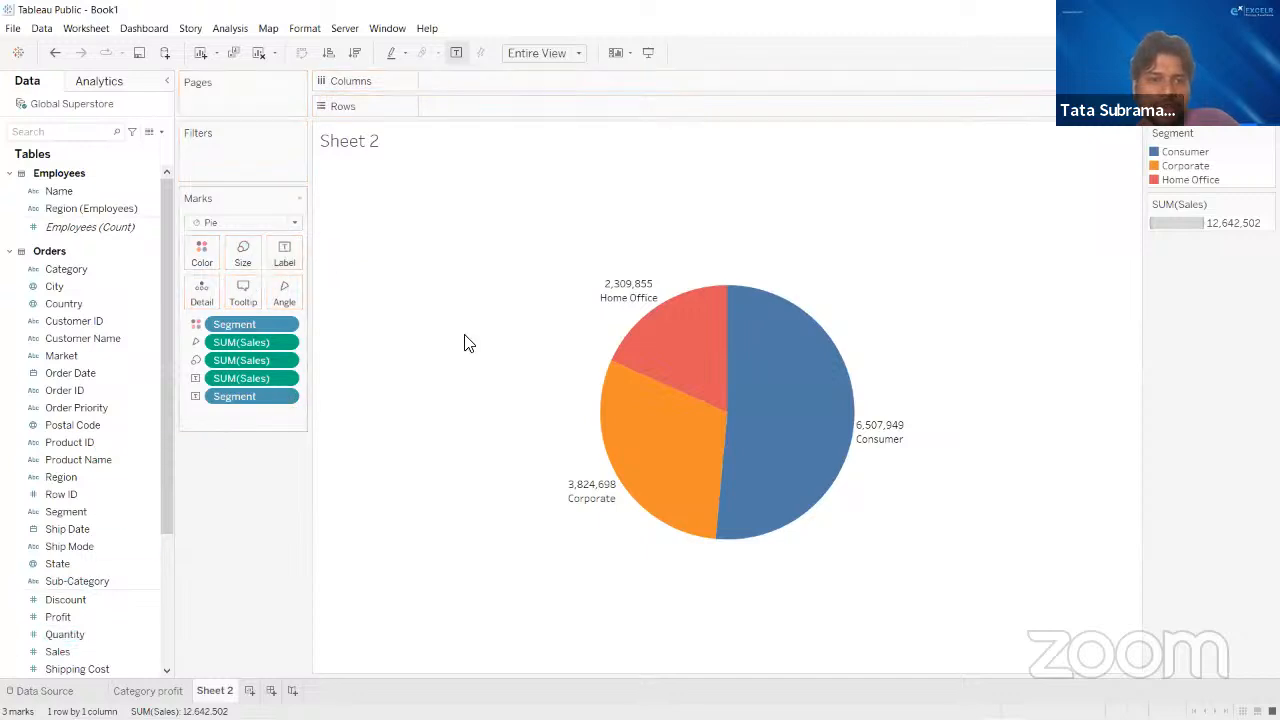
mouse_move(899, 432)
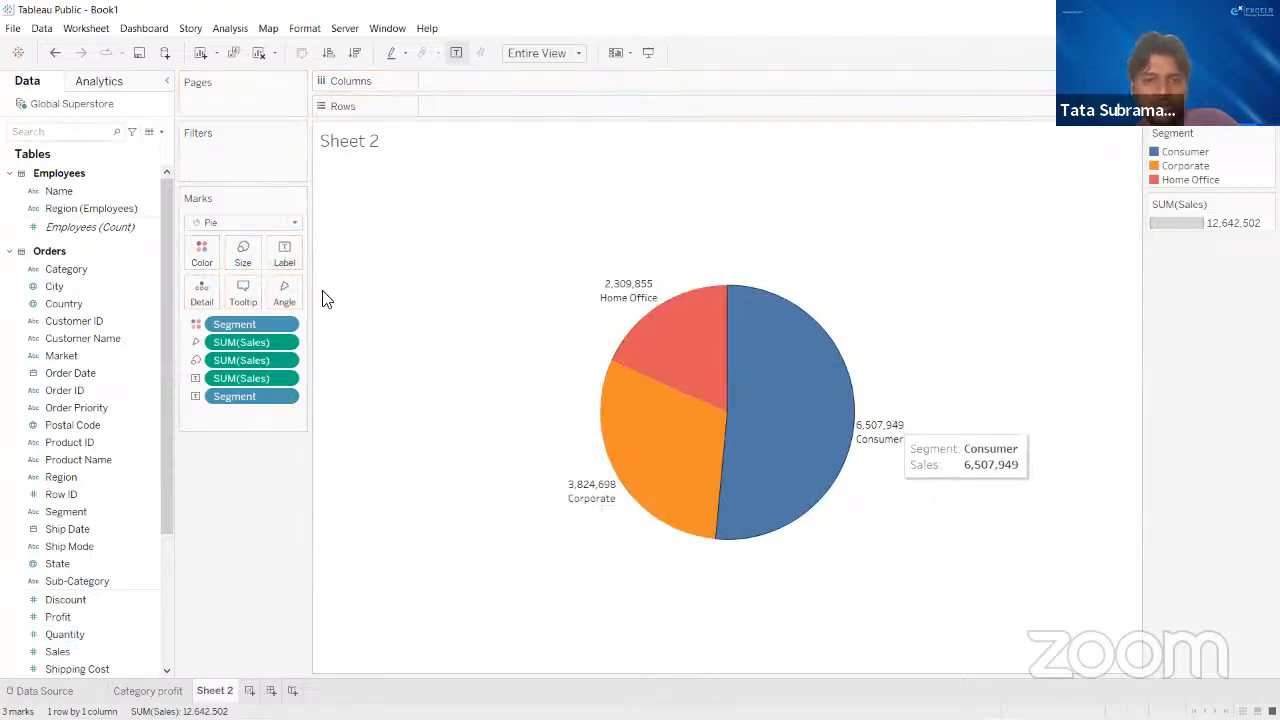
mouse_move(633, 512)
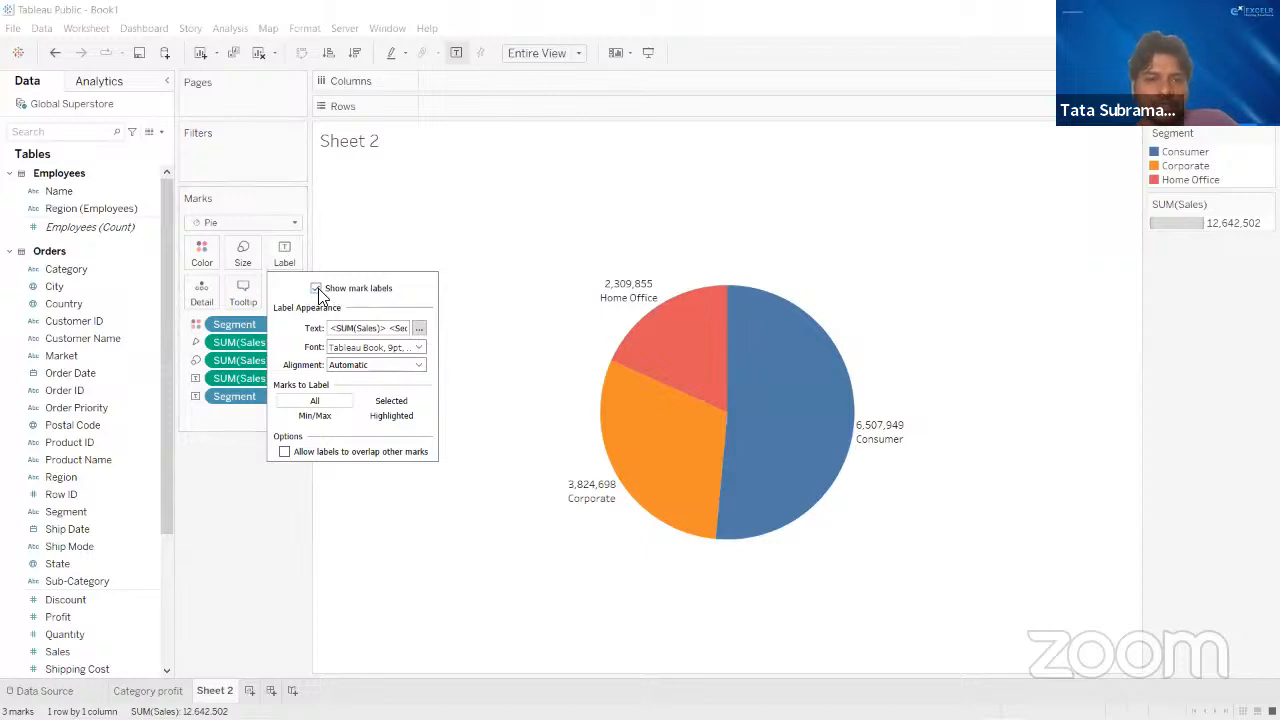
click(369, 252)
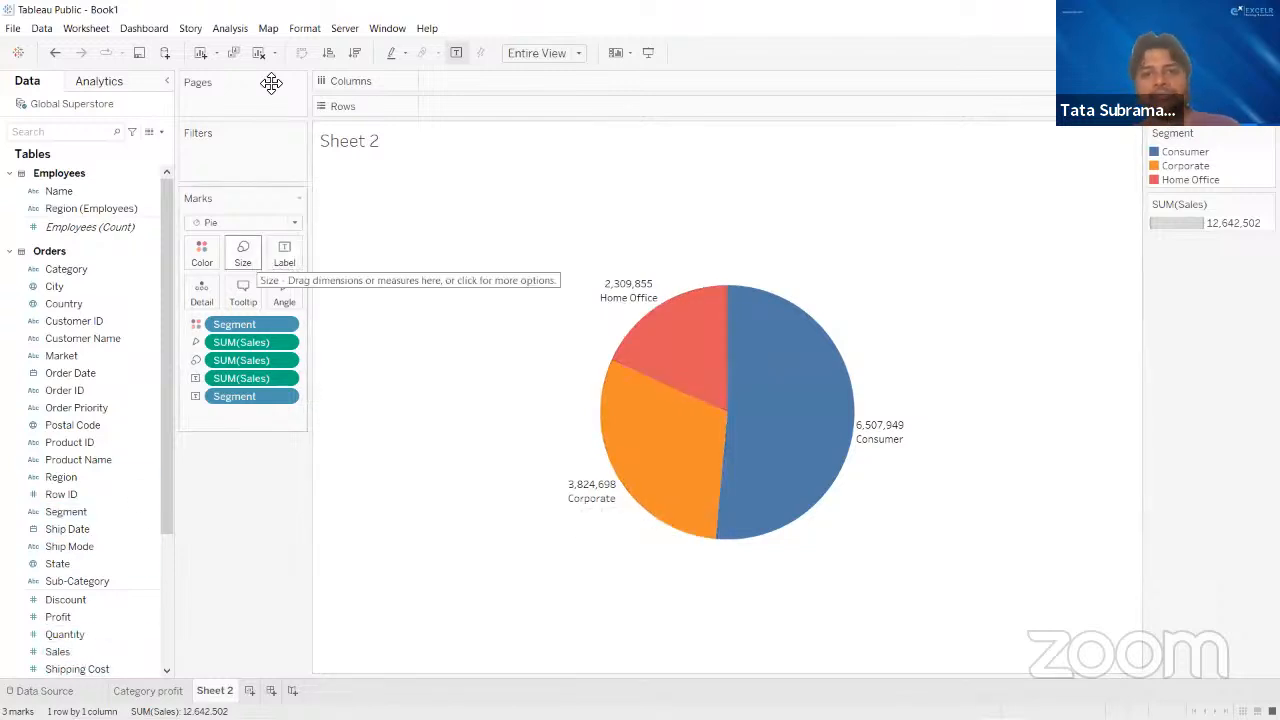
- Rename the Sheet 2 worksheet to Segment wise sales
double_click(360, 146)
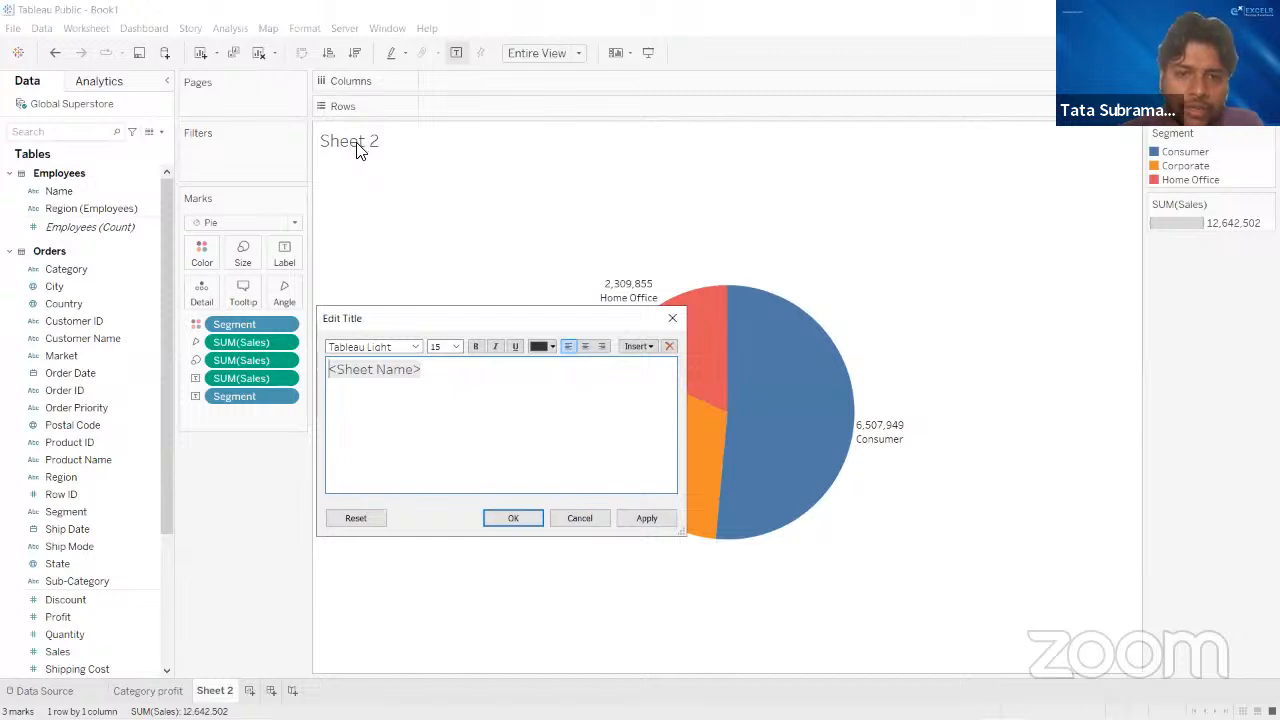
click(672, 318)
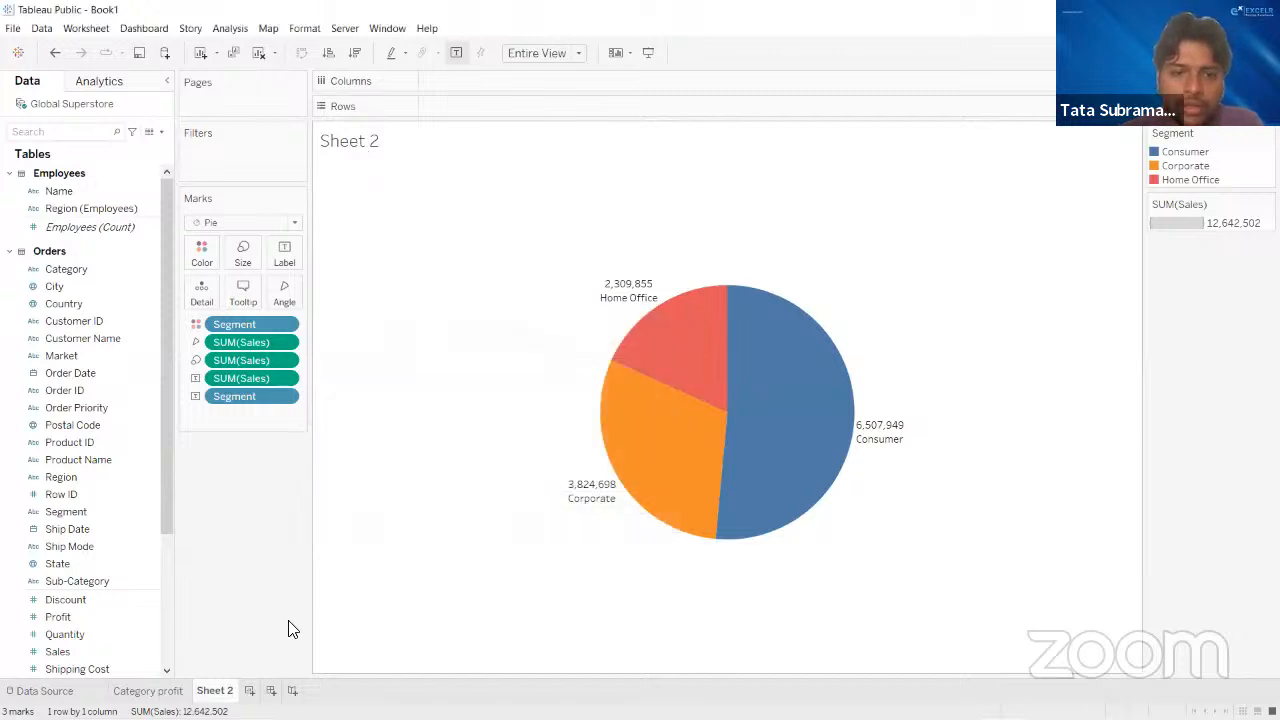
double_click(218, 692)
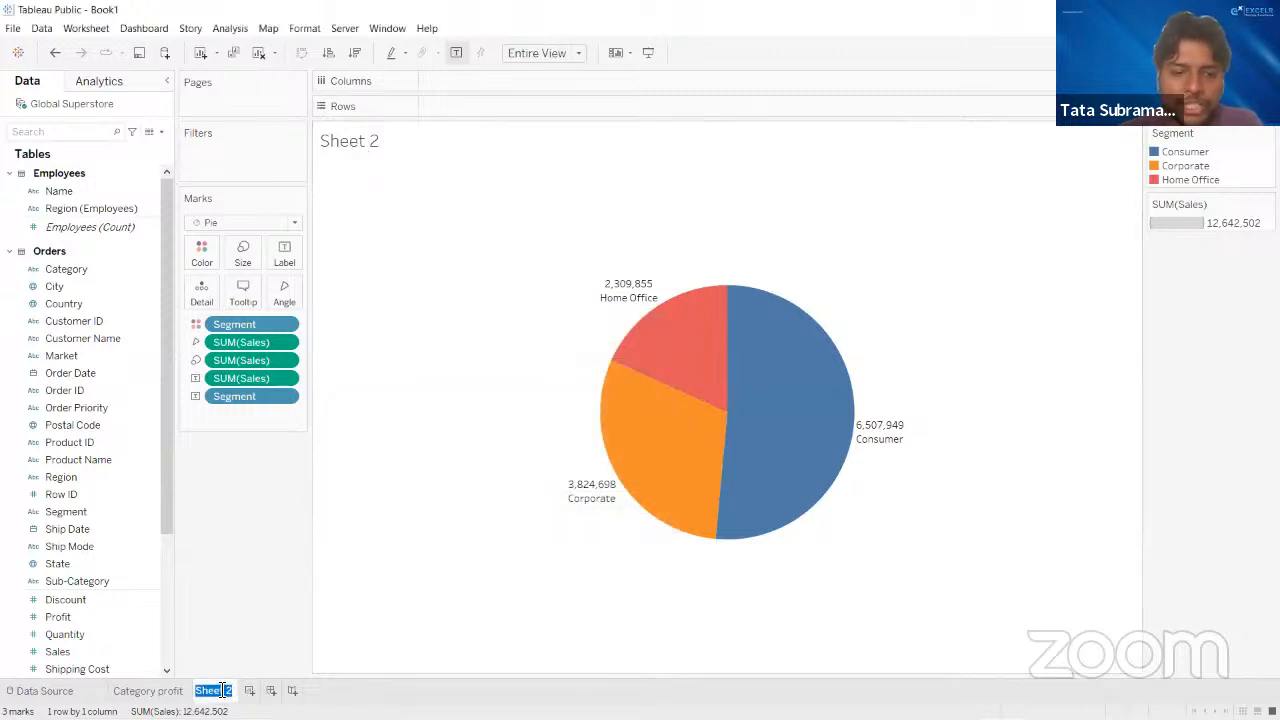
text(Segm)
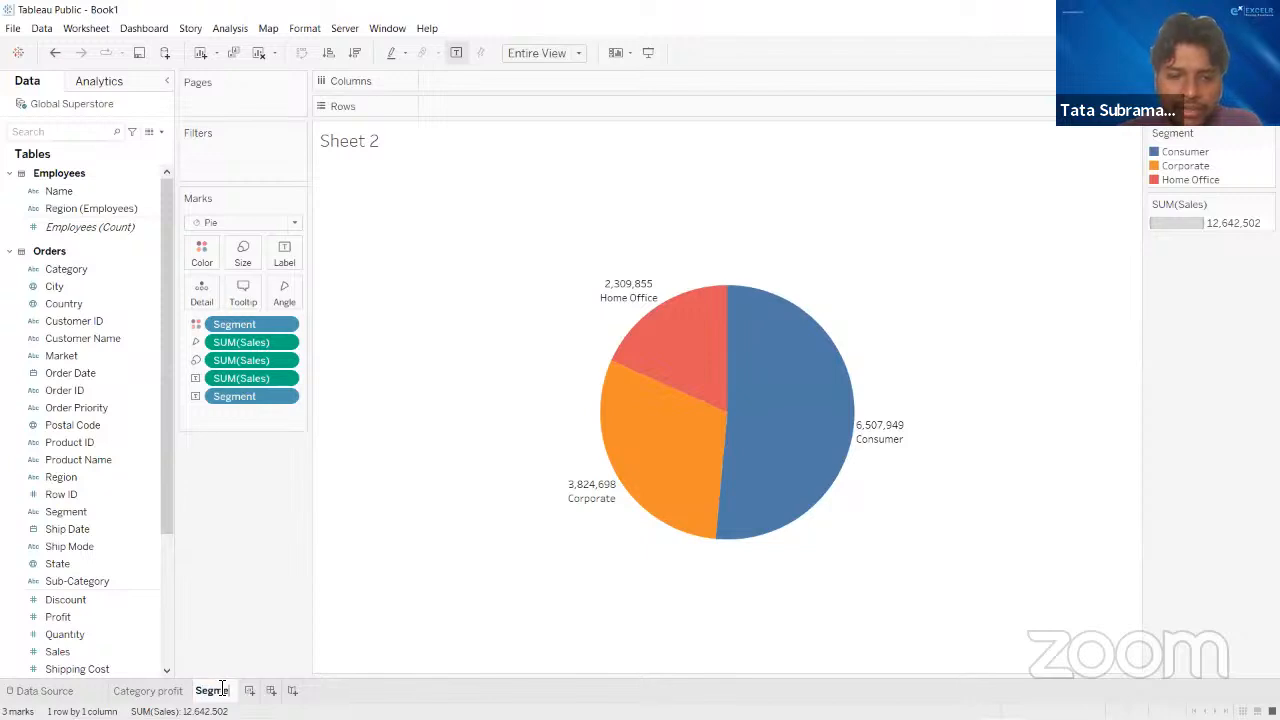
text(ent wise sales)
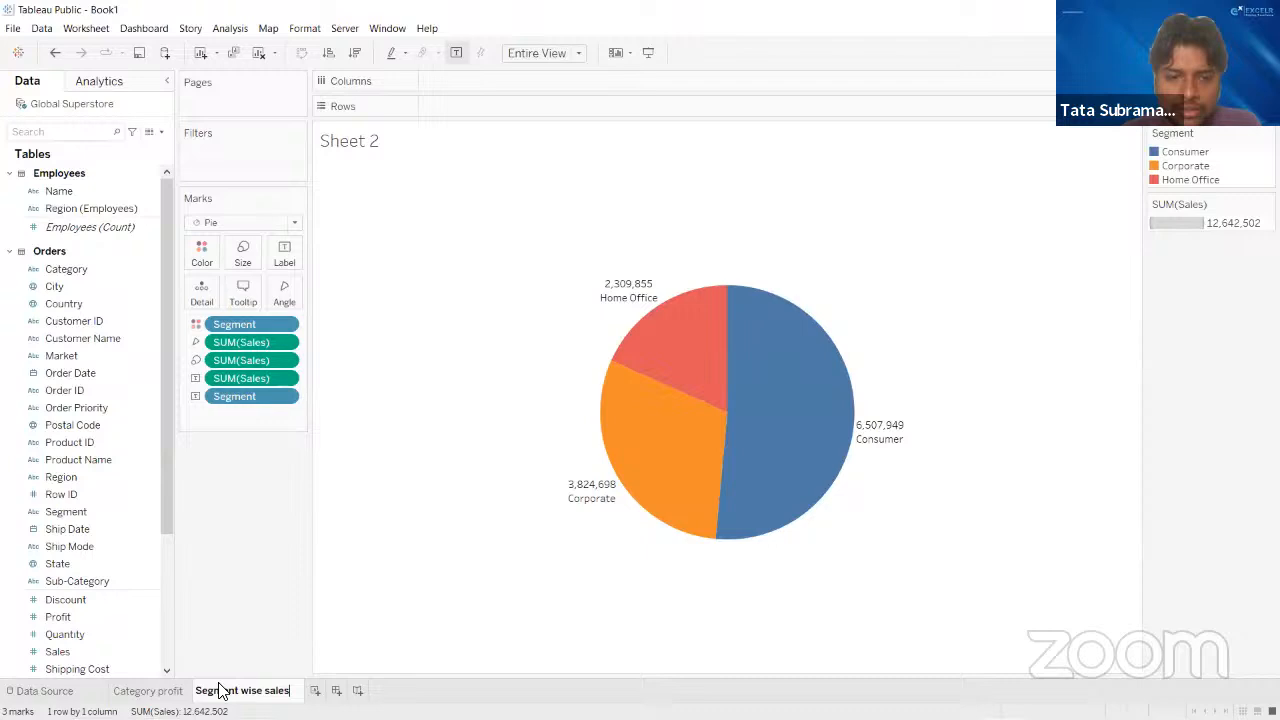
key(Return)
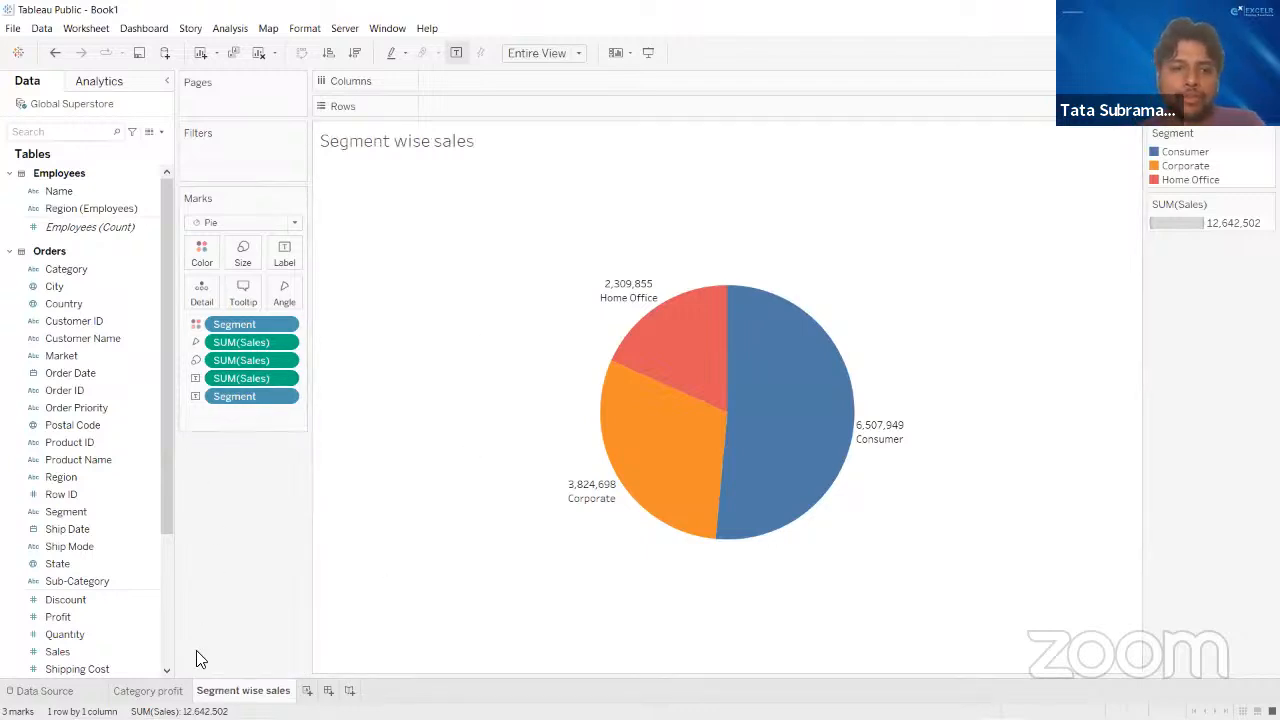
- Hide the SUM(Sales) size legend card on the Segment wise sales worksheet
click(148, 691)
click(248, 690)
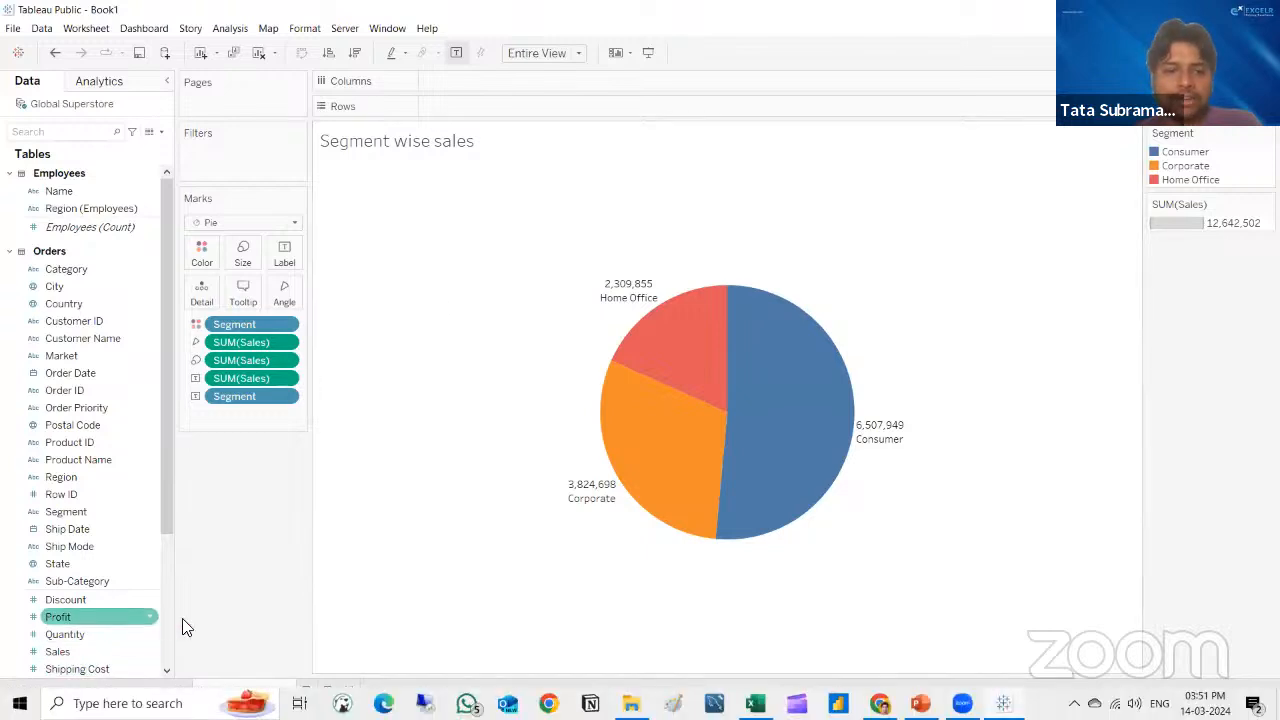
drag(168, 345, 181, 282)
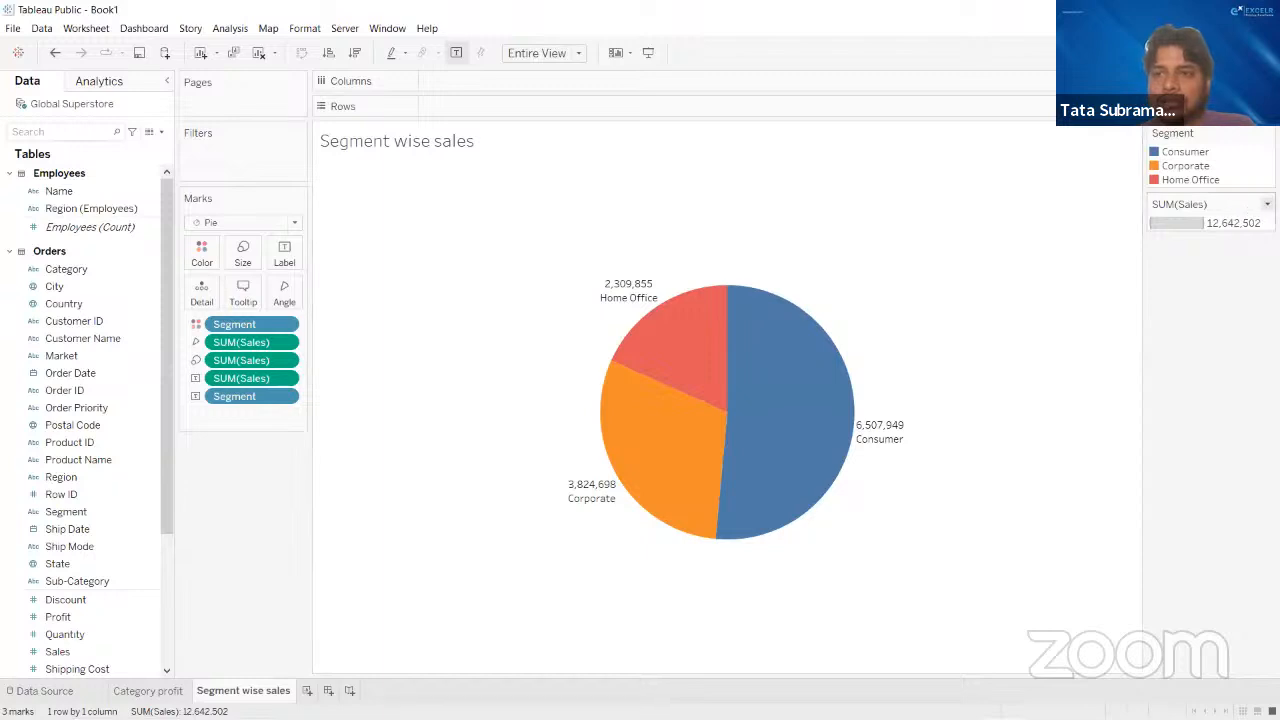
click(1267, 204)
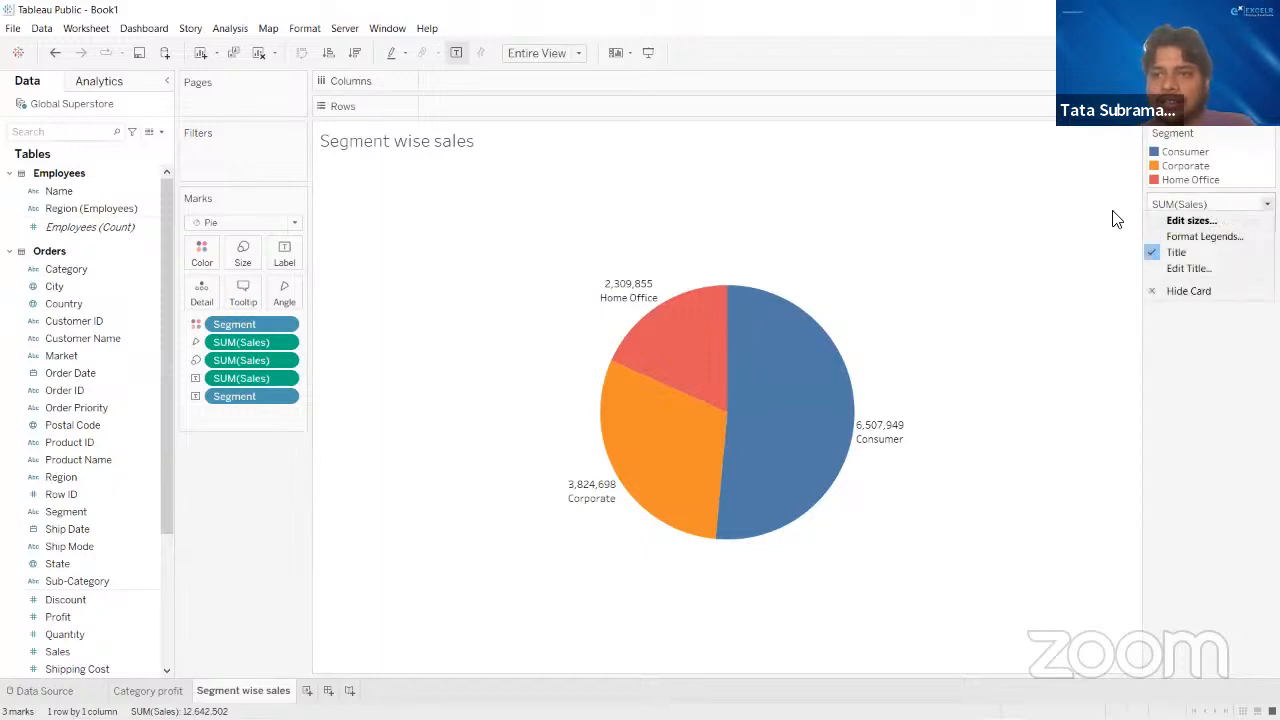
click(1186, 291)
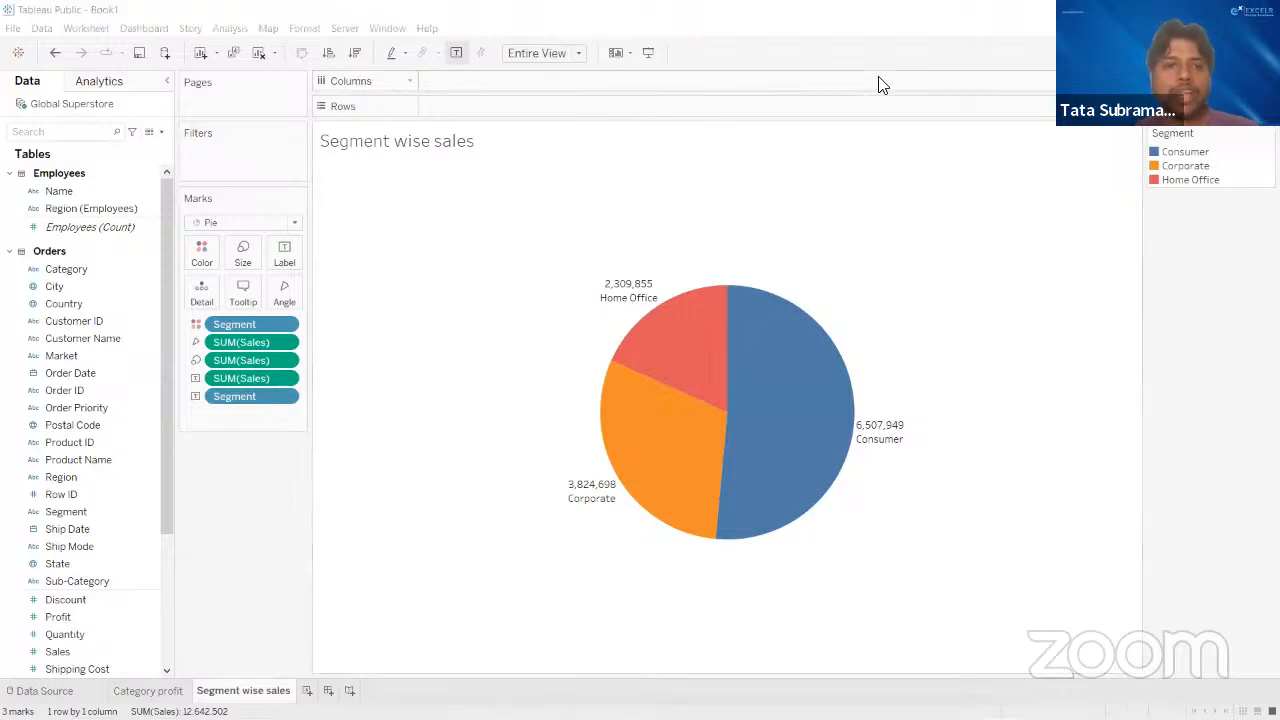
- Review the pie chart's tooltip text and display options, and check the tooltip on a slice
click(241, 299)
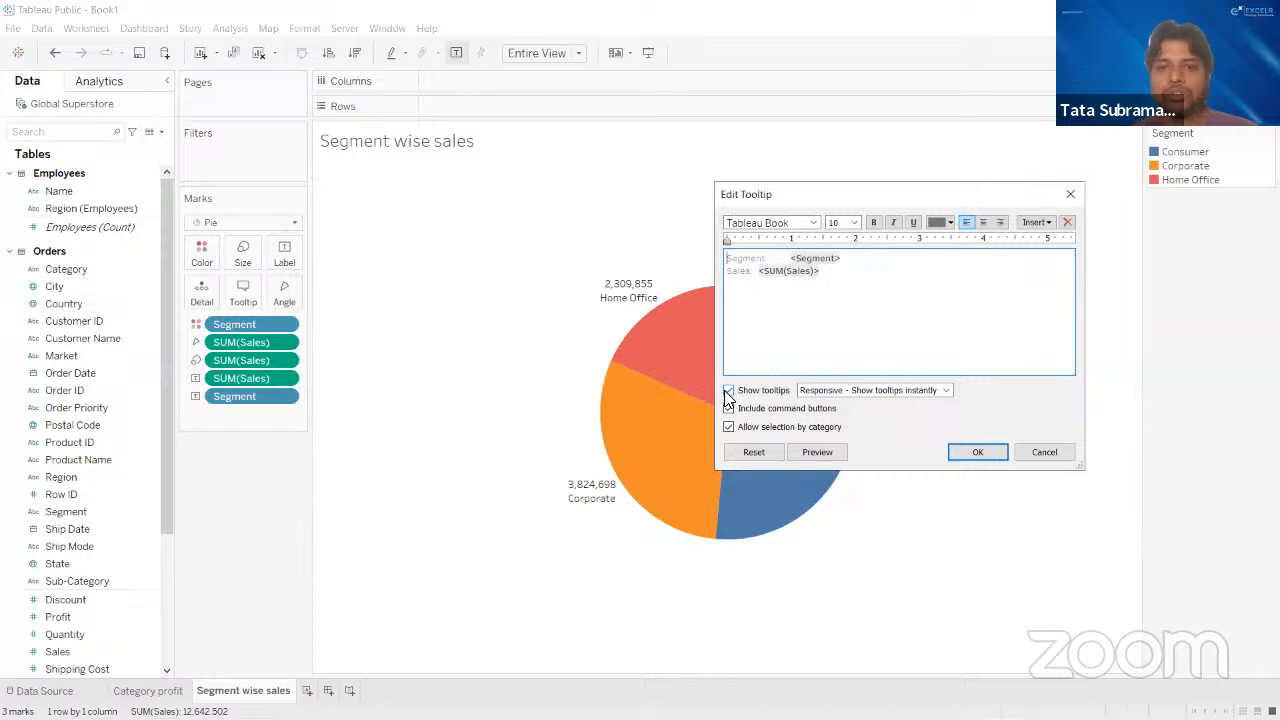
click(978, 452)
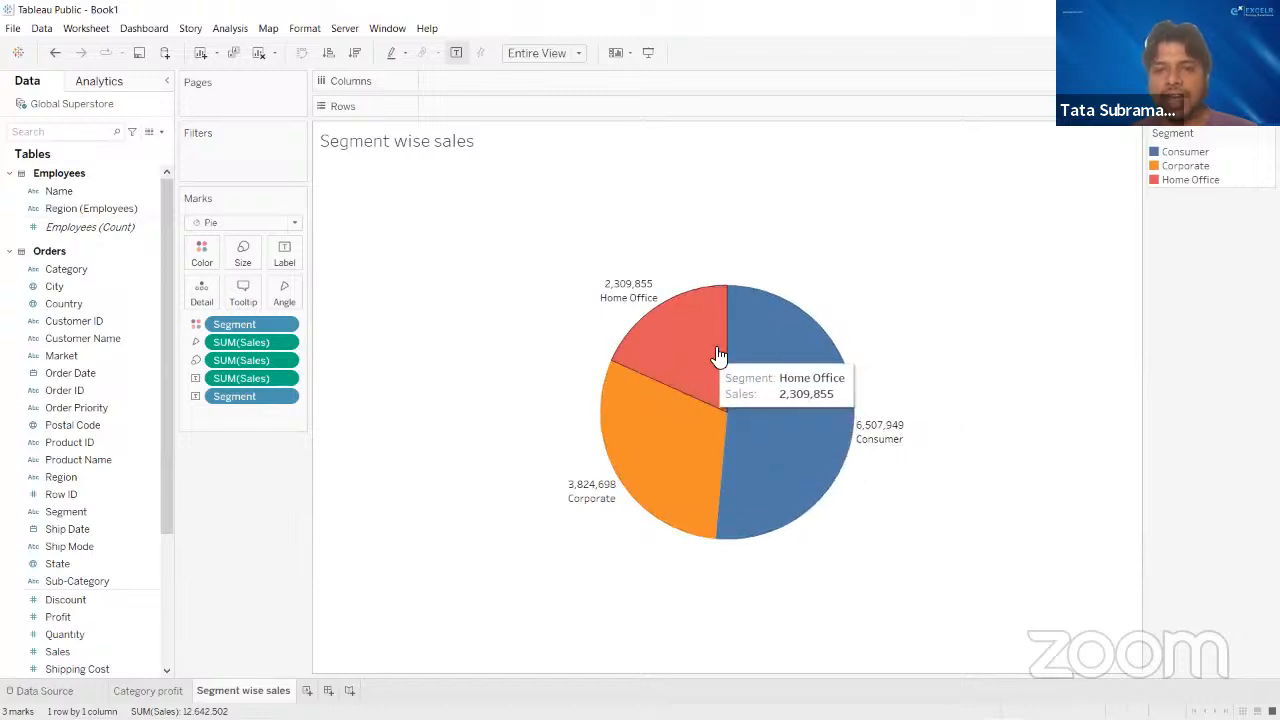
click(244, 290)
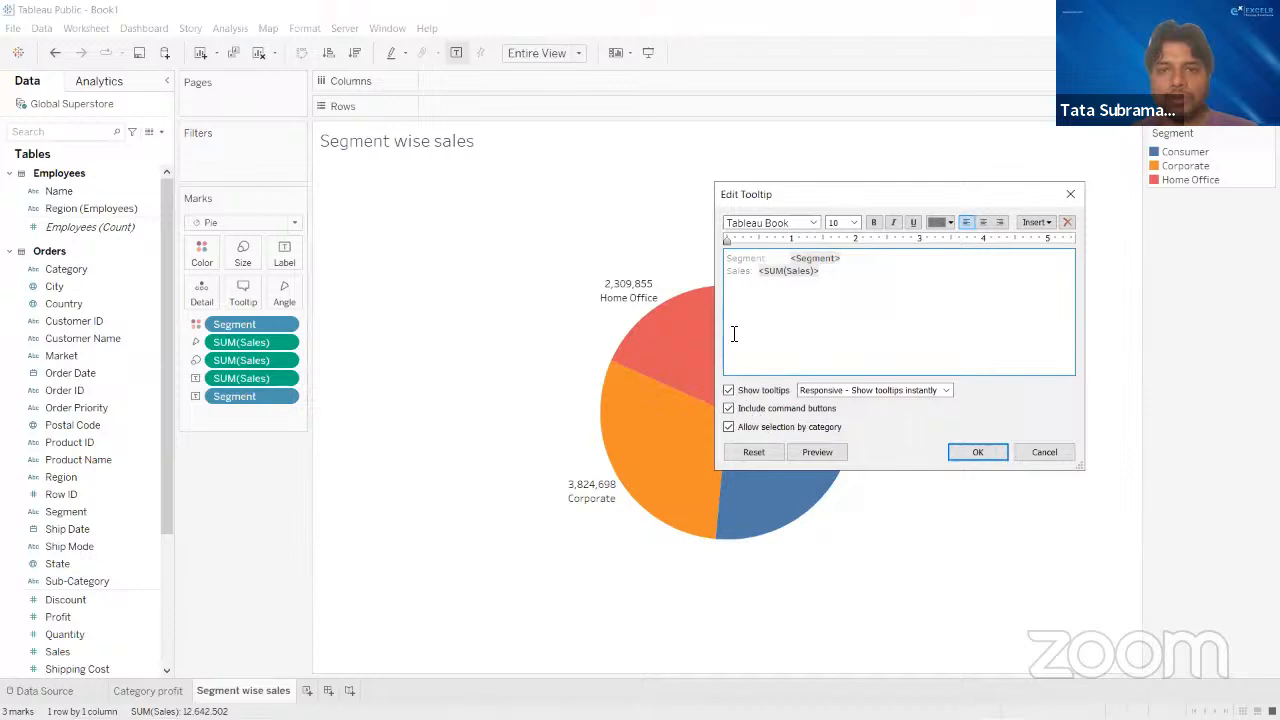
click(975, 451)
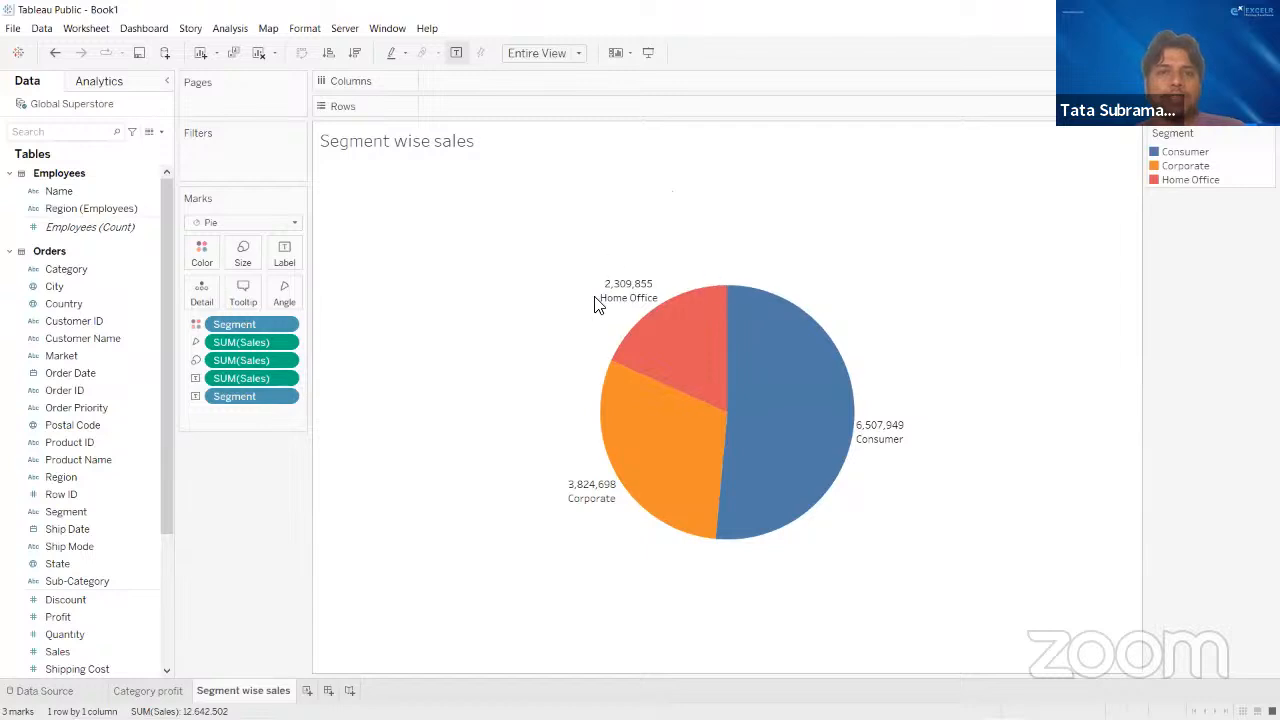
- Make the SUM(Sales) line of the pie chart's label bold at font size 10
click(283, 252)
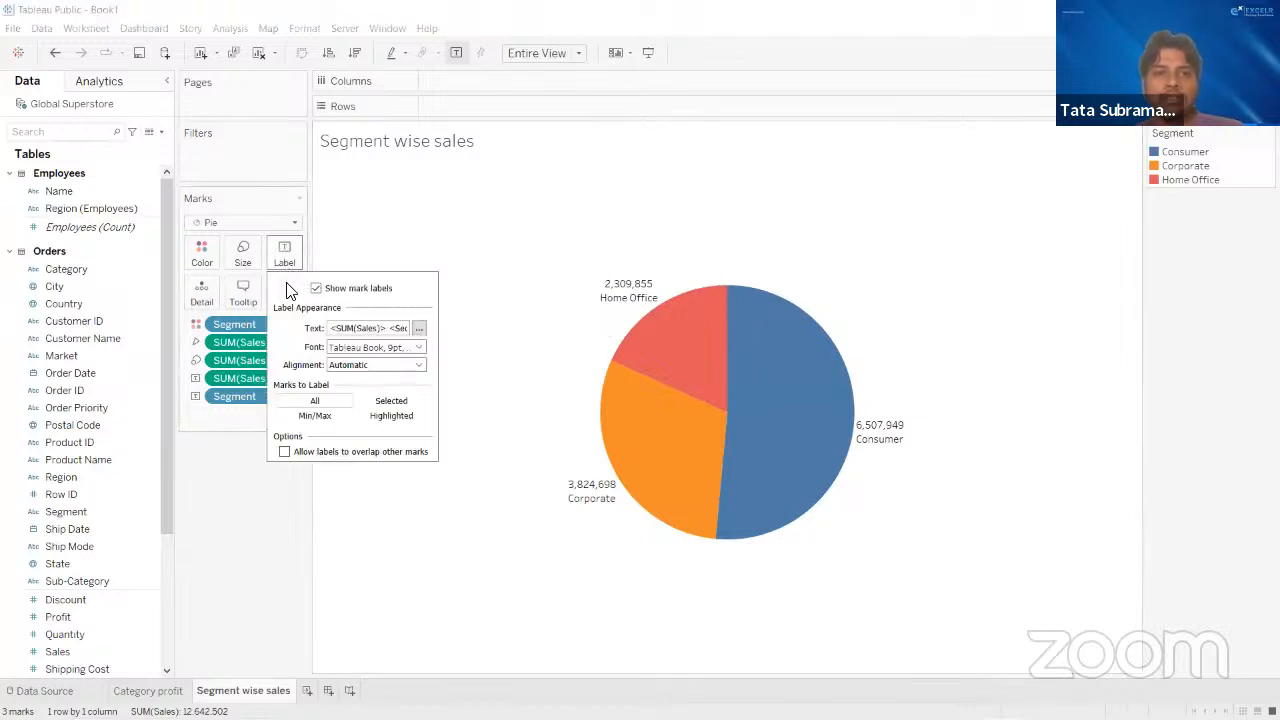
click(418, 327)
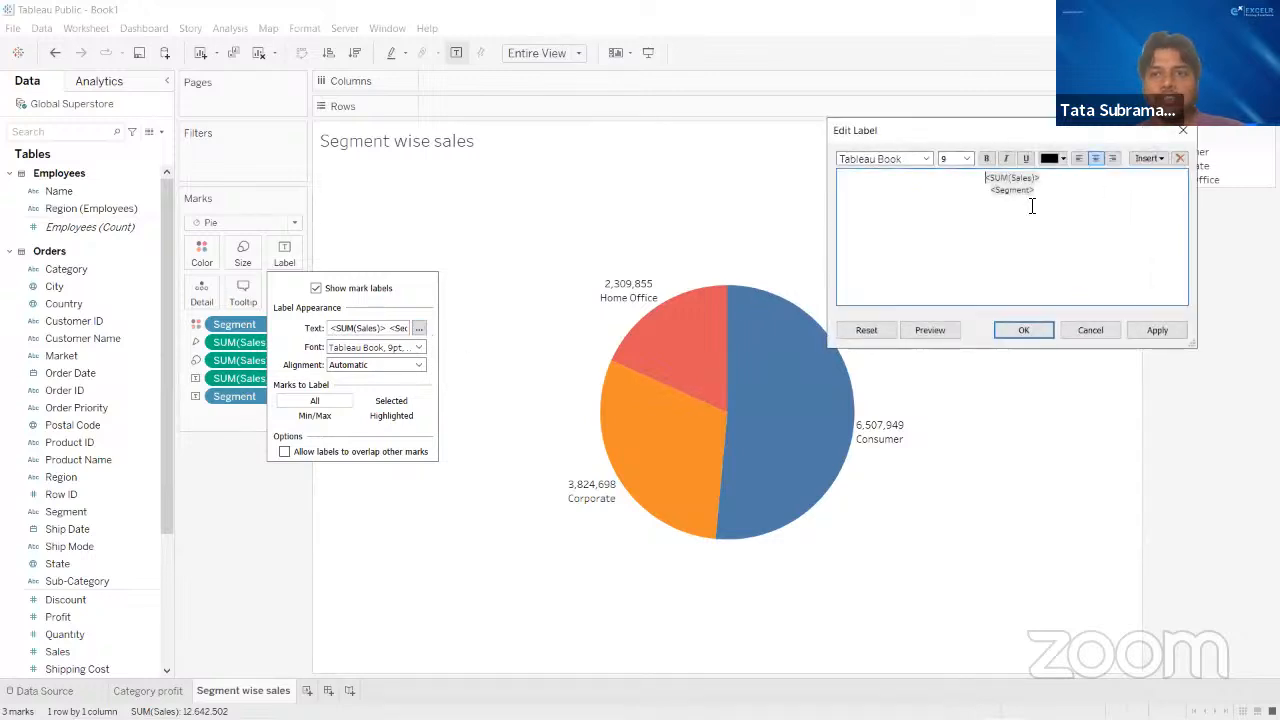
double_click(1043, 178)
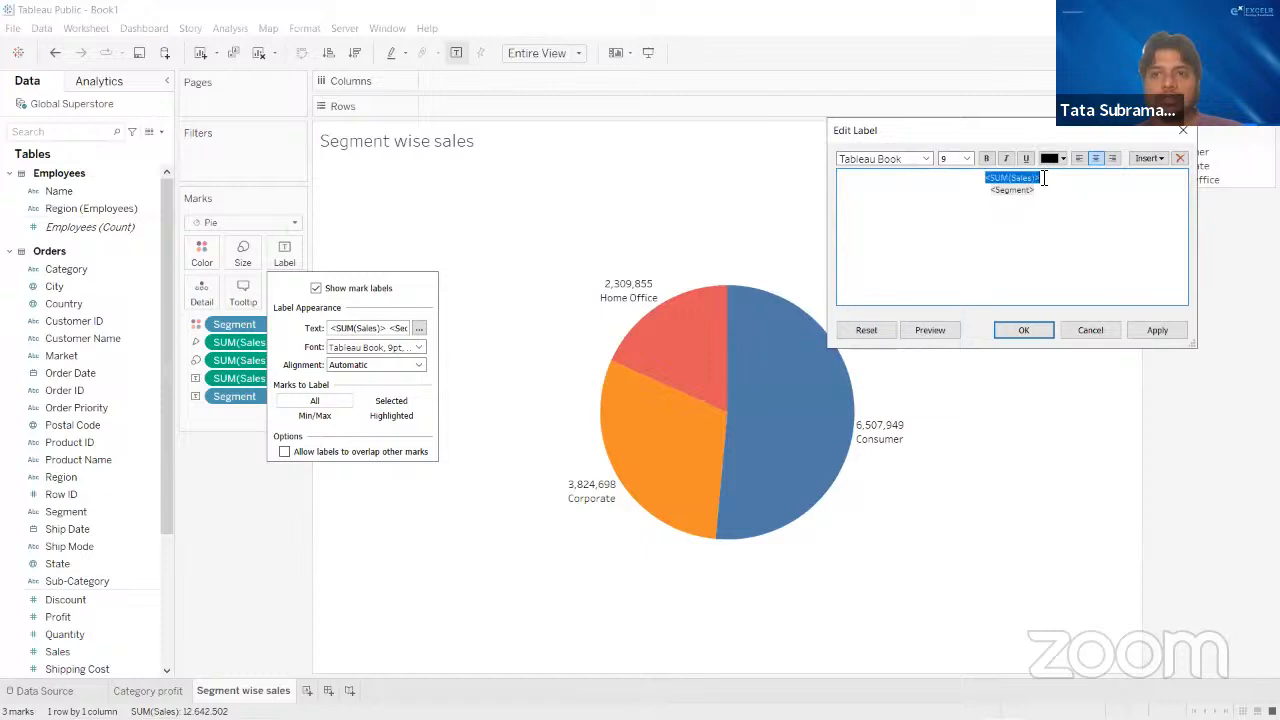
click(1058, 186)
drag(995, 178, 954, 177)
click(986, 158)
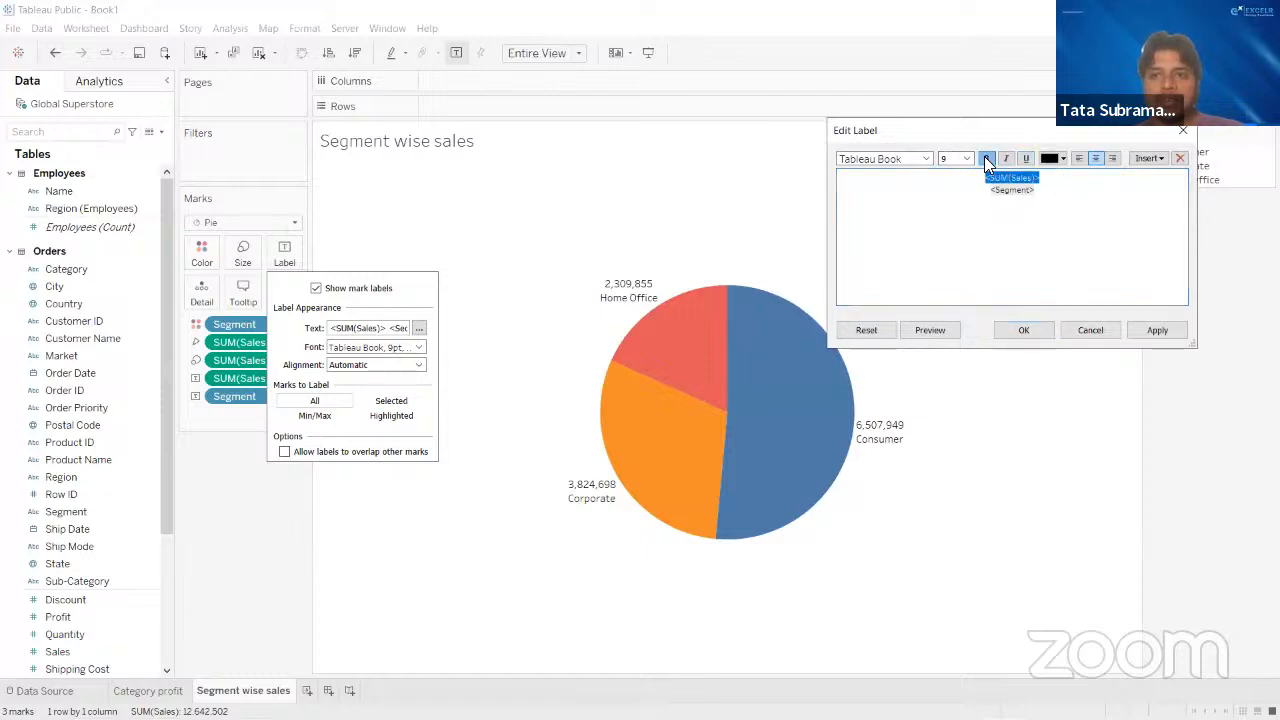
click(967, 160)
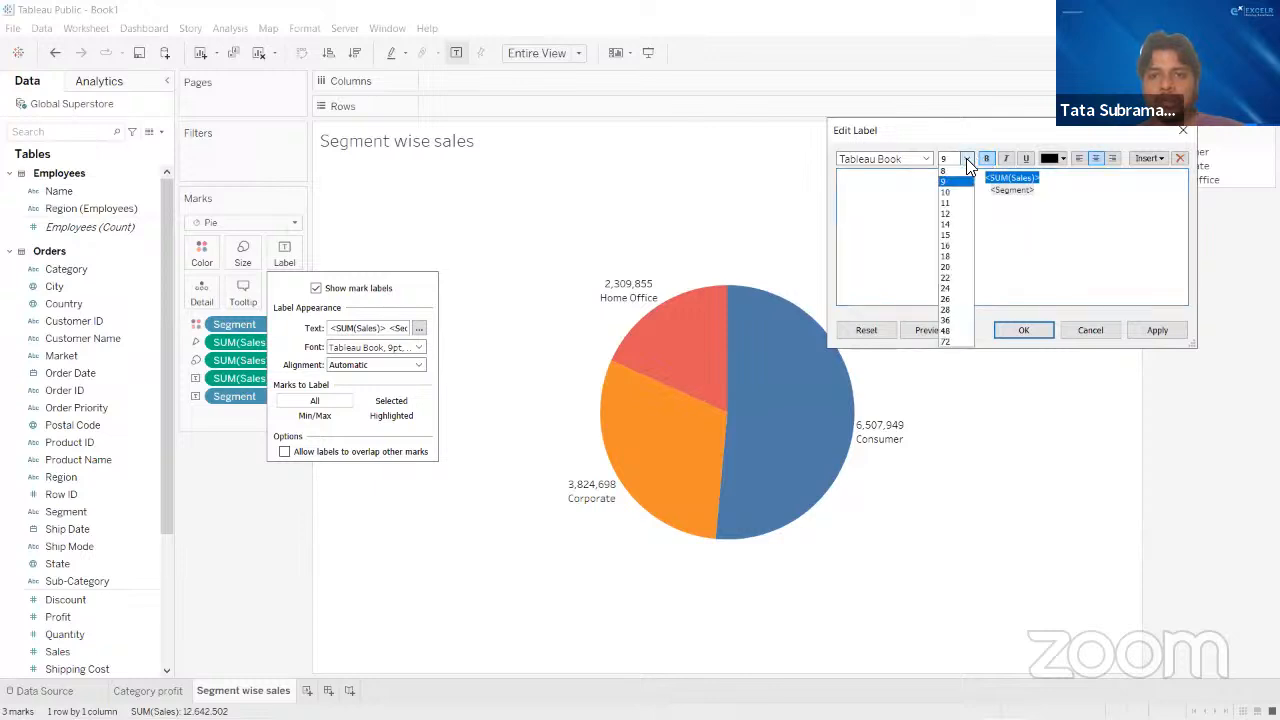
click(948, 191)
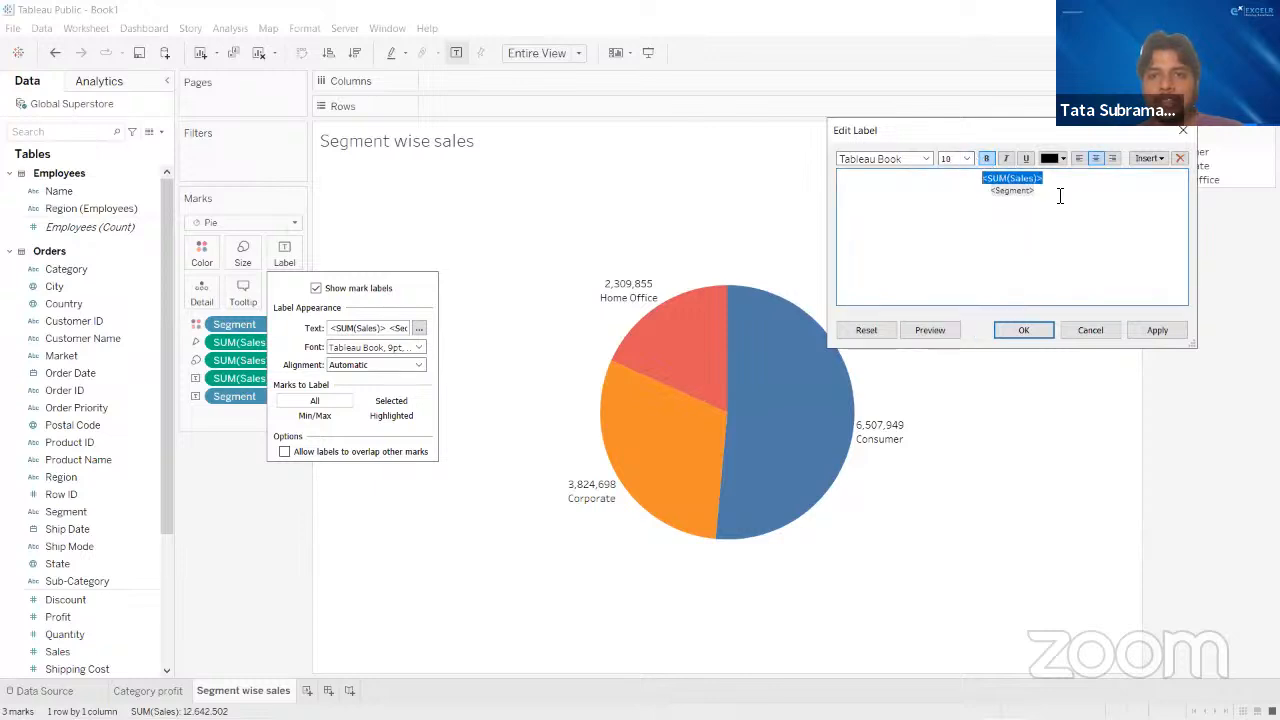
- Make the Segment line of the label bold and apply the label formatting to the pie chart
drag(1048, 194, 977, 197)
click(985, 158)
click(1163, 330)
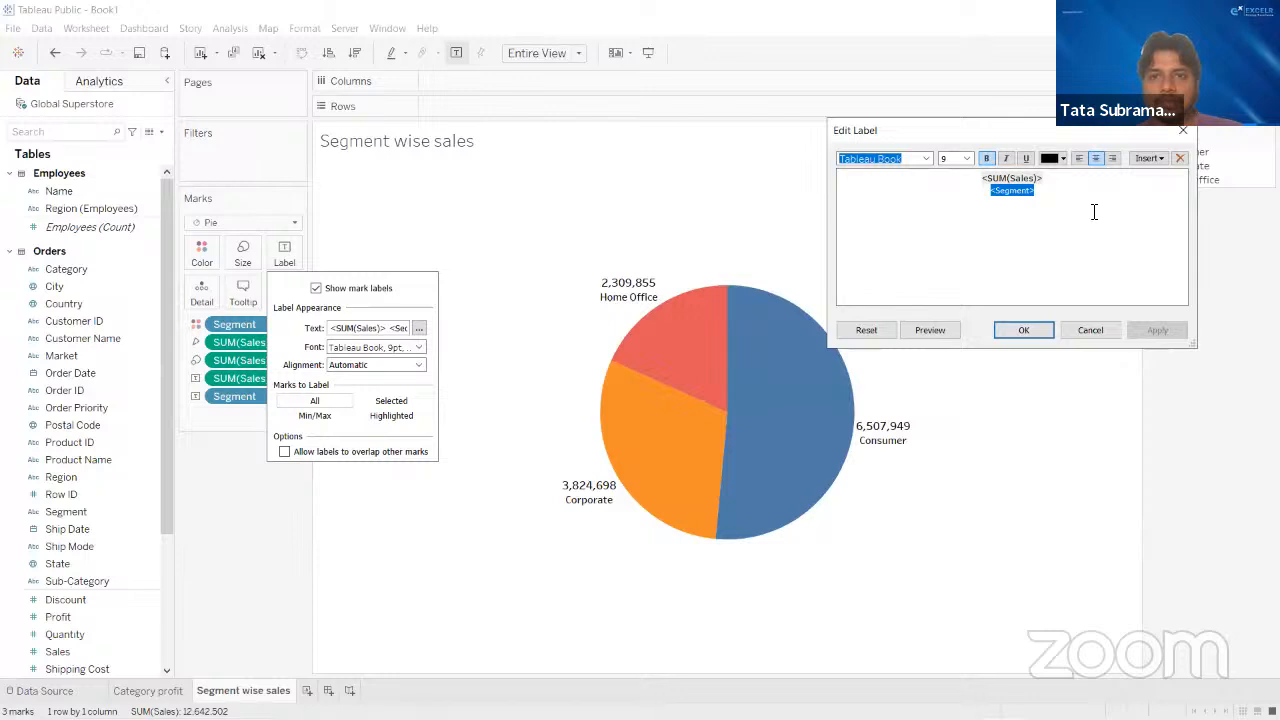
click(1094, 212)
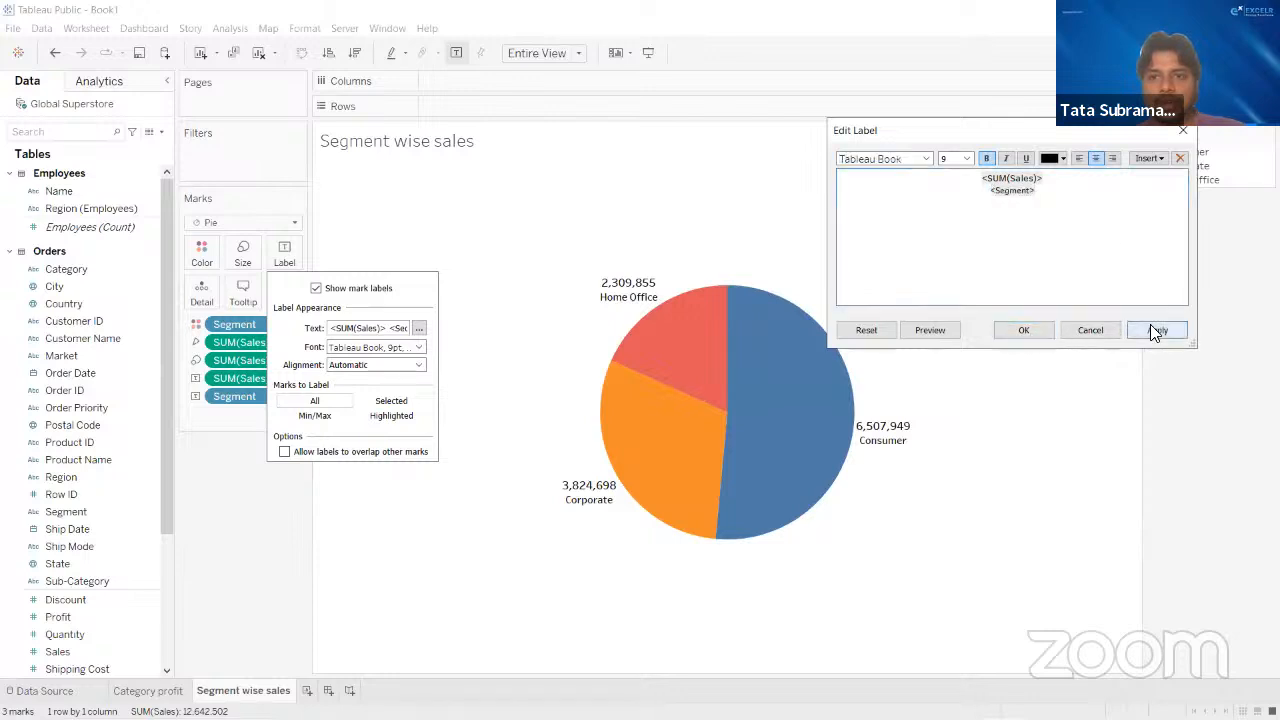
click(1020, 331)
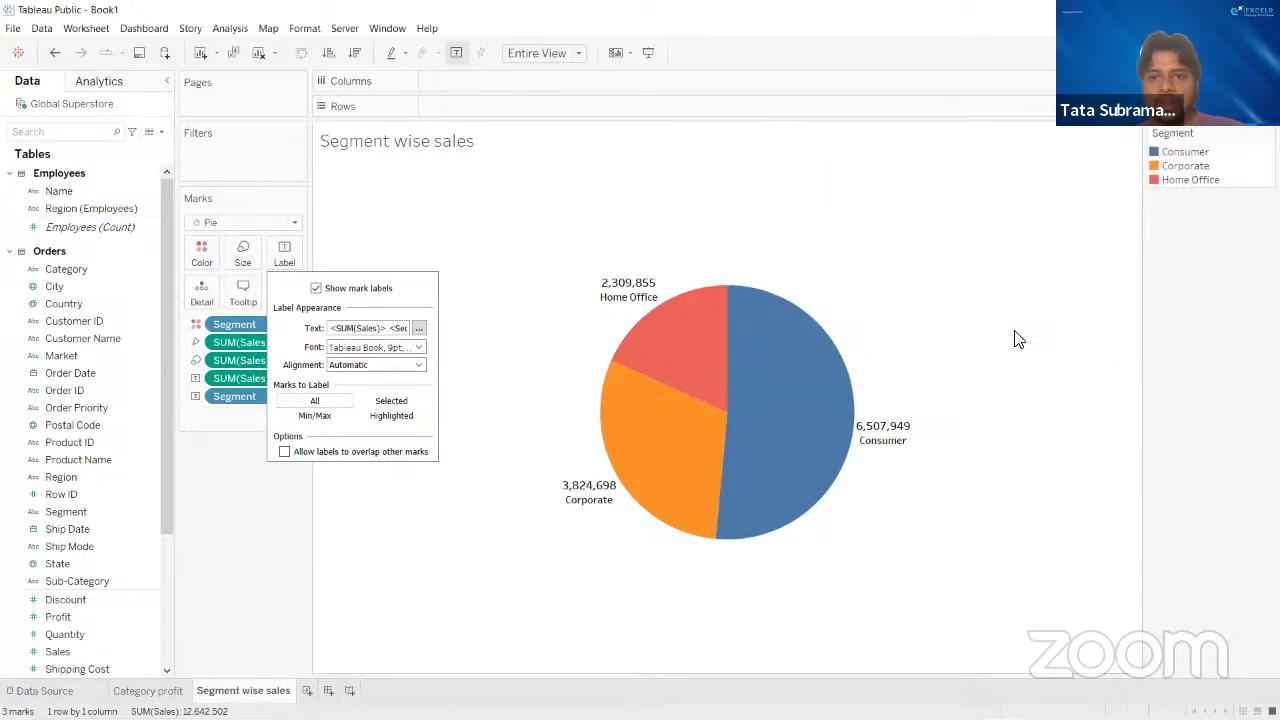
click(857, 643)
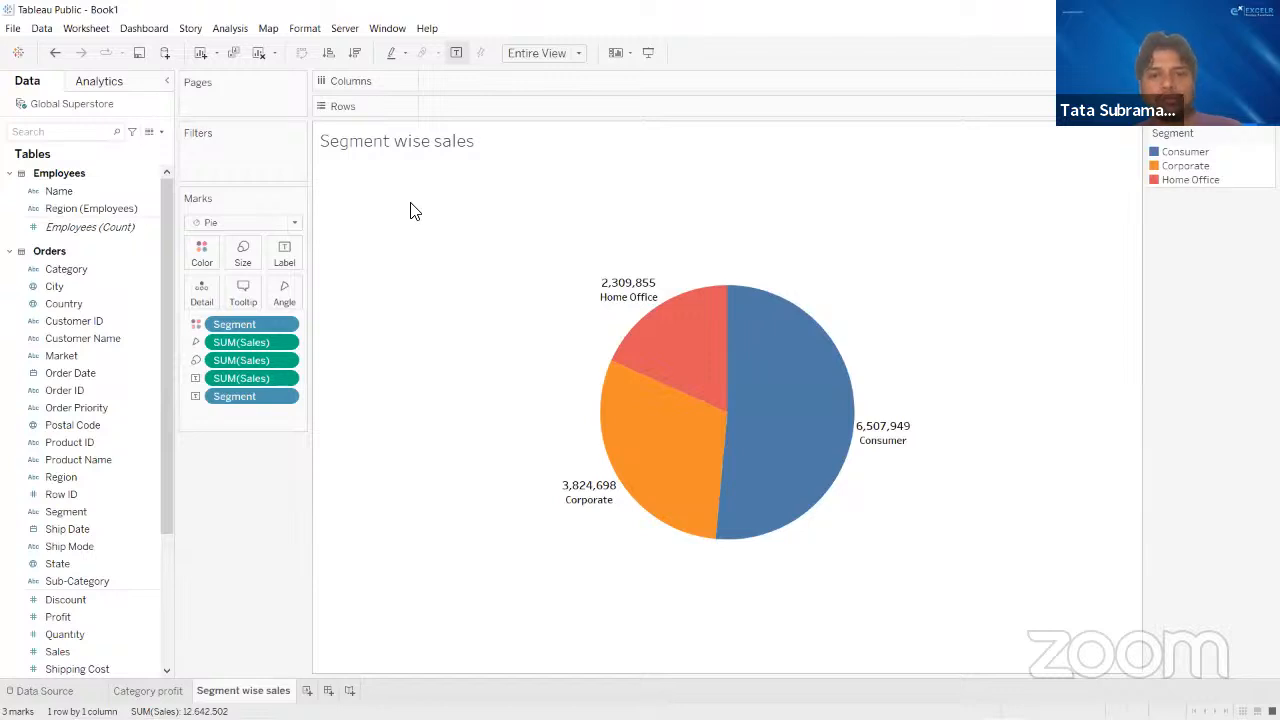
- Format the SUM(Sales) label numbers of the pie chart as Currency (Standard)
mouse_move(630, 305)
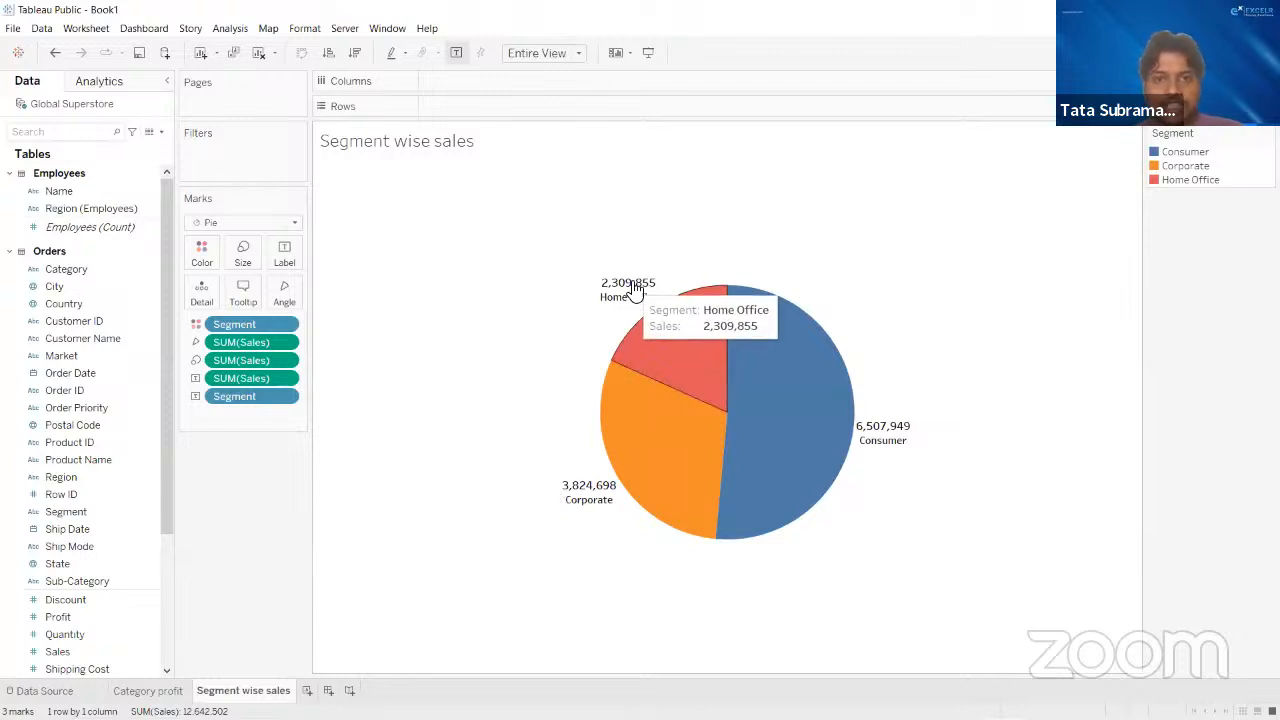
mouse_move(893, 430)
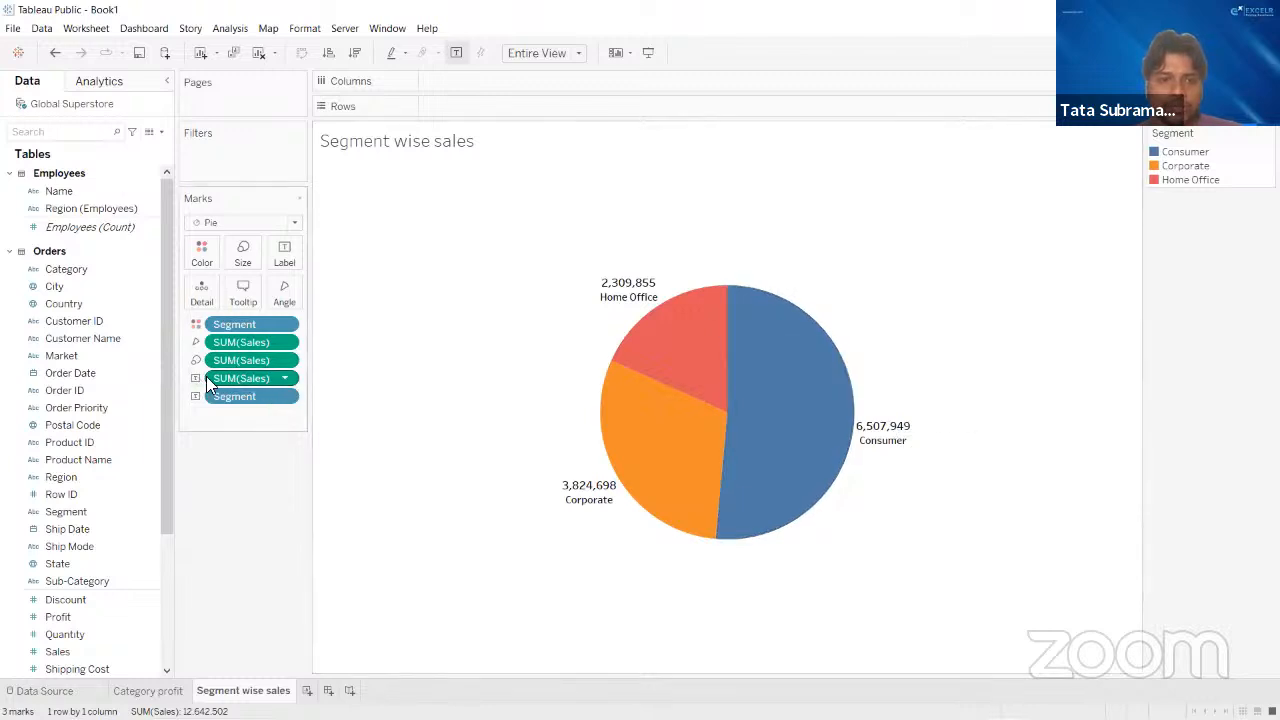
click(286, 376)
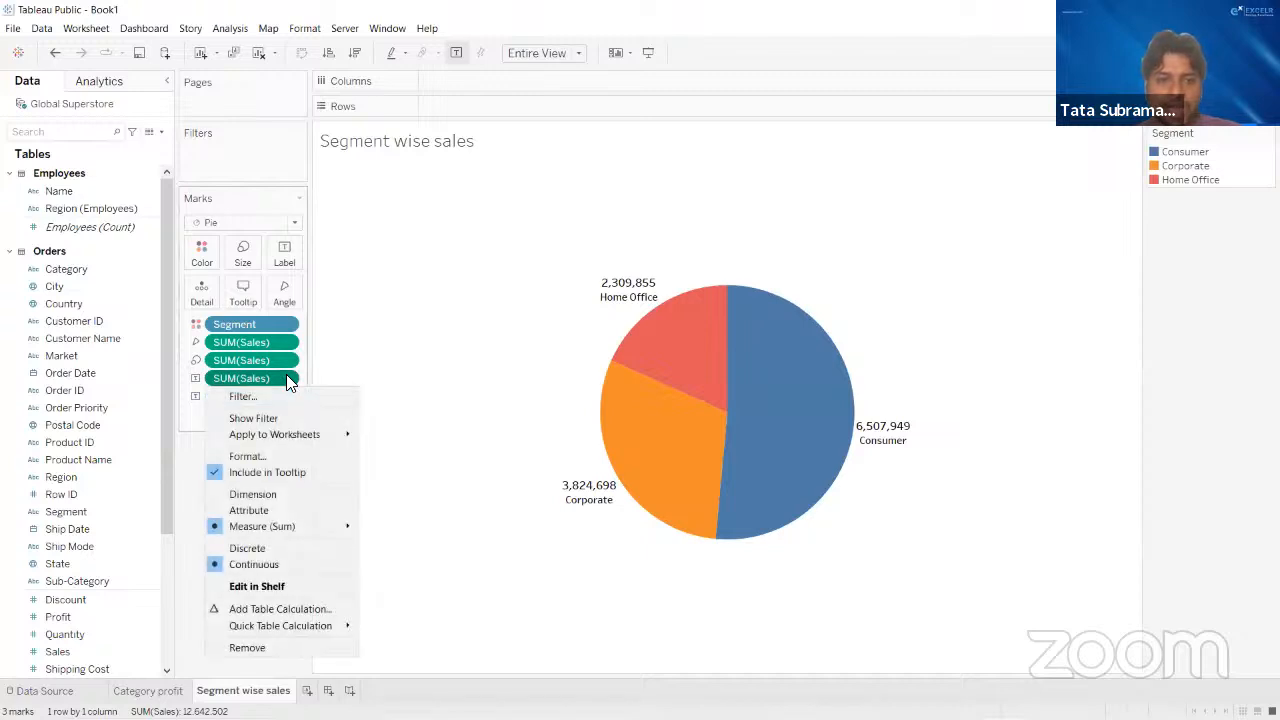
click(262, 458)
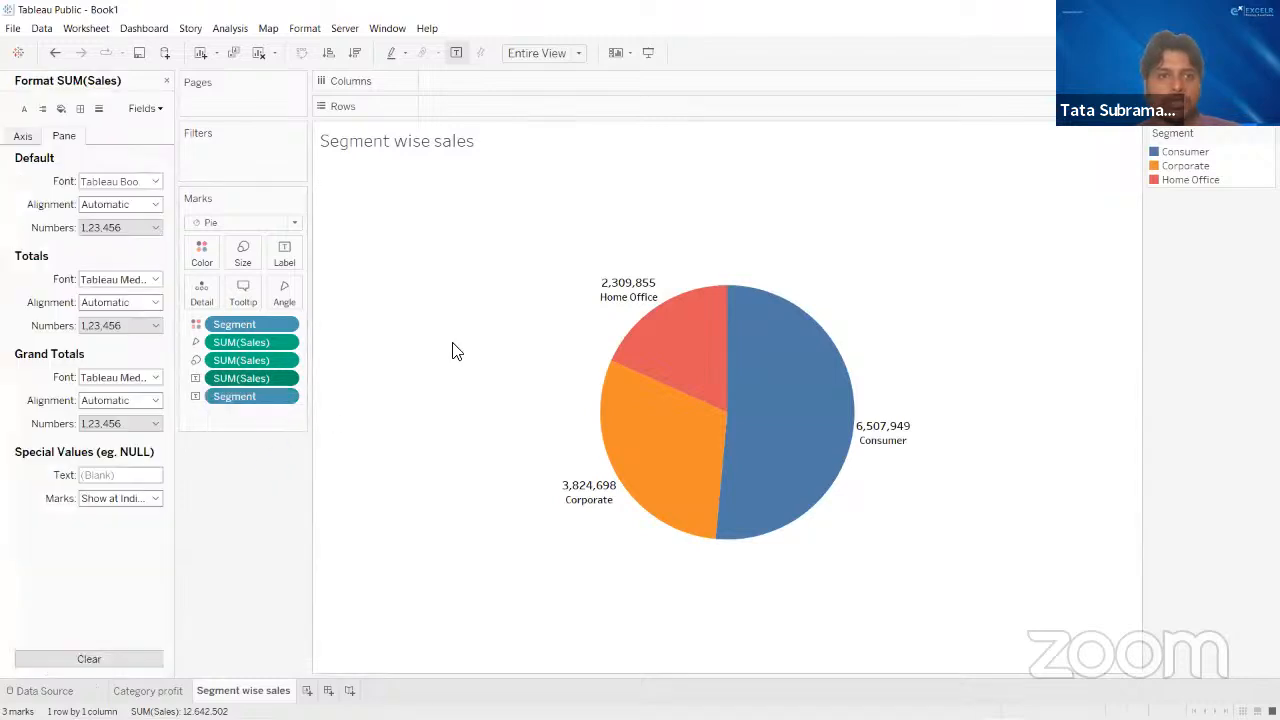
click(28, 138)
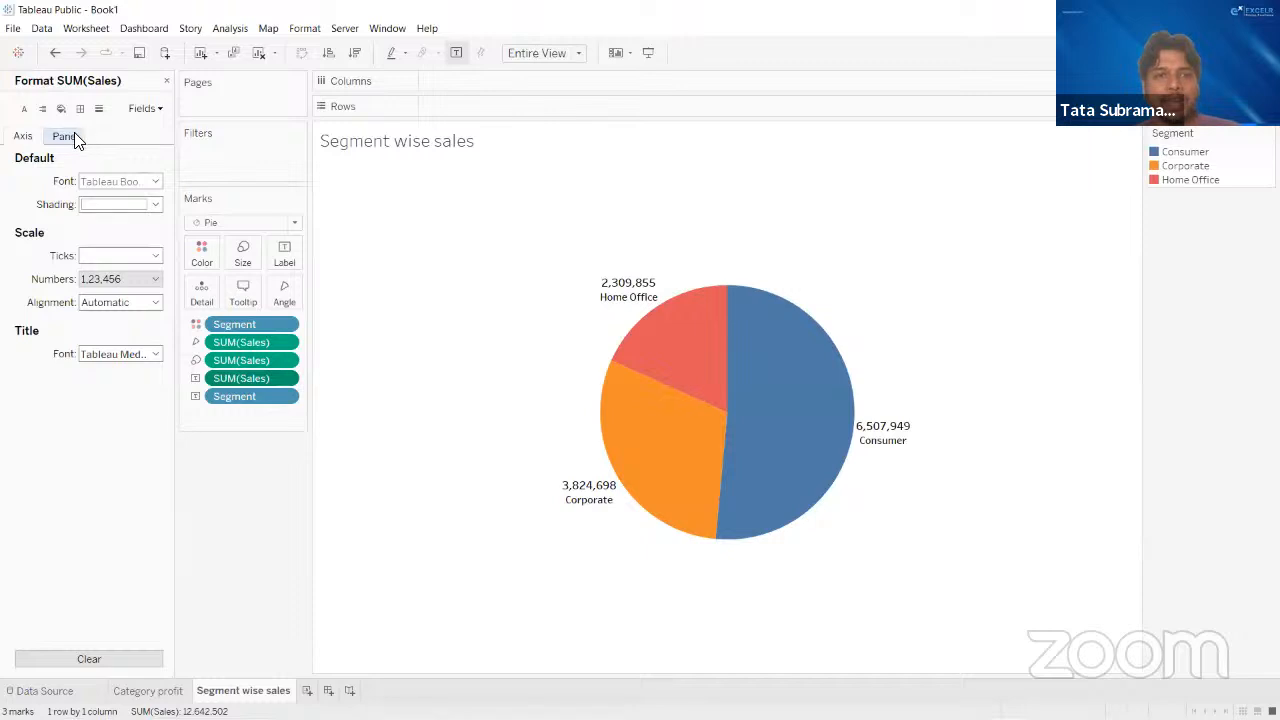
click(72, 136)
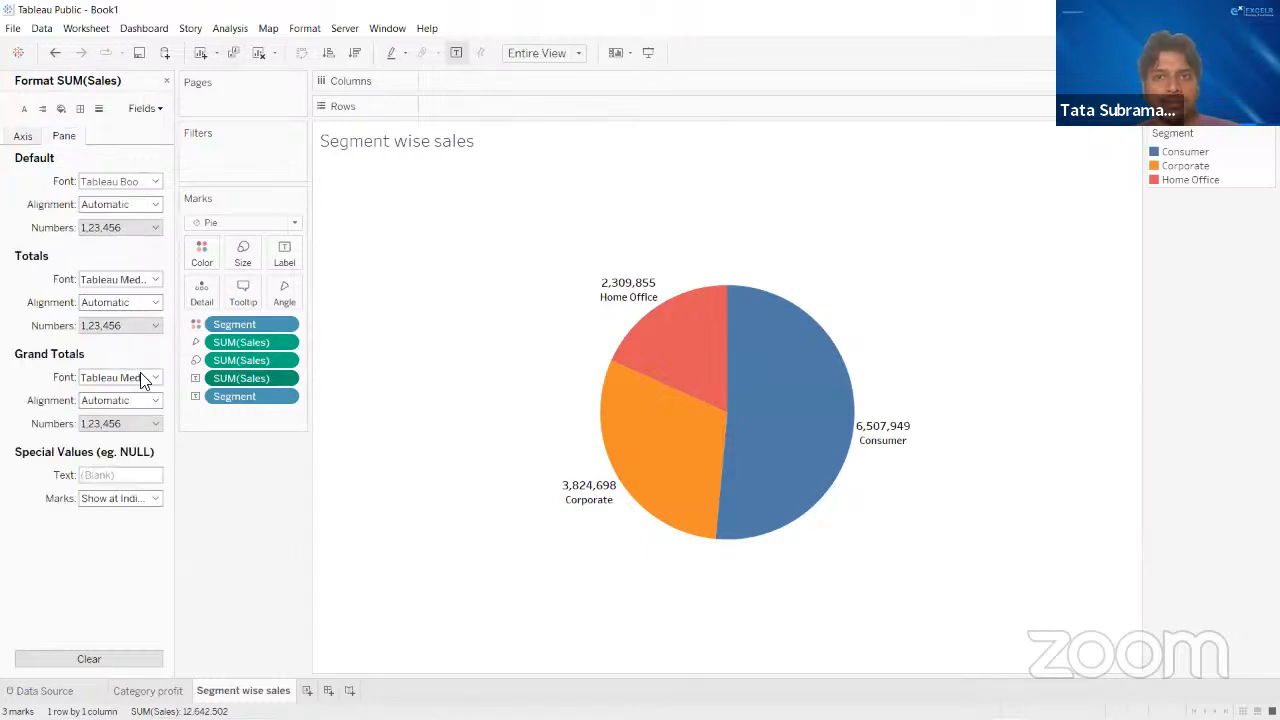
click(155, 228)
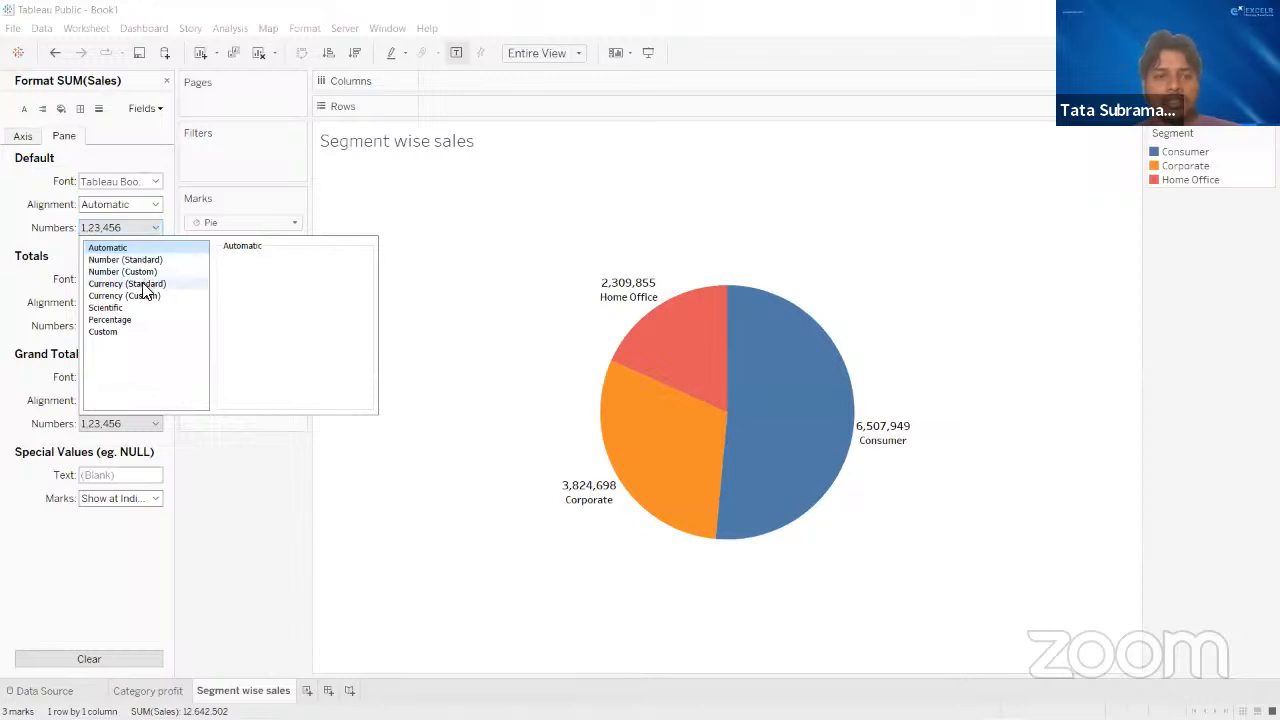
click(146, 285)
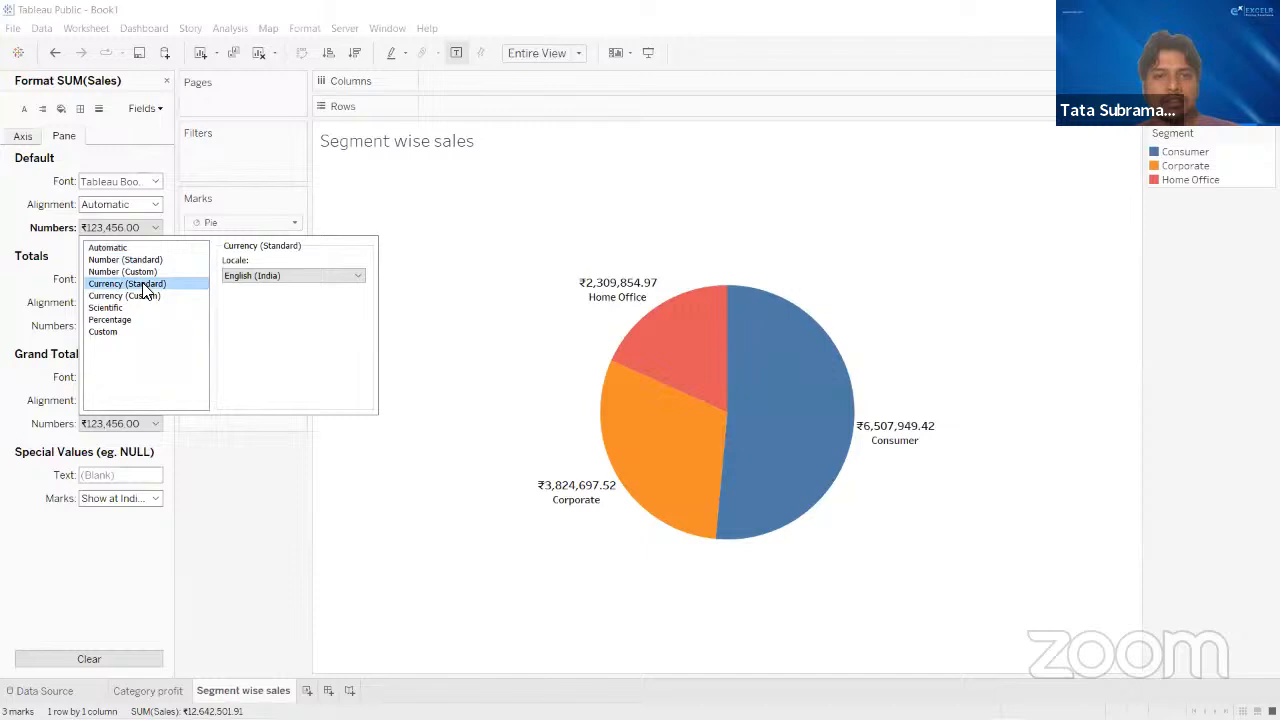
- Review the available locales for the currency format without changing English (India), and close the SUM(Sales) formatting options
click(295, 280)
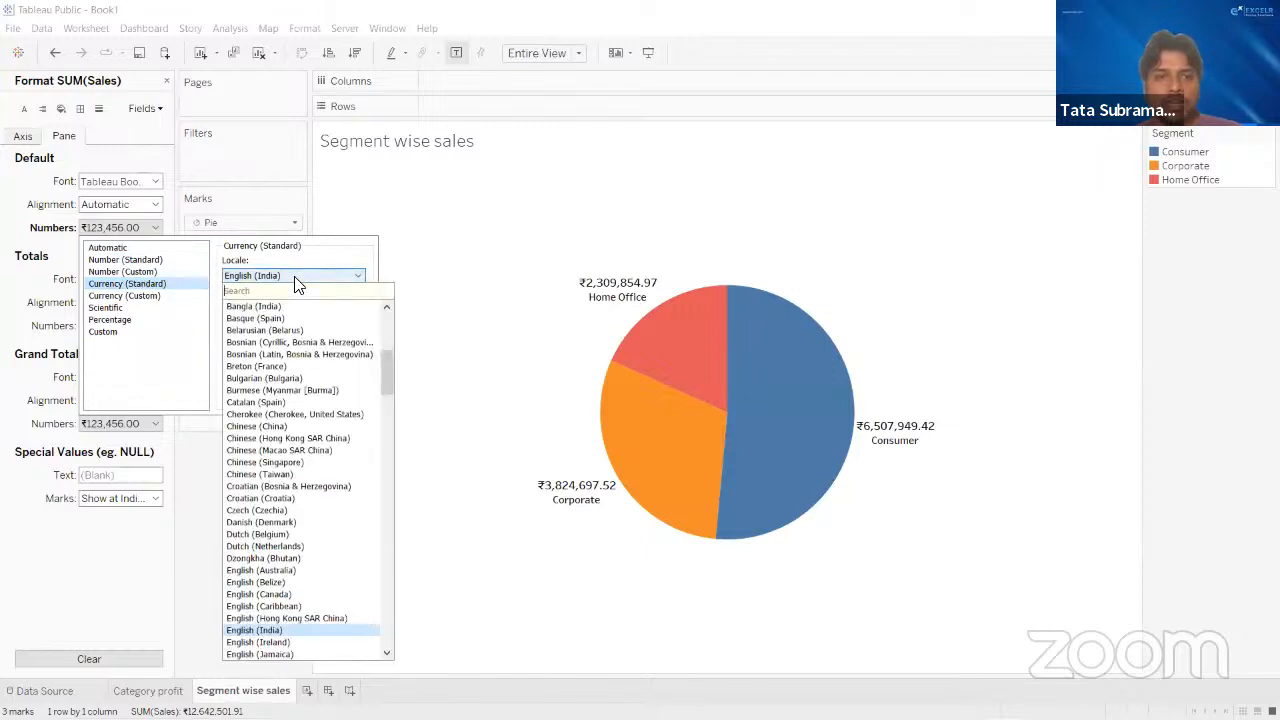
click(298, 280)
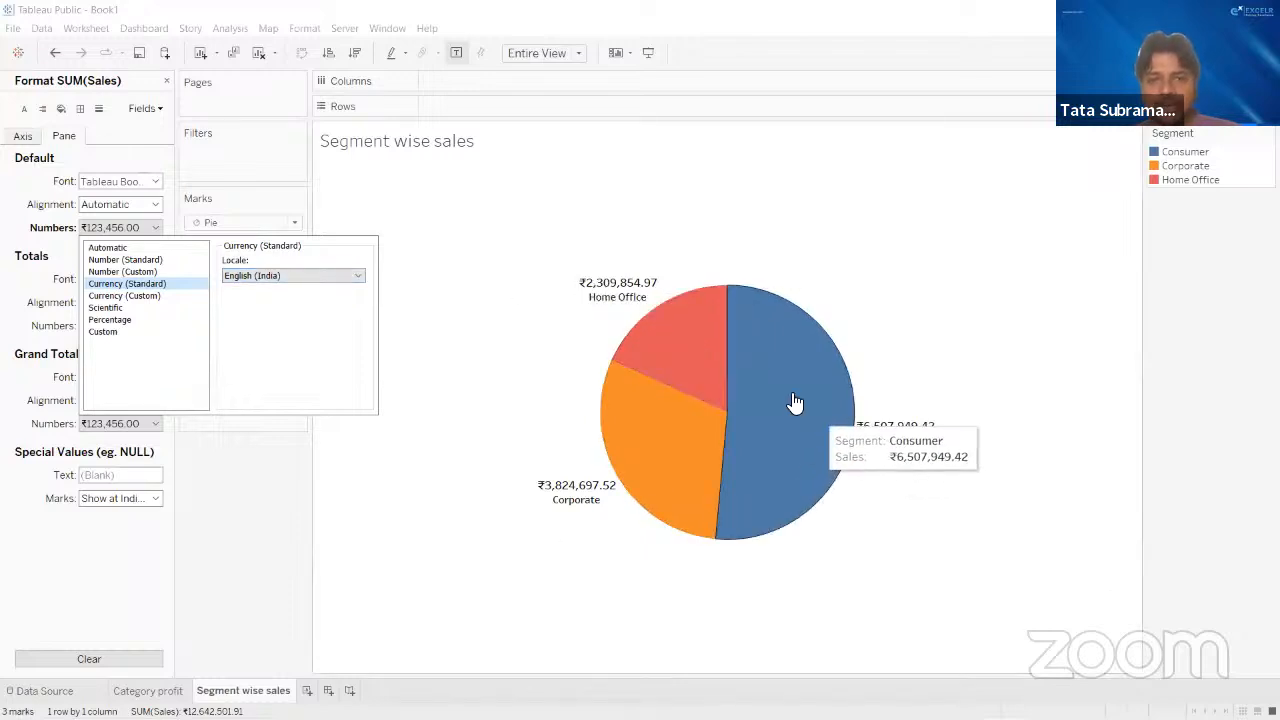
click(297, 278)
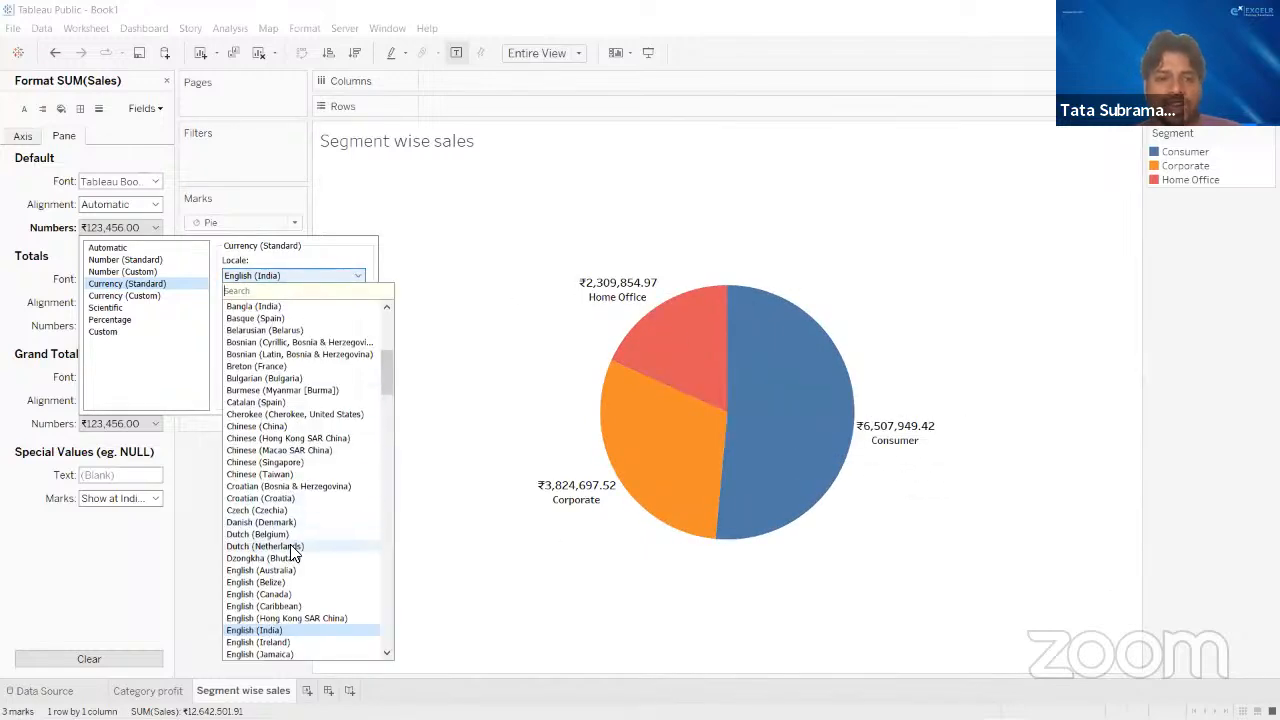
click(458, 418)
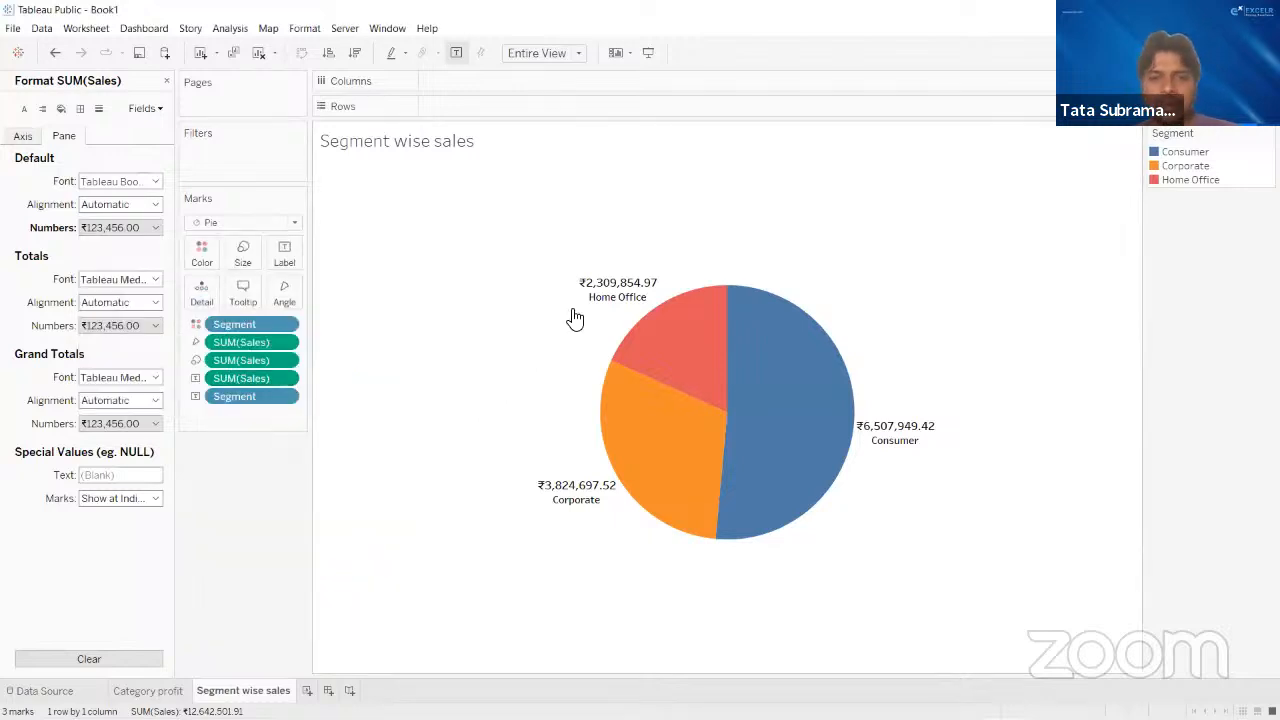
mouse_move(590, 297)
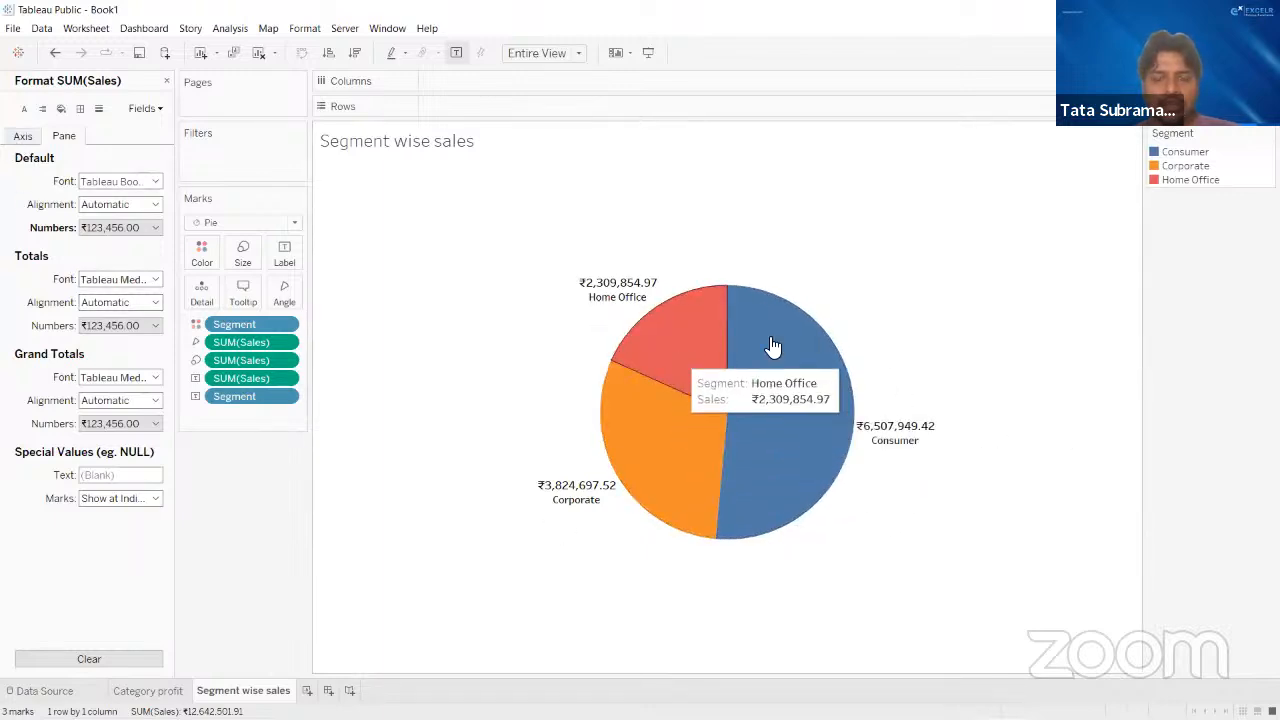
click(166, 82)
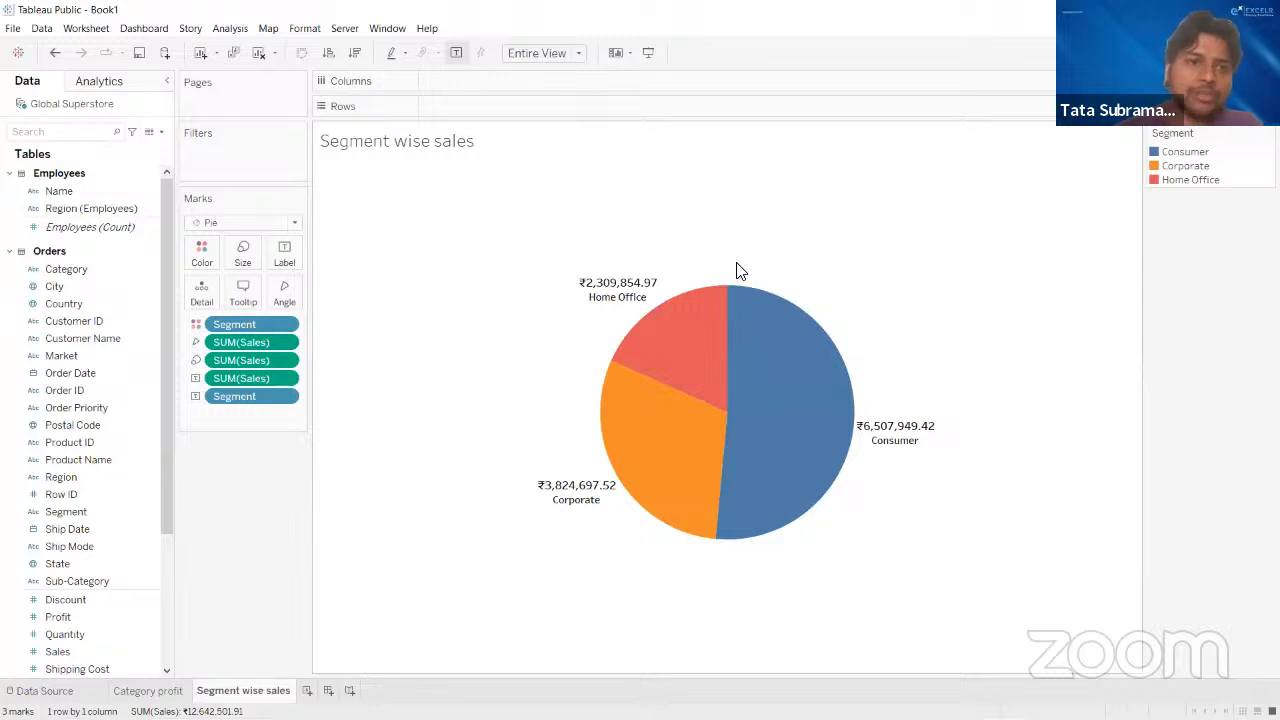
- Add a new worksheet and plot SUM(Profit) on rows against Country on columns
click(307, 691)
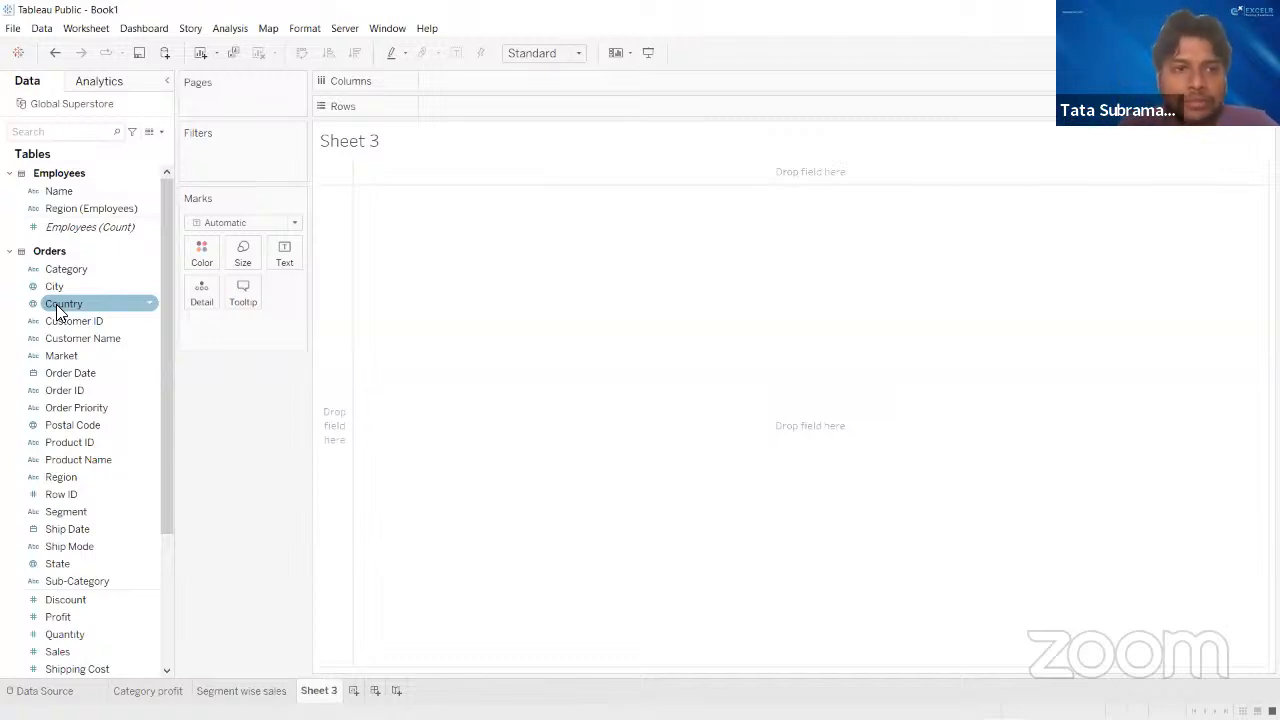
drag(82, 302, 476, 78)
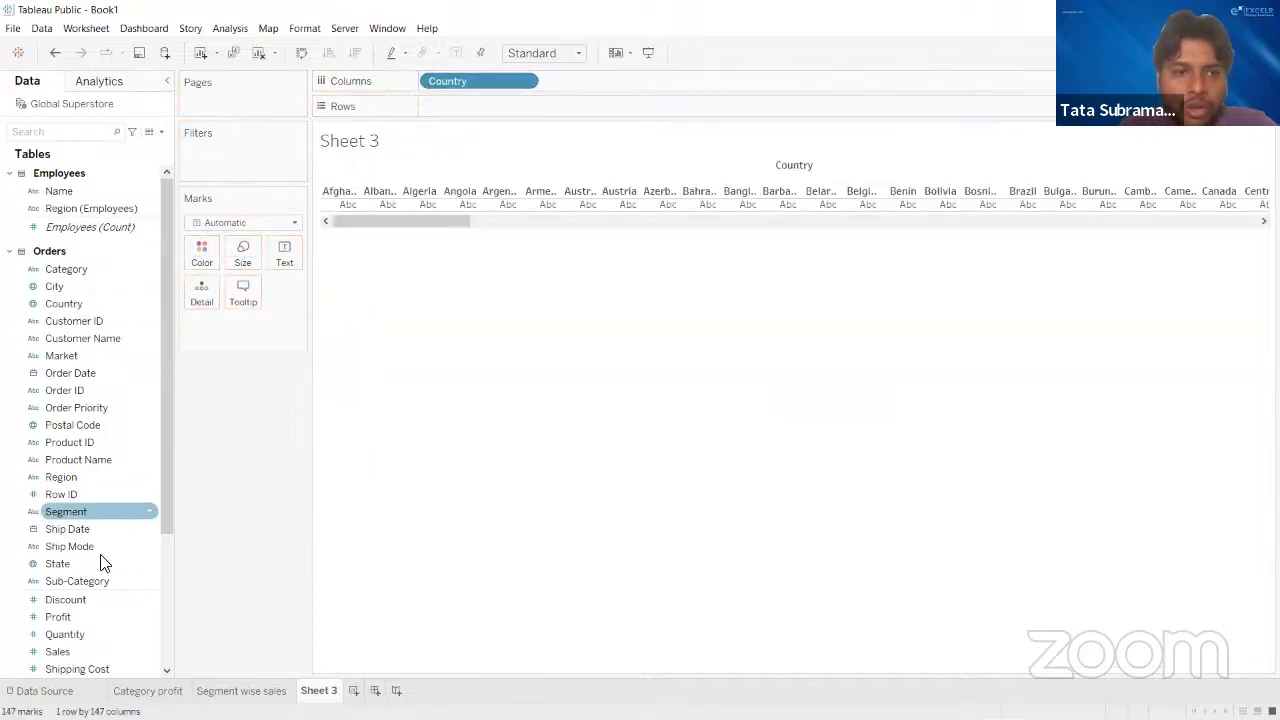
drag(80, 617, 469, 100)
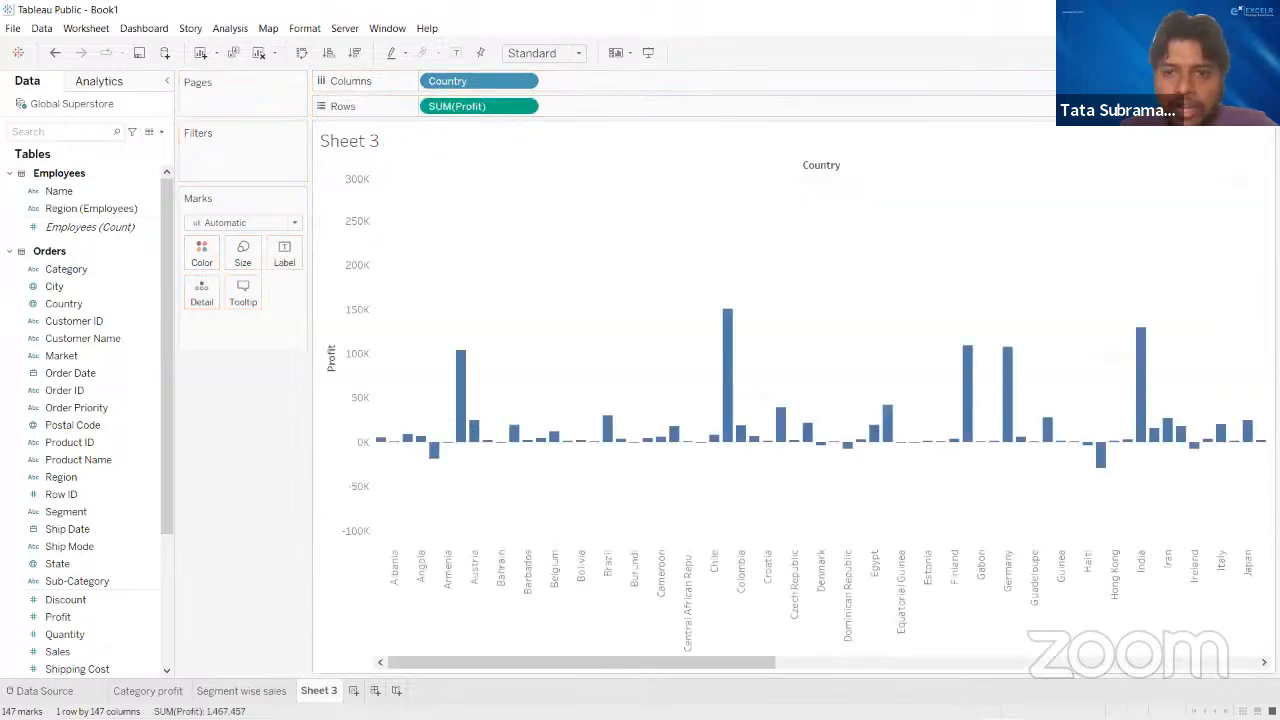
- Convert the country profit bars to a filled map and check the profit tooltip on the United States
click(1243, 53)
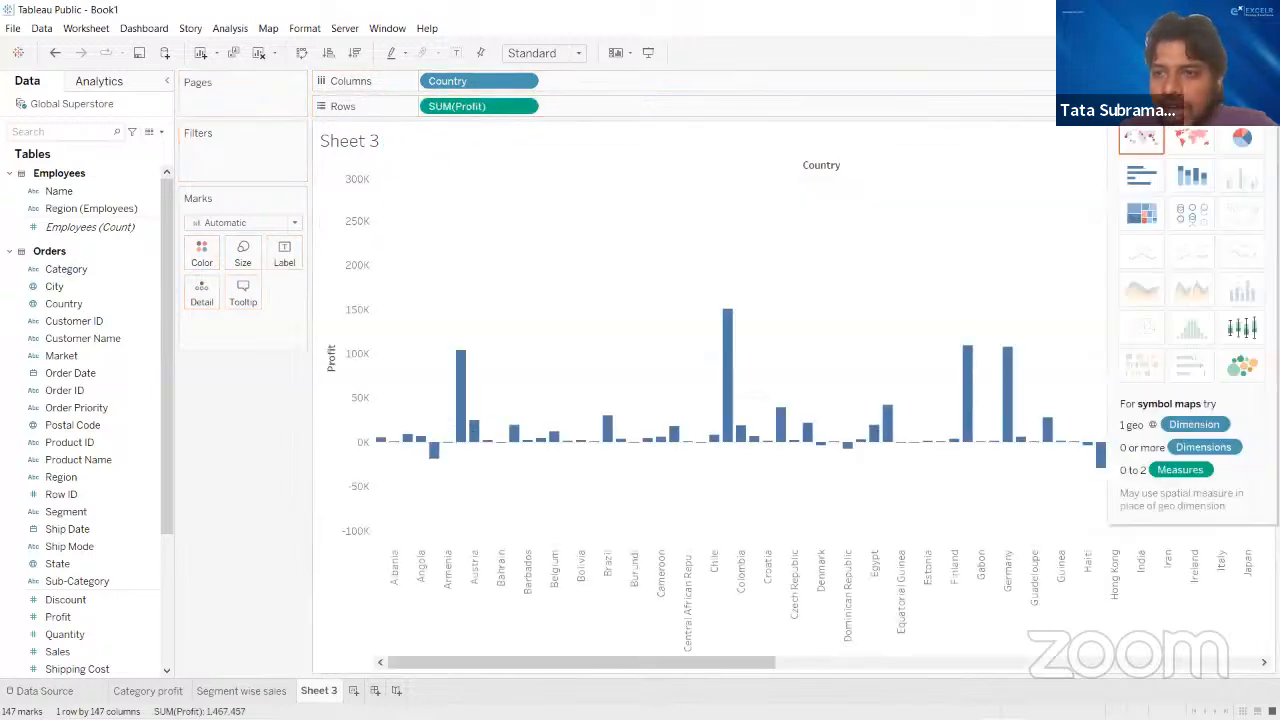
click(1192, 143)
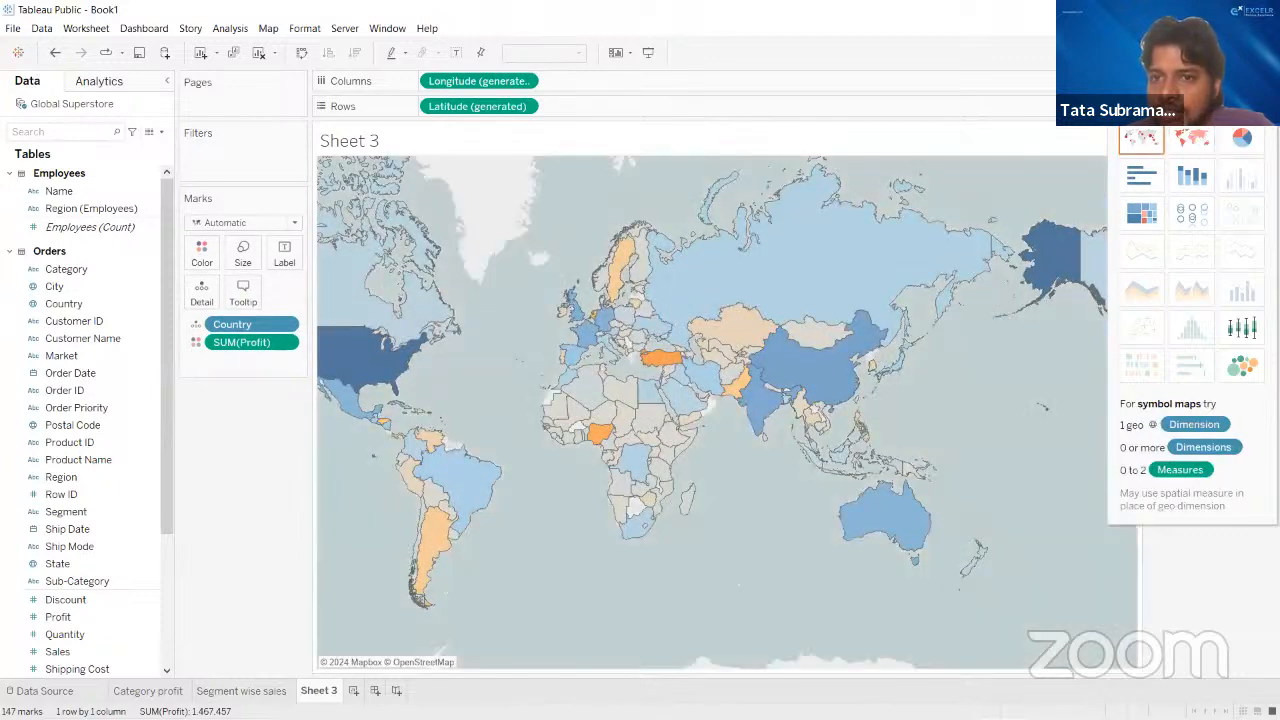
click(1241, 53)
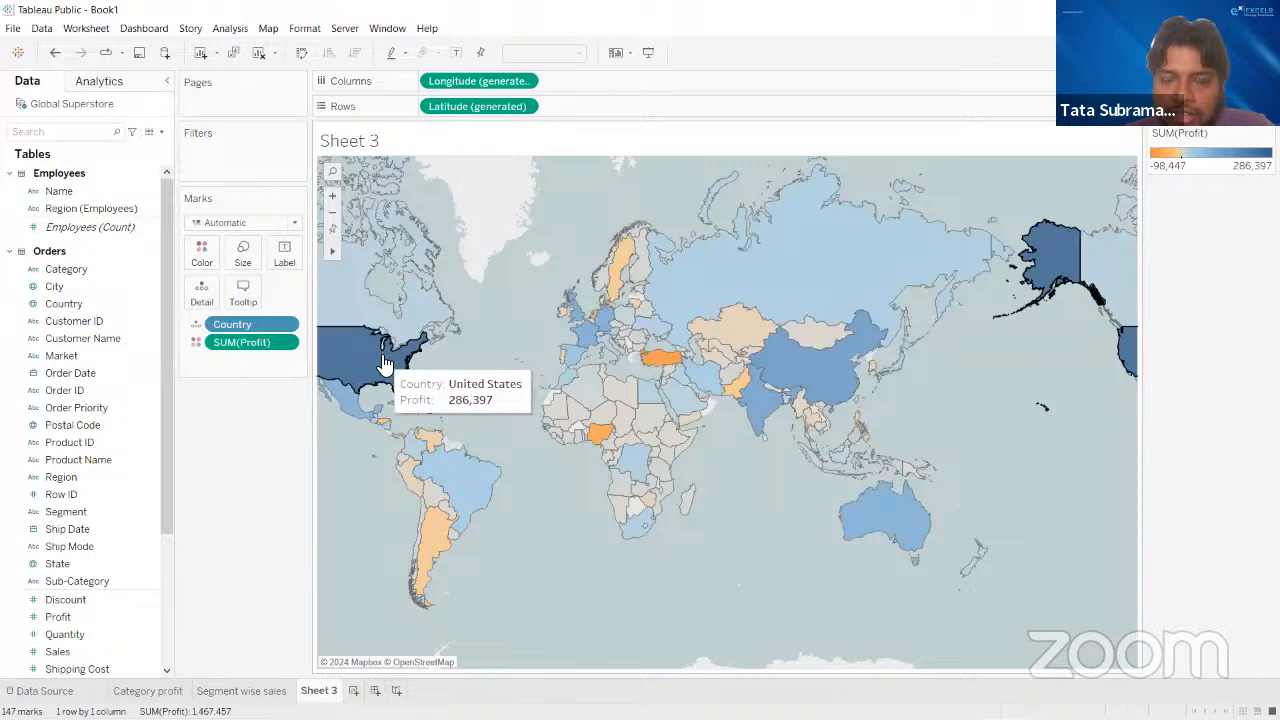
mouse_move(358, 367)
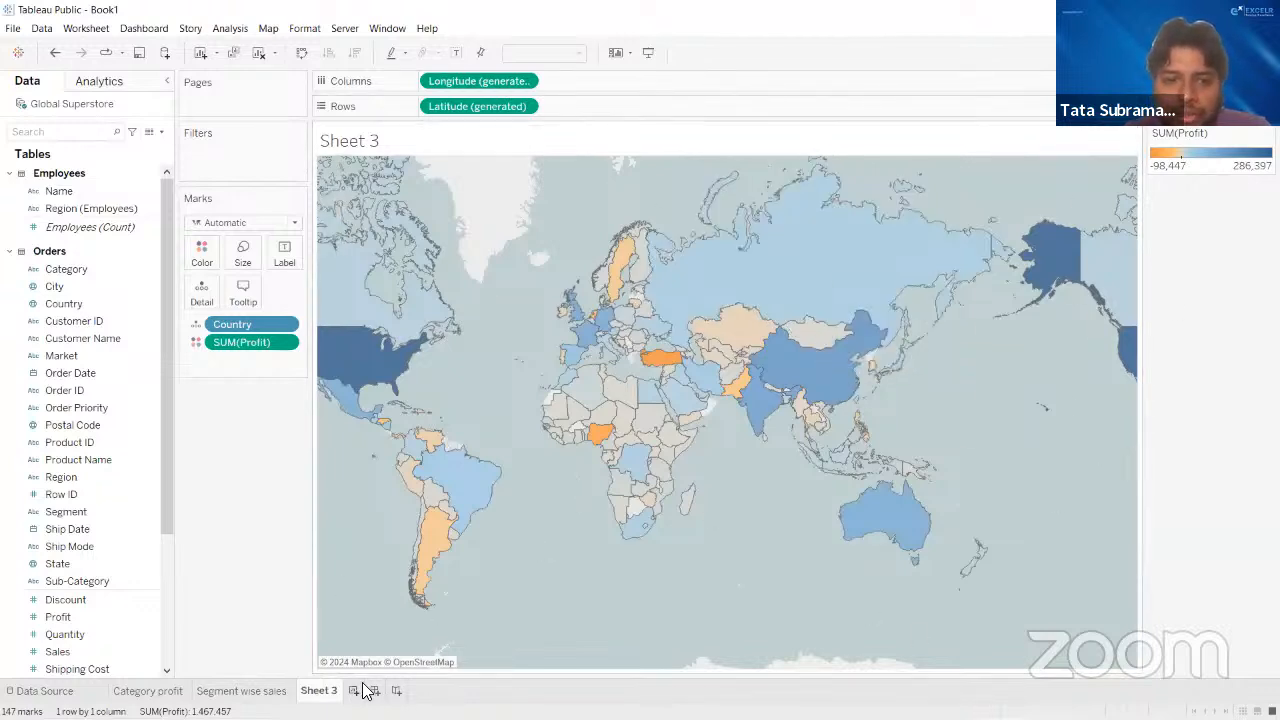
- Rename the map worksheet as "country profit"
double_click(330, 691)
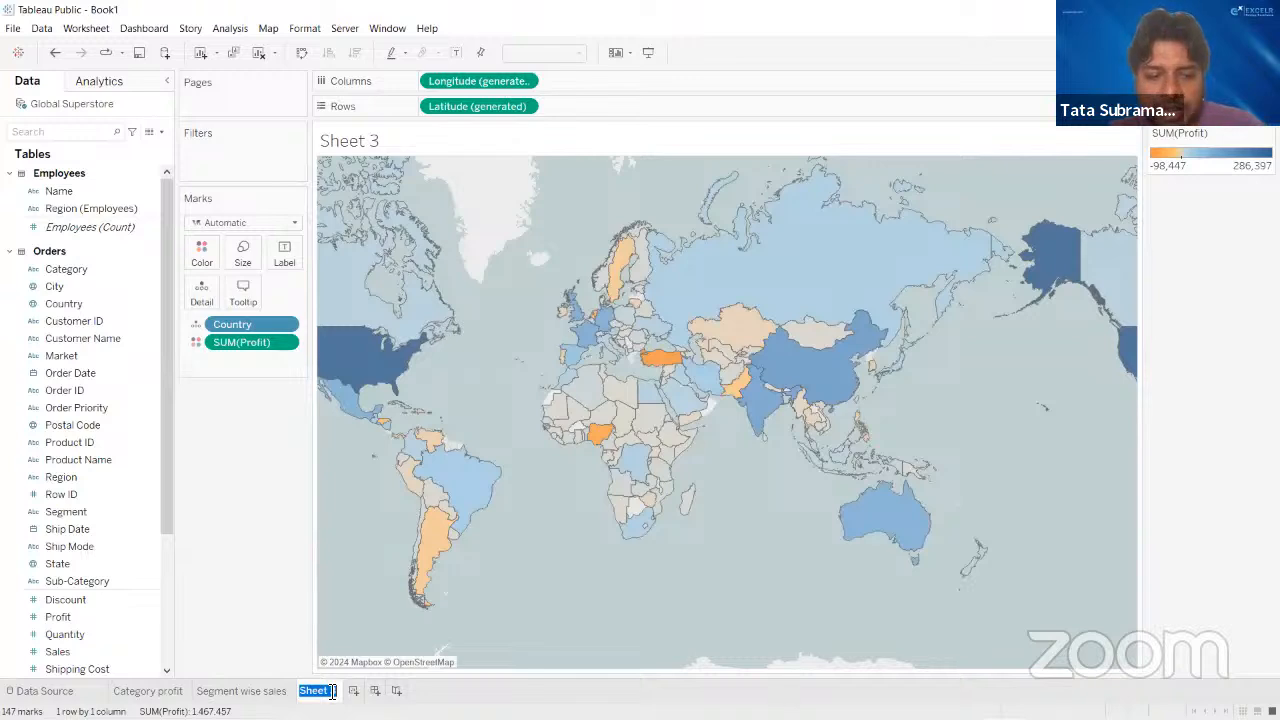
text(country)
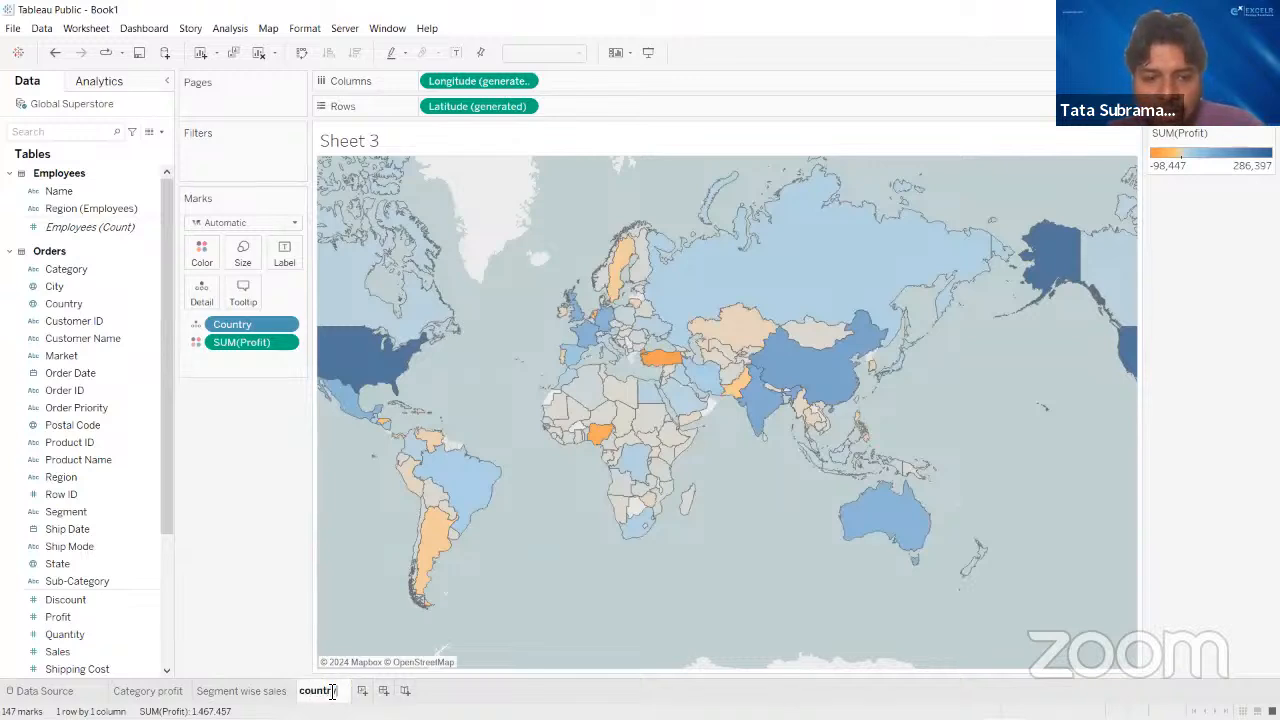
text( profo)
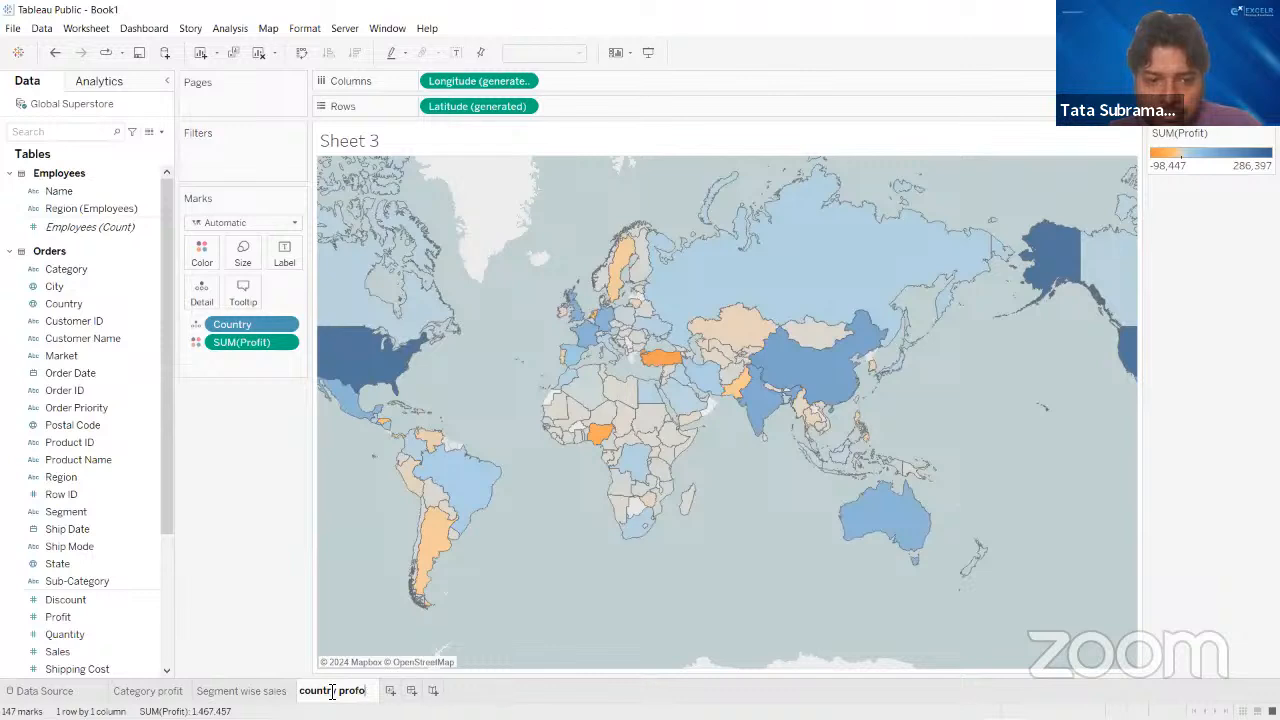
key(BackSpace)
text(it)
key(Return)
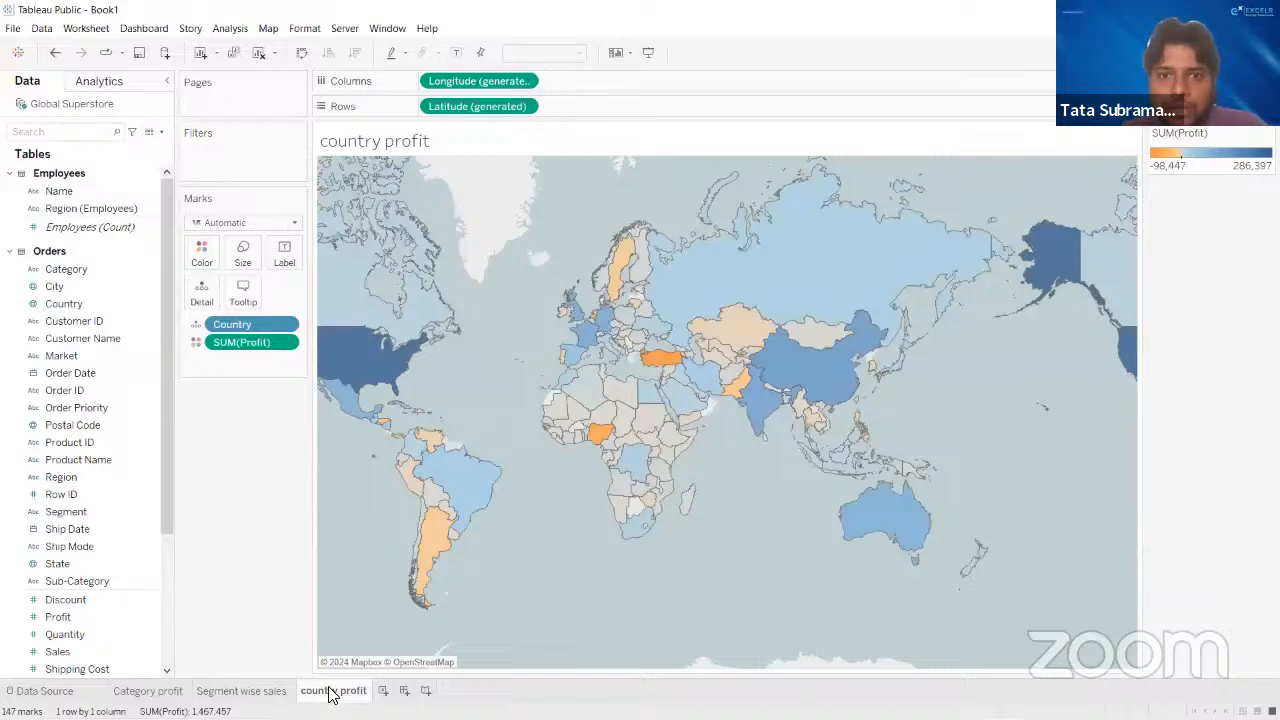
- Try SUM(Profit) as a label on the countries of the map, and remove that label field again
mouse_move(828, 422)
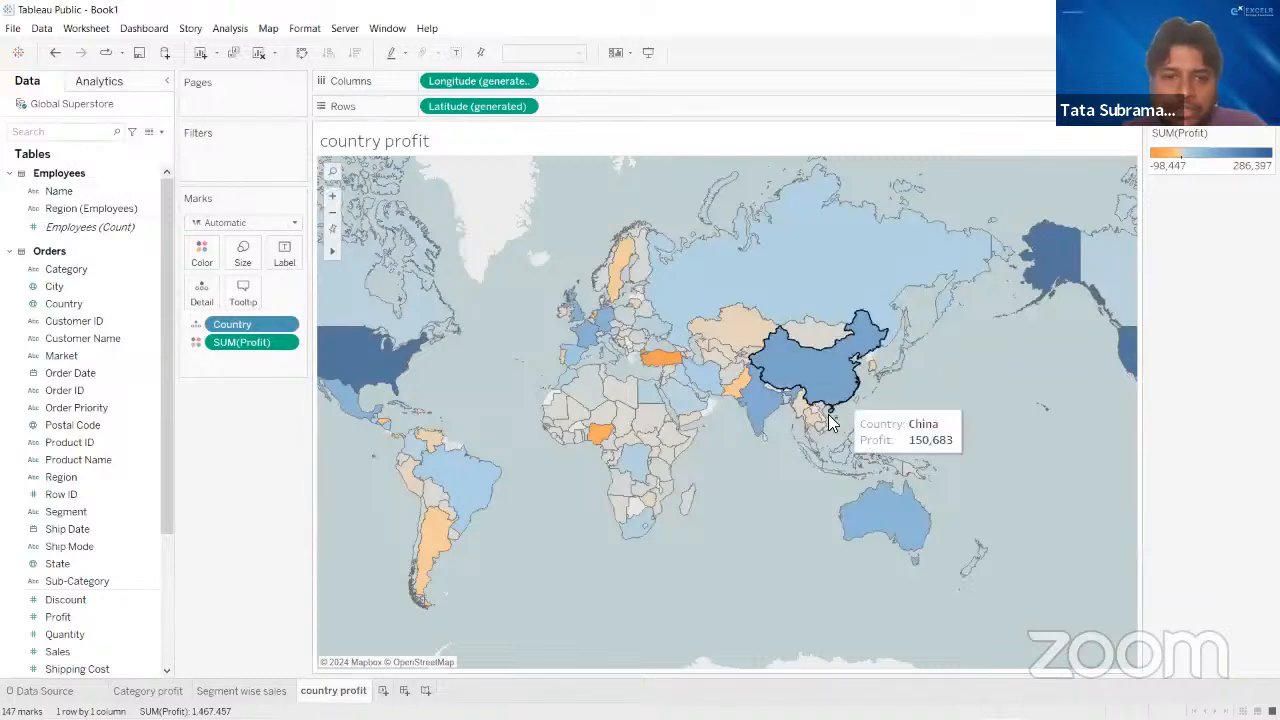
click(79, 640)
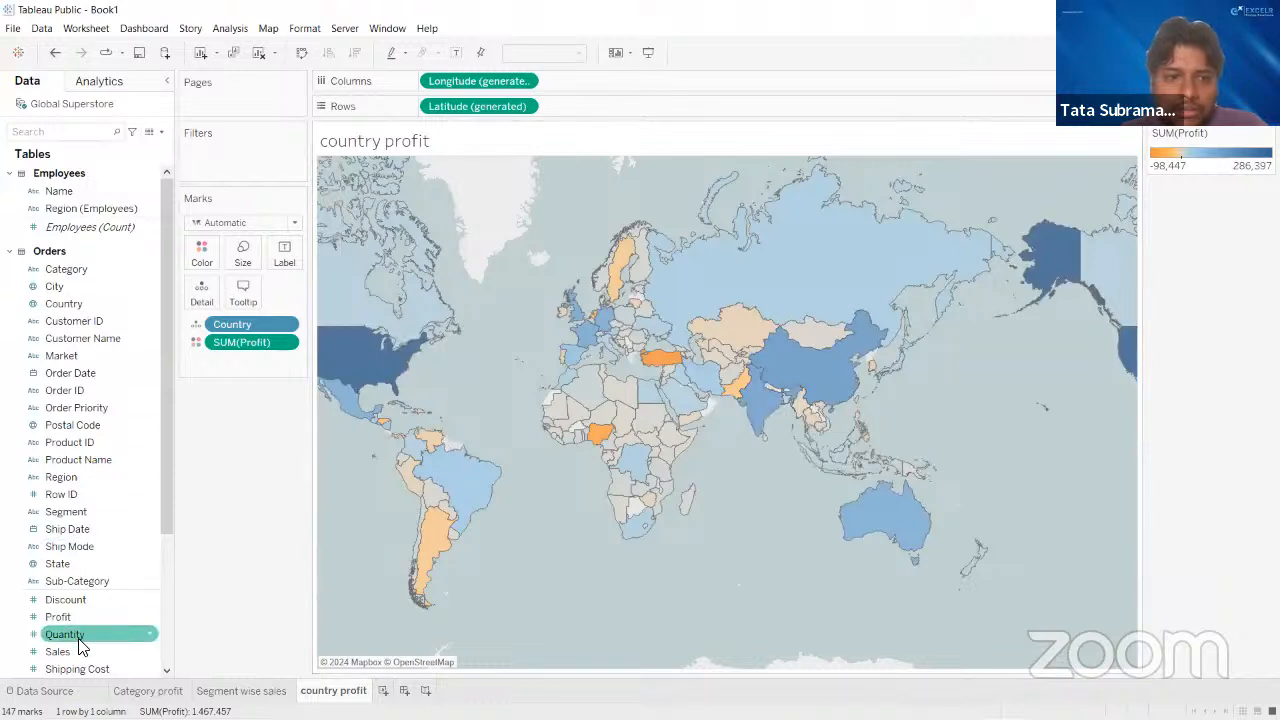
drag(80, 617, 282, 256)
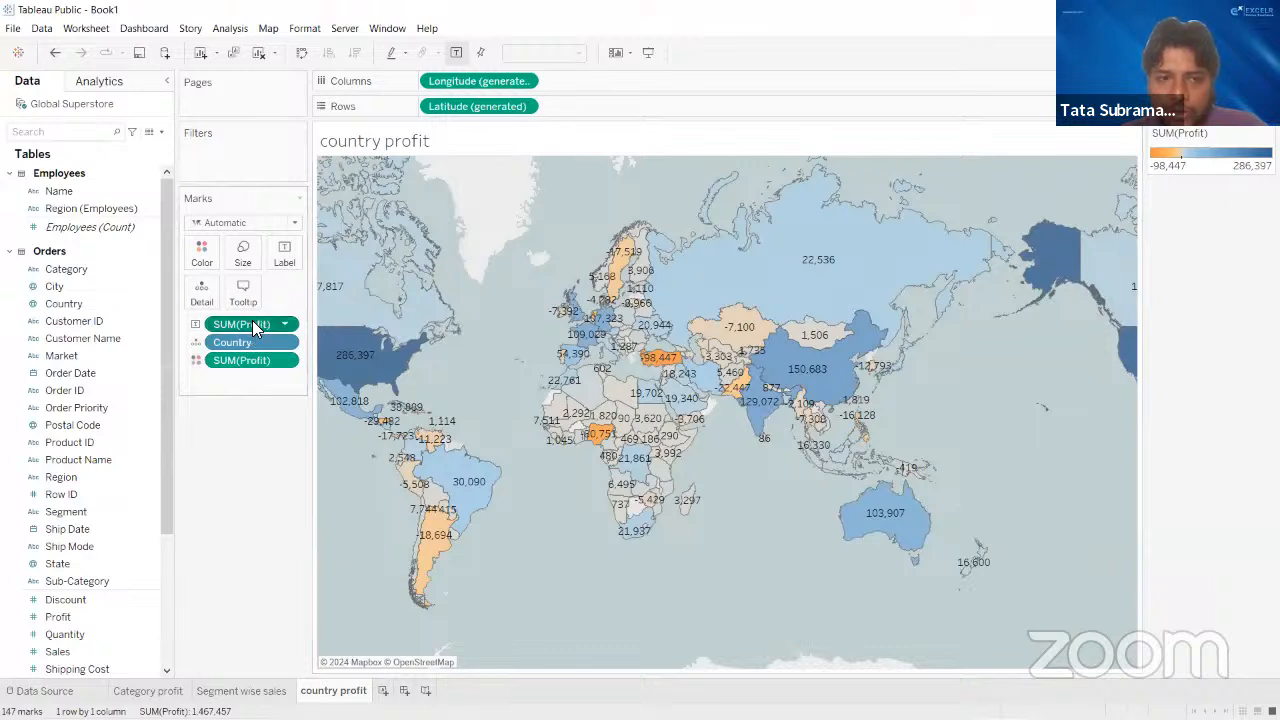
drag(253, 324, 237, 537)
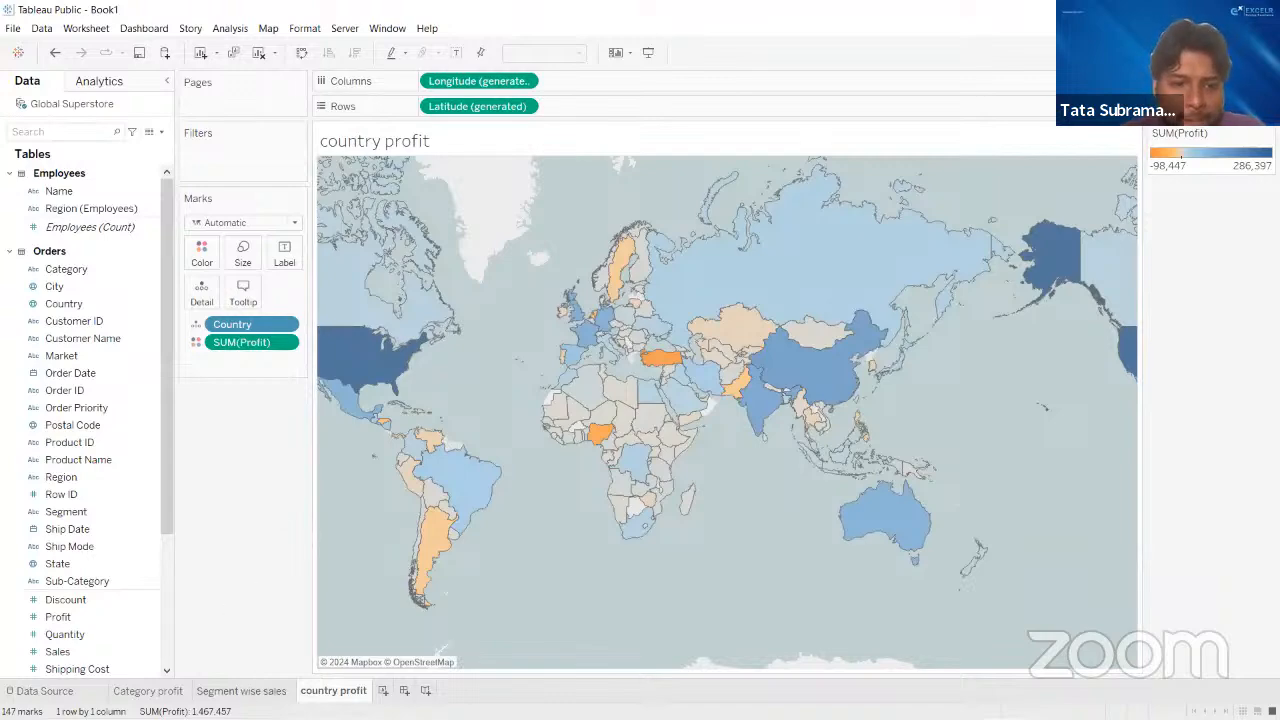
click(240, 690)
click(333, 691)
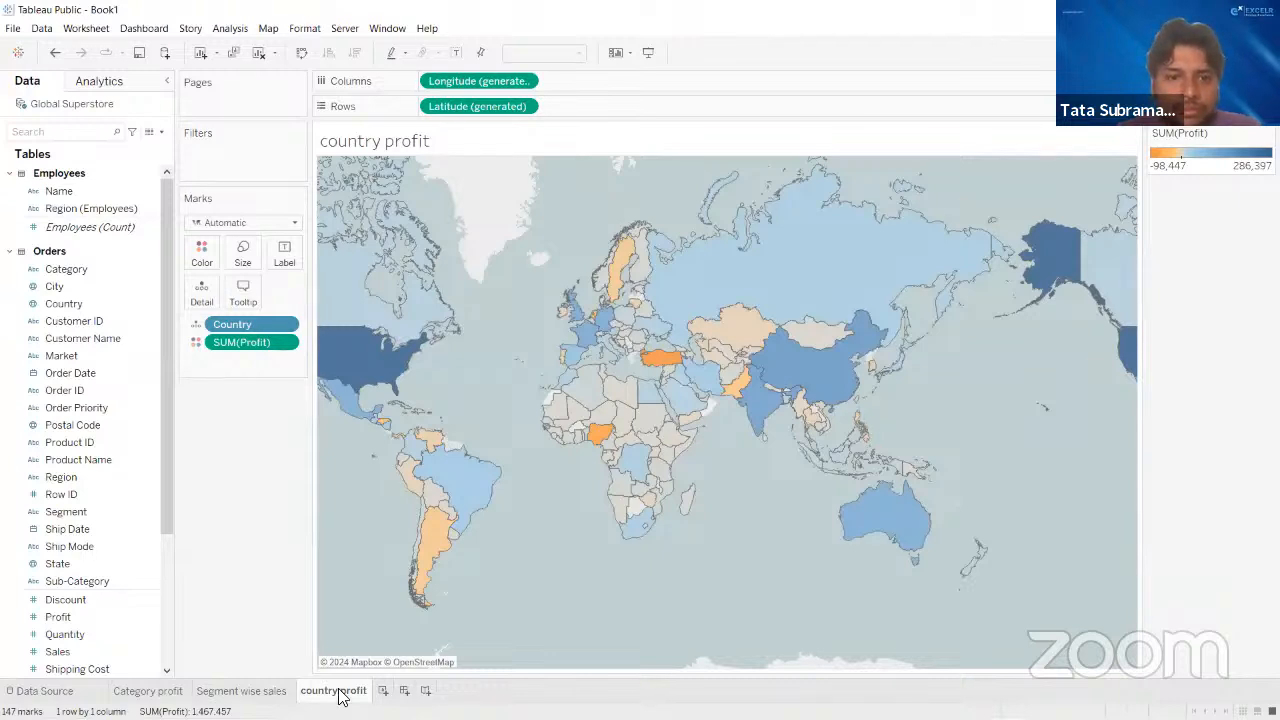
- Add a new worksheet and try to place Customer ID on its rows
click(383, 690)
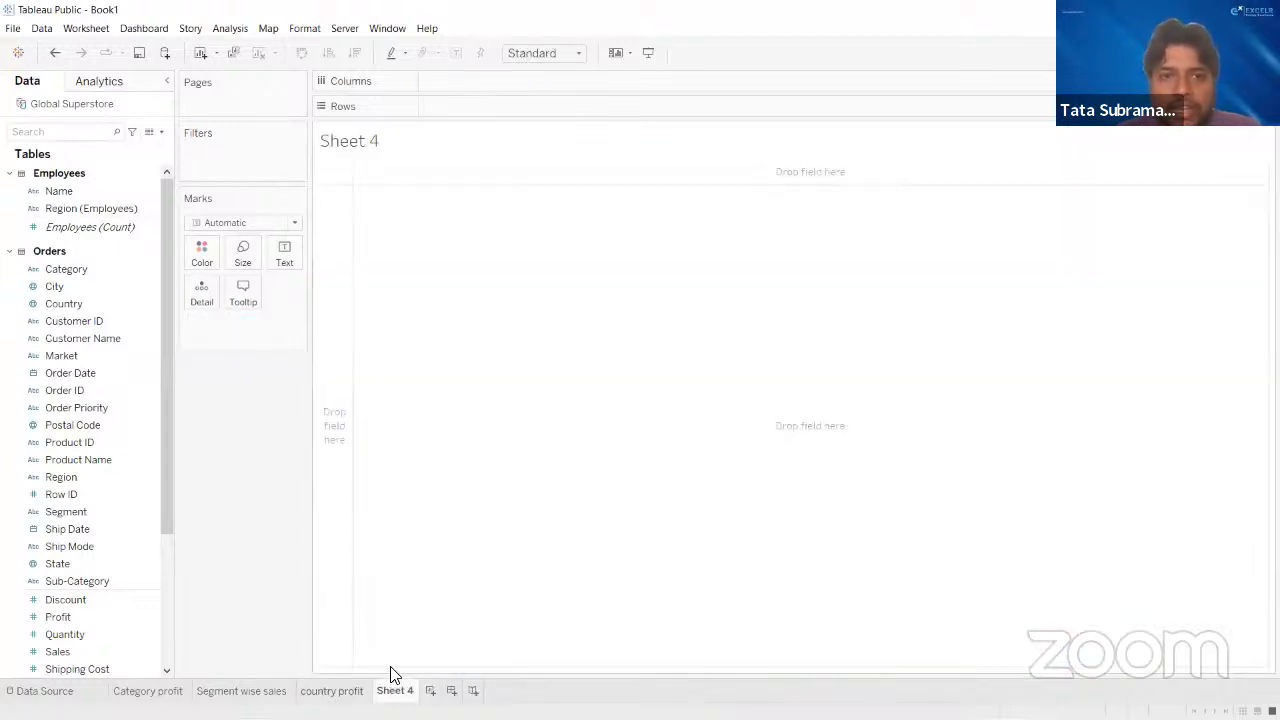
click(1243, 53)
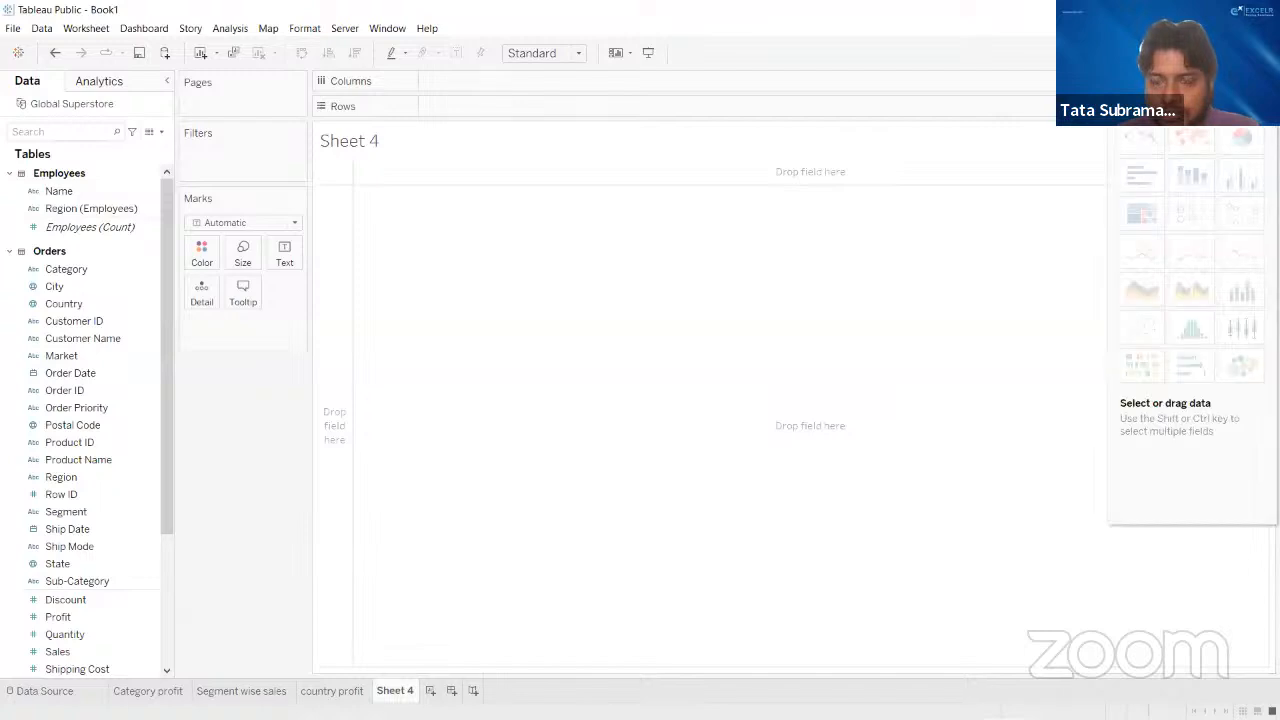
click(1243, 53)
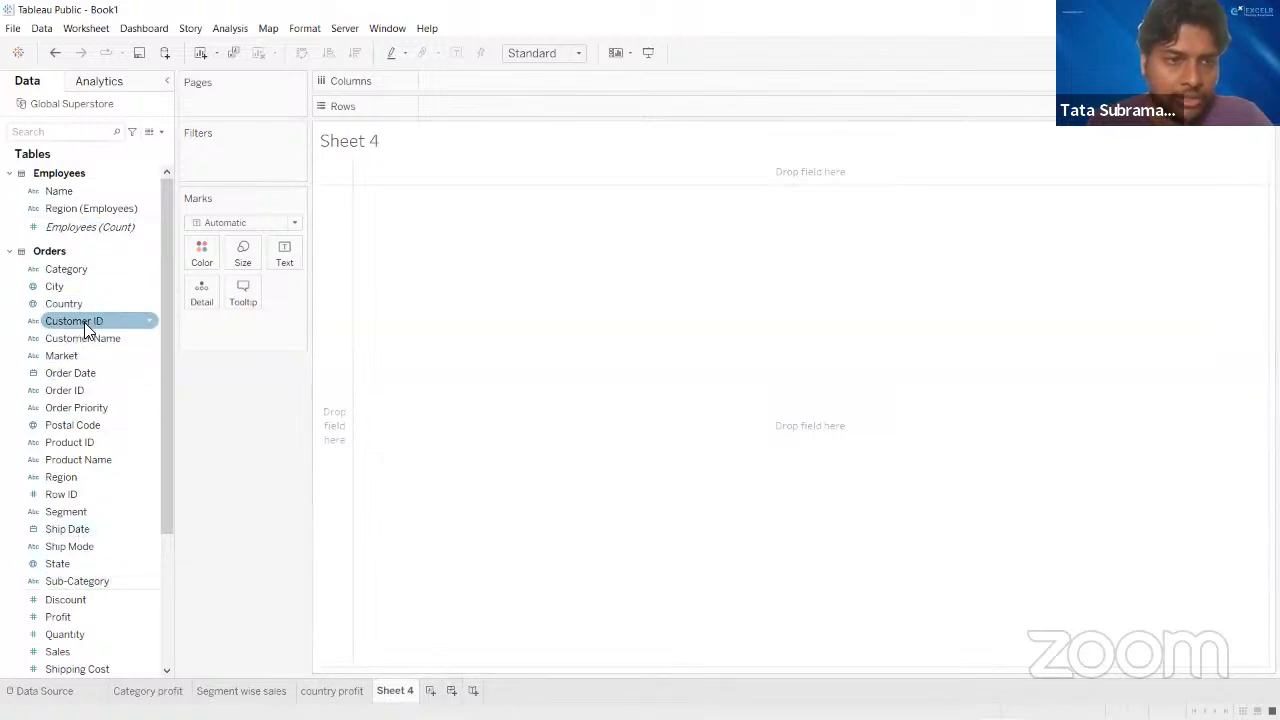
drag(84, 322, 462, 106)
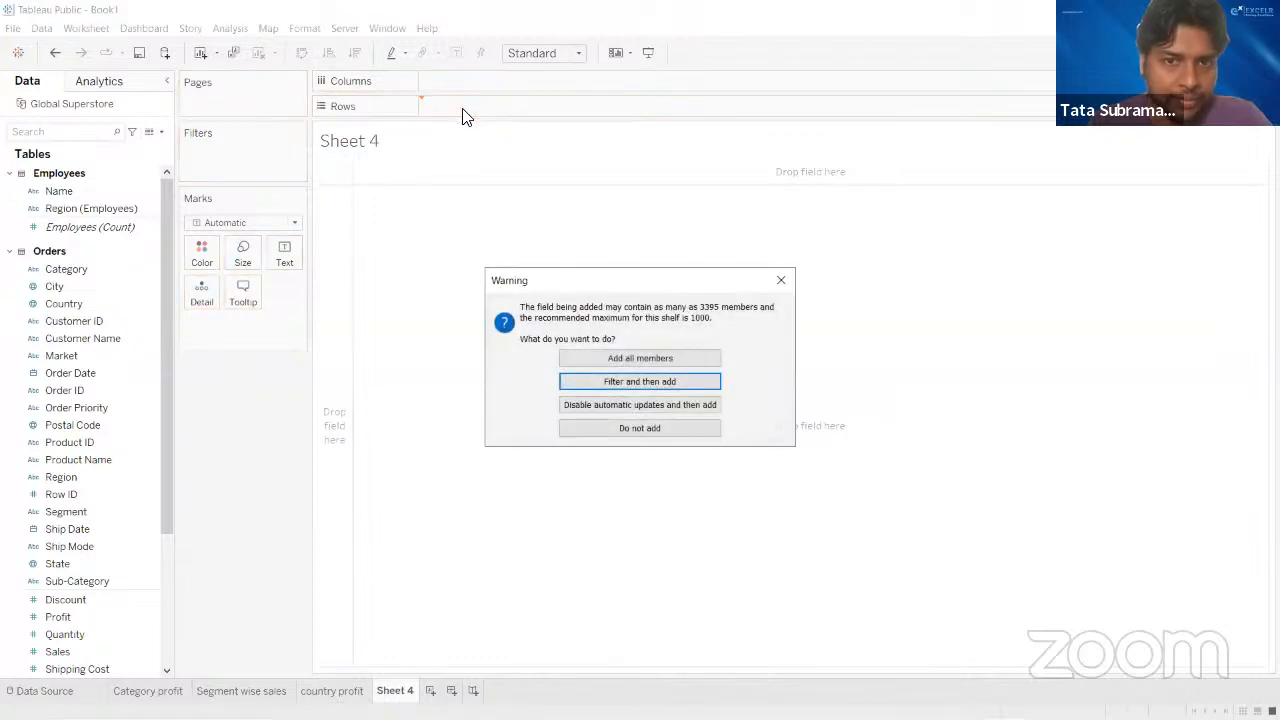
click(790, 277)
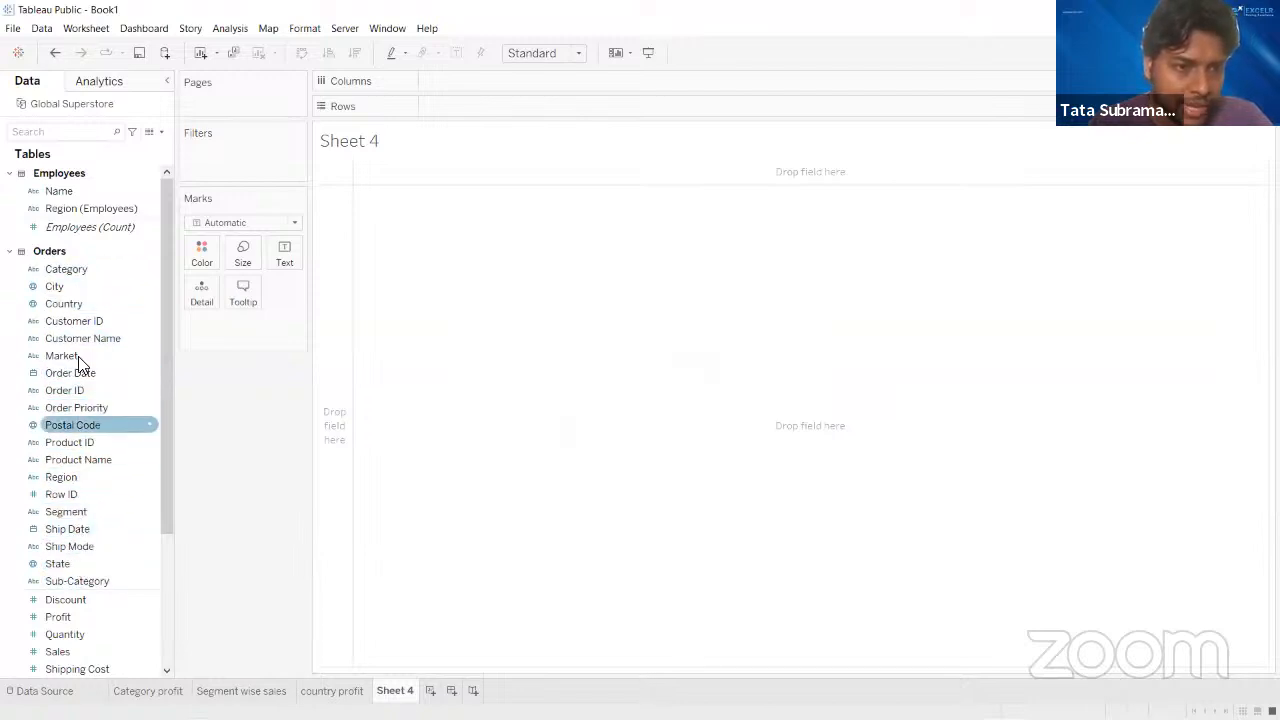
- Search the data fields for "reg" and place the Region field from Orders on rows
click(63, 131)
text(reg)
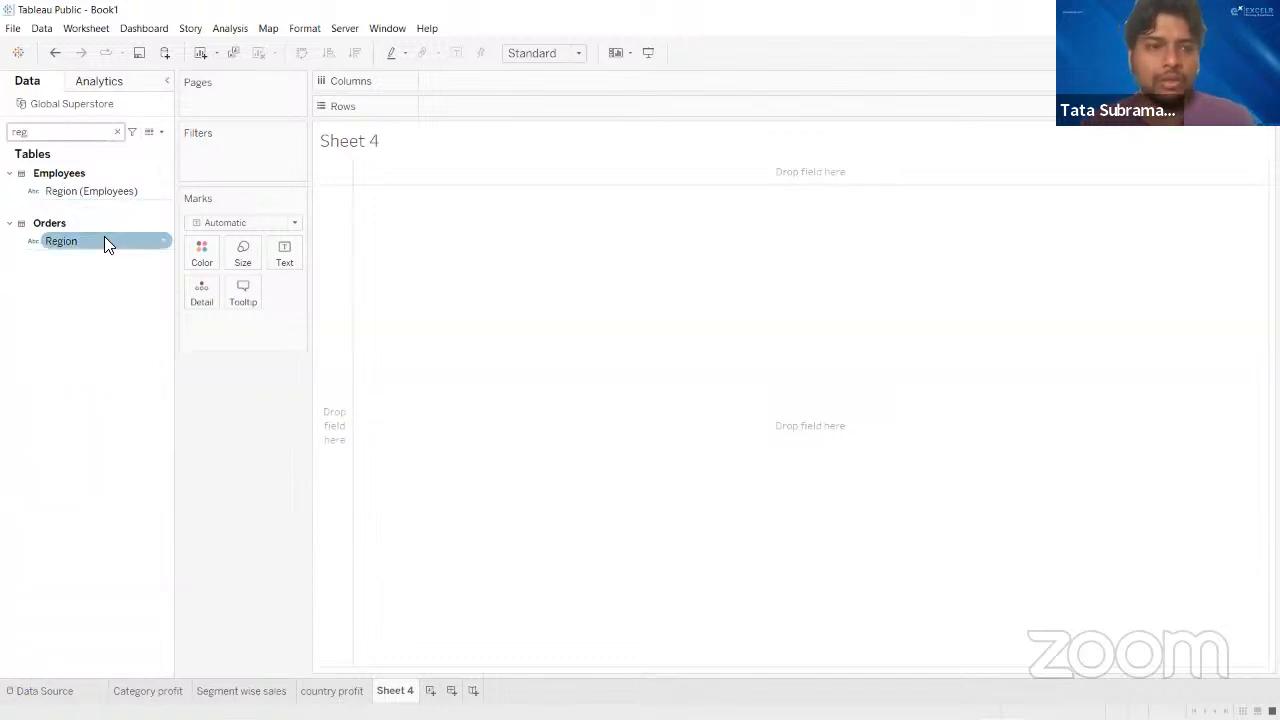
drag(104, 240, 500, 106)
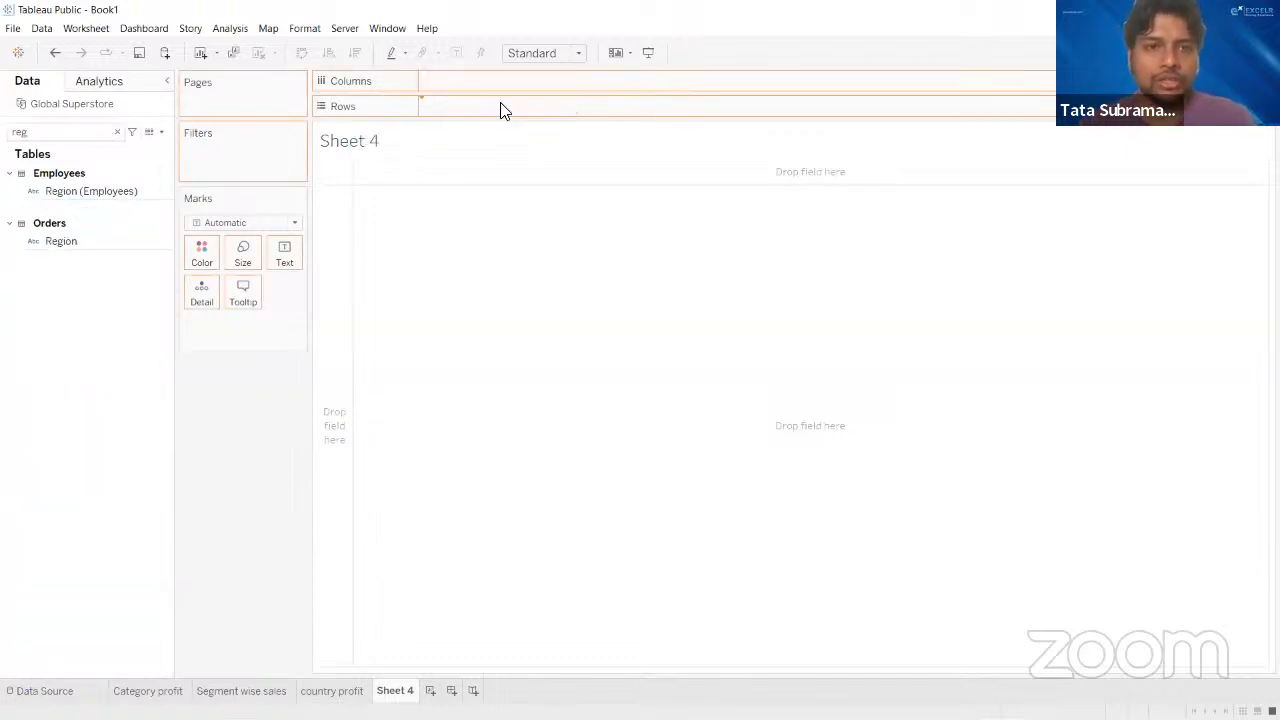
click(117, 131)
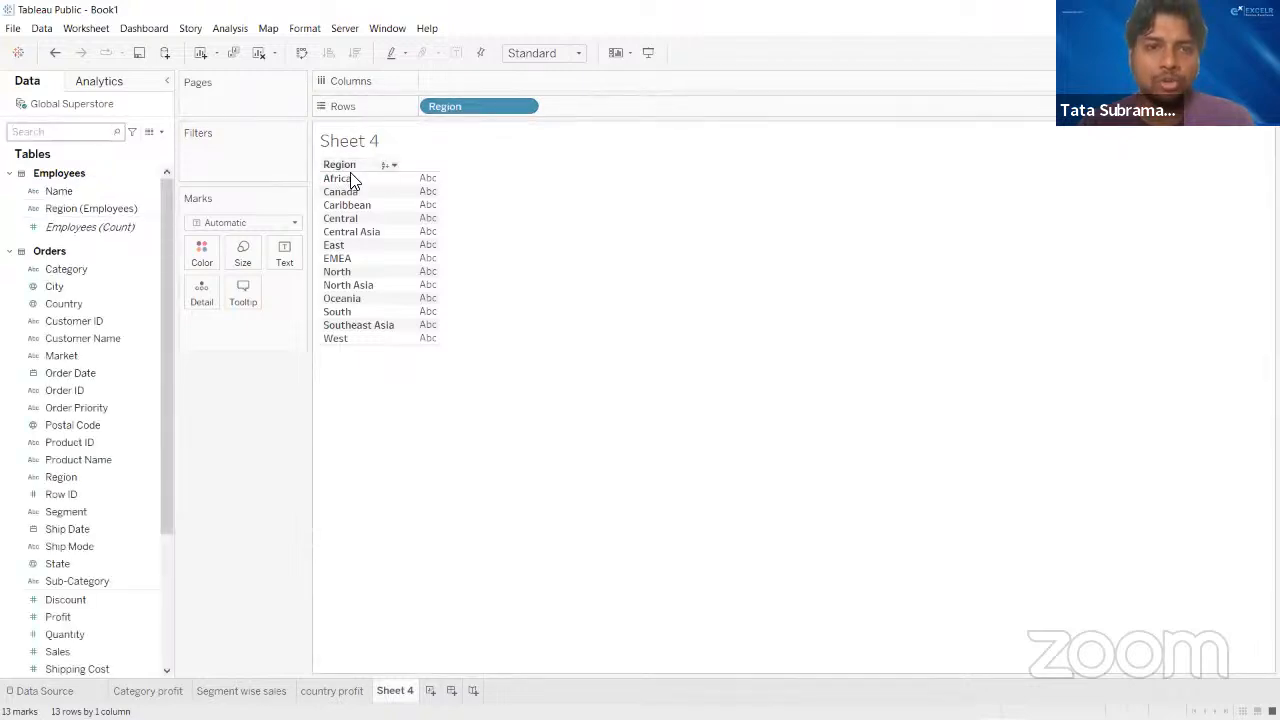
- Find the Sales and Profit fields and add both as value columns to the region table
click(72, 130)
text(sales)
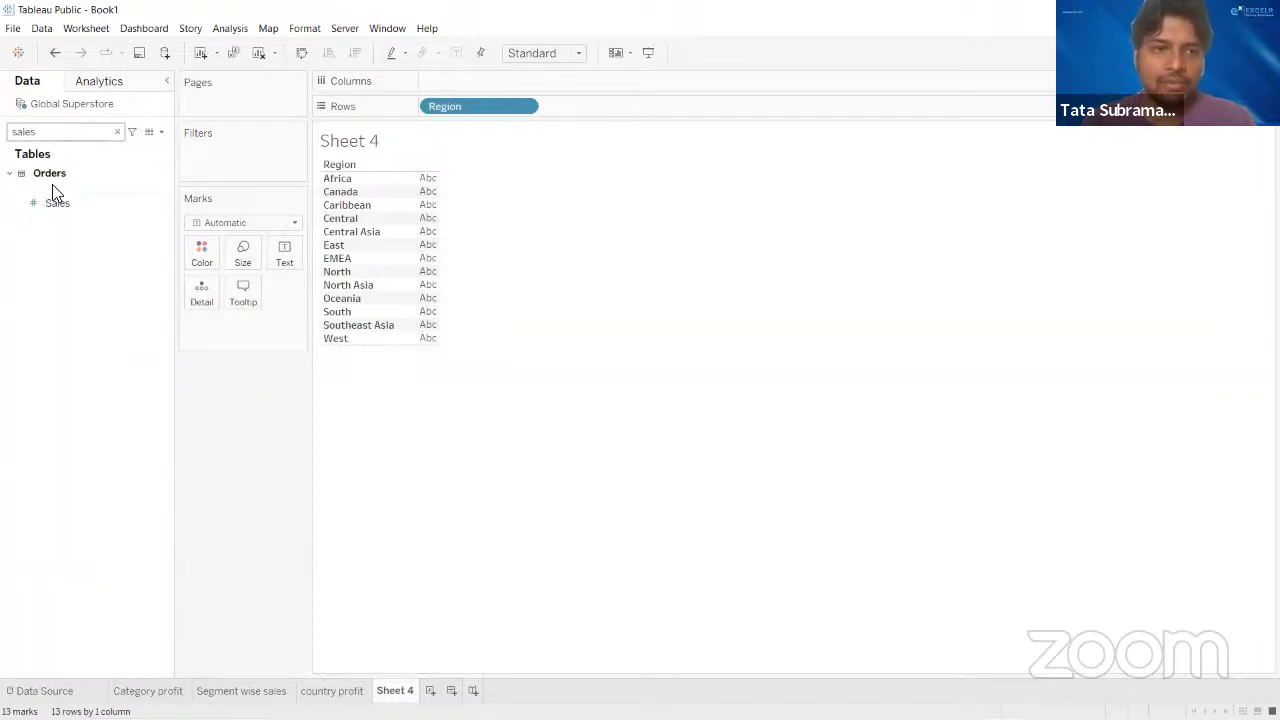
click(55, 204)
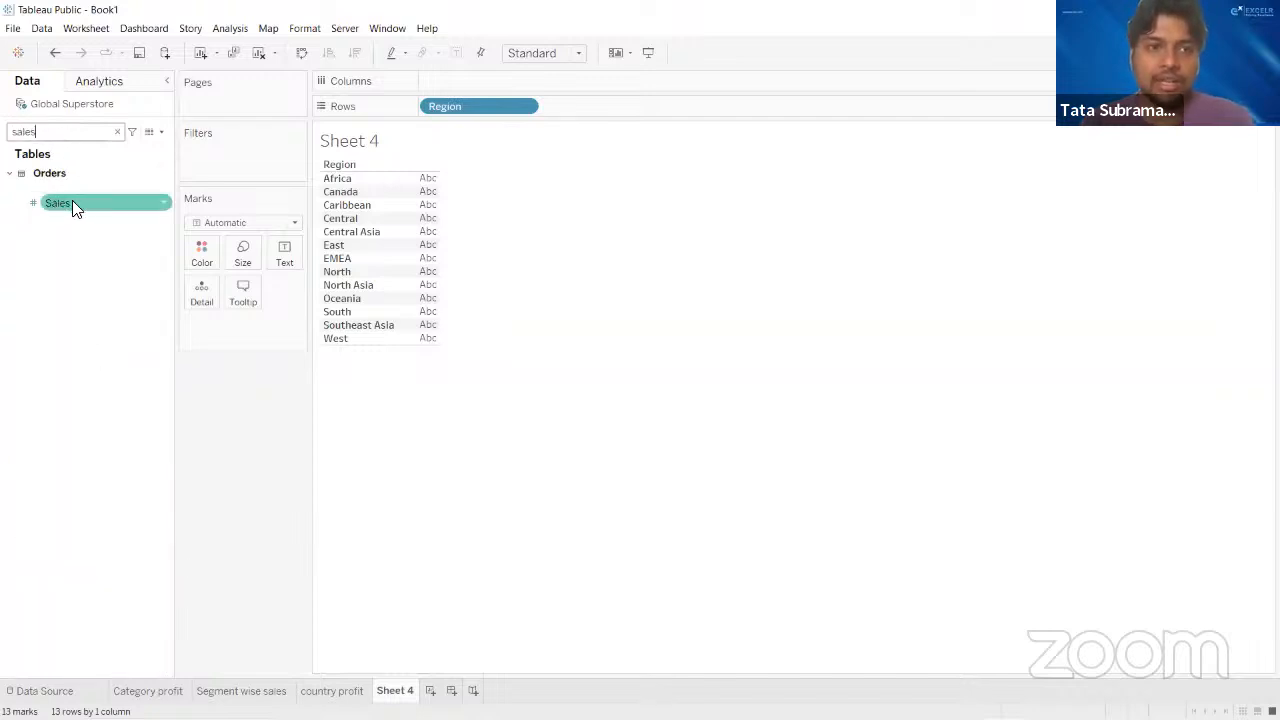
drag(72, 202, 421, 218)
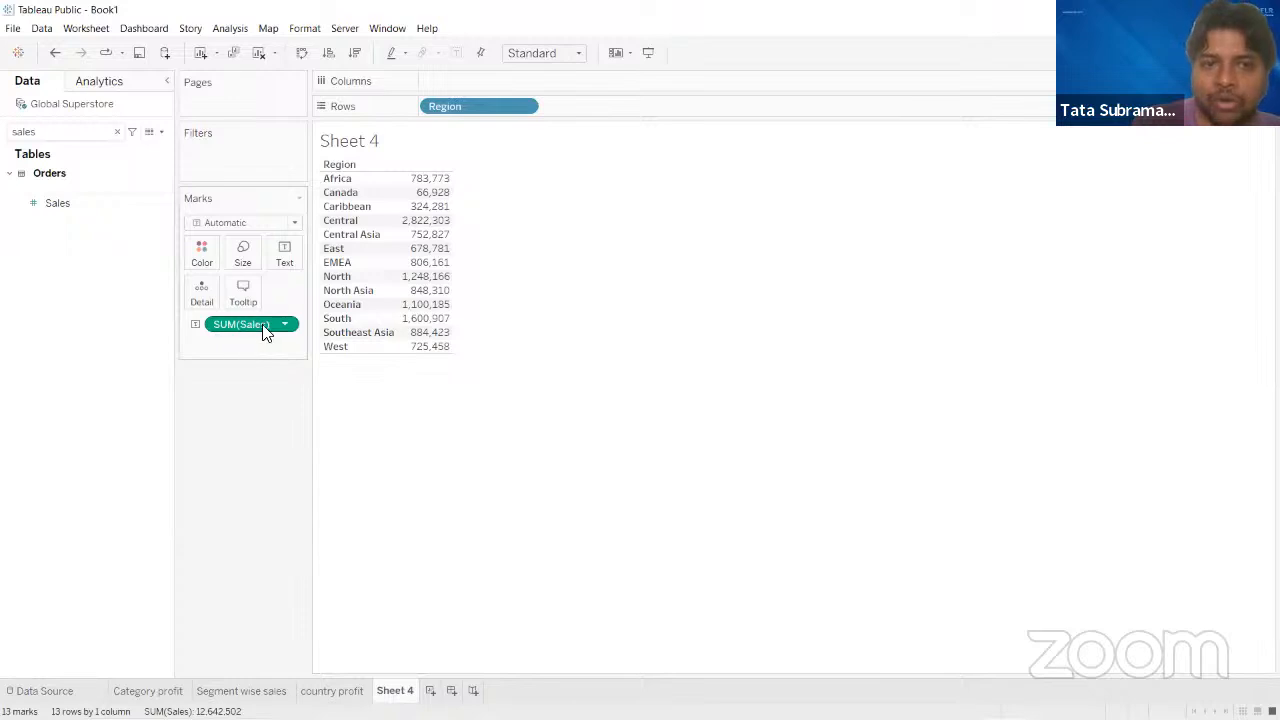
click(116, 132)
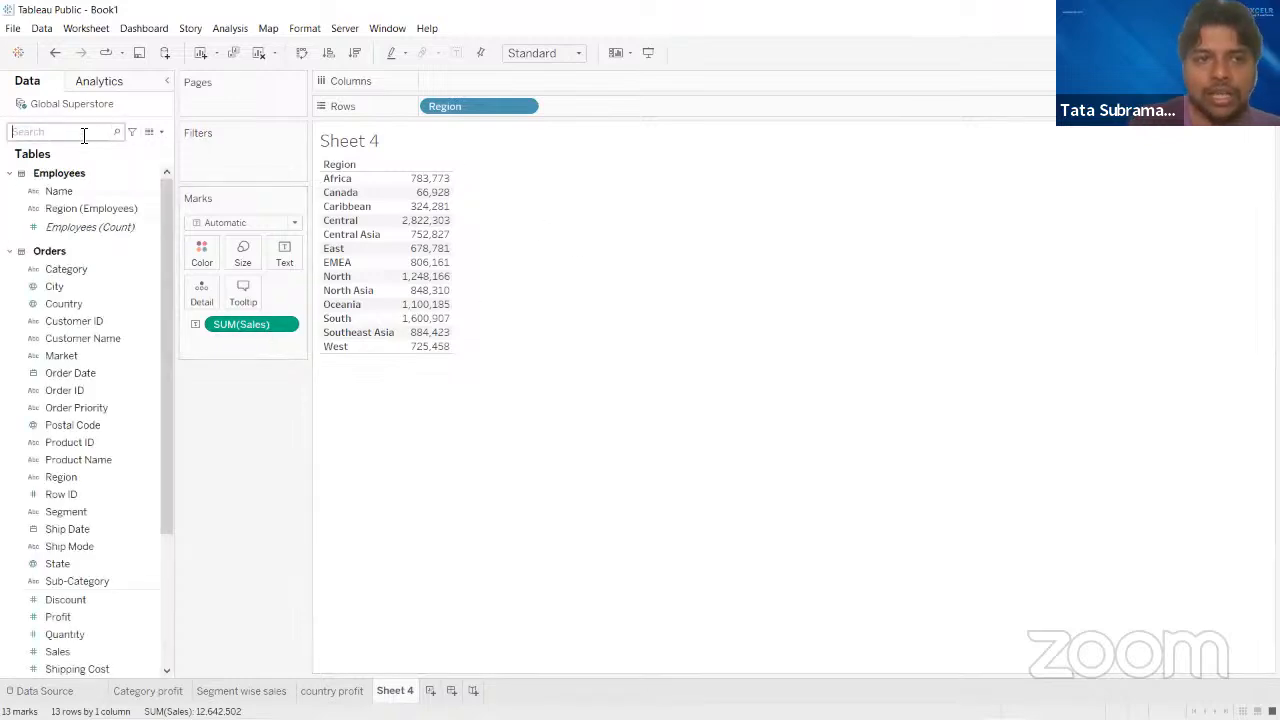
text(prof)
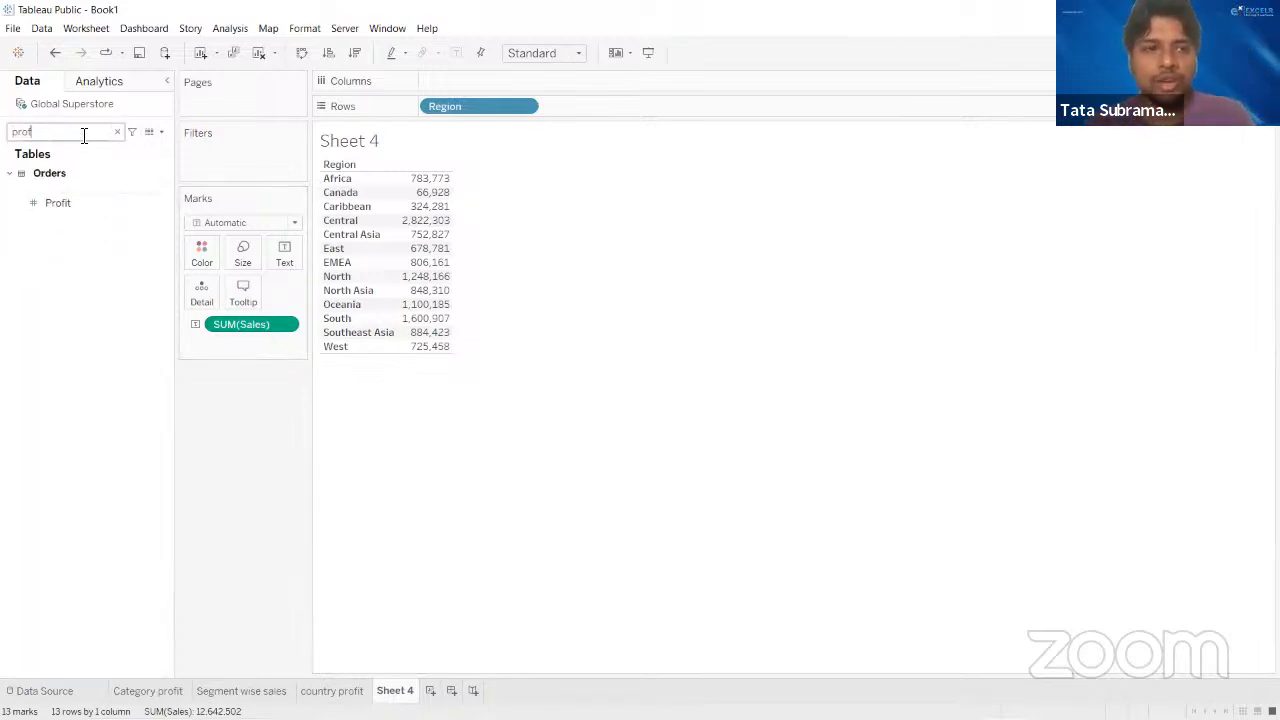
drag(95, 206, 429, 288)
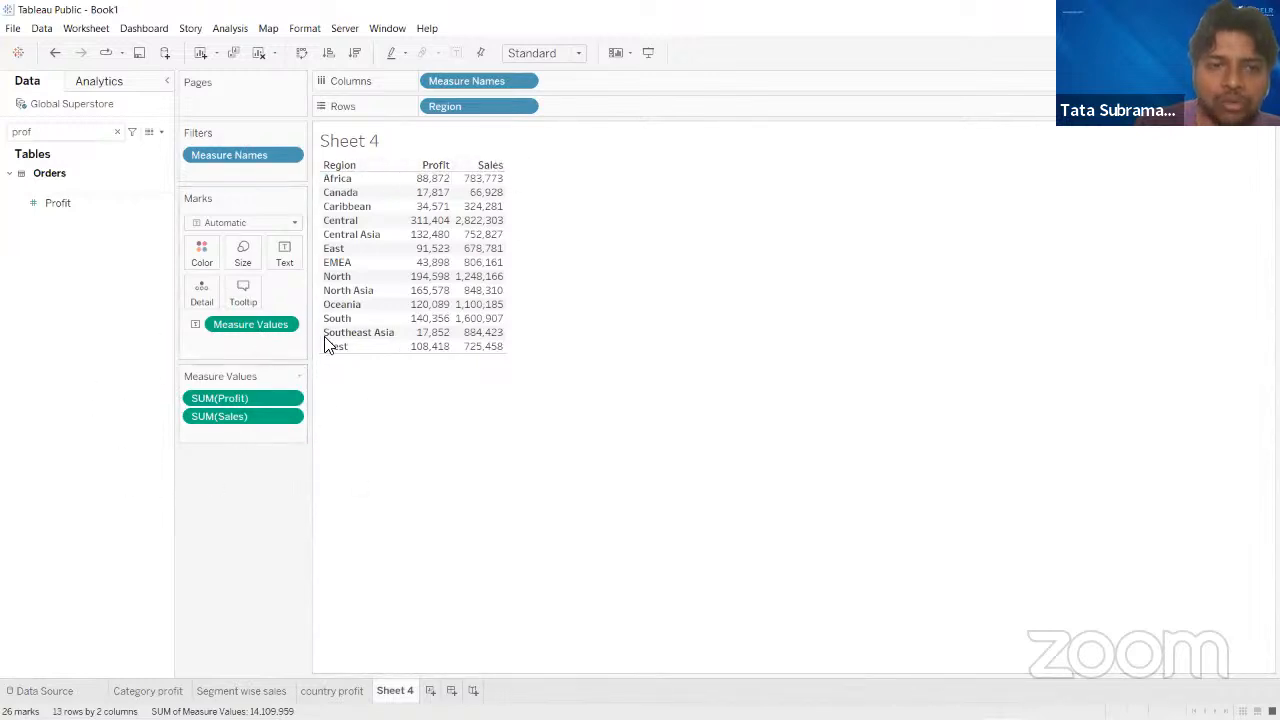
click(117, 131)
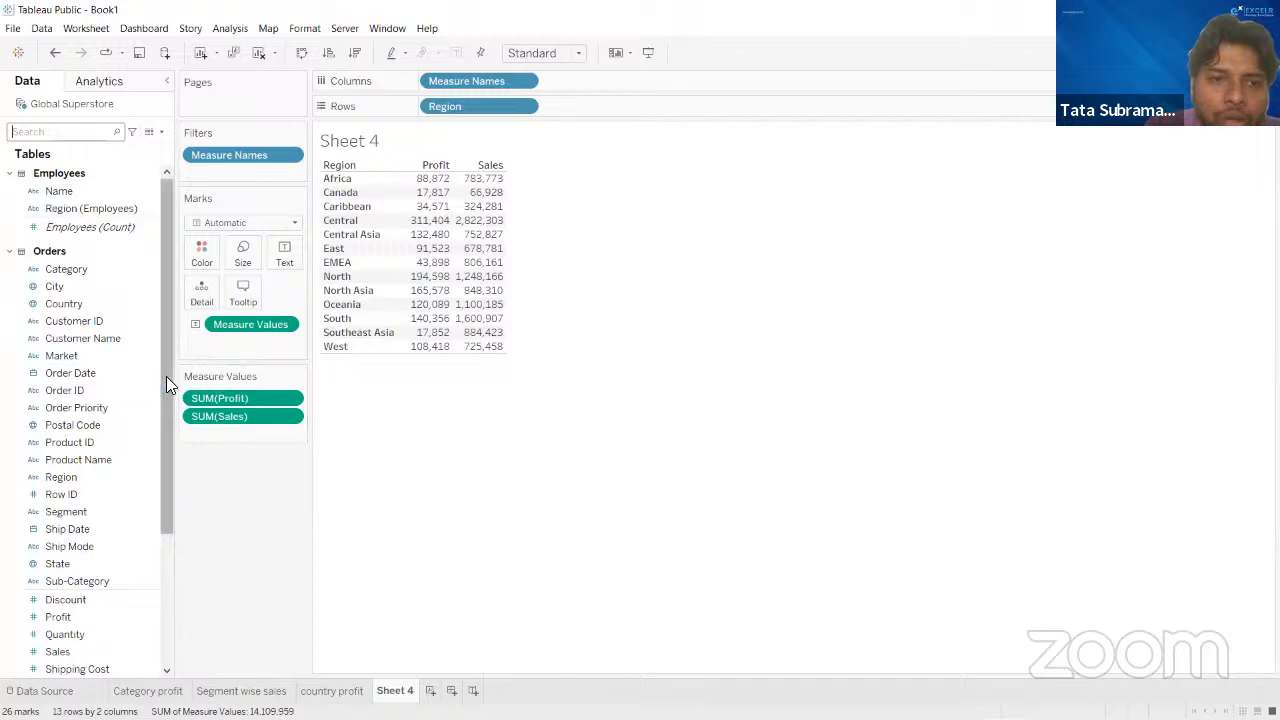
- Look through the remaining data fields and clear the region profit and sales table from the sheet
drag(166, 376, 162, 494)
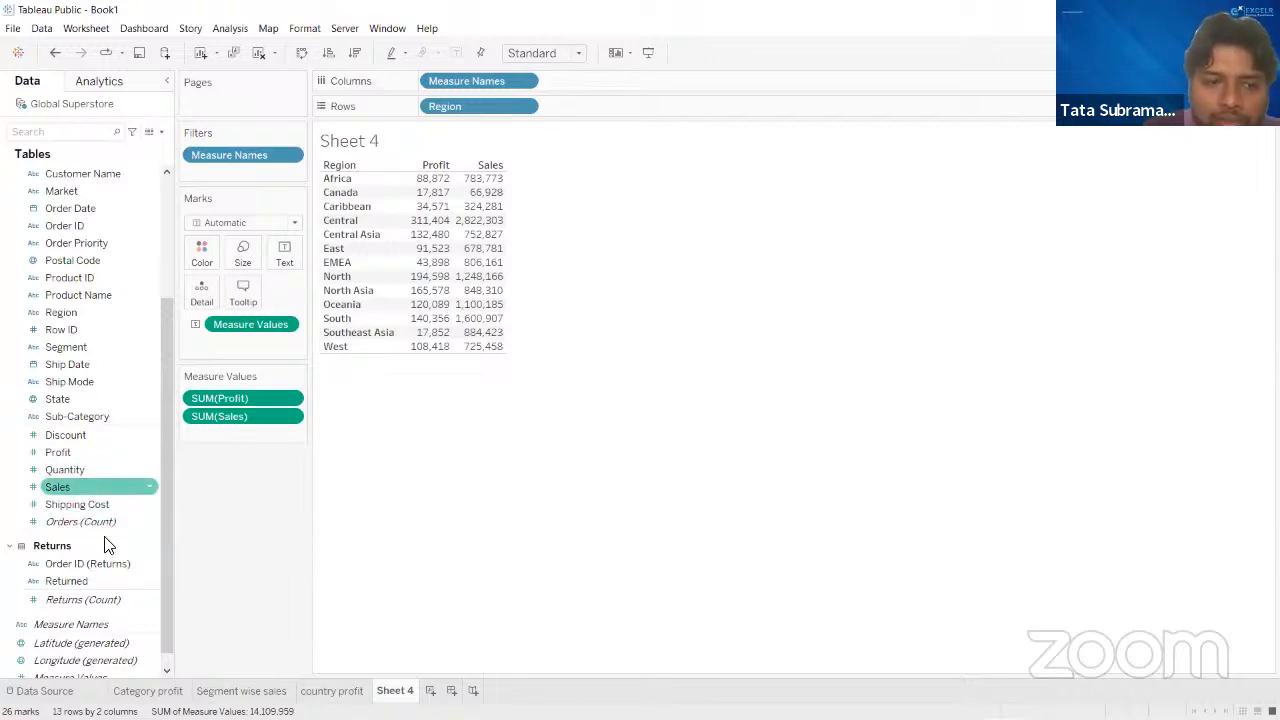
scroll(100, 508, down, 1)
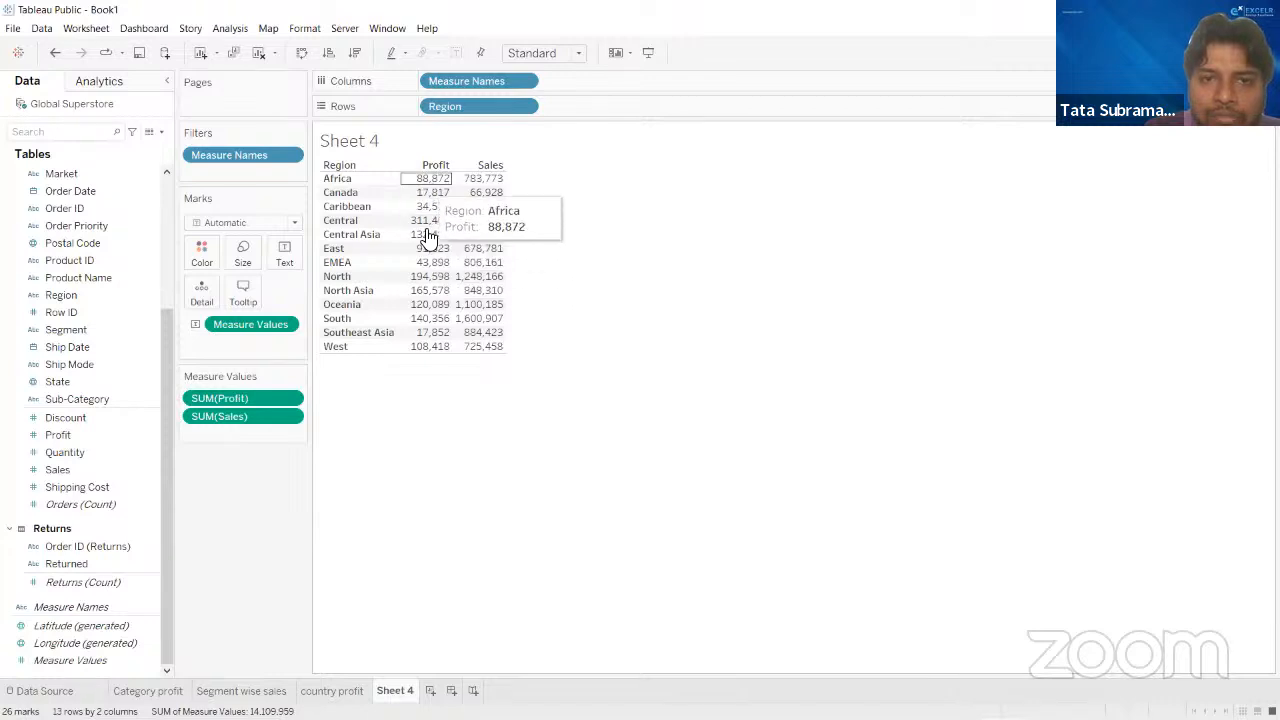
click(108, 606)
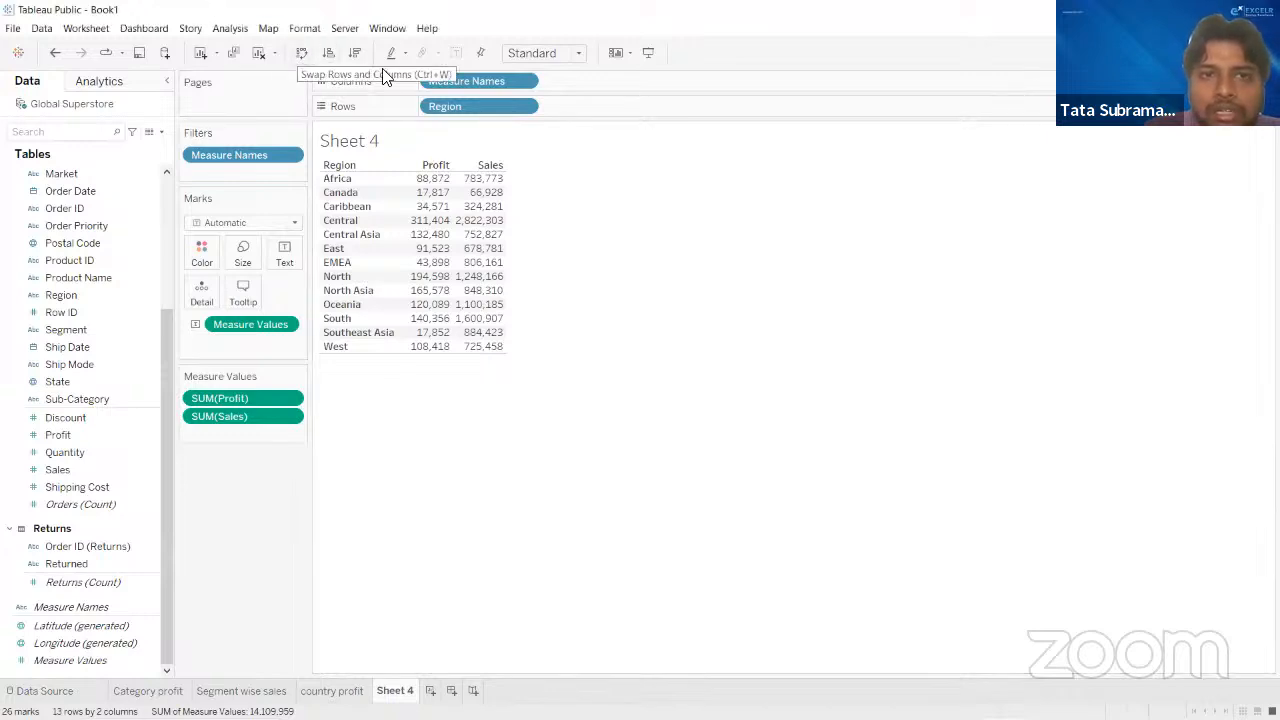
click(258, 57)
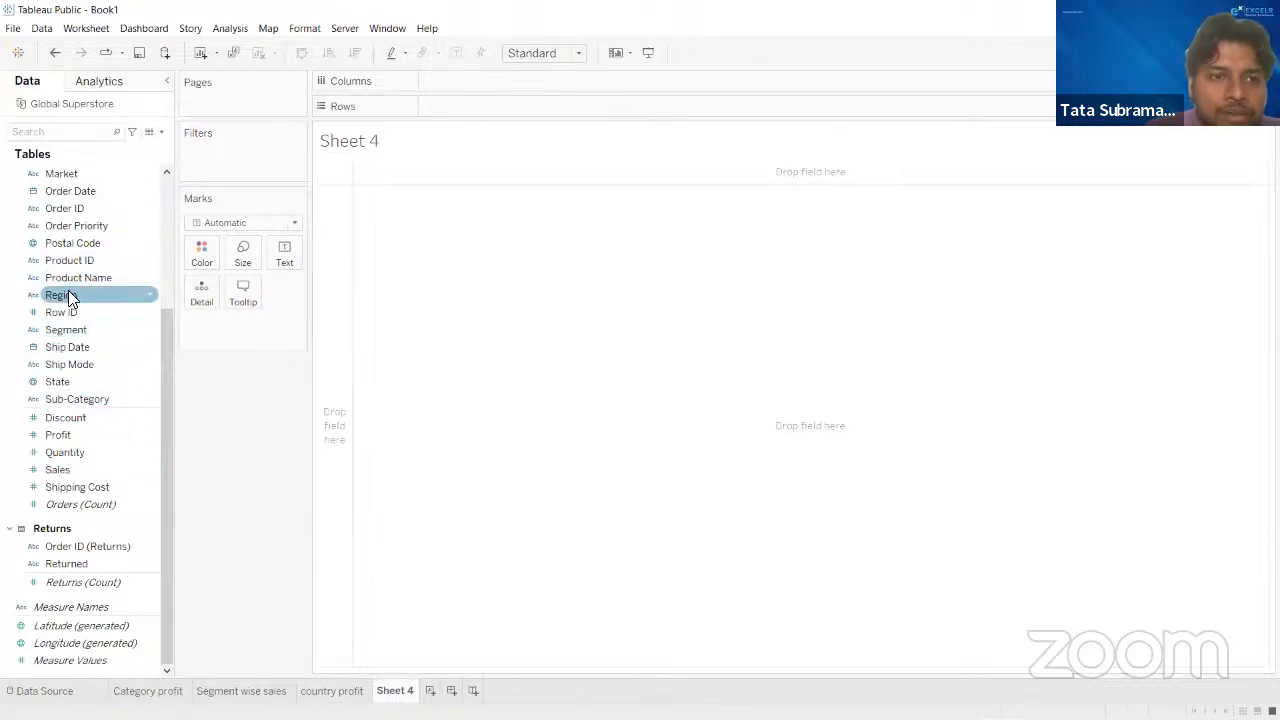
- Build a text table with Region on rows and SUM(Sales) and SUM(Profit) as value columns
drag(71, 294, 466, 99)
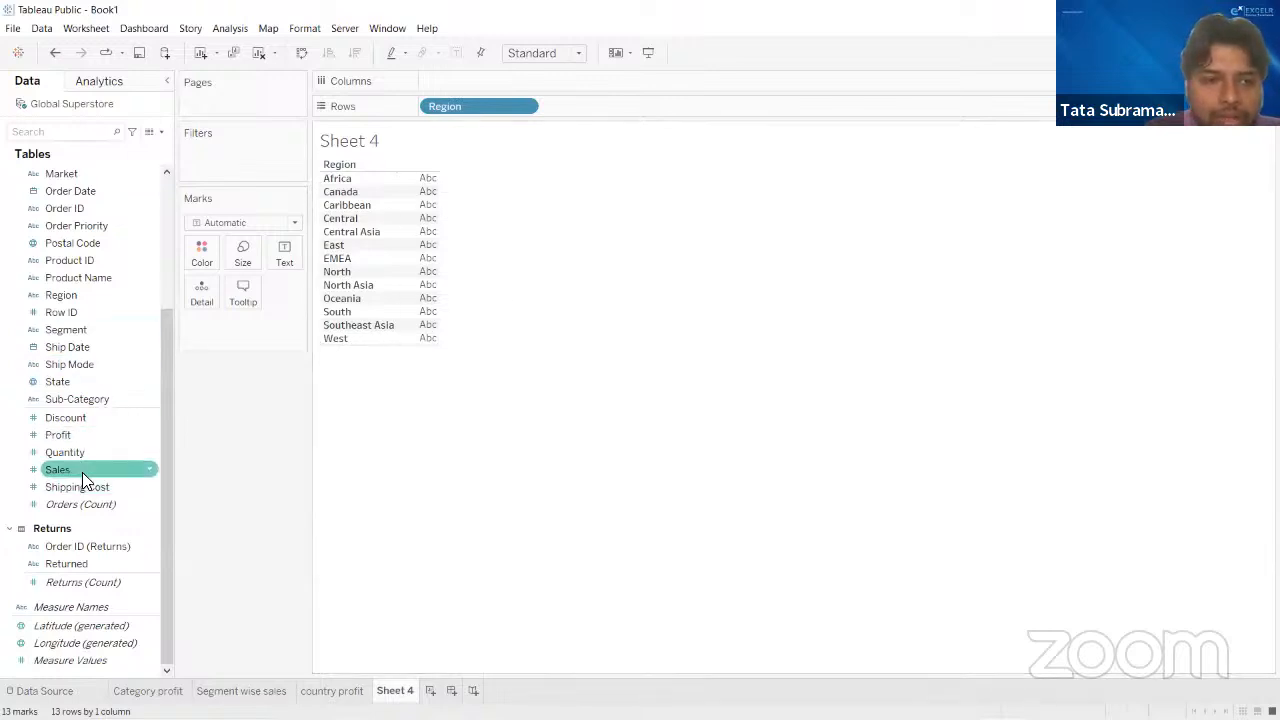
drag(84, 470, 285, 250)
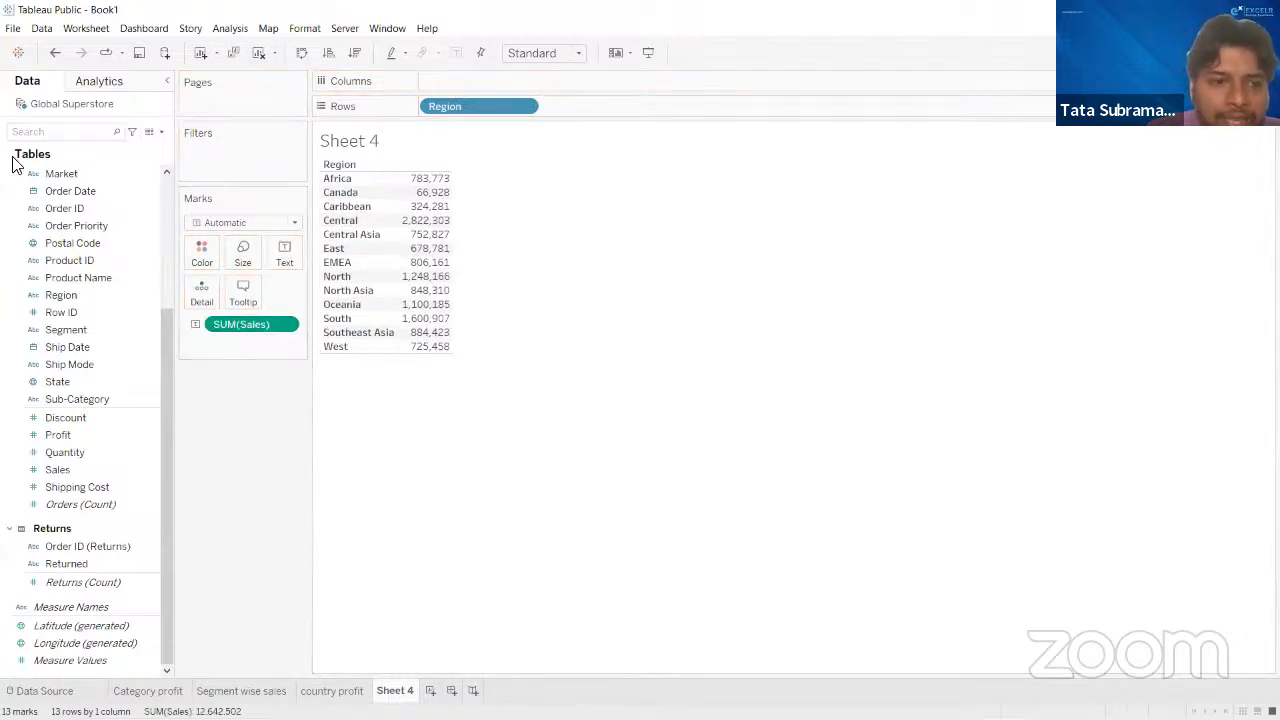
drag(68, 430, 429, 222)
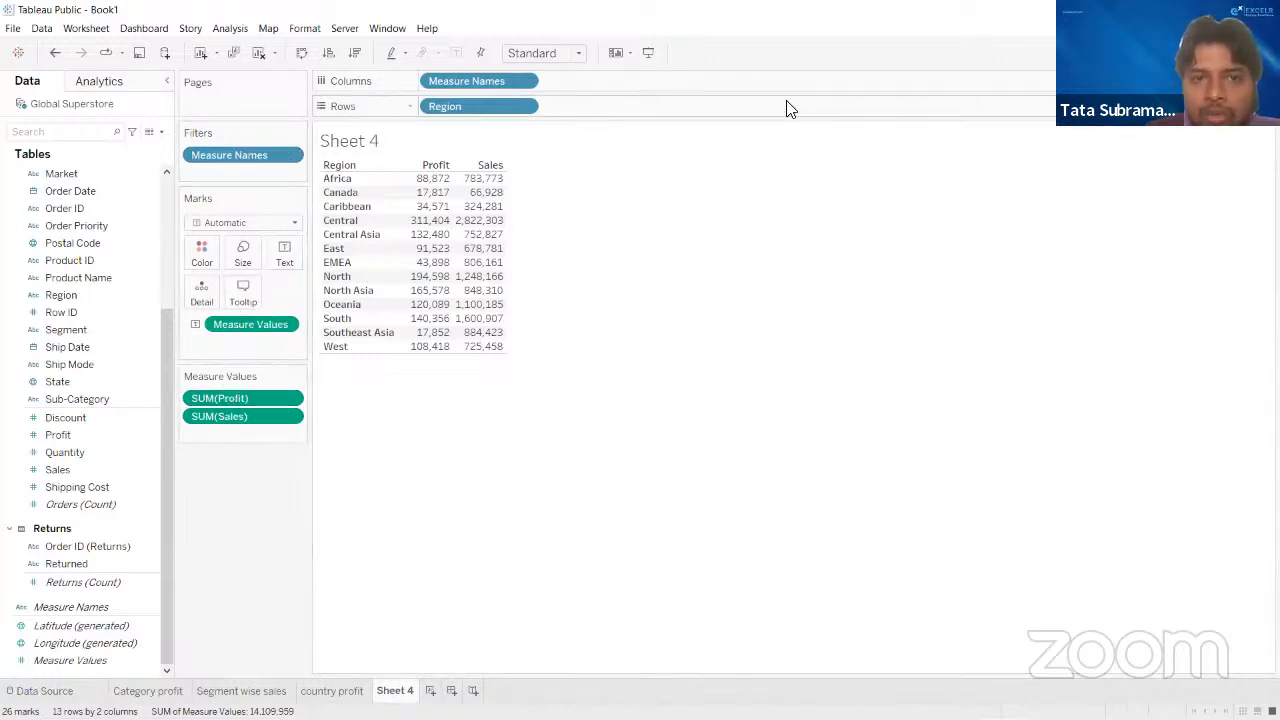
mouse_move(465, 300)
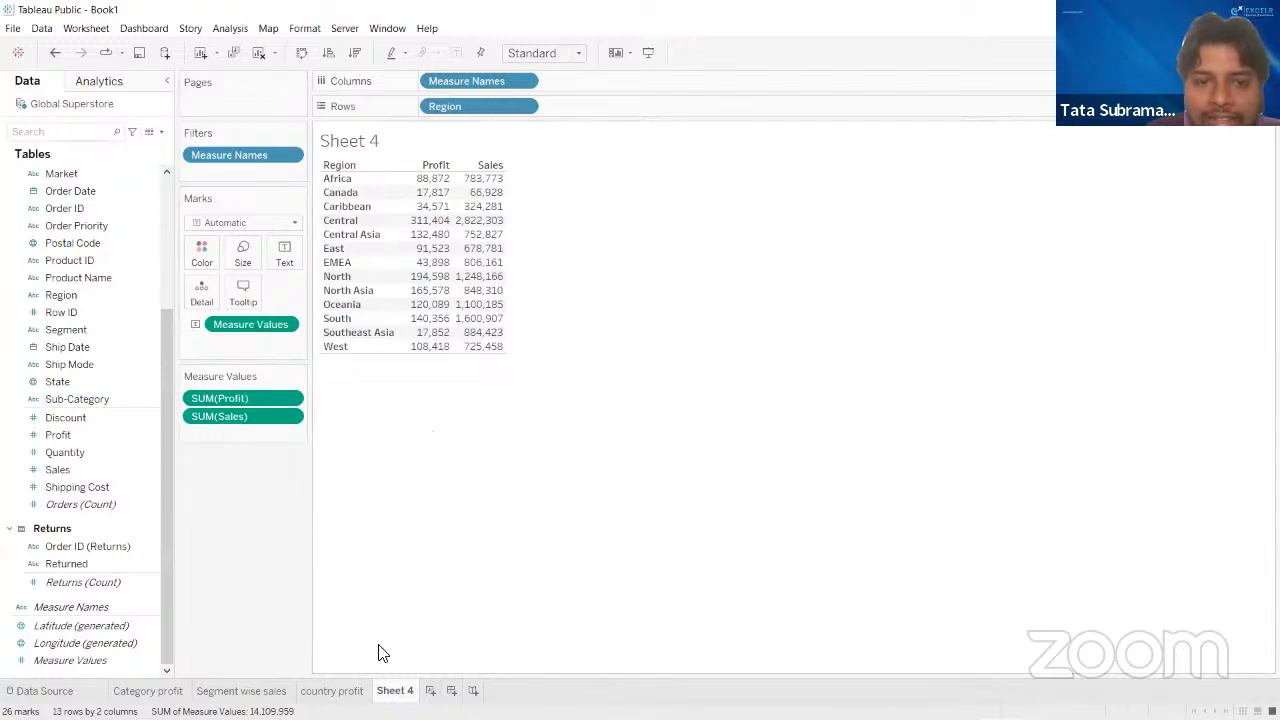
- Rename the region table worksheet as "region wise profit and sales"
double_click(395, 691)
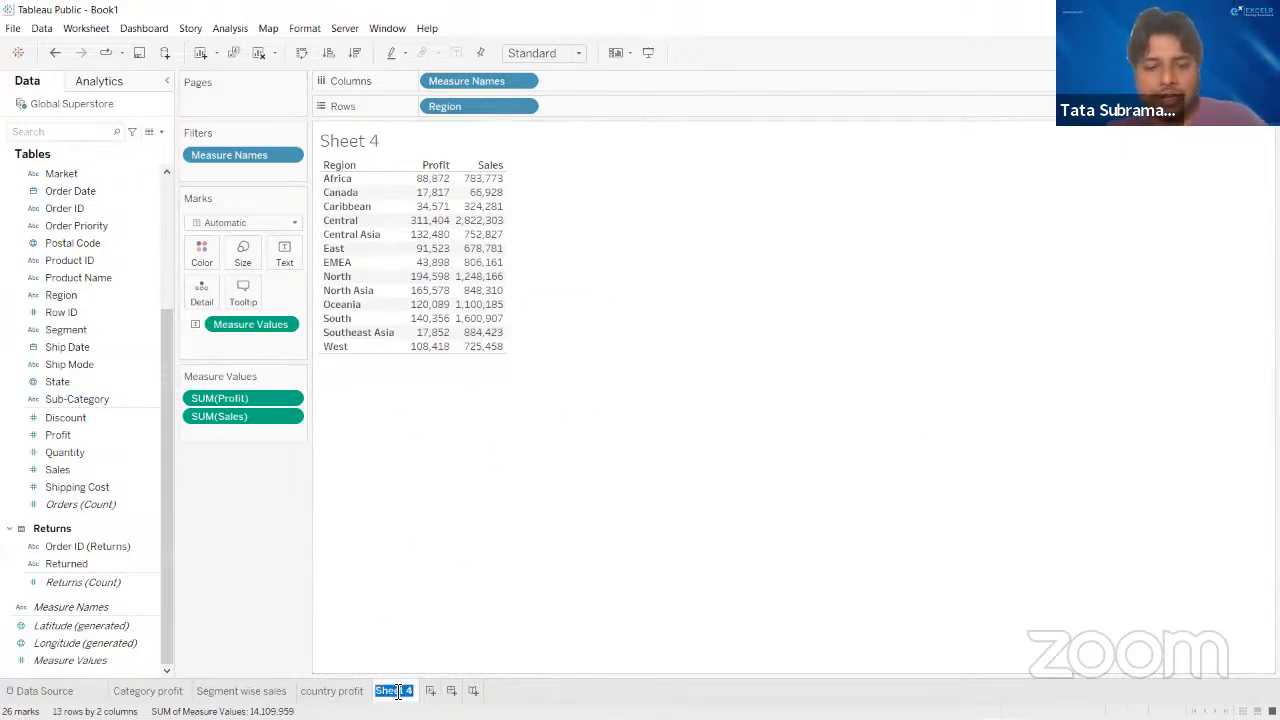
text(text tab)
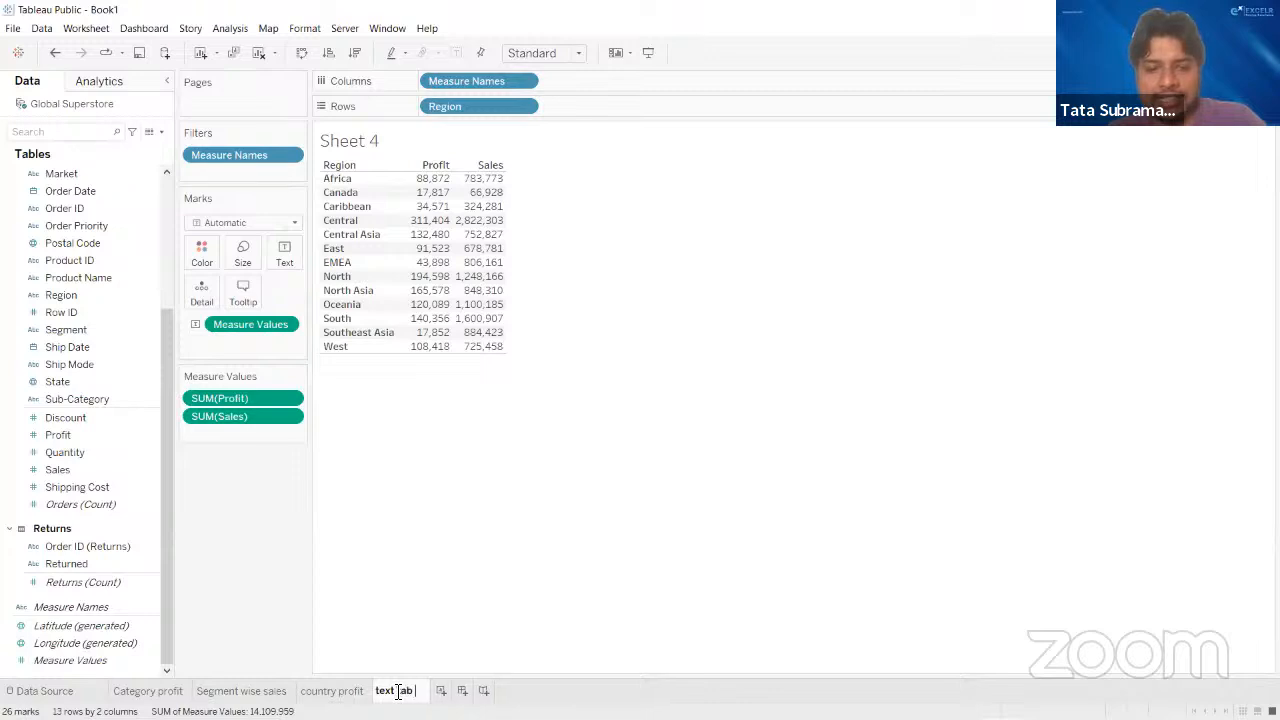
key(BackSpace)
key(BackSpace)
key(BackSpace)
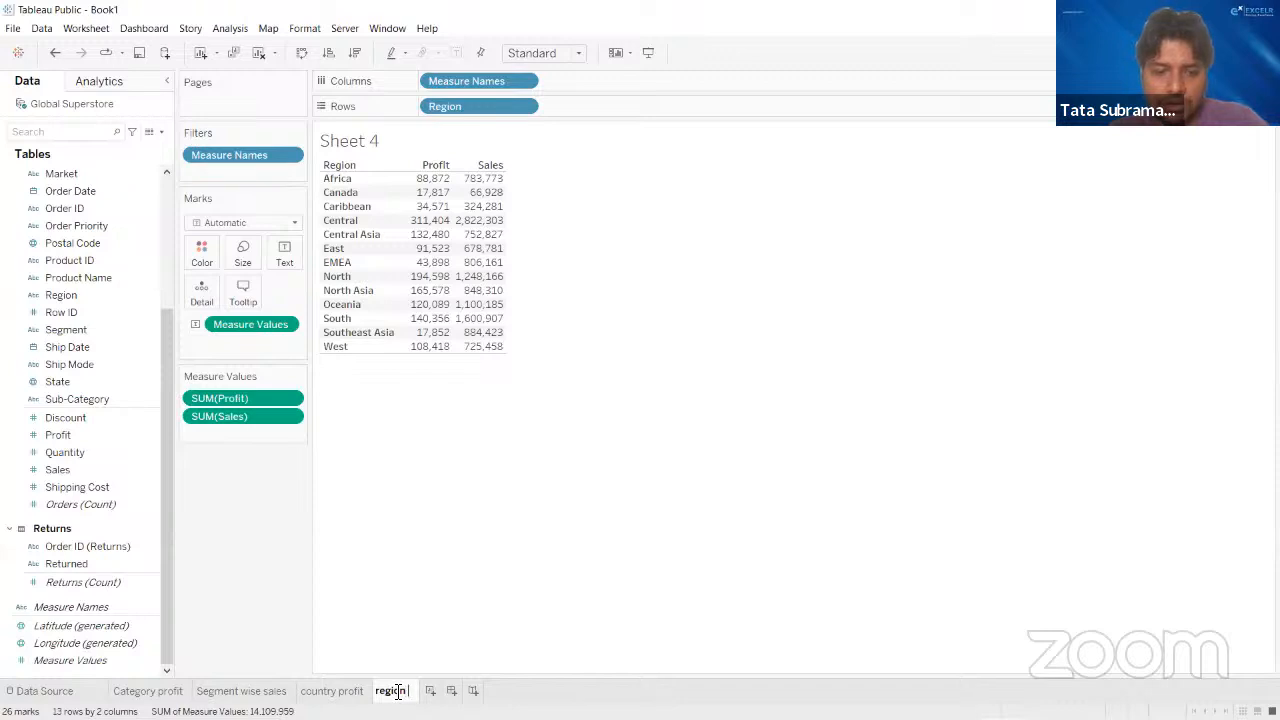
text(region wise)
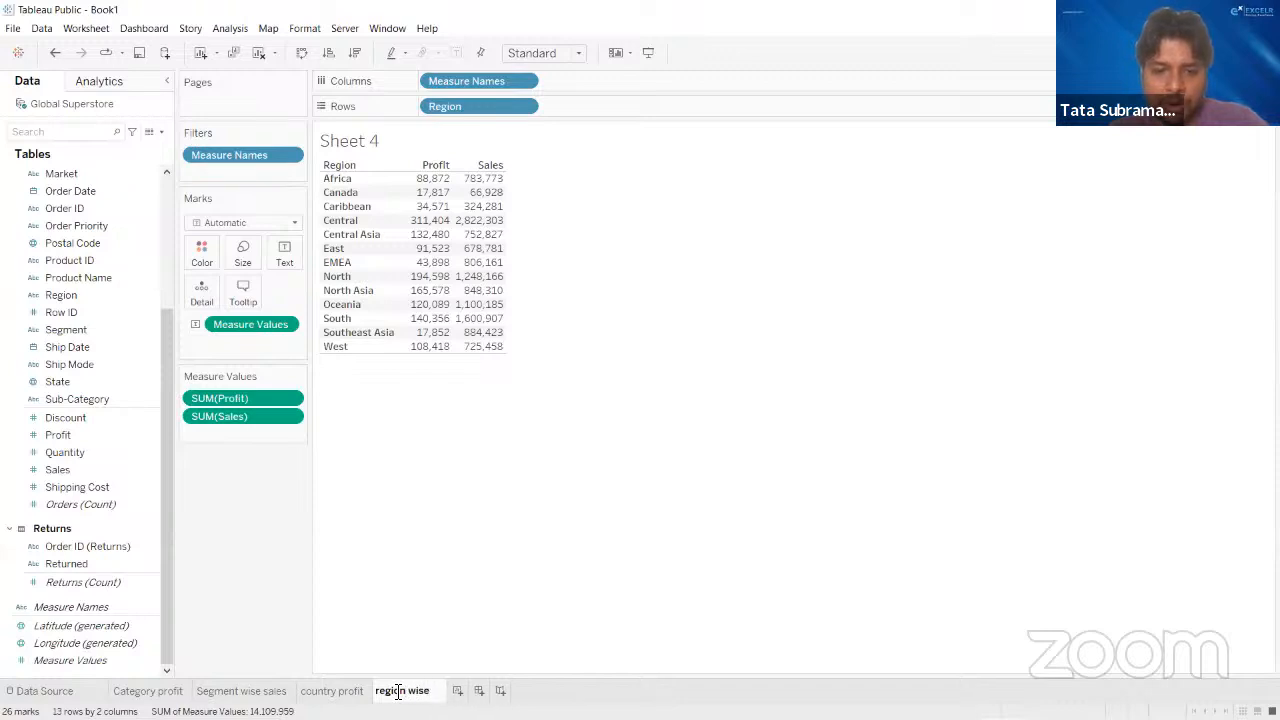
text( profit abd)
key(BackSpace)
key(BackSpace)
key(BackSpace)
key(BackSpace)
key(BackSpace)
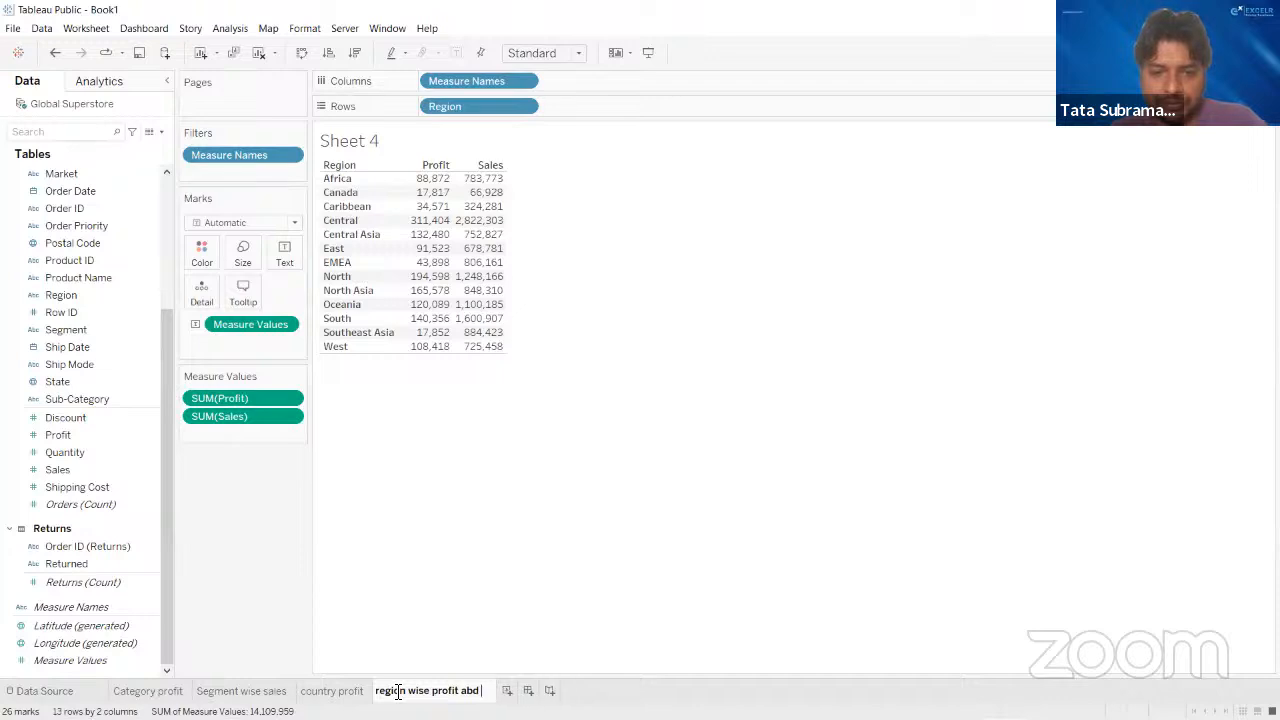
text(n)
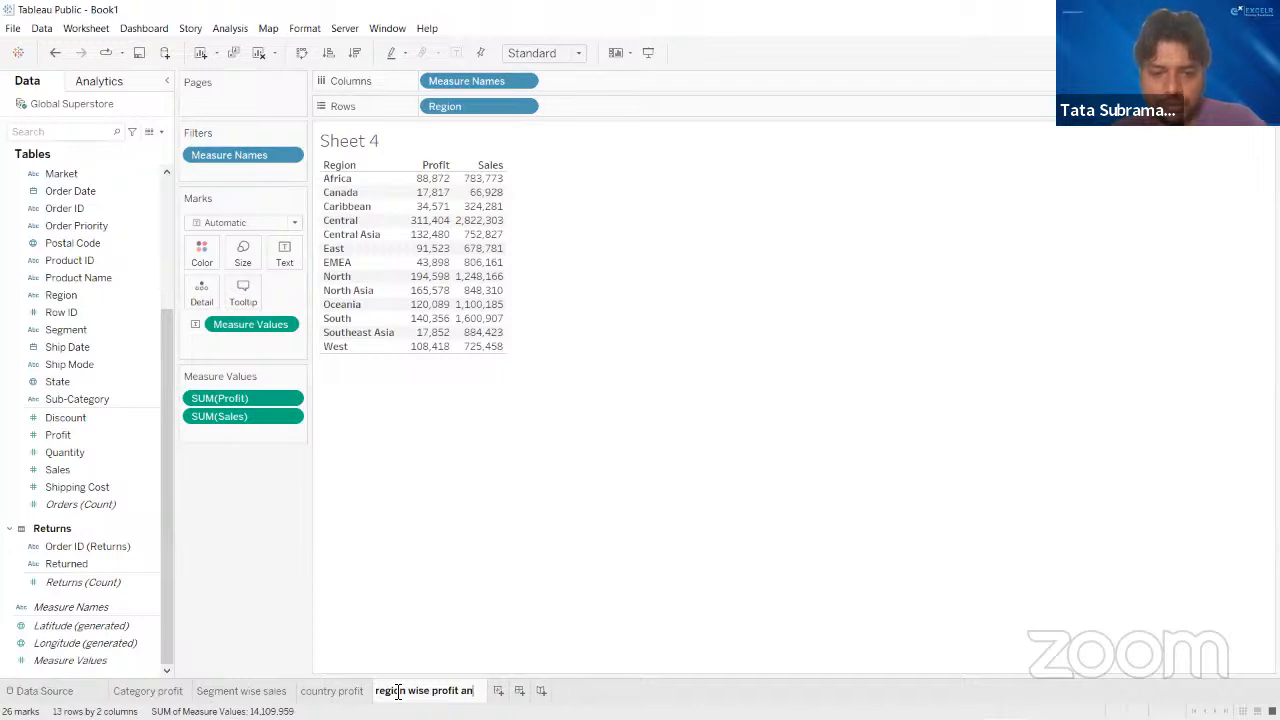
text(d sales)
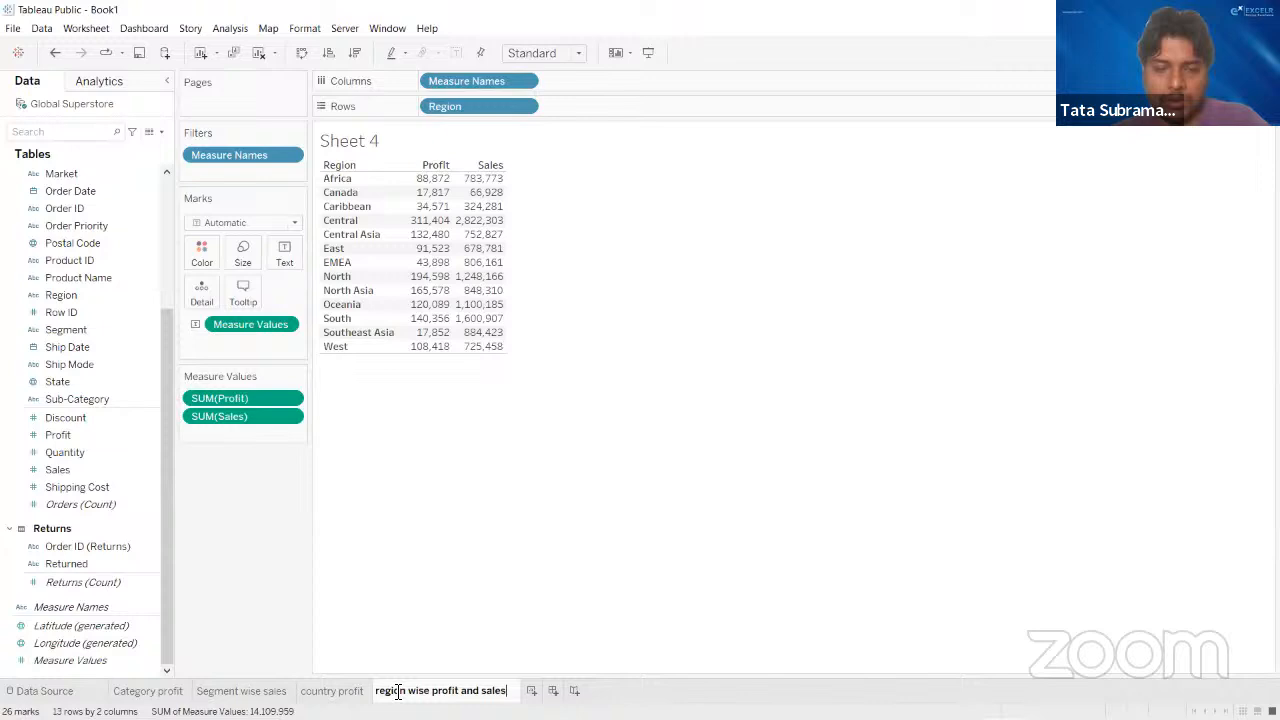
key(Return)
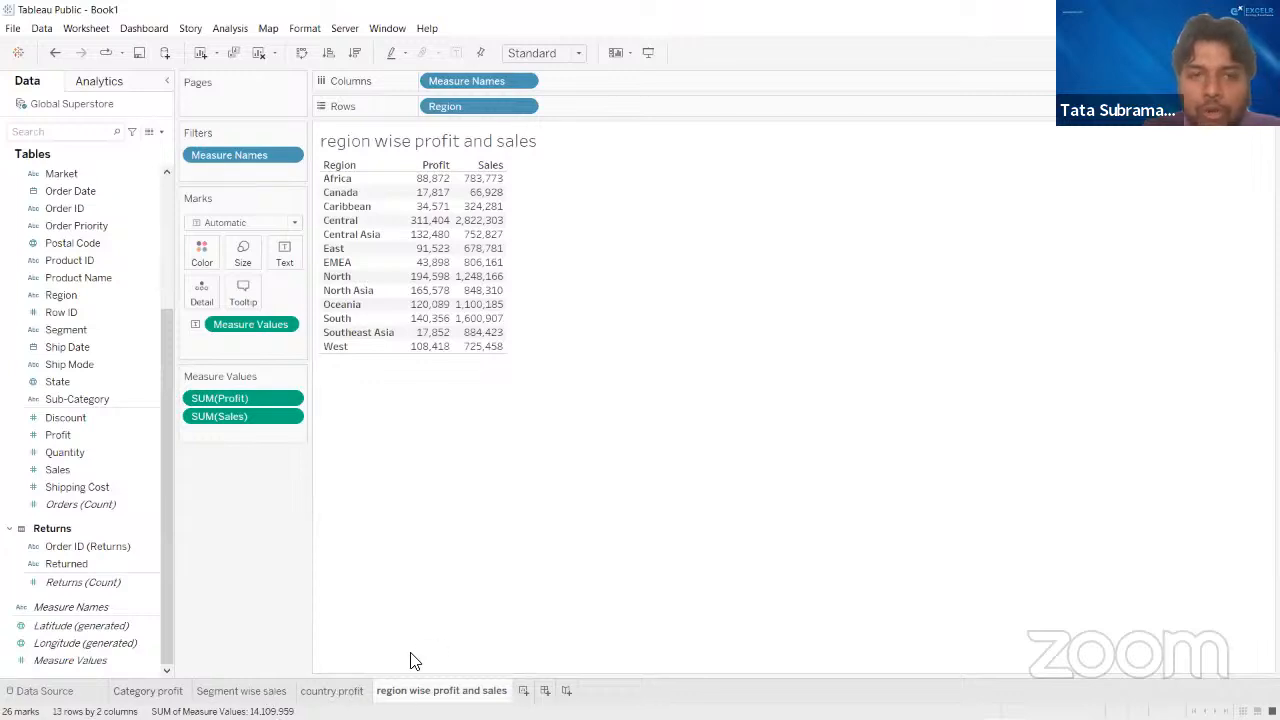
- Add another worksheet, check the region wise profit and sales table, and return to the blank sheet
click(521, 689)
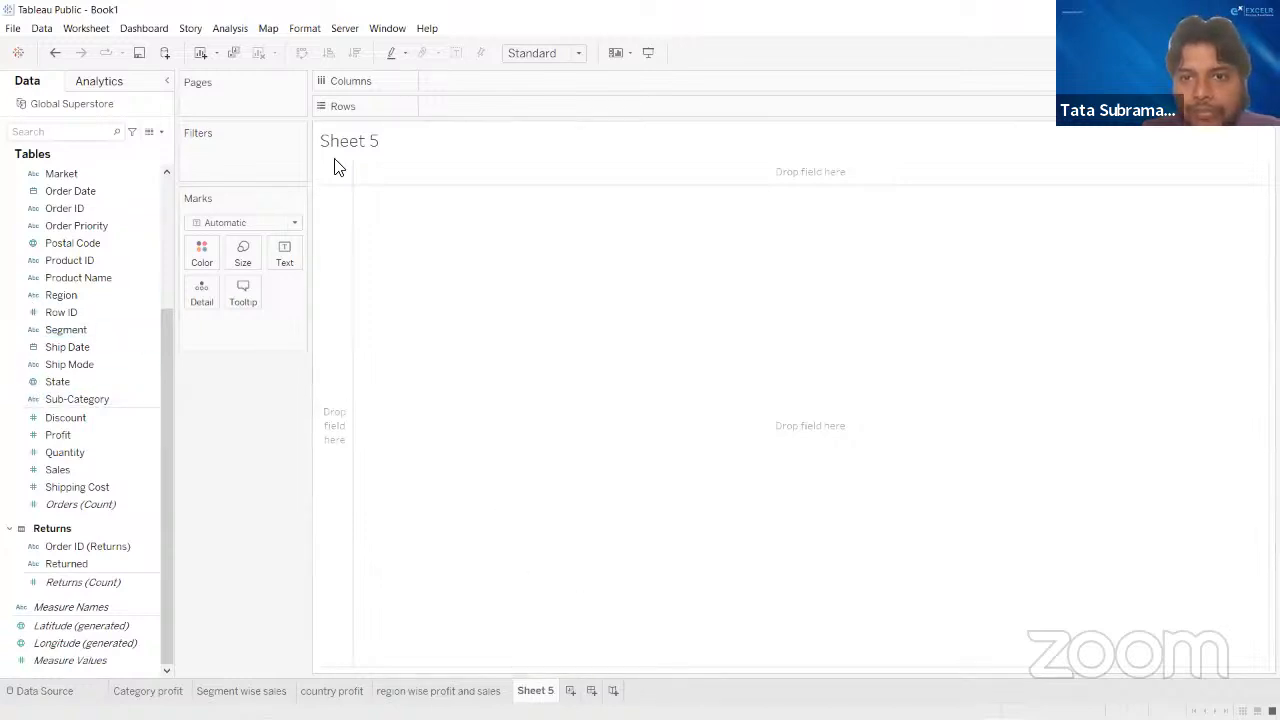
key(alt+Tab)
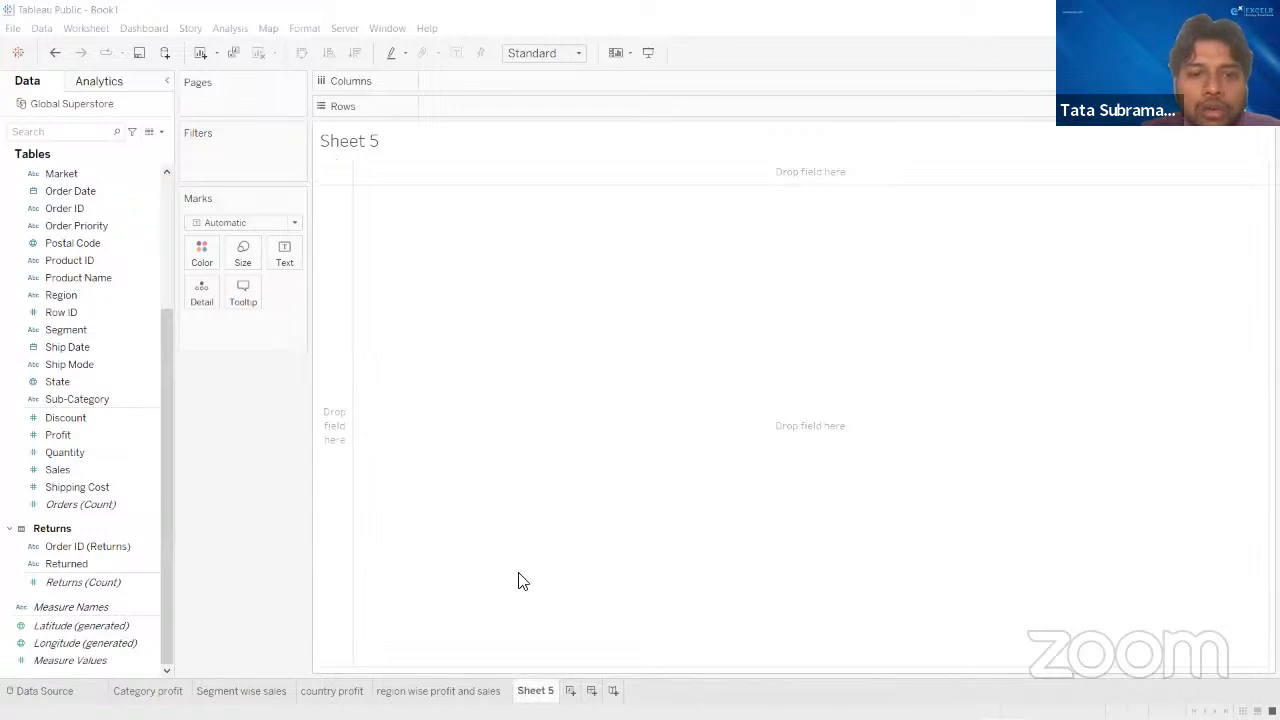
click(440, 691)
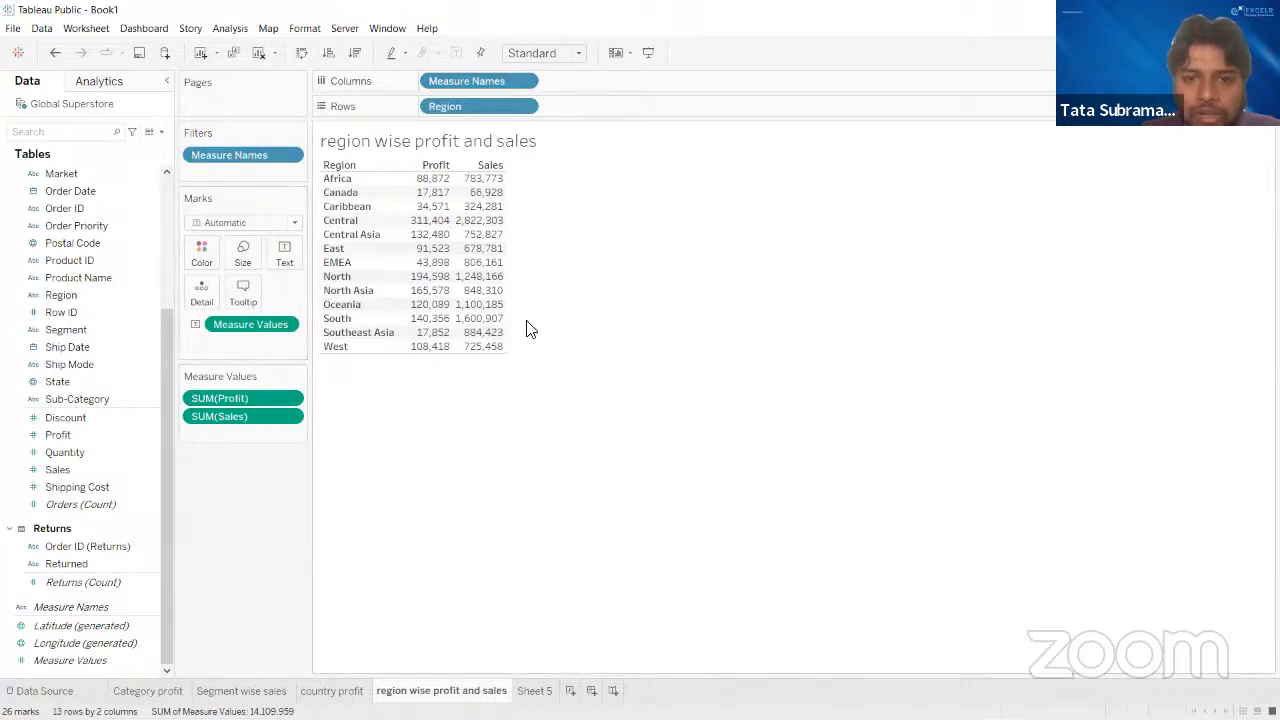
click(534, 691)
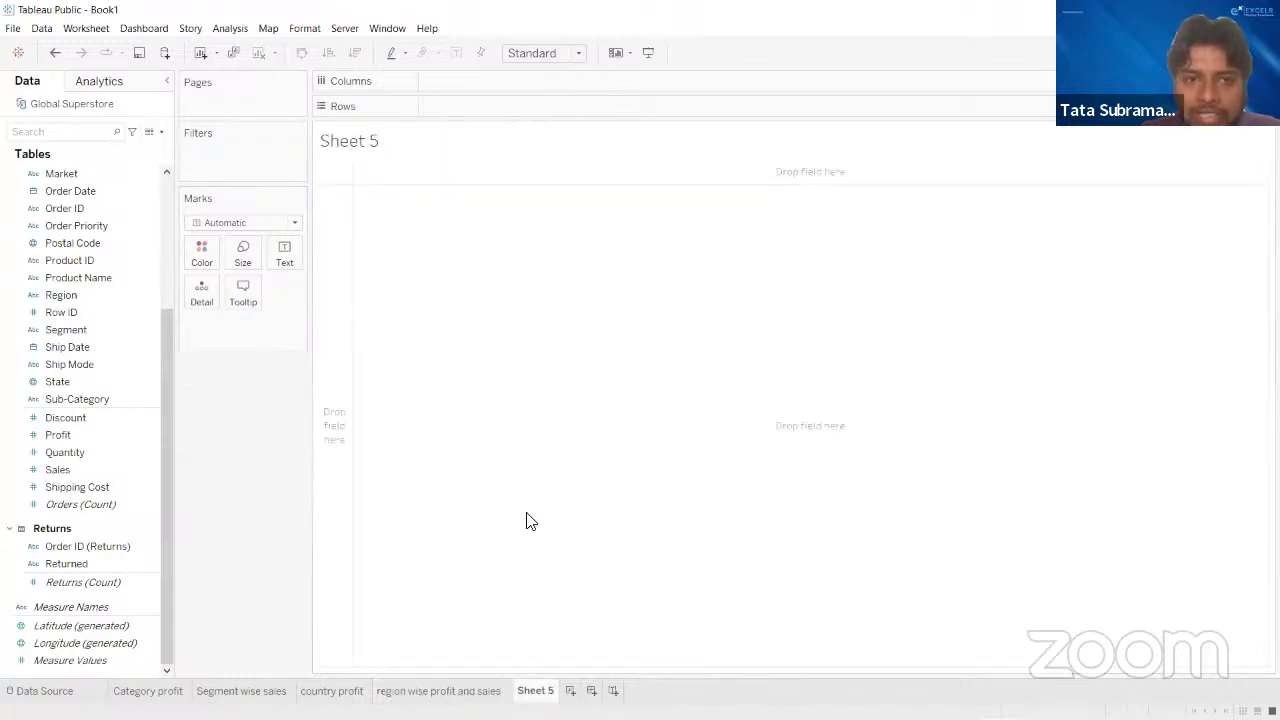
- Build a text table with the Orders table's Region field on rows and SUM(Sales) as the displayed value
click(60, 132)
text(re)
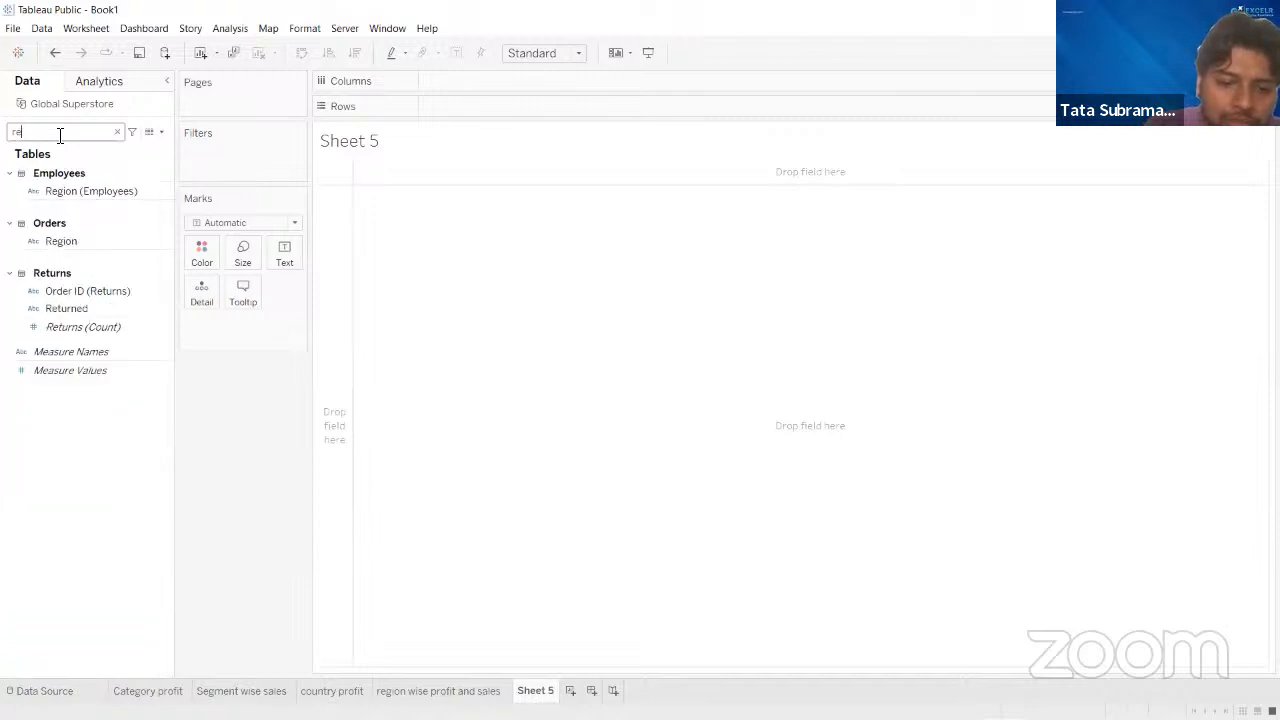
drag(62, 241, 465, 82)
click(117, 132)
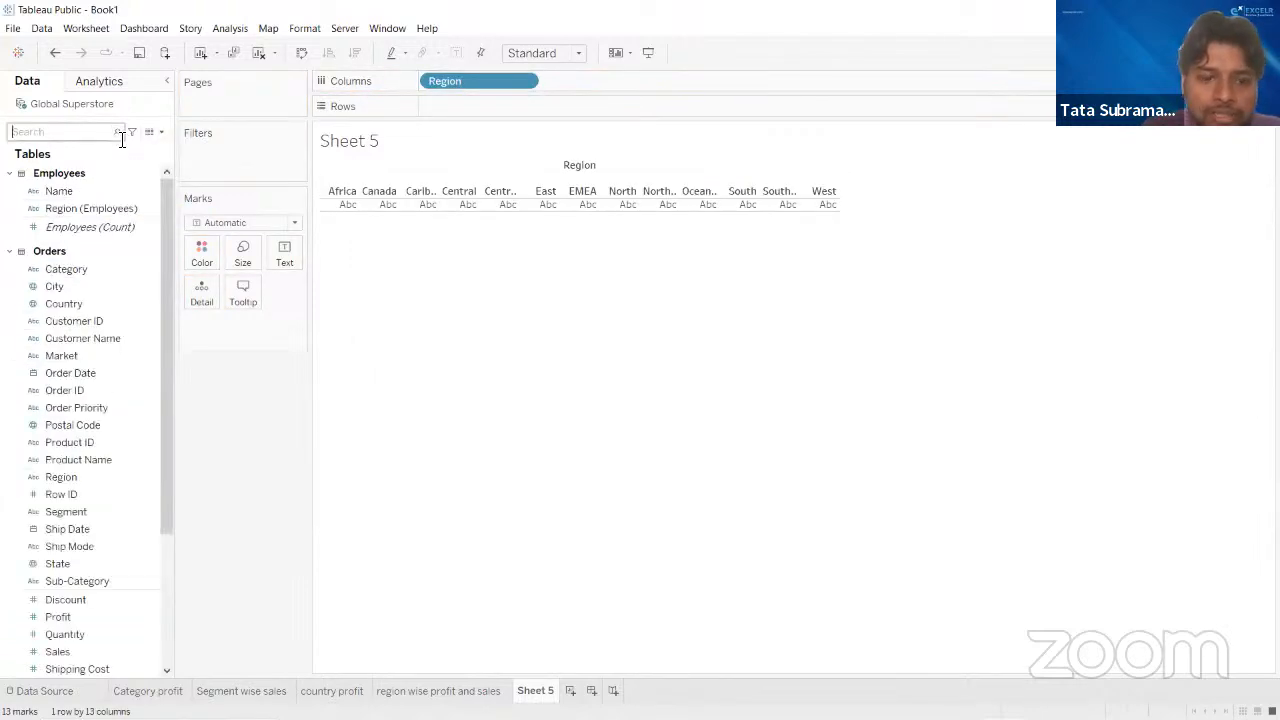
text(sa)
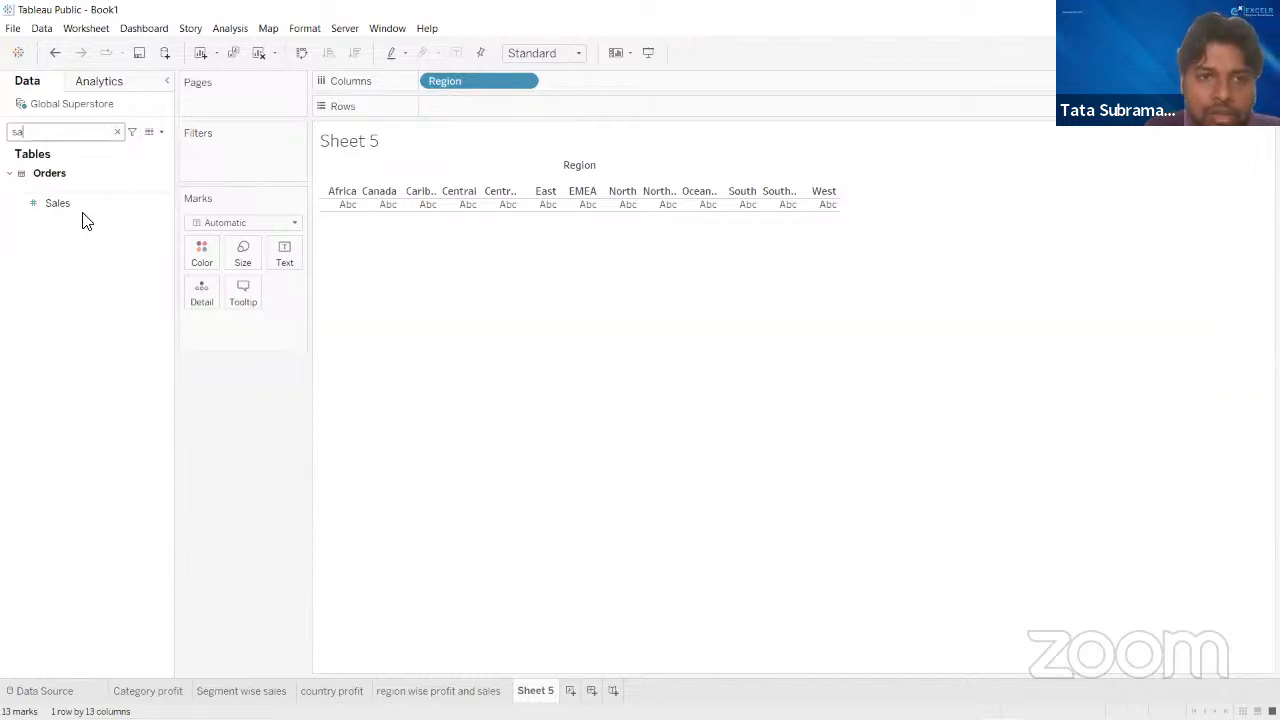
drag(83, 209, 284, 250)
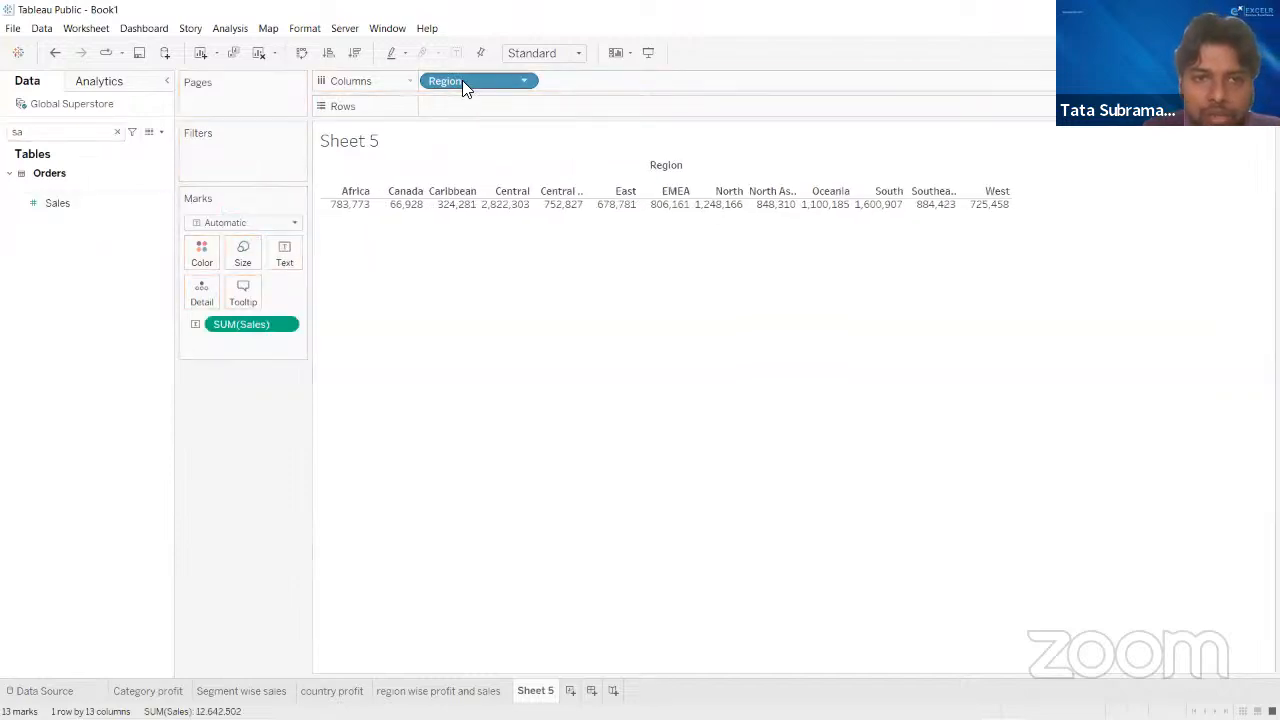
drag(462, 80, 464, 104)
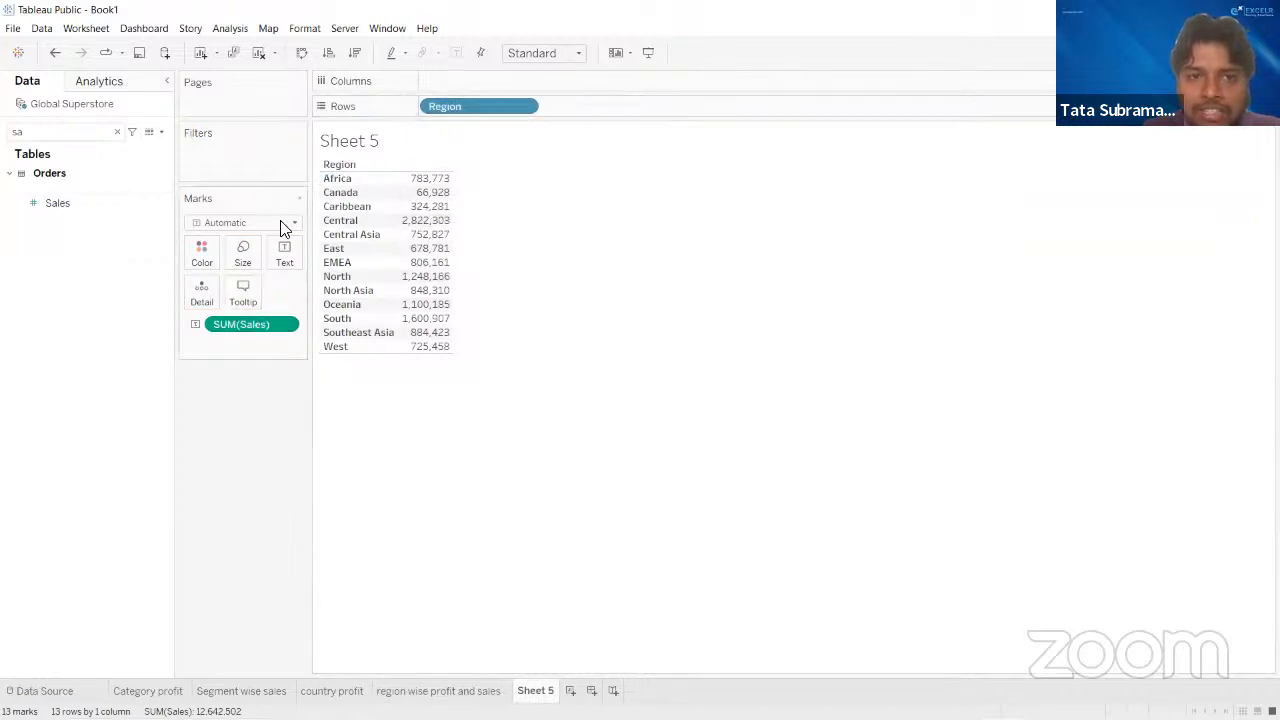
- Add SUM(Profit) beside SUM(Sales) in the region table and clear the sheet
click(117, 131)
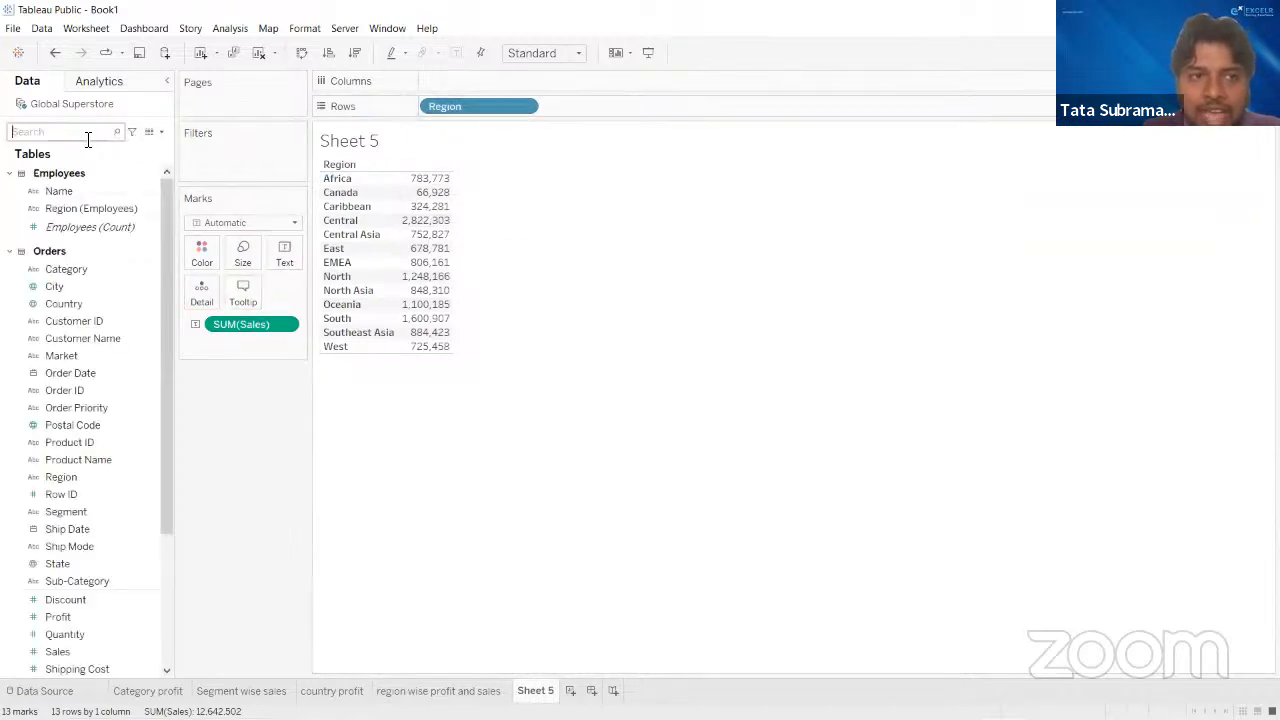
text(pro)
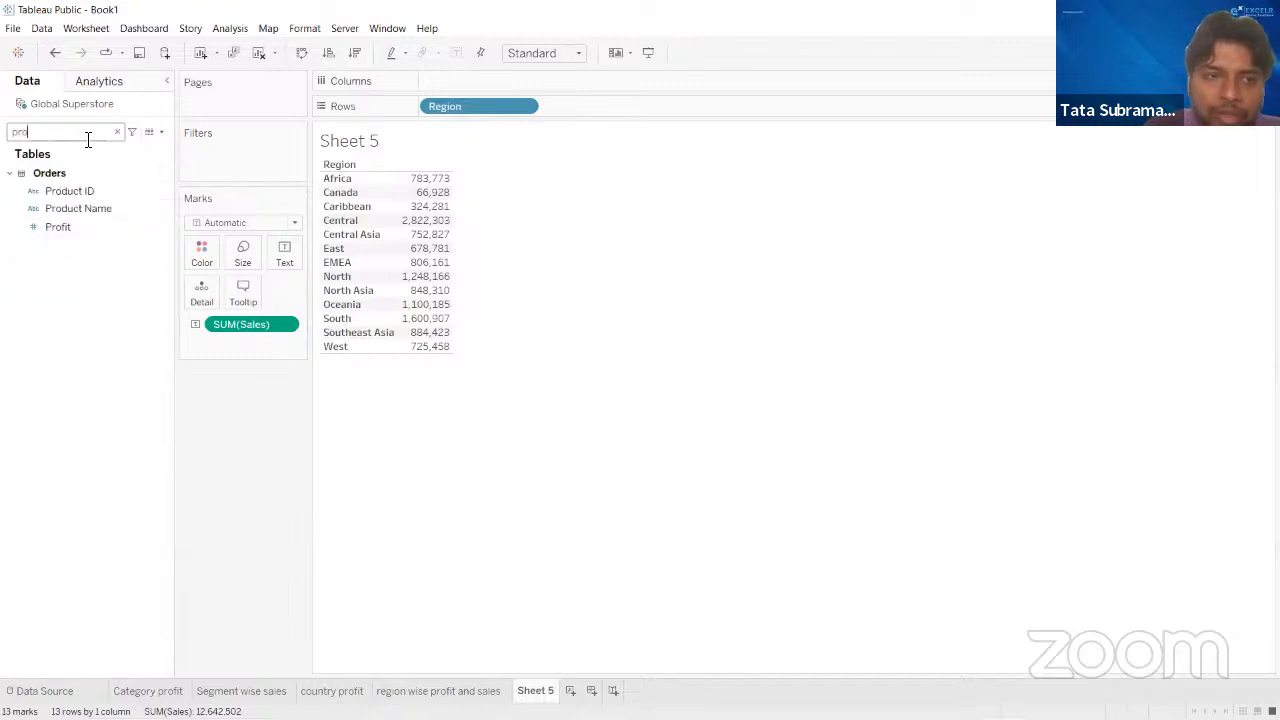
click(119, 228)
drag(119, 228, 424, 235)
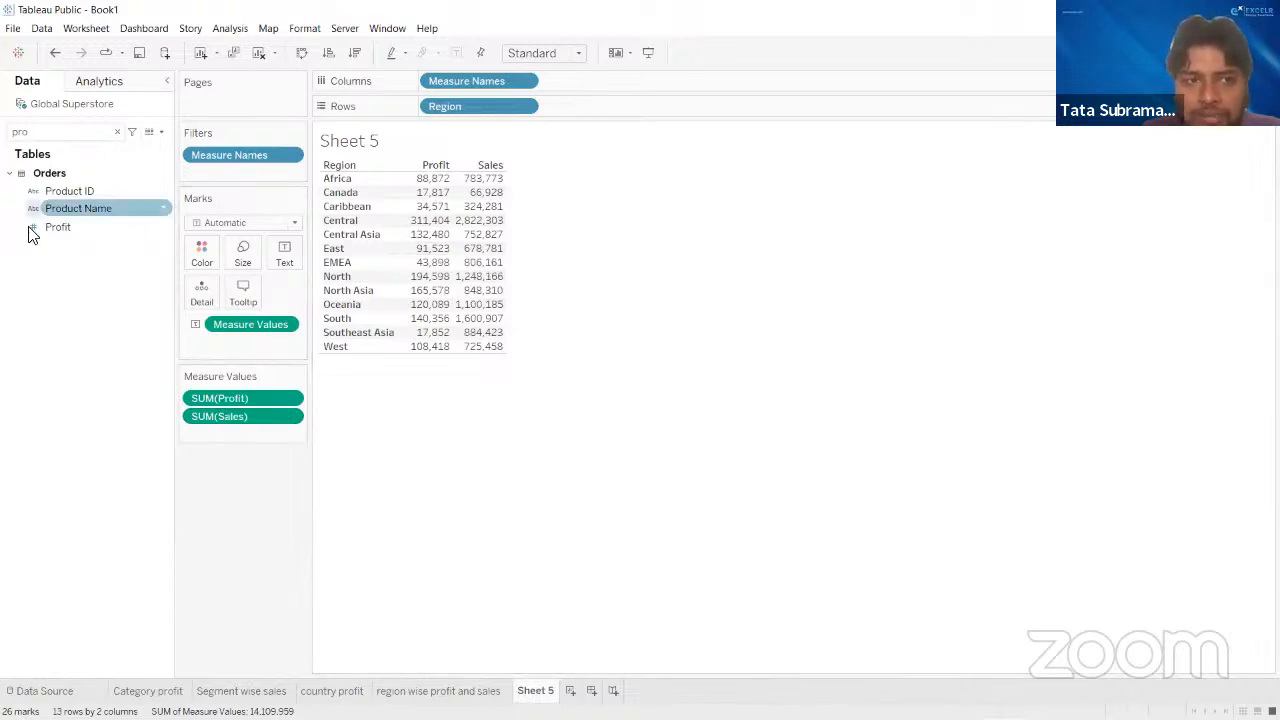
drag(264, 398, 534, 491)
double_click(82, 228)
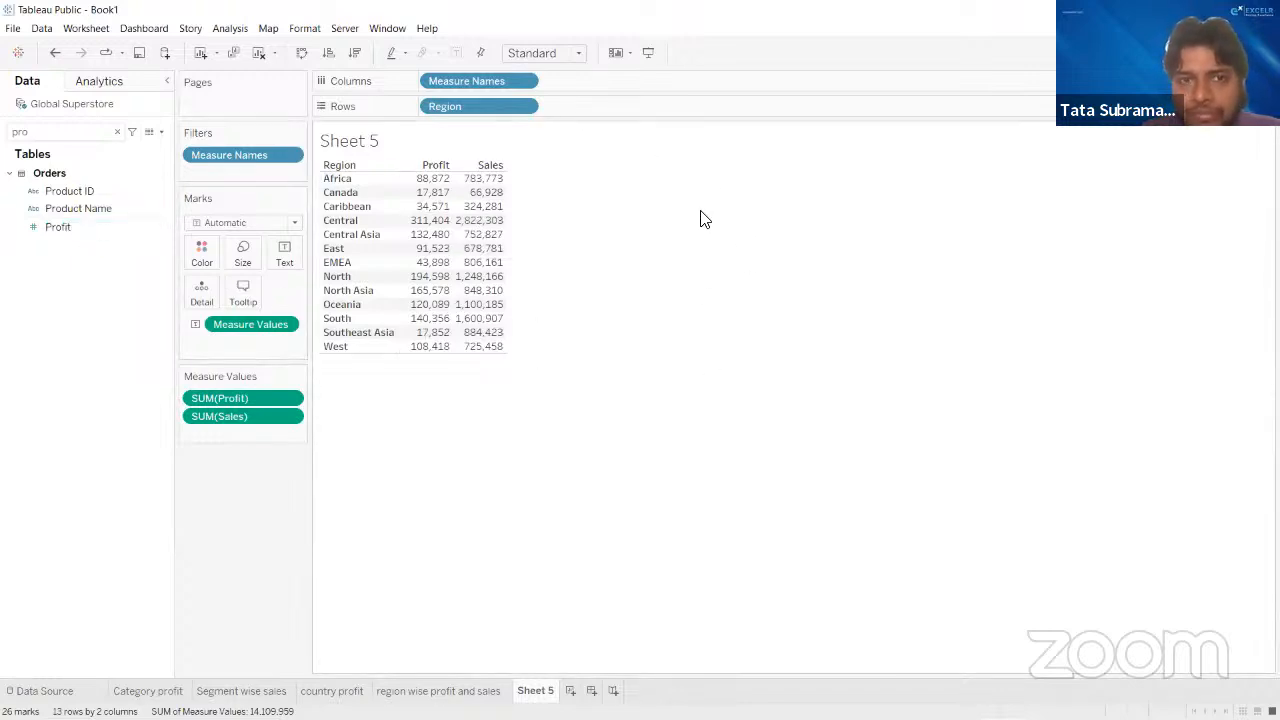
click(118, 132)
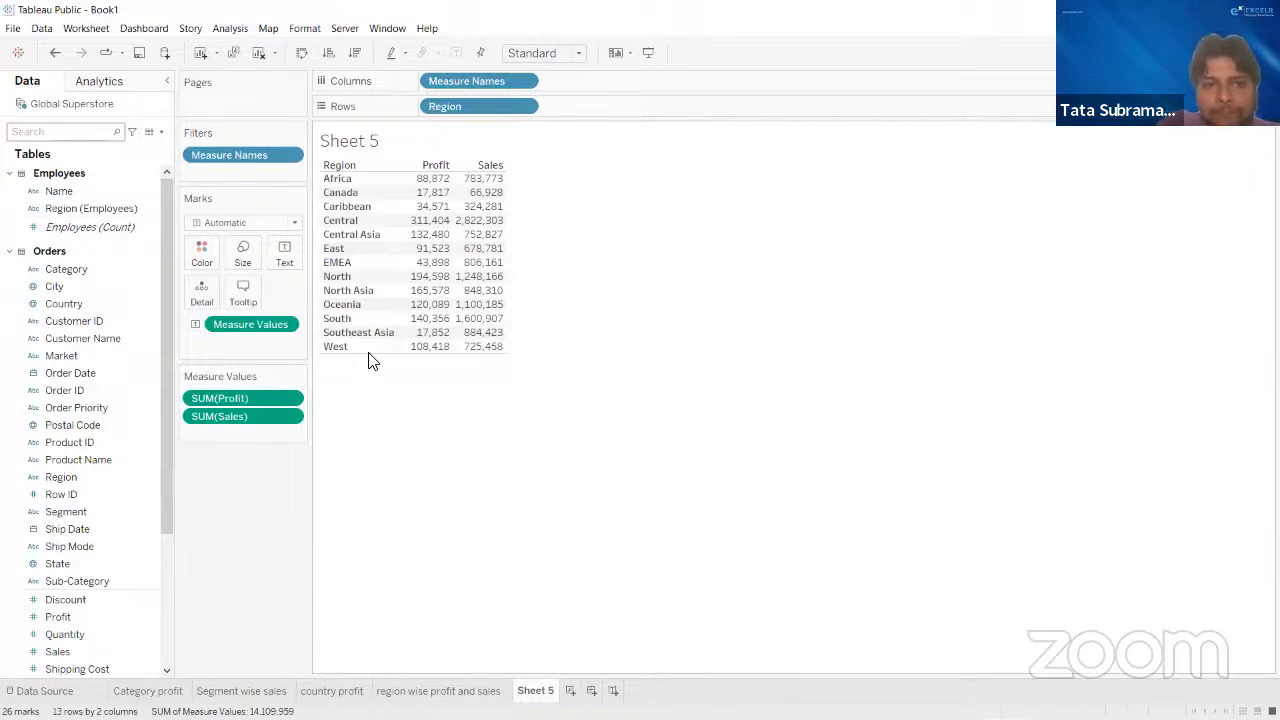
click(260, 59)
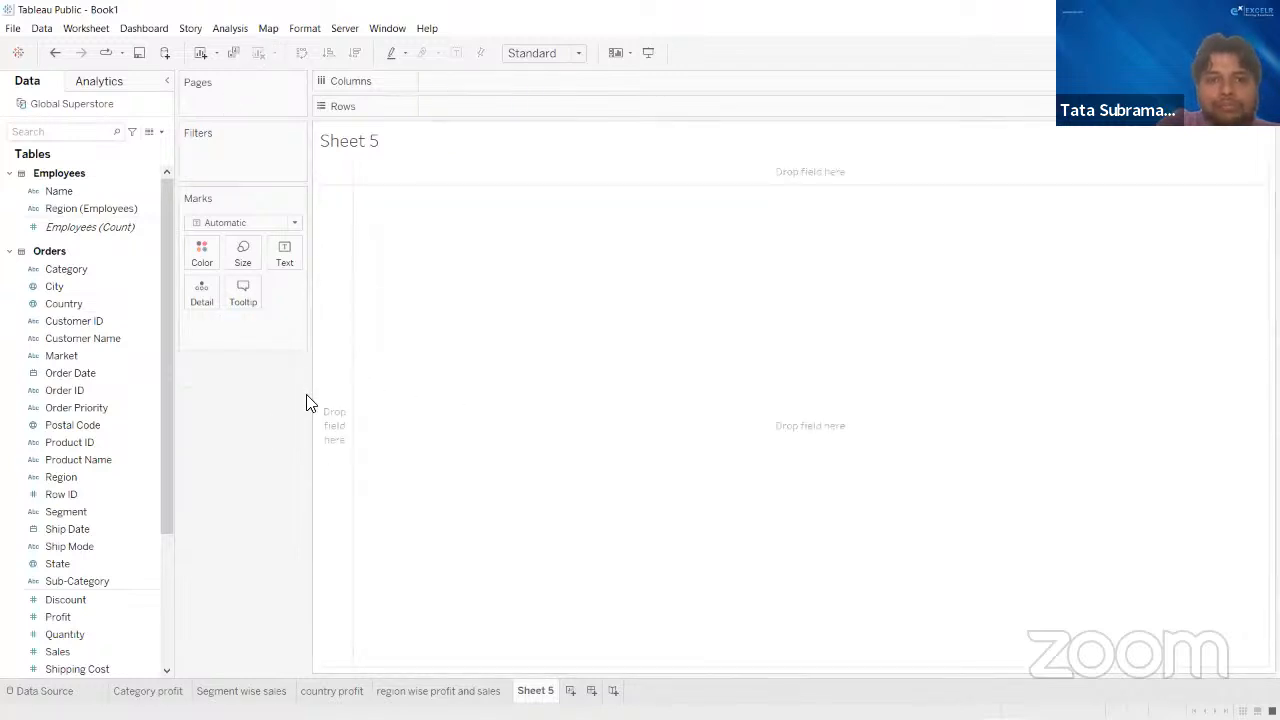
- Build a line chart of SUM(Sales) on rows against YEAR(Order Date) on columns
scroll(98, 530, down, 1)
scroll(98, 530, down, 2)
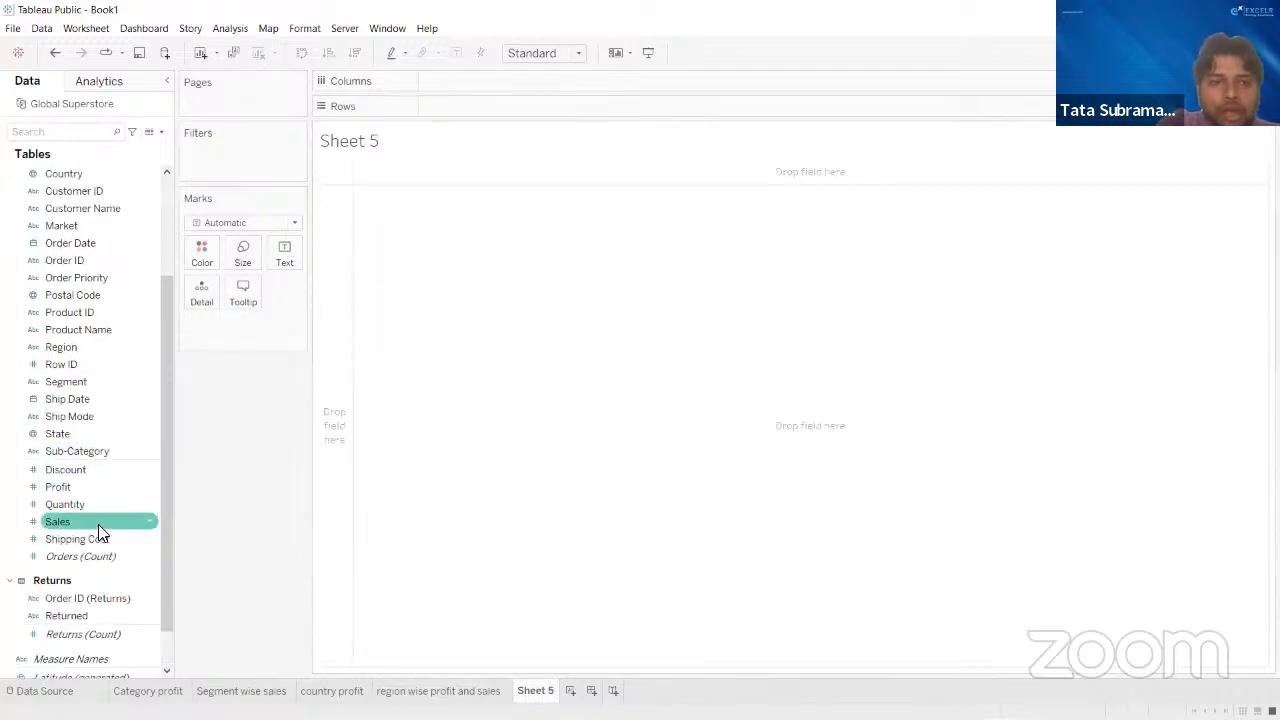
scroll(98, 530, up, 1)
scroll(98, 532, up, 2)
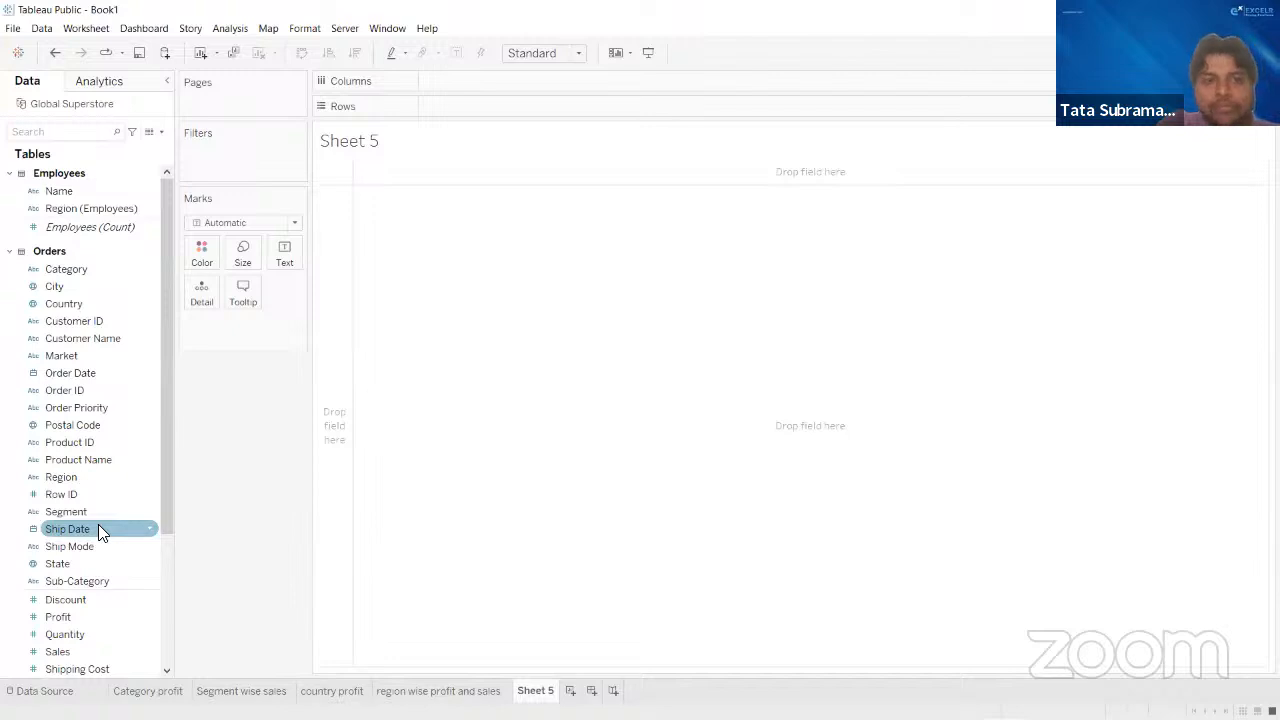
drag(87, 381, 474, 86)
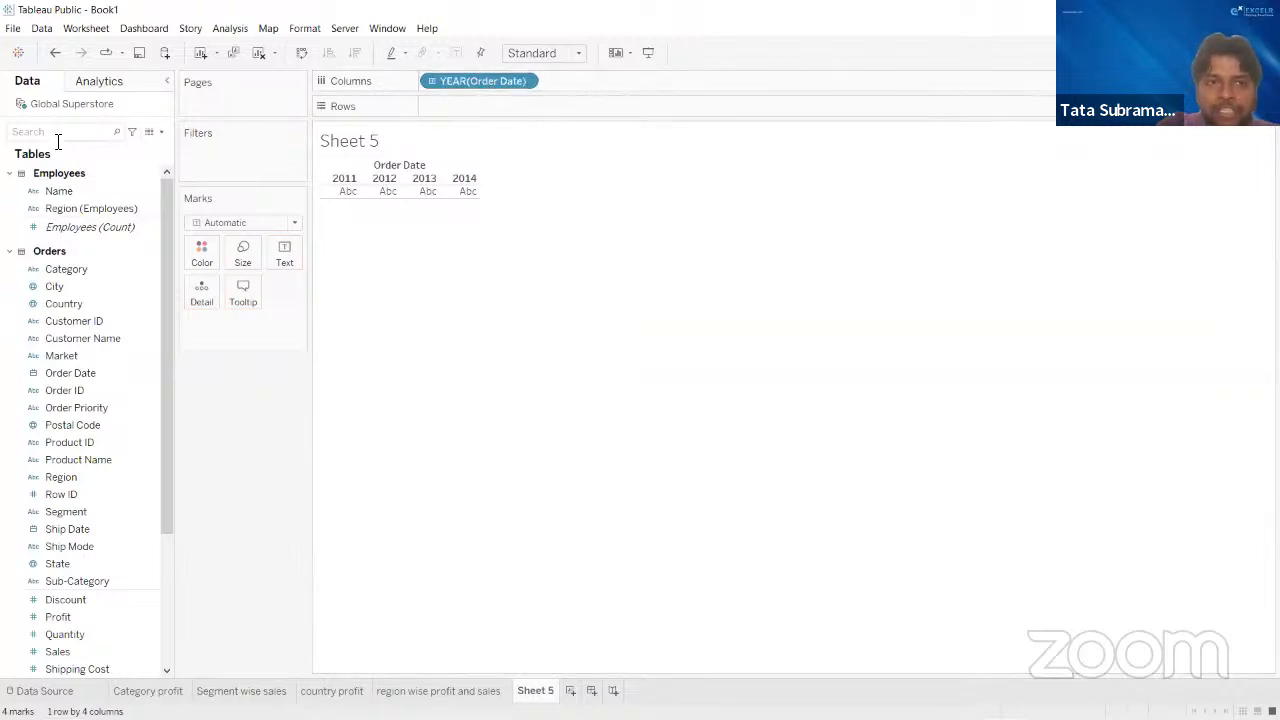
scroll(98, 626, down, 1)
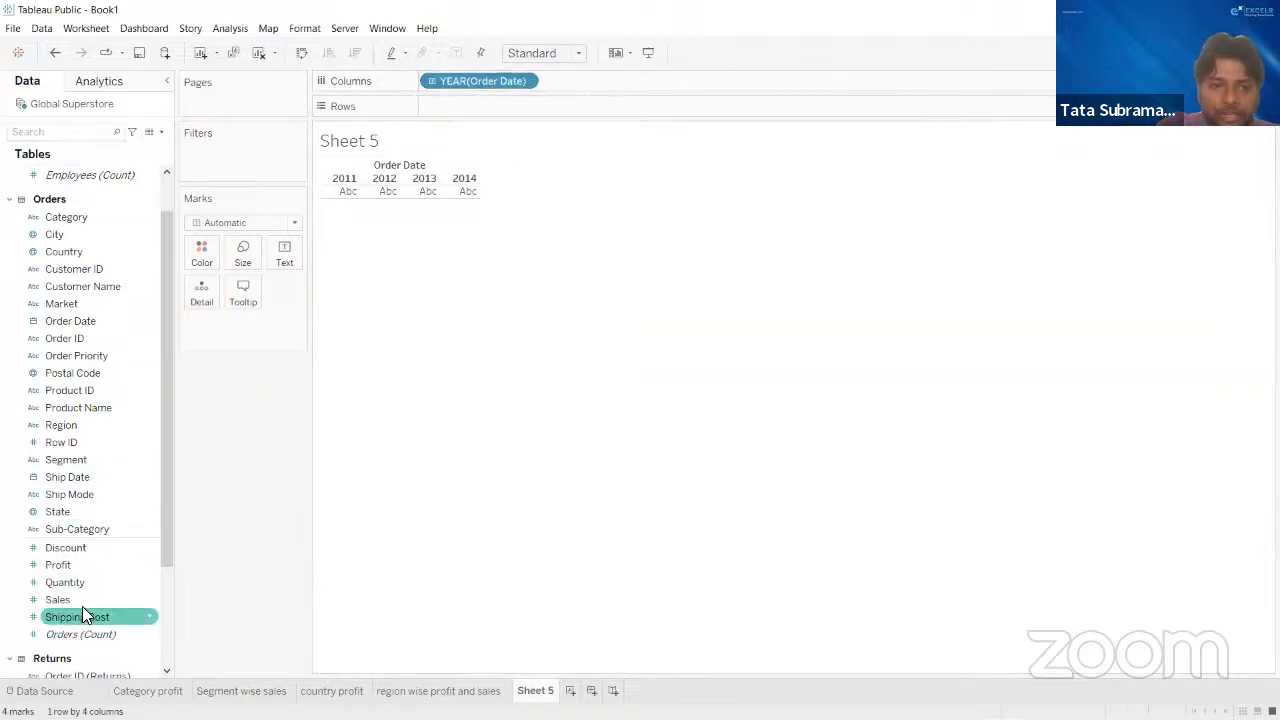
drag(80, 603, 475, 117)
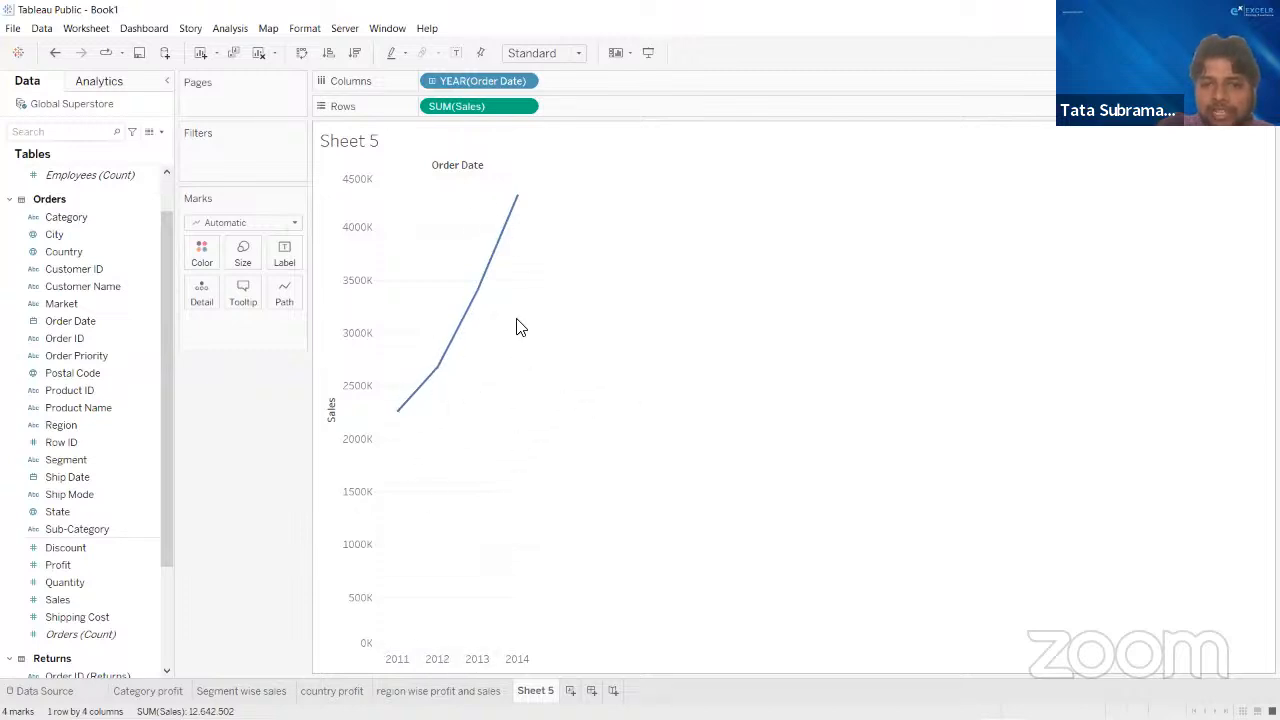
- Drill the Order Date field on columns down through quarter, month and day, and collapse it back to year
click(527, 82)
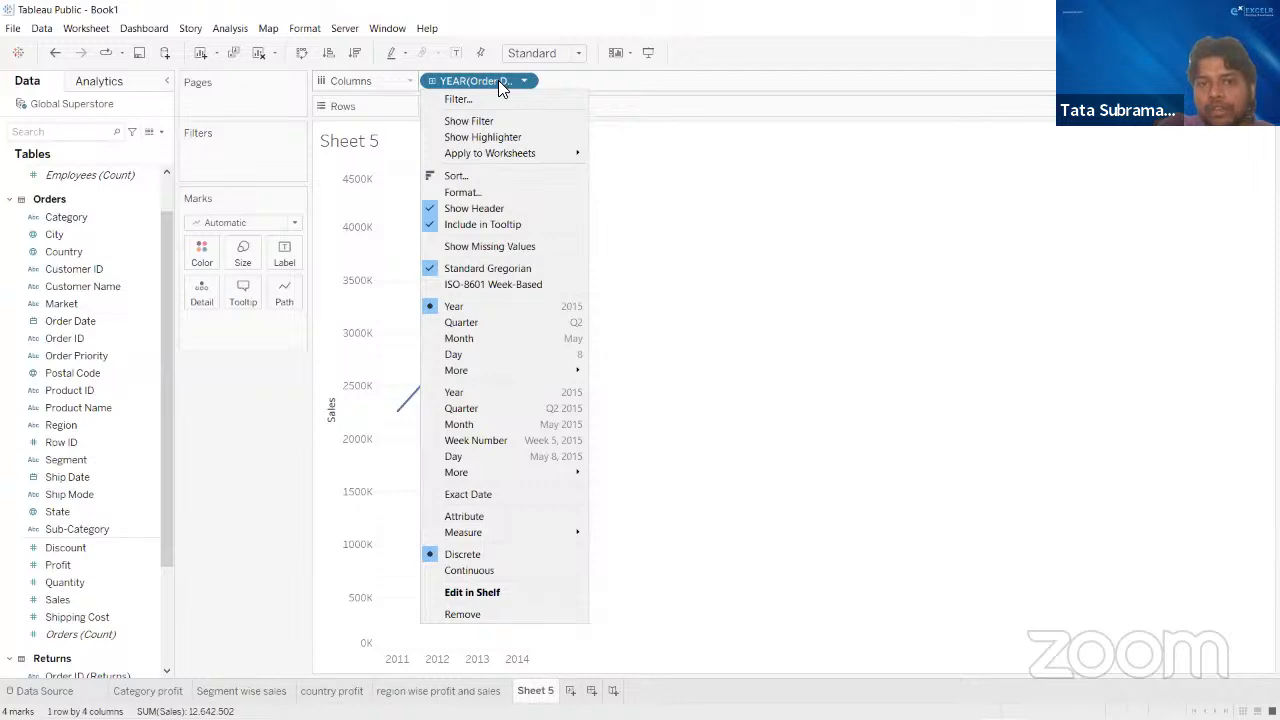
click(786, 363)
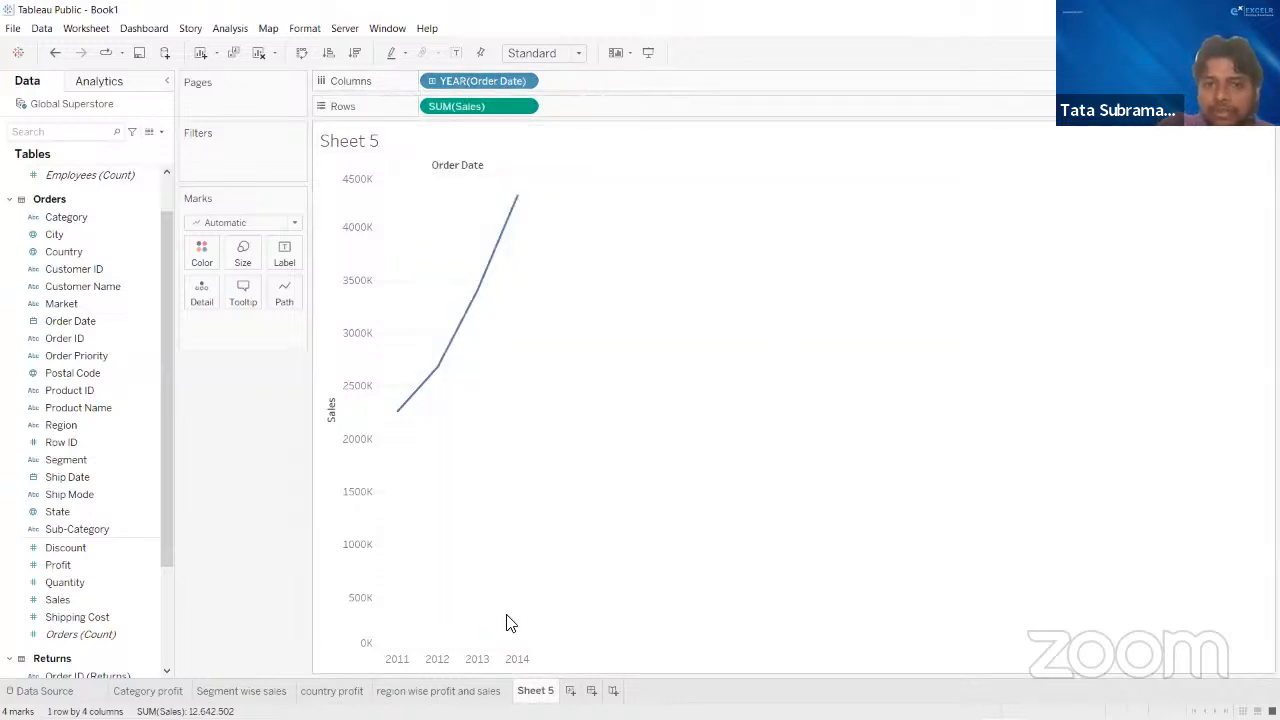
click(432, 80)
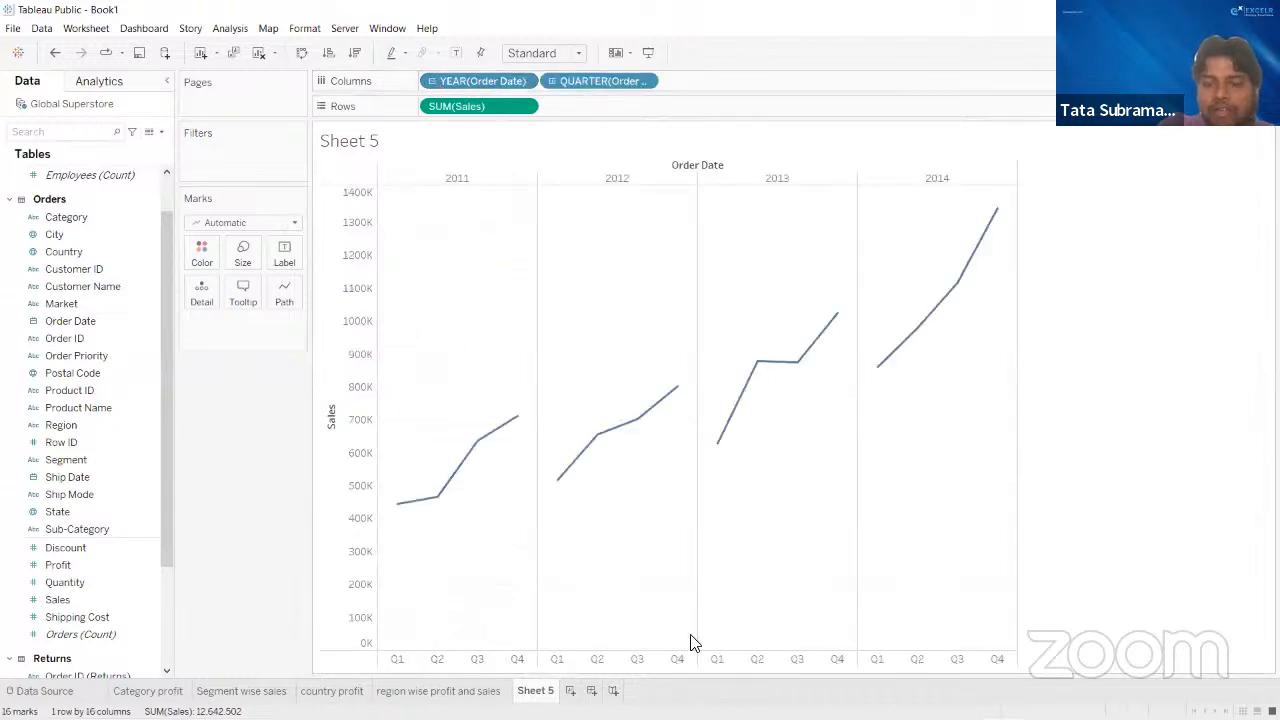
click(551, 80)
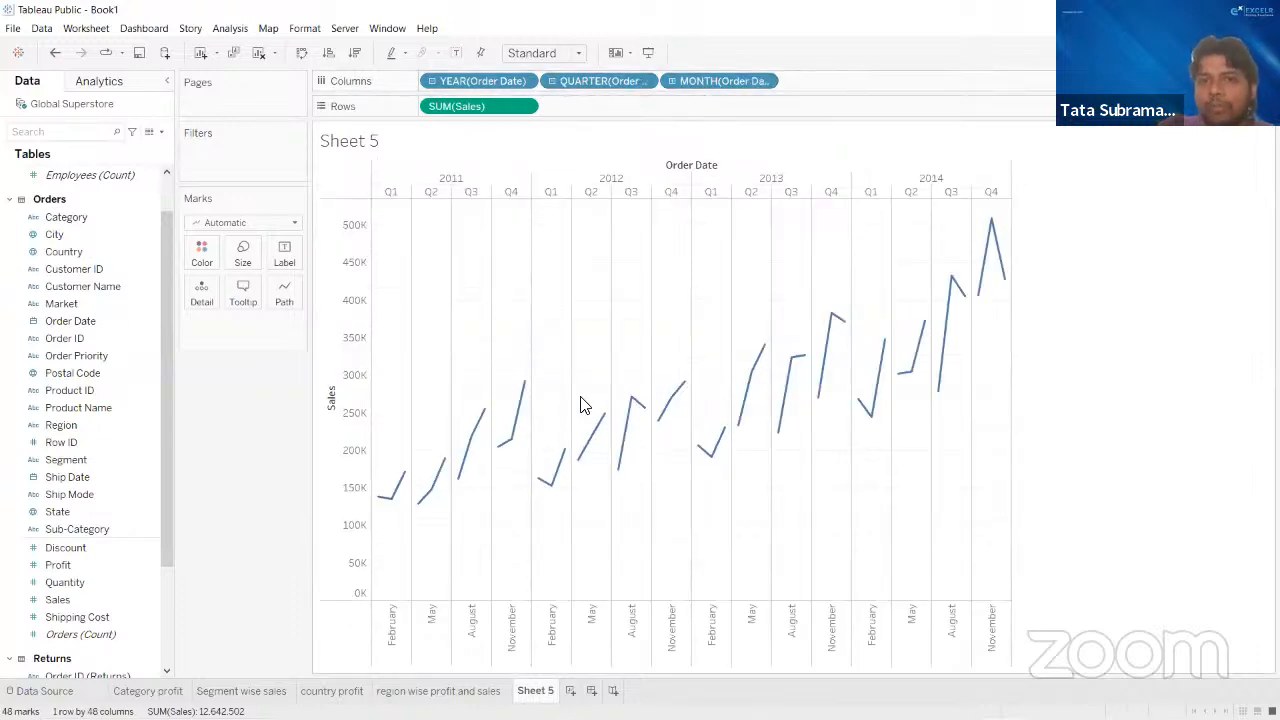
click(672, 81)
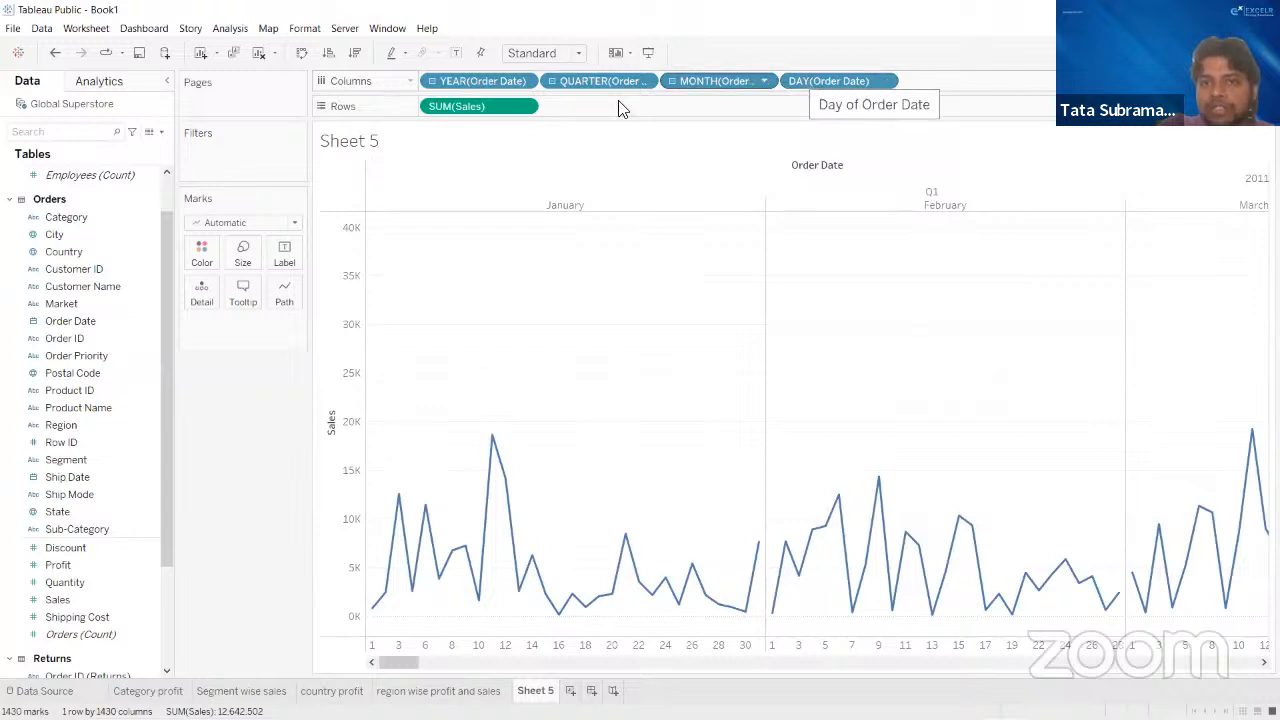
click(672, 80)
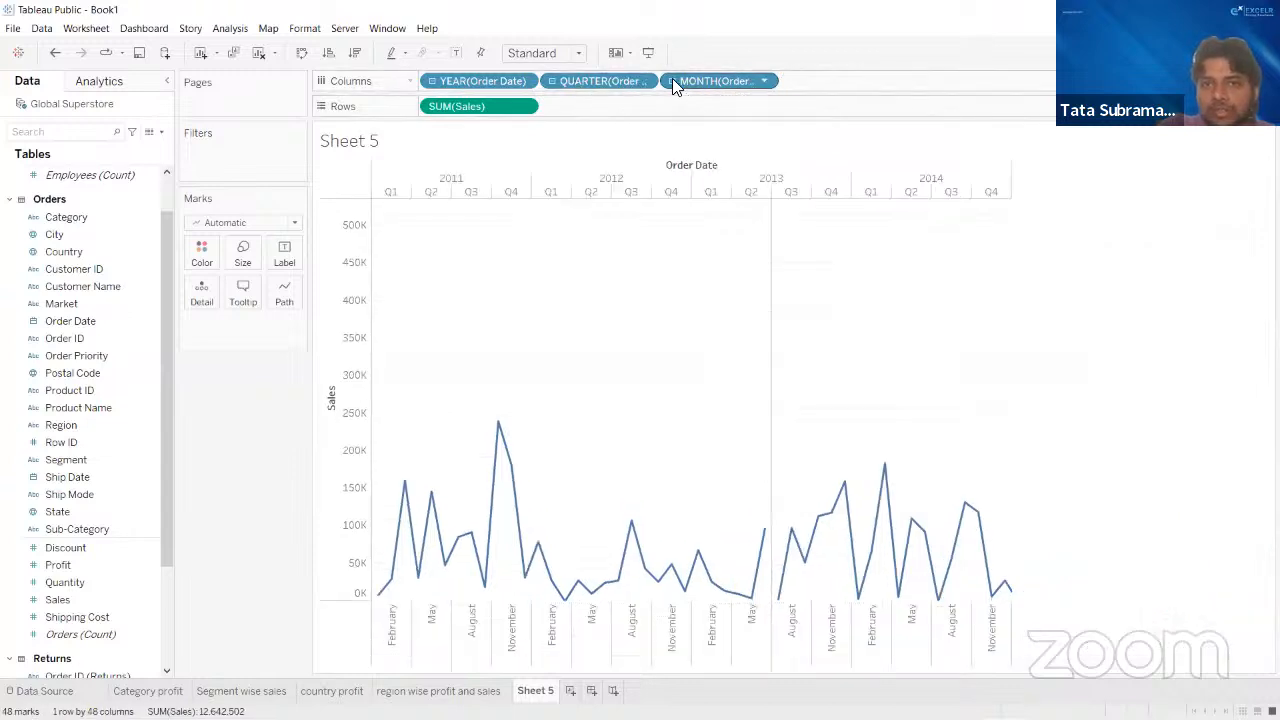
click(551, 80)
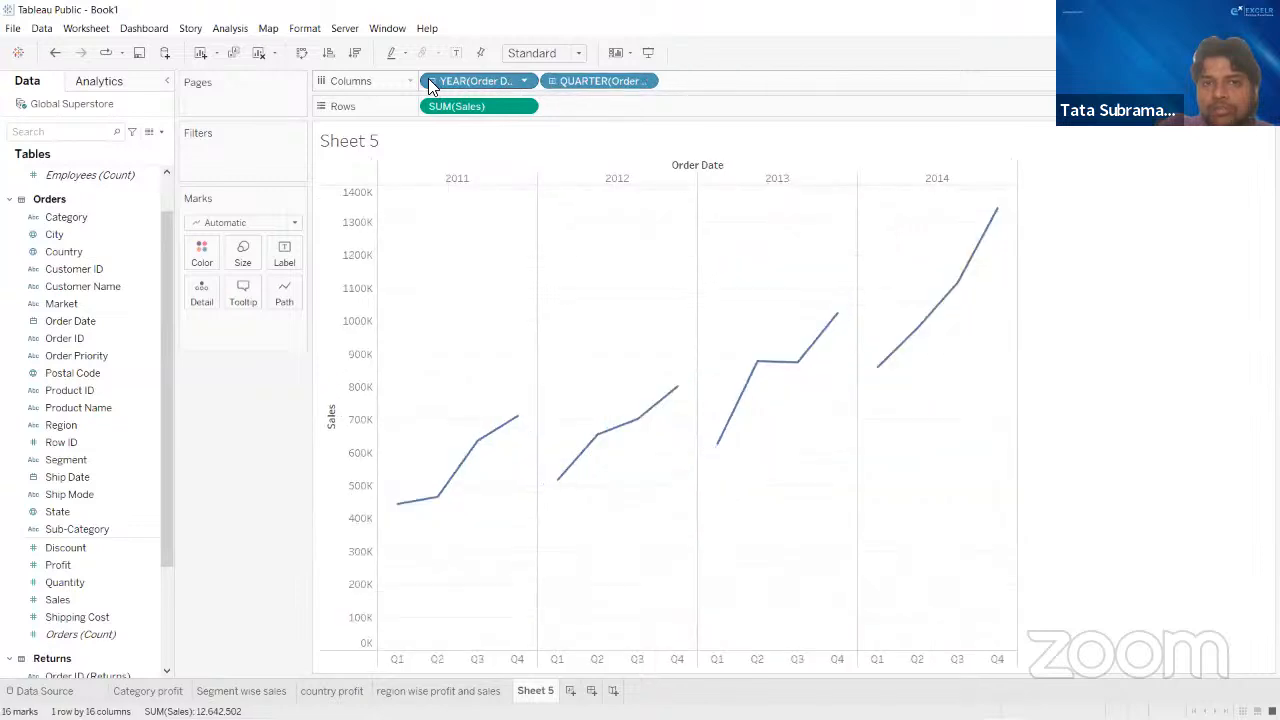
click(430, 80)
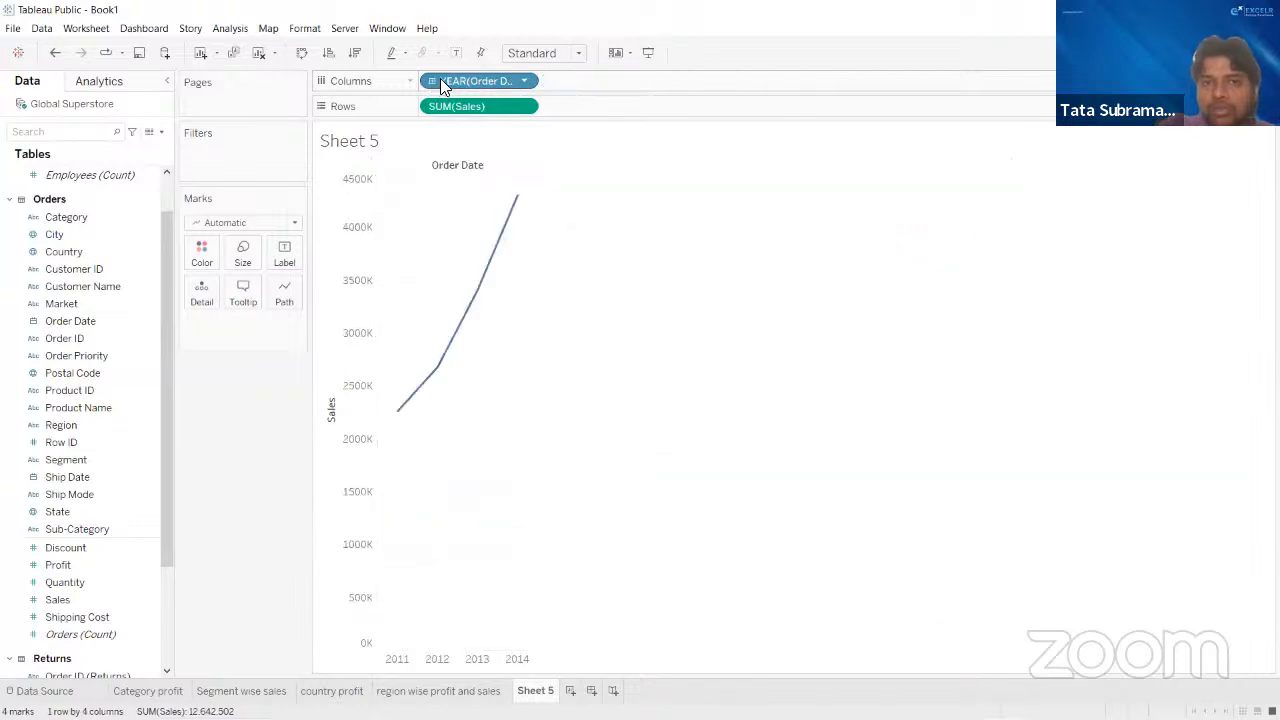
- Expand Order Date again to quarter and month level and roll the sales line back up to year
click(430, 80)
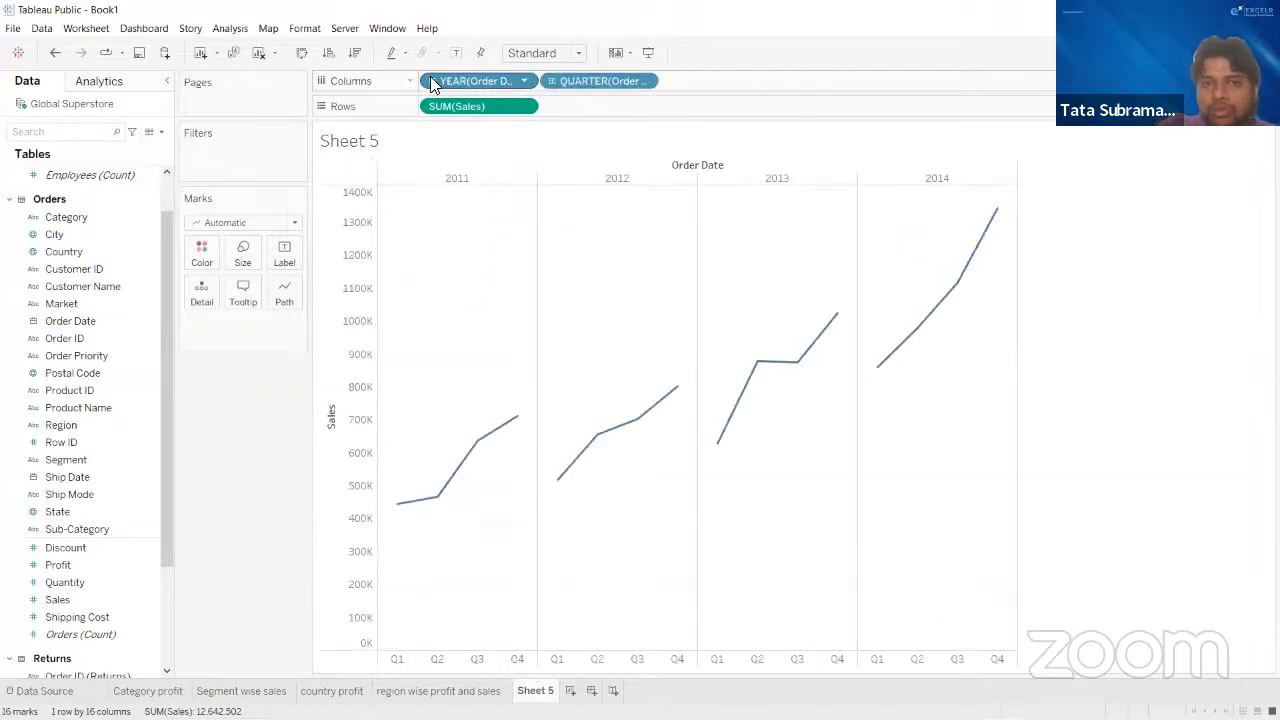
click(551, 80)
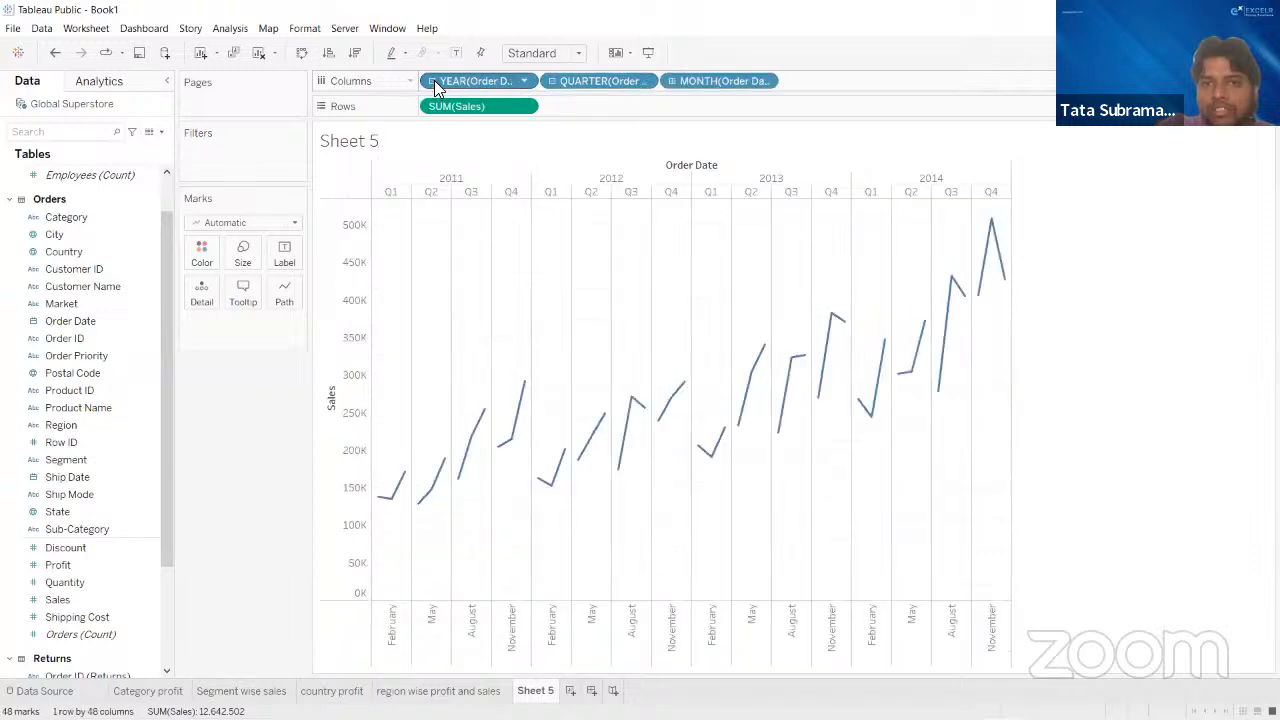
click(432, 80)
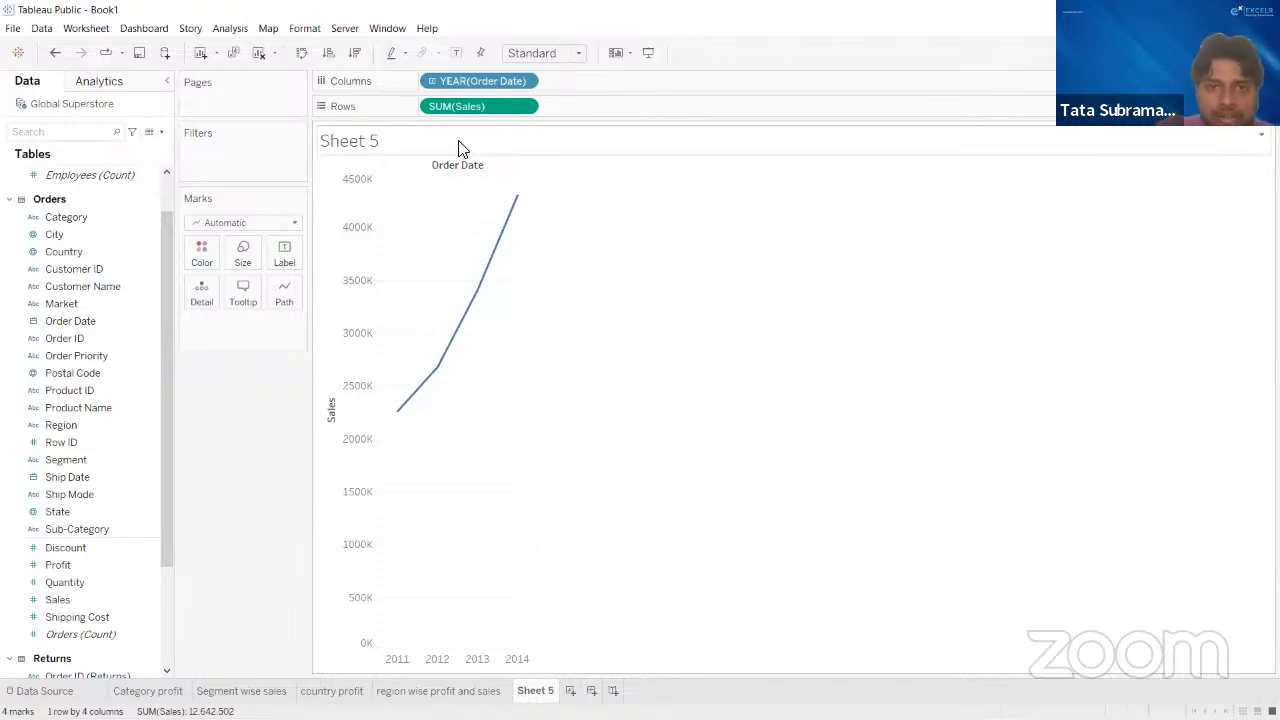
- Rename the yearly sales line chart's worksheet as "Year wise sales"
double_click(364, 143)
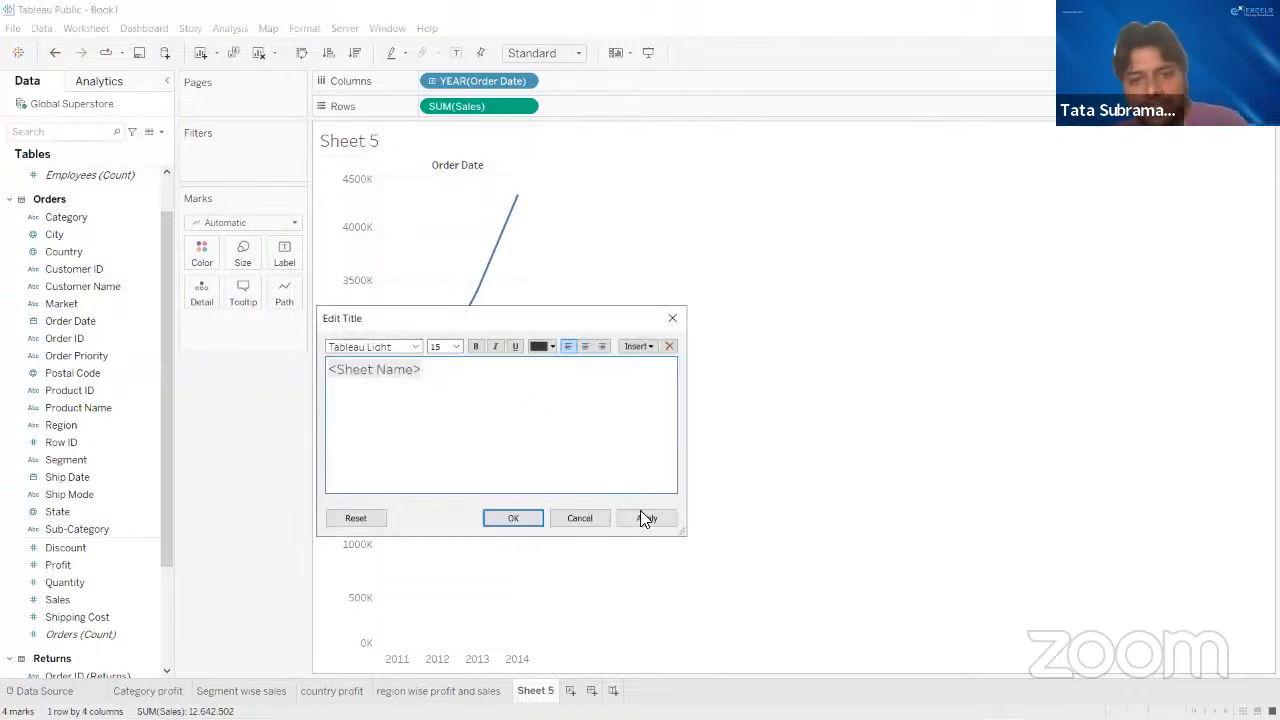
click(672, 318)
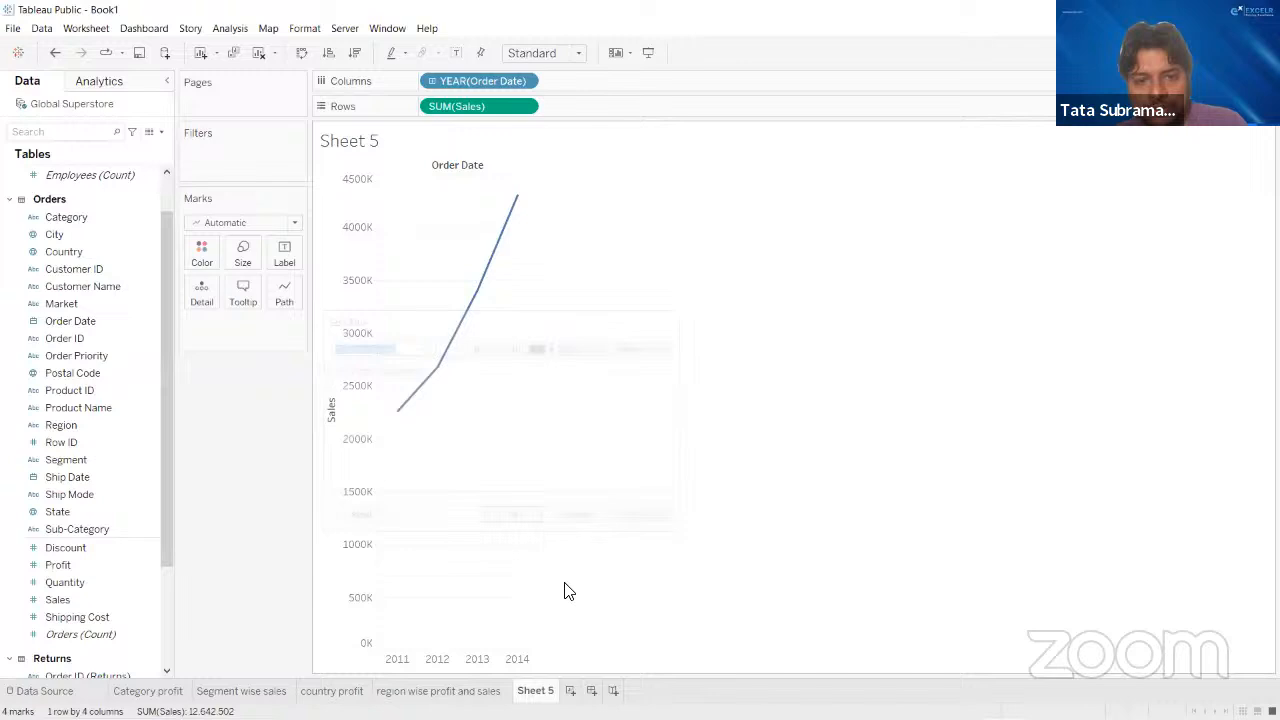
double_click(530, 692)
text(Y)
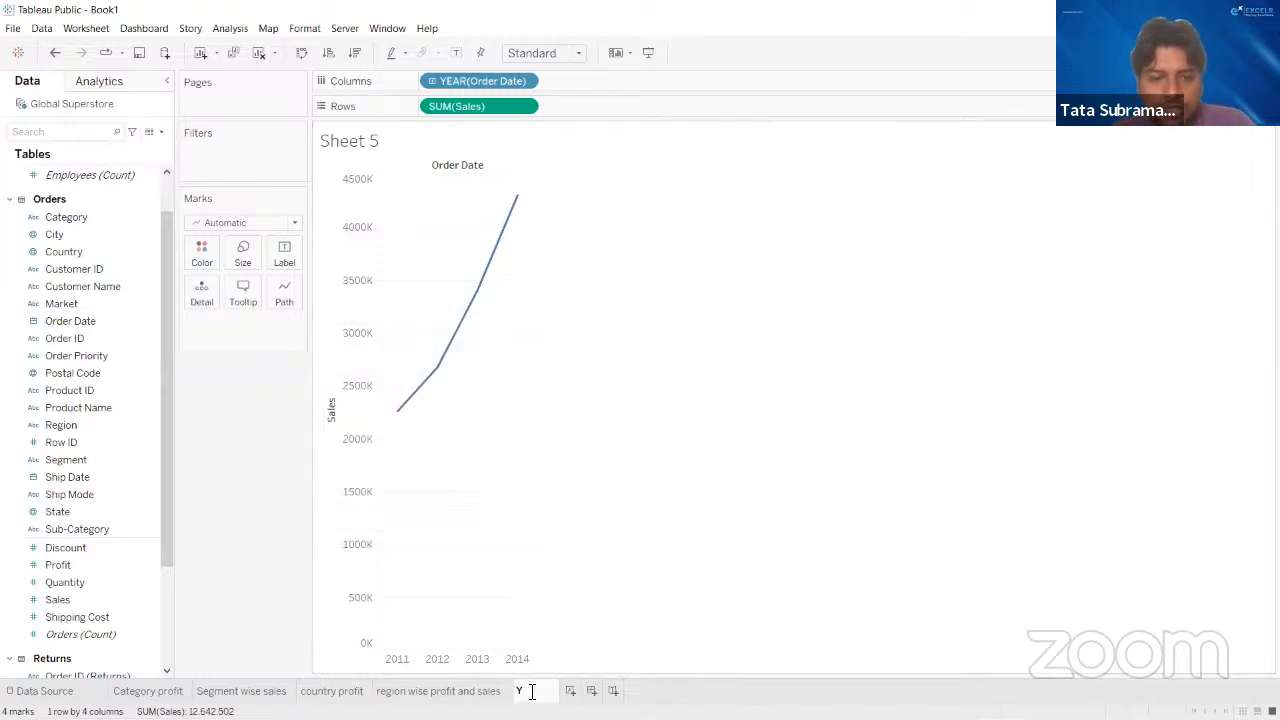
text(ear wise s)
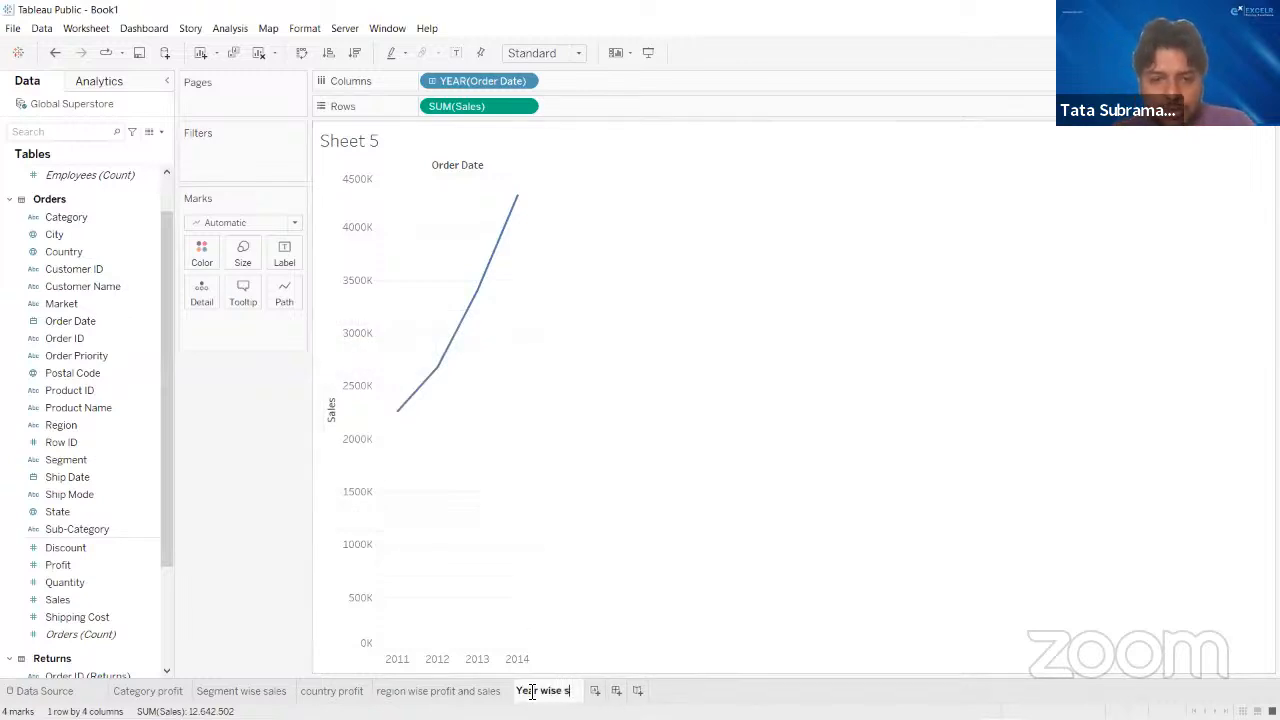
text(ales)
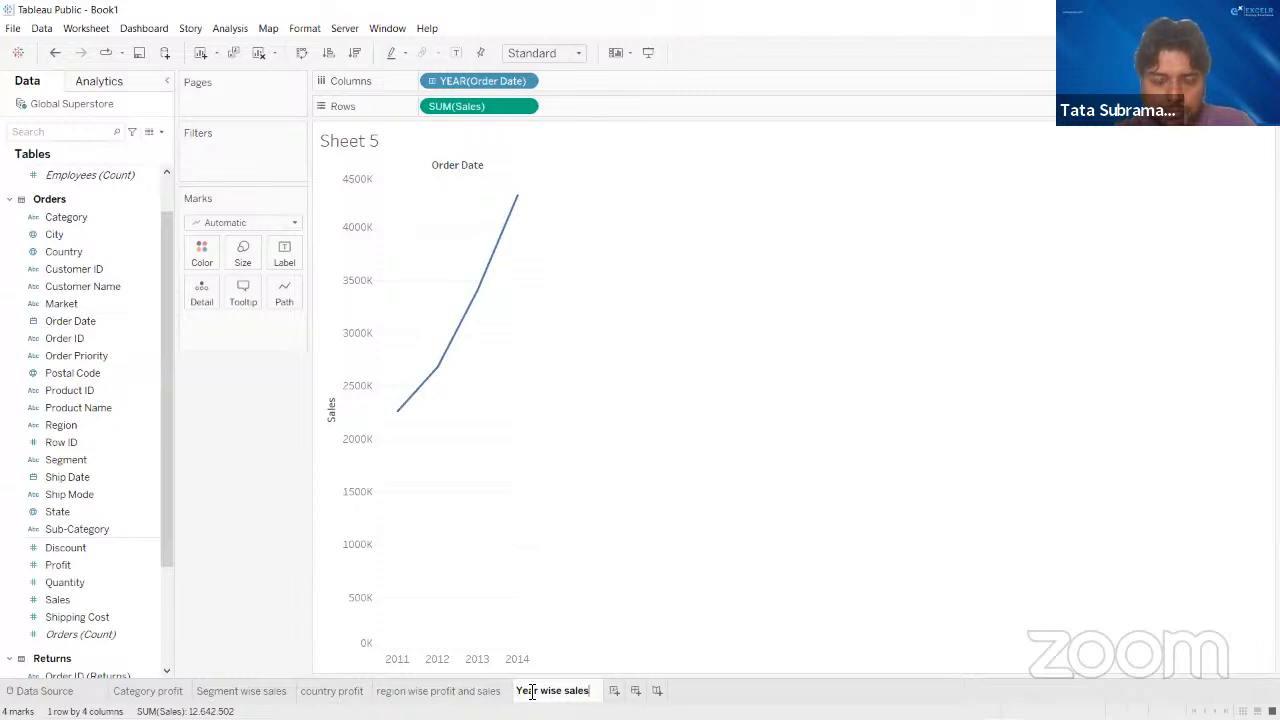
click(866, 466)
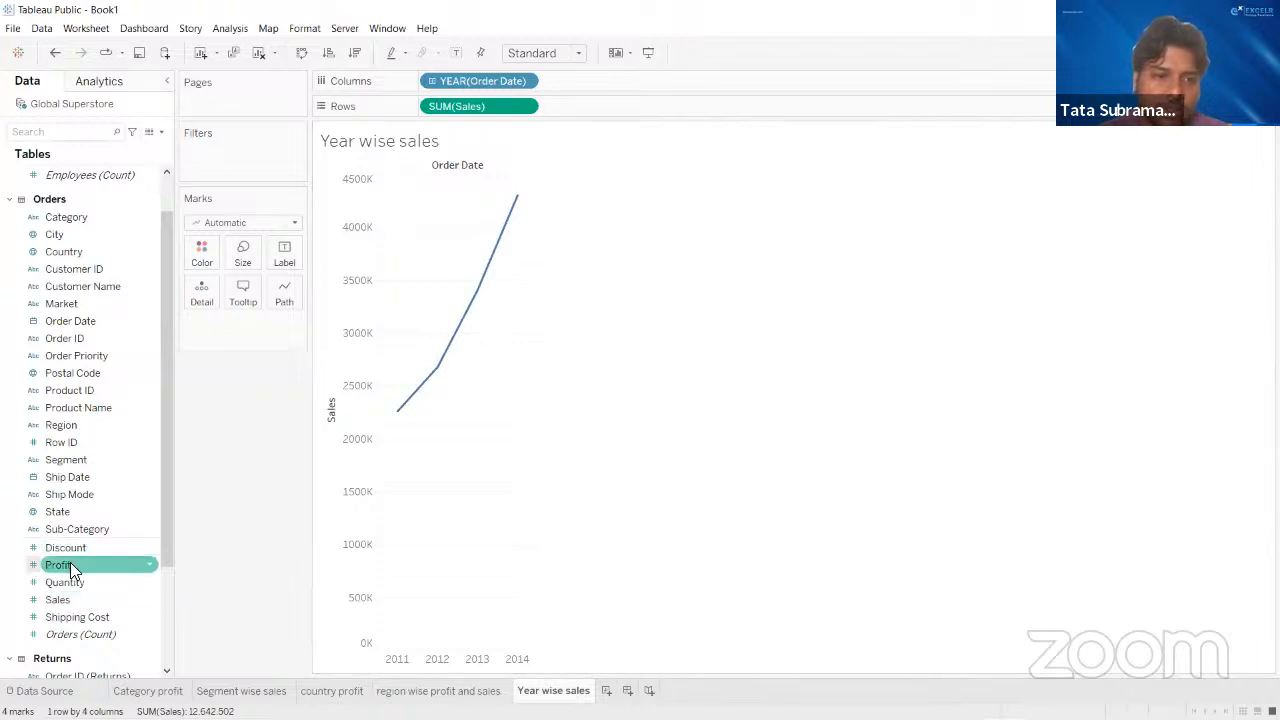
- Add Profit and Quantity to the sales axis of the yearly line chart as additional measure lines
drag(70, 562, 357, 376)
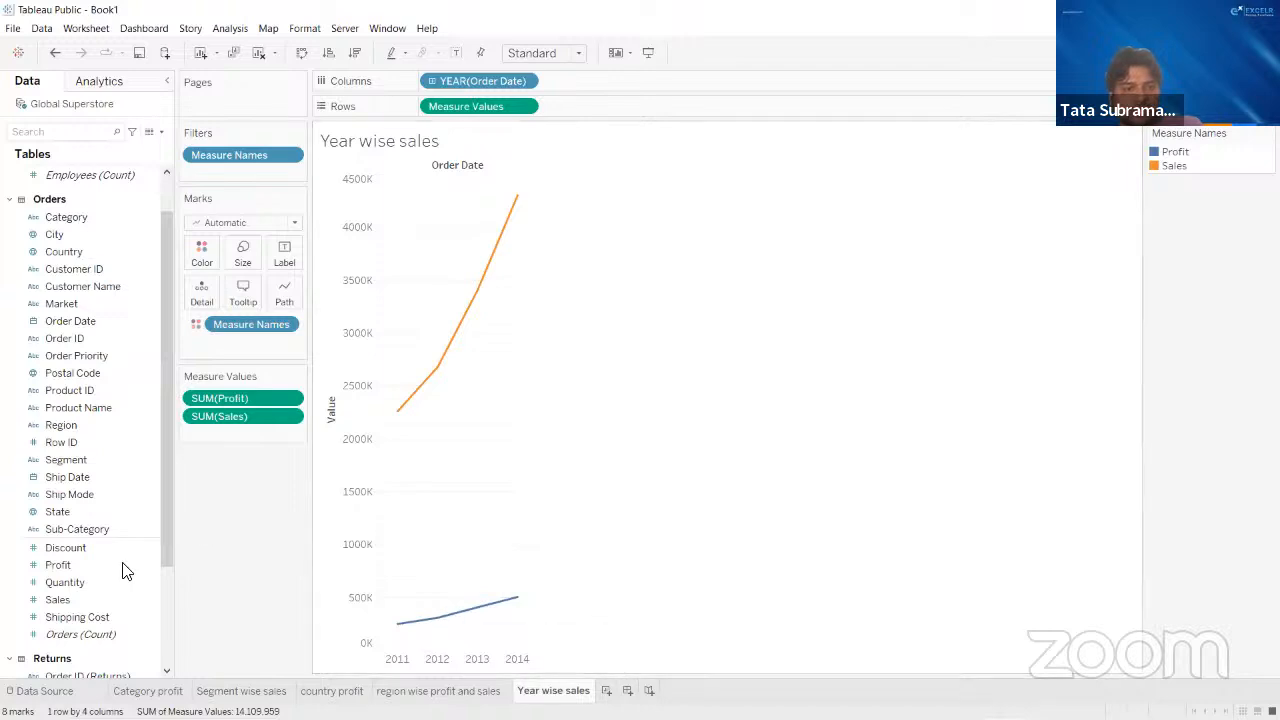
click(66, 581)
drag(179, 512, 363, 338)
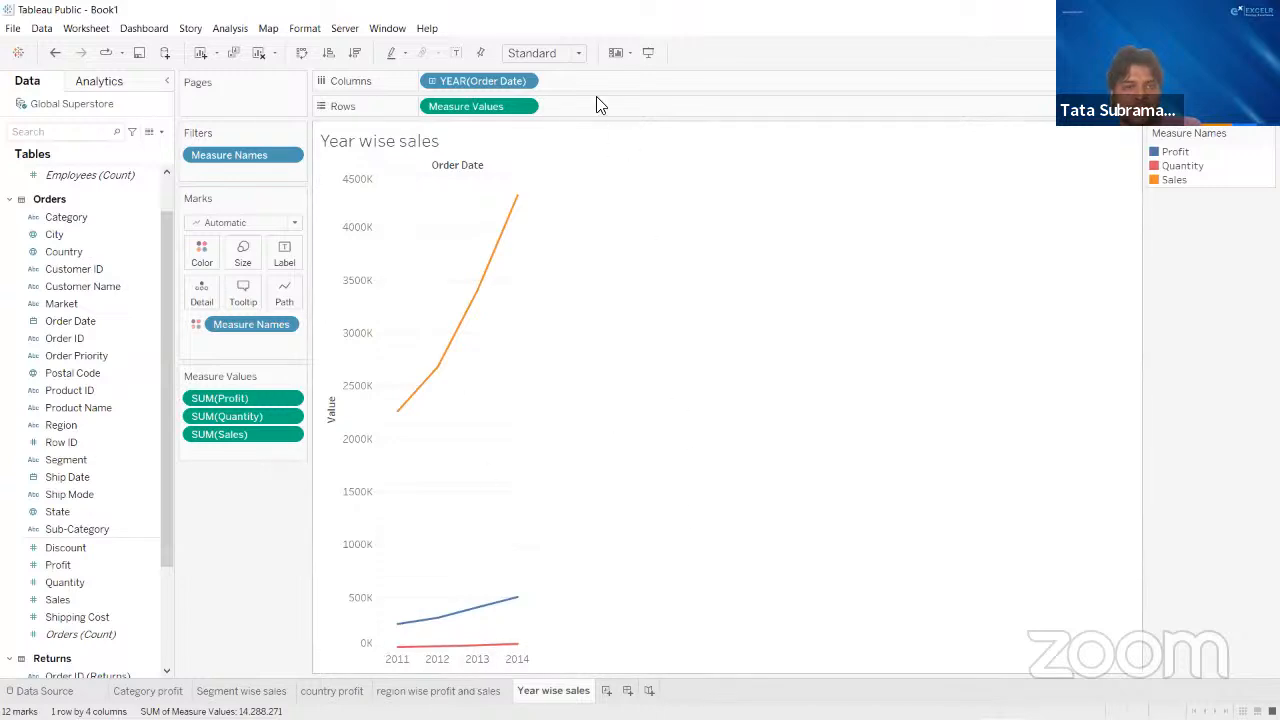
- Show mark labels on the yearly line chart and rebuild its axis with Profit and Quantity alongside Sales
click(456, 53)
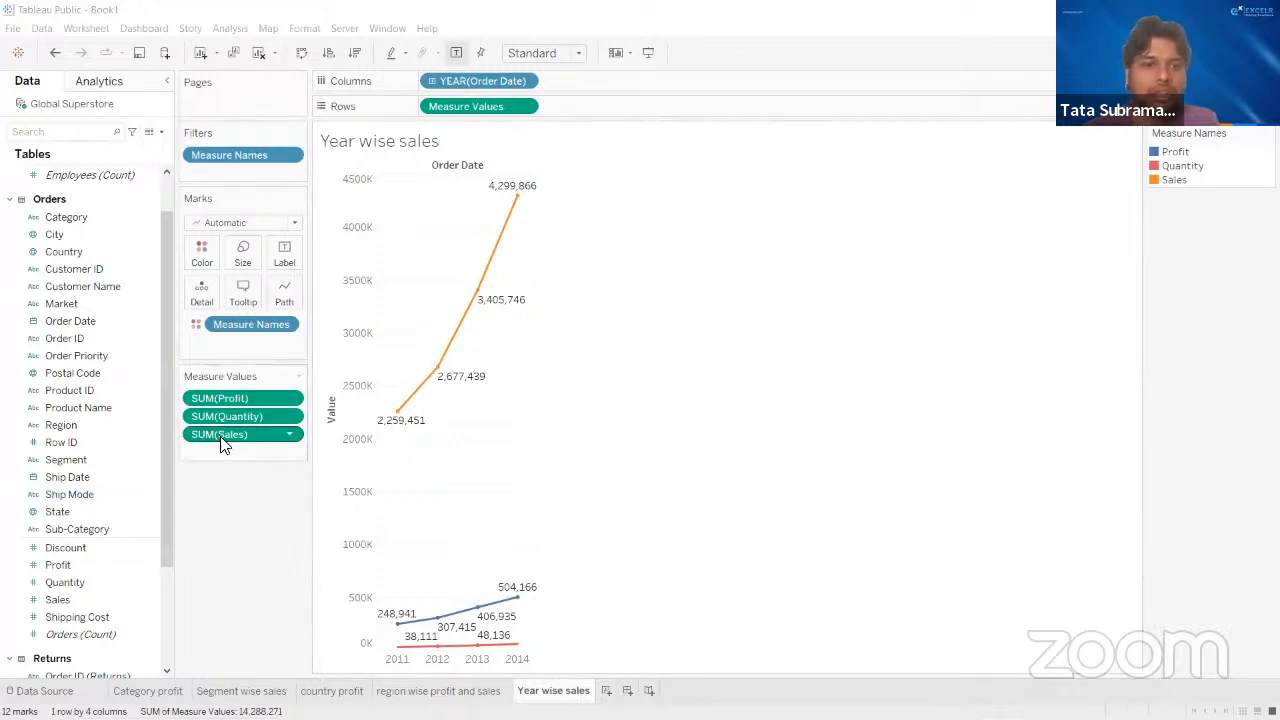
drag(222, 438, 258, 514)
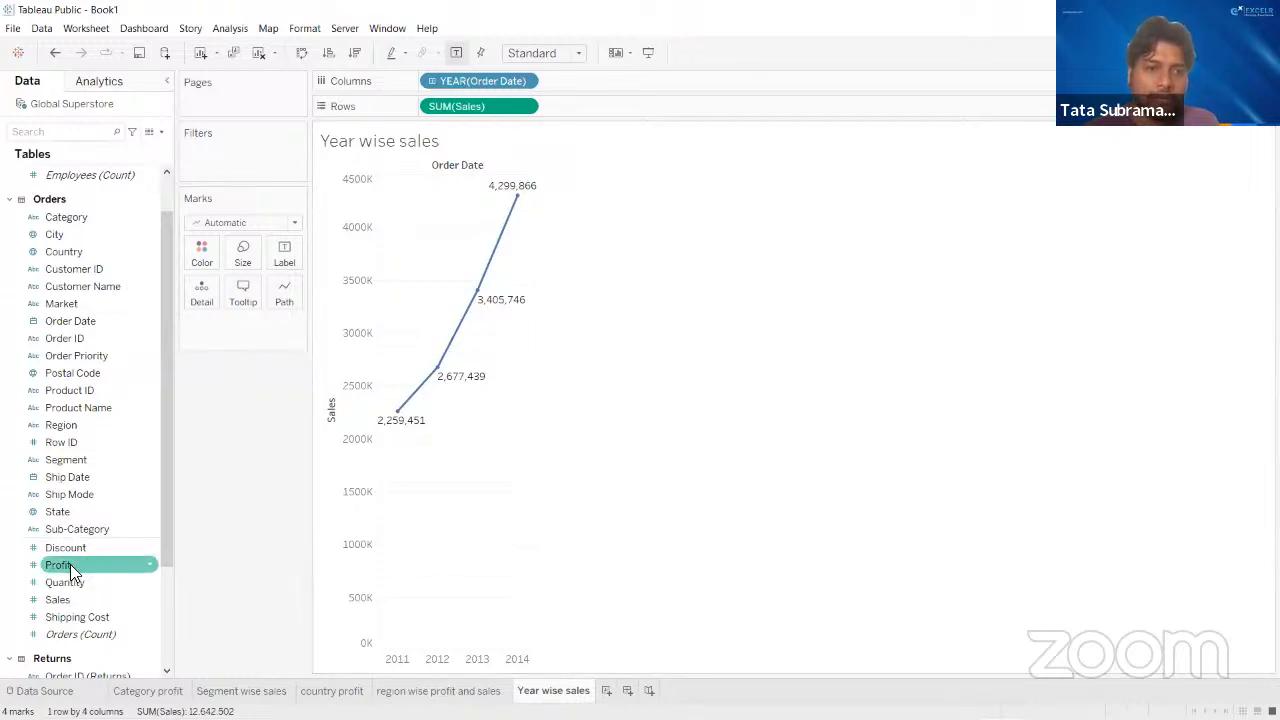
drag(70, 562, 350, 342)
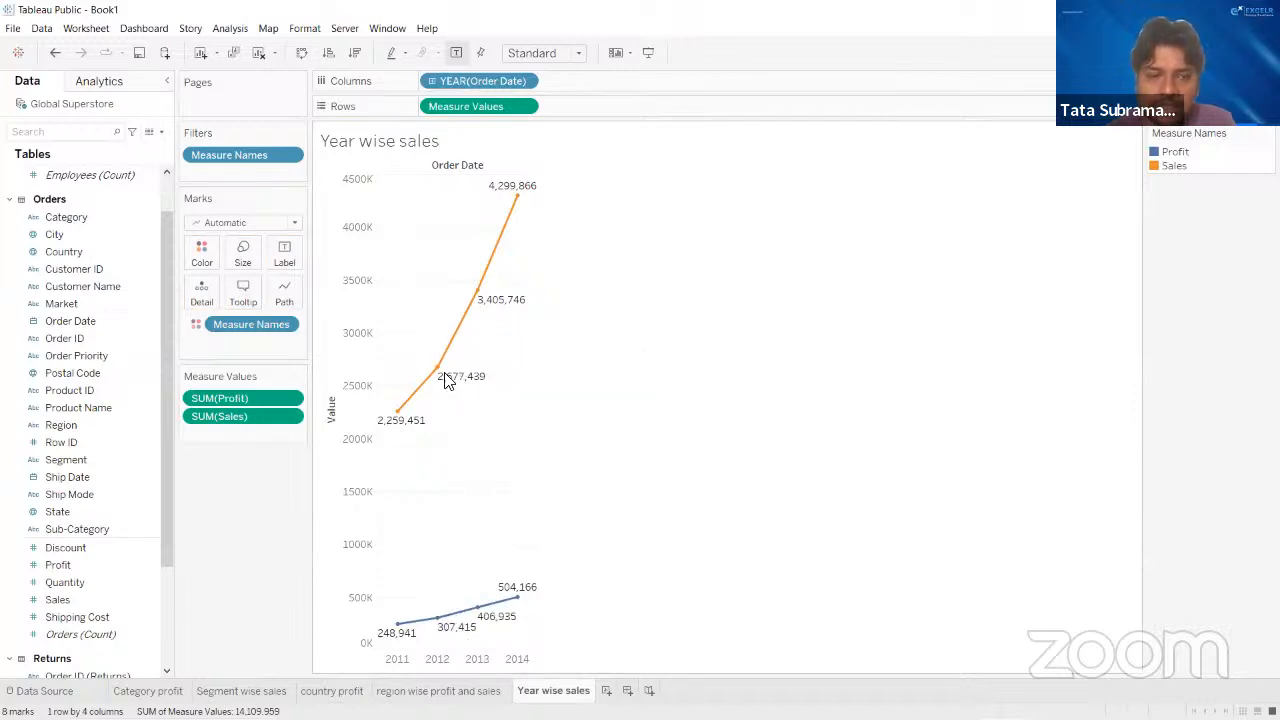
mouse_move(110, 596)
mouse_down()
mouse_move(407, 484)
mouse_move(347, 478)
mouse_move(471, 440)
mouse_move(429, 449)
mouse_move(341, 425)
mouse_move(311, 376)
mouse_move(341, 381)
mouse_up()
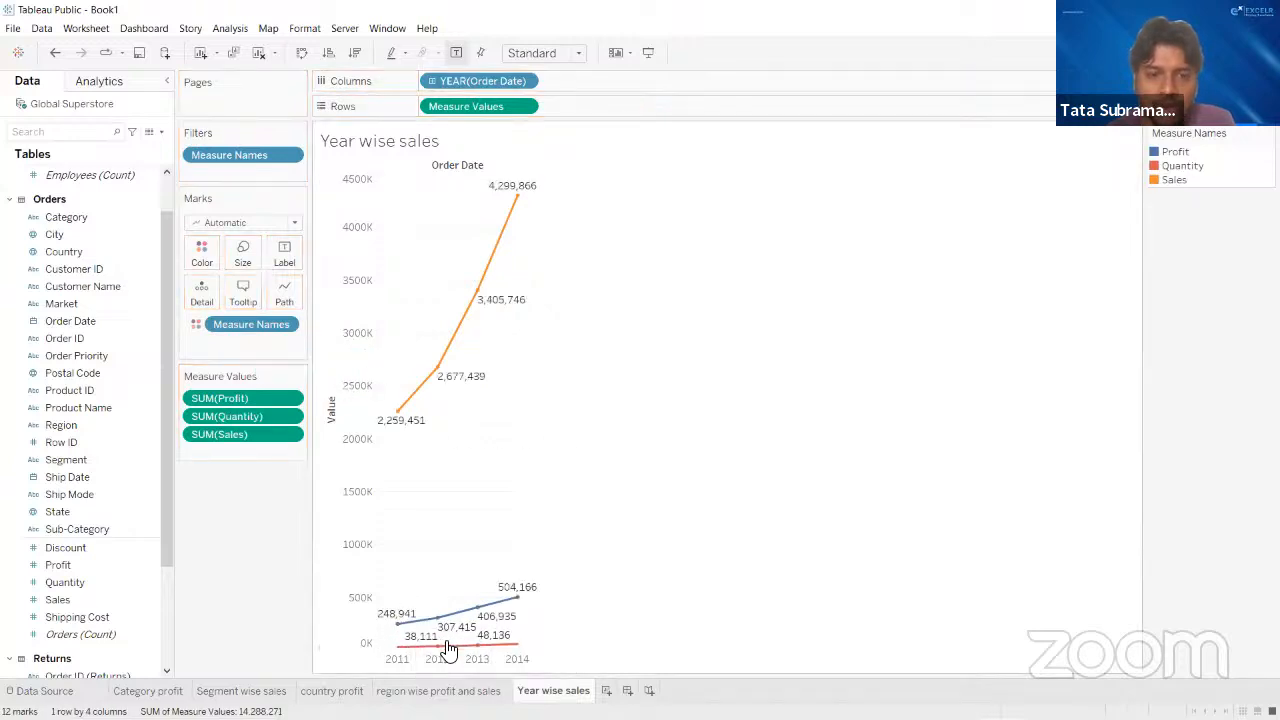
click(104, 617)
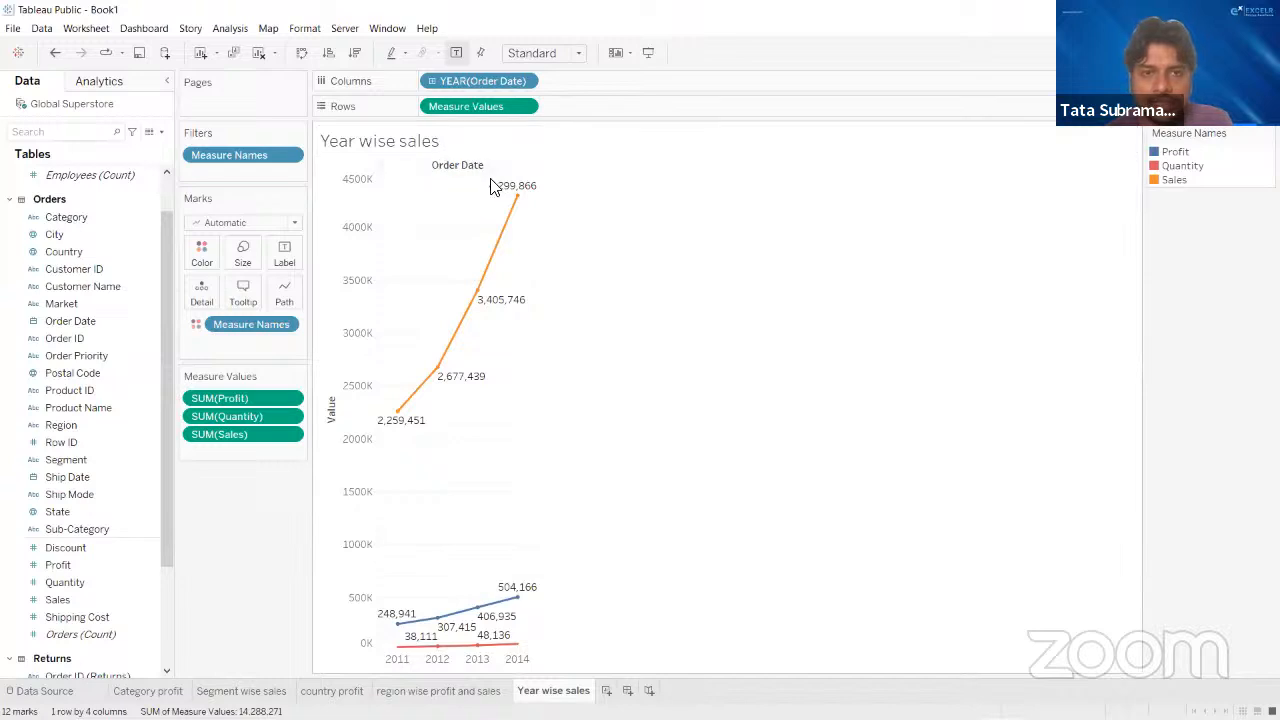
mouse_move(538, 694)
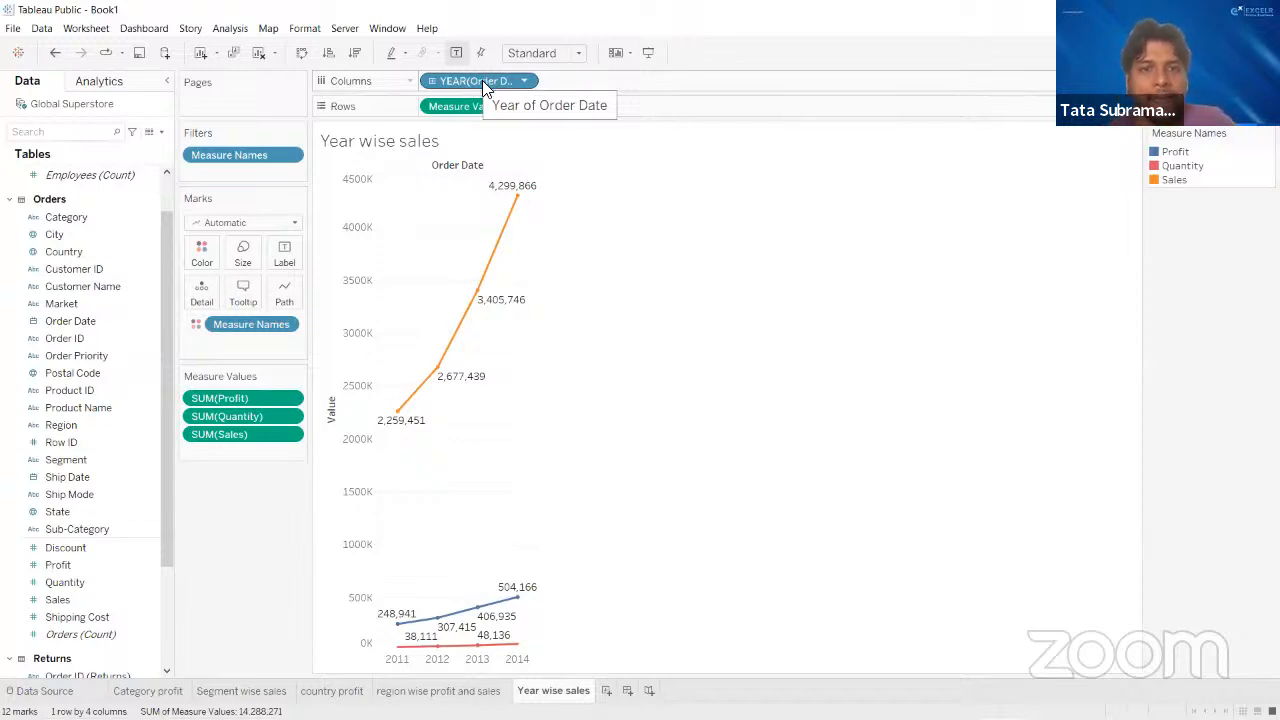
mouse_move(407, 428)
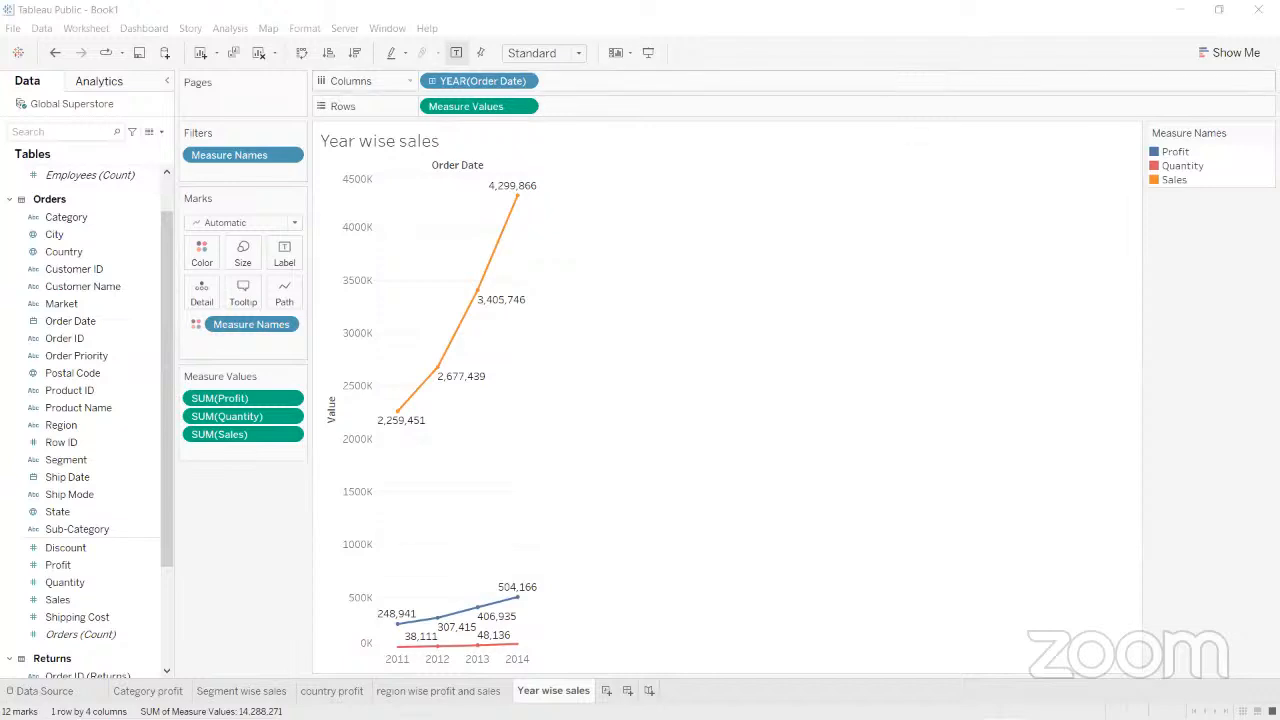
mouse_move(1213, 667)
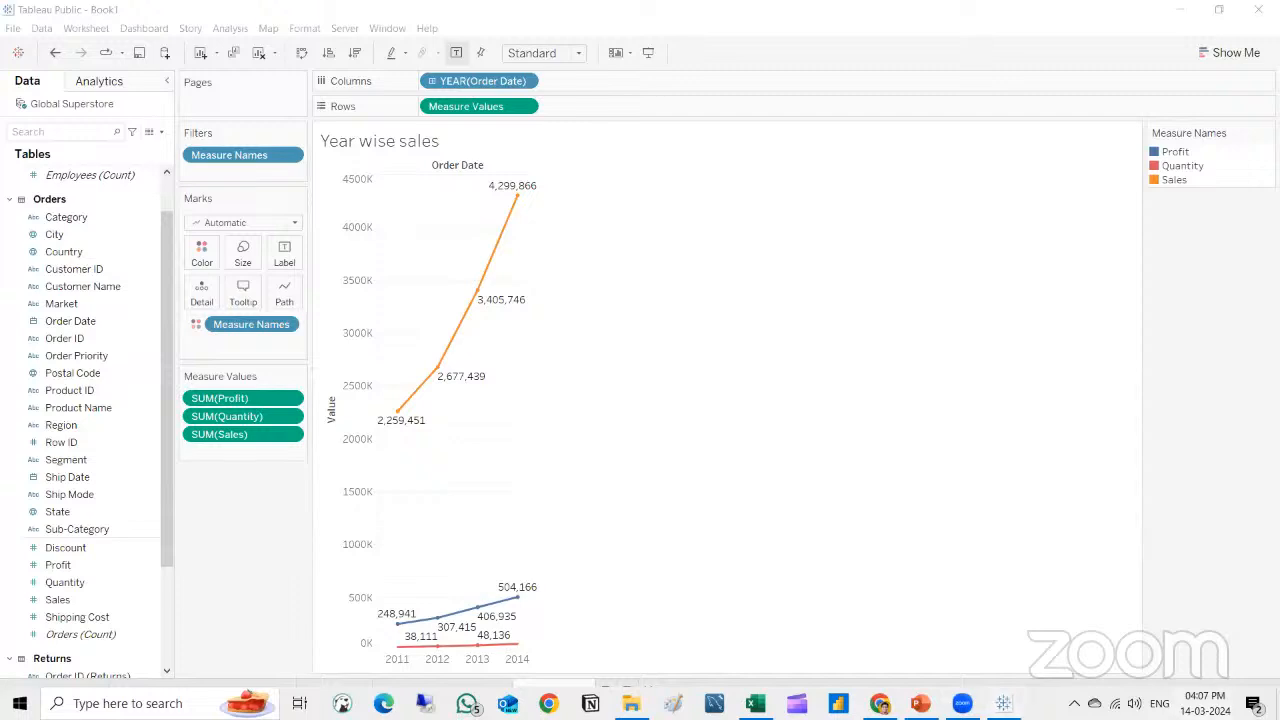
click(1205, 703)
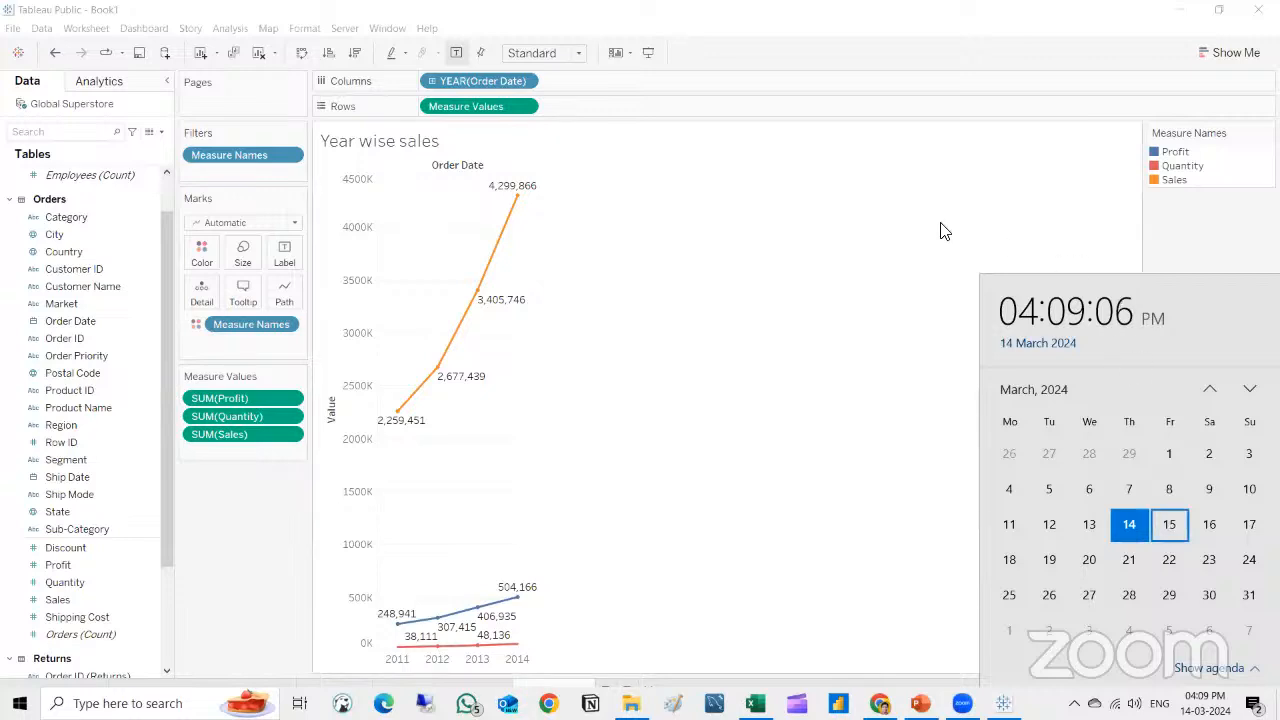
click(558, 103)
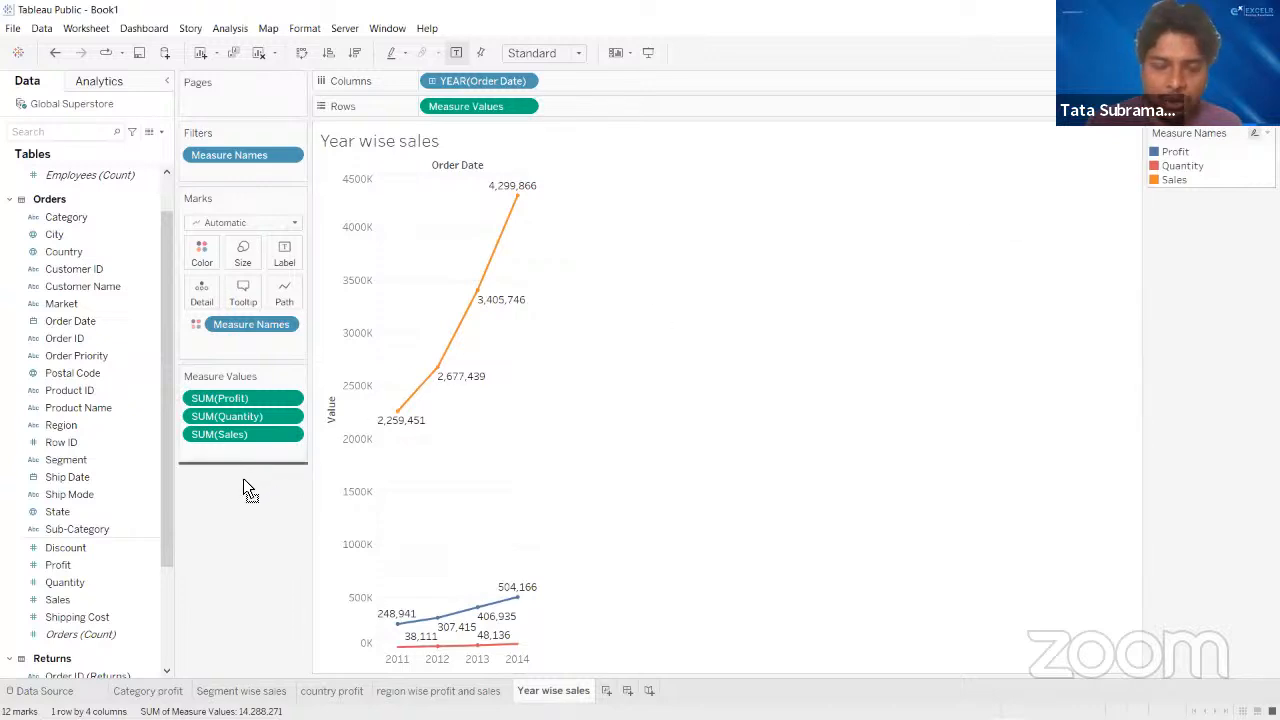
- Move the Measure Names color legend beneath the Measure Values card and return it to its original place
drag(243, 480, 245, 480)
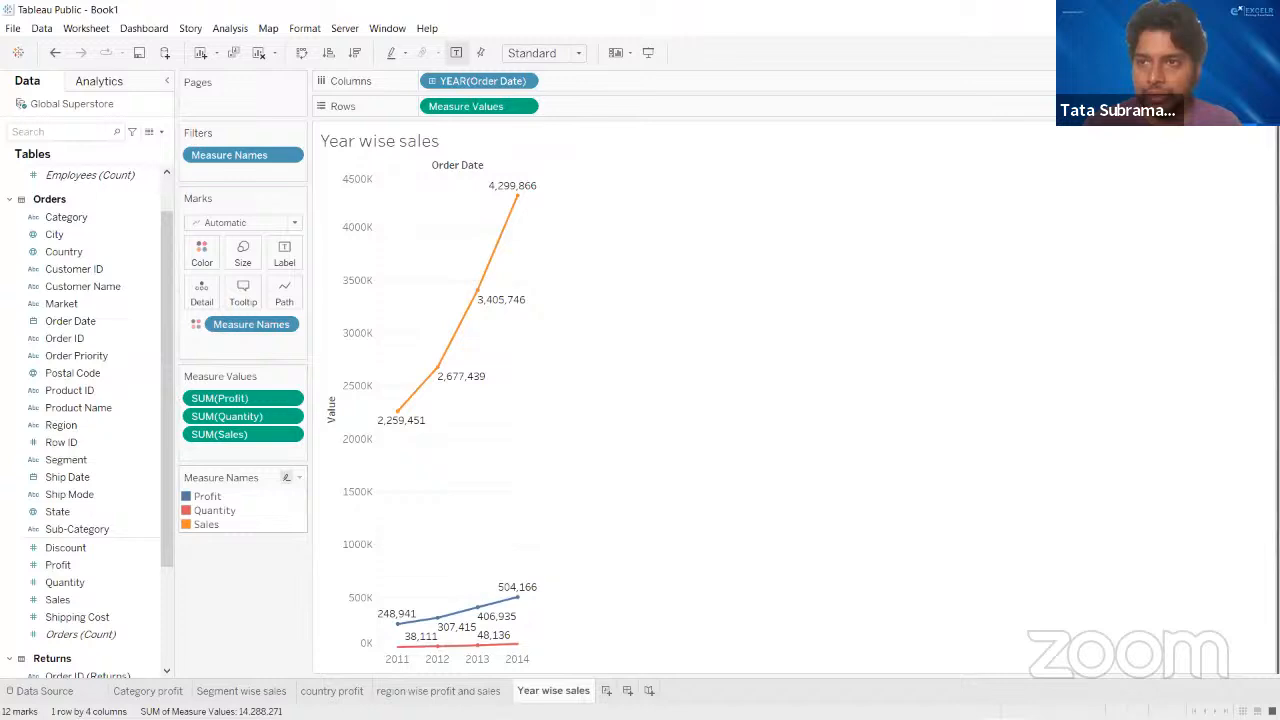
drag(243, 478, 1262, 190)
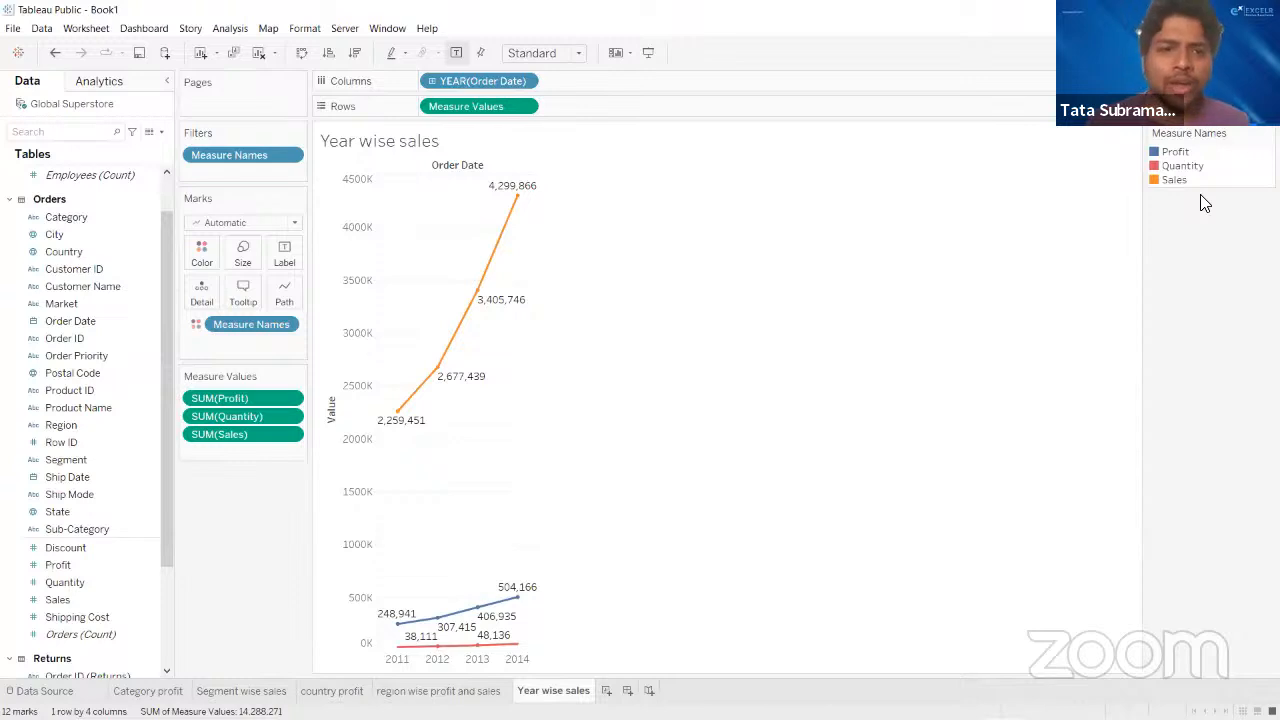
- Create a new worksheet and place the Sales measure in it as text
click(607, 691)
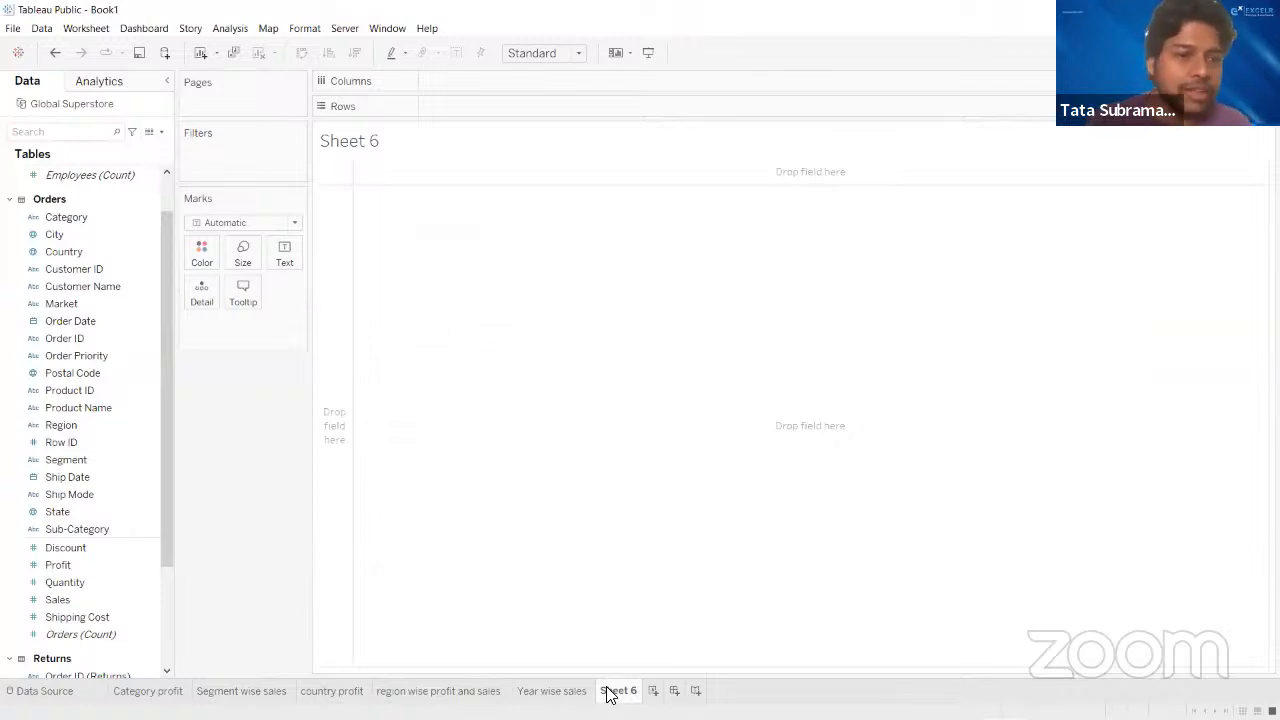
scroll(124, 563, down, 5)
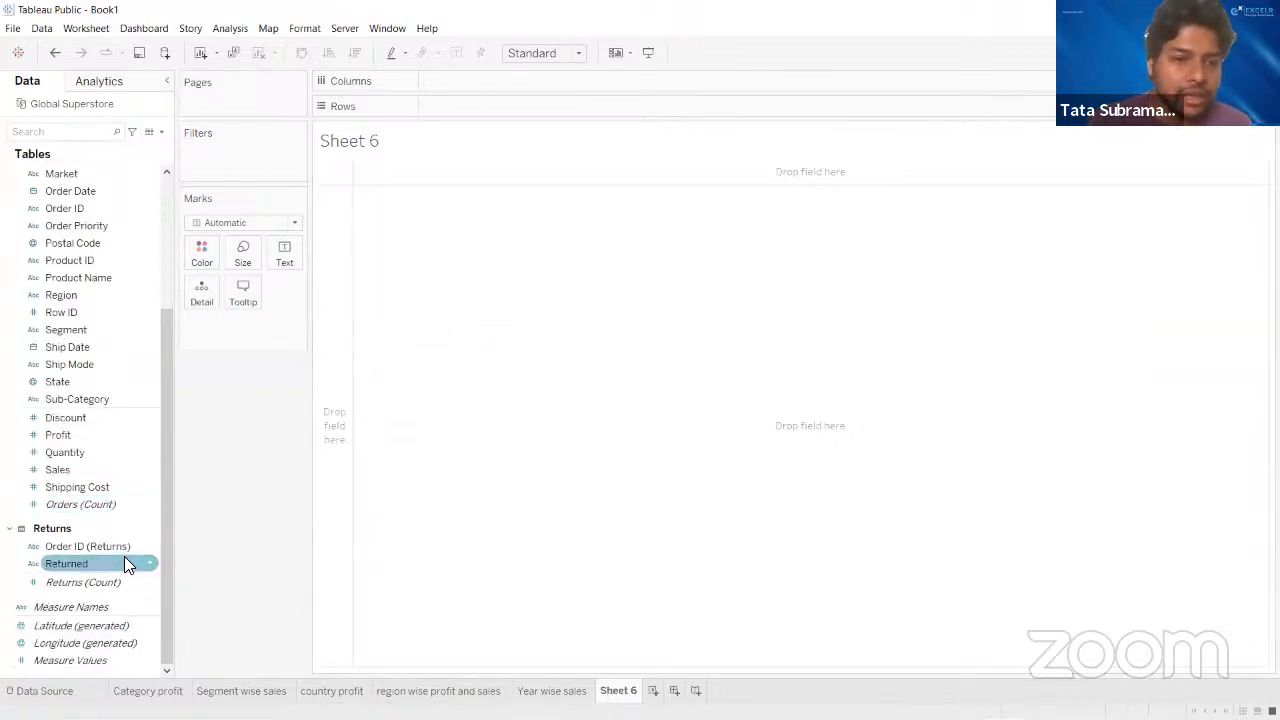
scroll(124, 563, up, 2)
scroll(124, 556, down, 1)
scroll(124, 556, up, 4)
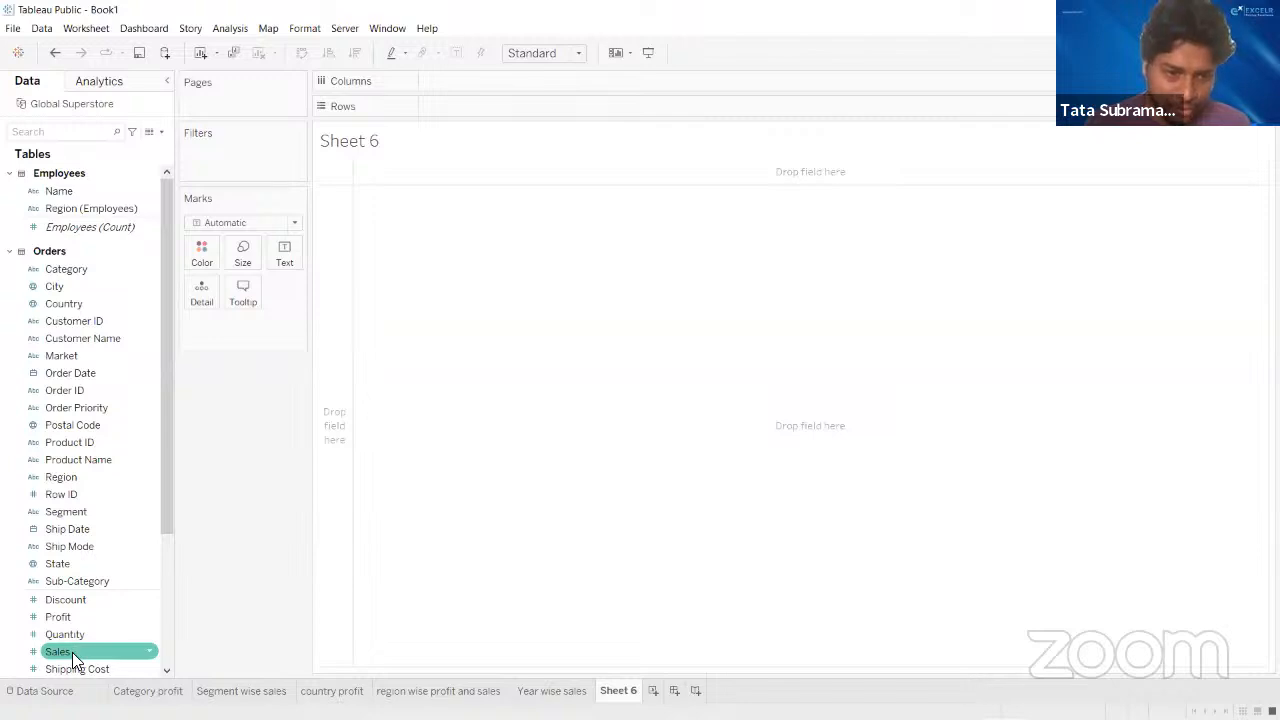
drag(72, 652, 285, 249)
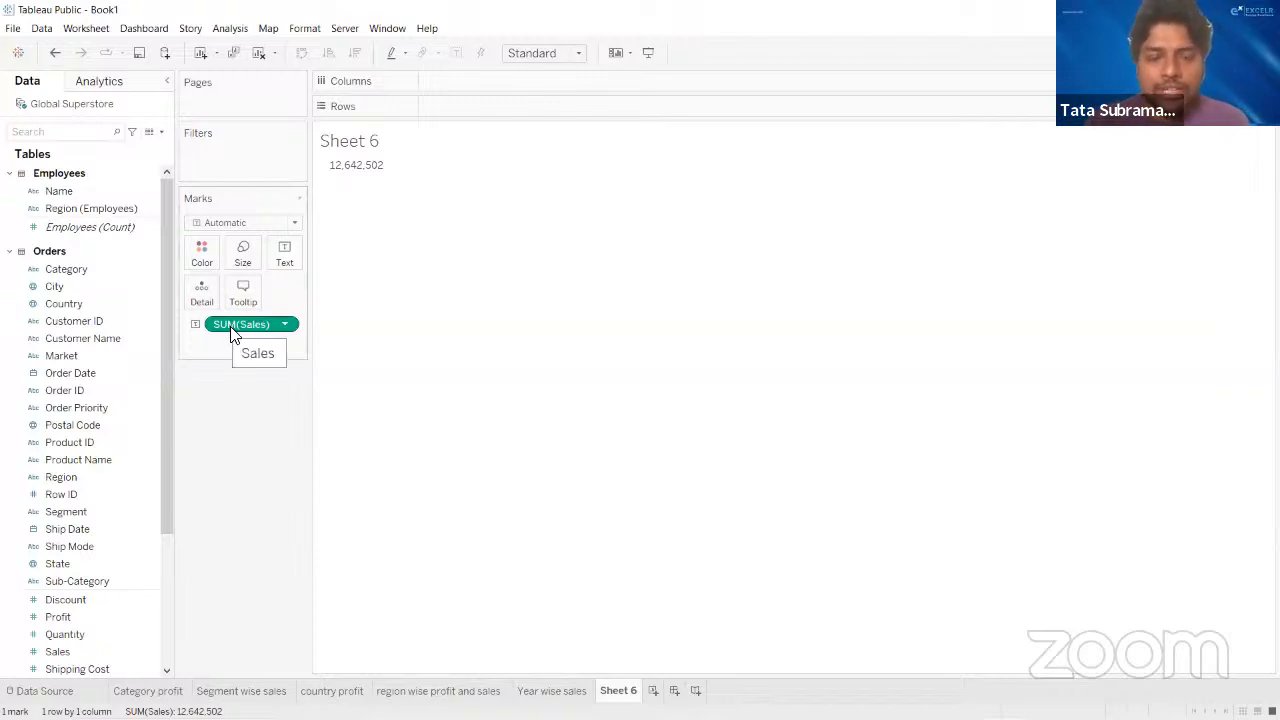
- Examine the aggregation options available for the Sales measure without changing the sum
click(284, 324)
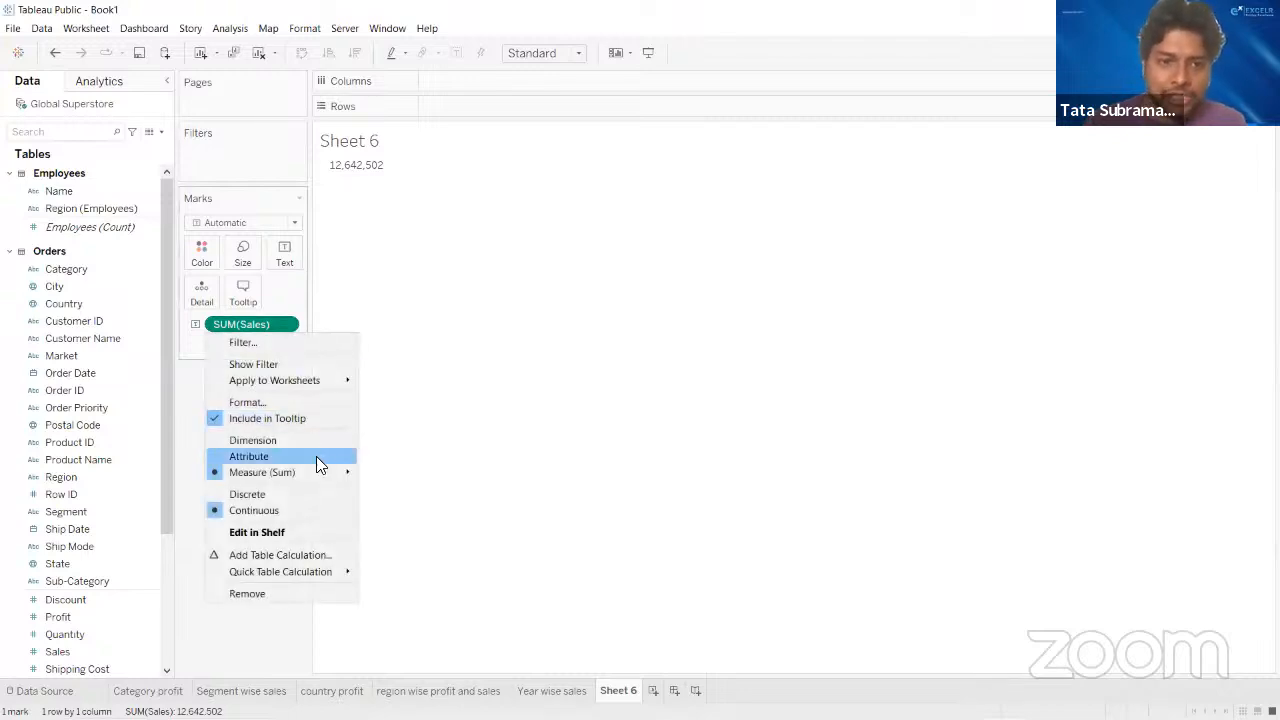
mouse_move(314, 472)
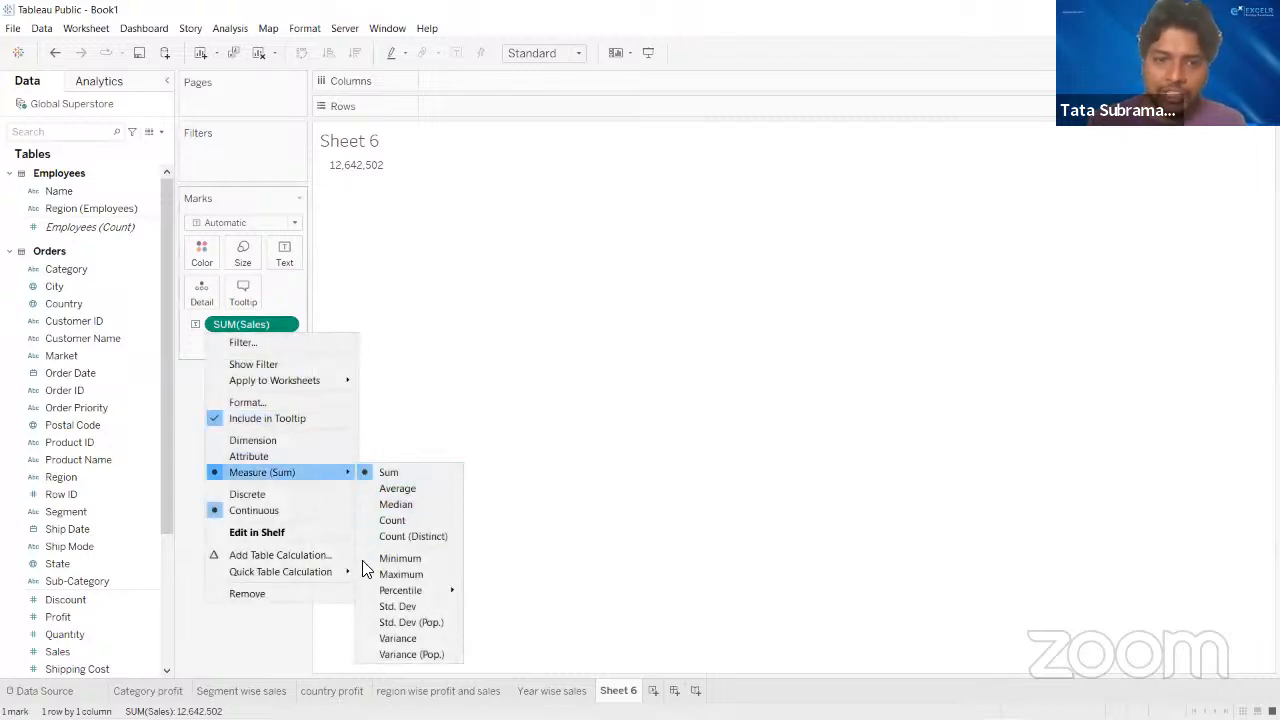
click(610, 474)
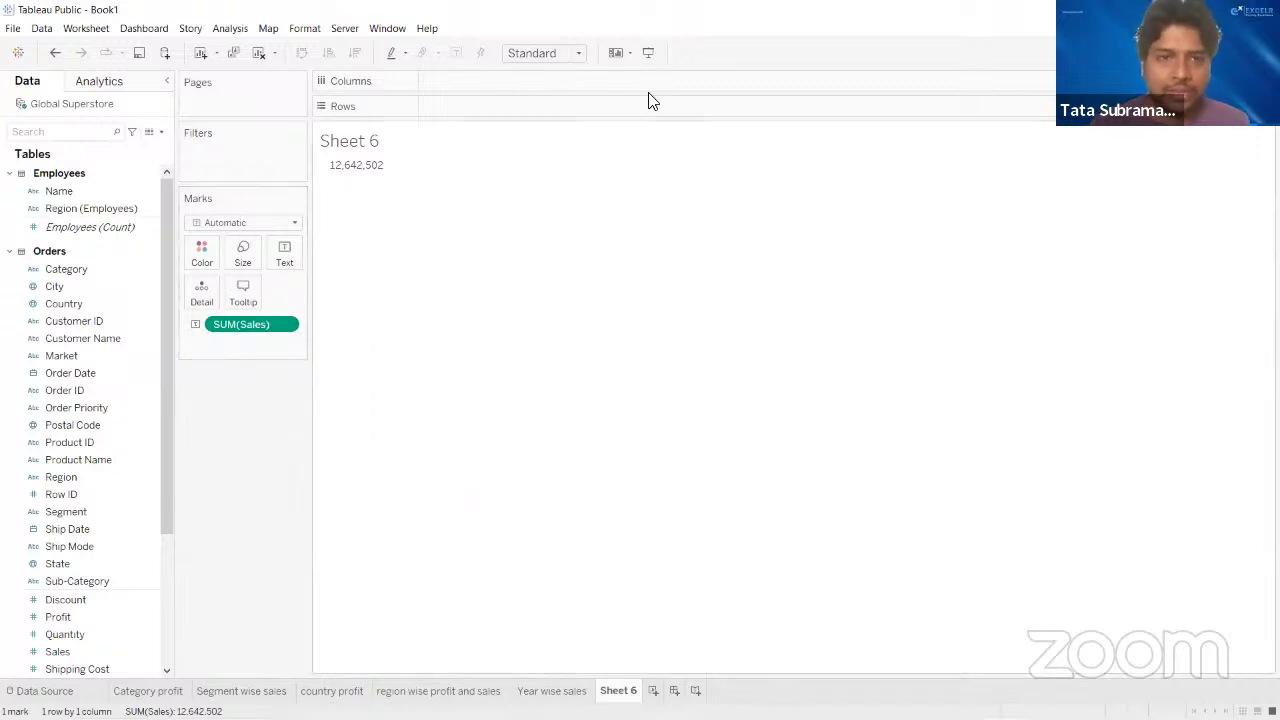
mouse_move(376, 170)
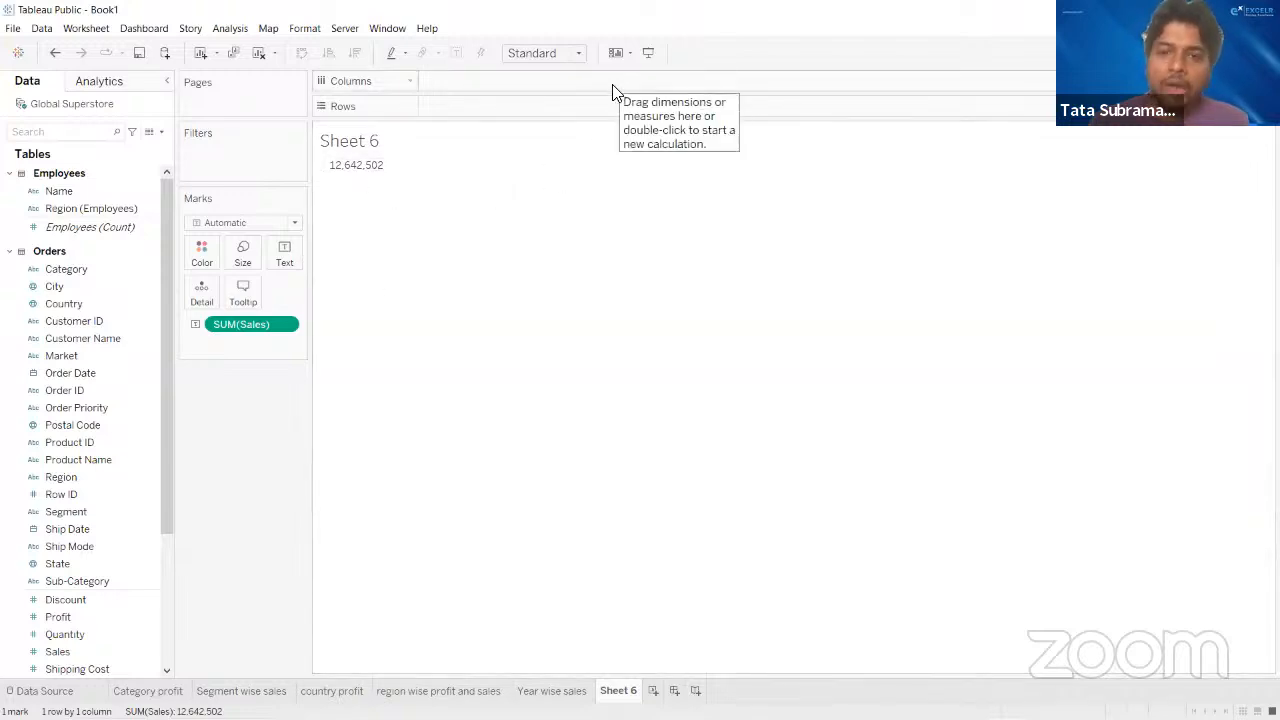
- Format the Sales text label as bold at font size 14 and apply it
click(287, 258)
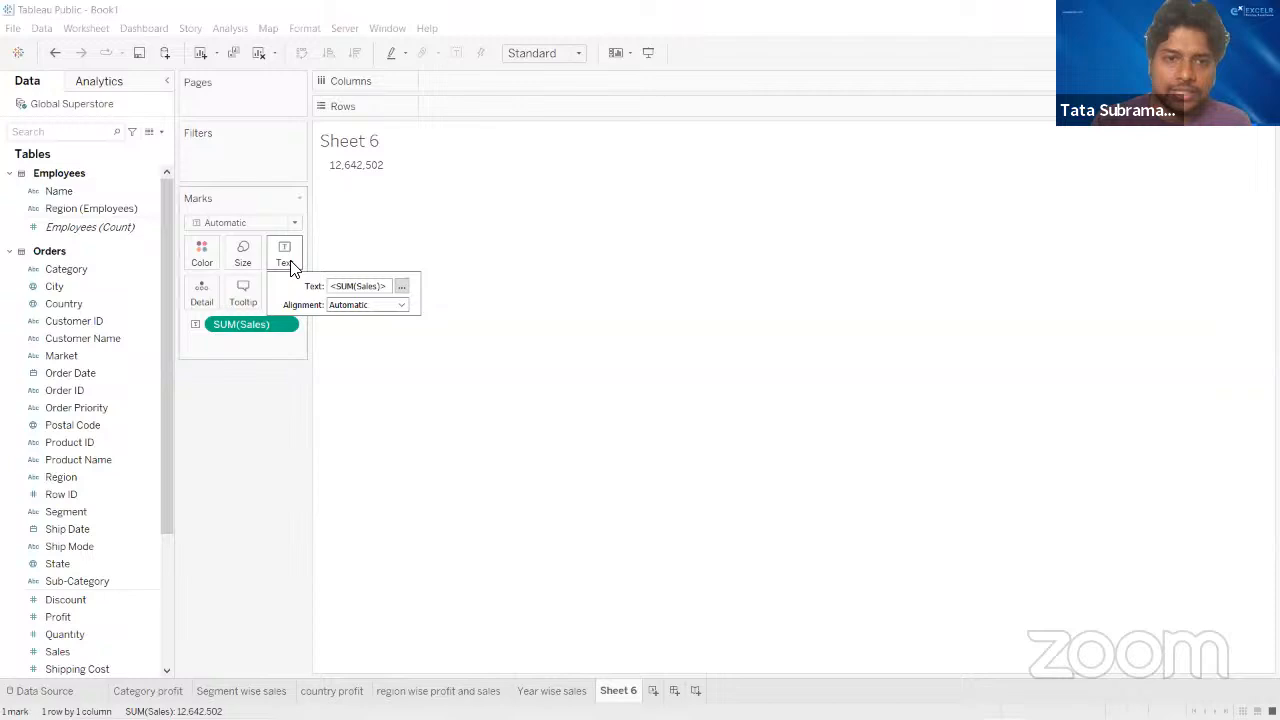
click(401, 287)
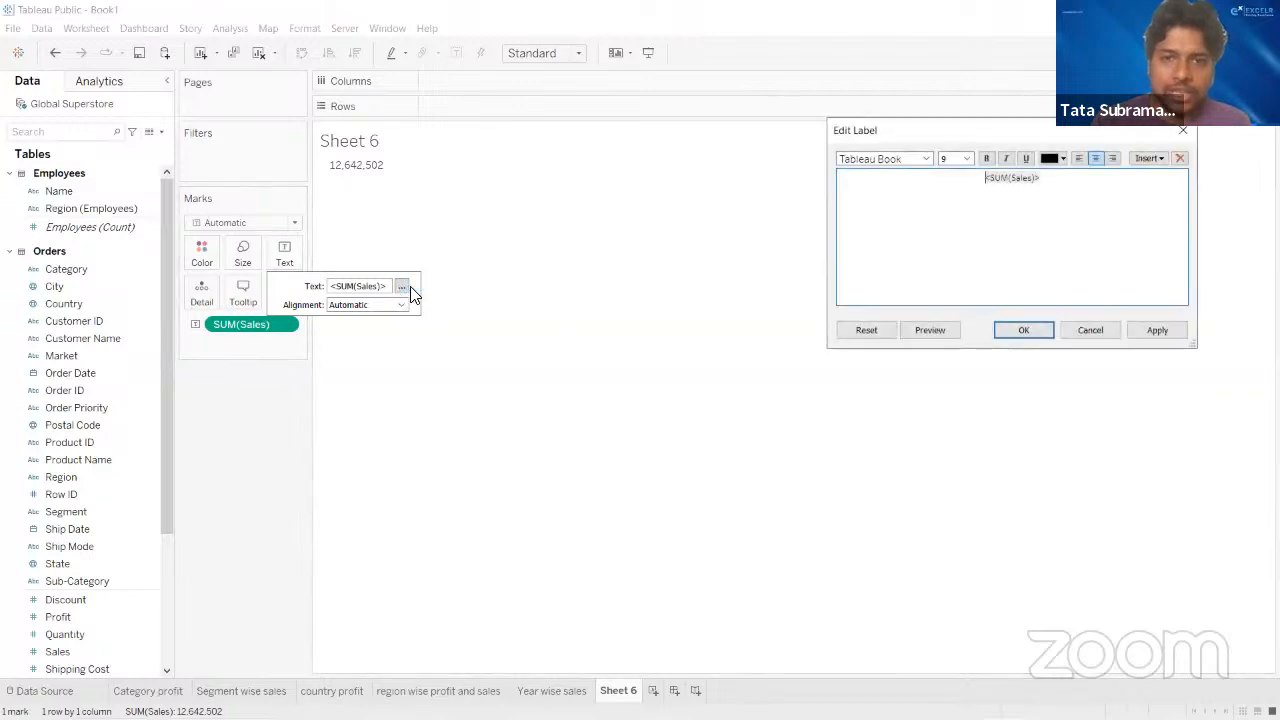
double_click(986, 176)
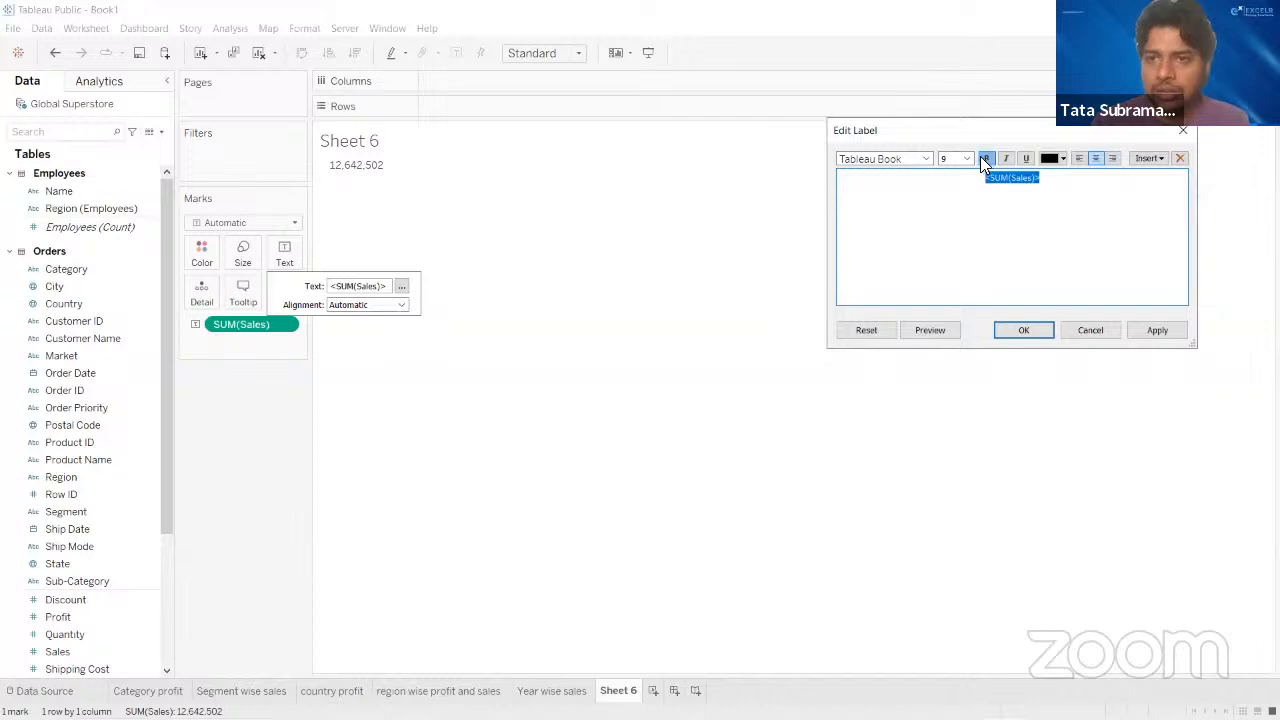
click(984, 160)
click(966, 158)
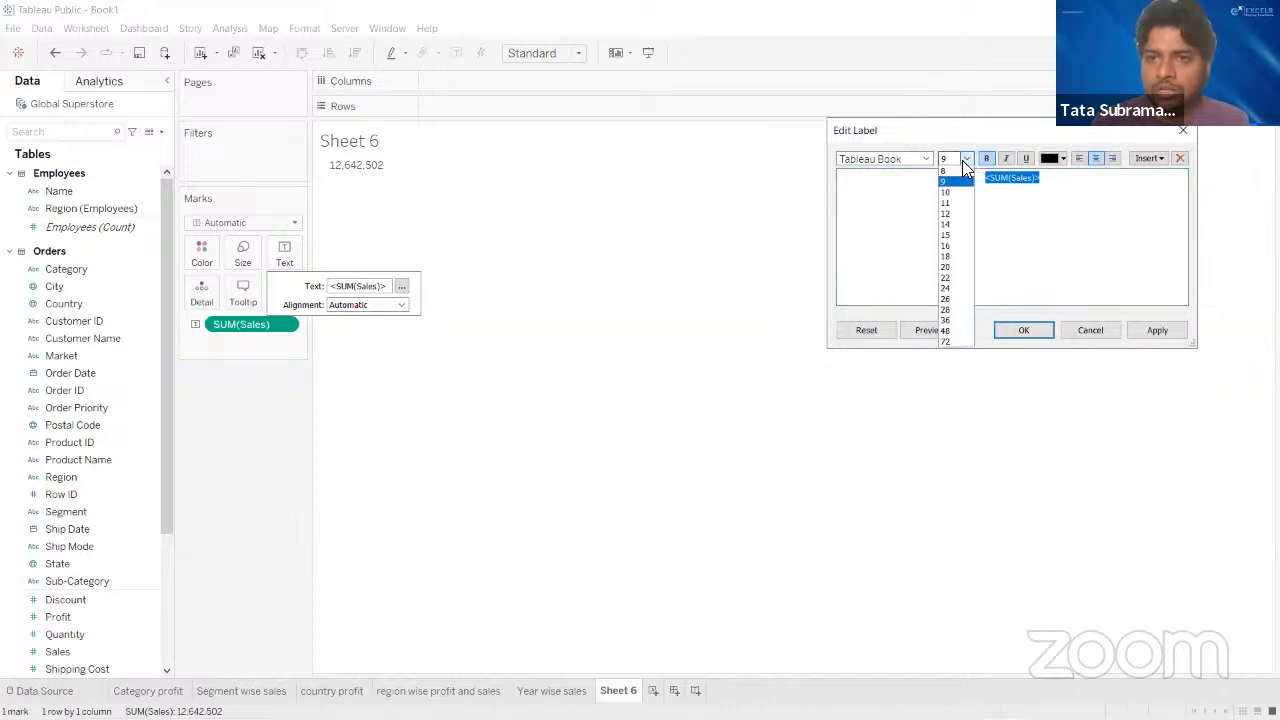
click(945, 225)
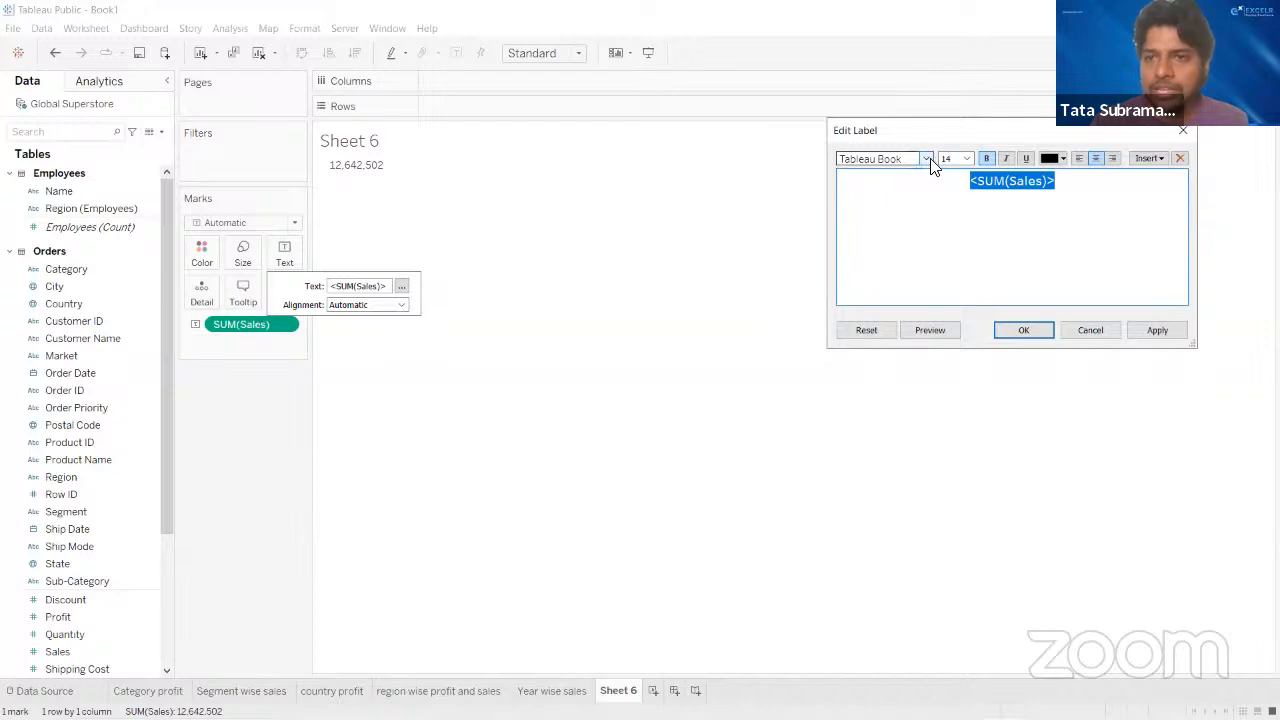
click(1142, 328)
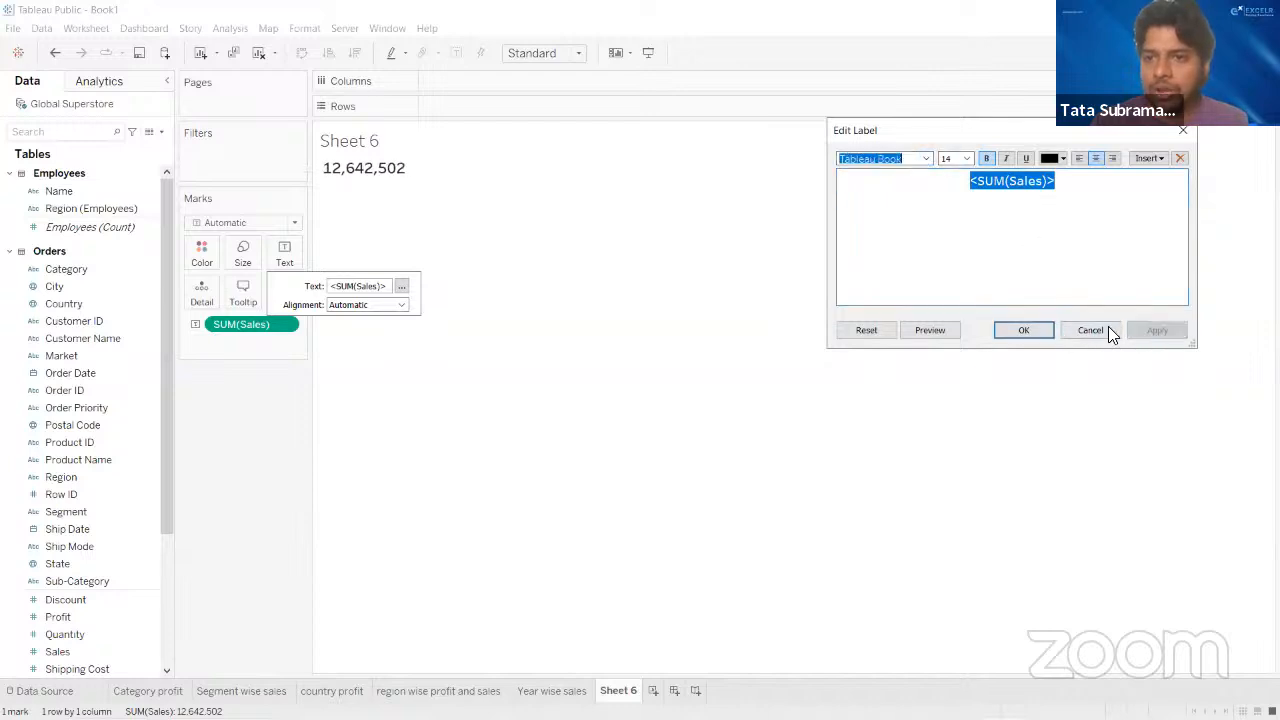
click(1016, 329)
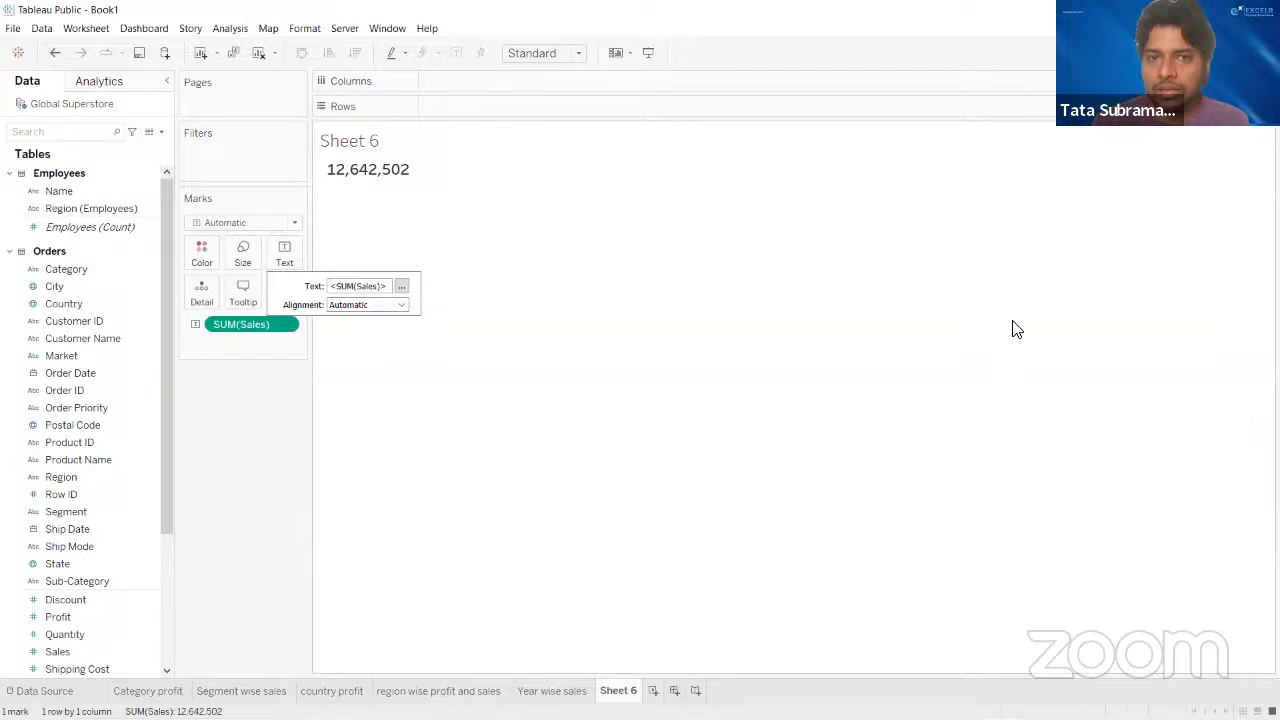
click(226, 477)
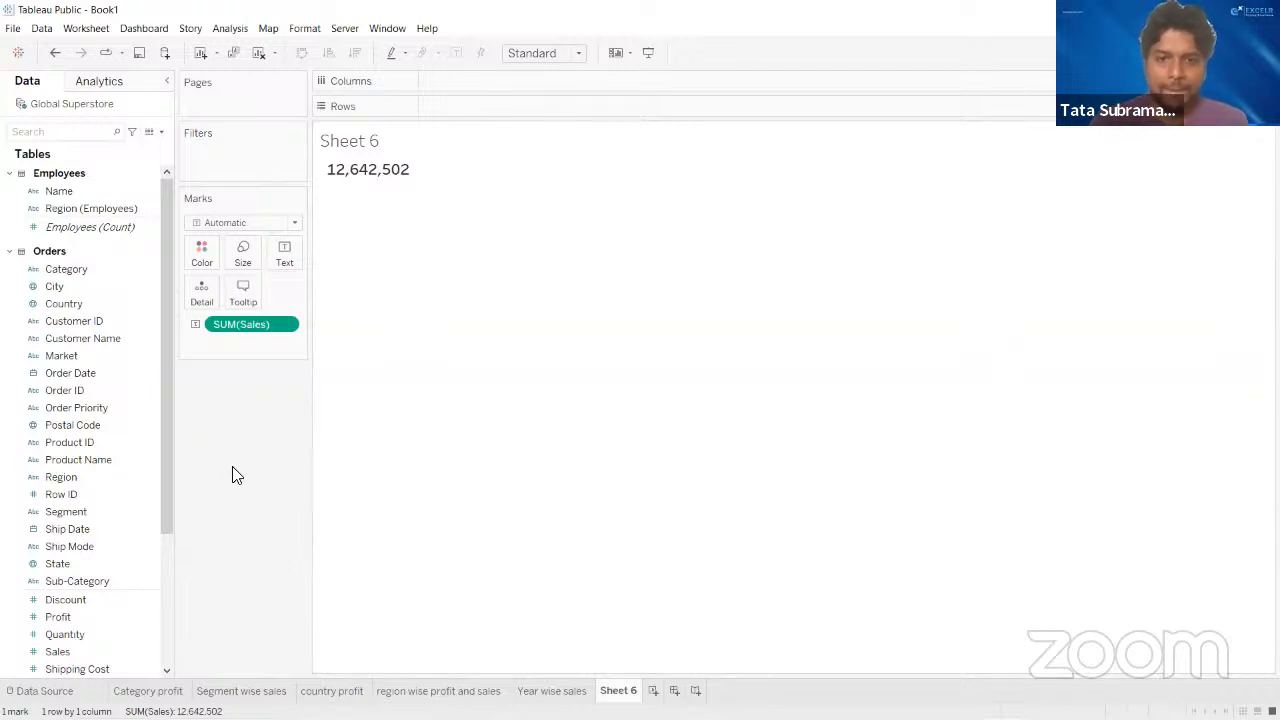
- Rename the new worksheet as "Total Sales"
double_click(620, 690)
text(T)
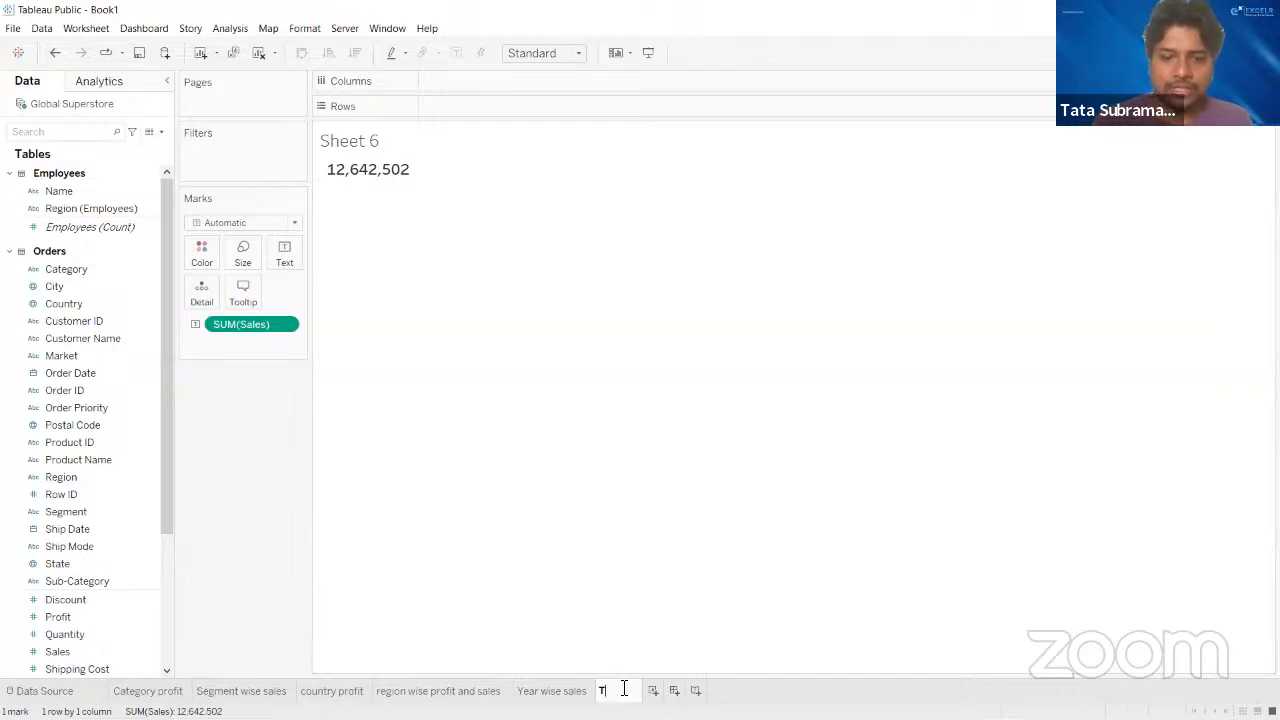
text(otal Sales)
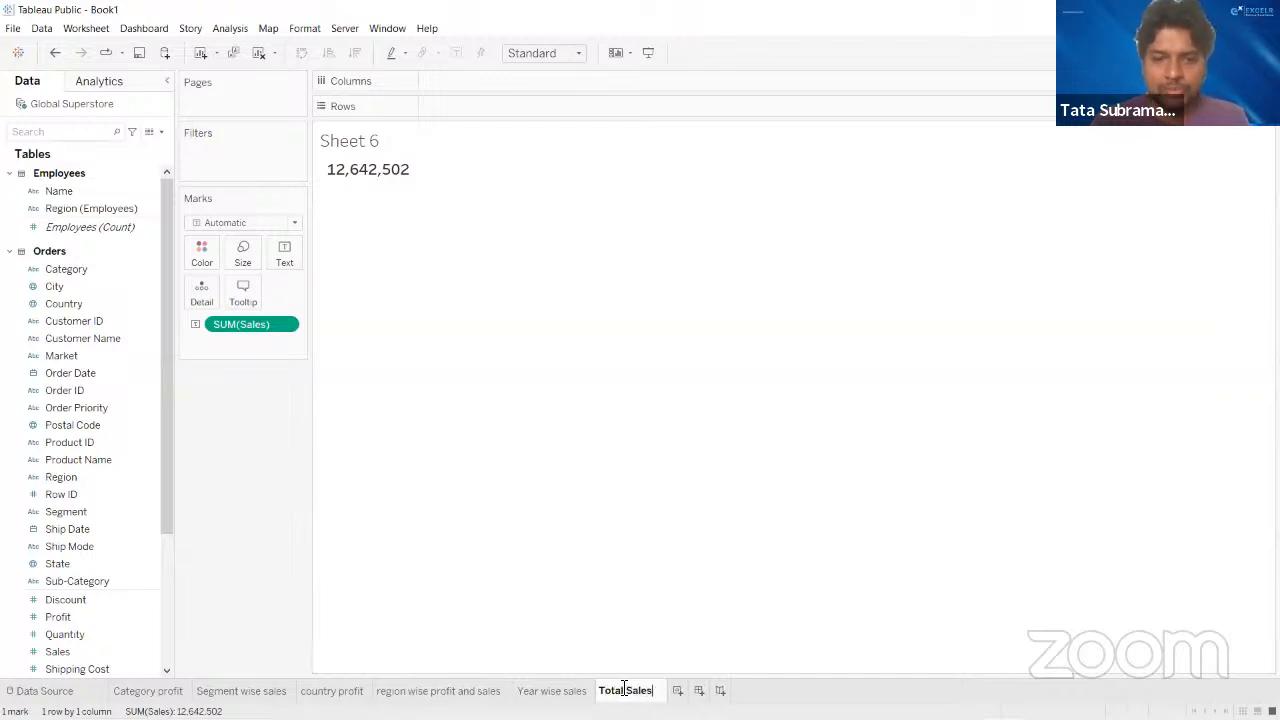
key(Return)
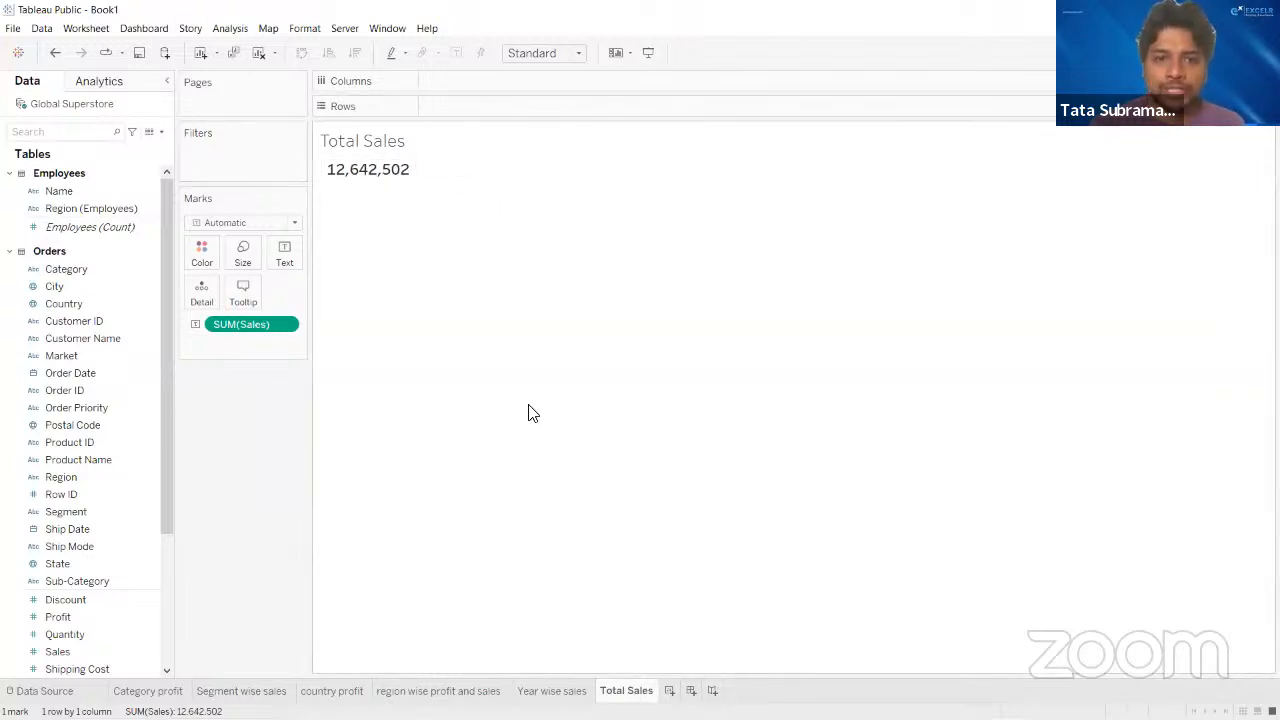
- Set the number format of the Sales total on the Total Sales sheet to Currency (Standard) with the English (India) locale
click(251, 690)
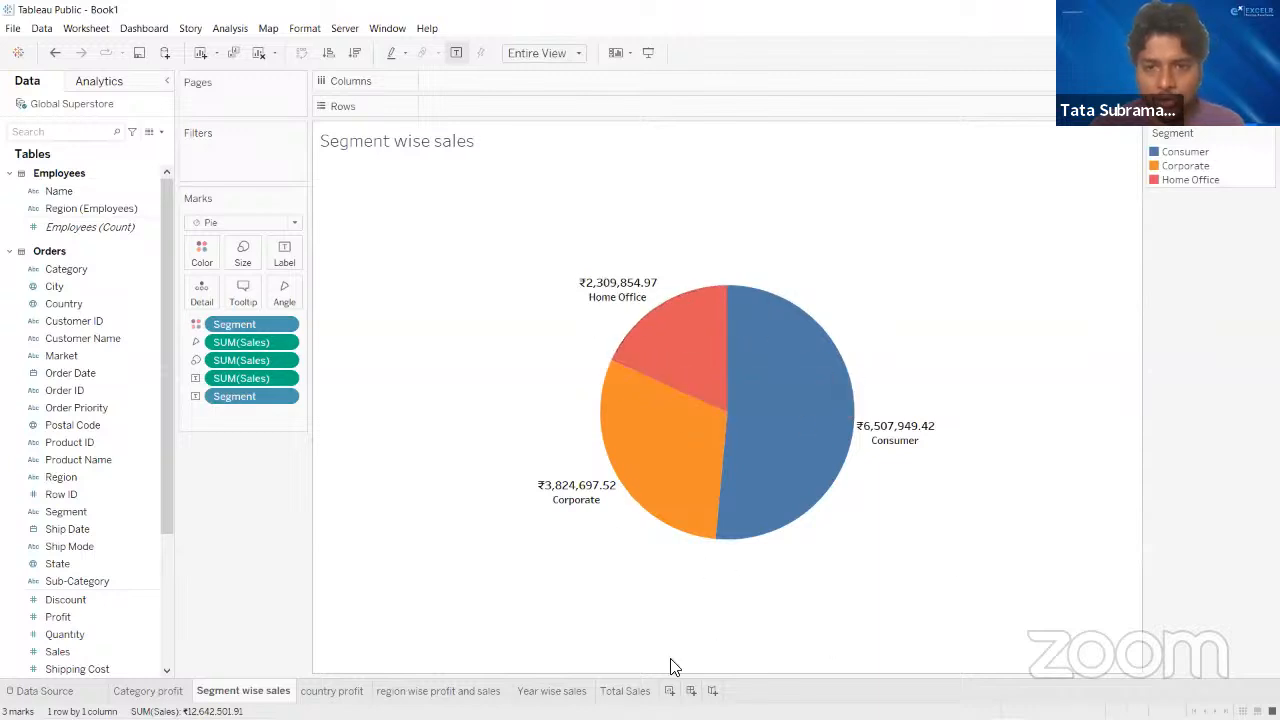
click(641, 688)
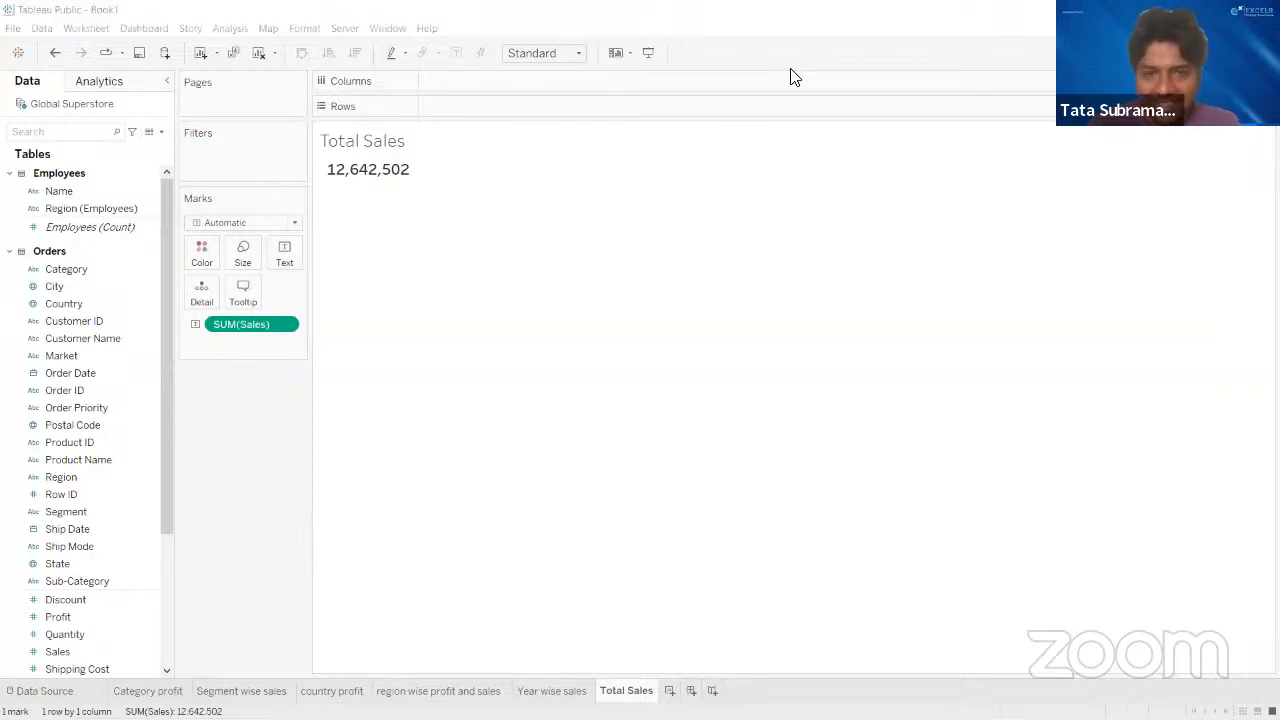
right_click(288, 330)
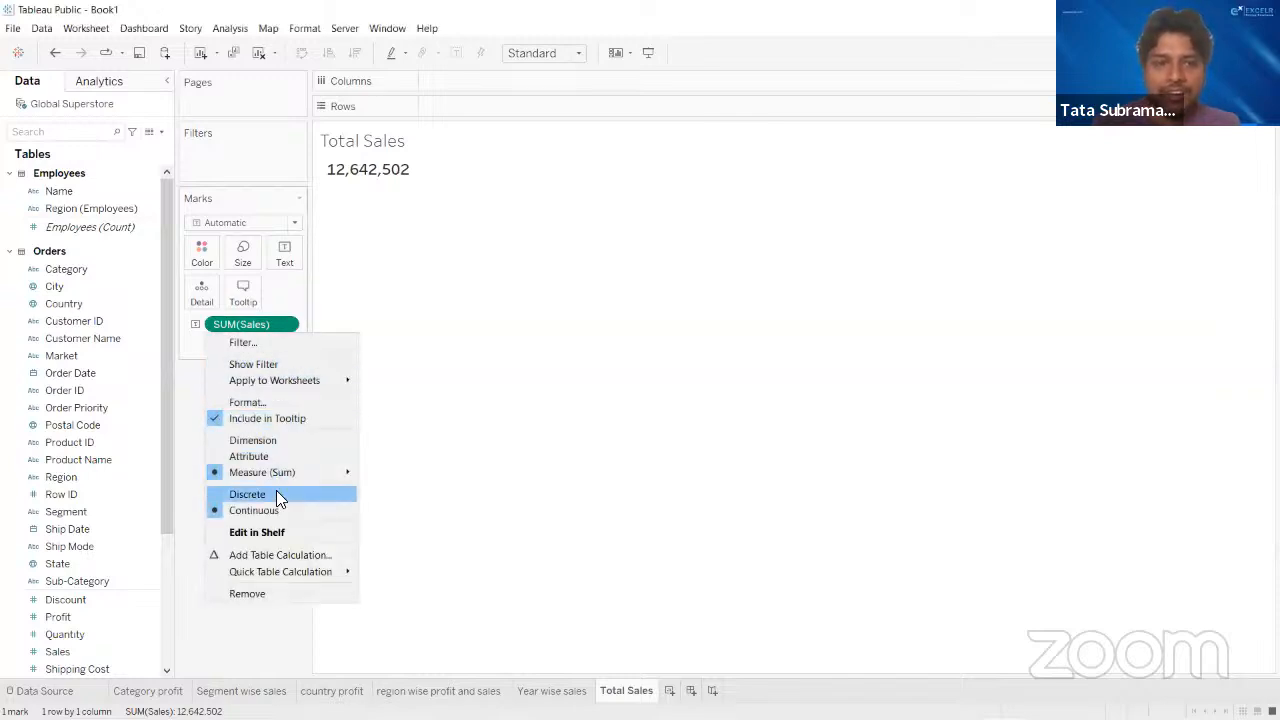
click(268, 401)
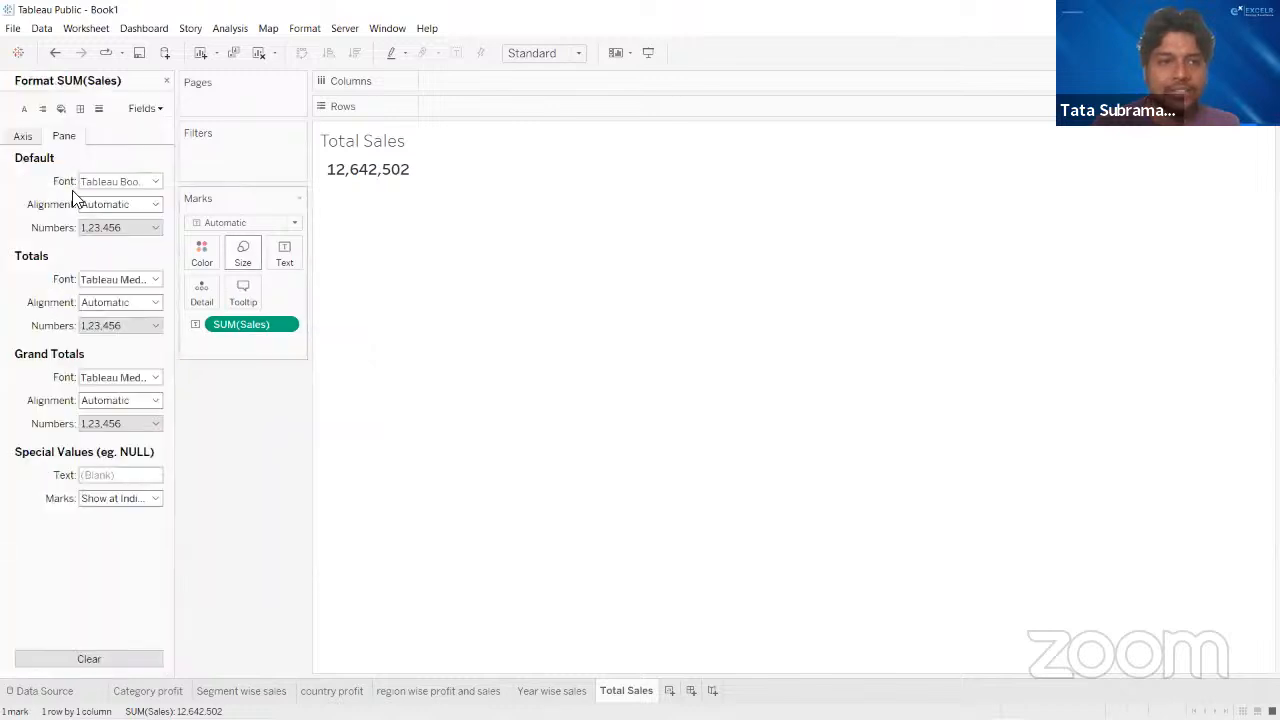
click(108, 226)
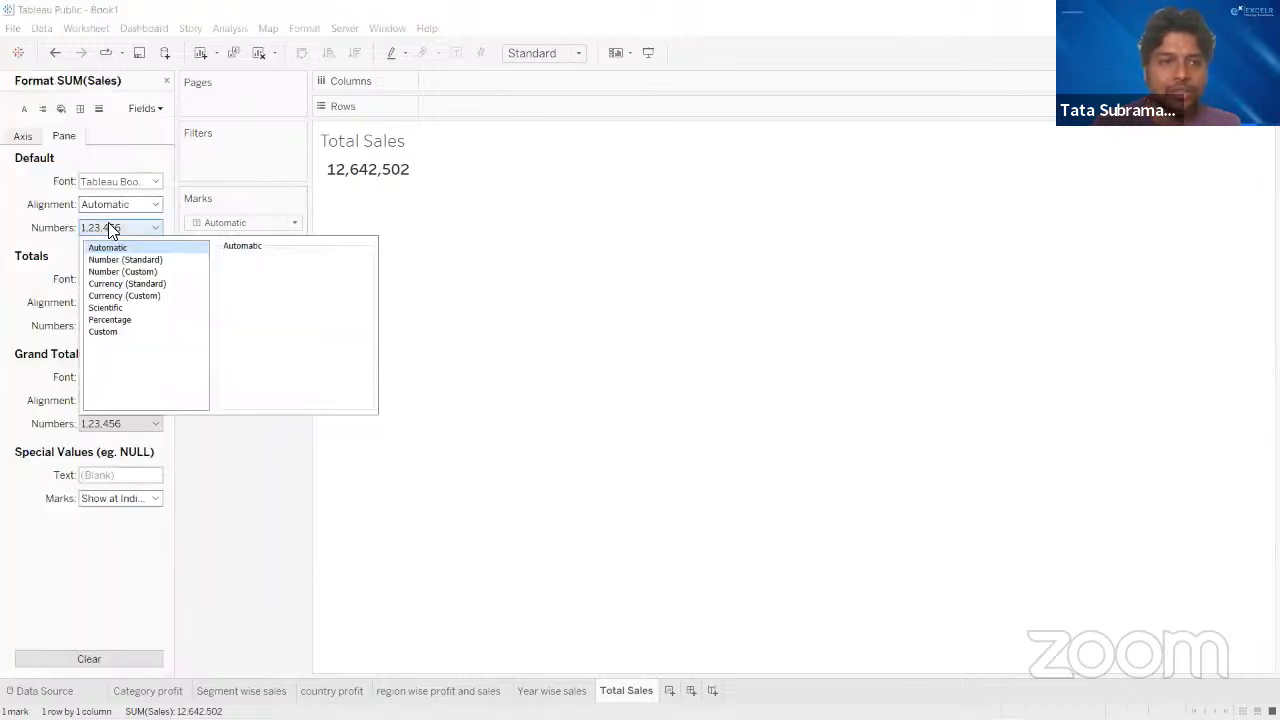
click(123, 284)
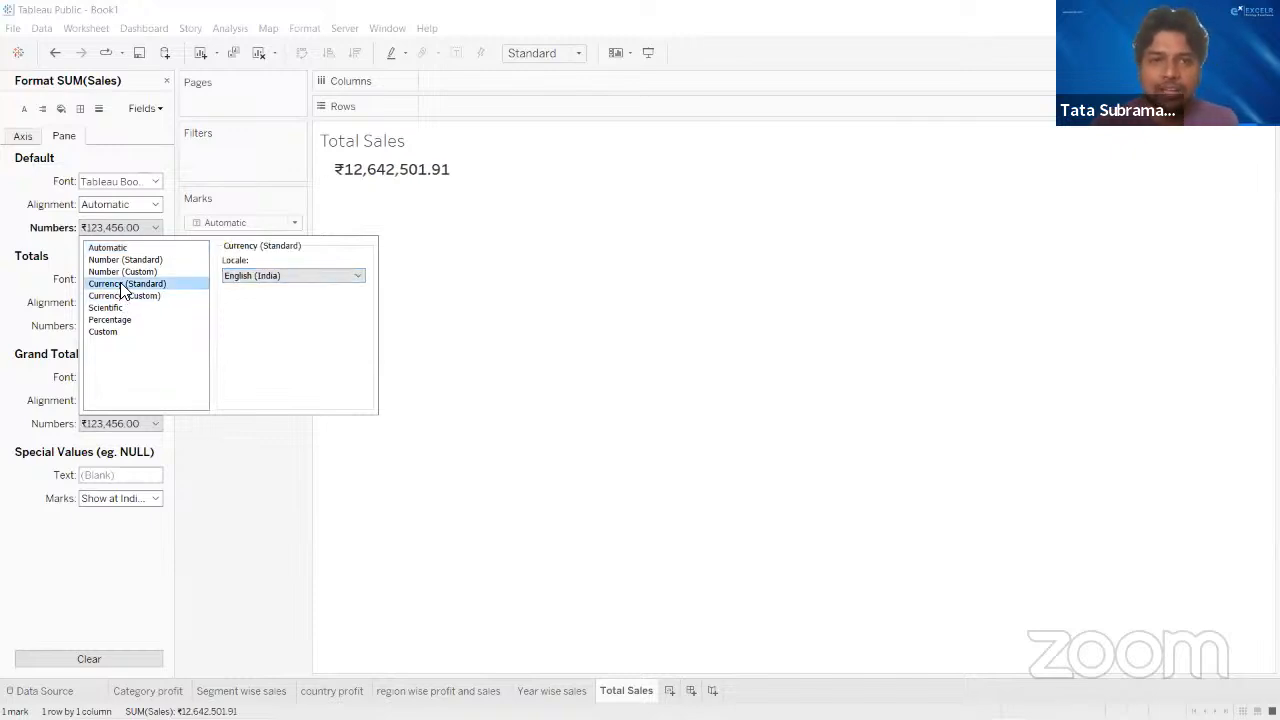
click(133, 296)
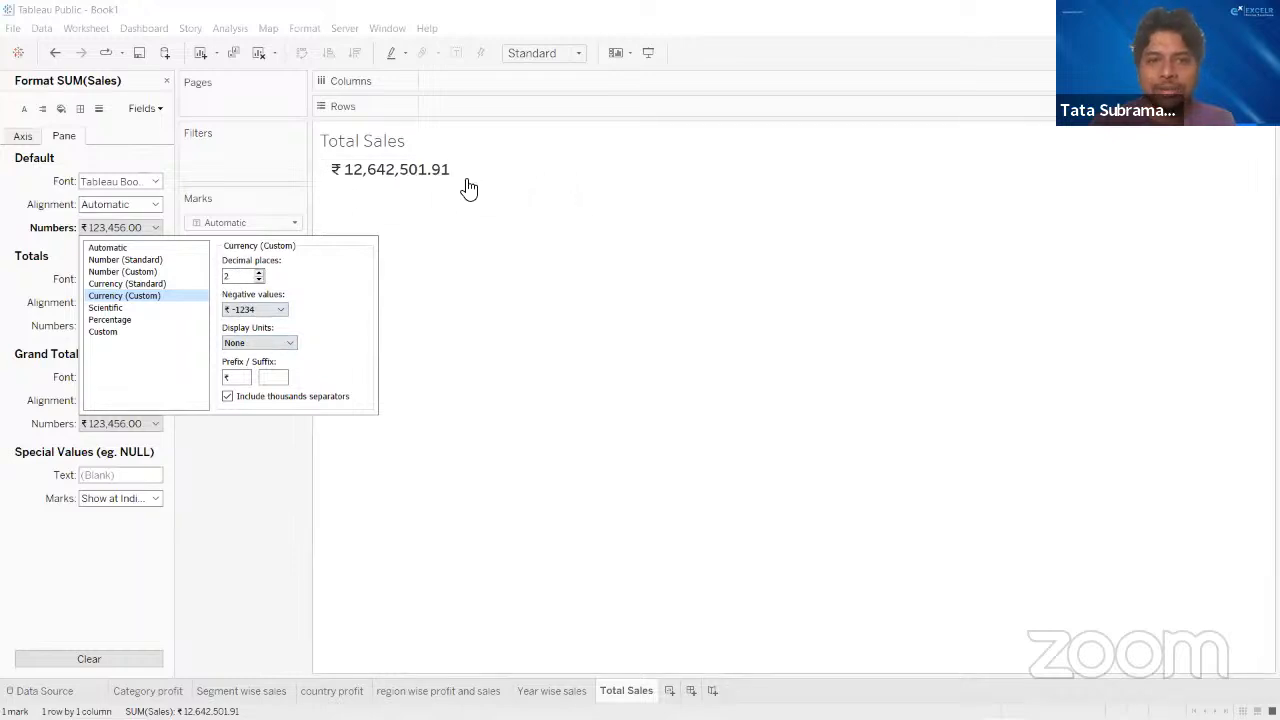
click(123, 286)
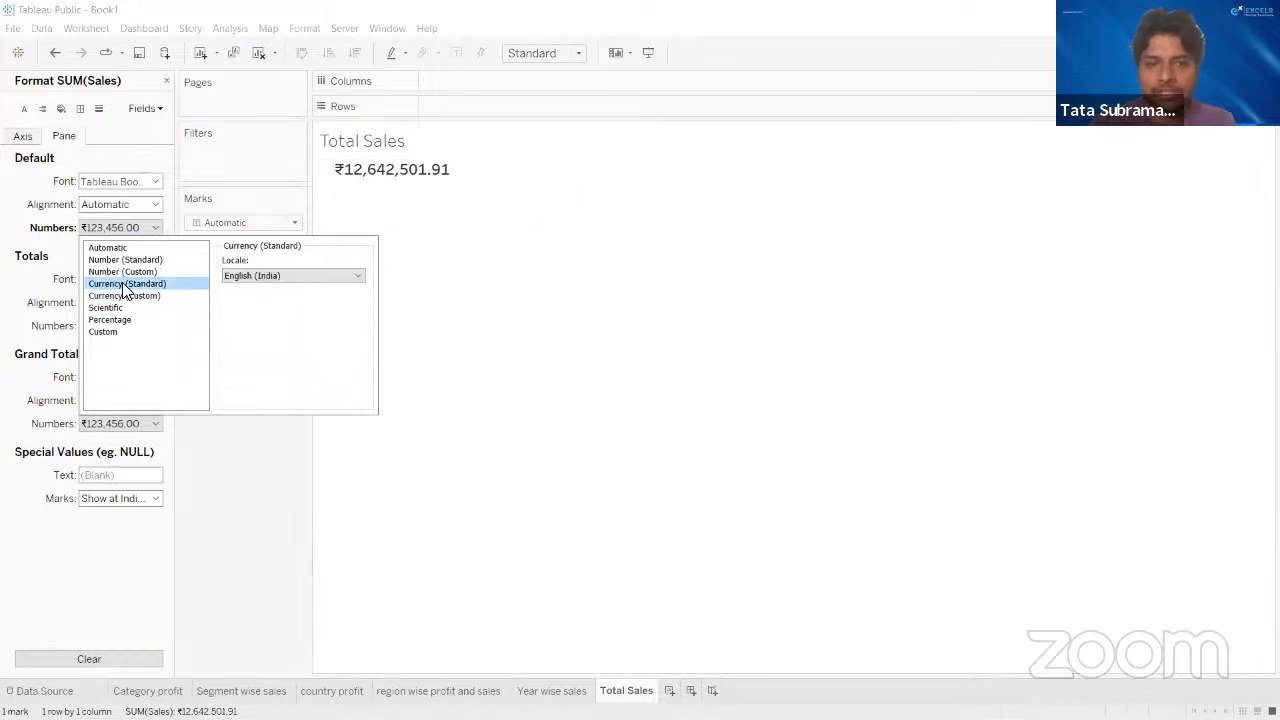
click(520, 280)
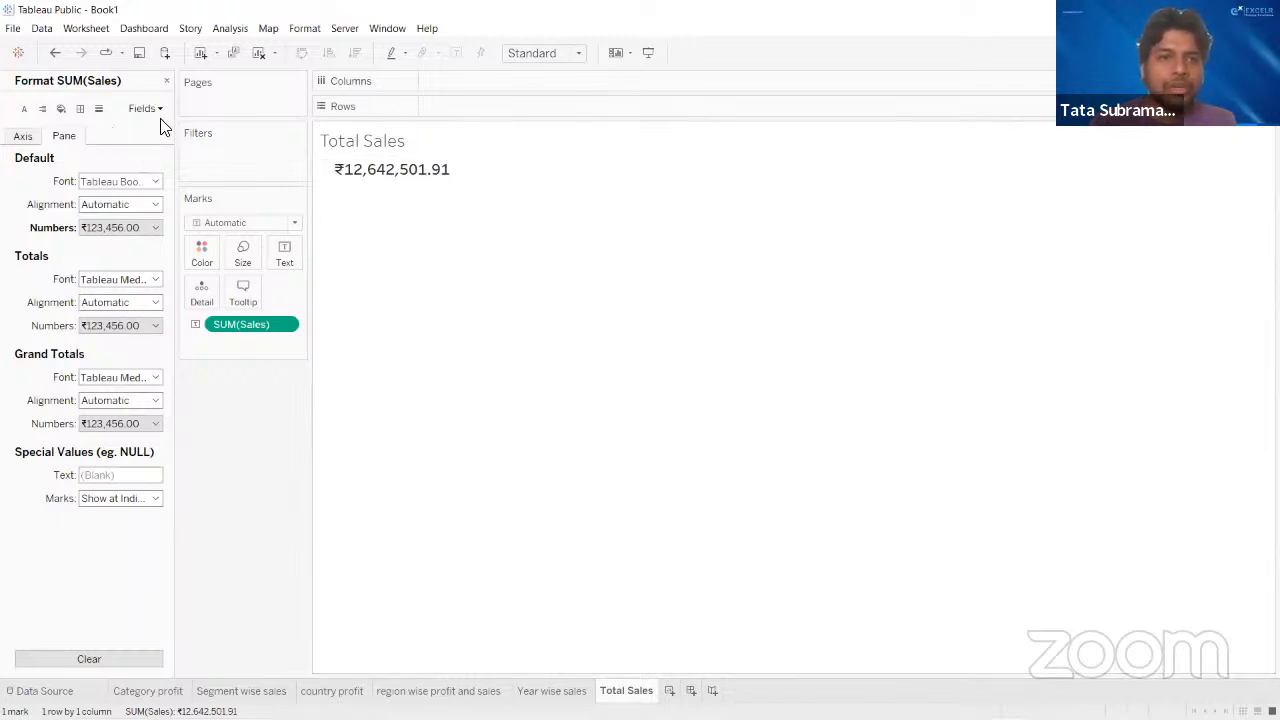
click(166, 80)
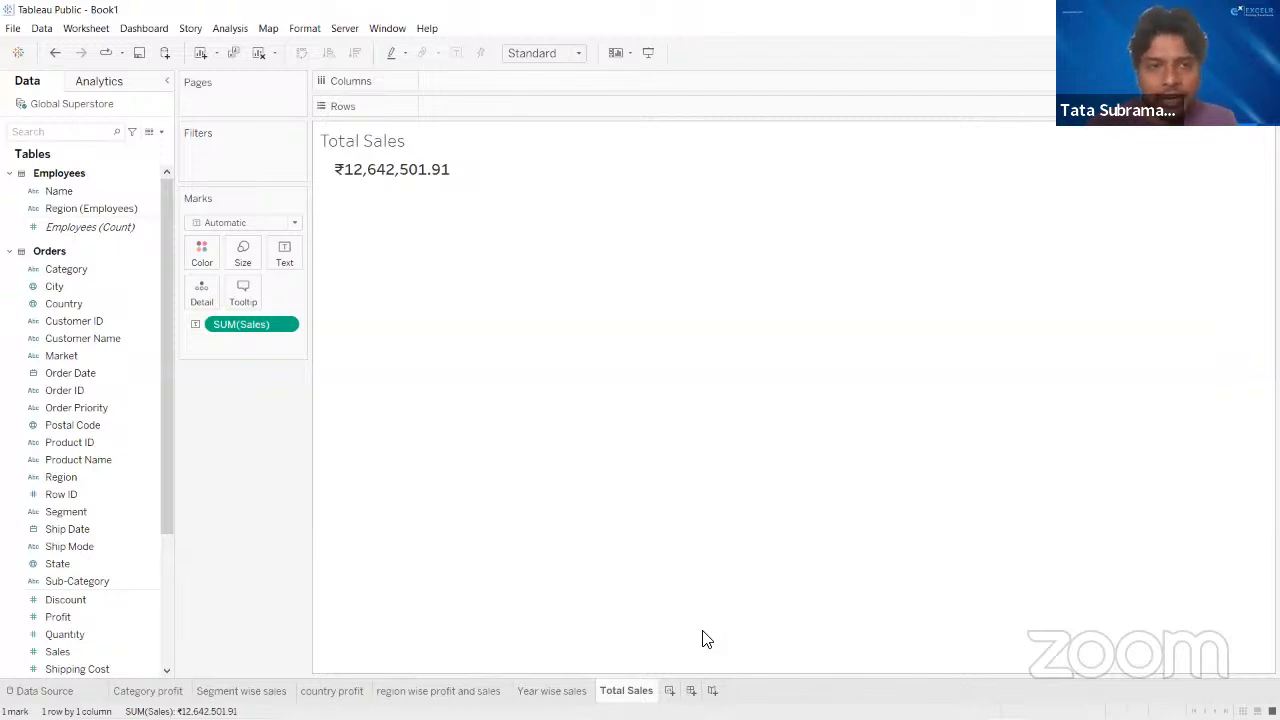
- Duplicate the Total Sales worksheet and replace the Sales measure in the copy's text label with Profit
right_click(624, 692)
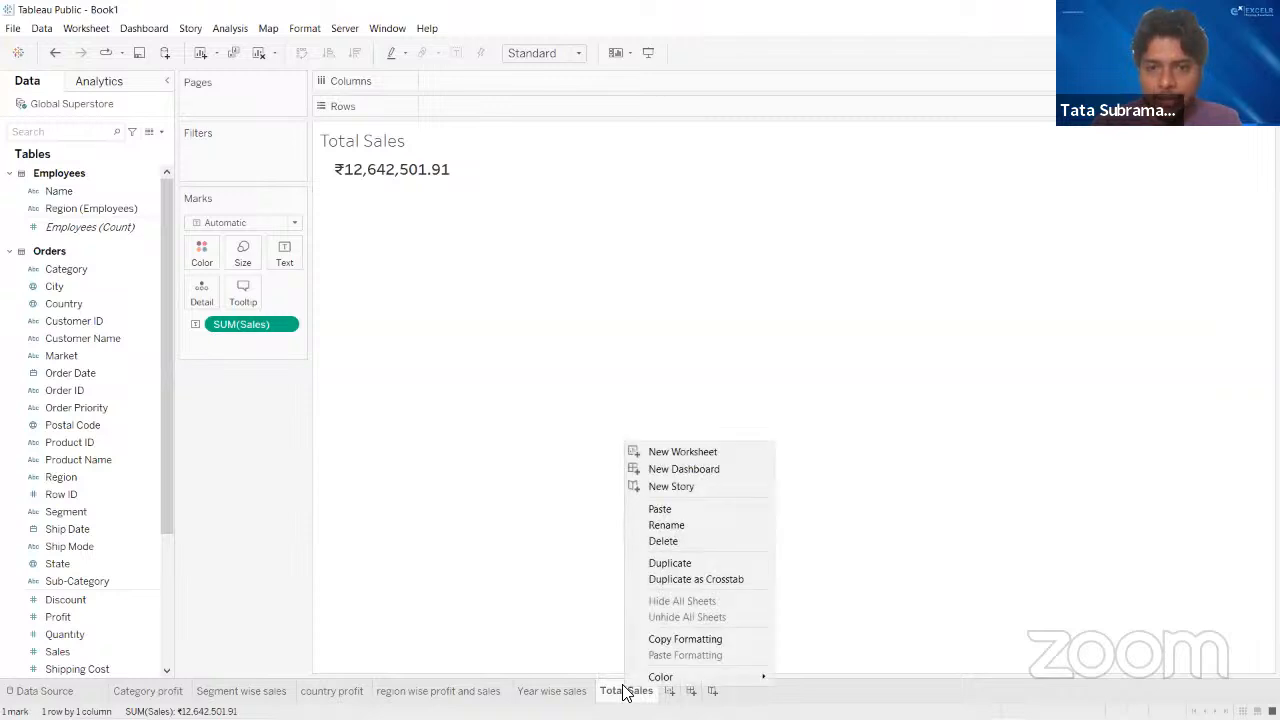
click(670, 563)
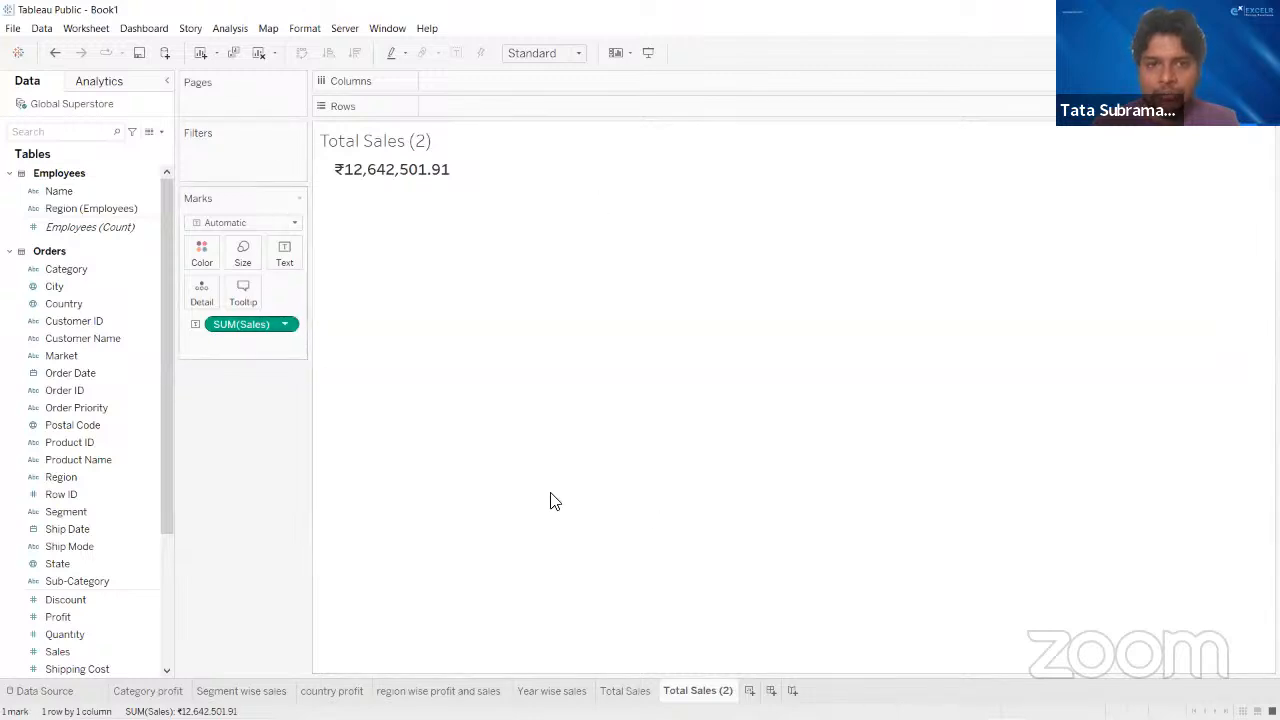
right_click(630, 690)
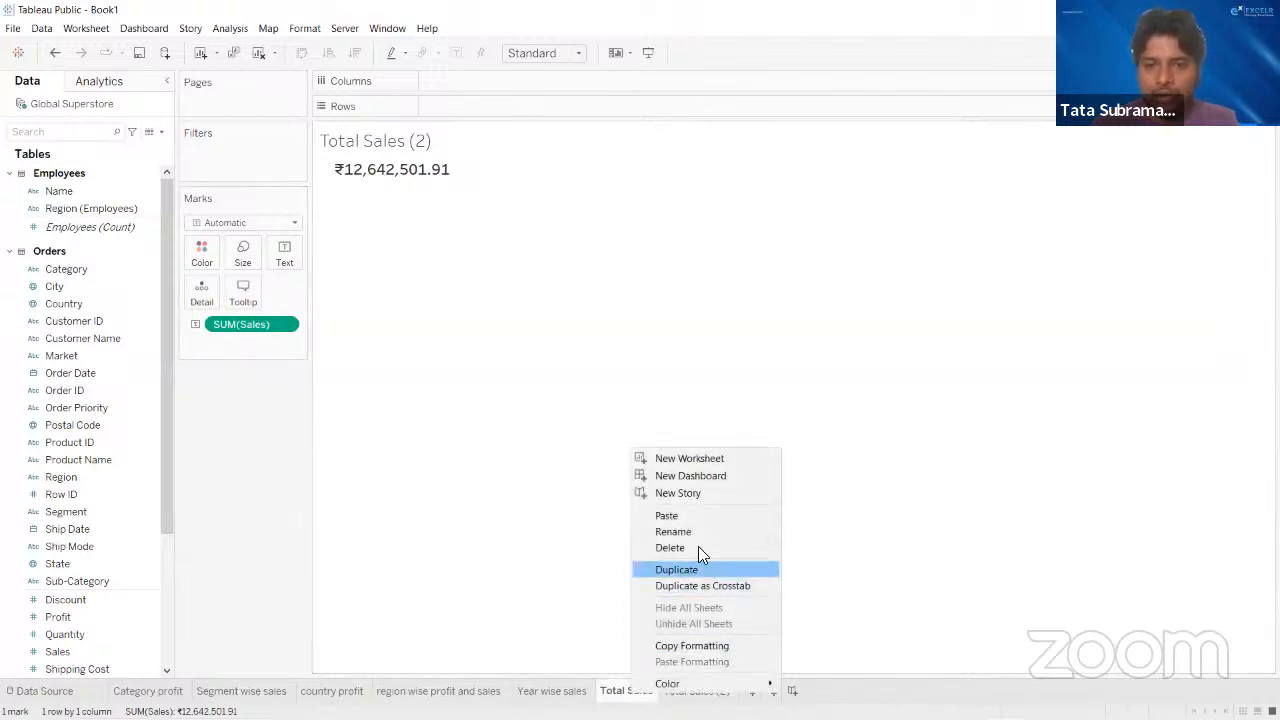
click(605, 657)
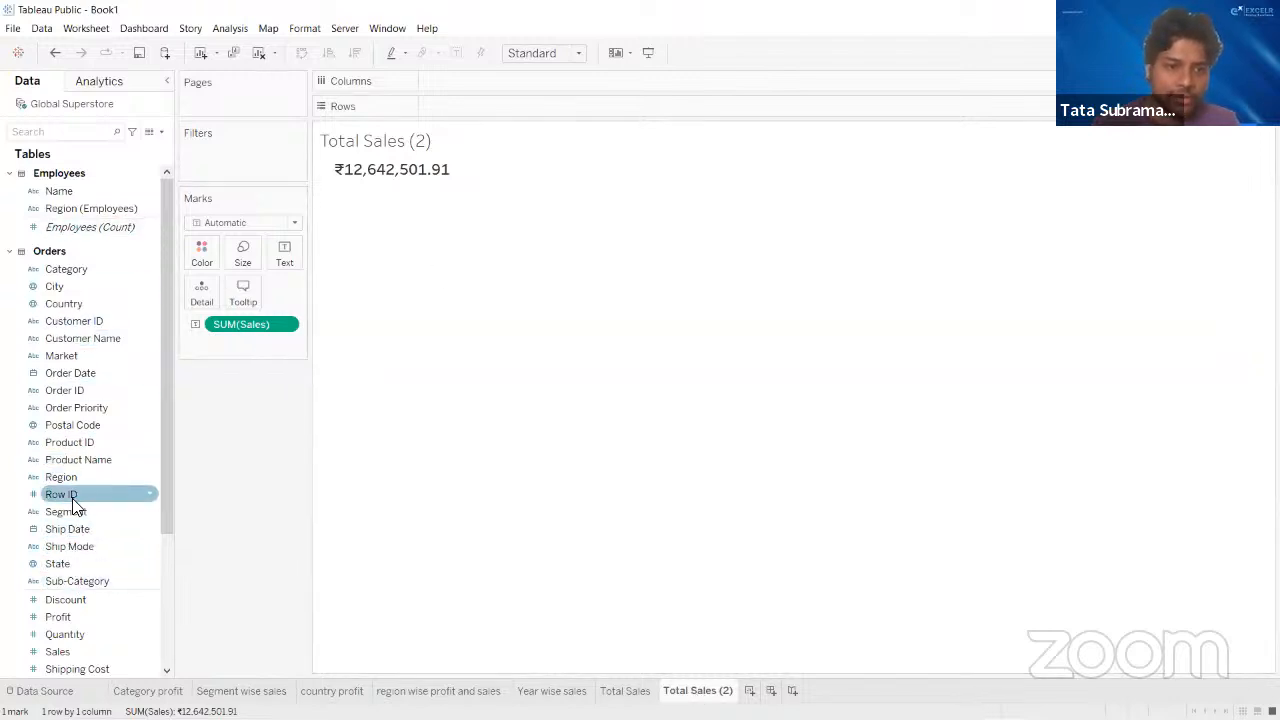
drag(88, 620, 249, 326)
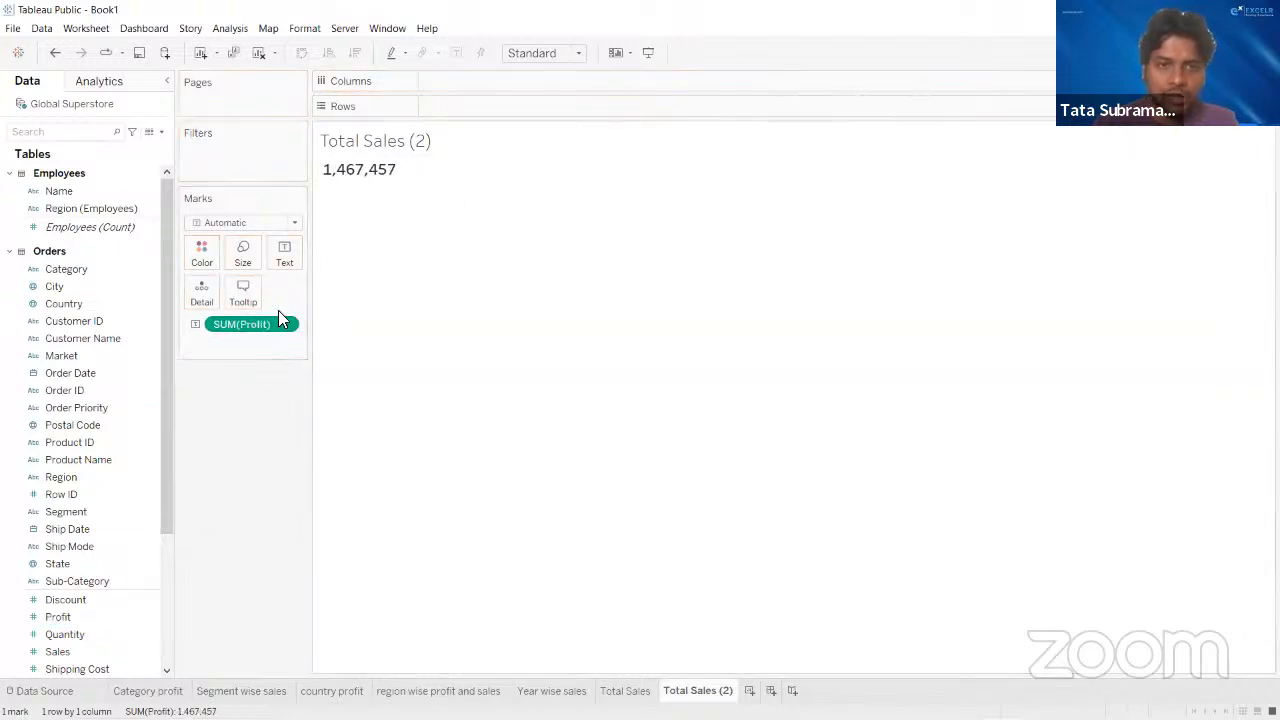
- Set the Profit total's number format to Currency (Standard) with the English (India) locale
click(288, 325)
click(268, 403)
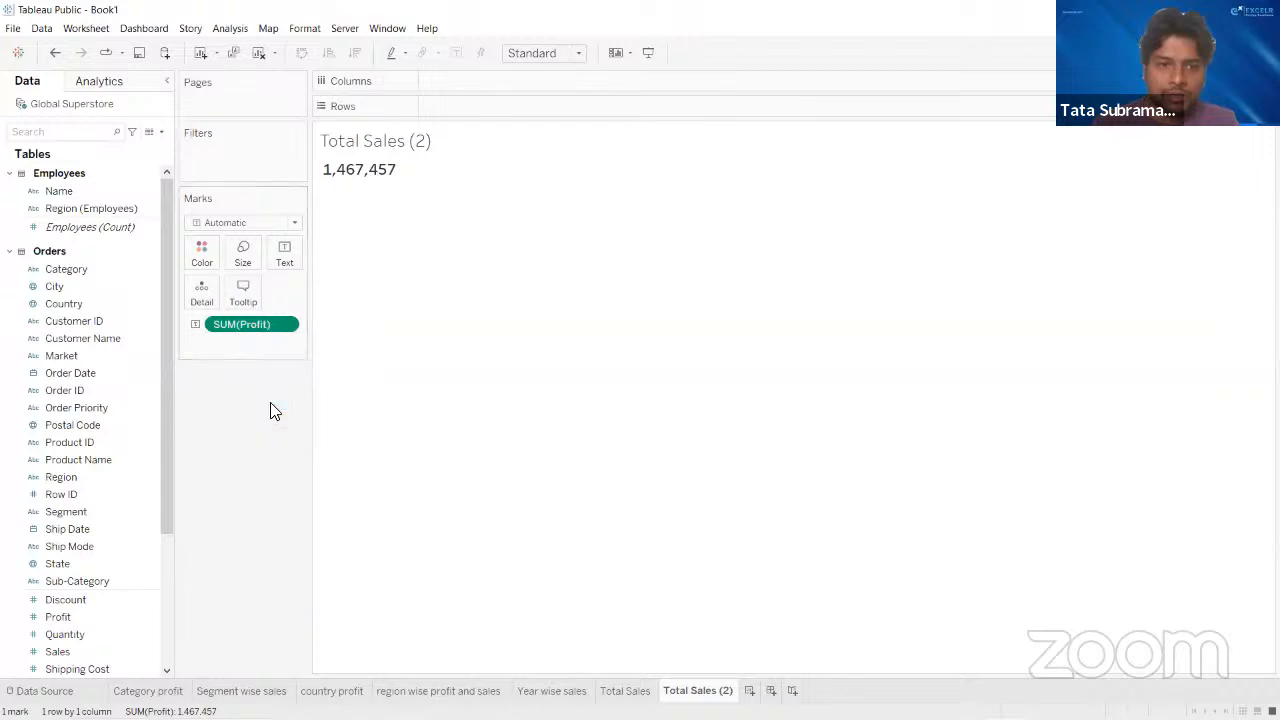
click(96, 222)
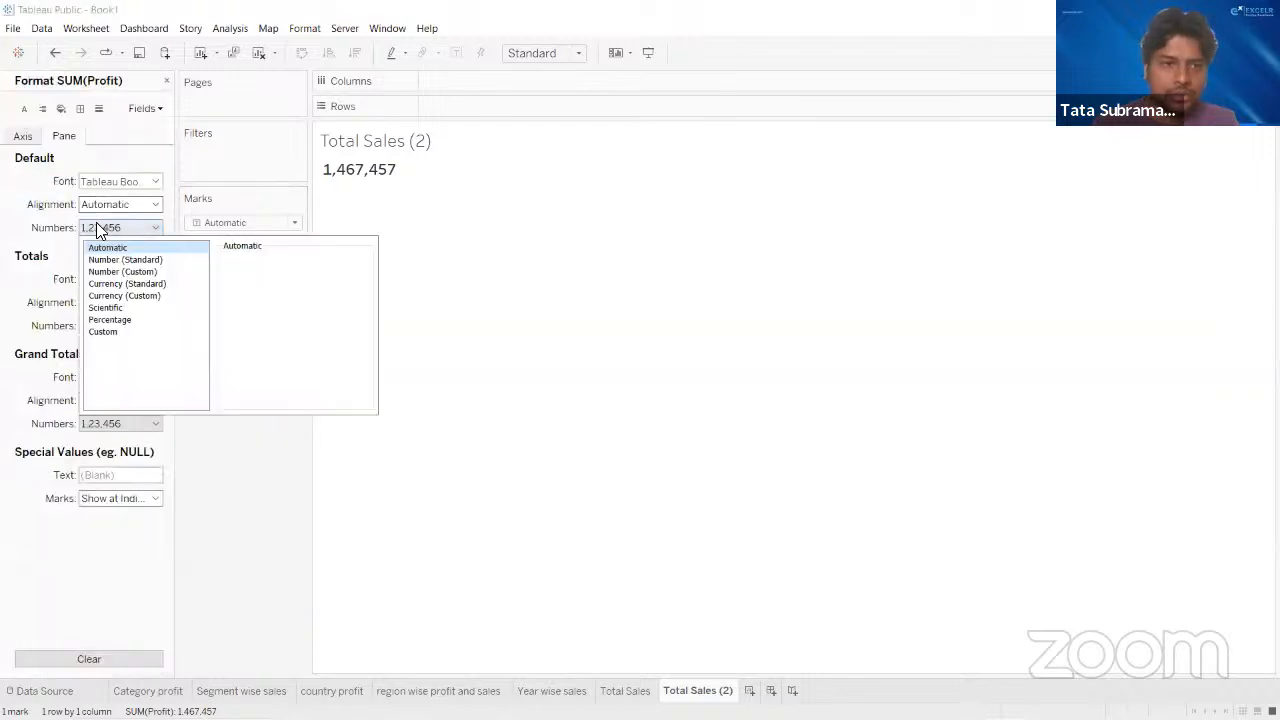
click(140, 284)
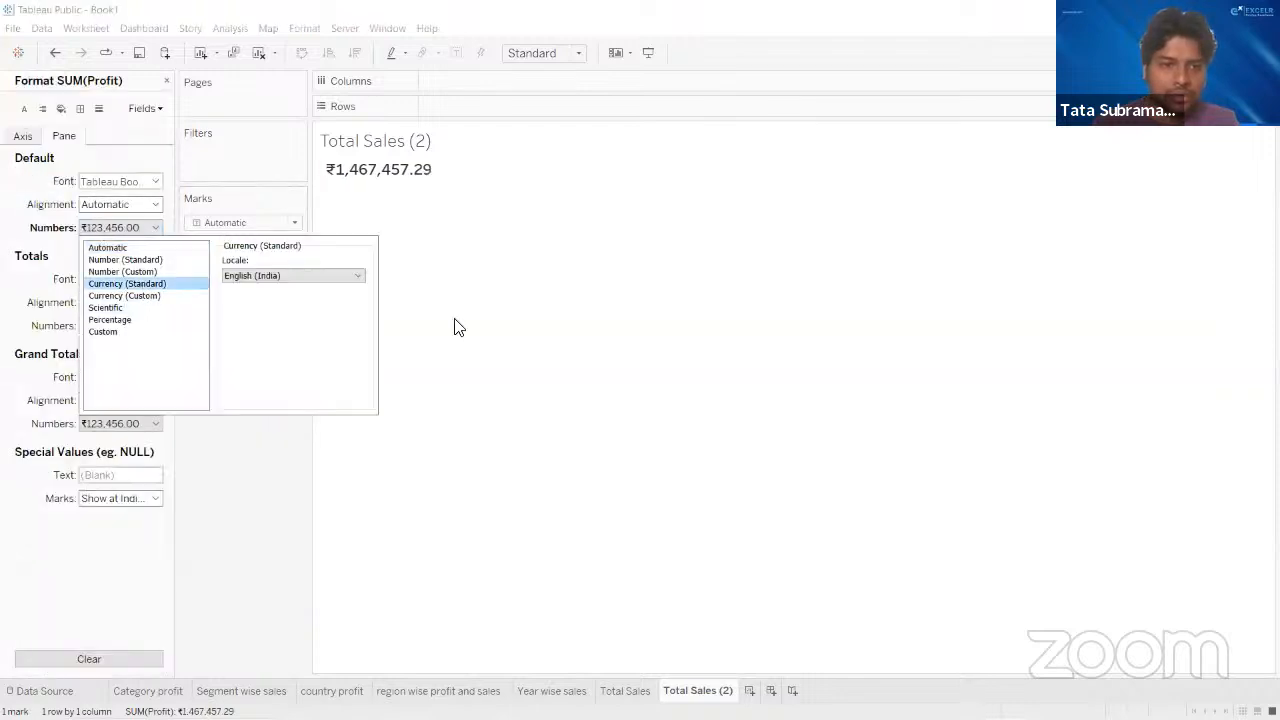
click(560, 330)
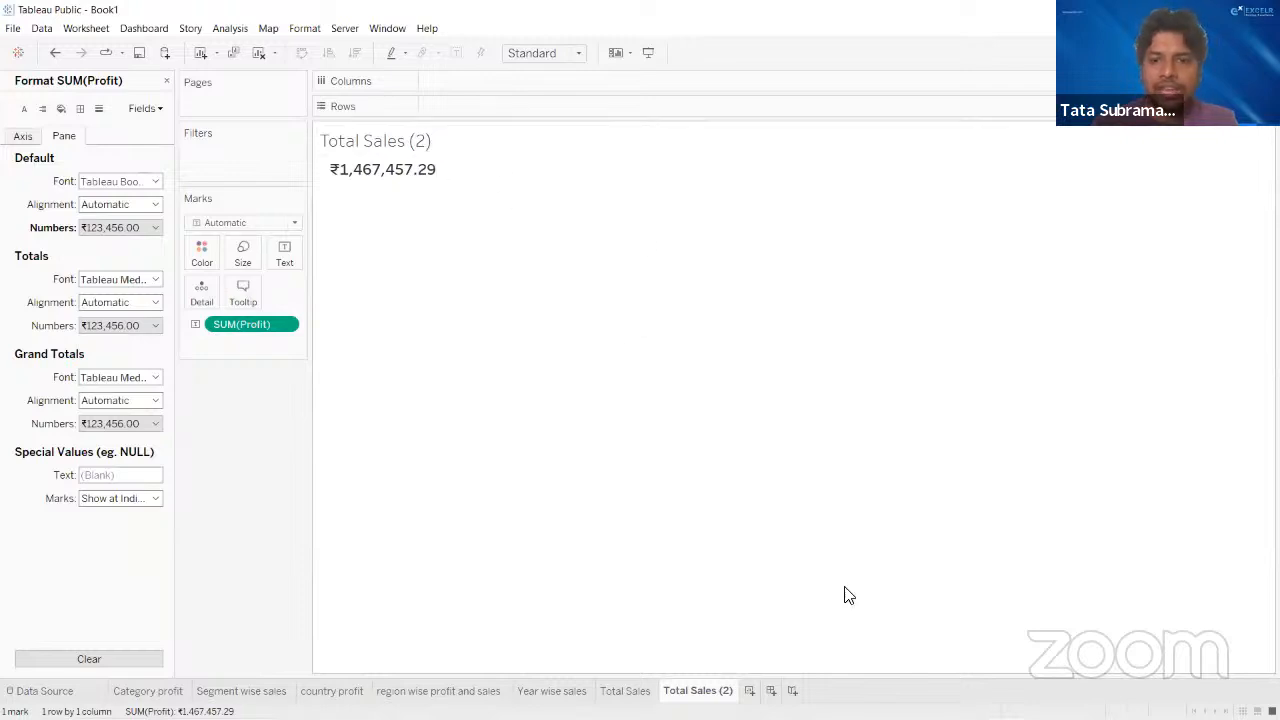
- Rename the duplicated worksheet as "Total Profit" and close its formatting options
double_click(723, 691)
click(732, 692)
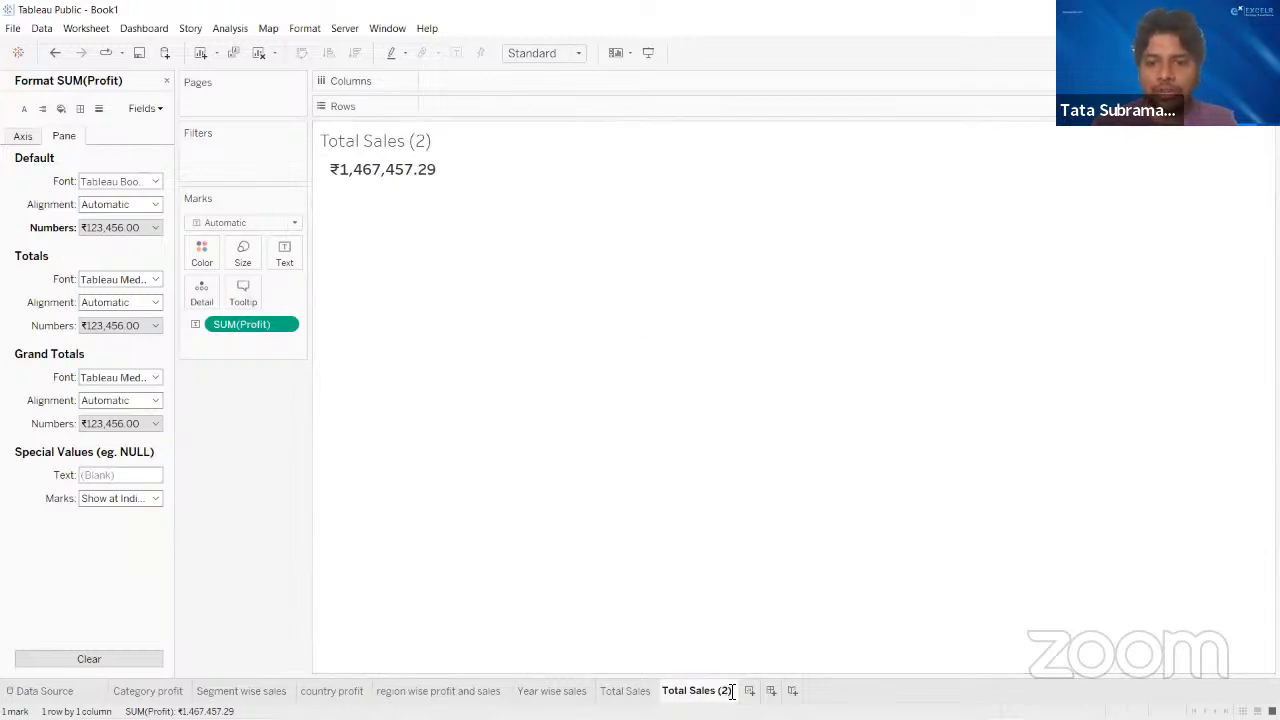
key(BackSpace)
key(BackSpace)
key(BackSpace)
key(BackSpace)
key(BackSpace)
key(BackSpace)
key(BackSpace)
key(BackSpace)
key(BackSpace)
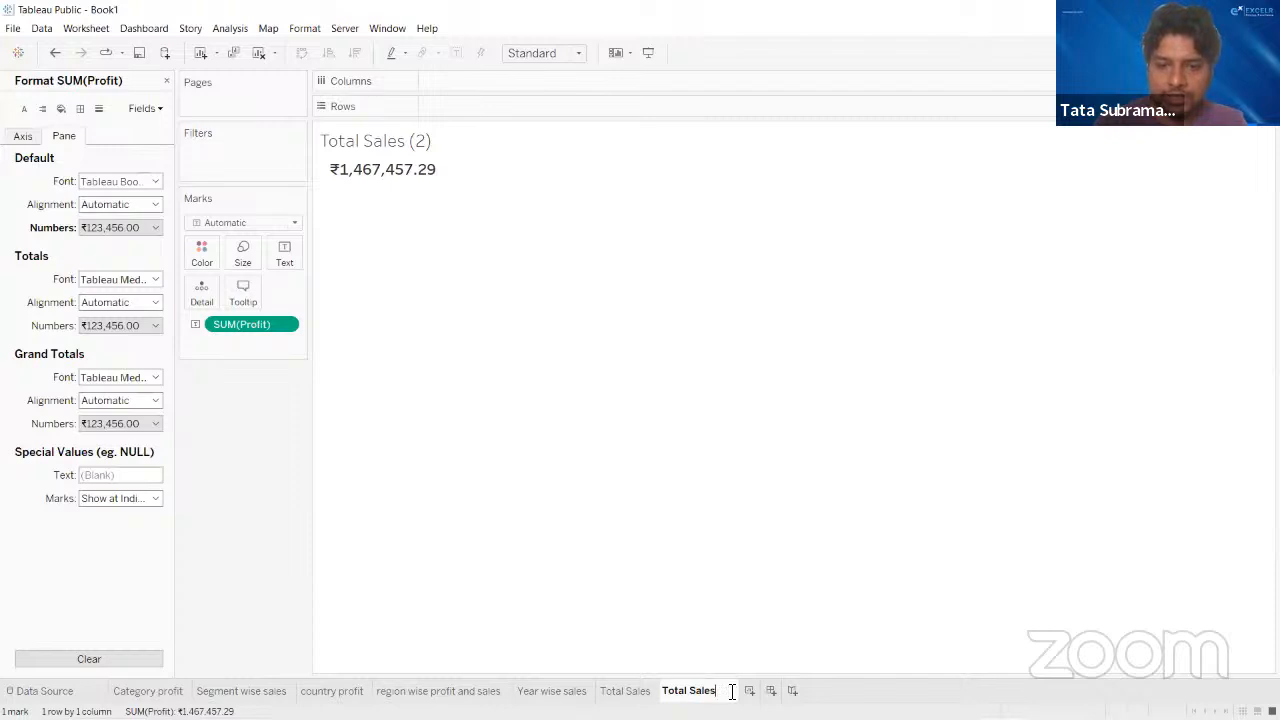
text(Profit)
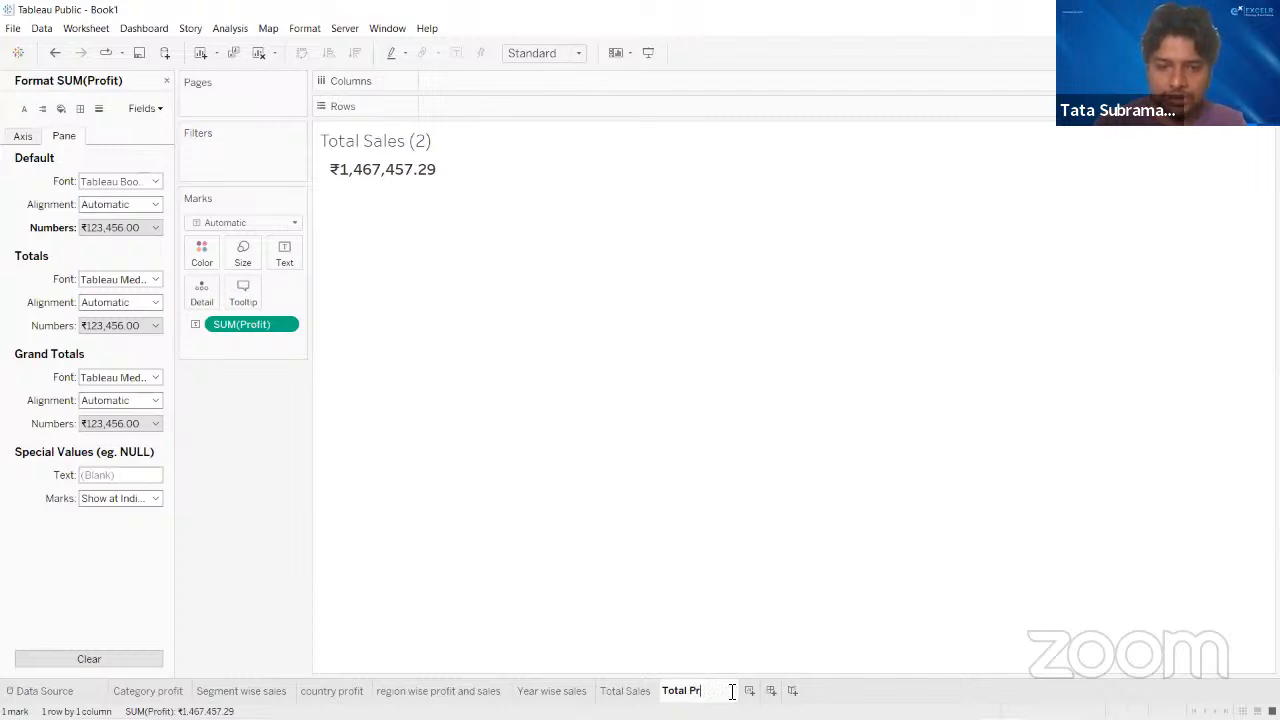
click(656, 562)
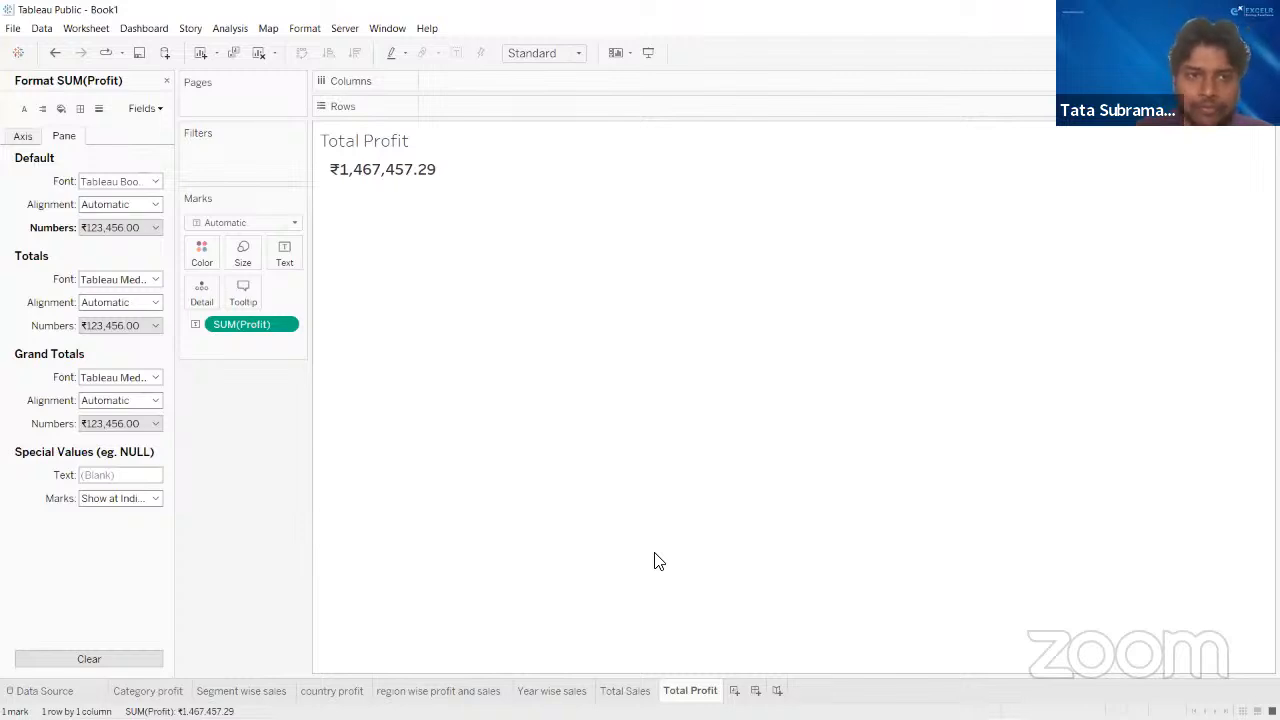
click(166, 80)
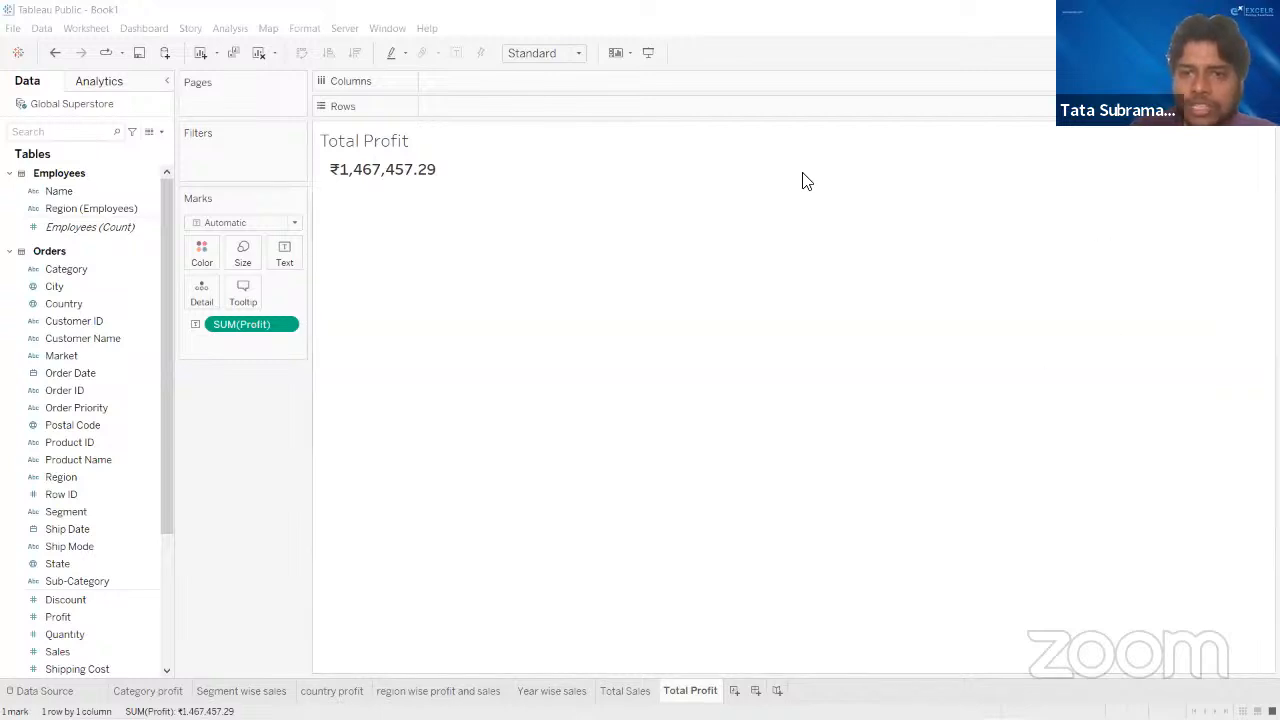
- Create a new worksheet and list the Customer Name field in its rows with all members added
click(735, 690)
drag(84, 340, 457, 109)
click(660, 360)
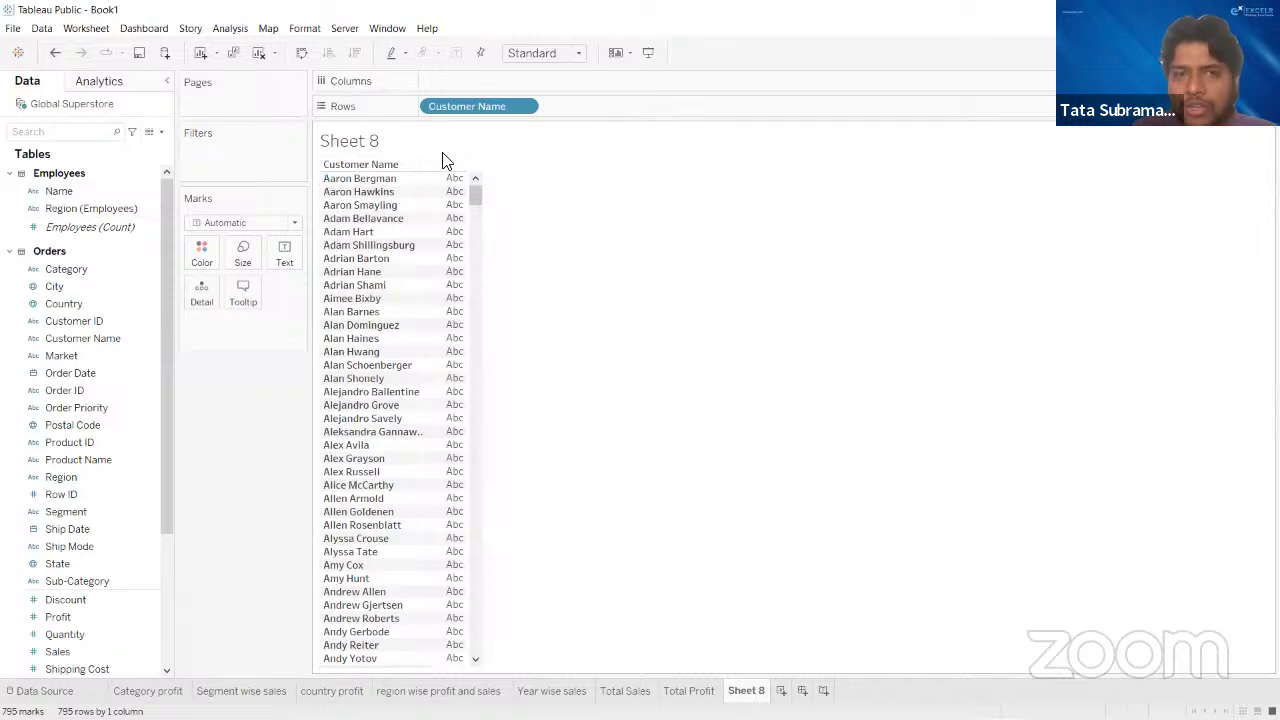
- Clear the customer name list from Sheet 8 and return to the blank sheet
drag(466, 183, 549, 206)
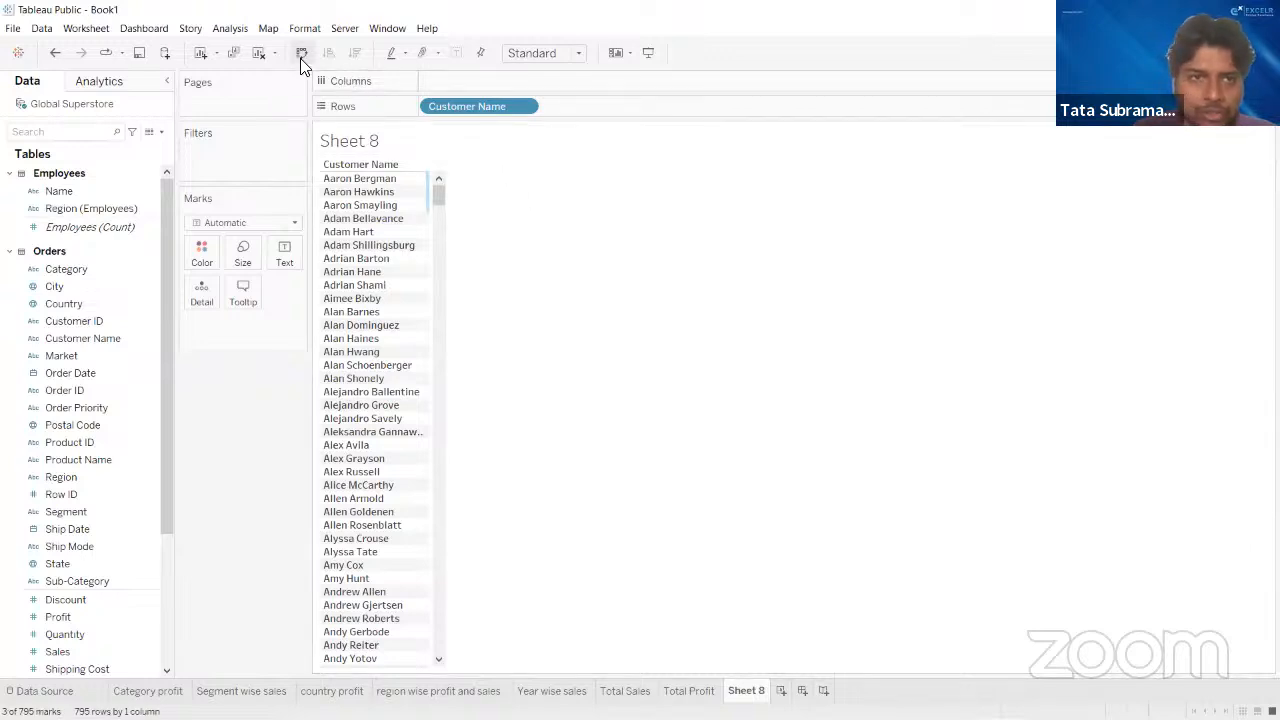
click(258, 55)
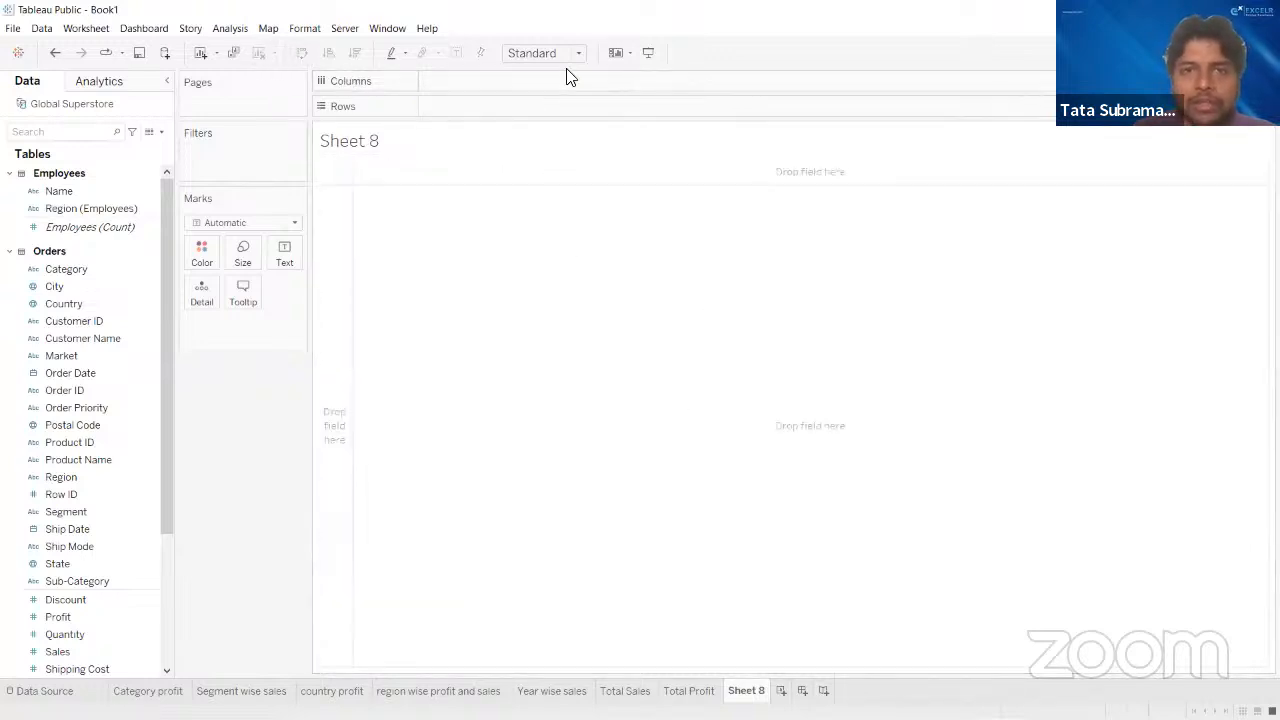
click(742, 691)
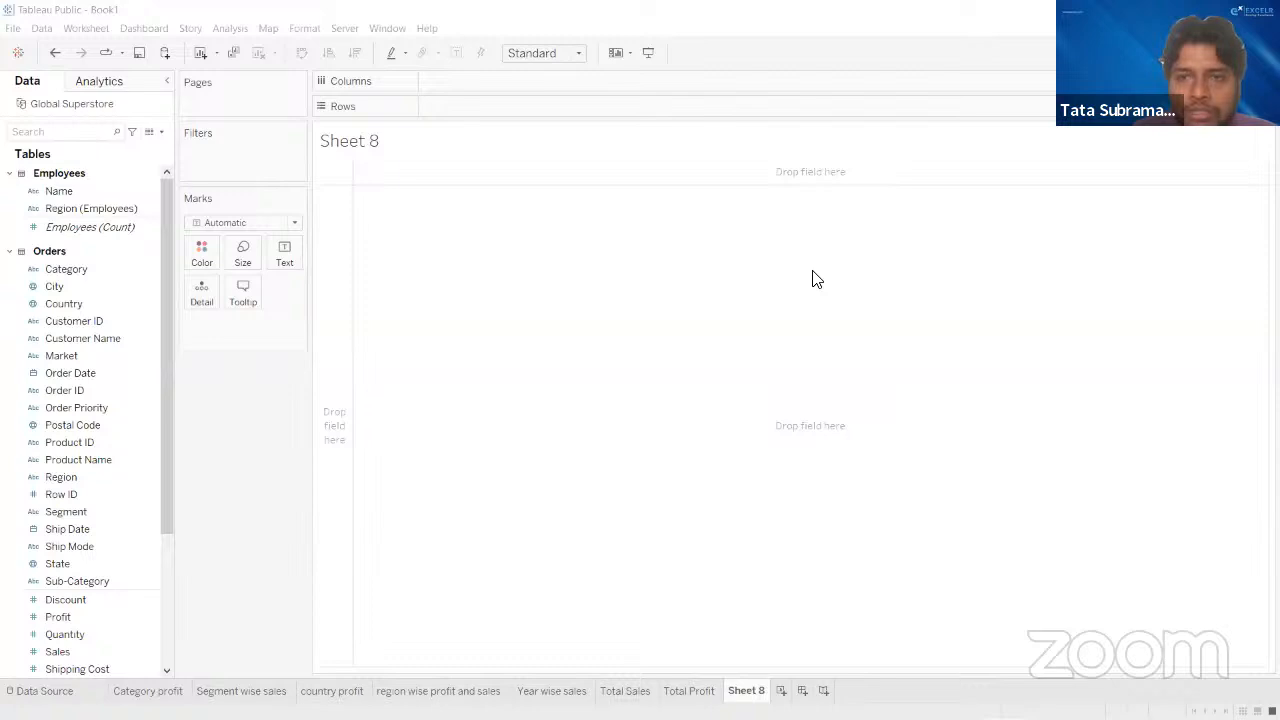
- Place Customer ID in the rows of Sheet 8 with all members added and widen its column to show the full header
scroll(108, 342, down, 1)
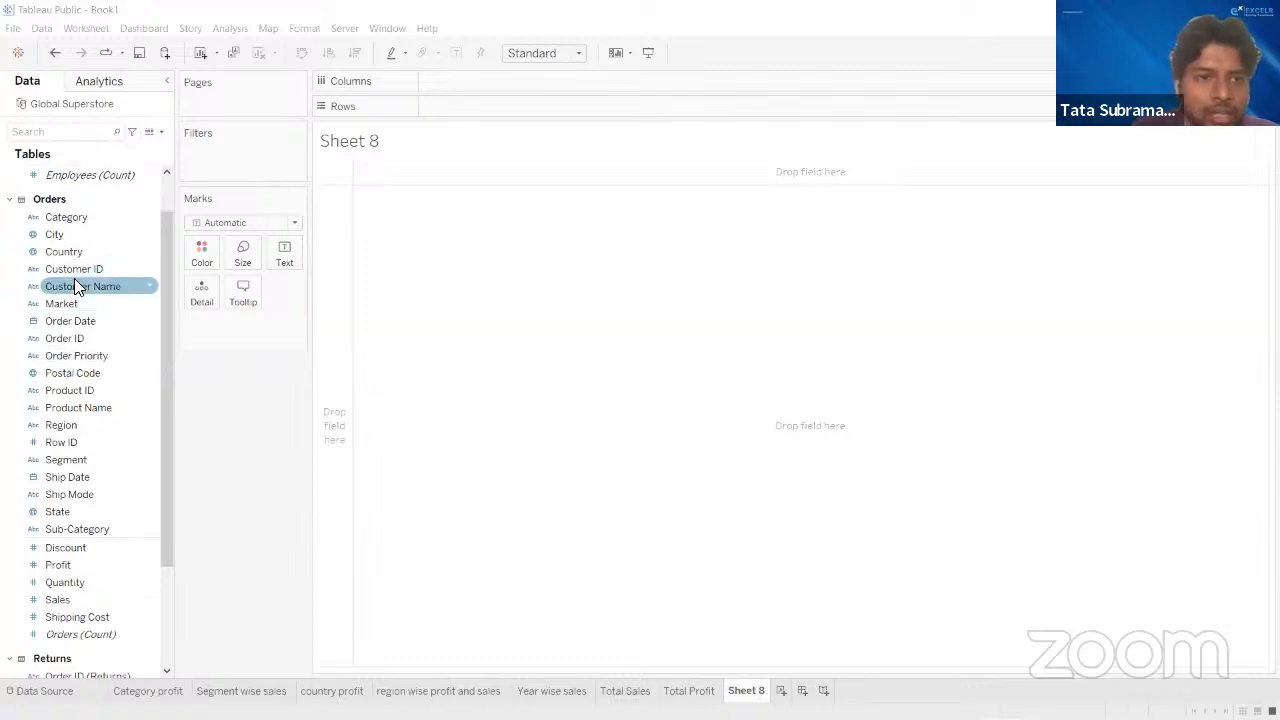
drag(96, 272, 483, 108)
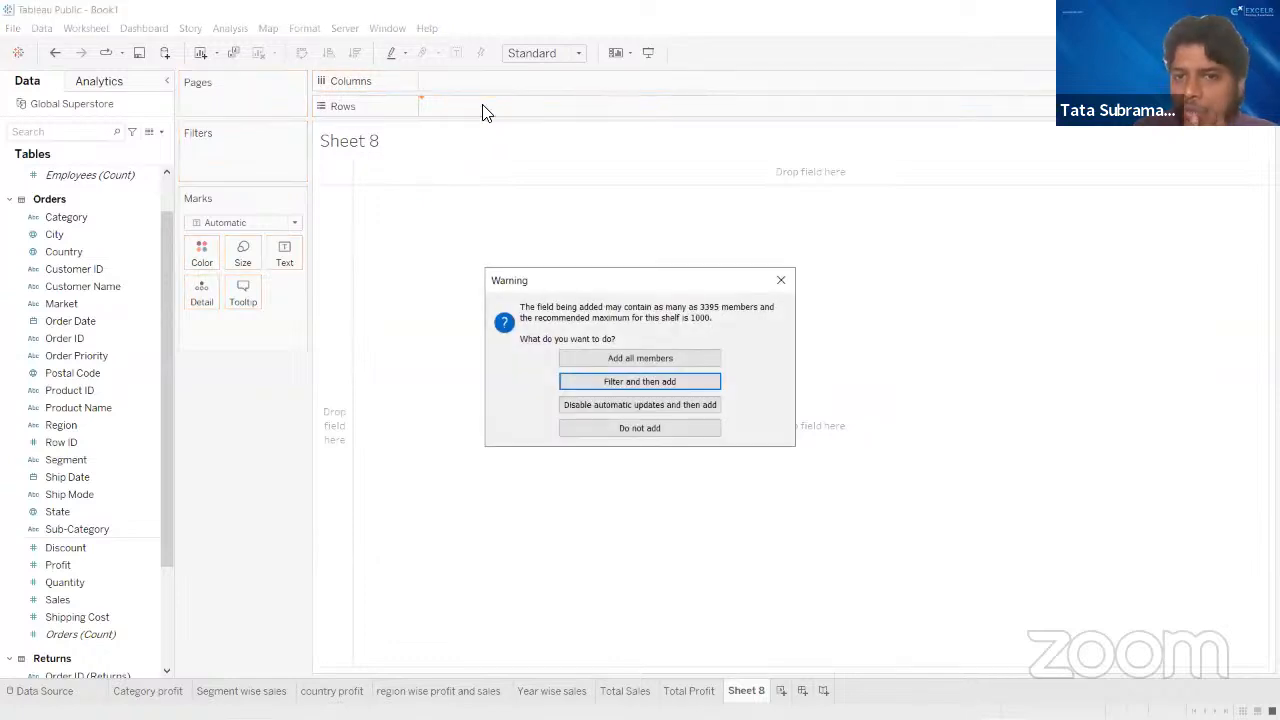
click(636, 360)
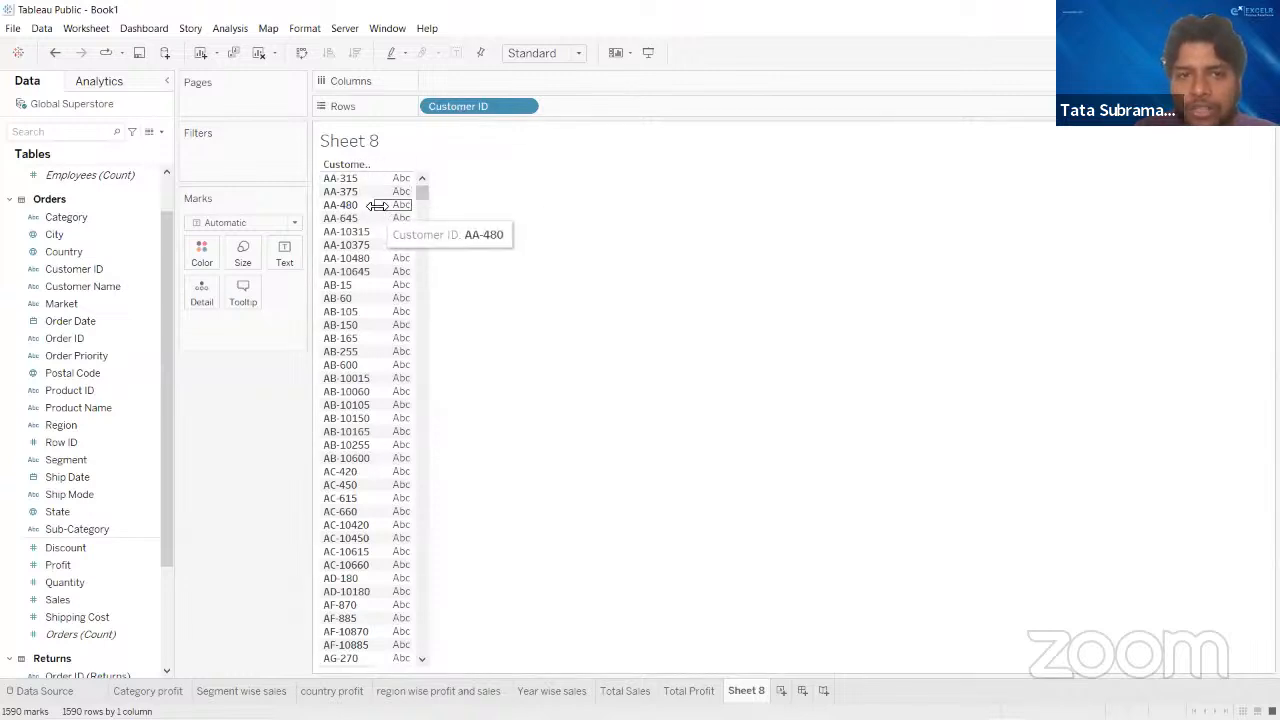
drag(434, 213, 477, 177)
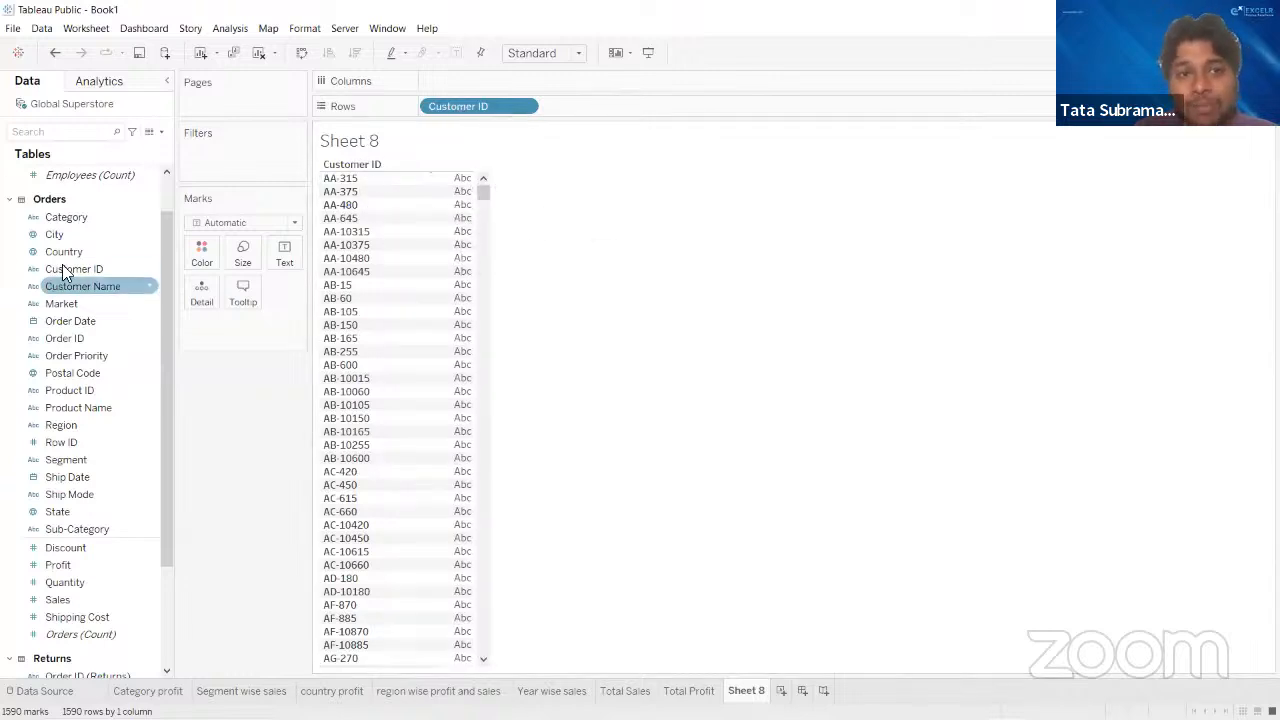
- Add Country ahead of Customer ID in the rows and move it to the columns to form a crosstab
drag(70, 258, 421, 114)
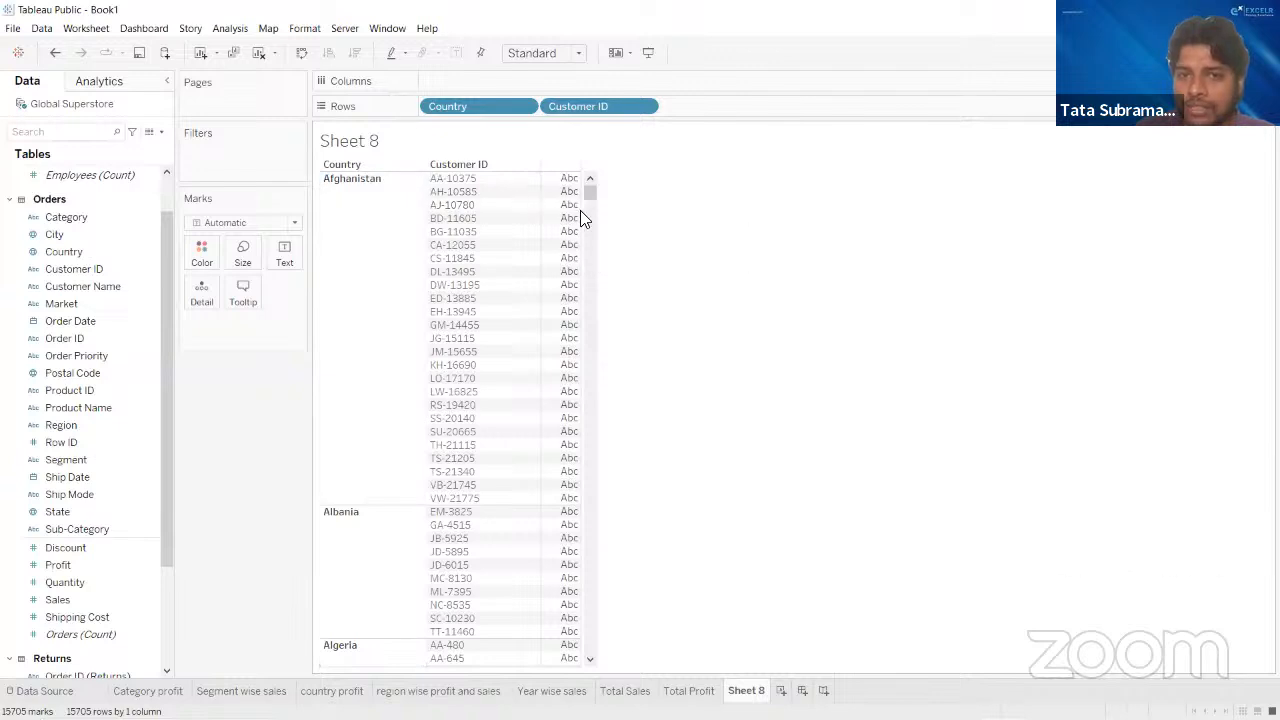
drag(489, 106, 489, 80)
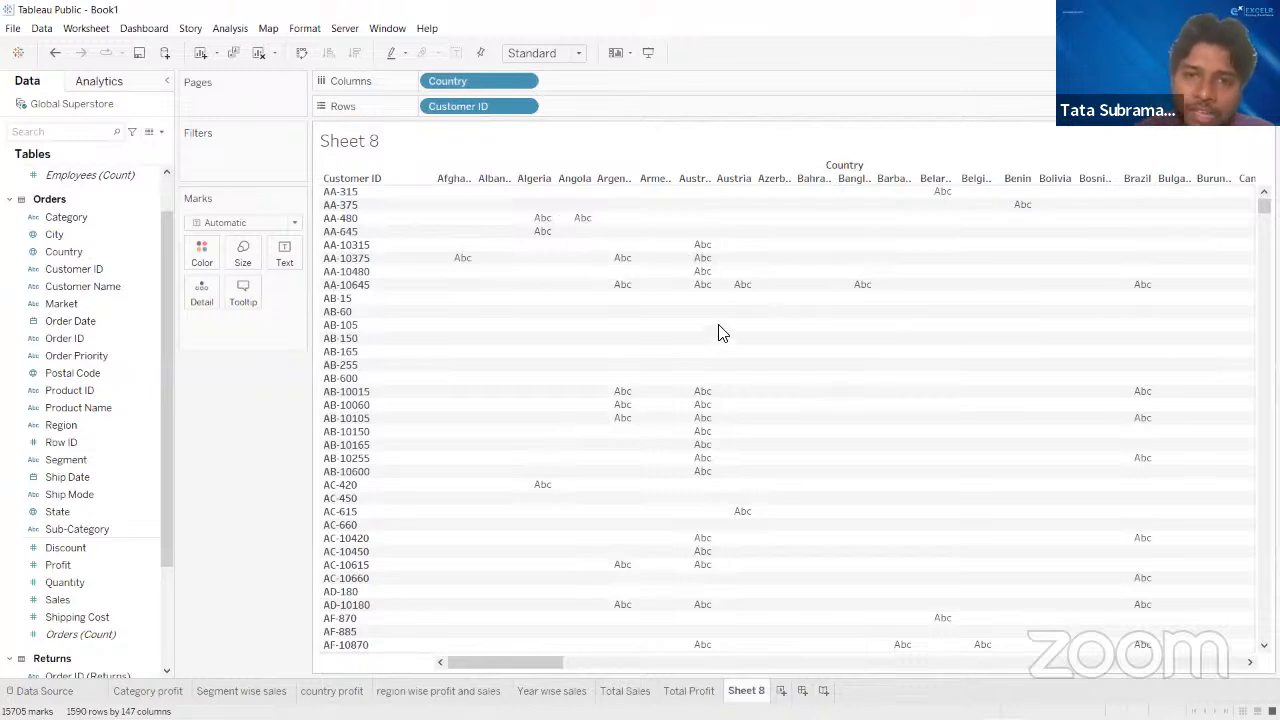
mouse_move(549, 219)
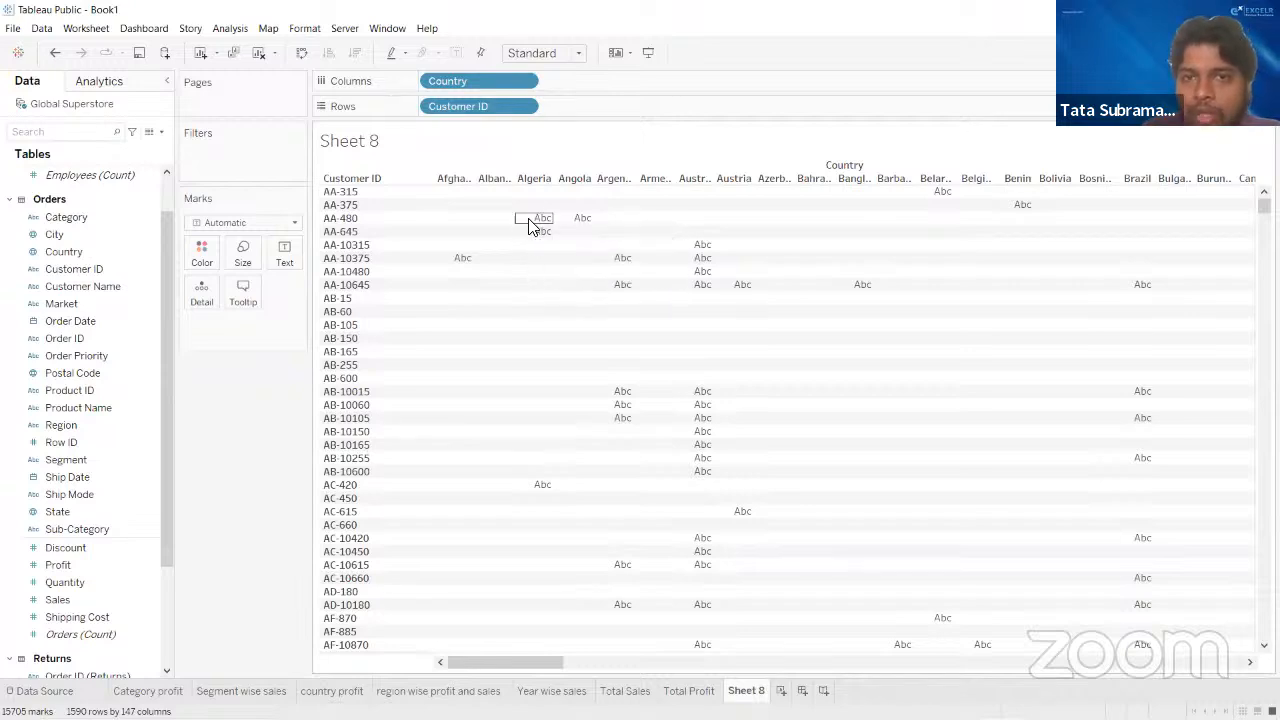
- Clear the Country and Customer ID fields from Sheet 8 to get back to a blank sheet
drag(497, 106, 514, 151)
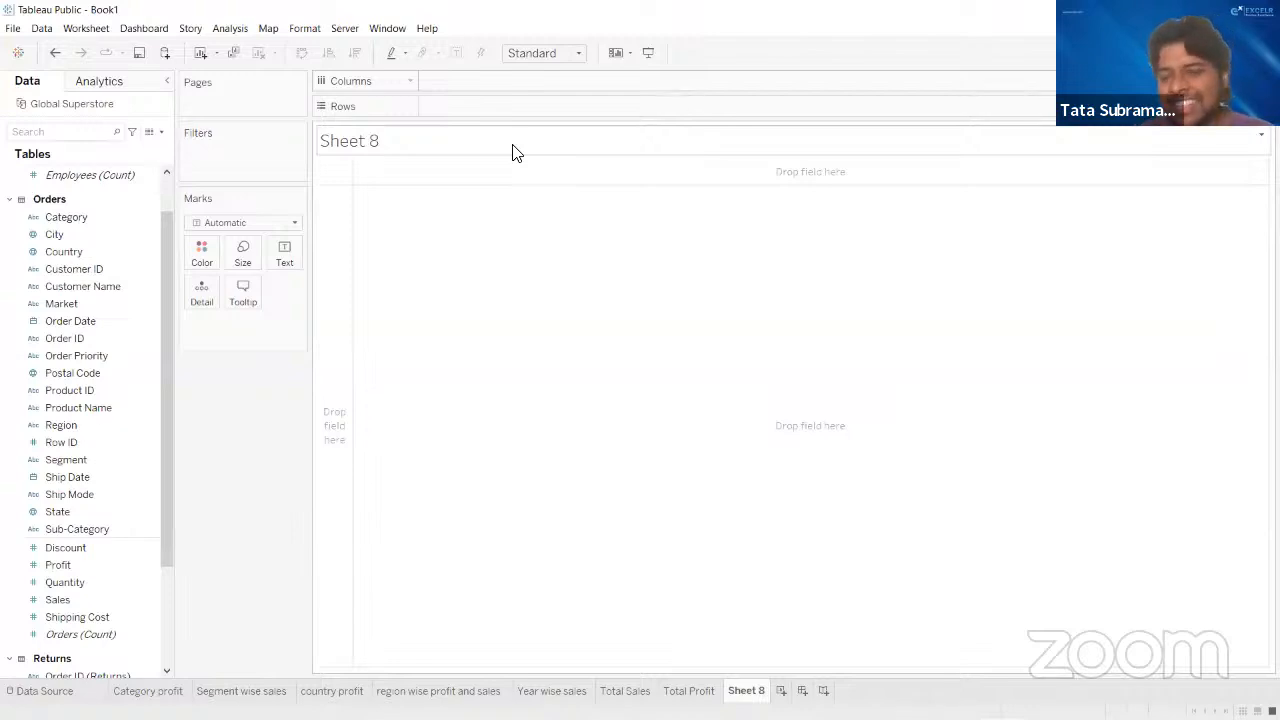
click(702, 67)
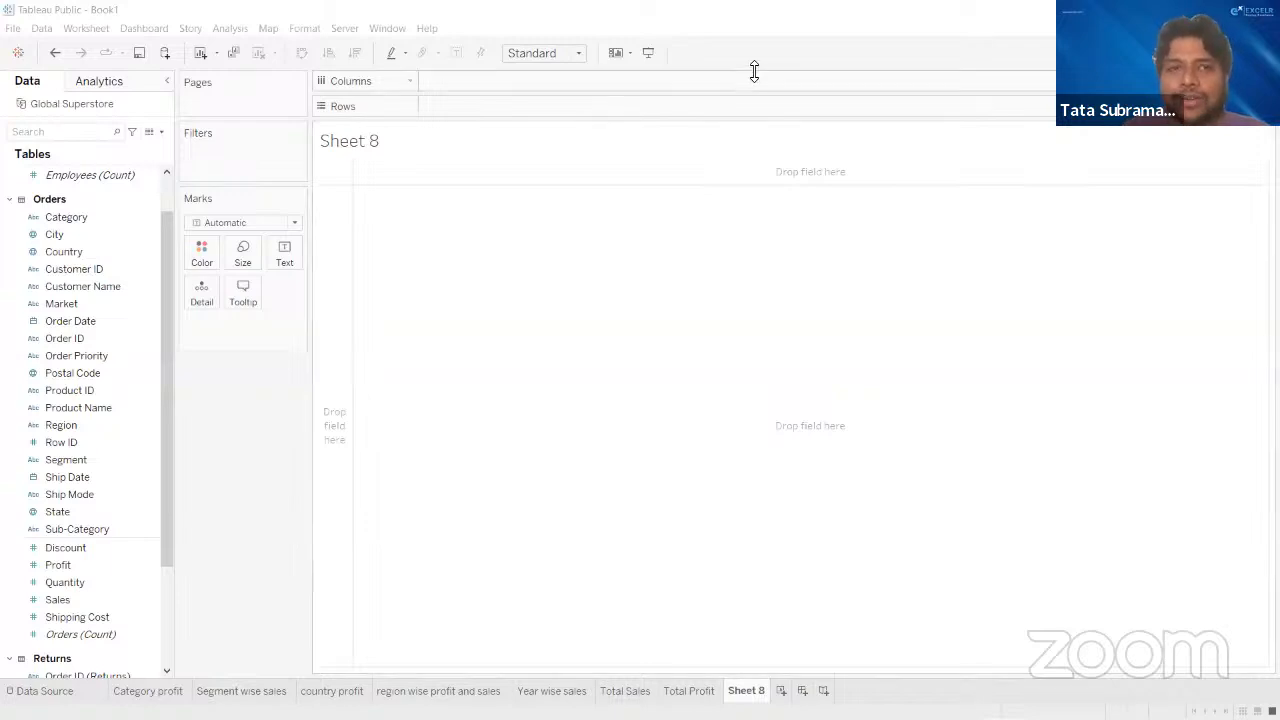
drag(166, 286, 168, 251)
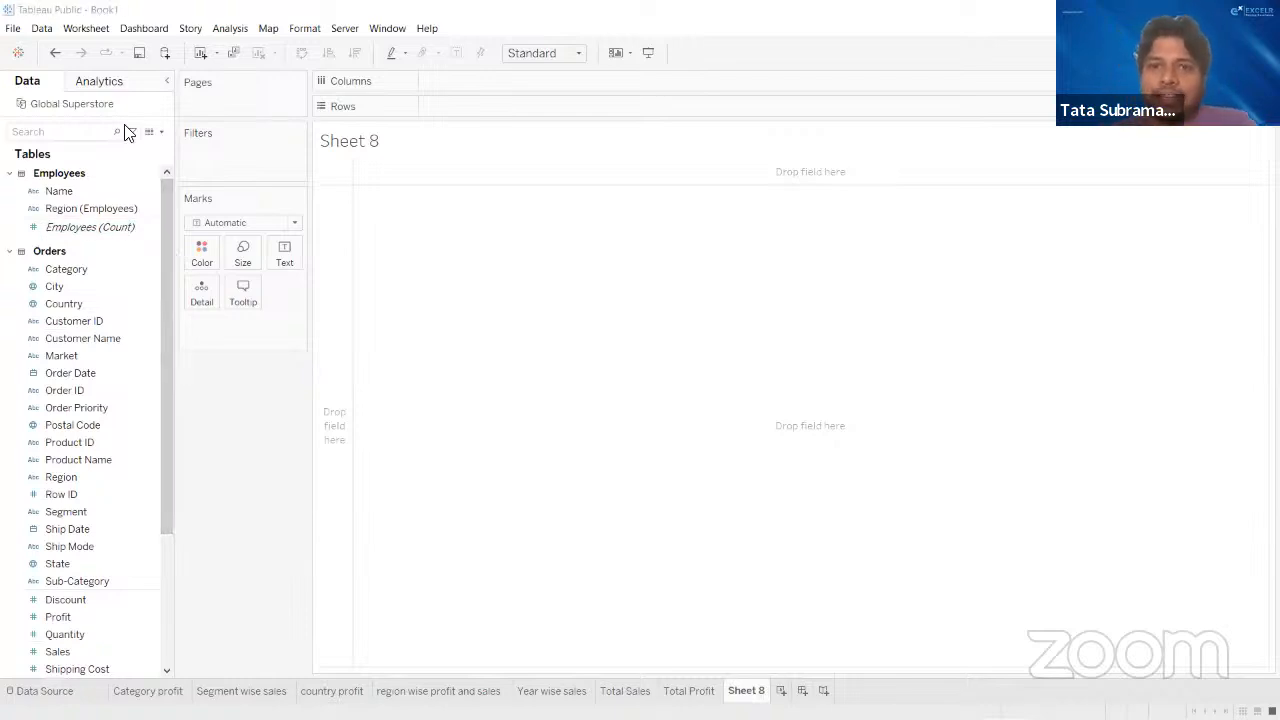
key(alt+Tab)
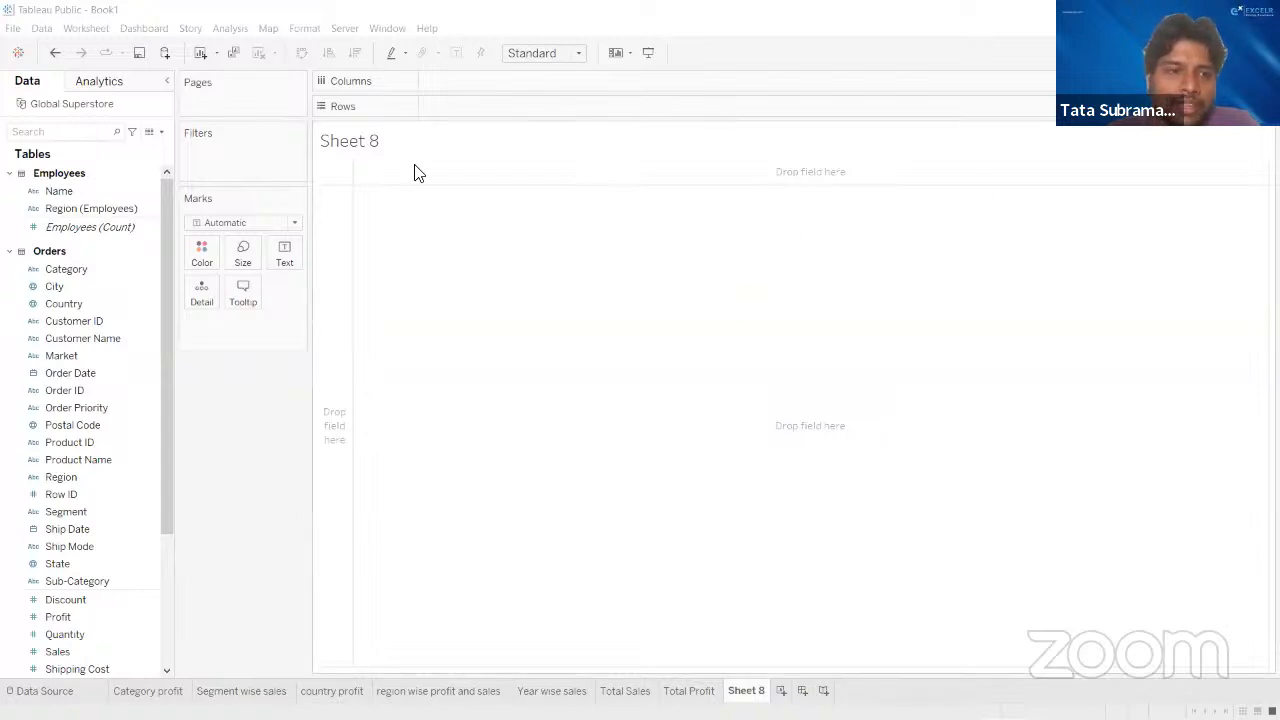
click(221, 8)
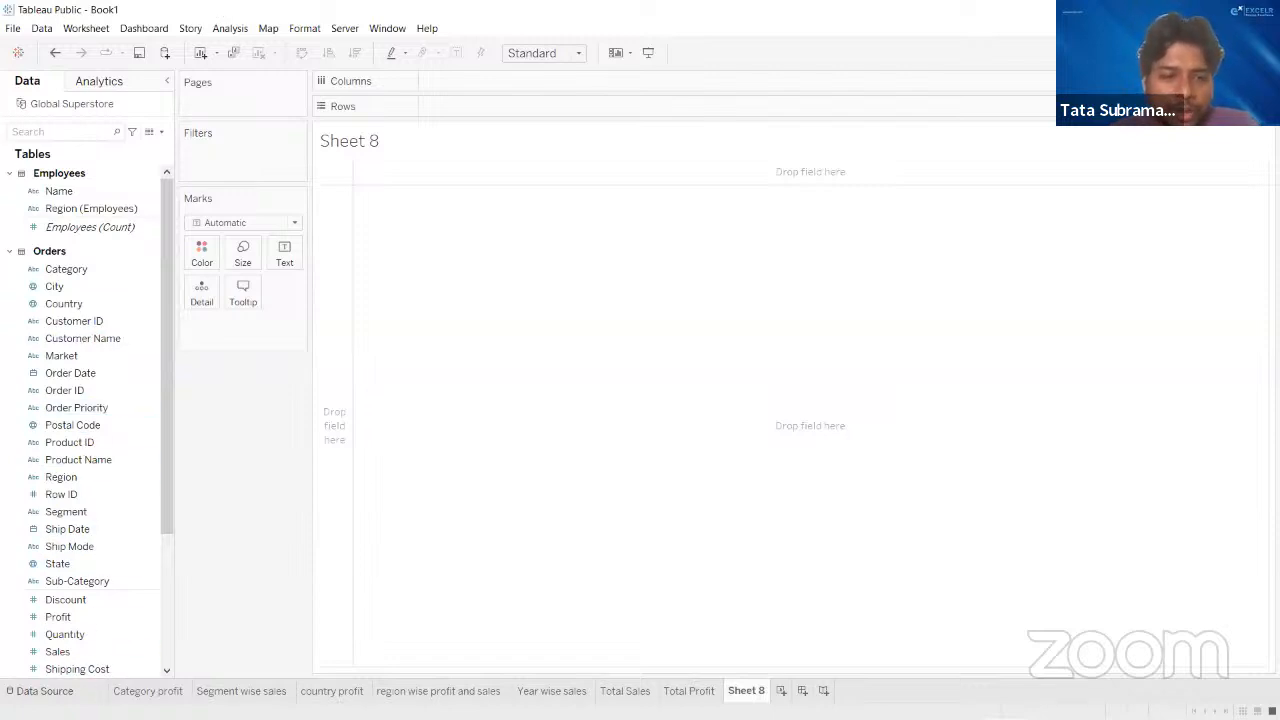
- Open the data source and examine the Order ID relationship between the Orders and Returns tables
click(40, 690)
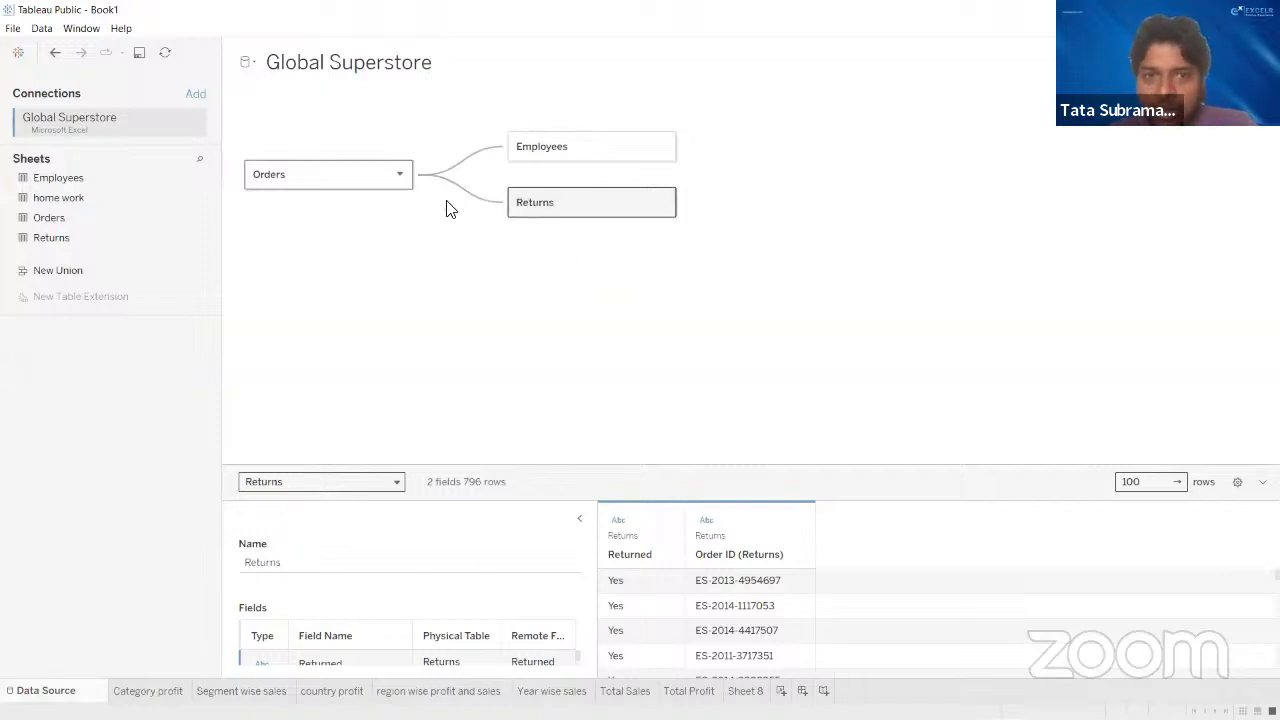
click(477, 203)
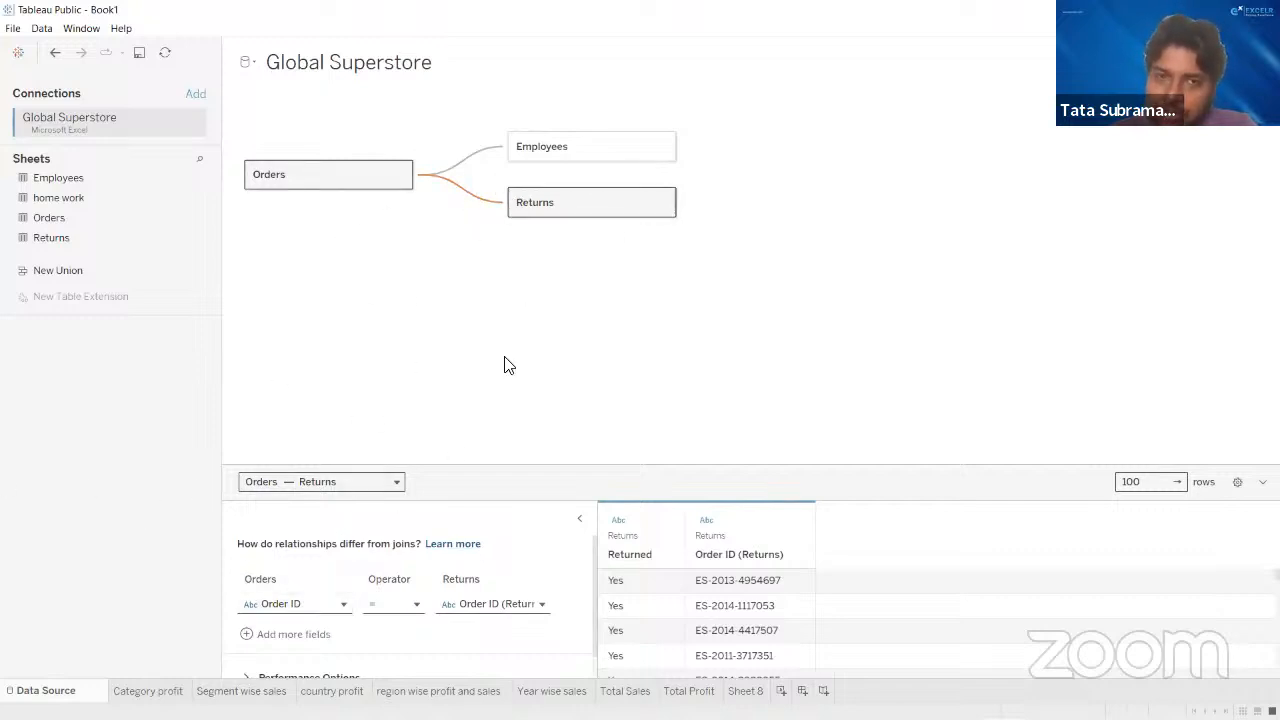
click(336, 606)
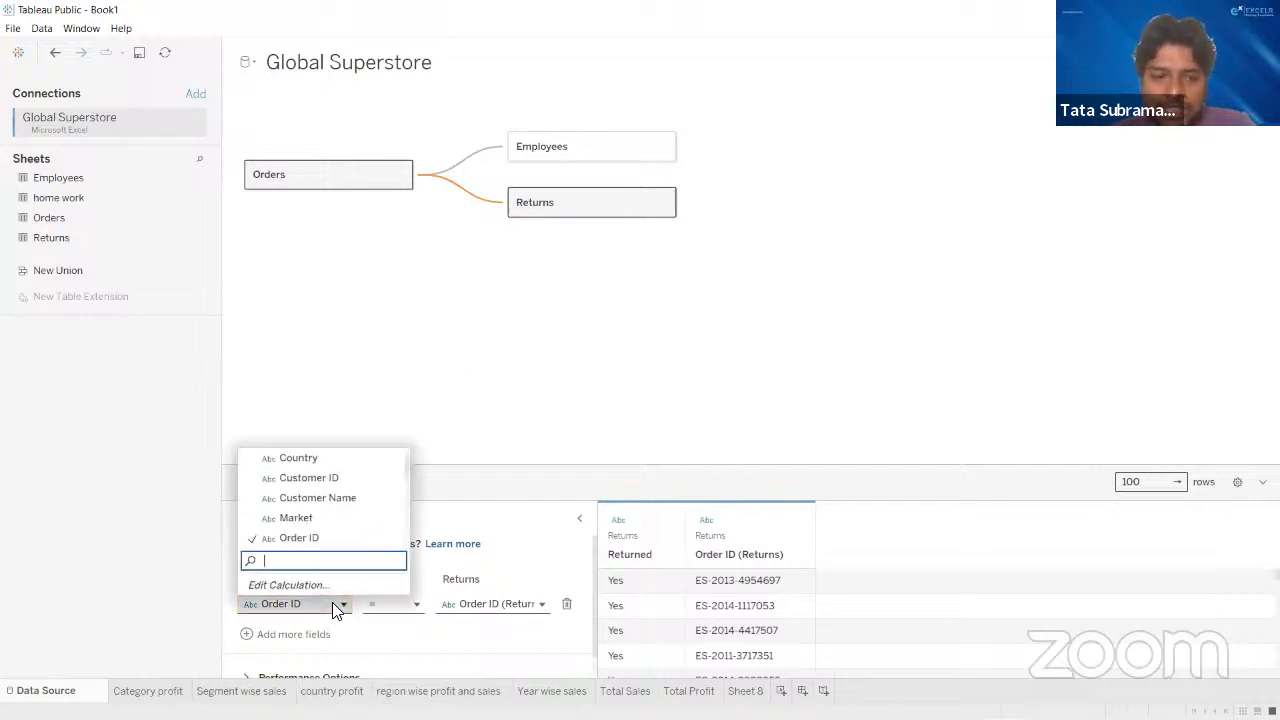
click(313, 540)
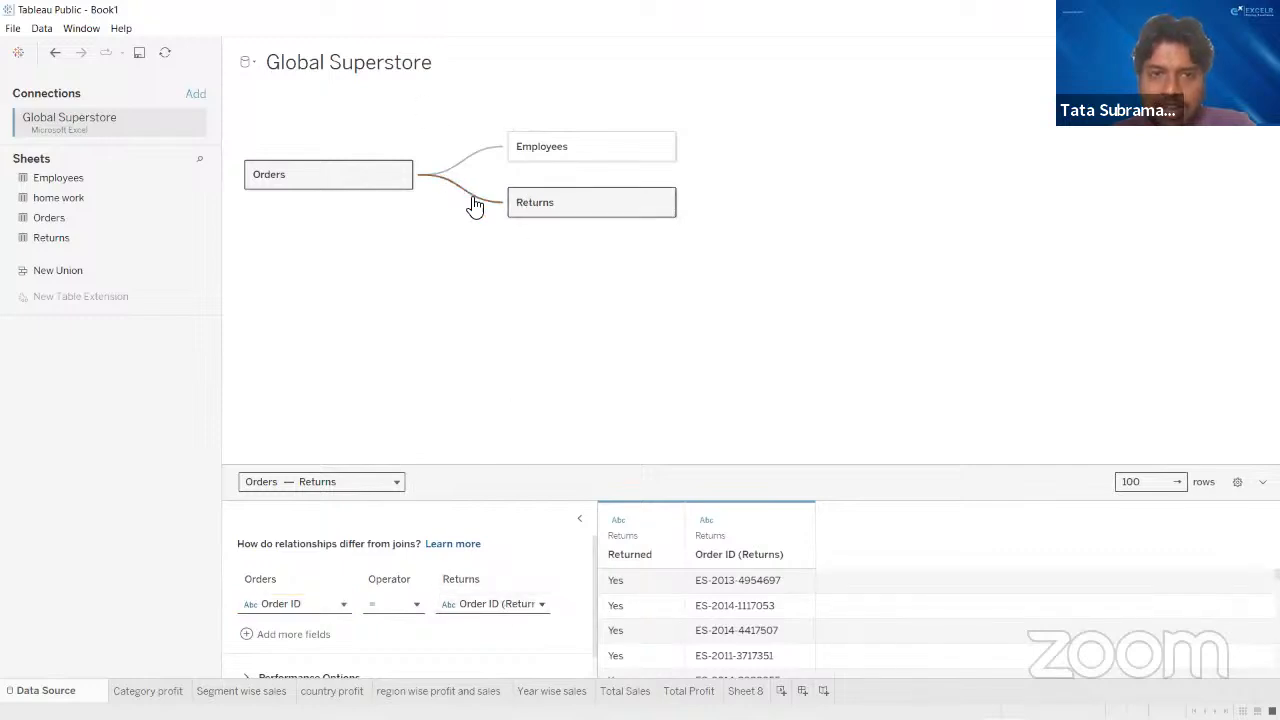
mouse_move(476, 202)
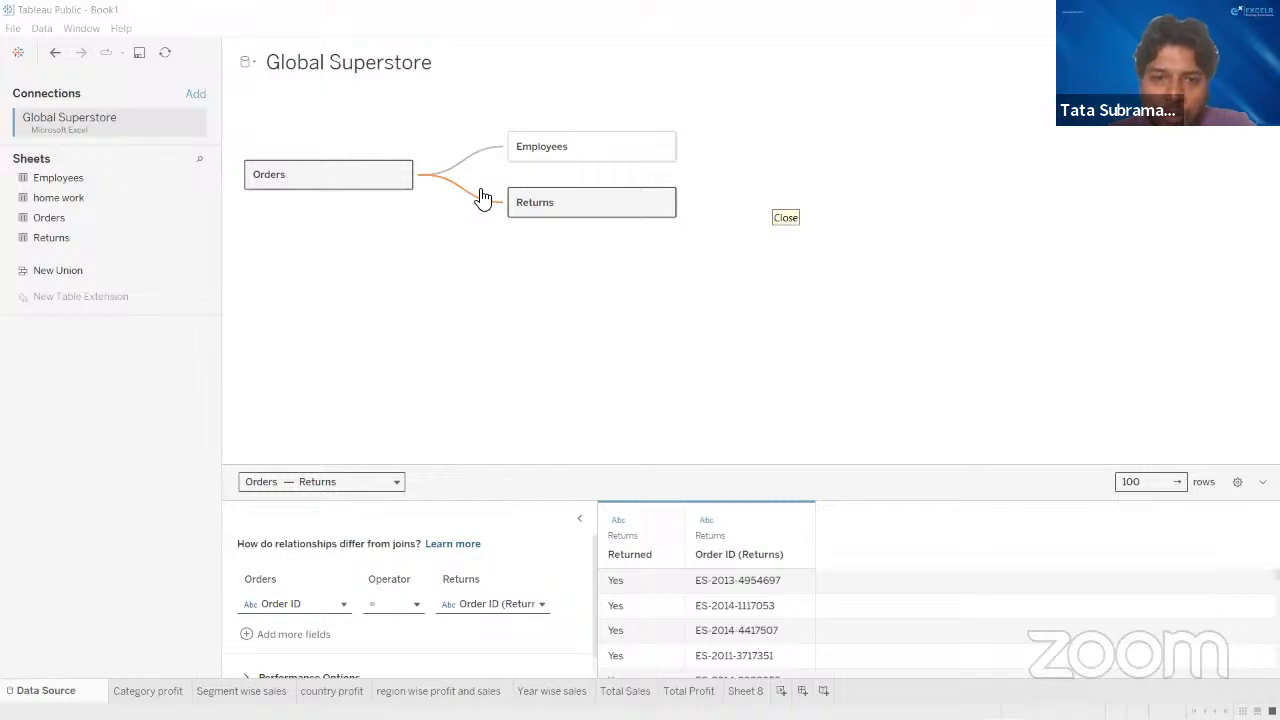
- Return to Sheet 8 and look through the Sub-Category, Sales, Quantity and Profit fields of the Orders table
double_click(745, 691)
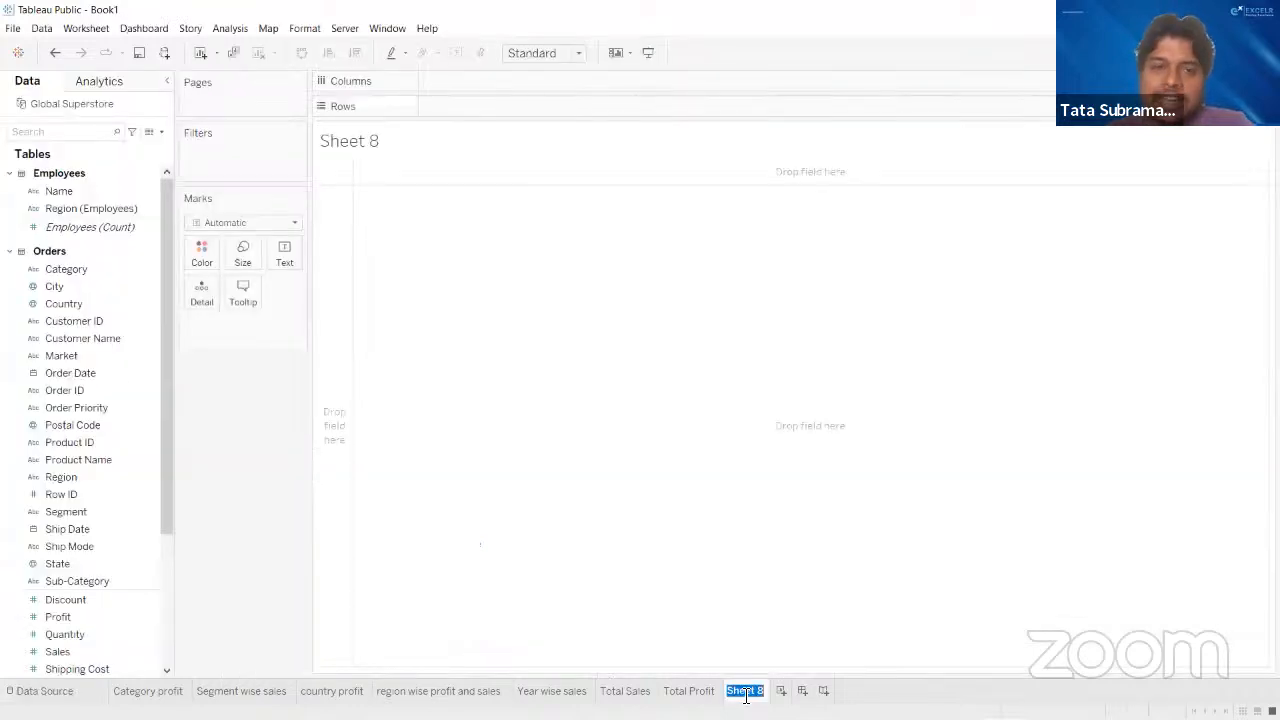
click(85, 583)
scroll(60, 550, down, 1)
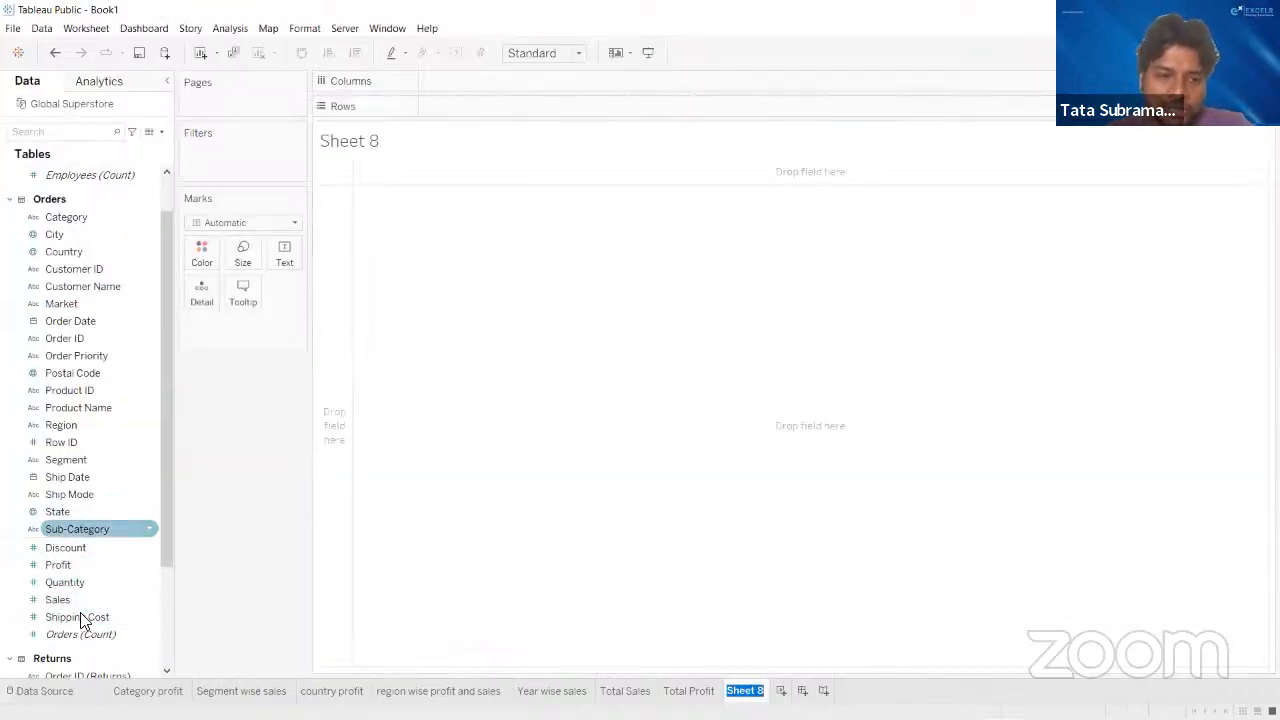
click(78, 600)
click(78, 583)
click(88, 566)
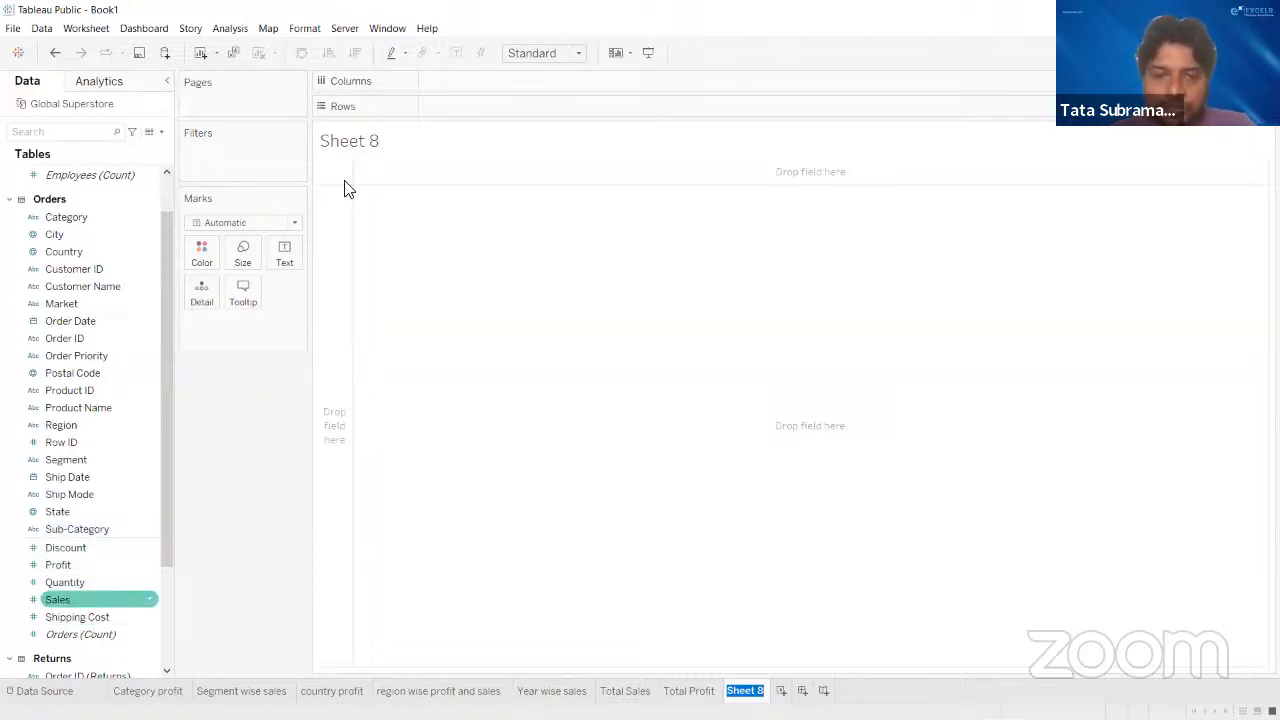
click(723, 630)
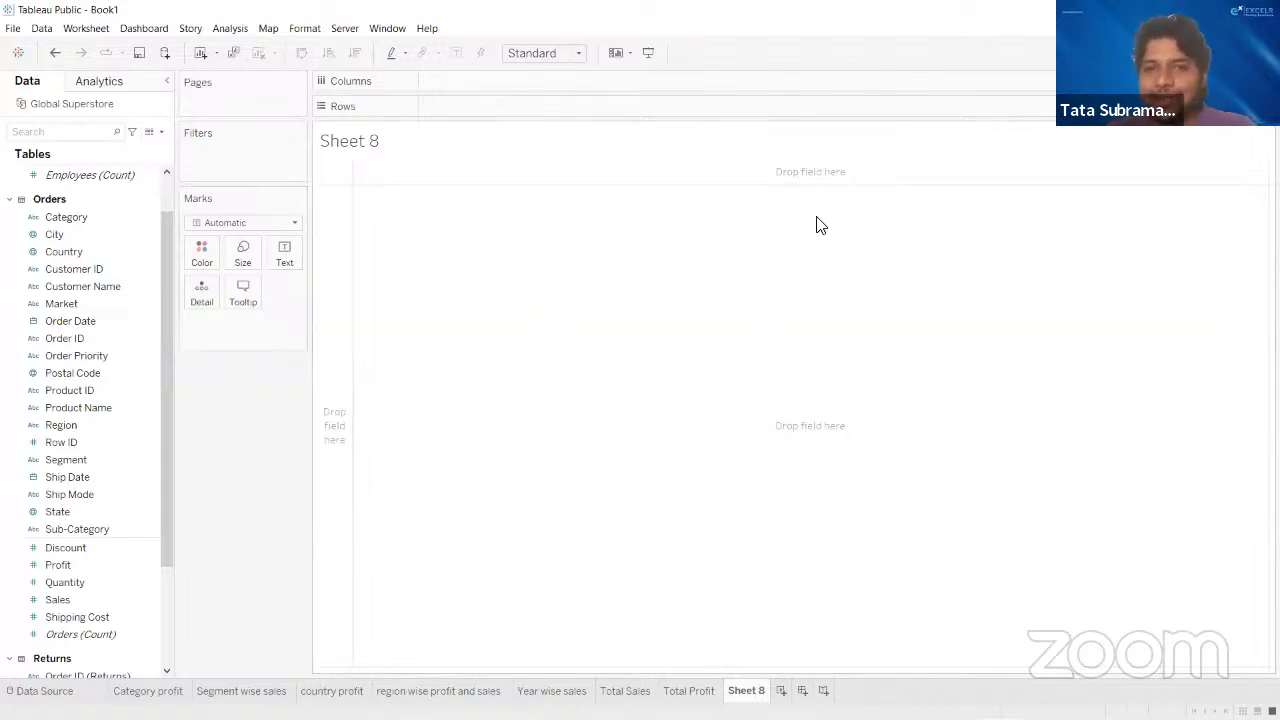
- Review the full field list and the Total Sales and Total Profit sheets, ending on Sheet 8
drag(170, 264, 160, 484)
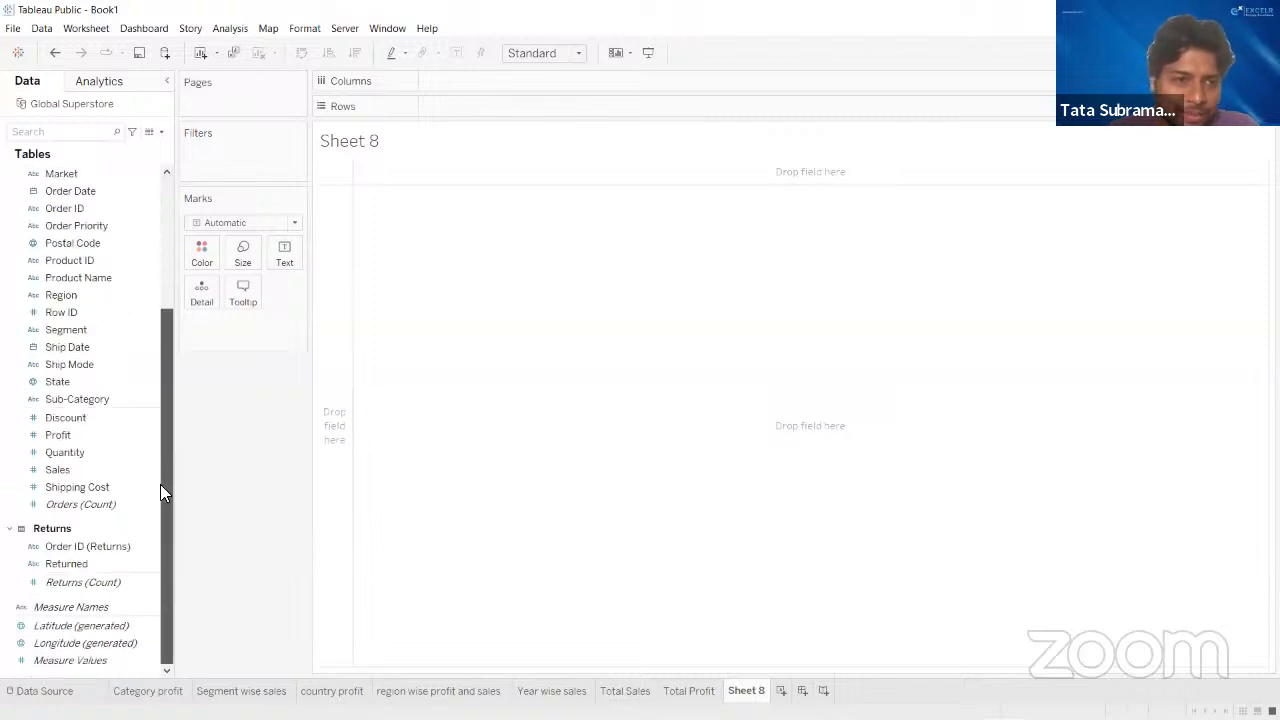
scroll(148, 277, up, 5)
scroll(166, 437, down, 5)
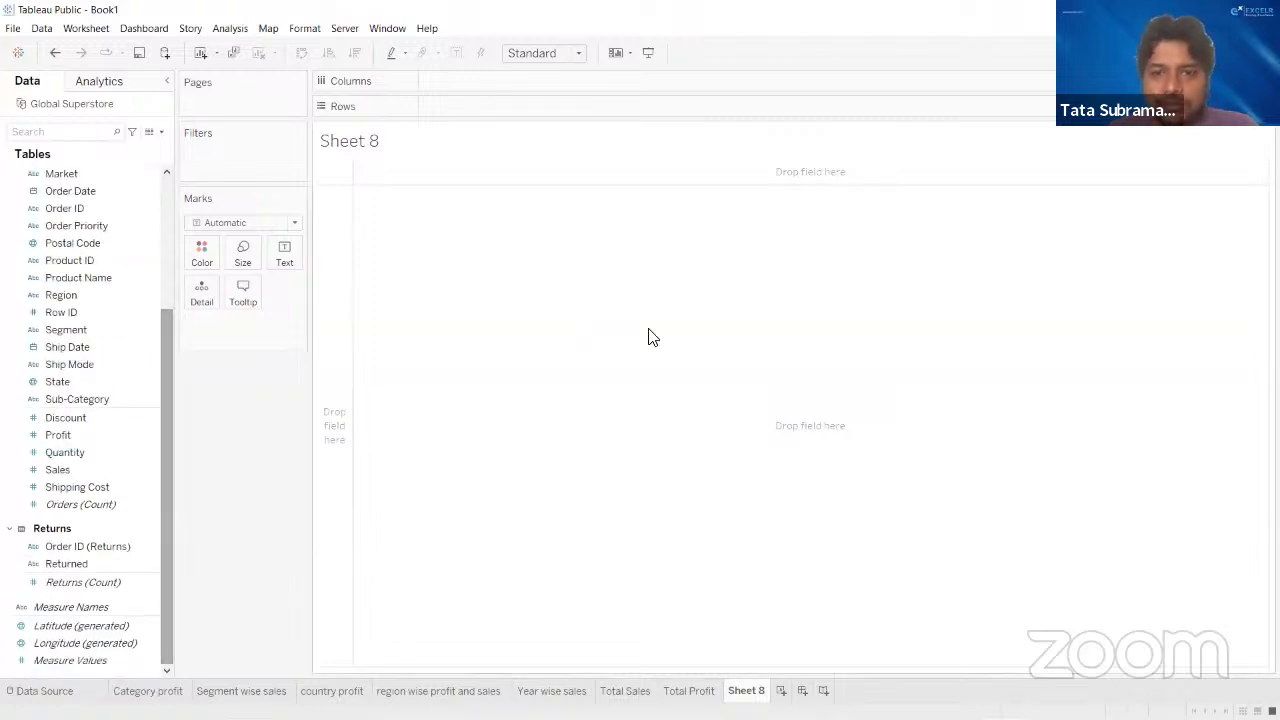
click(684, 692)
click(646, 692)
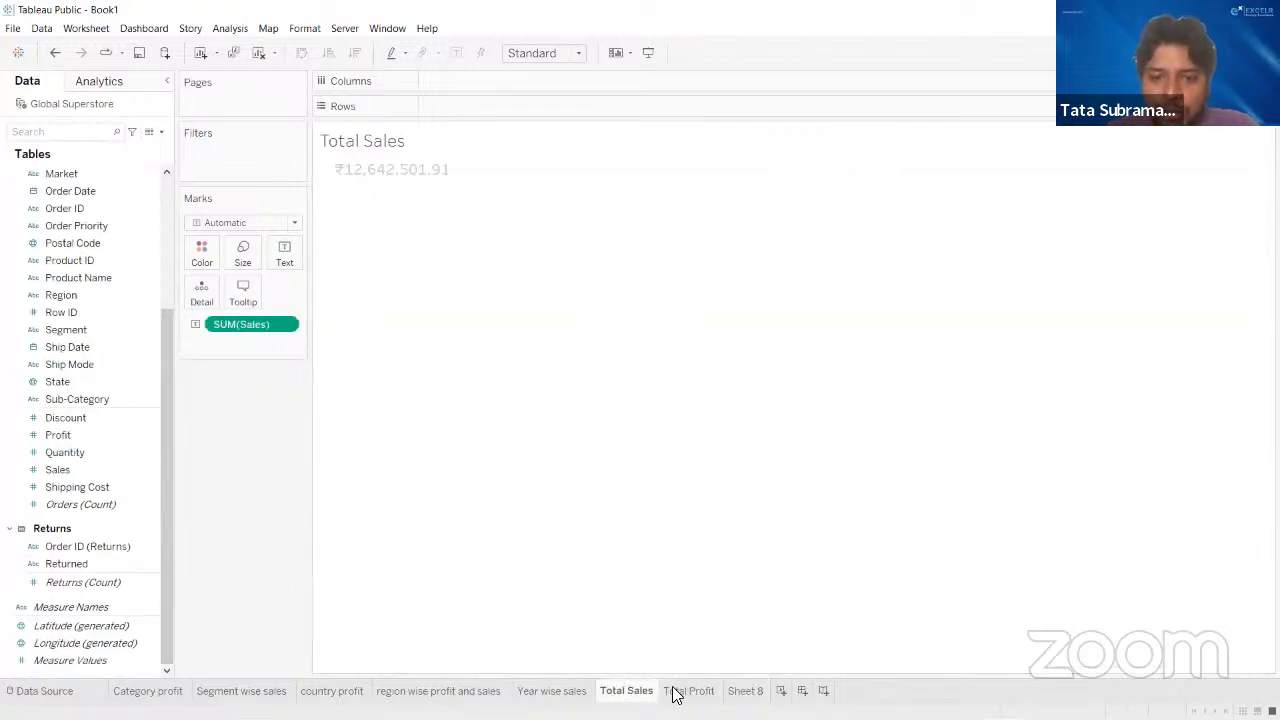
click(676, 692)
click(745, 691)
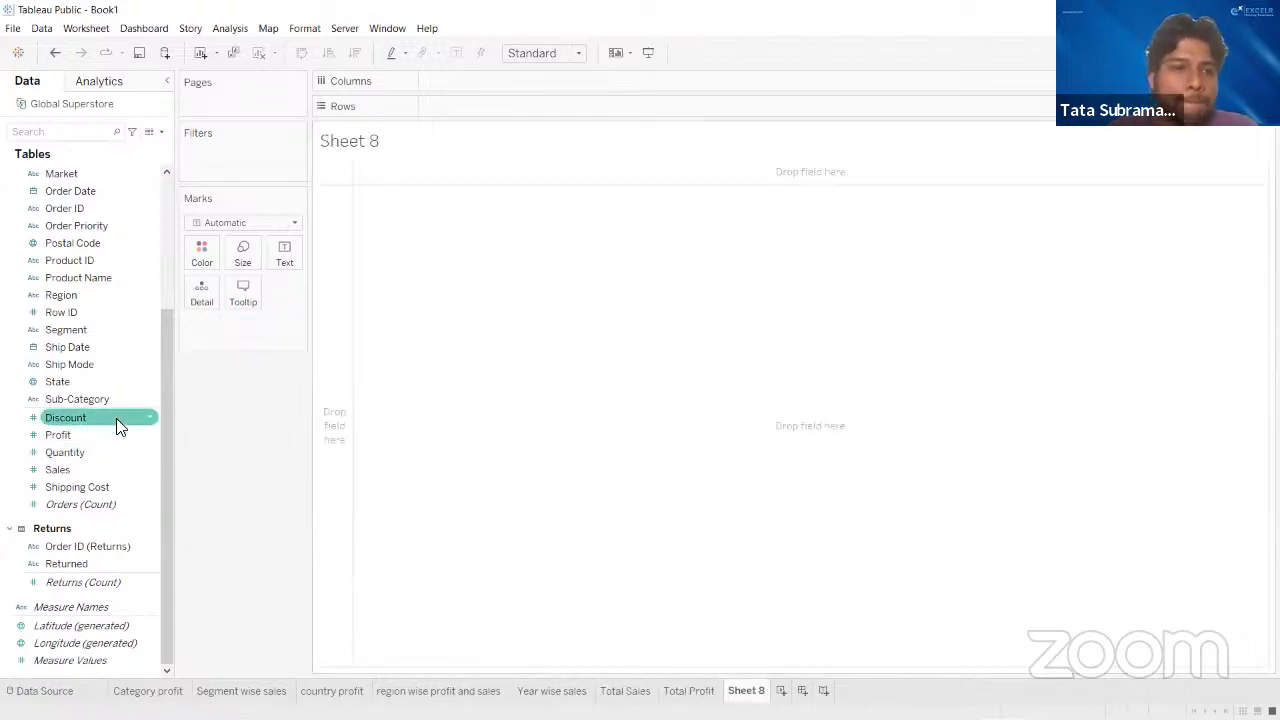
scroll(116, 418, up, 4)
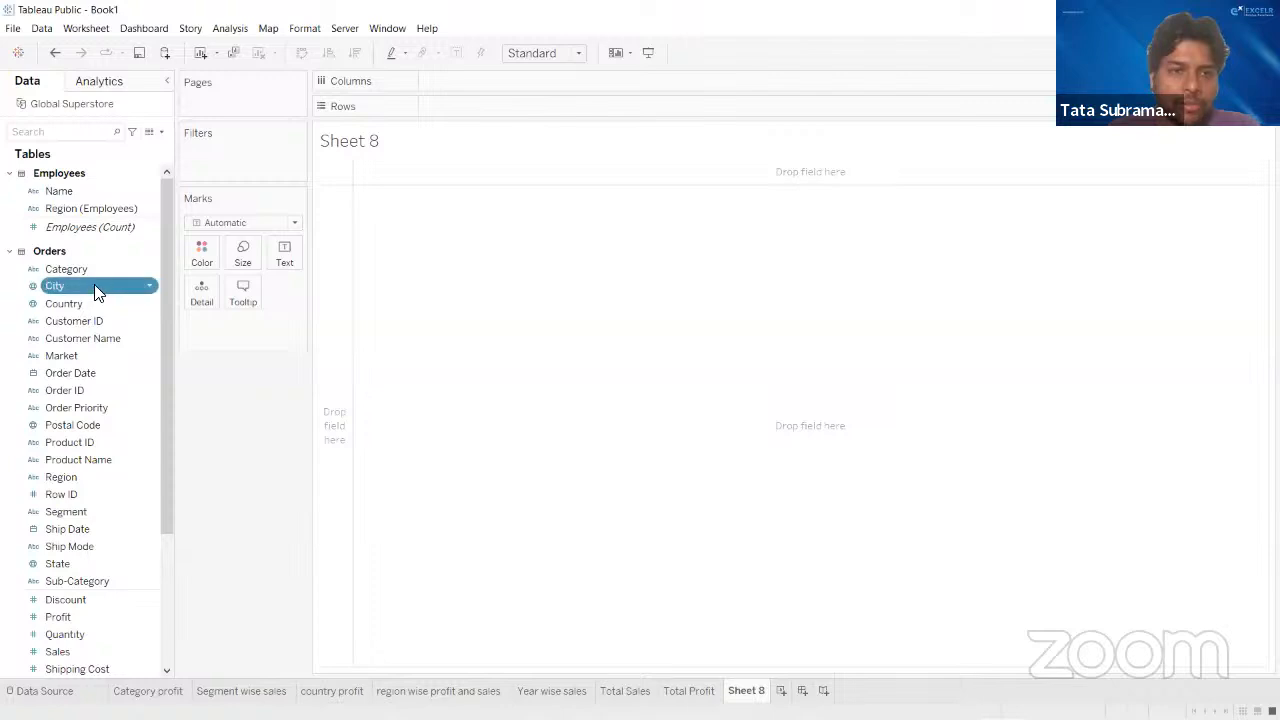
- Build a profit-by-city bar chart on Sheet 8 with City in the columns, all members added, and Profit in the rows
drag(94, 284, 479, 88)
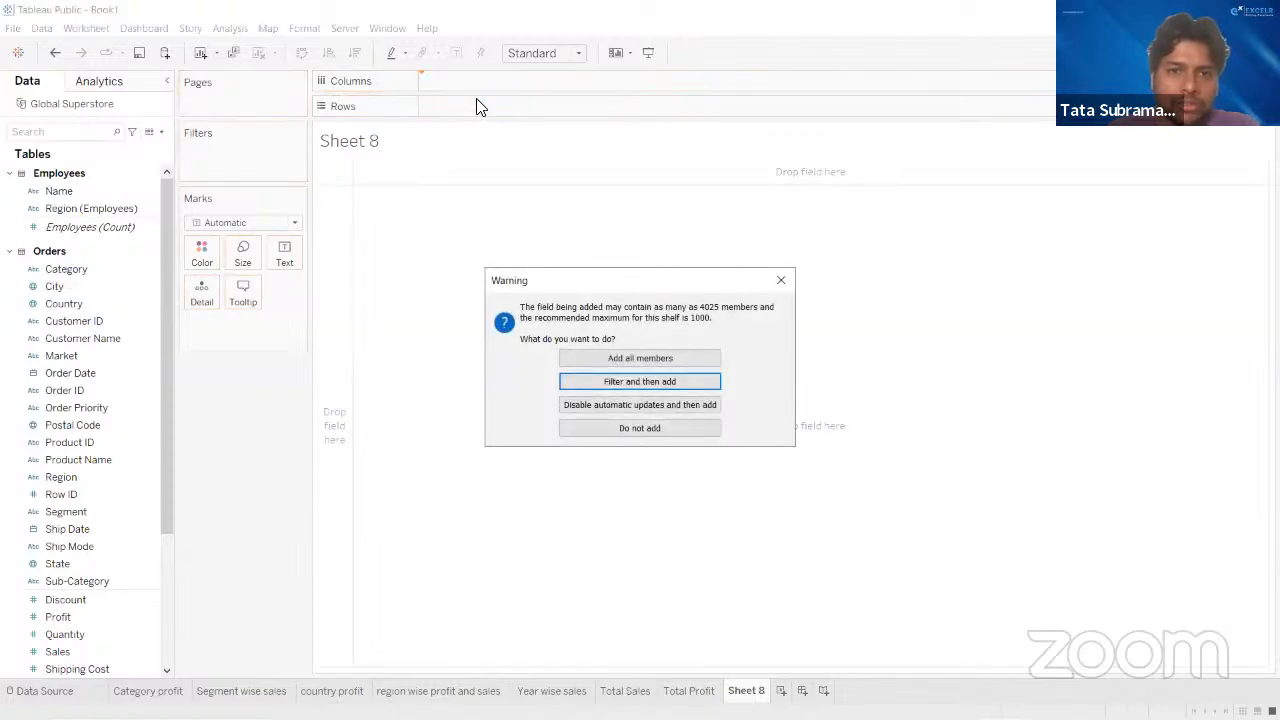
click(646, 358)
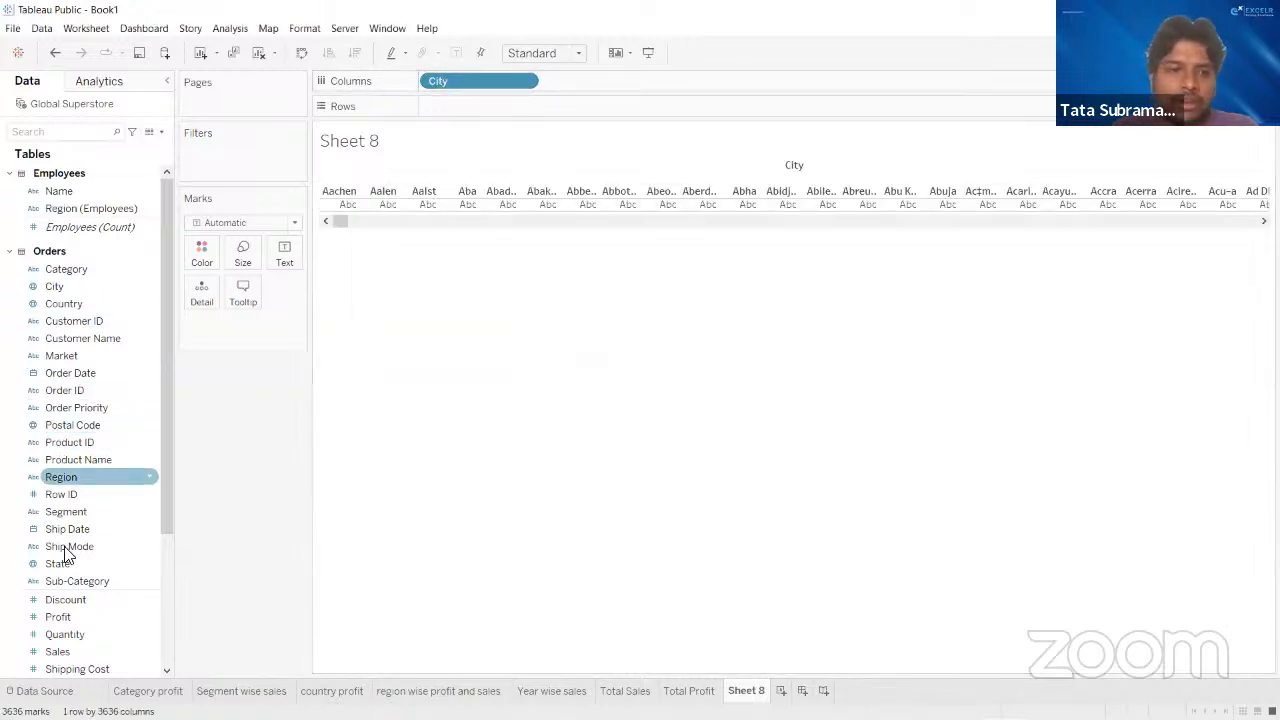
drag(83, 628, 470, 120)
drag(95, 618, 480, 120)
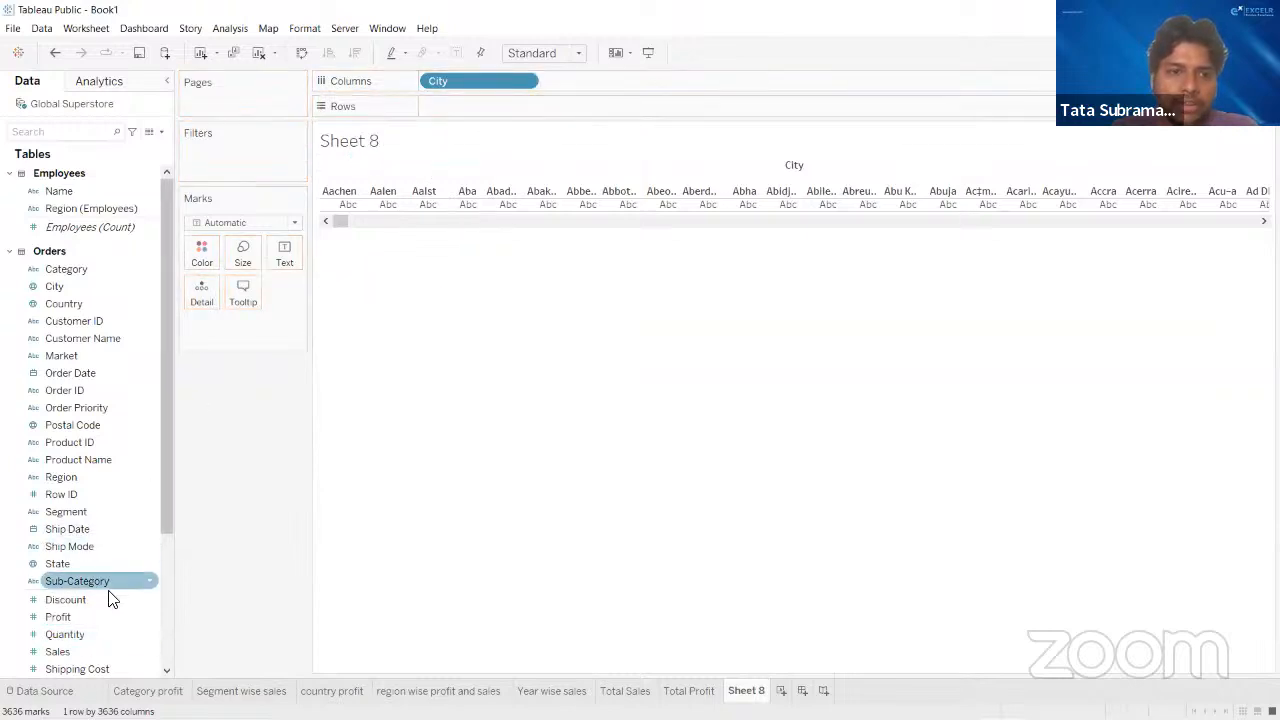
drag(108, 612, 488, 96)
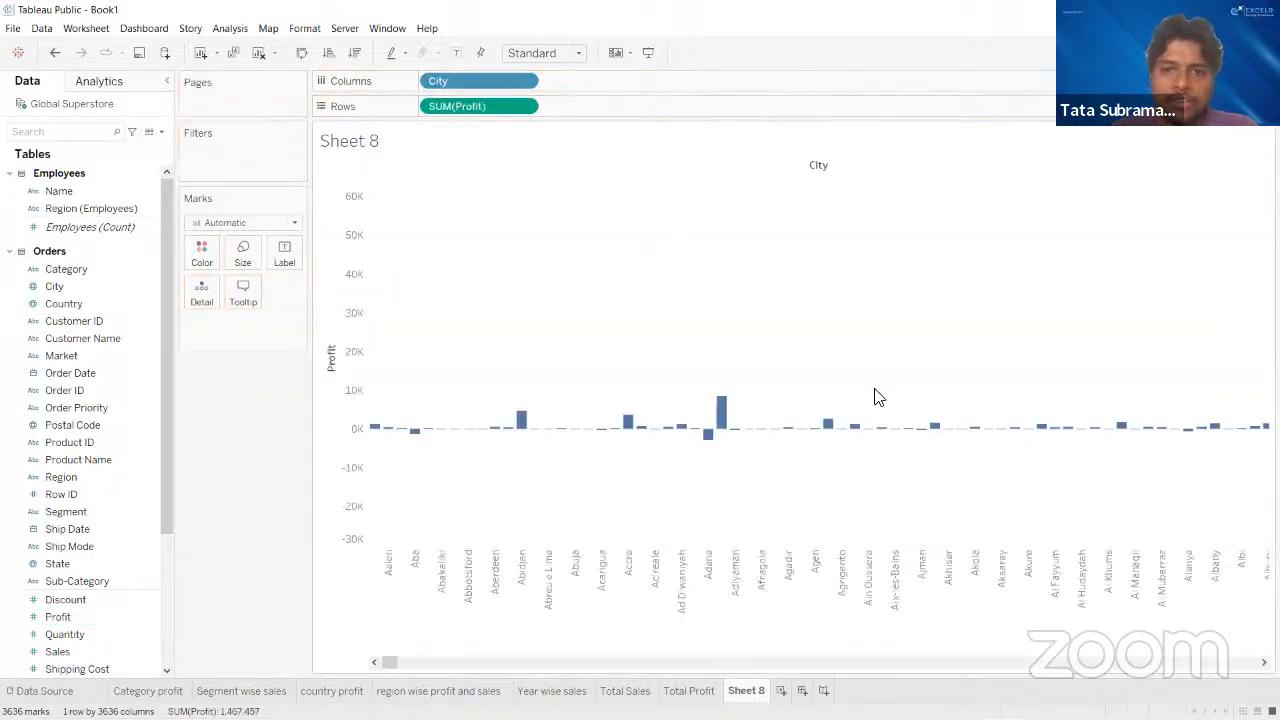
drag(389, 663, 340, 683)
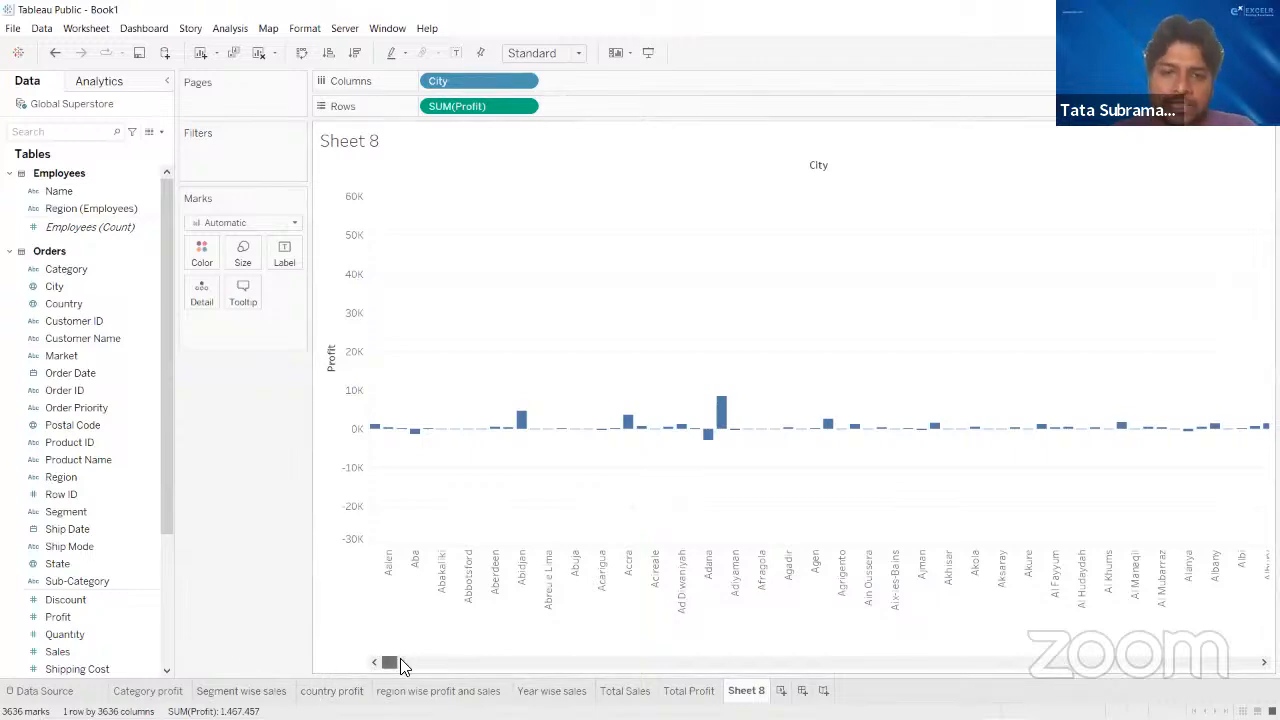
drag(403, 667, 297, 654)
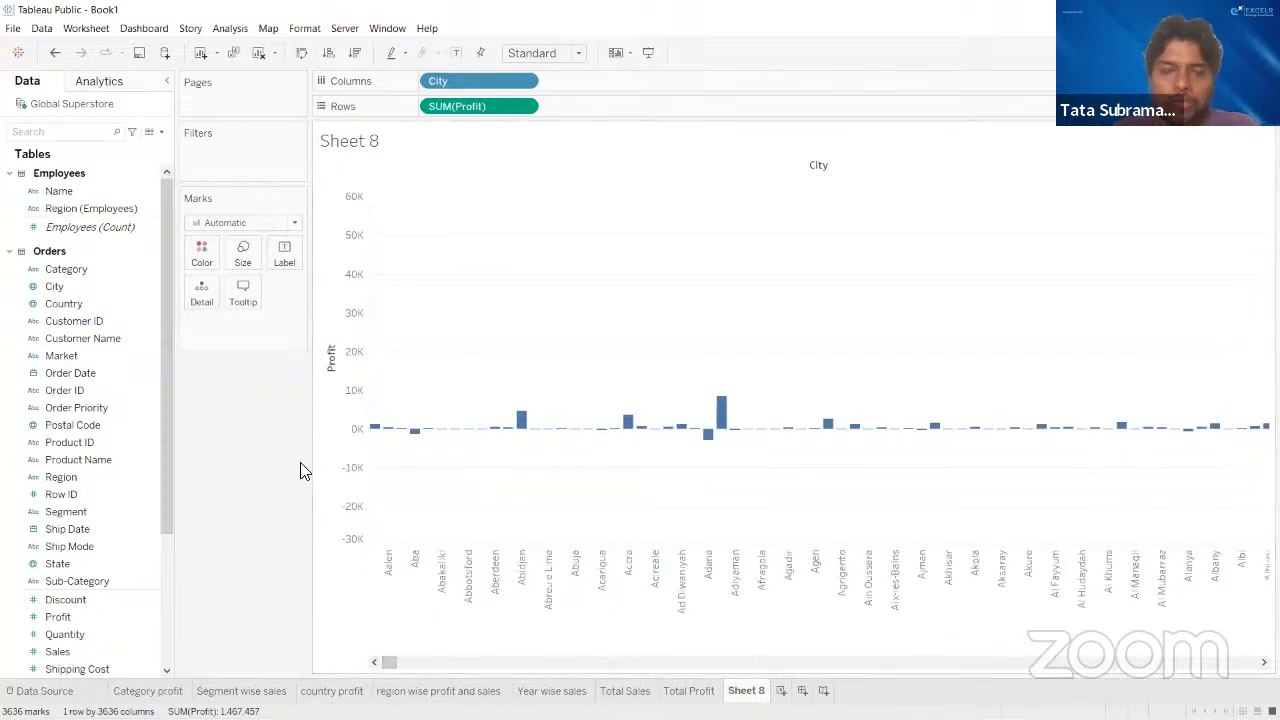
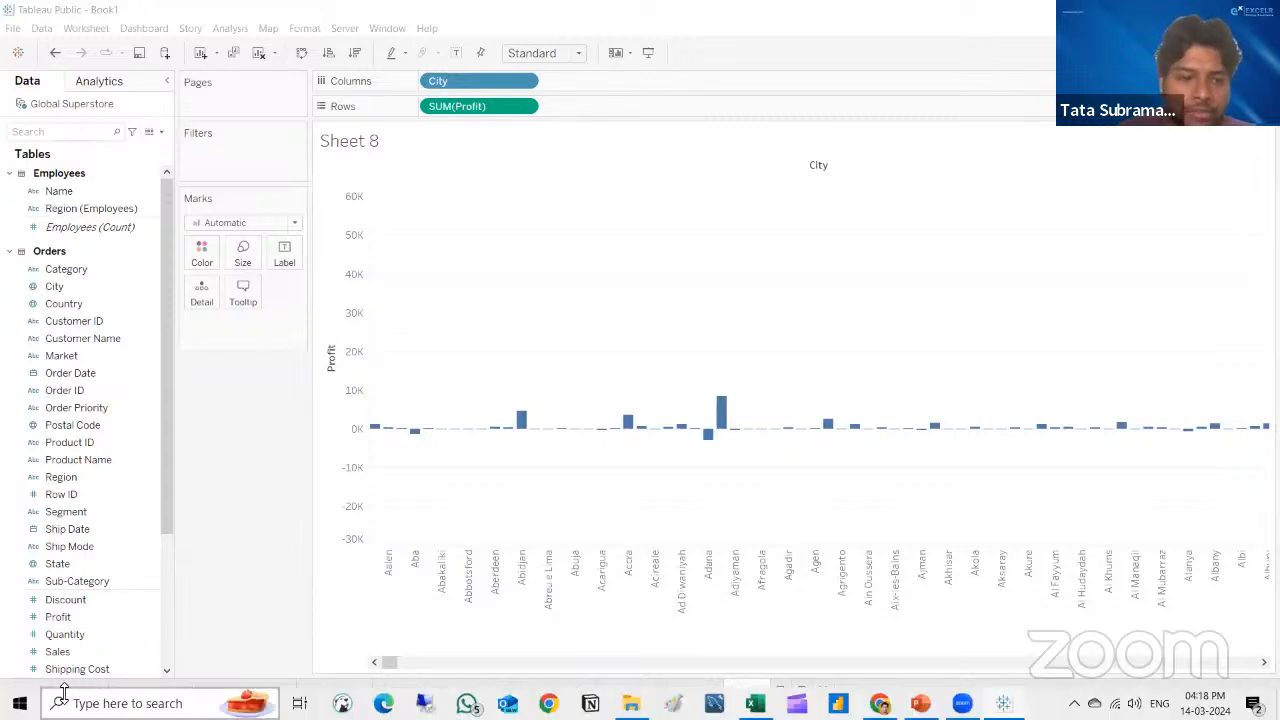
- In the data source, move the Returns table so it relates to Employees instead of Orders
click(40, 690)
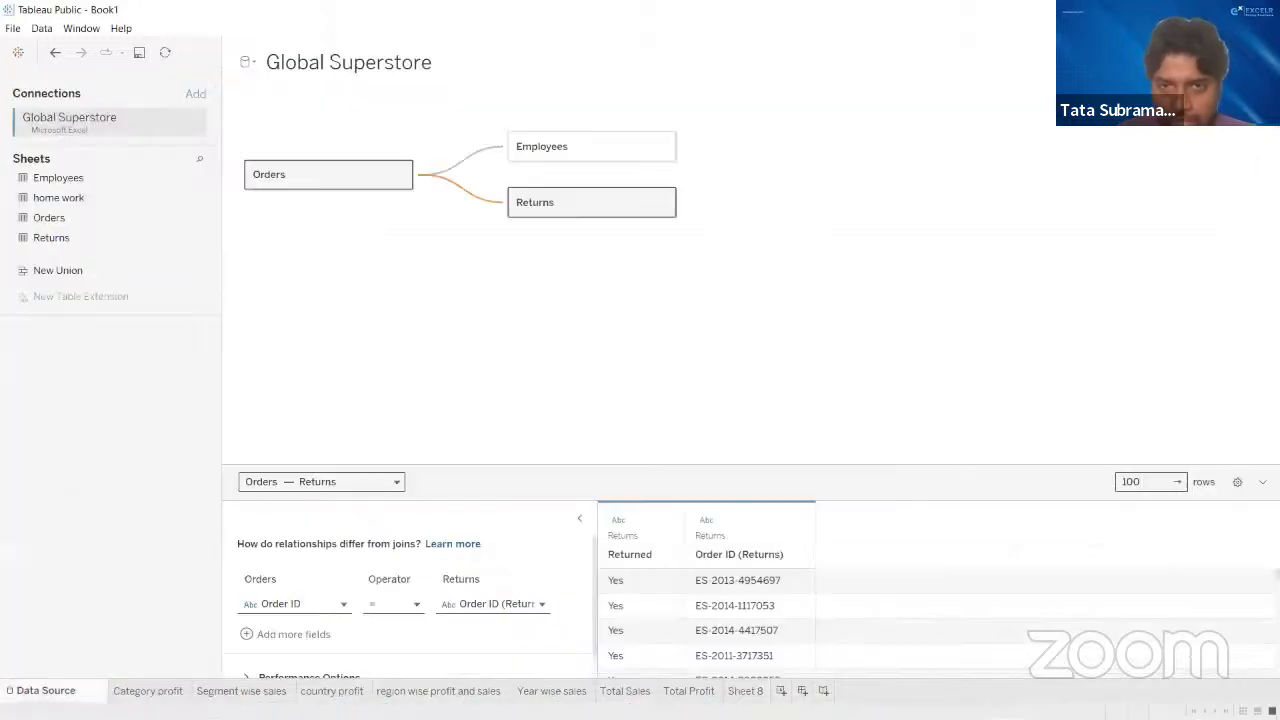
drag(580, 209, 864, 150)
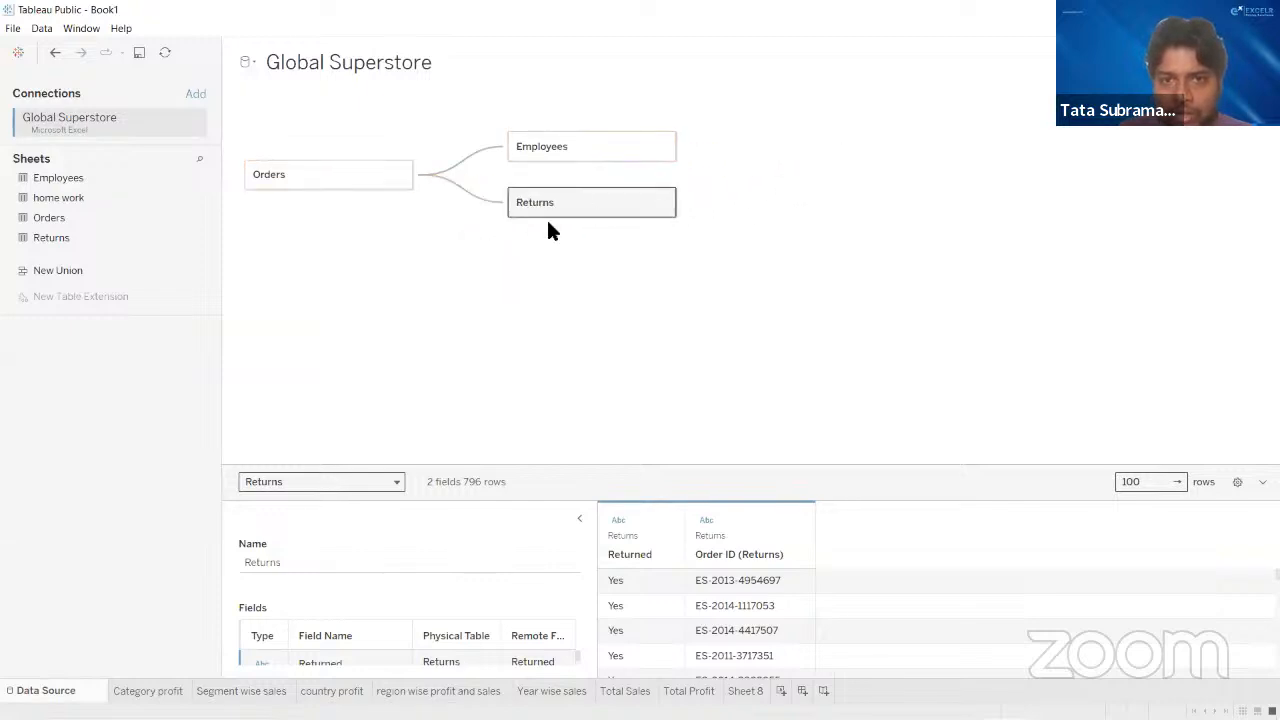
drag(613, 210, 782, 147)
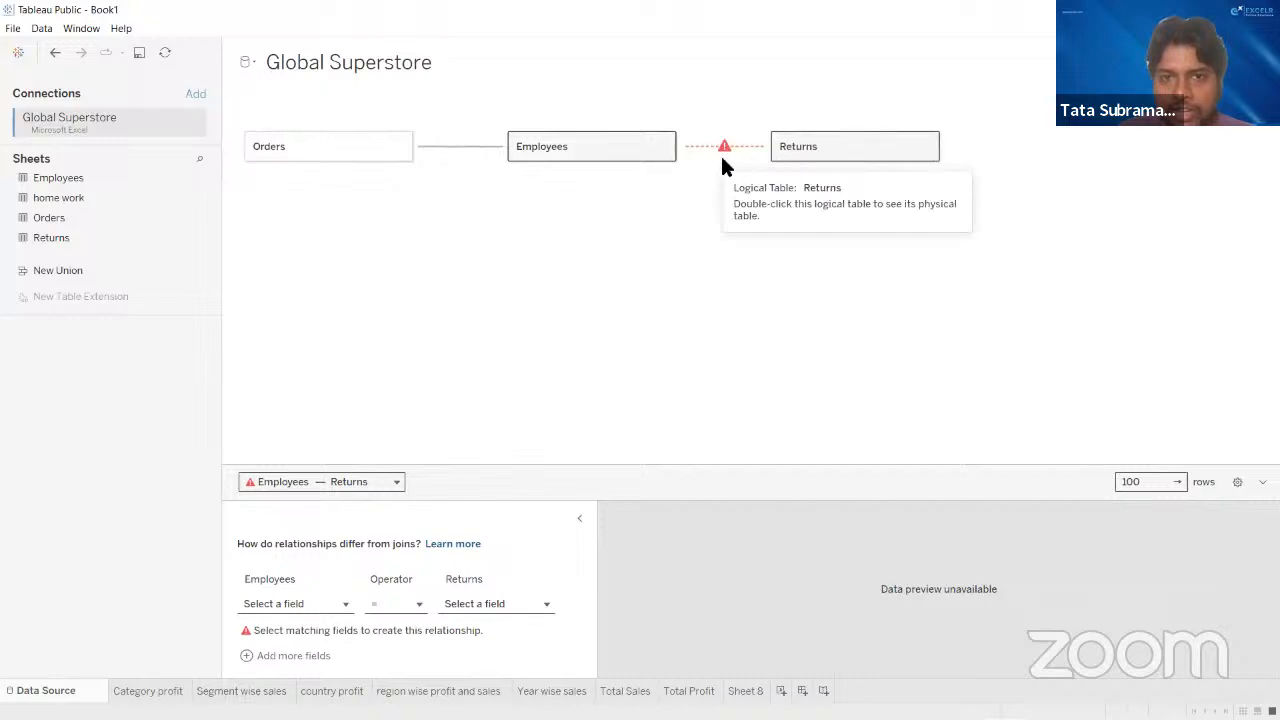
mouse_move(725, 140)
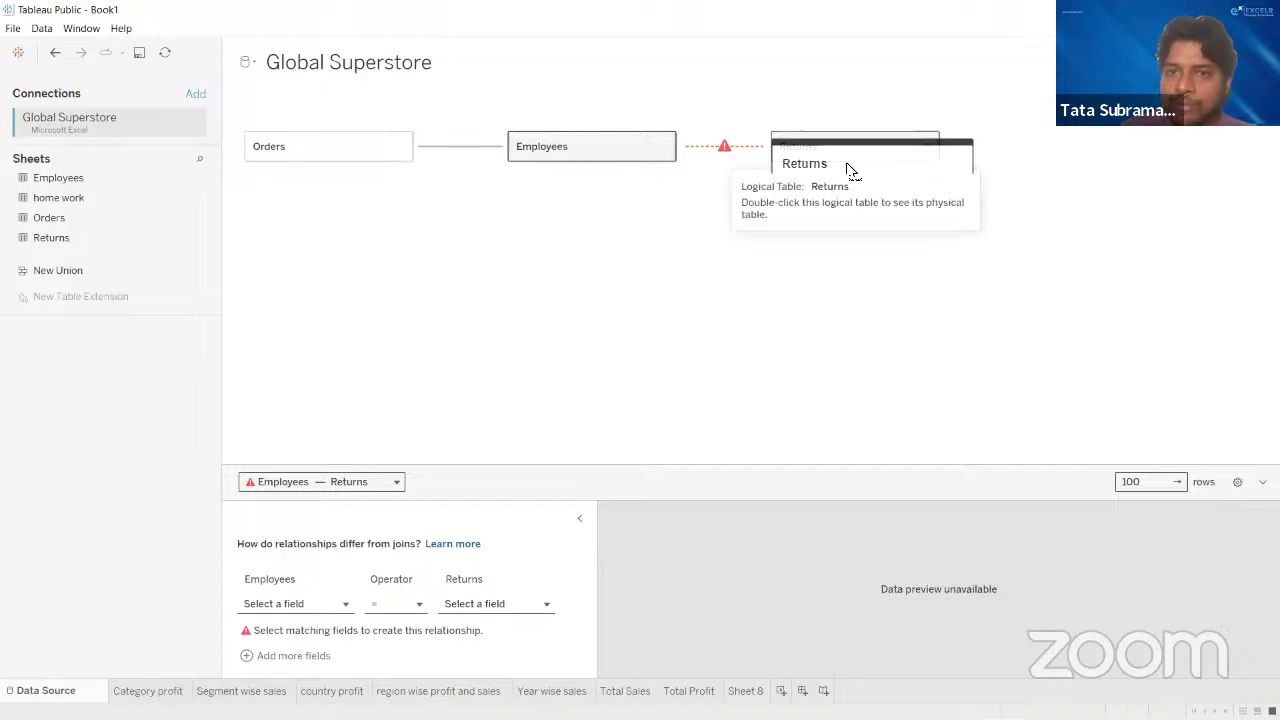
- Detach the Returns table from Employees and relate it directly to Orders again
drag(848, 170, 560, 225)
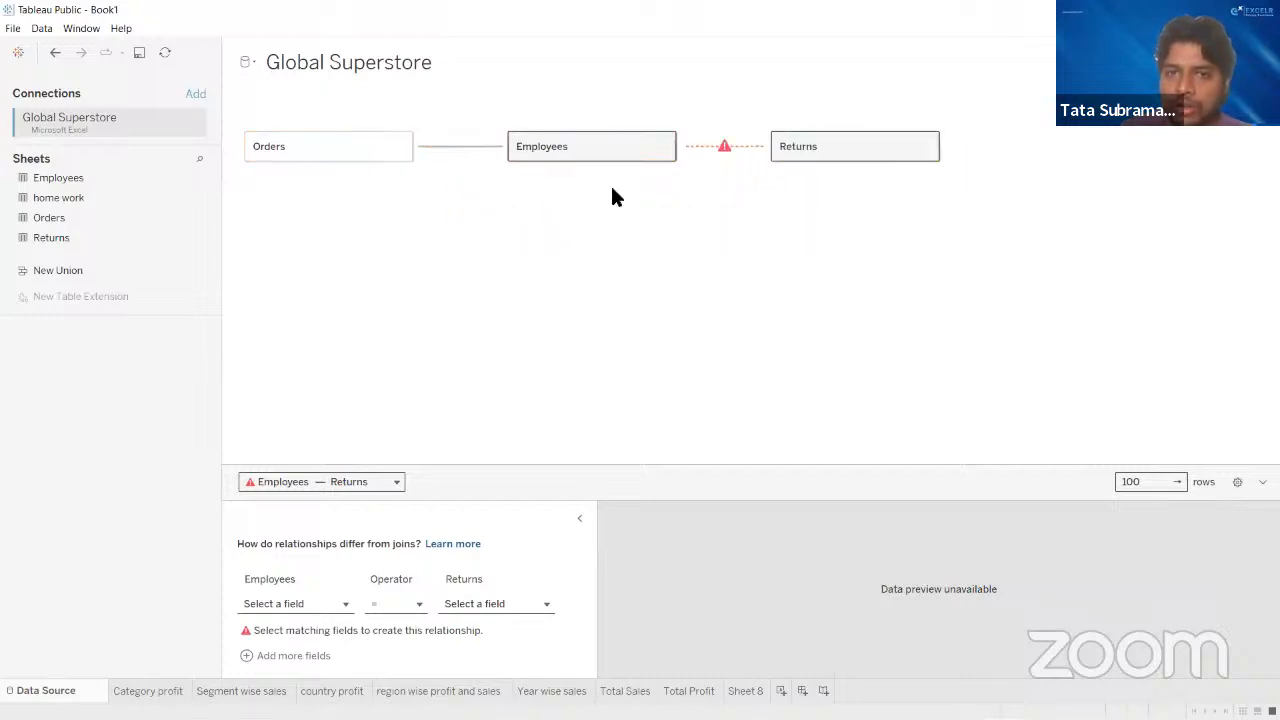
drag(838, 150, 602, 243)
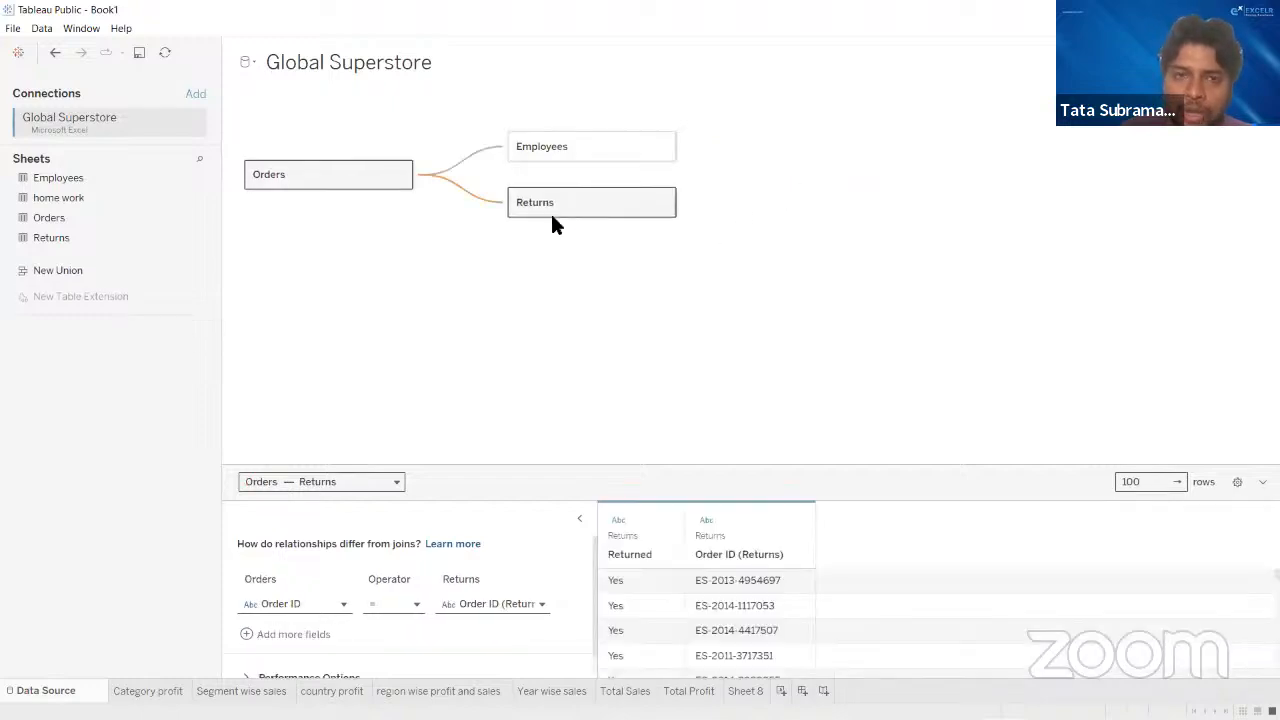
drag(560, 205, 540, 262)
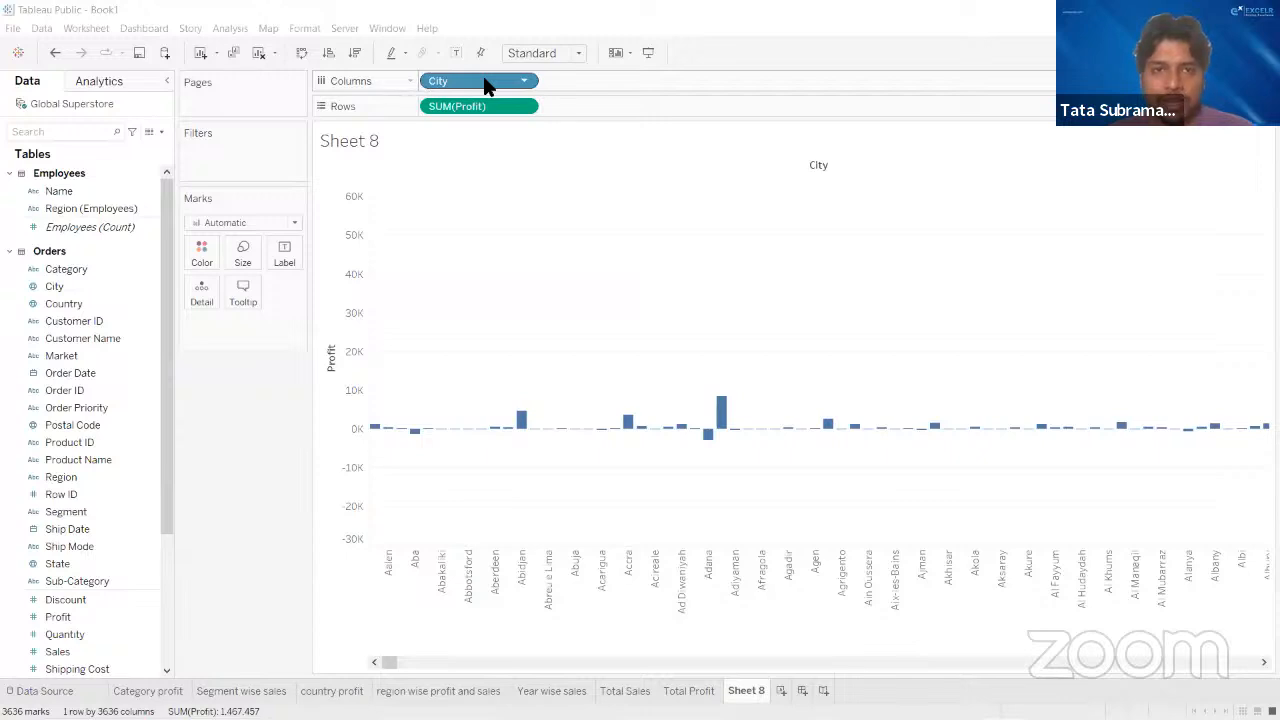
- Start a City filter on Sheet 8 and look through its General, Wildcard, Condition and Top settings
drag(484, 84, 246, 157)
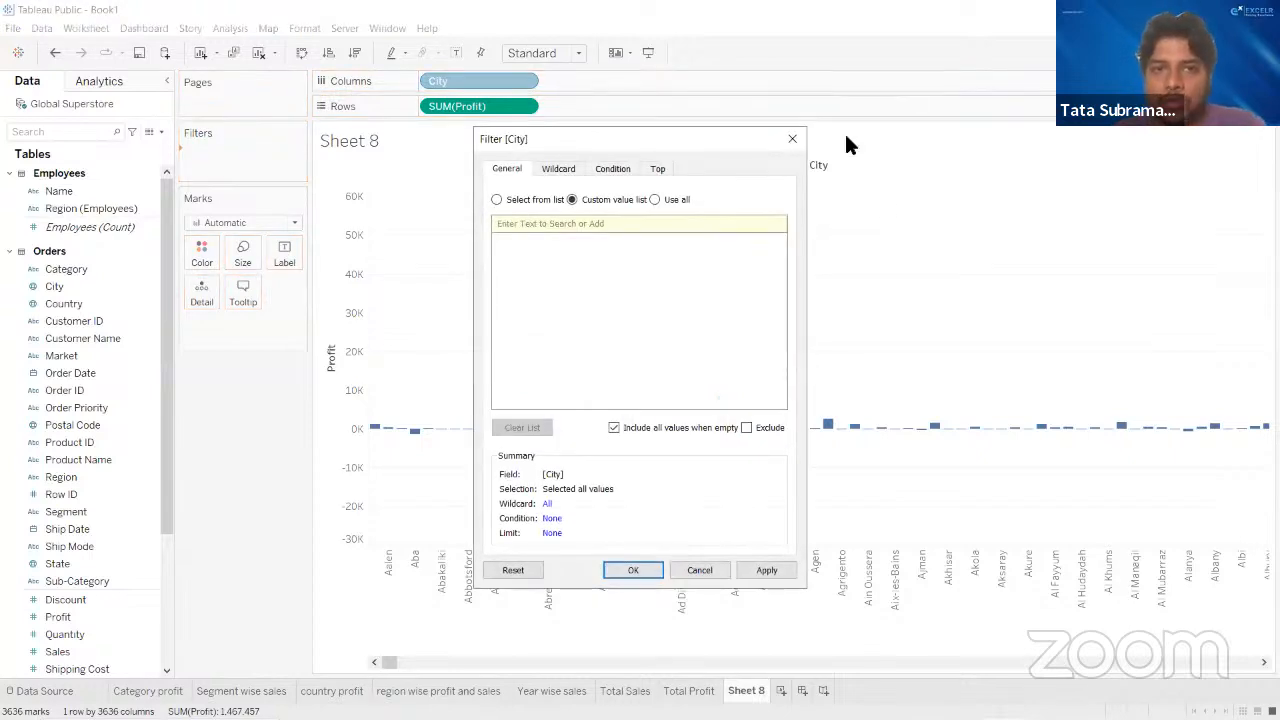
drag(570, 139, 782, 142)
click(772, 170)
click(836, 172)
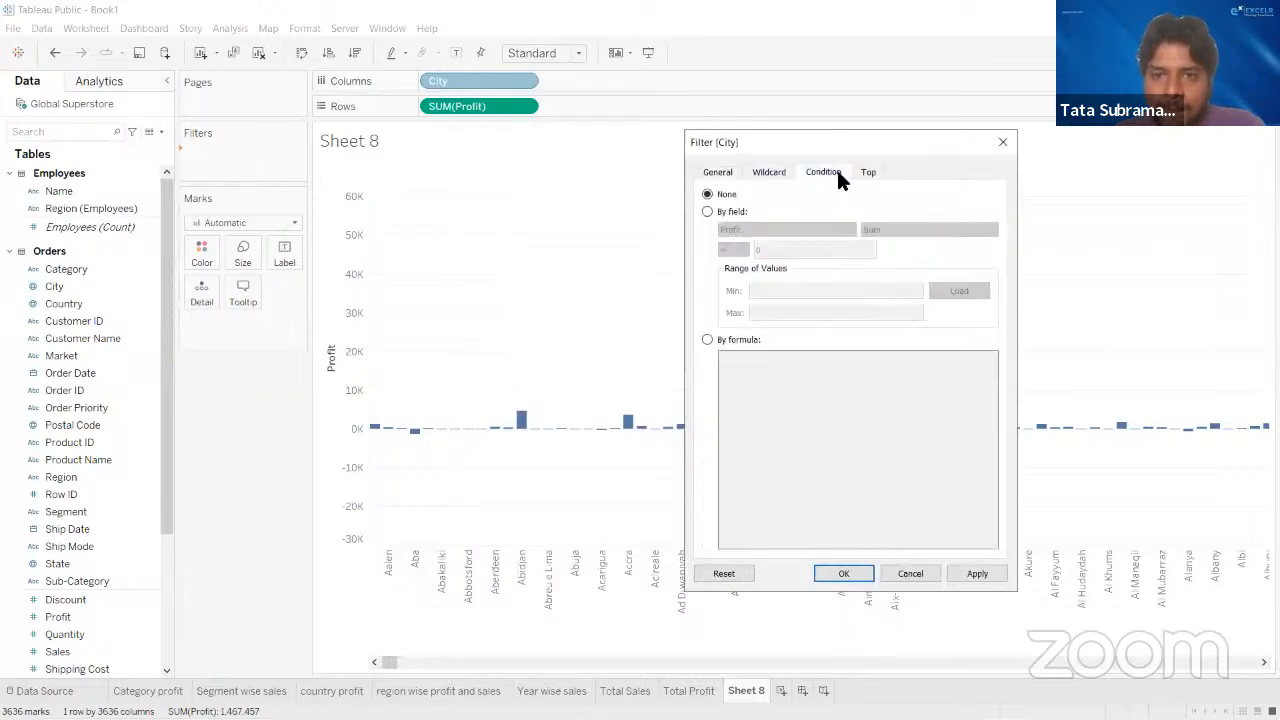
click(866, 172)
click(720, 172)
click(770, 172)
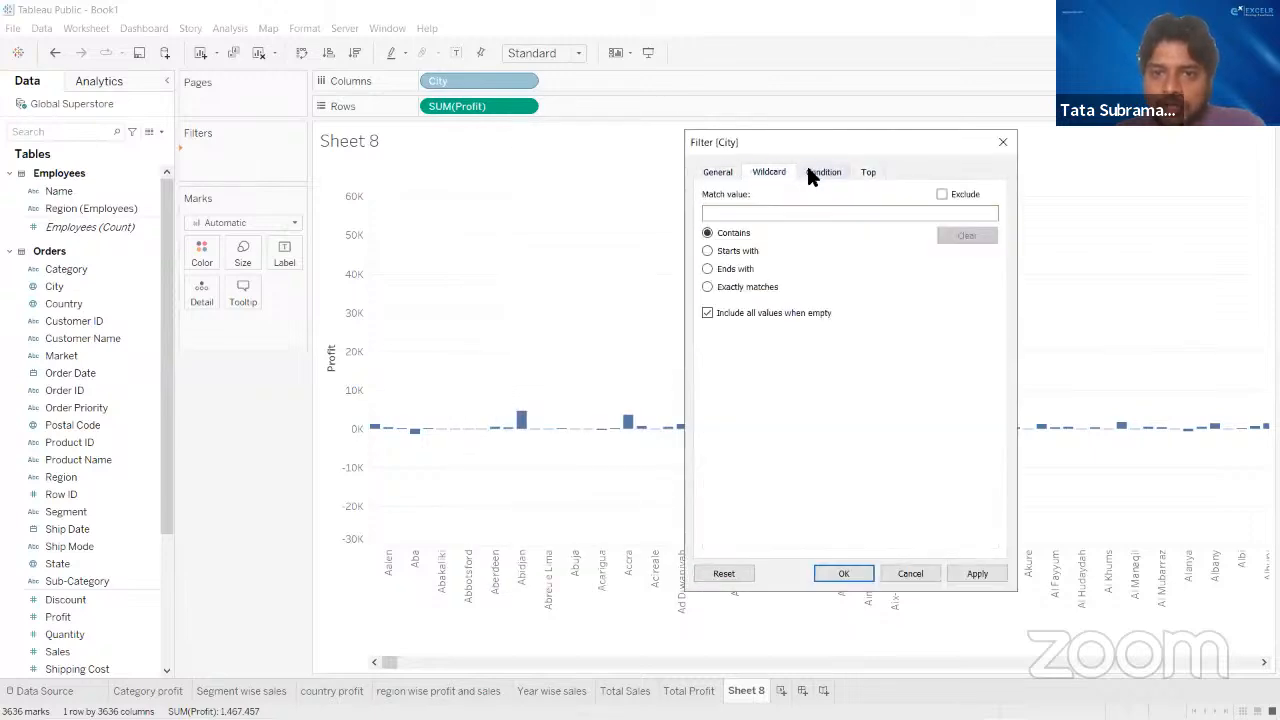
click(815, 173)
click(866, 172)
click(728, 172)
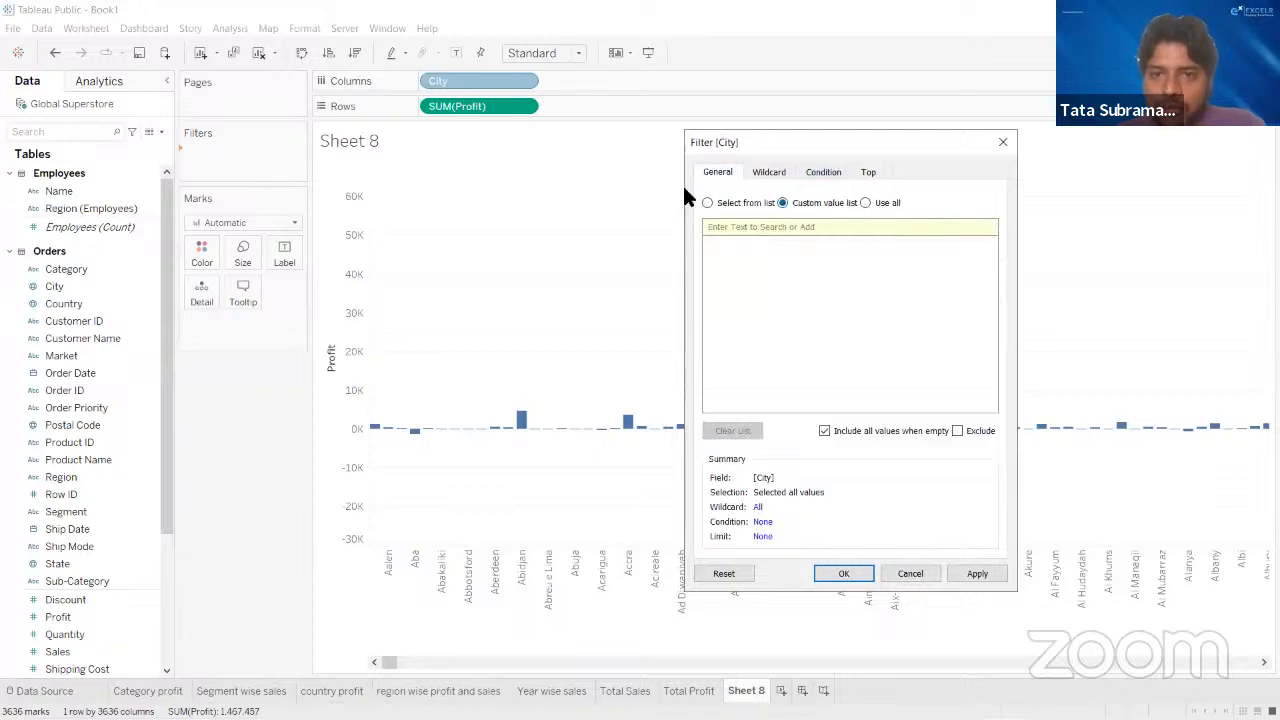
- Compare the City filter's select-from-list, custom value list and use-all modes, and review its wildcard matching and condition options
click(708, 203)
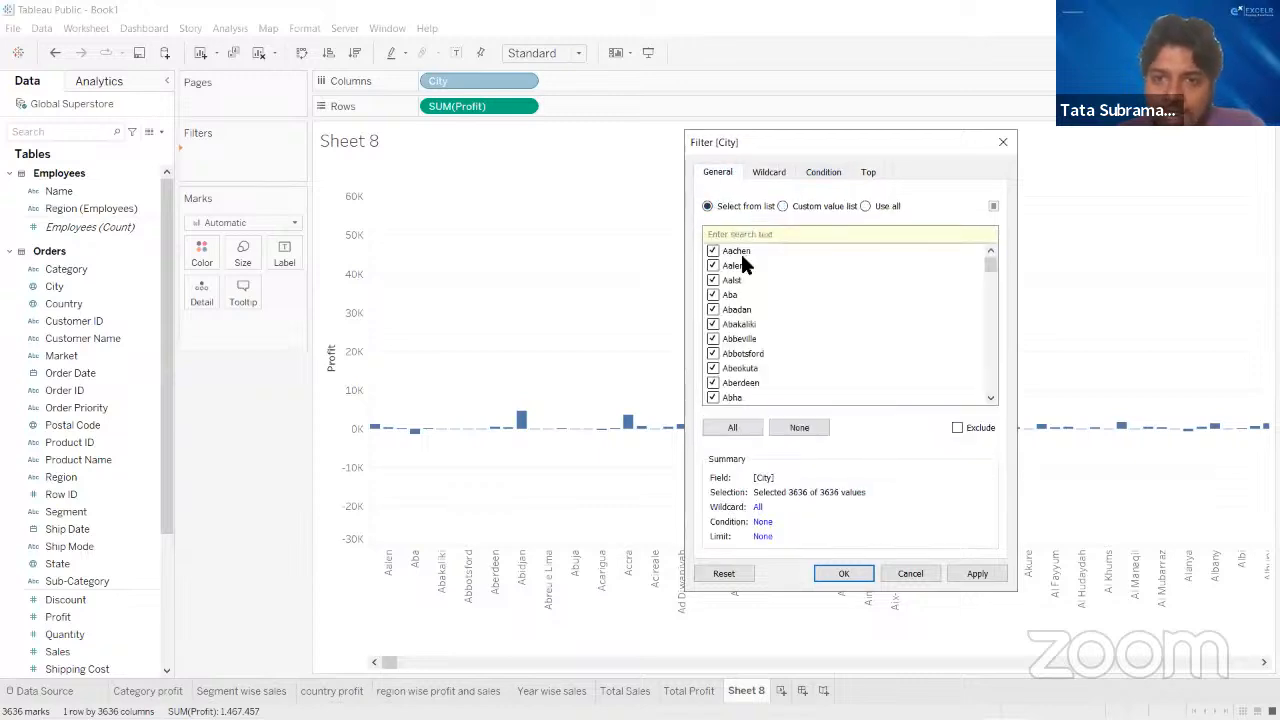
click(783, 206)
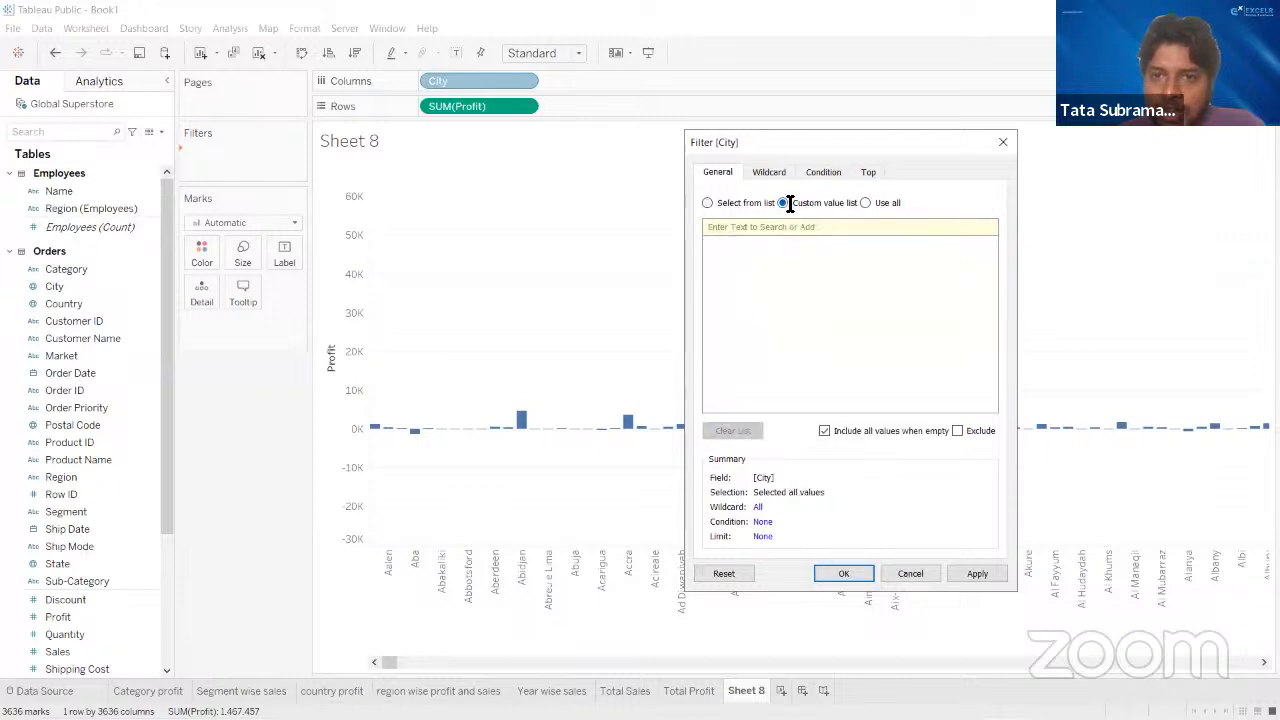
click(865, 202)
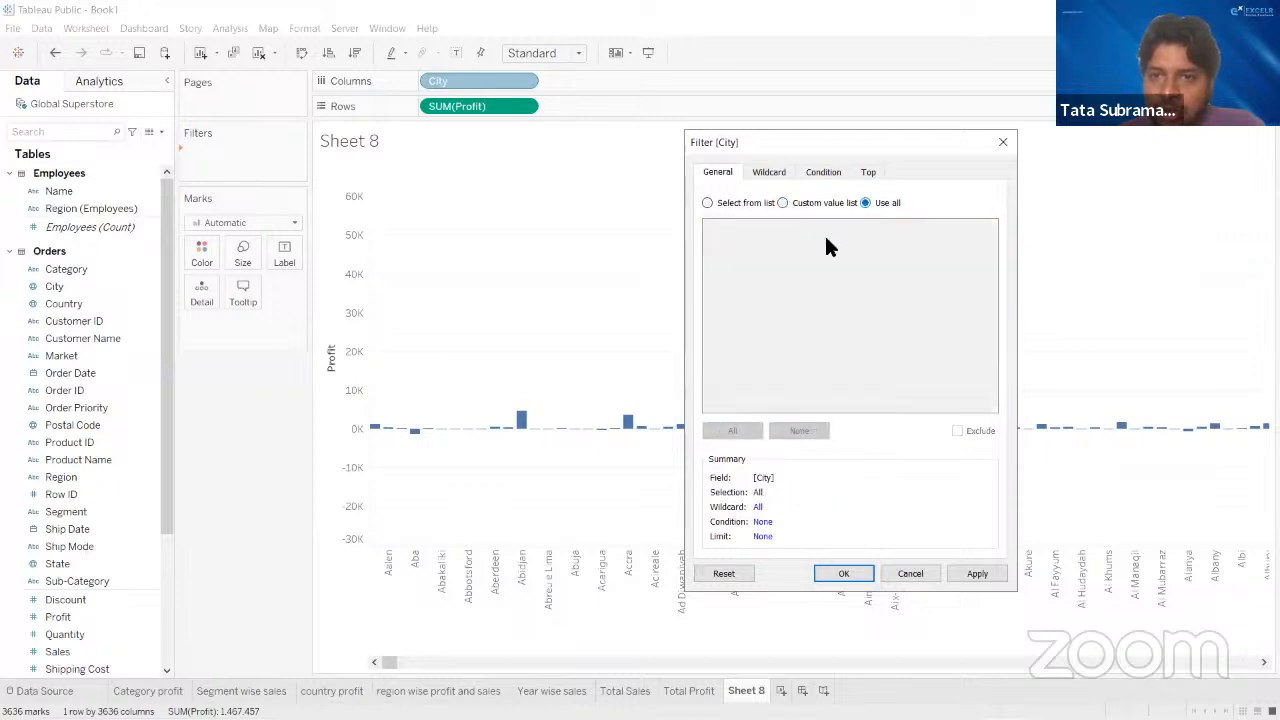
click(706, 203)
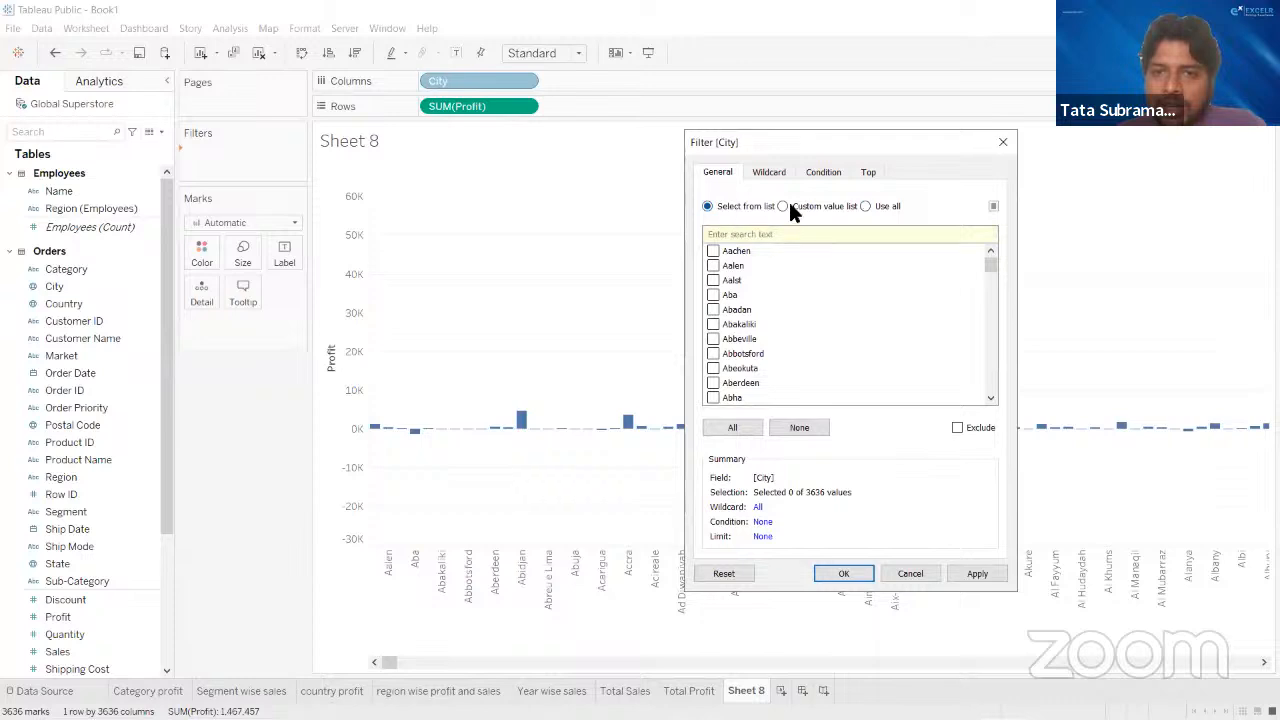
click(788, 206)
click(865, 203)
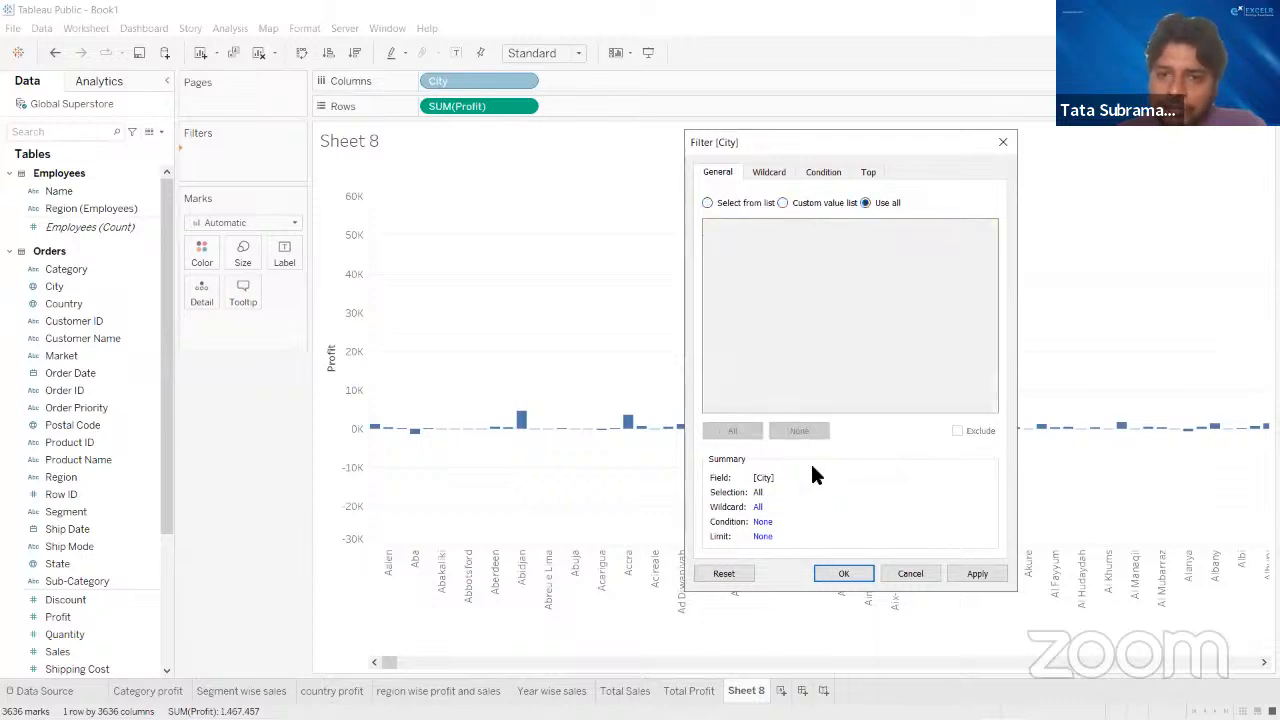
click(776, 172)
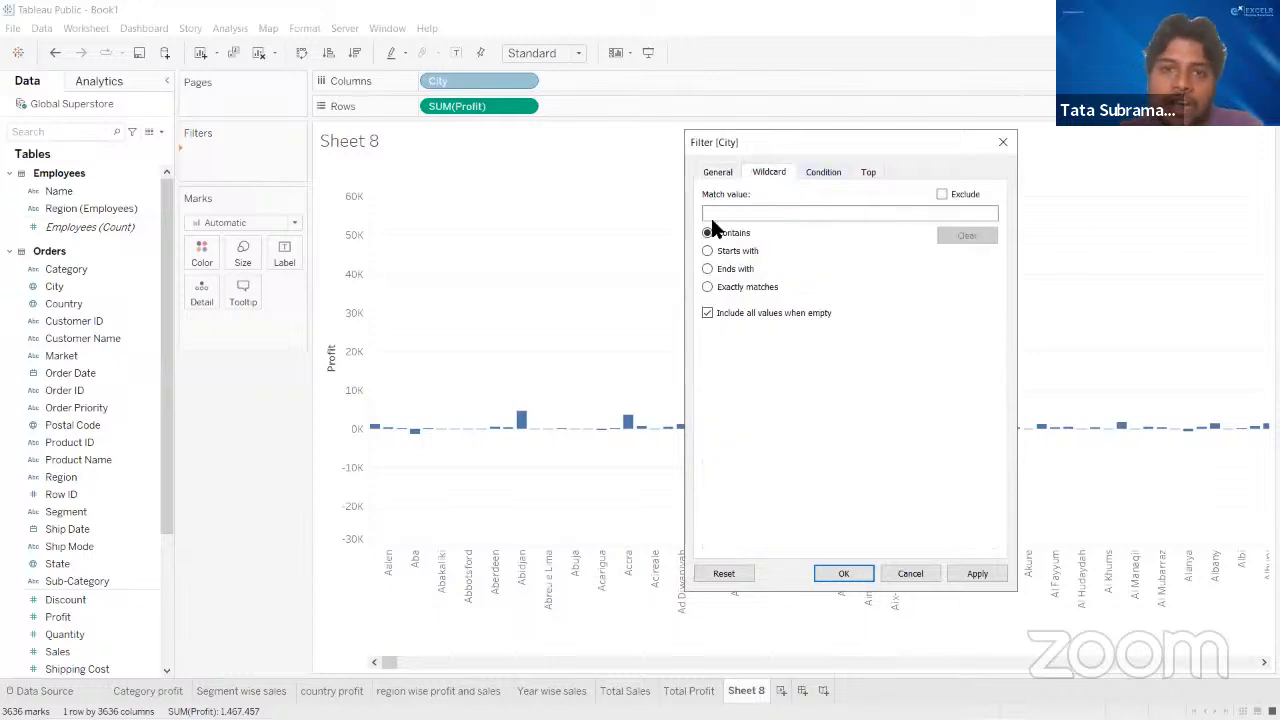
click(824, 170)
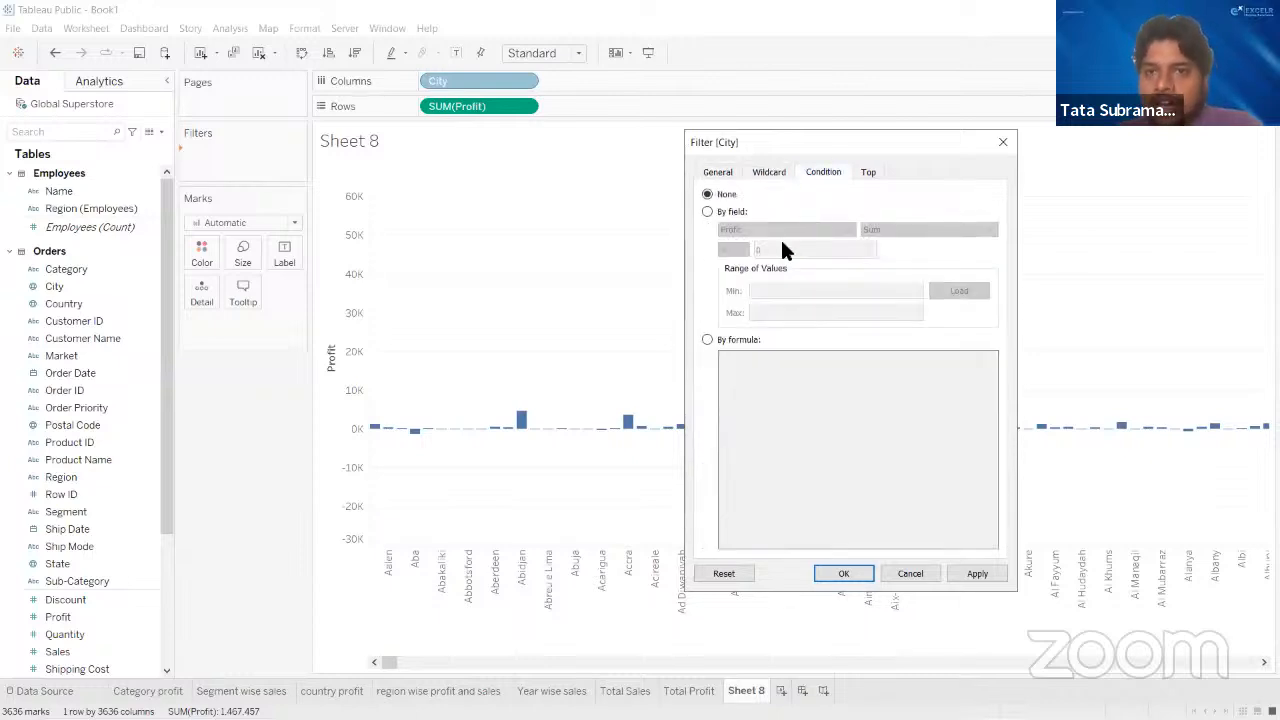
- Filter the chart to the top 15 cities by sum of Profit, and remove the City filter again
click(860, 174)
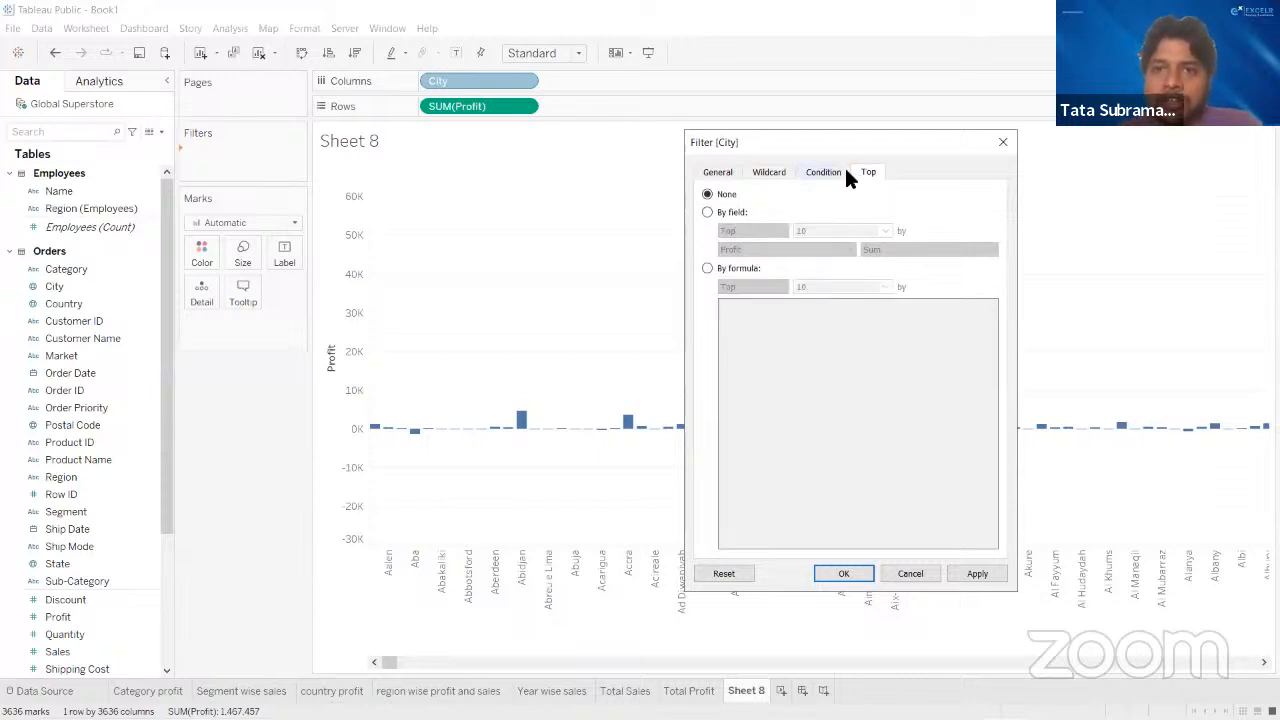
click(708, 211)
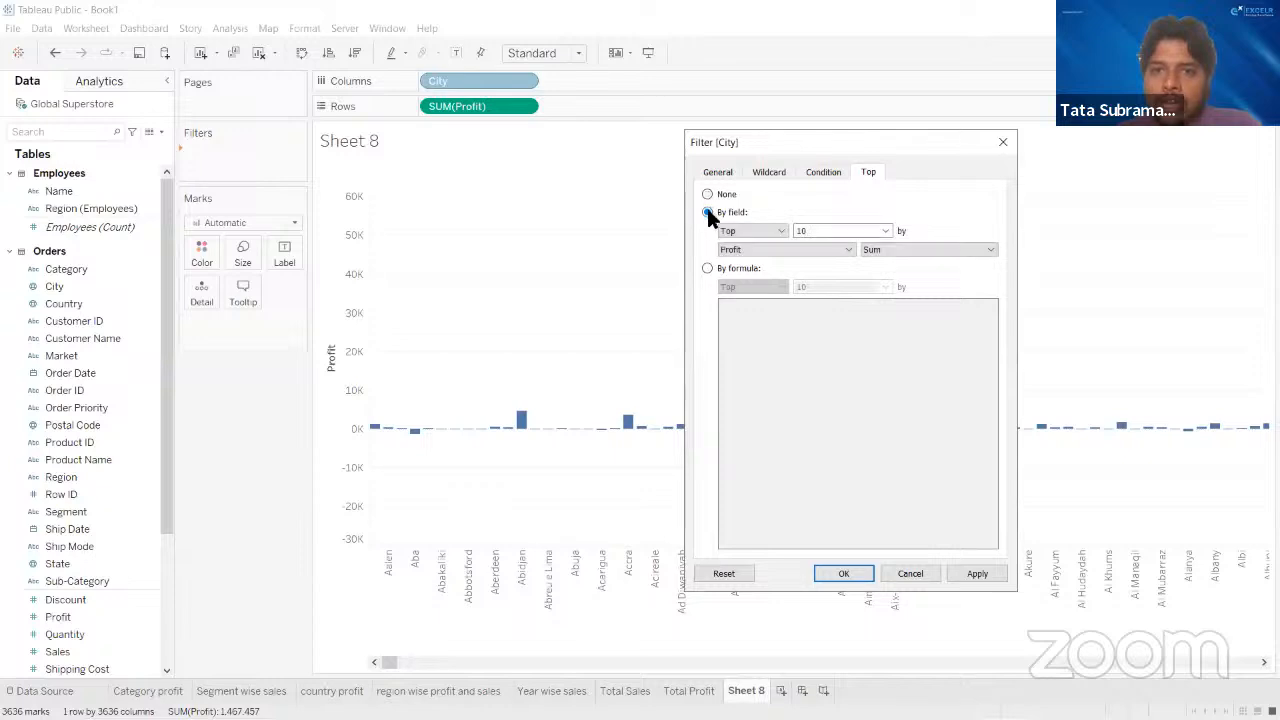
click(826, 232)
key(BackSpace)
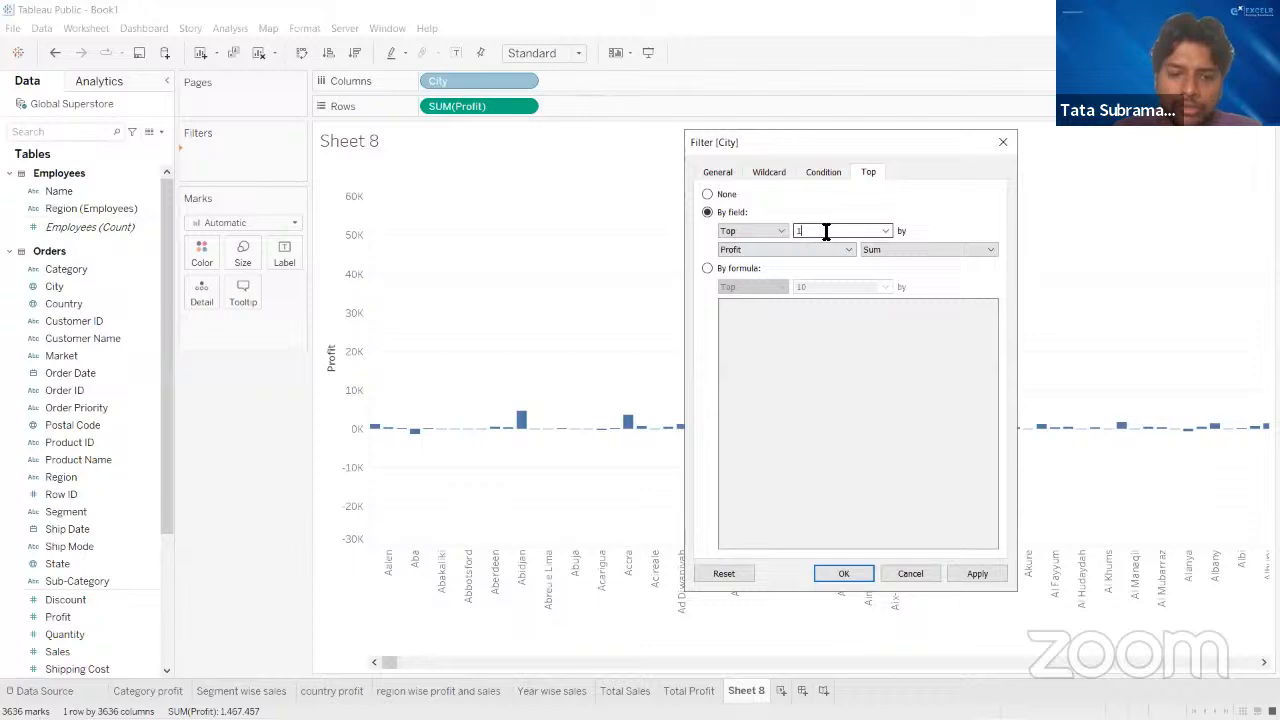
text(5)
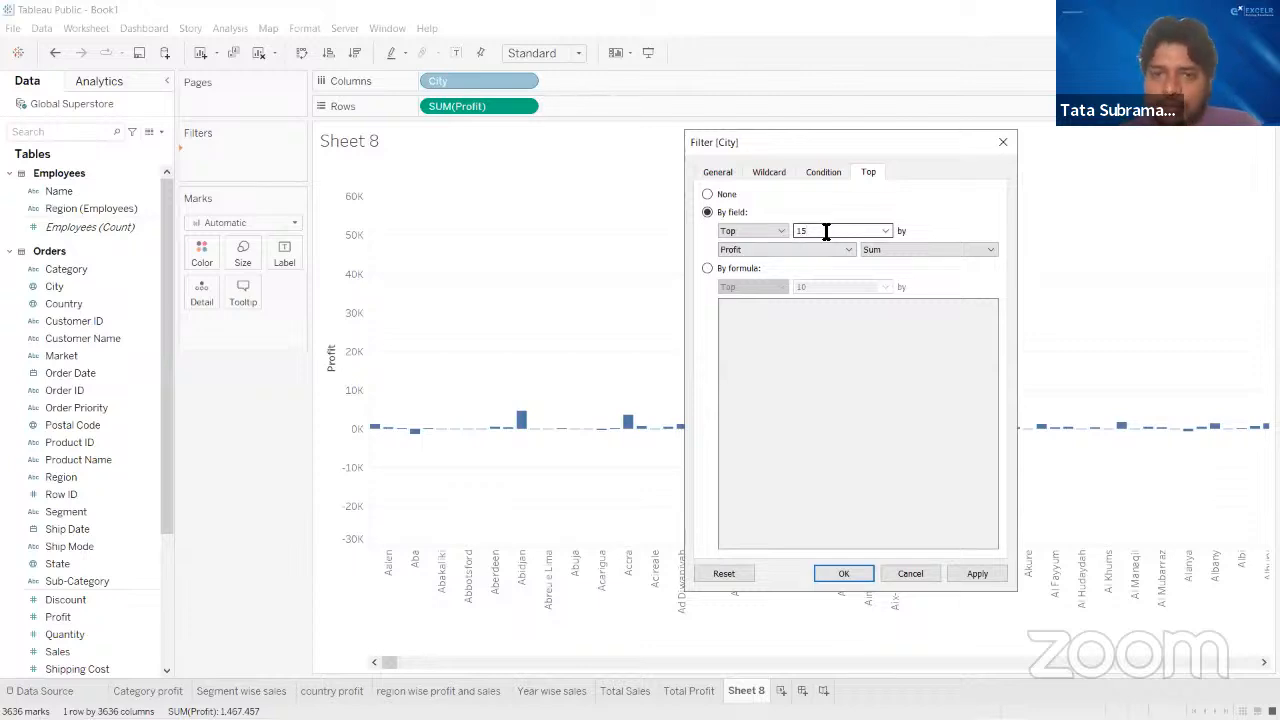
click(977, 568)
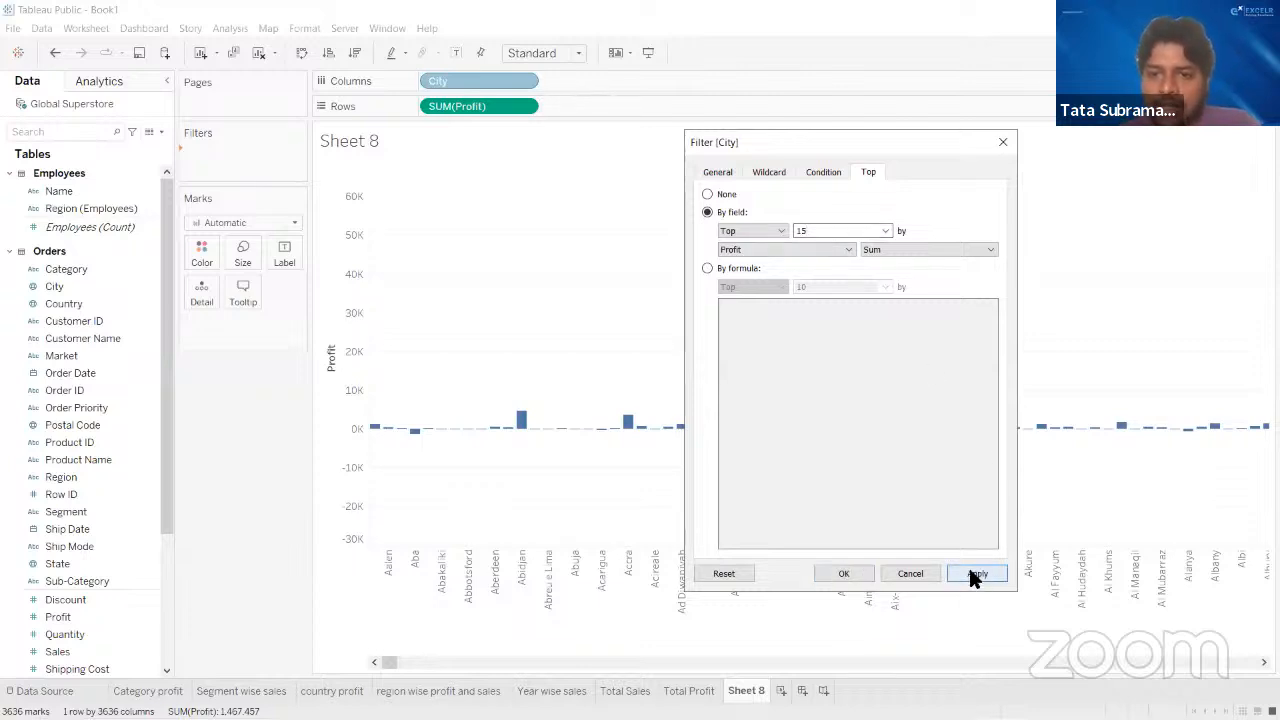
click(848, 575)
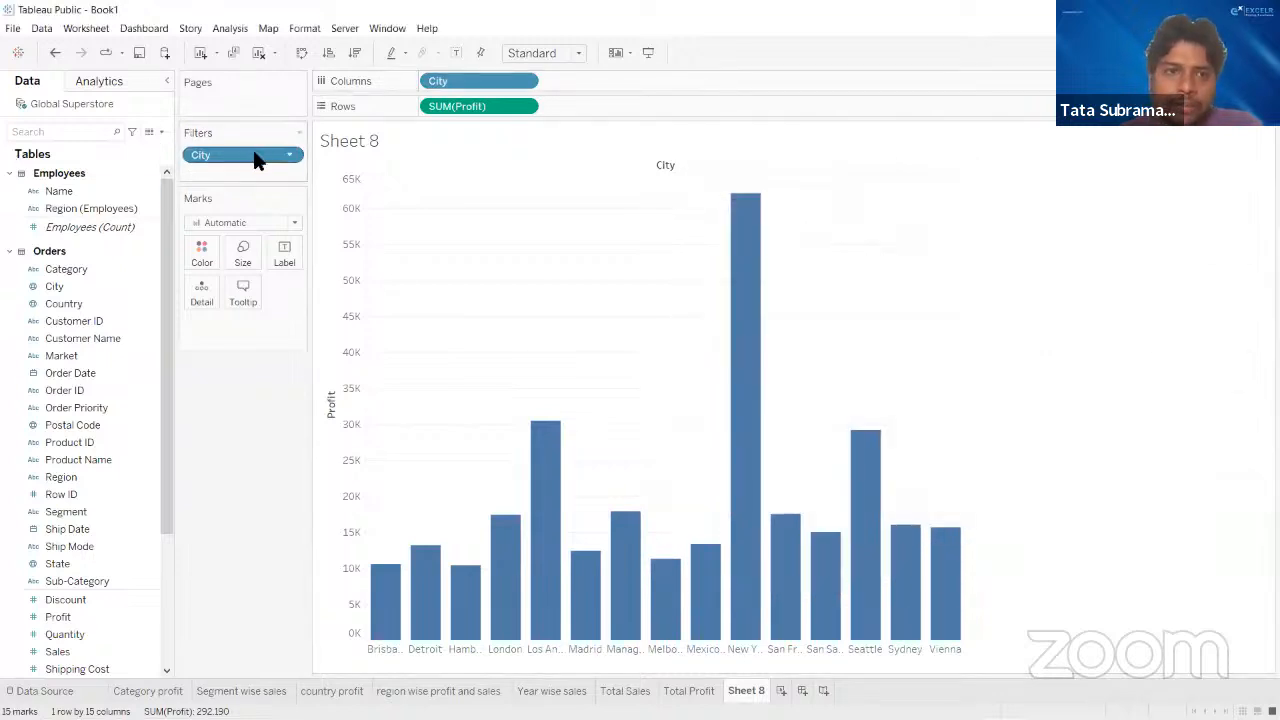
drag(254, 158, 240, 480)
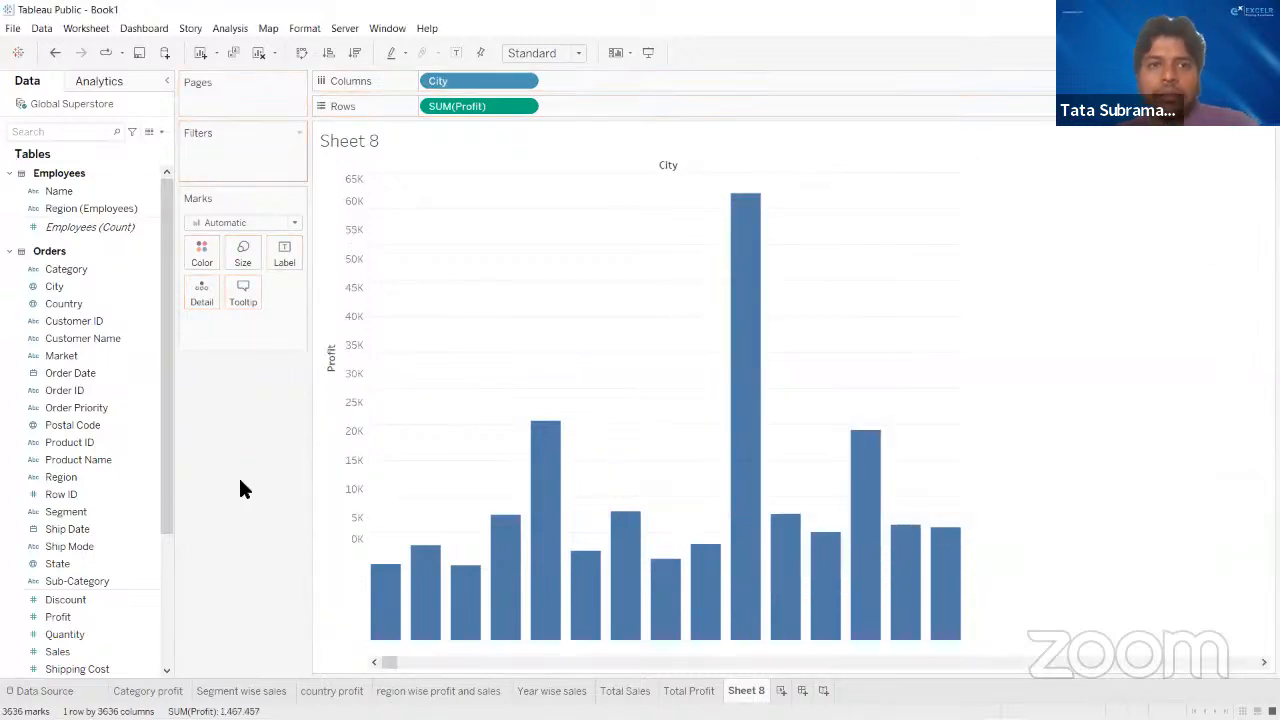
- Add a City filter that keeps the top 15 cities by sum of Profit
click(480, 78)
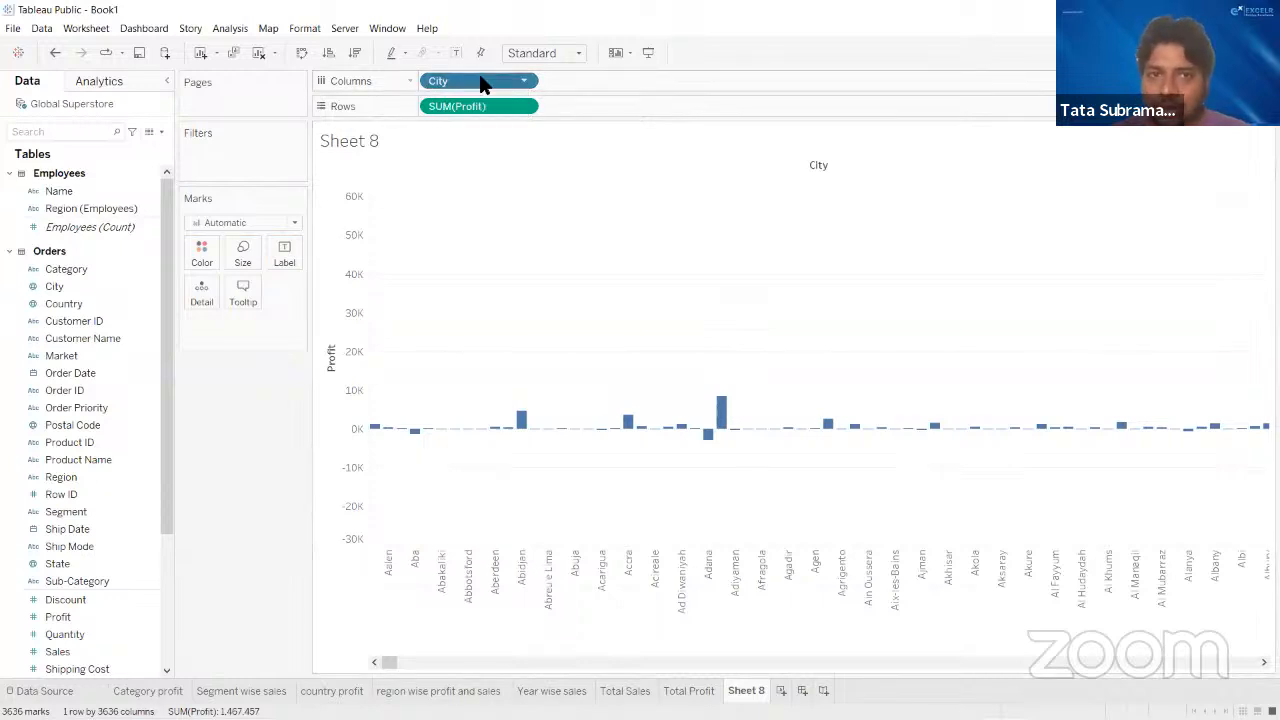
drag(490, 88, 237, 155)
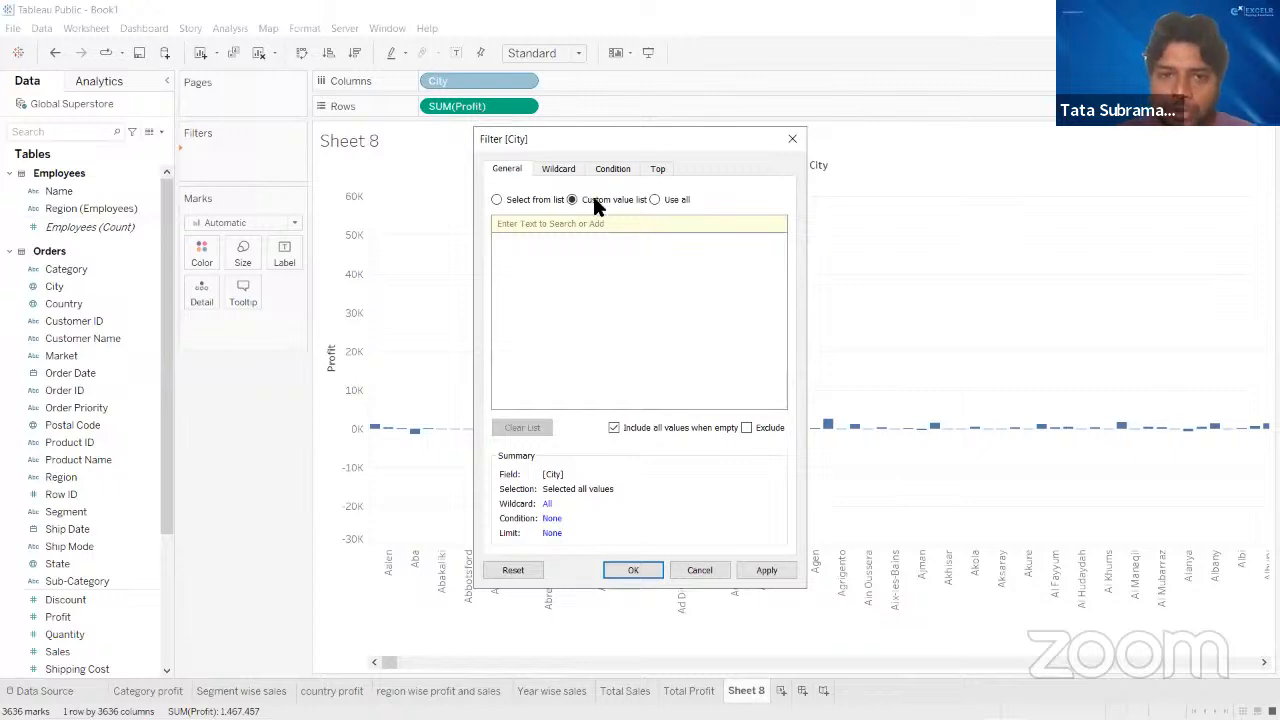
click(657, 171)
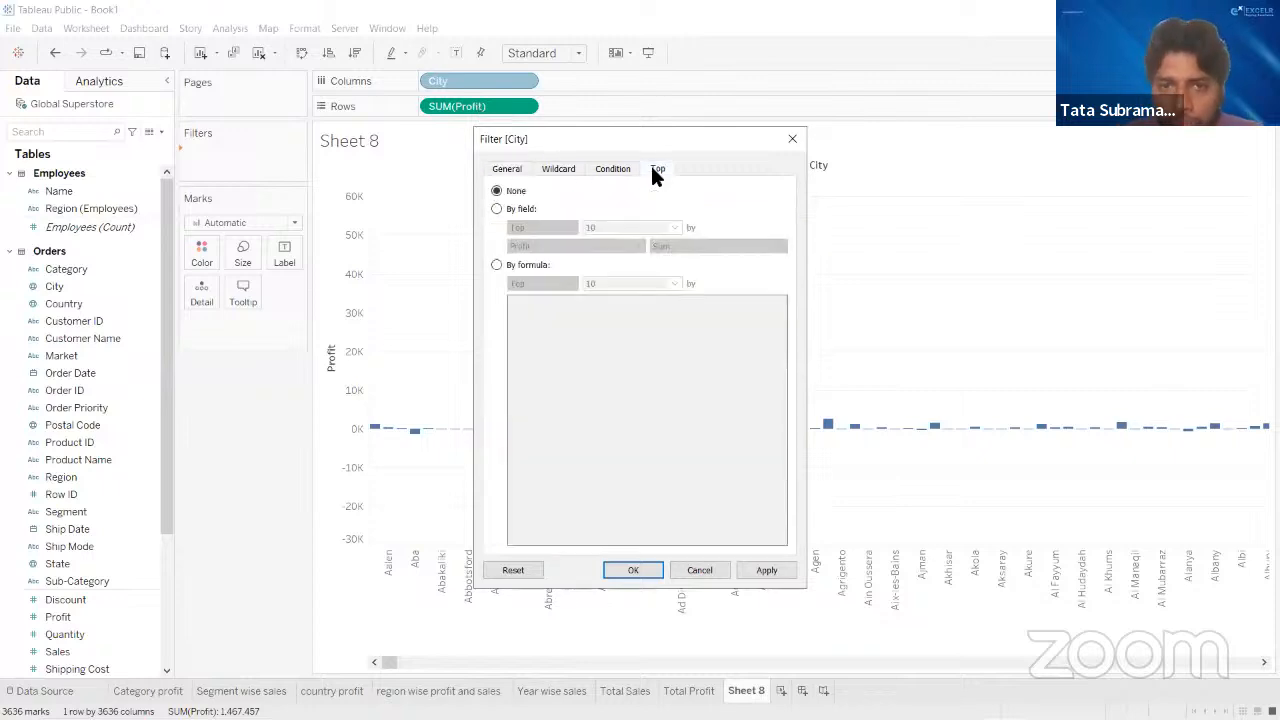
click(498, 209)
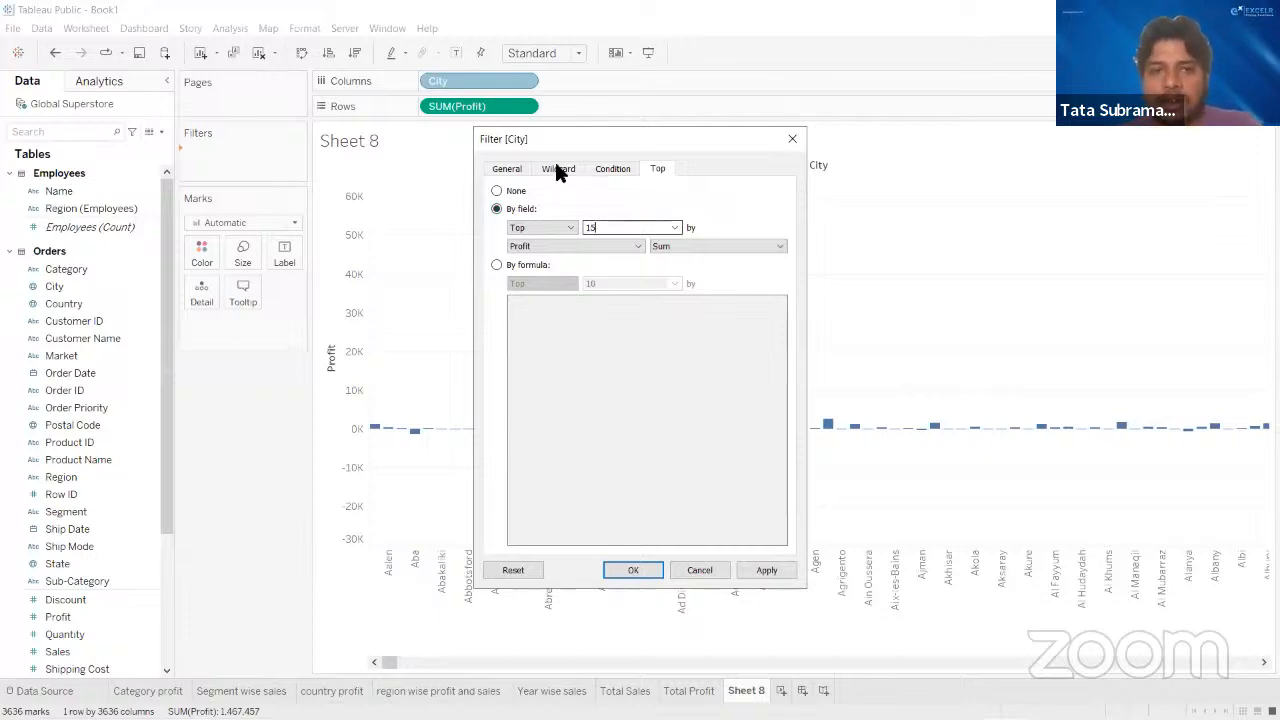
click(767, 570)
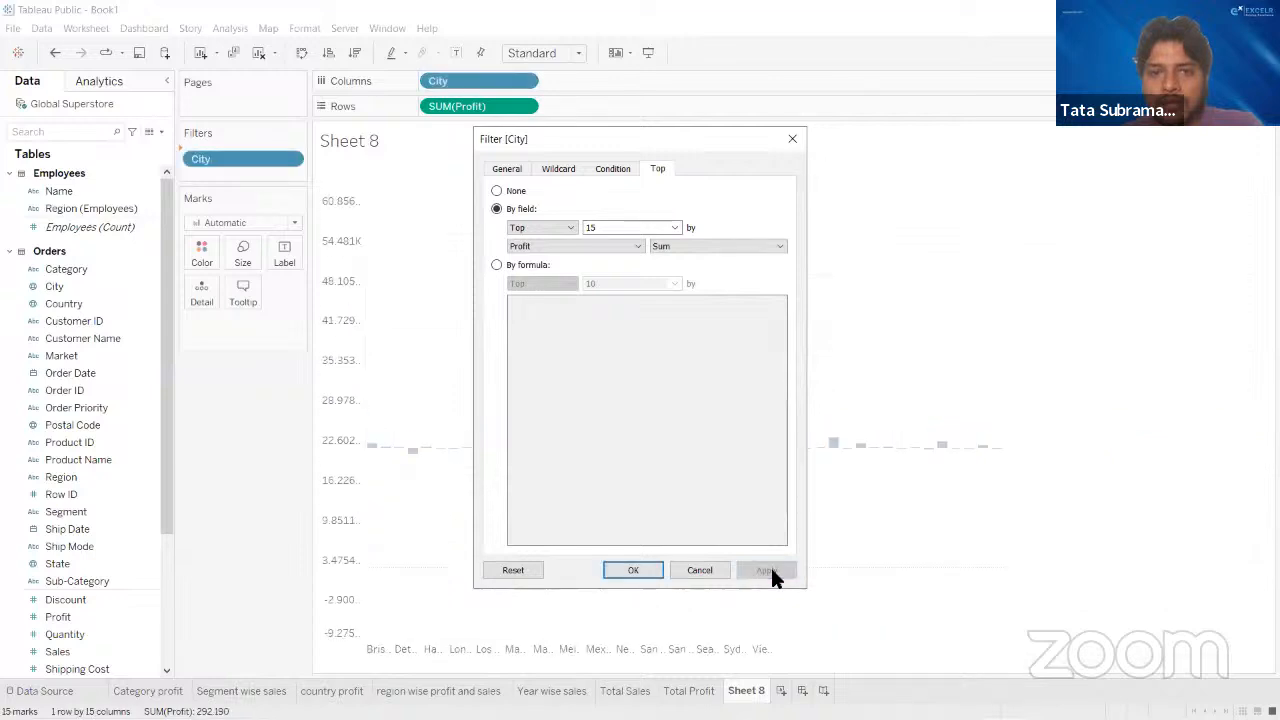
click(628, 570)
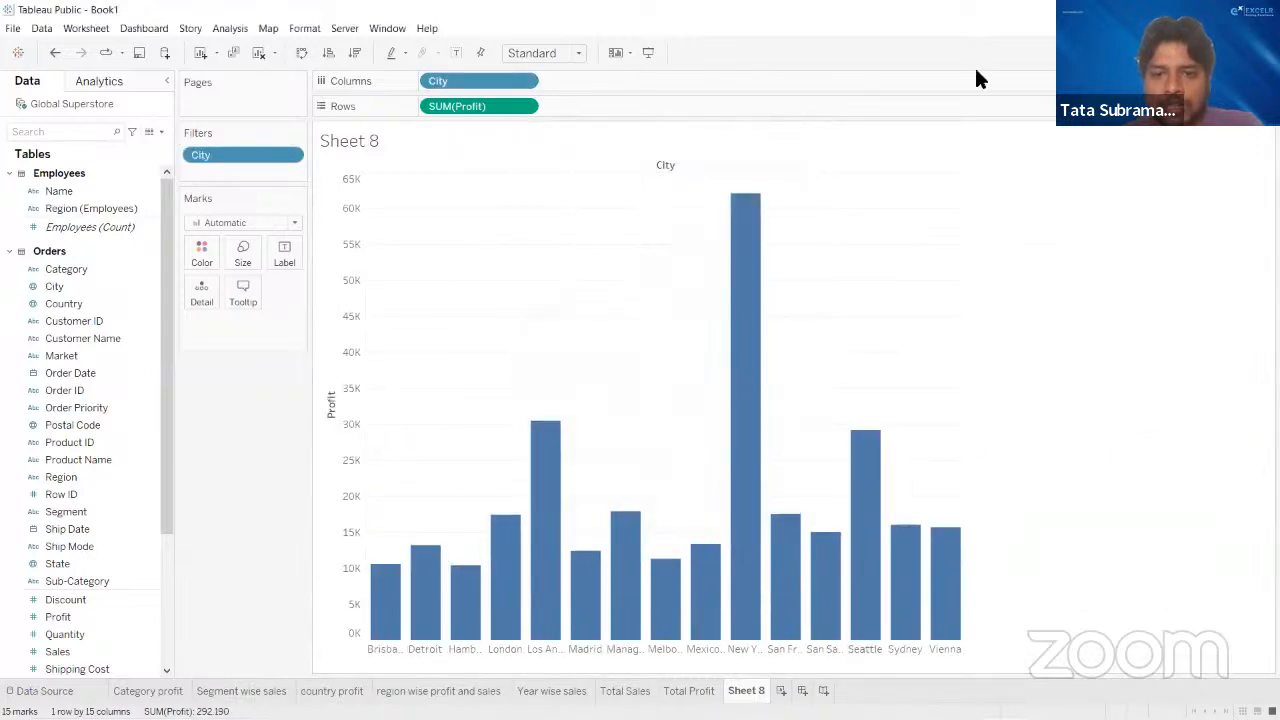
- Swap the chart's rows and columns and sort the cities by profit in descending order
mouse_move(884, 548)
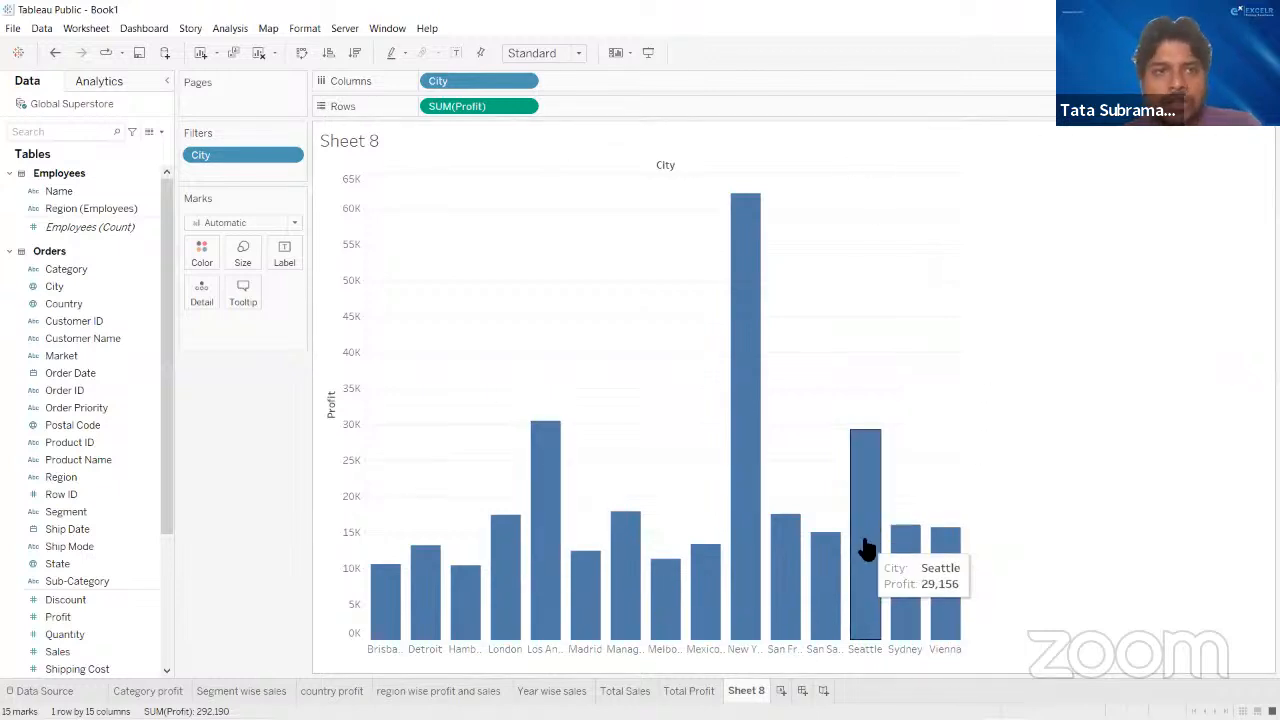
click(299, 51)
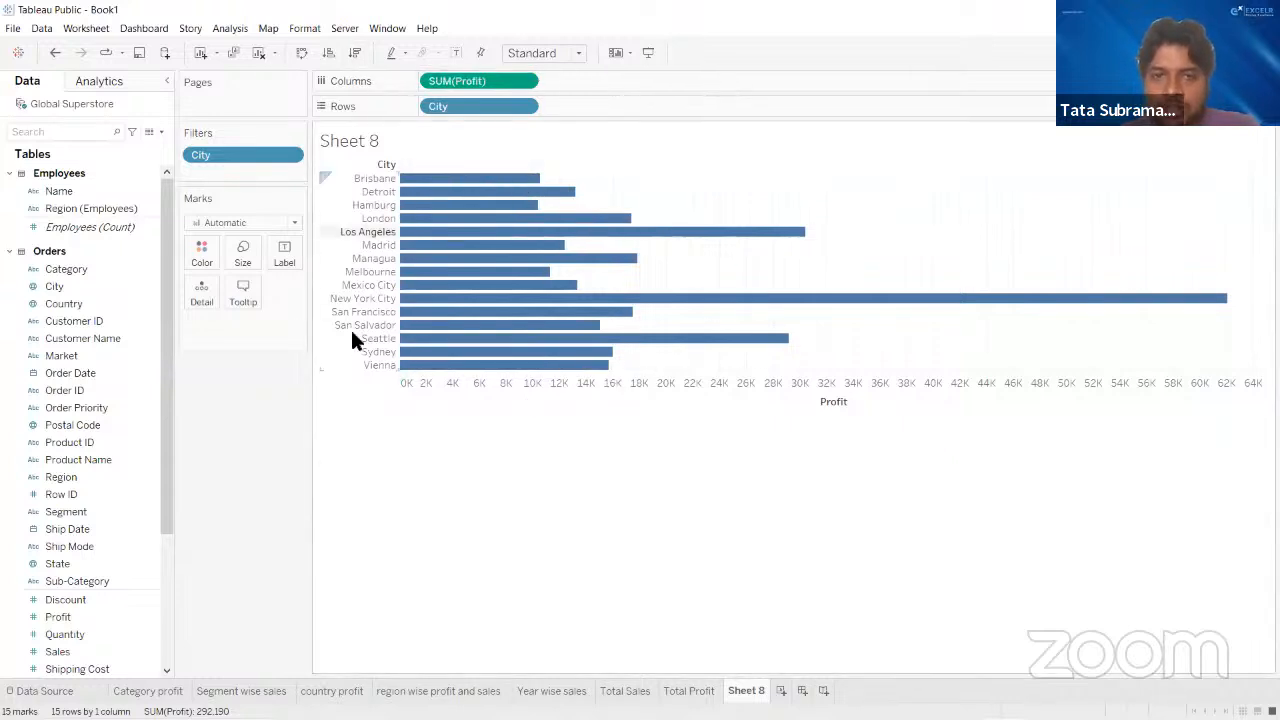
click(355, 53)
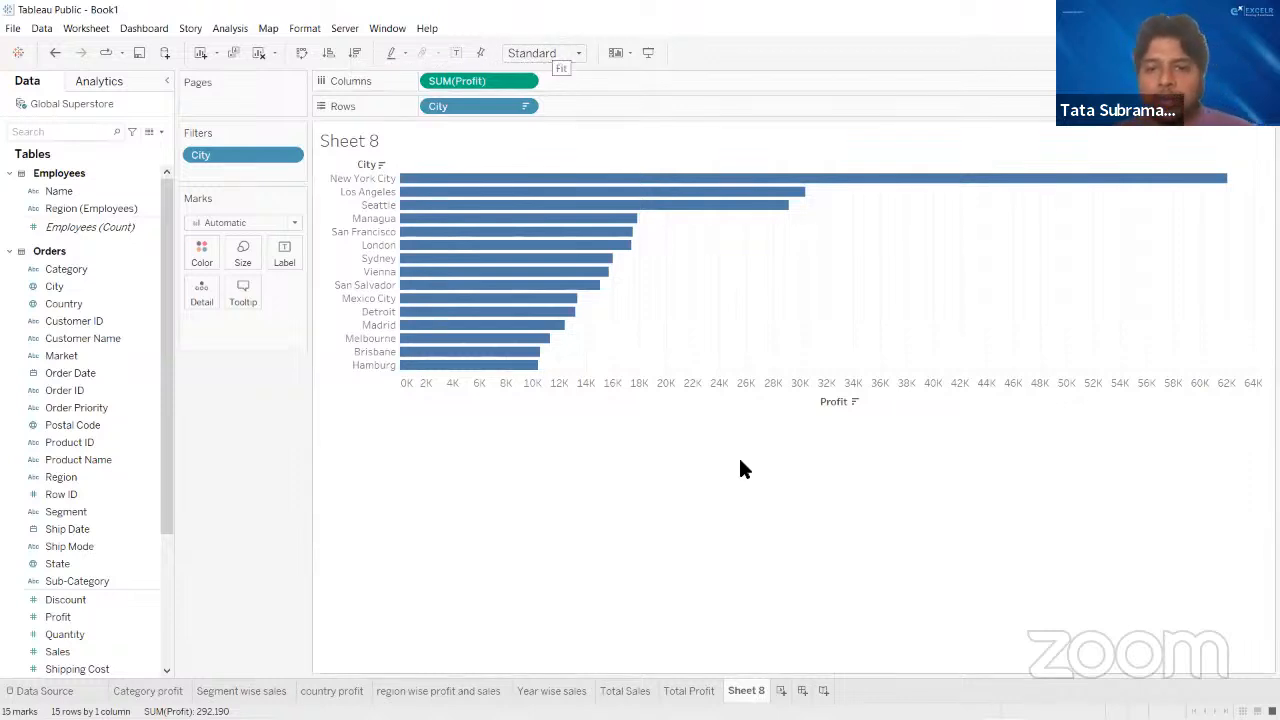
- Rename Sheet 8 as "top 15 cities by profit"
double_click(750, 689)
text(t)
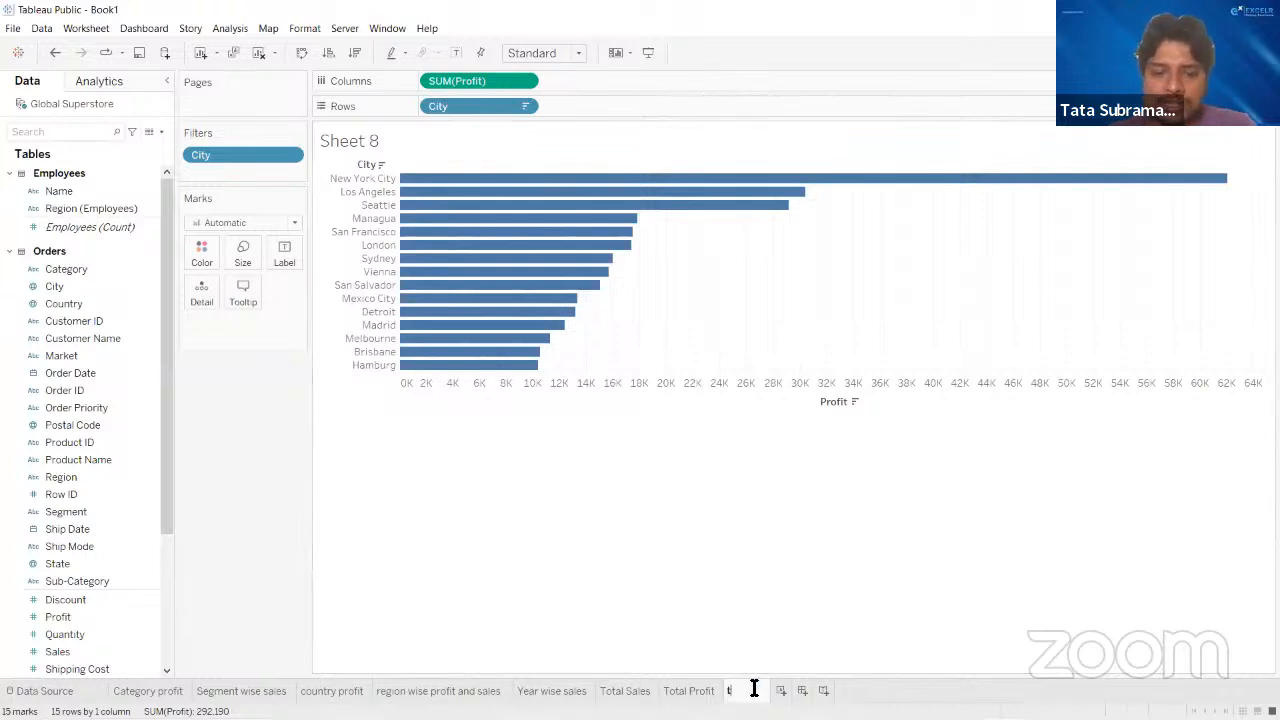
text(op 15 c)
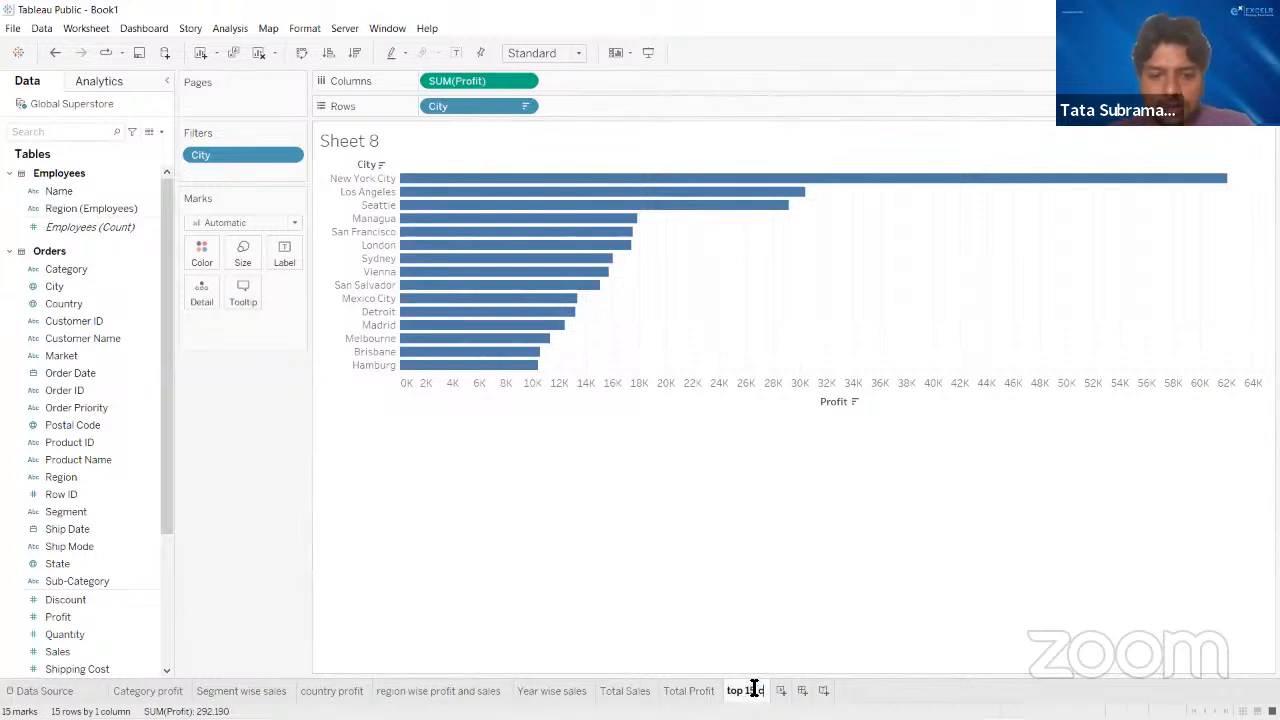
text(itie)
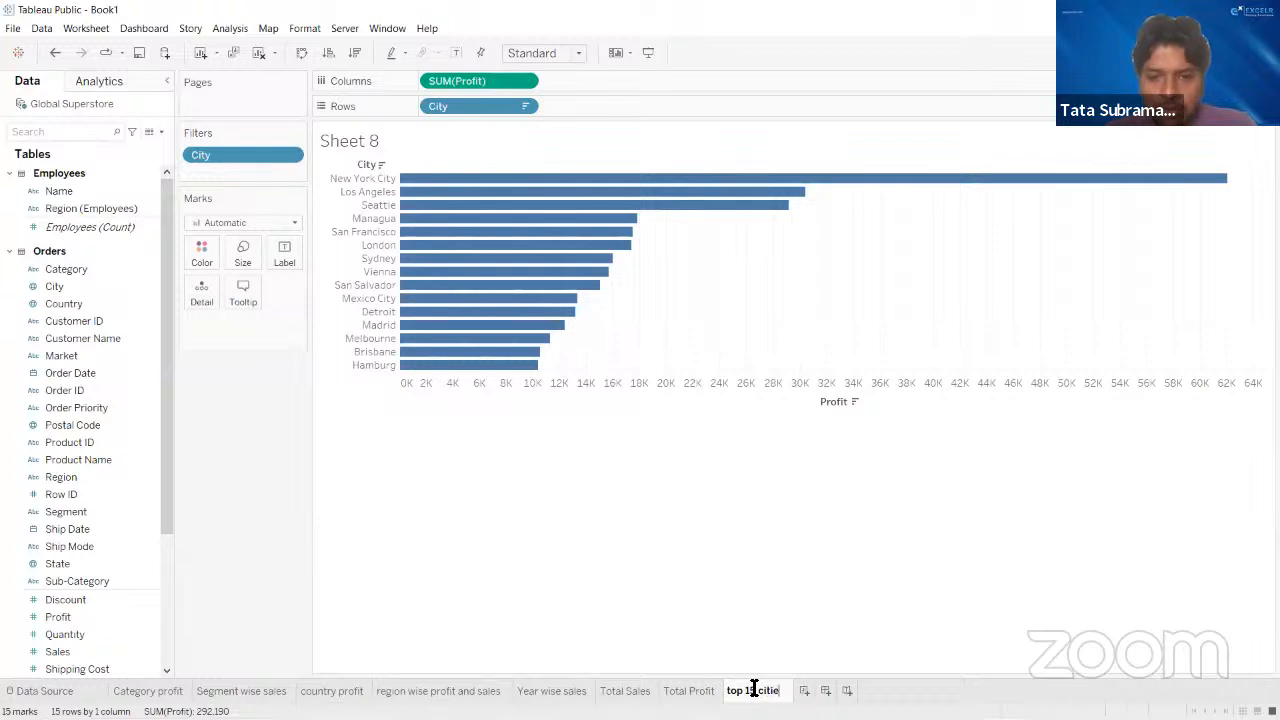
text(s by)
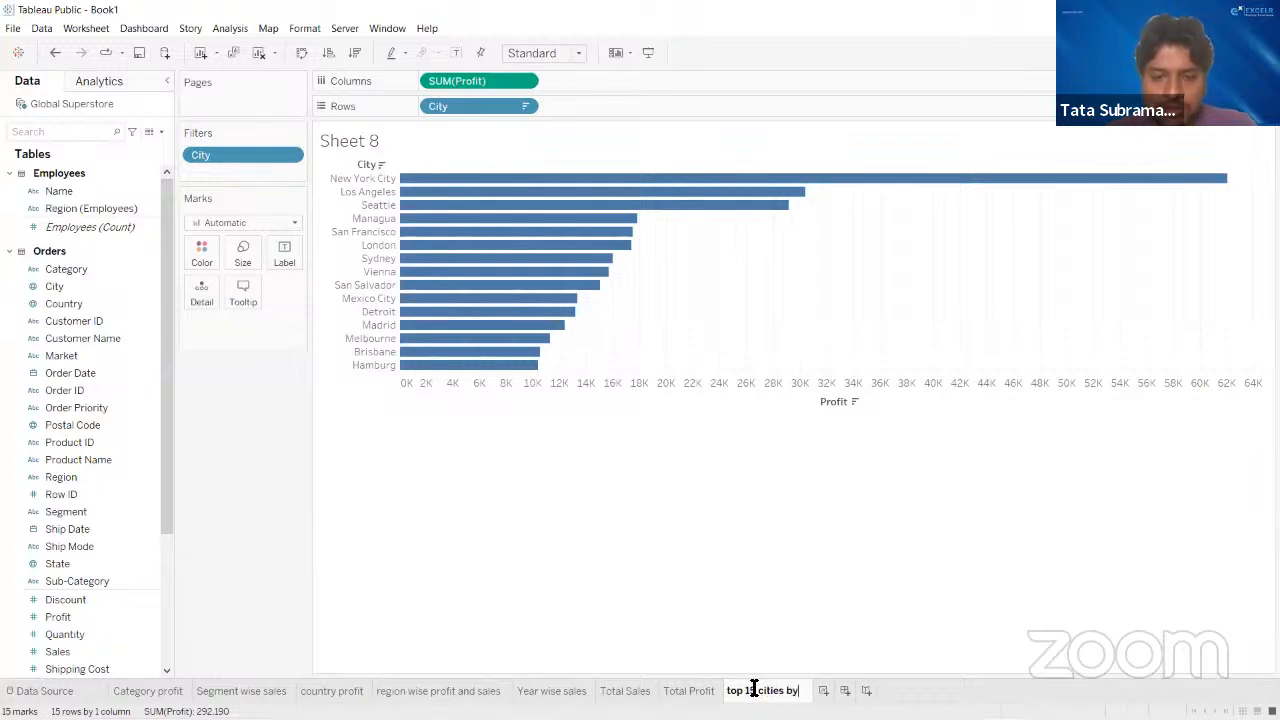
text( profit)
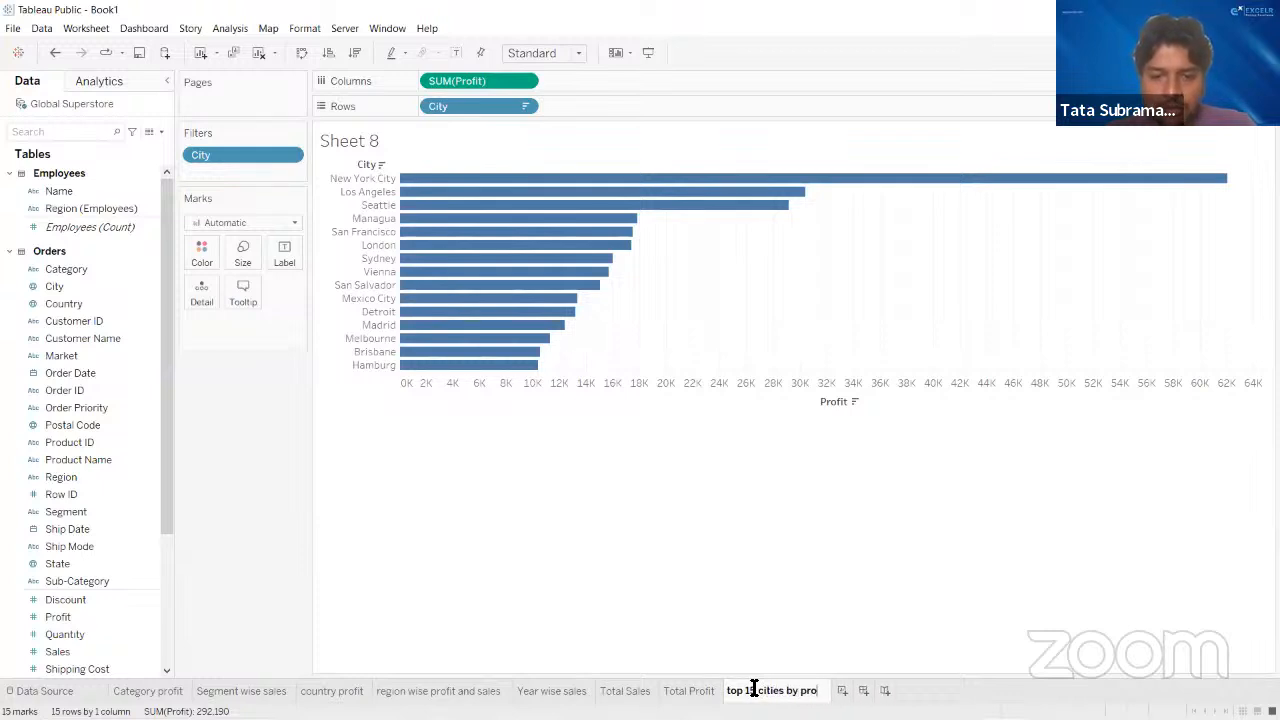
click(630, 607)
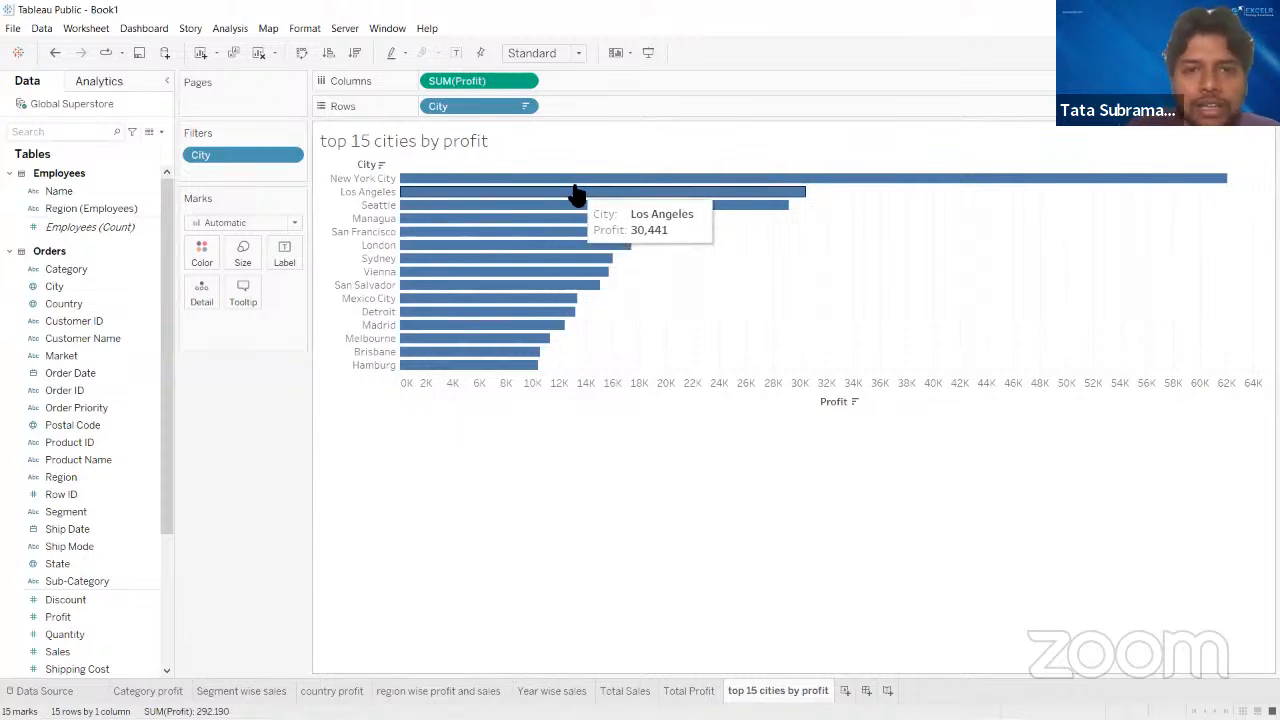
- Color the city bars by sum of Profit and show the mark labels on them
mouse_move(575, 183)
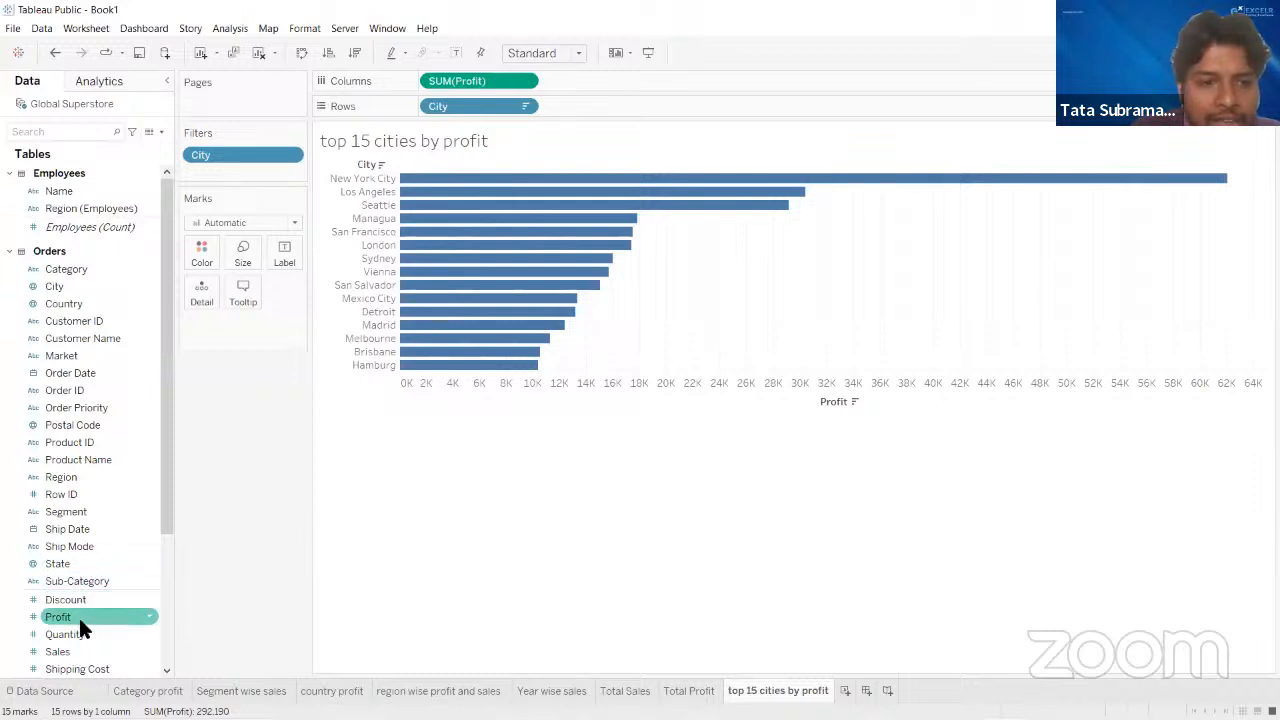
drag(79, 618, 193, 253)
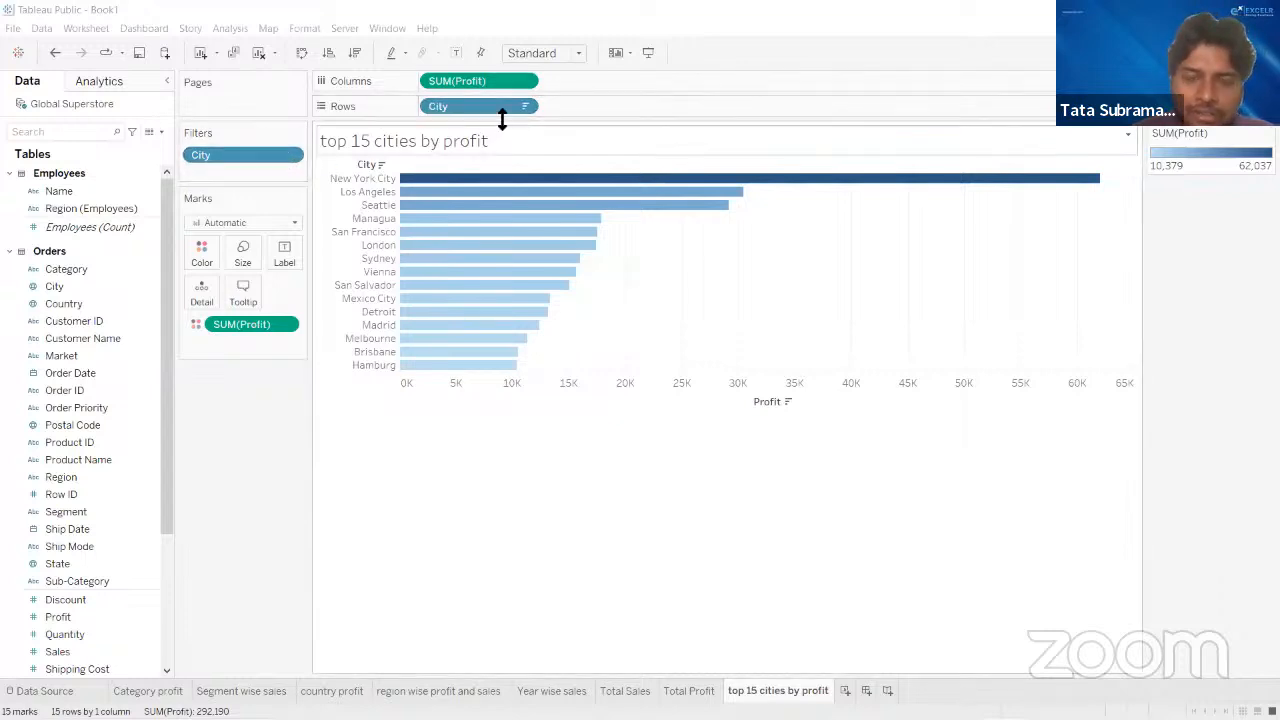
mouse_move(462, 108)
mouse_down()
mouse_move(414, 120)
mouse_move(459, 107)
mouse_up()
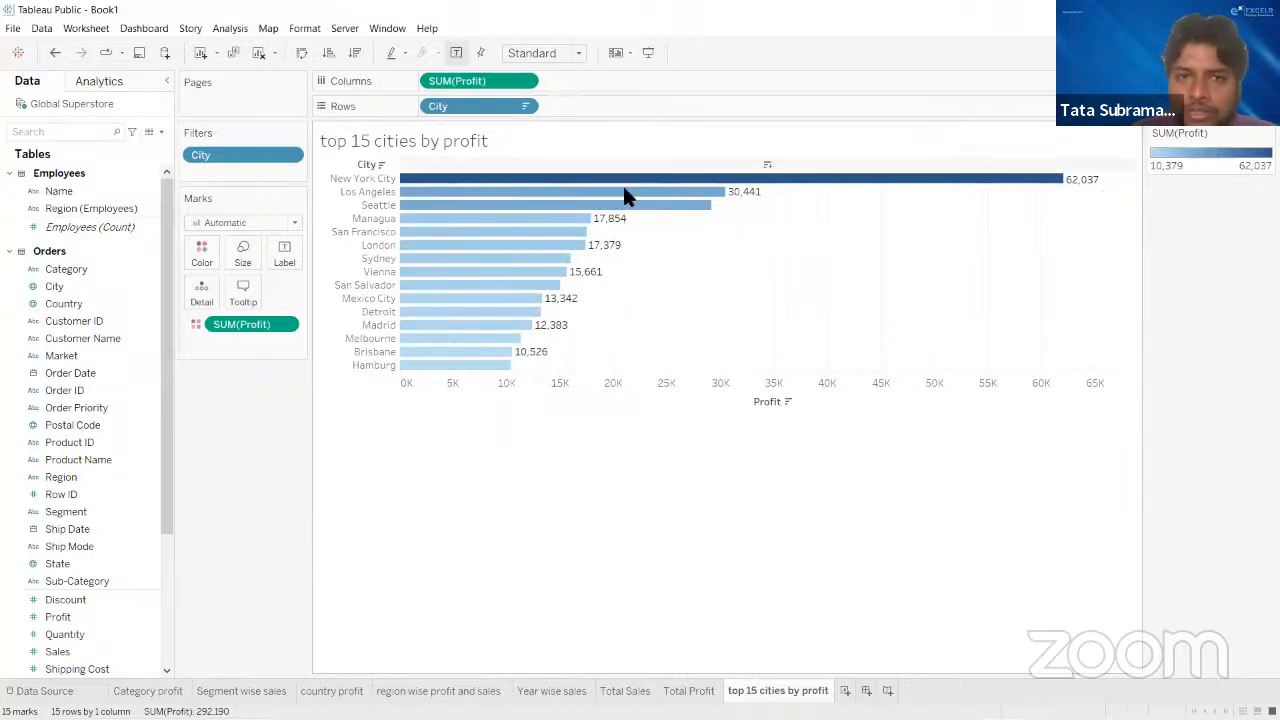
- Try the Currency (Custom) format on the Profit values, with the ₹ prefix and display units in Thousands (K)
right_click(287, 326)
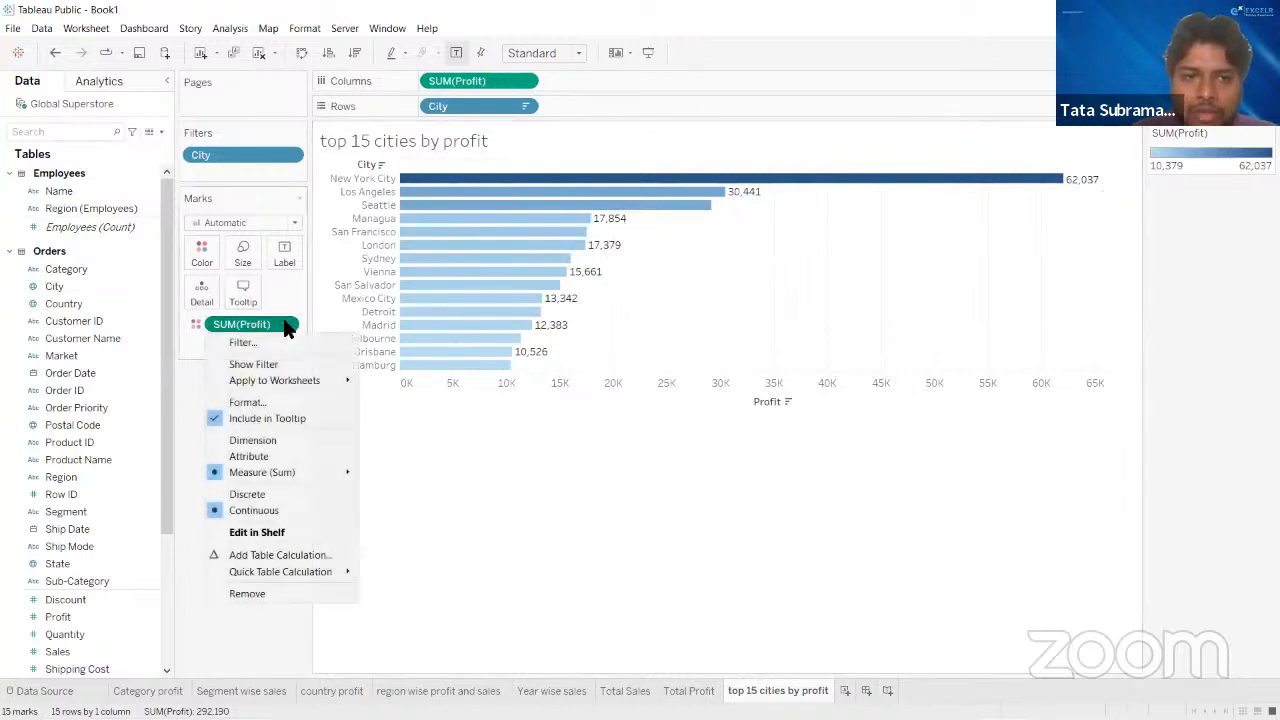
click(264, 398)
click(102, 227)
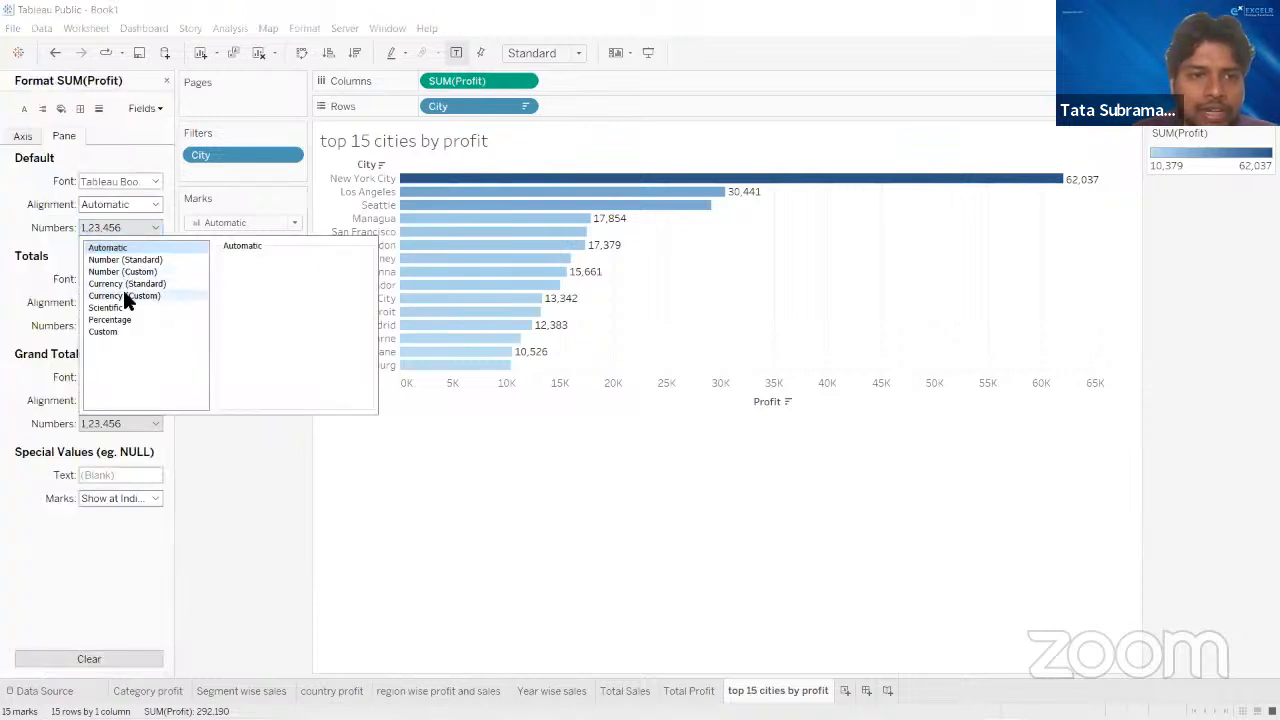
click(124, 295)
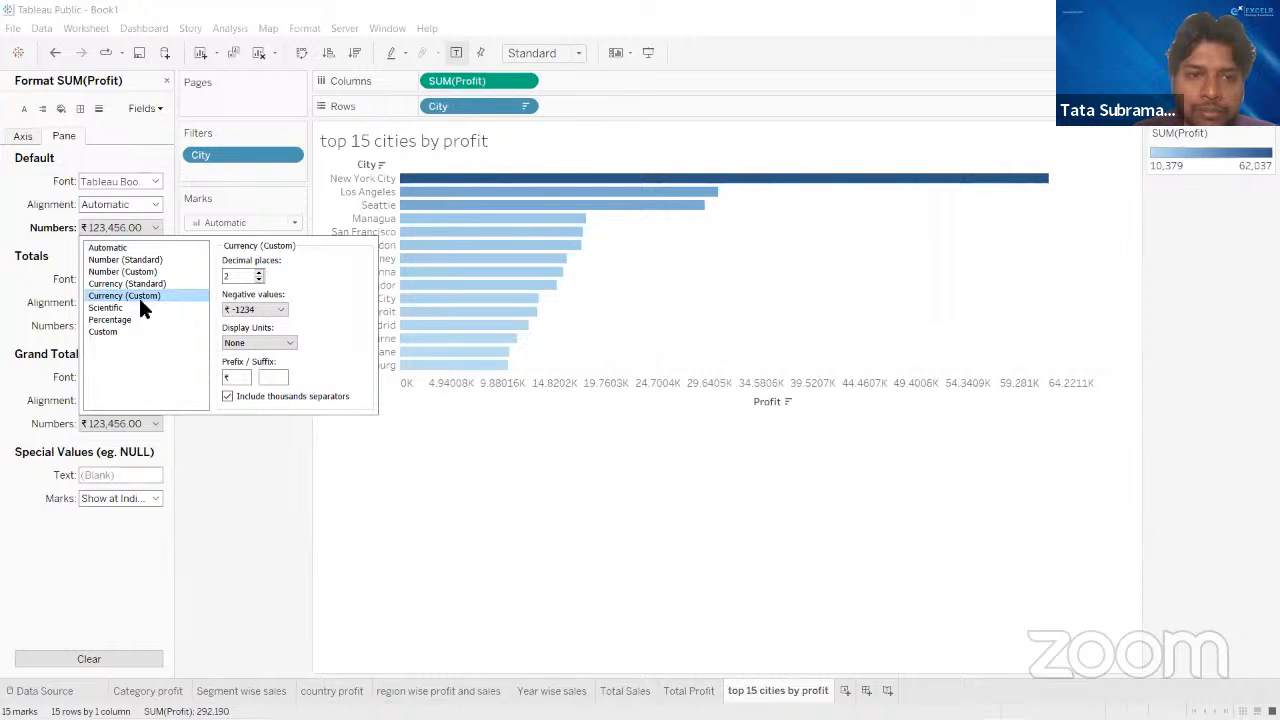
click(240, 343)
click(249, 366)
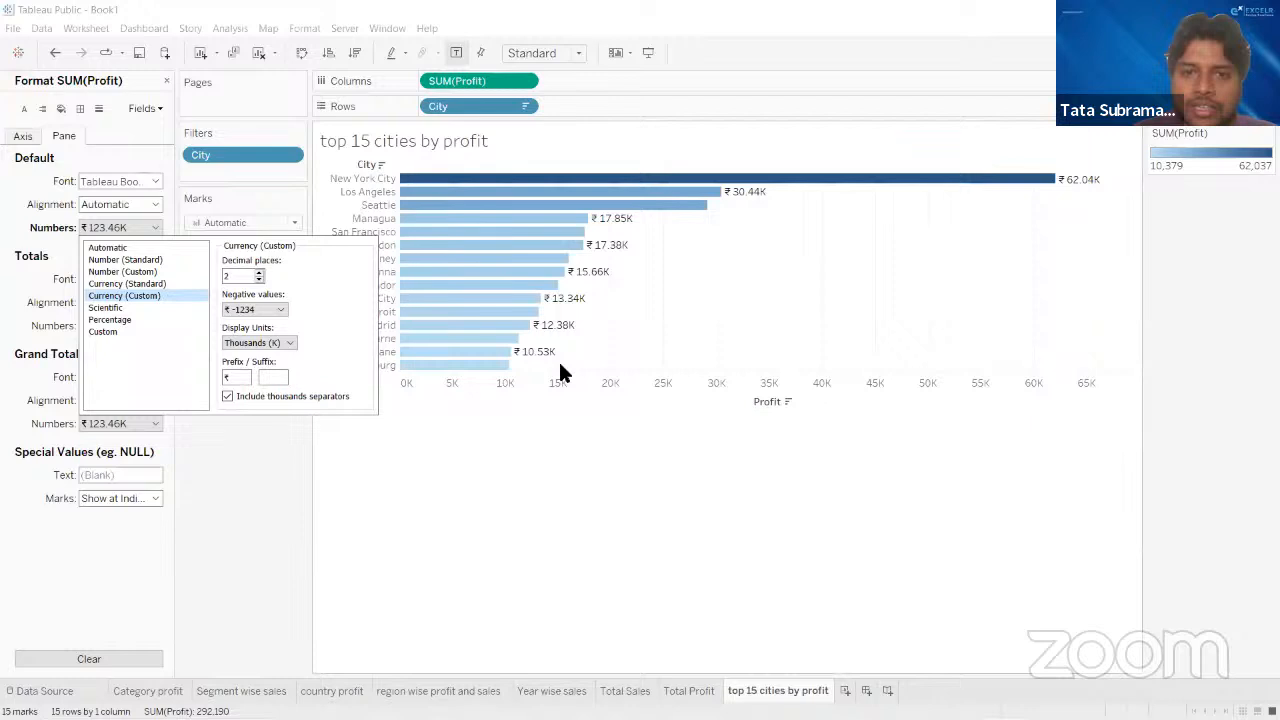
- Format the Profit values as Number (Custom) with two decimal places, and fit the chart to the entire view
click(123, 272)
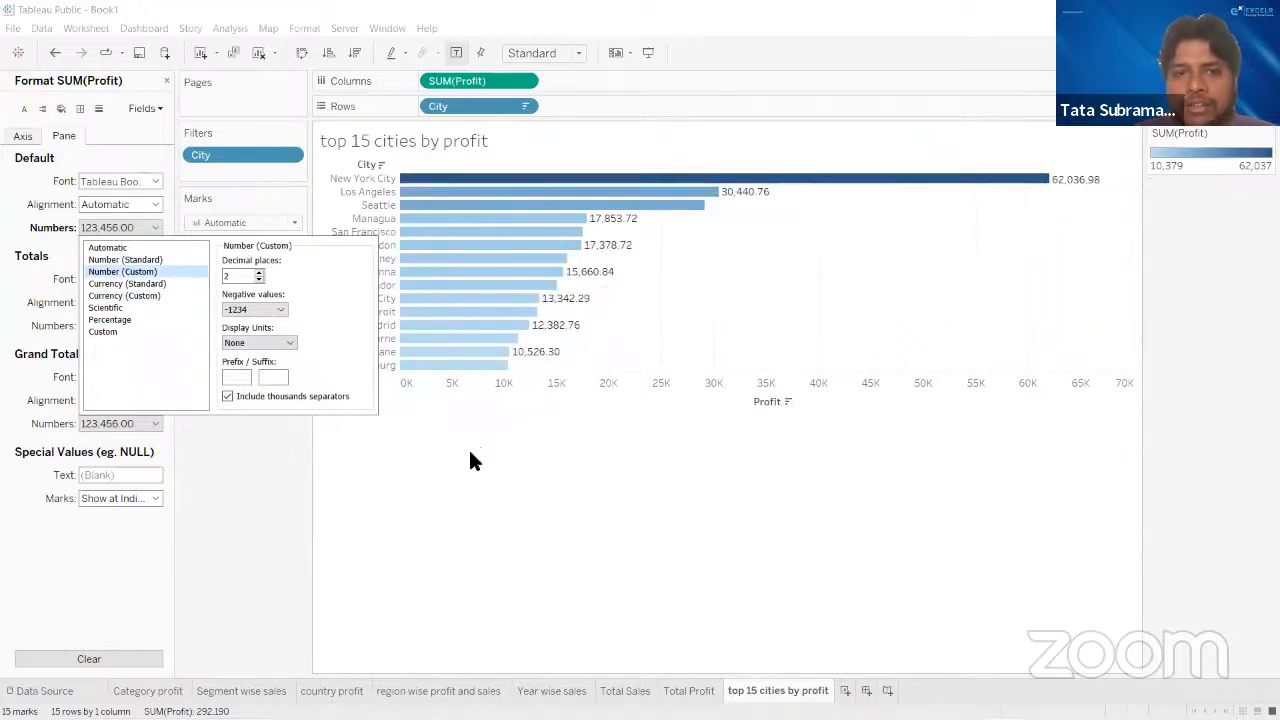
click(504, 461)
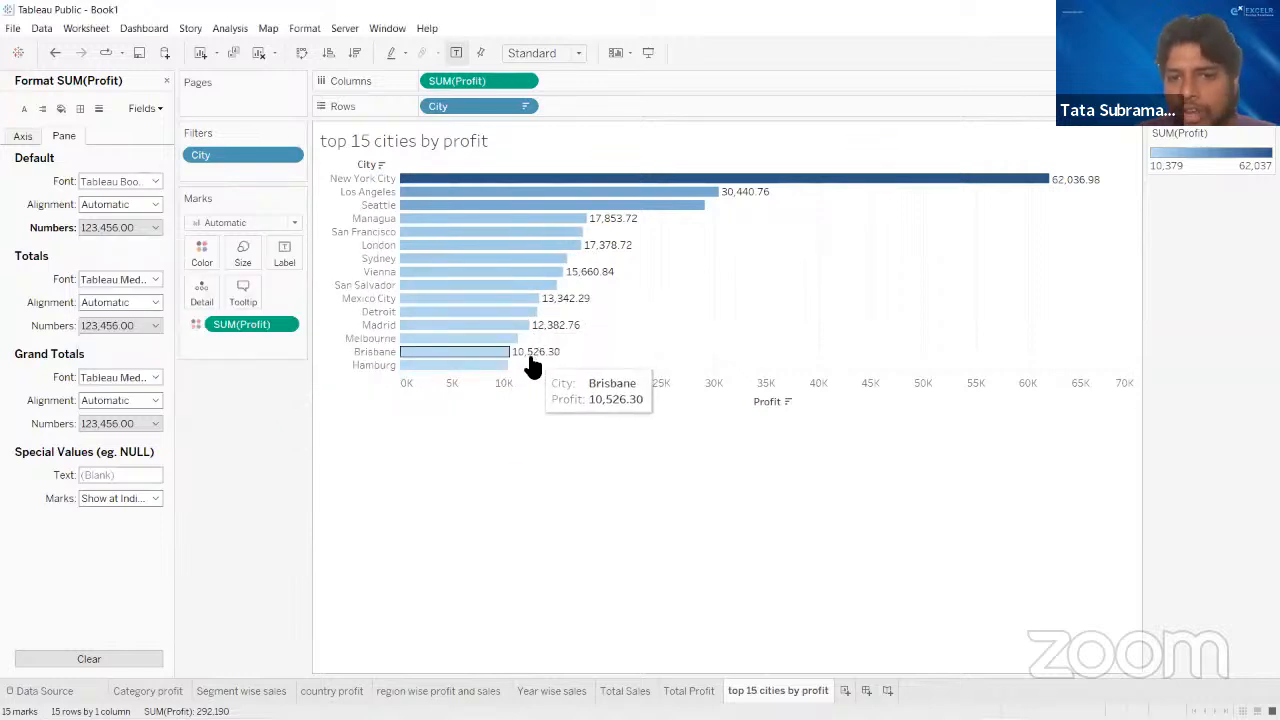
click(548, 56)
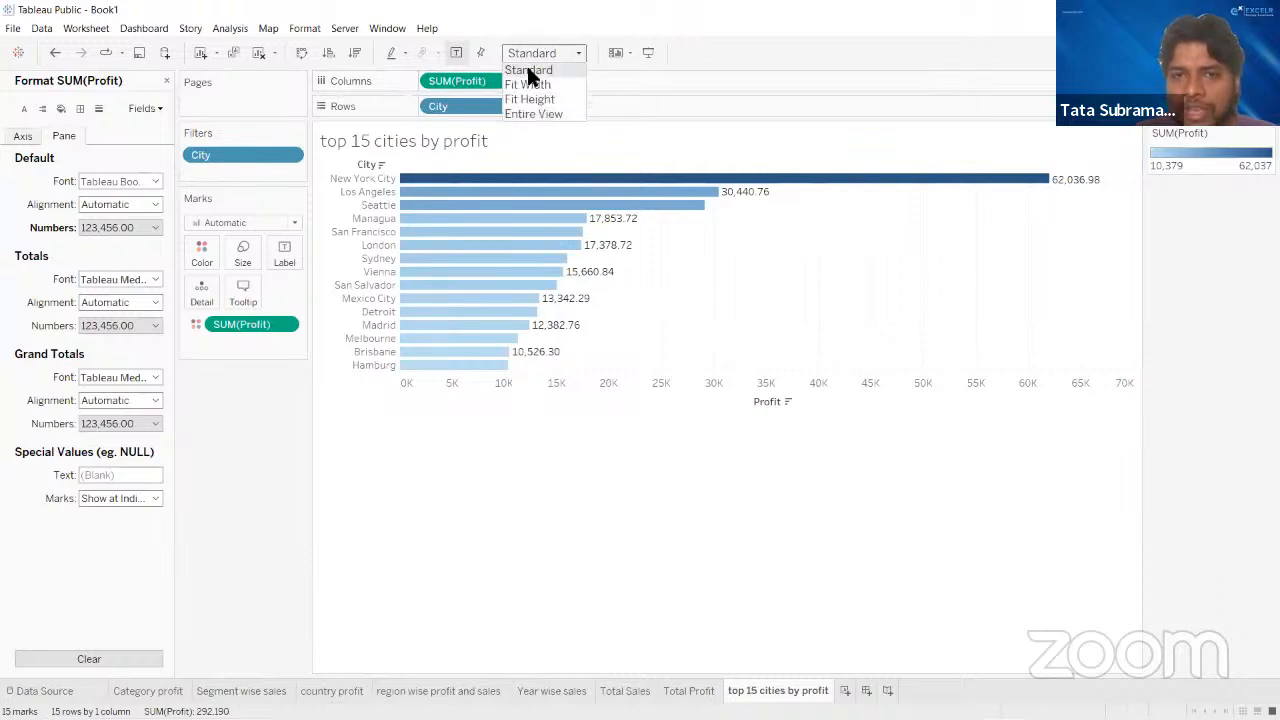
click(545, 112)
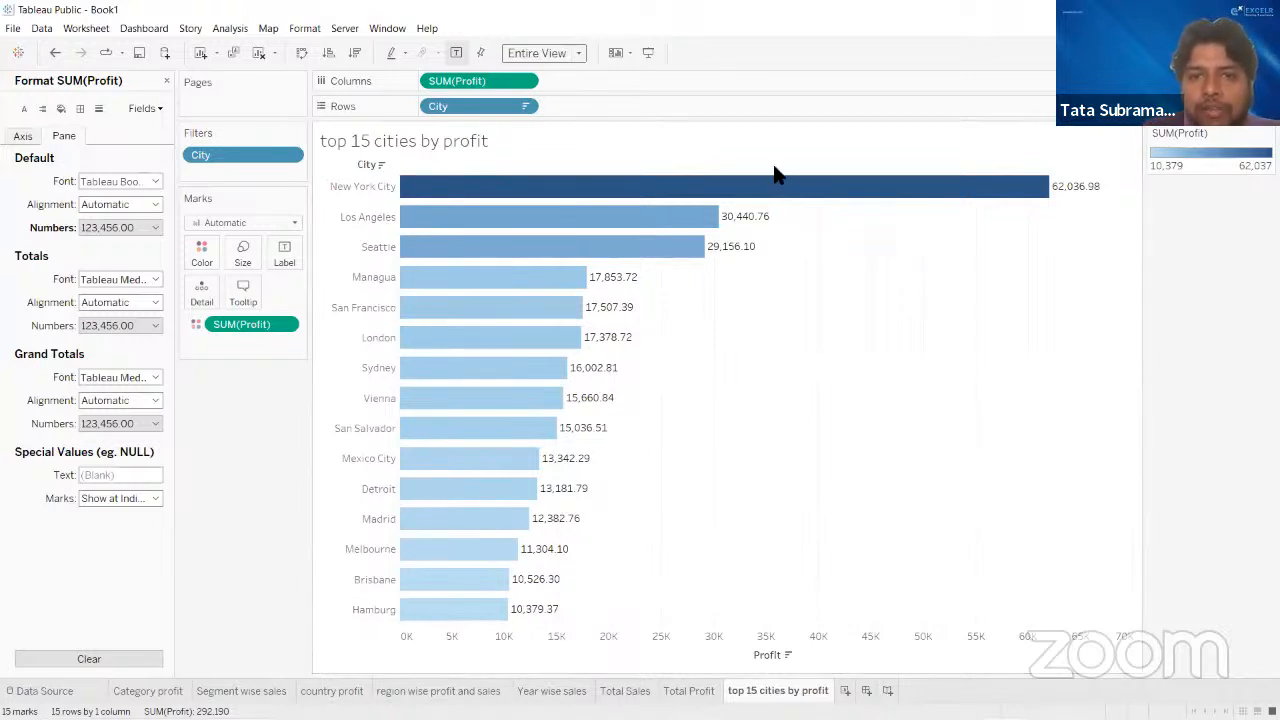
click(165, 79)
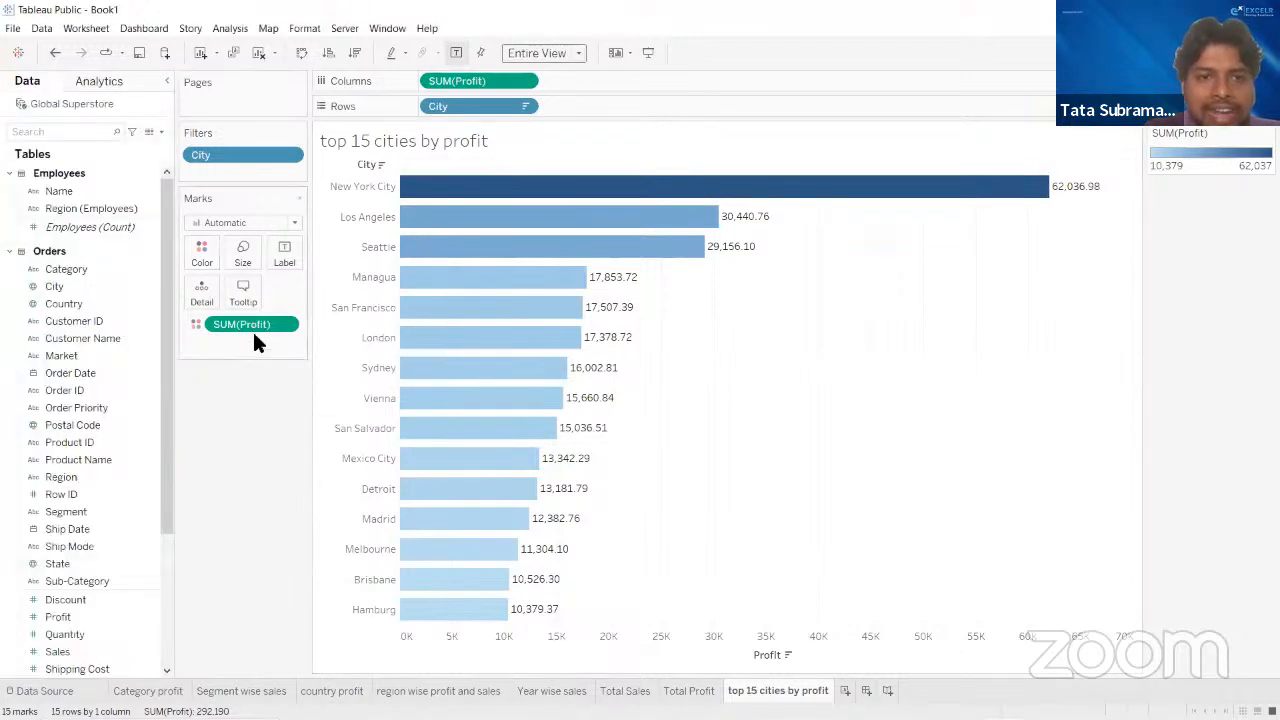
- Remove sum of Profit from the bars' color encoding and apply it to the color again
drag(250, 330, 250, 437)
click(66, 616)
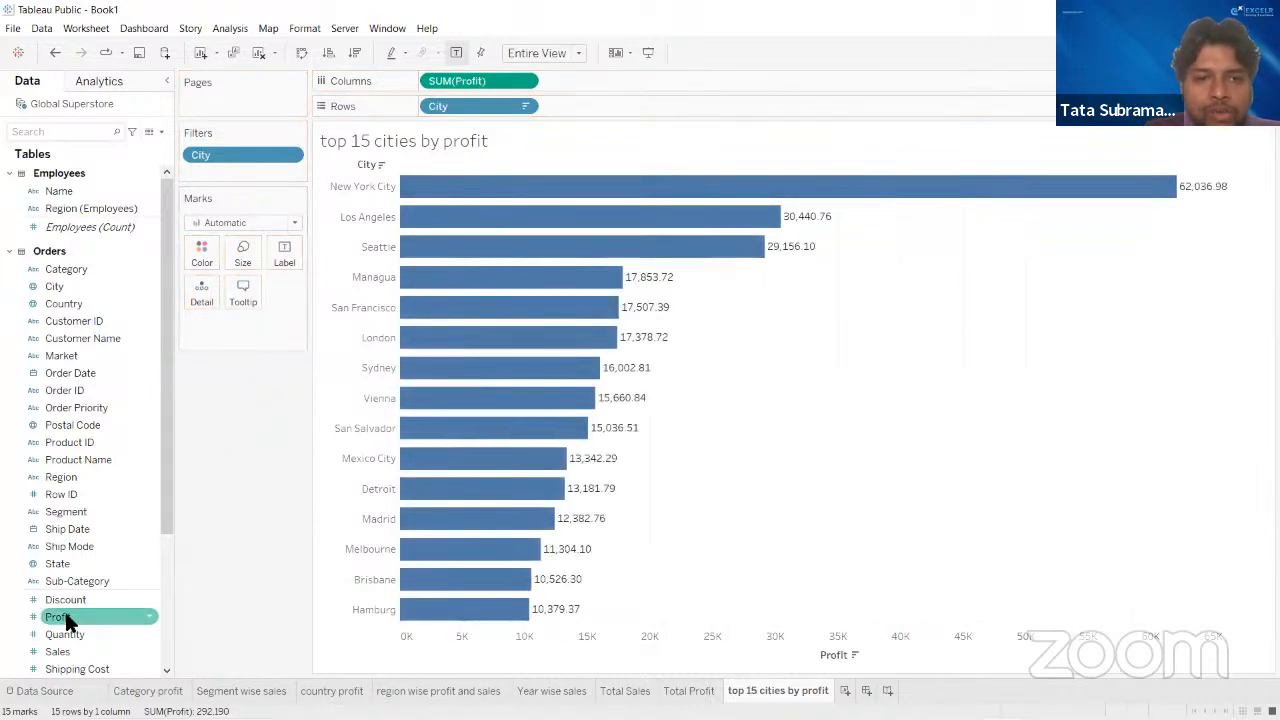
mouse_move(66, 617)
mouse_down()
mouse_move(151, 409)
mouse_move(190, 248)
mouse_up()
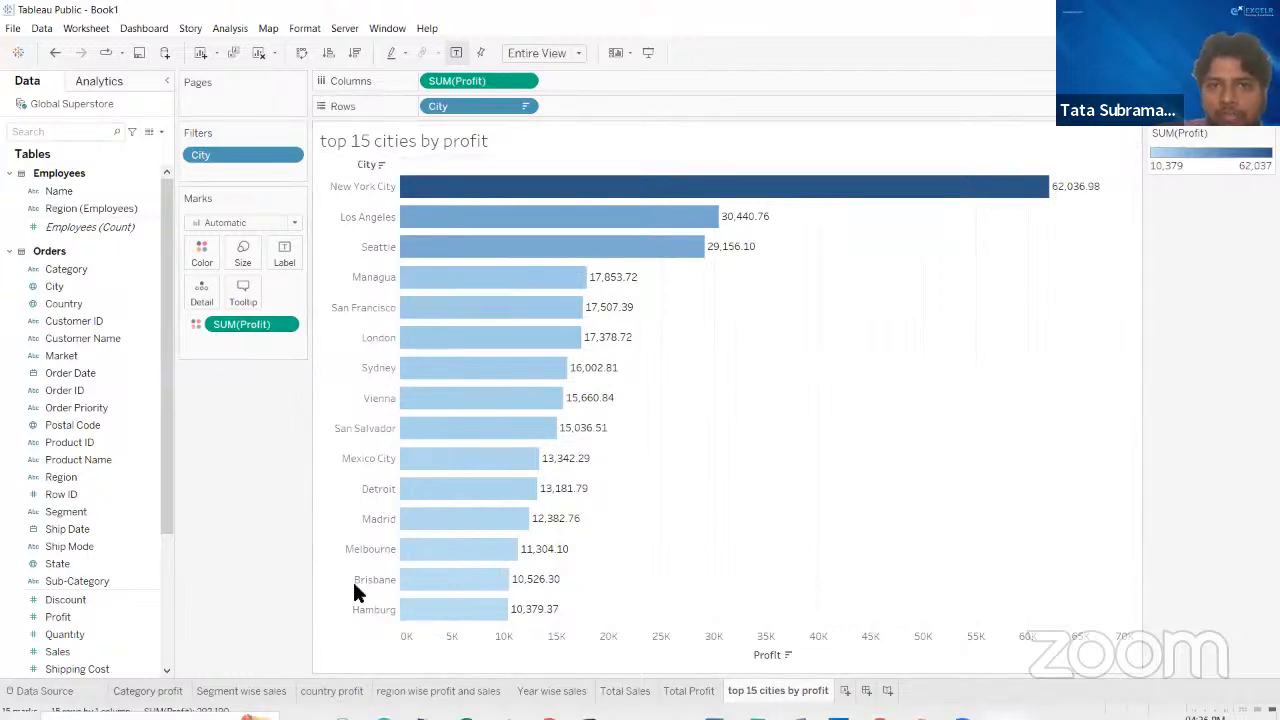
- Set the display units of the Profit values' custom number format to Thousands (K)
right_click(286, 324)
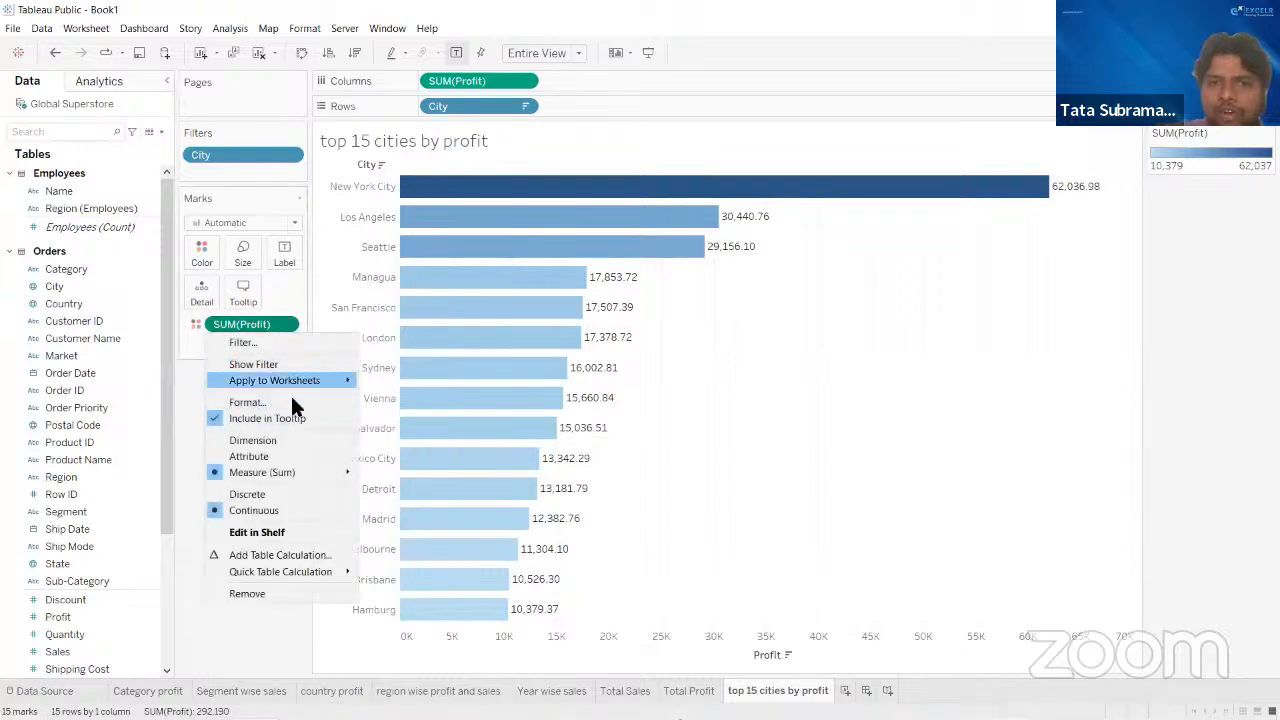
click(525, 81)
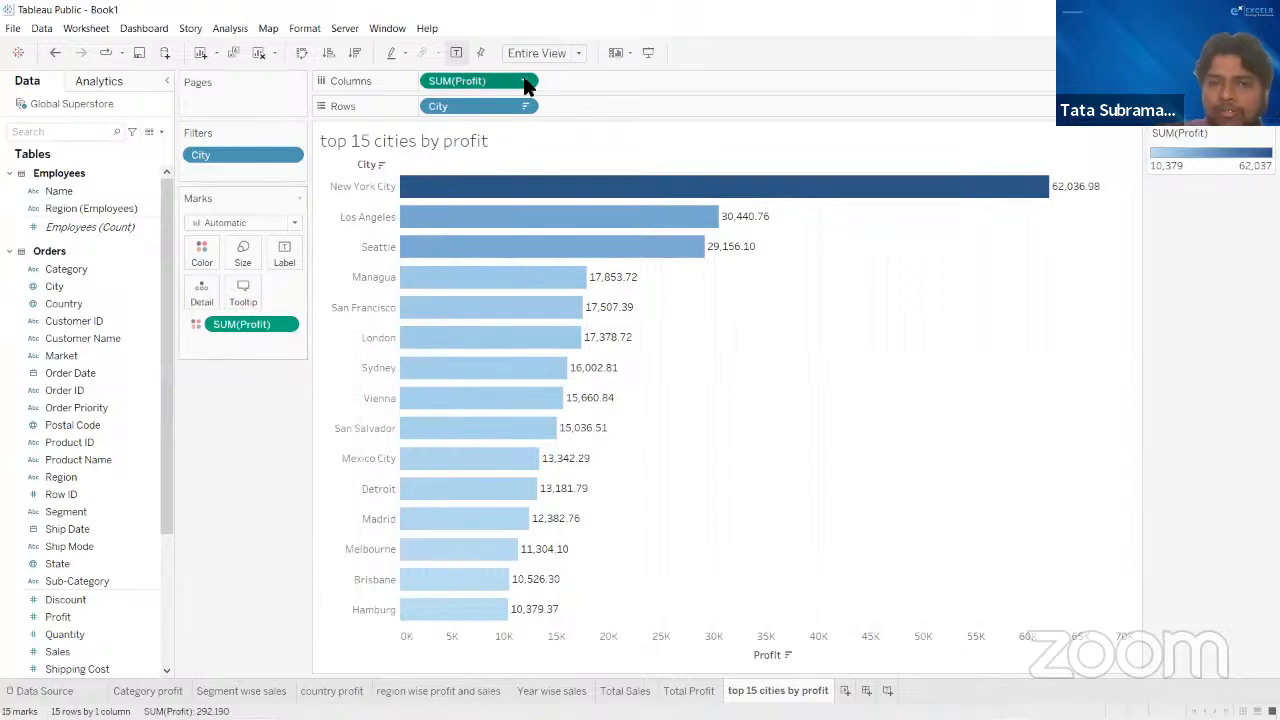
click(525, 81)
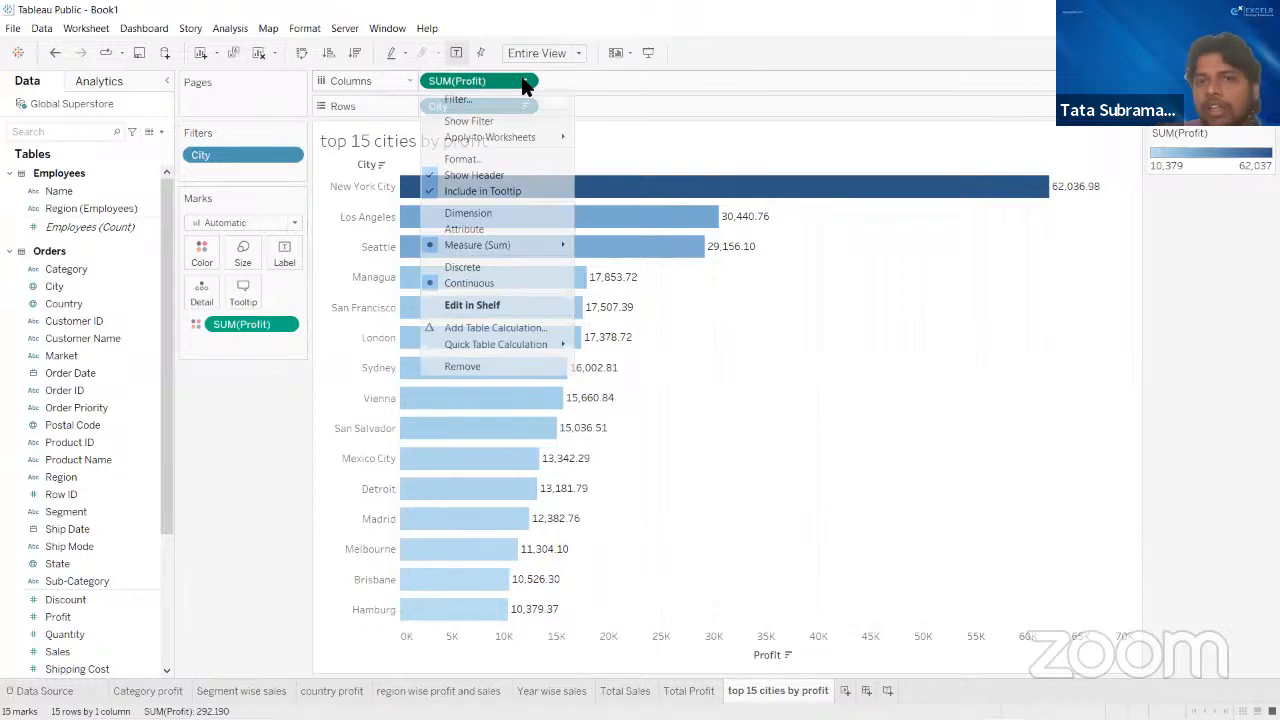
click(488, 158)
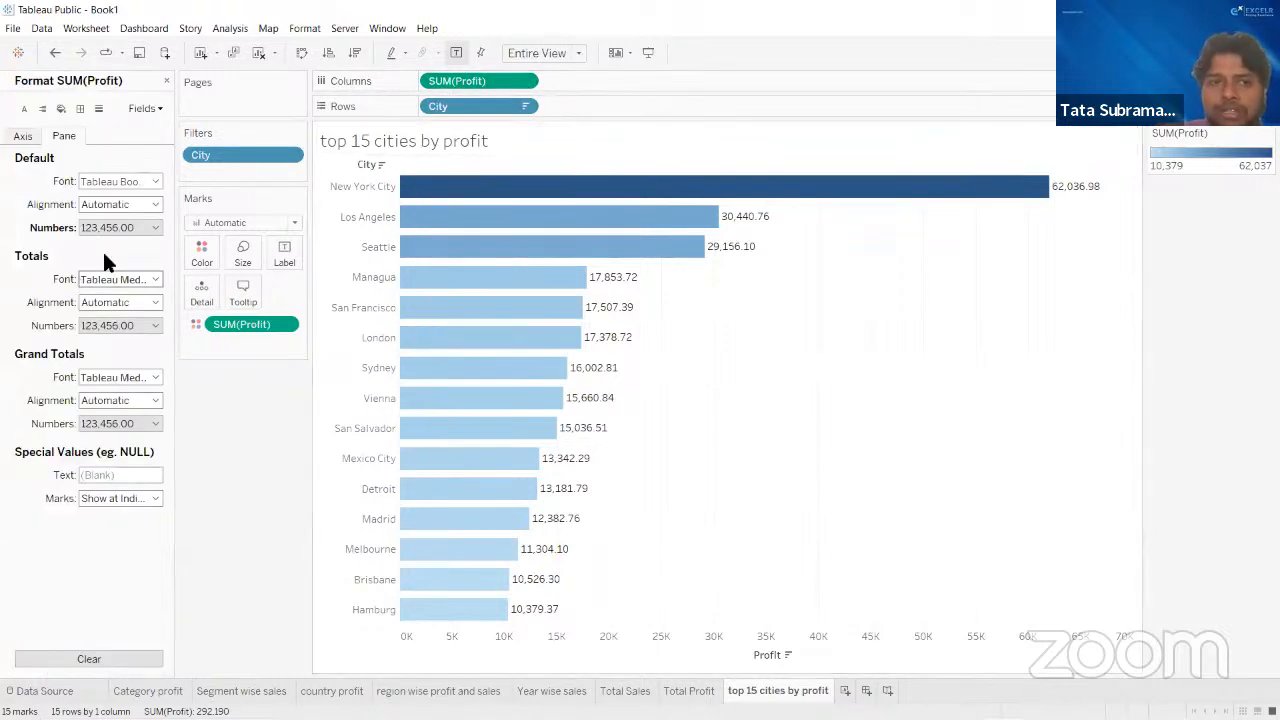
click(118, 227)
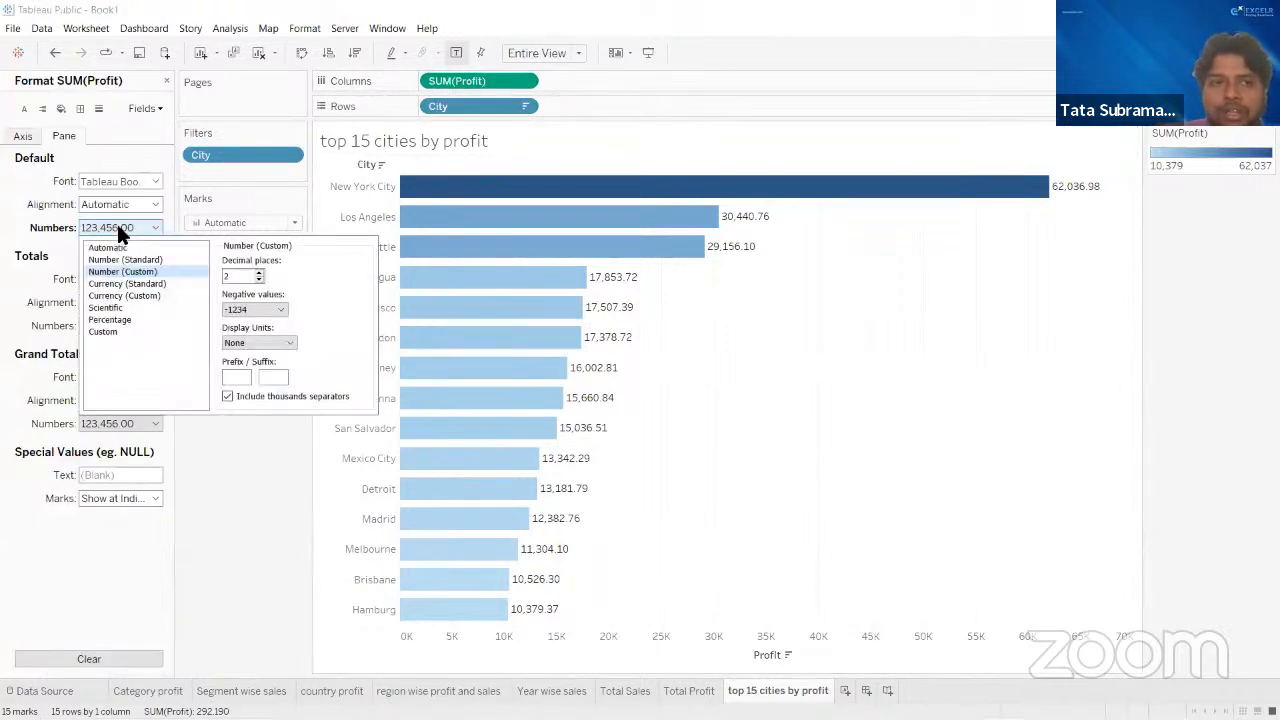
click(254, 341)
click(253, 359)
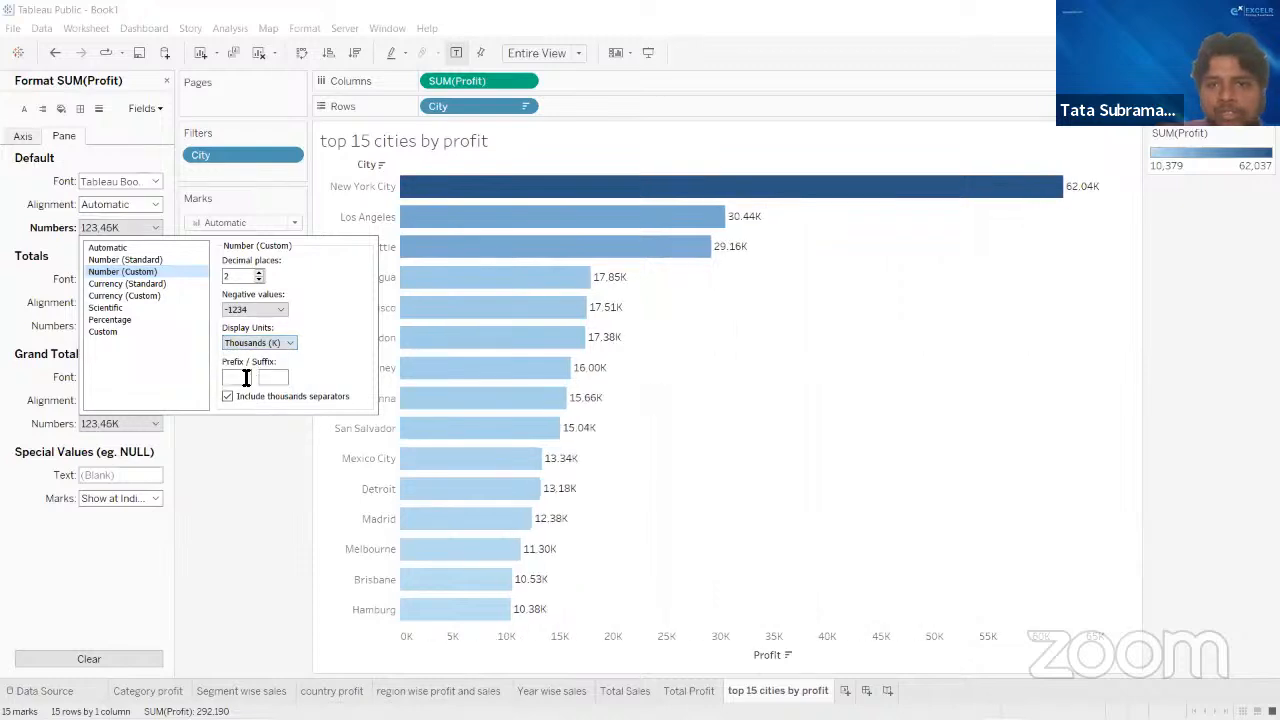
click(236, 499)
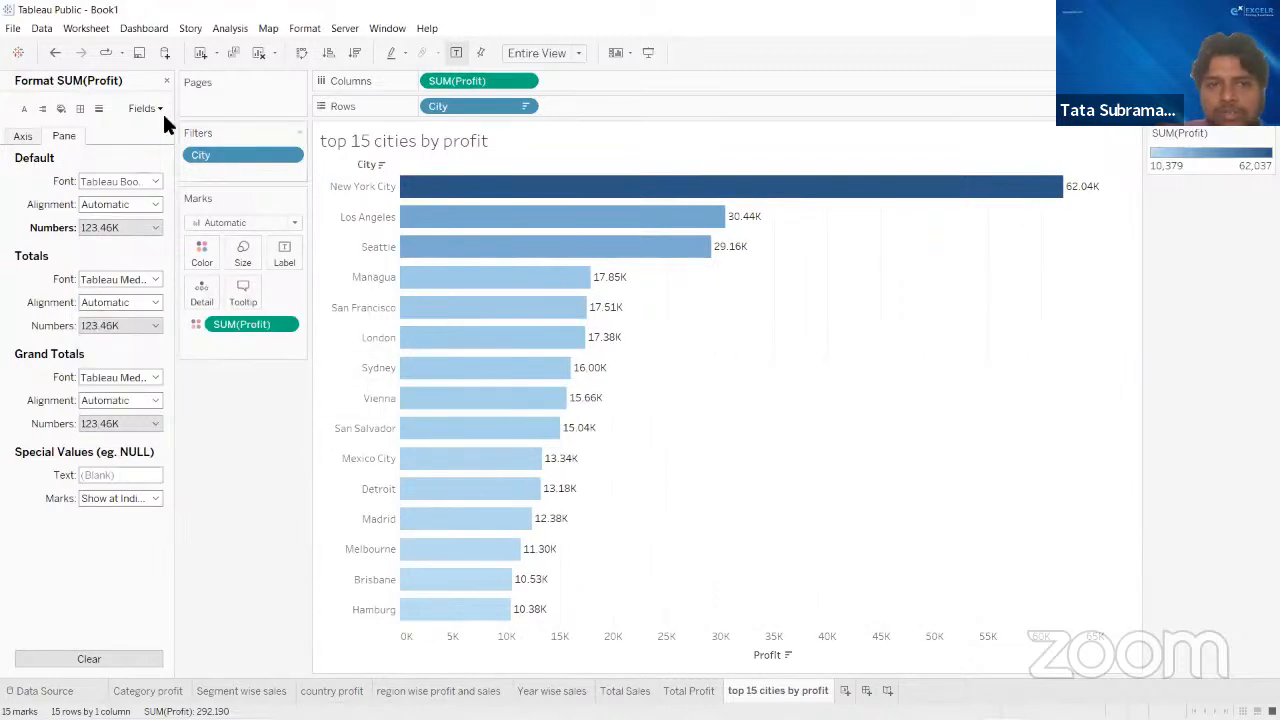
click(166, 82)
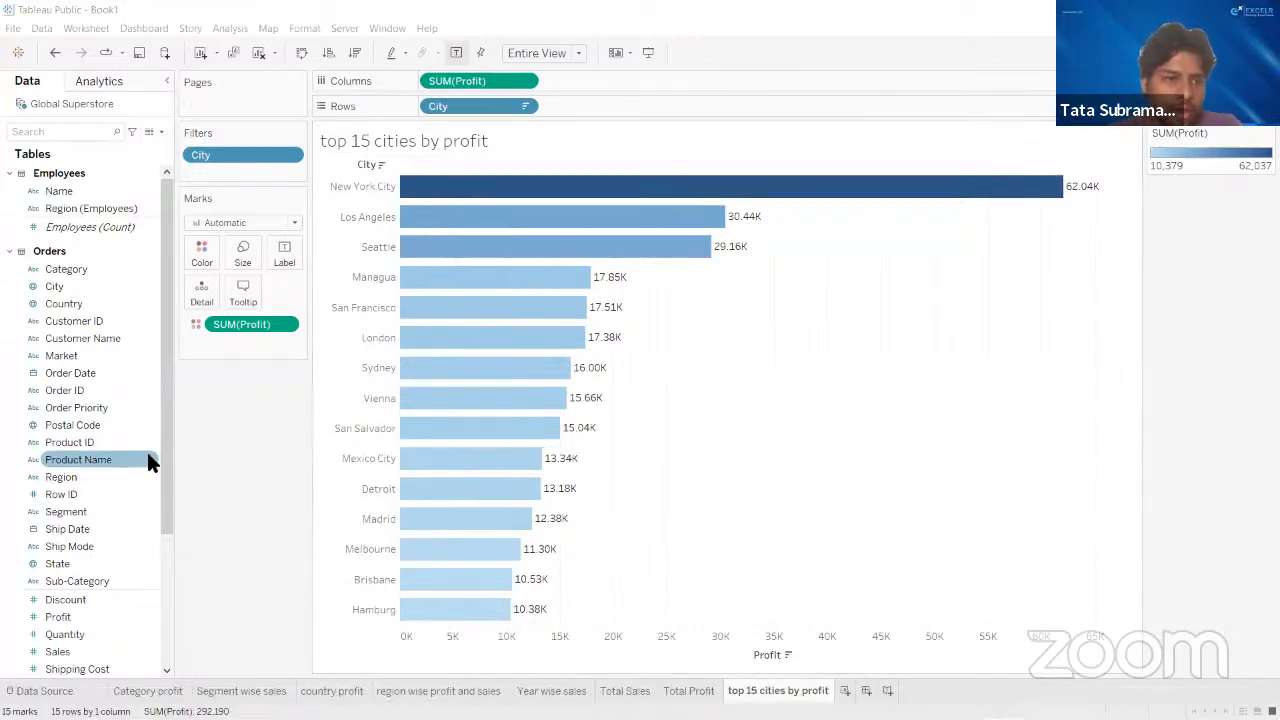
scroll(148, 455, down, 3)
scroll(152, 451, down, 1)
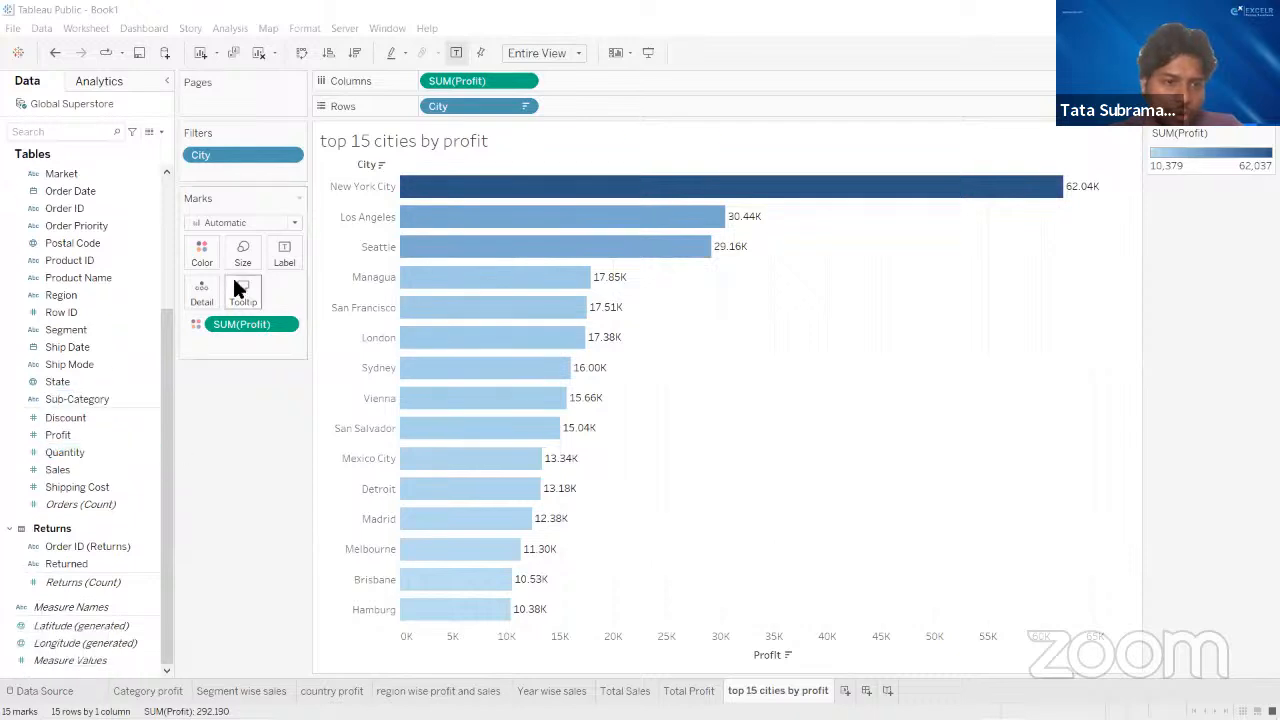
click(142, 582)
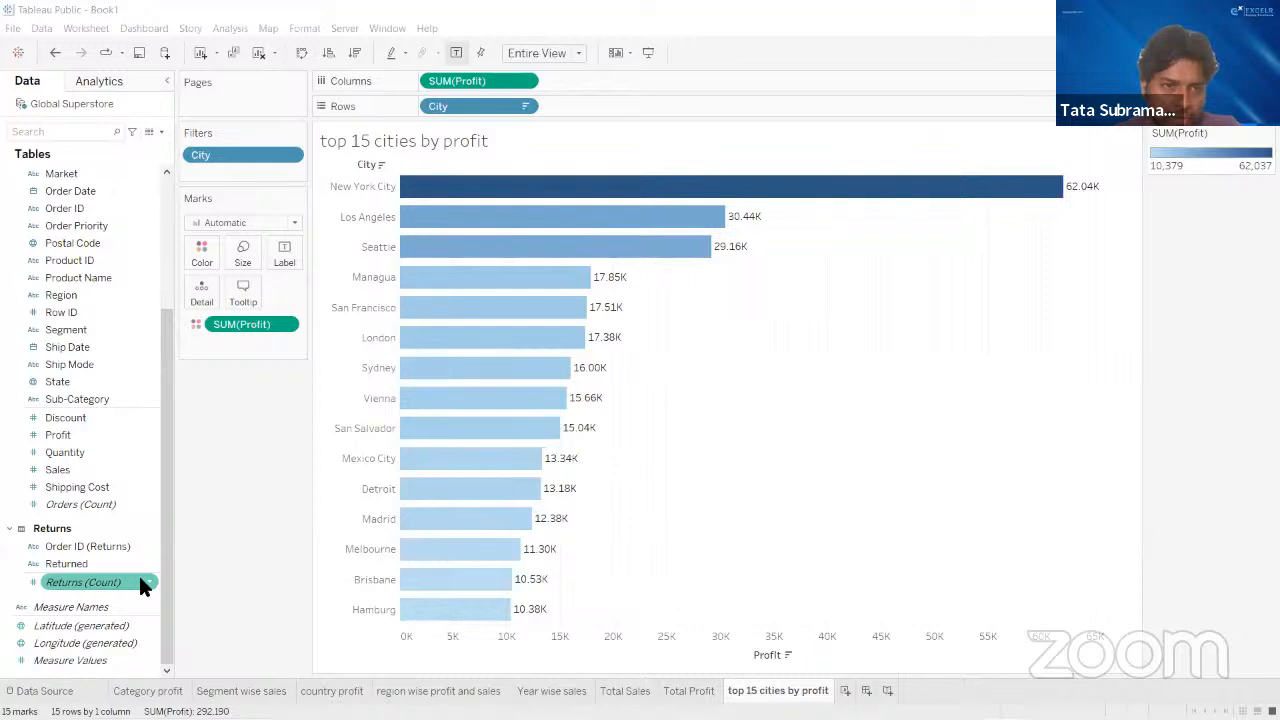
scroll(124, 363, up, 3)
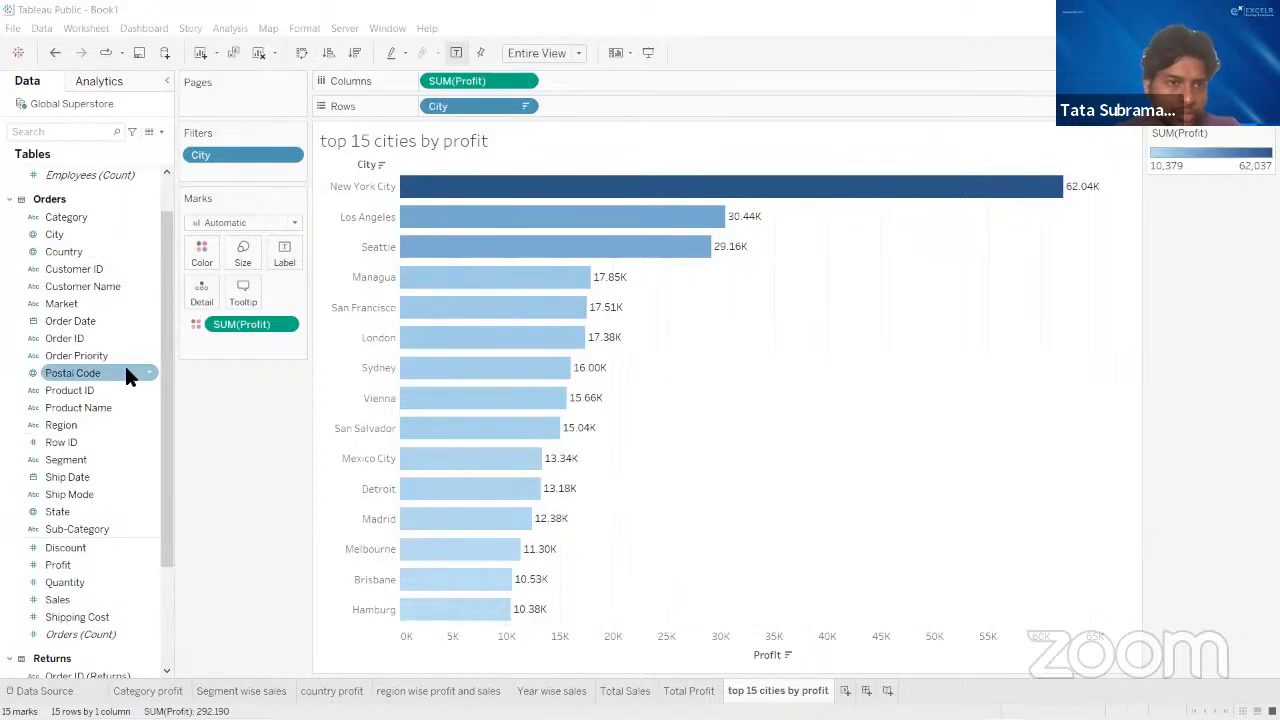
scroll(124, 363, down, 2)
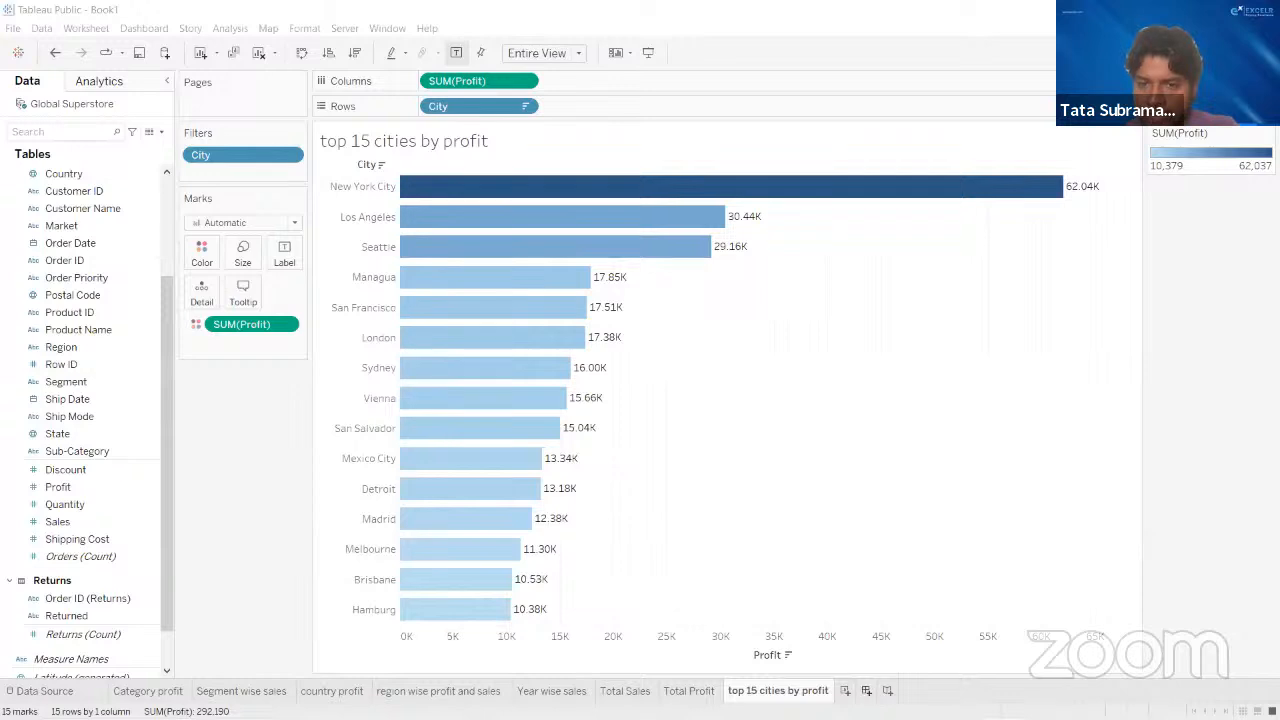
- Add a new dashboard to the workbook and look back through the finished worksheets
click(866, 690)
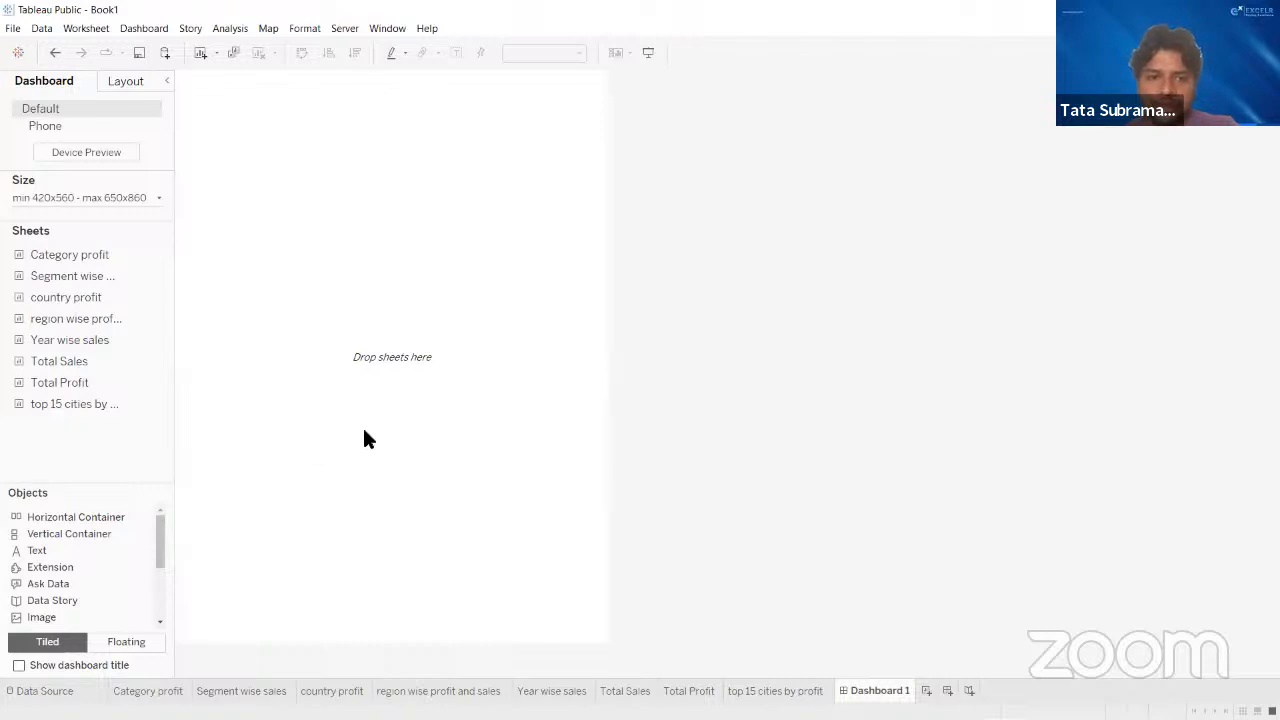
click(733, 691)
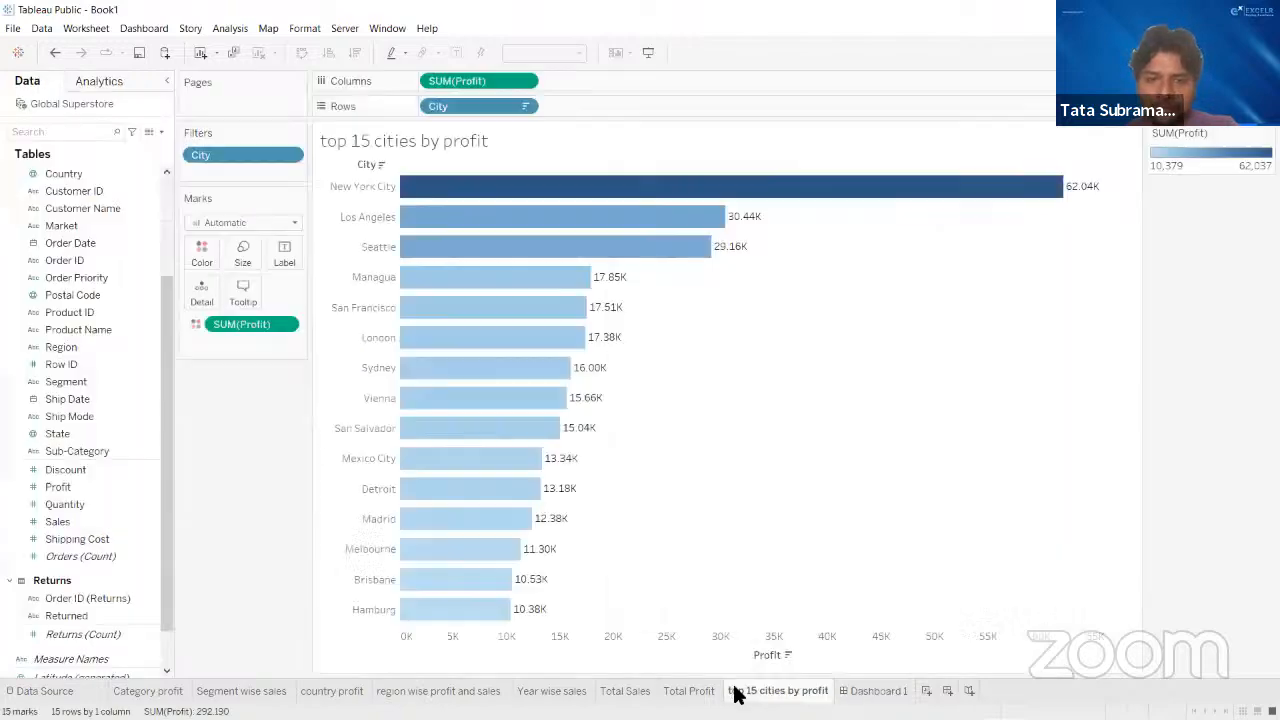
click(670, 692)
click(625, 691)
click(551, 691)
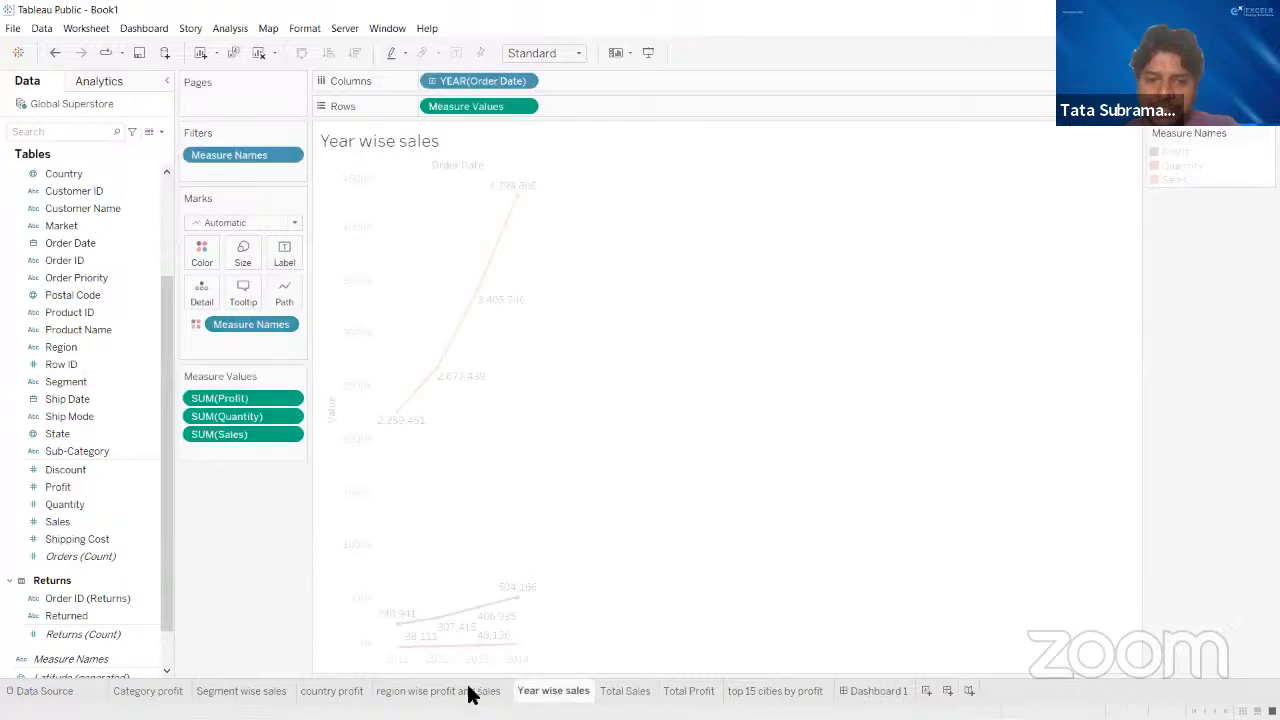
click(441, 691)
click(878, 691)
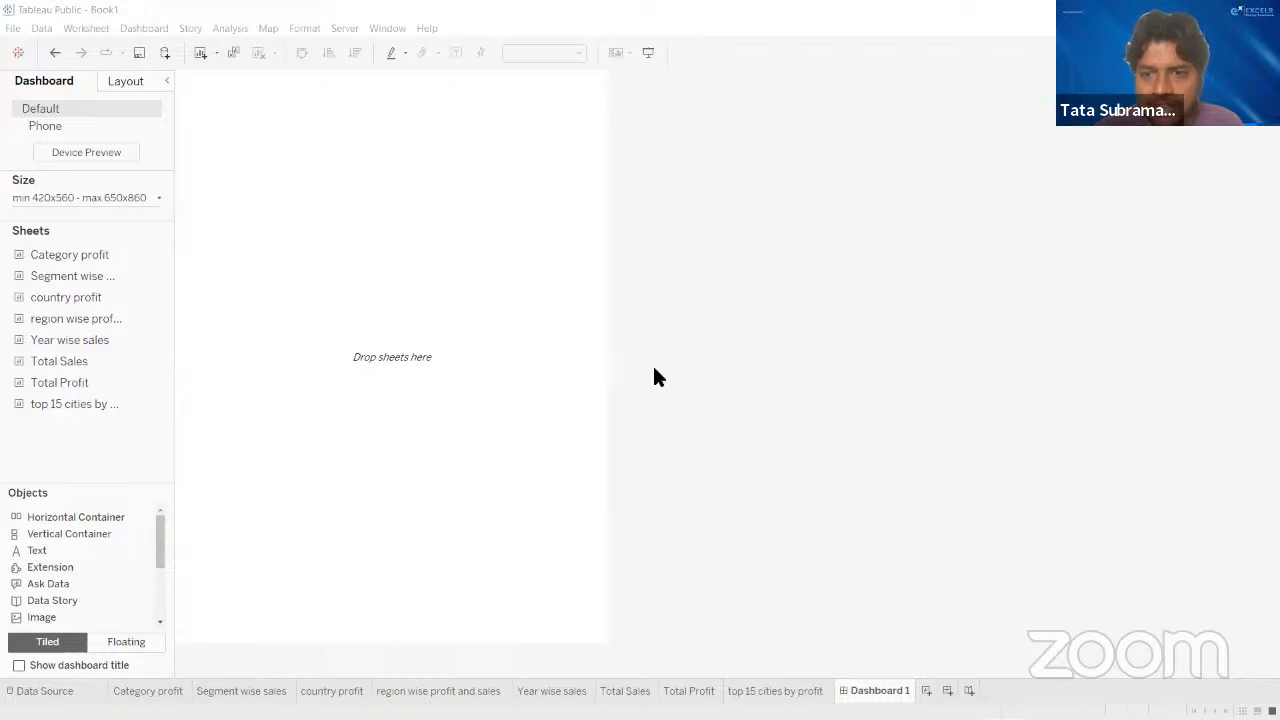
- Set the dashboard to a fixed size using the Generic Desktop (1366 x 768) preset
mouse_move(656, 718)
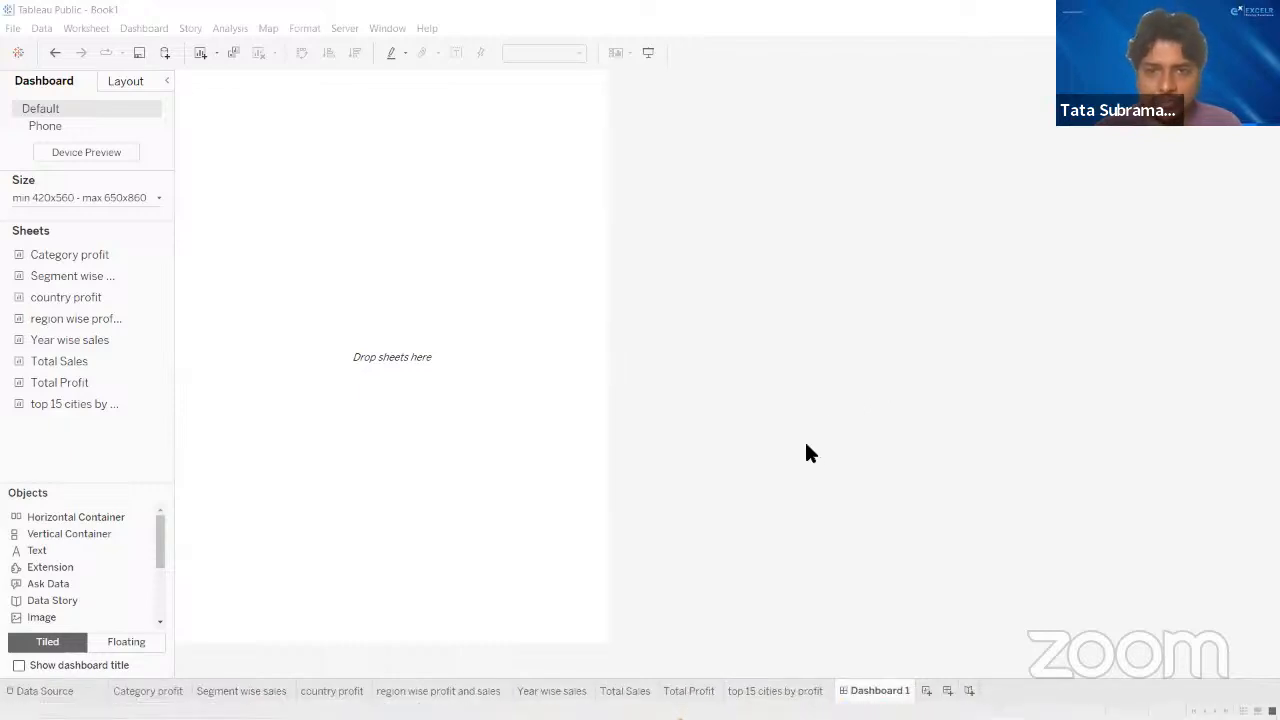
click(312, 244)
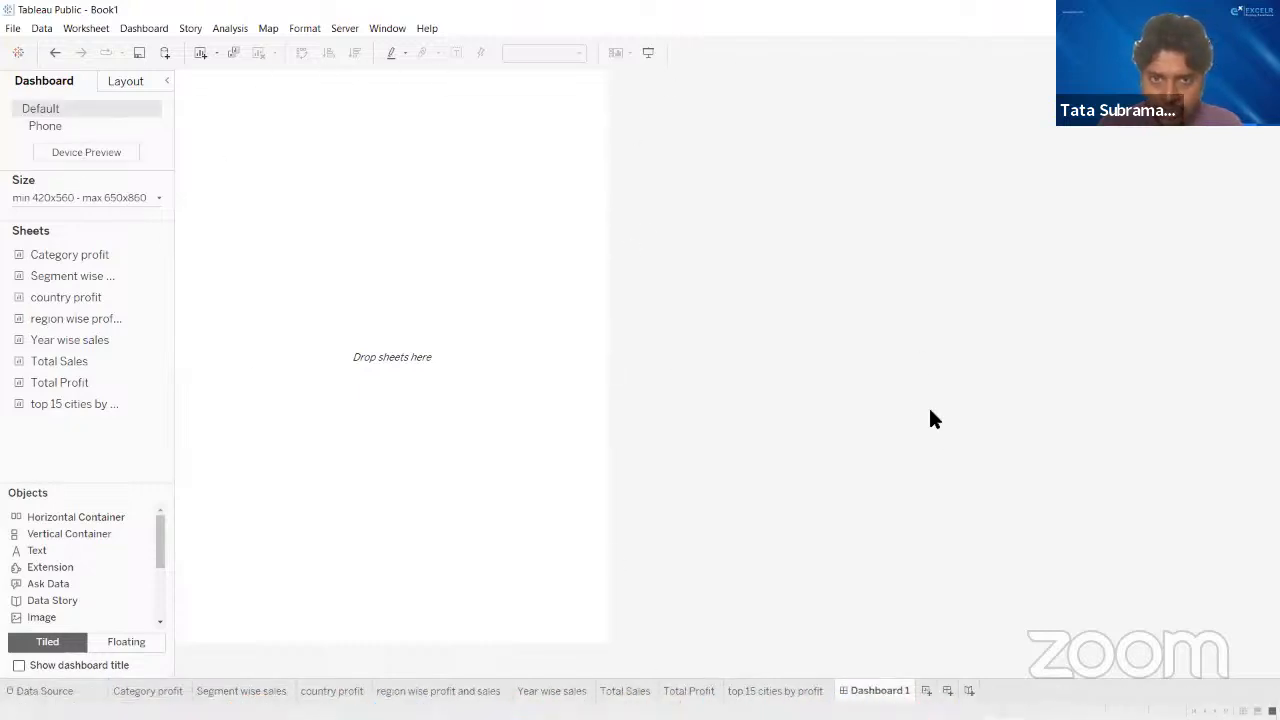
click(124, 197)
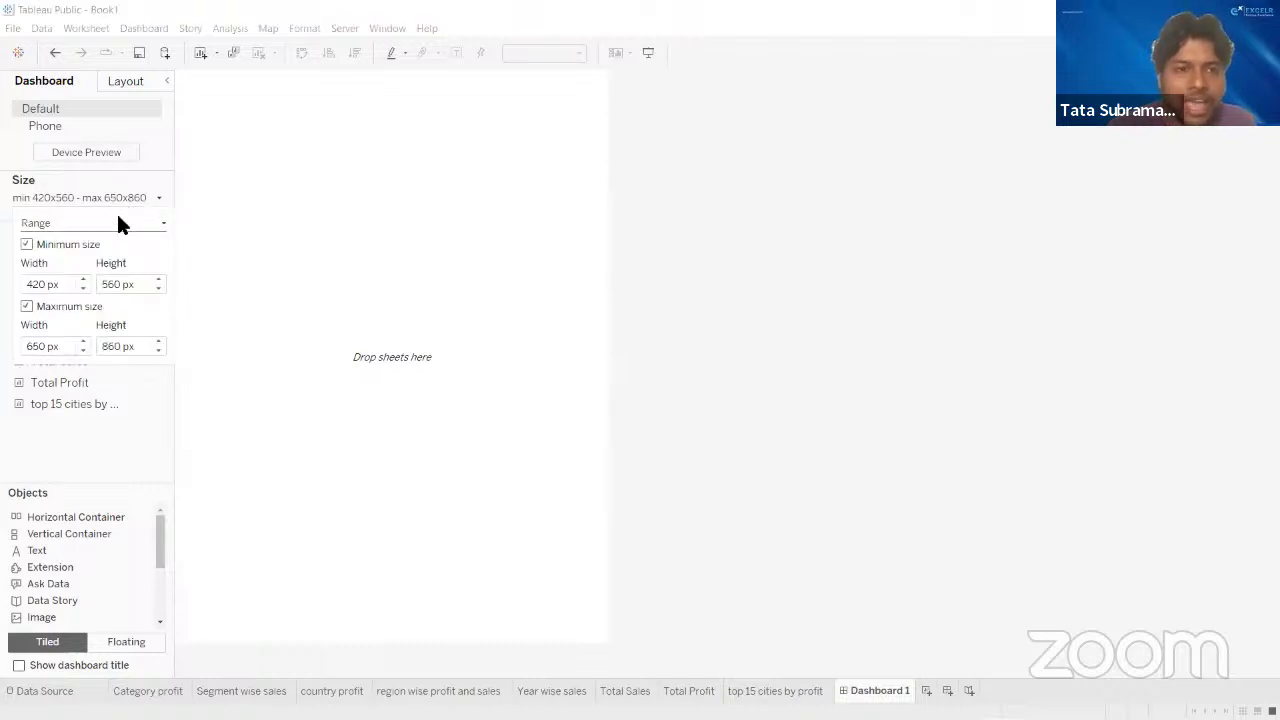
click(117, 218)
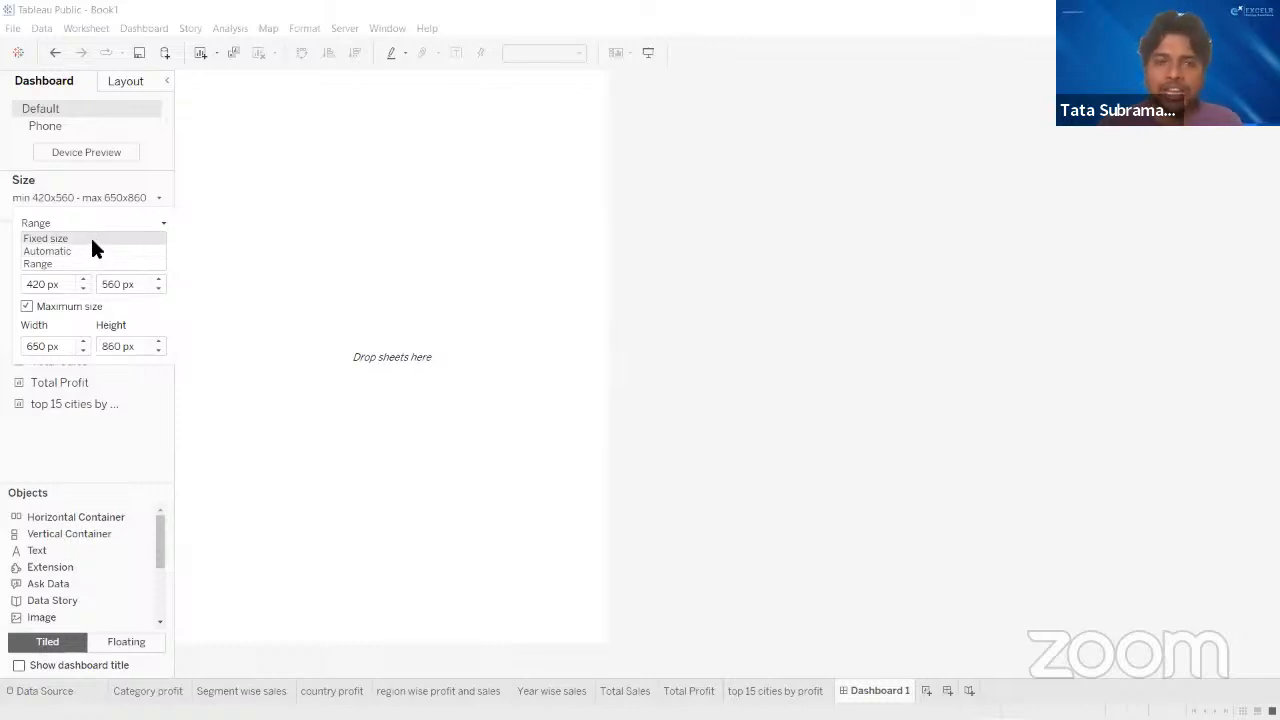
click(90, 238)
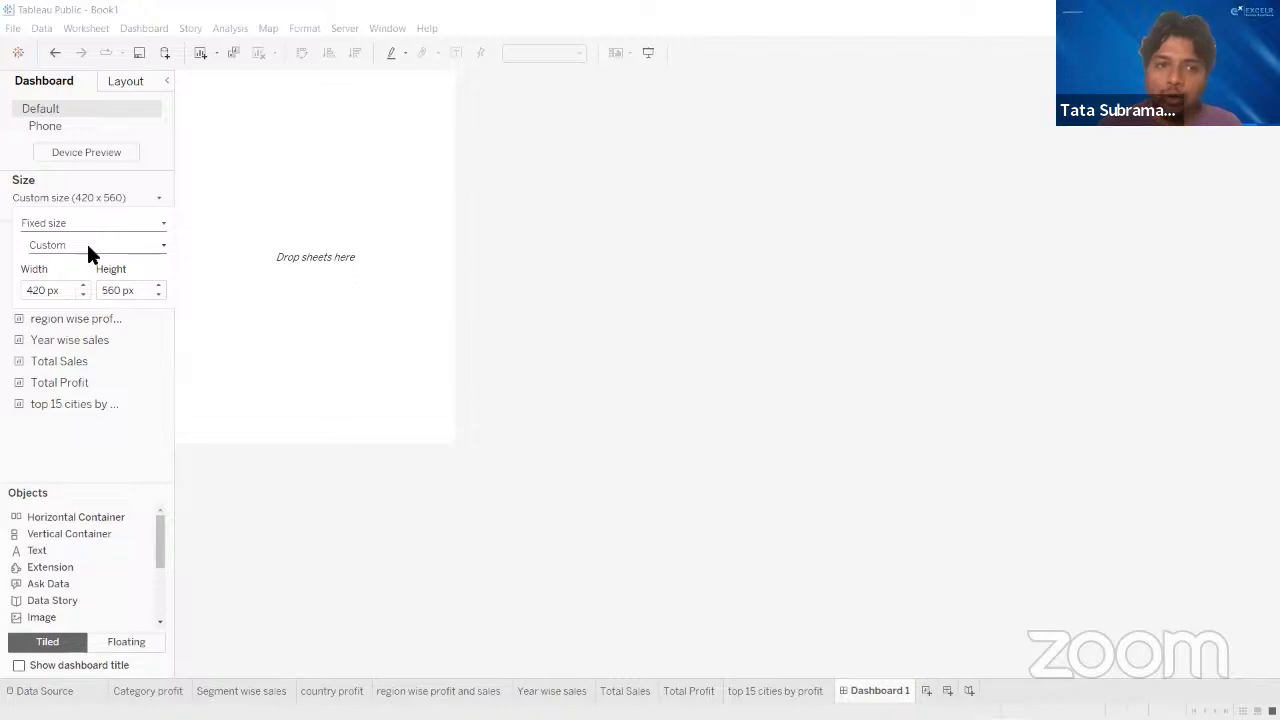
click(88, 245)
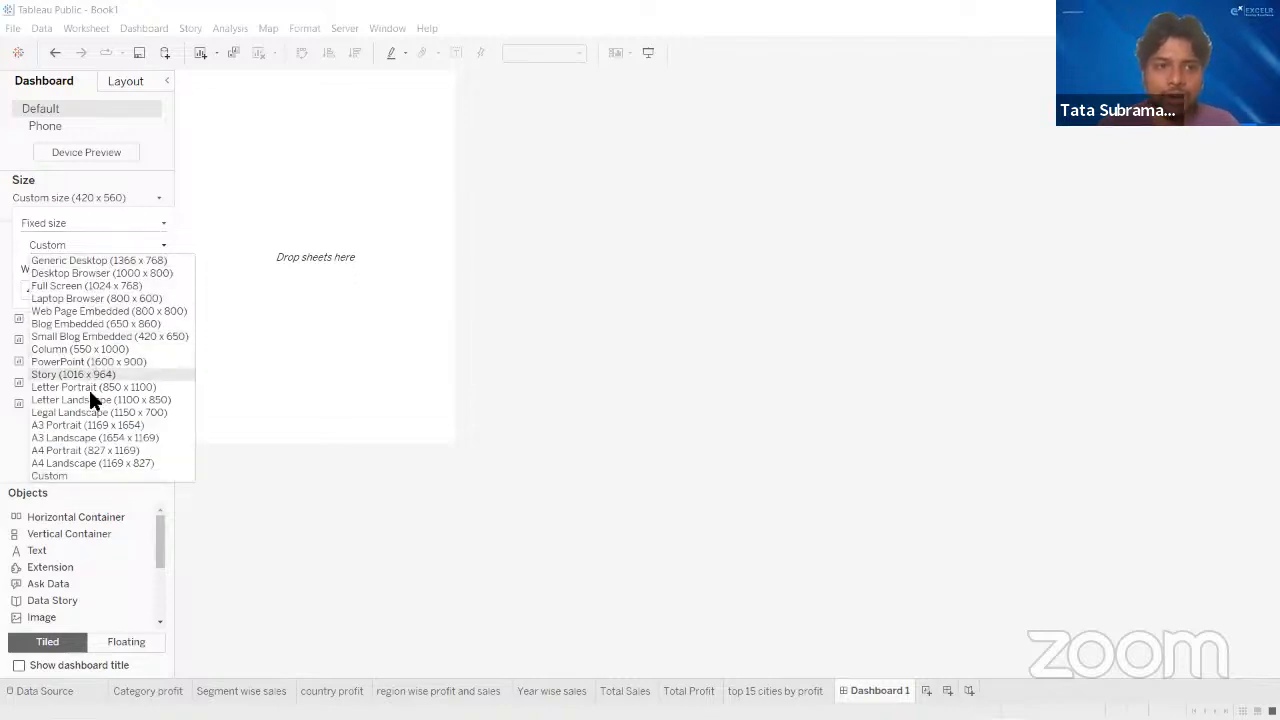
click(92, 260)
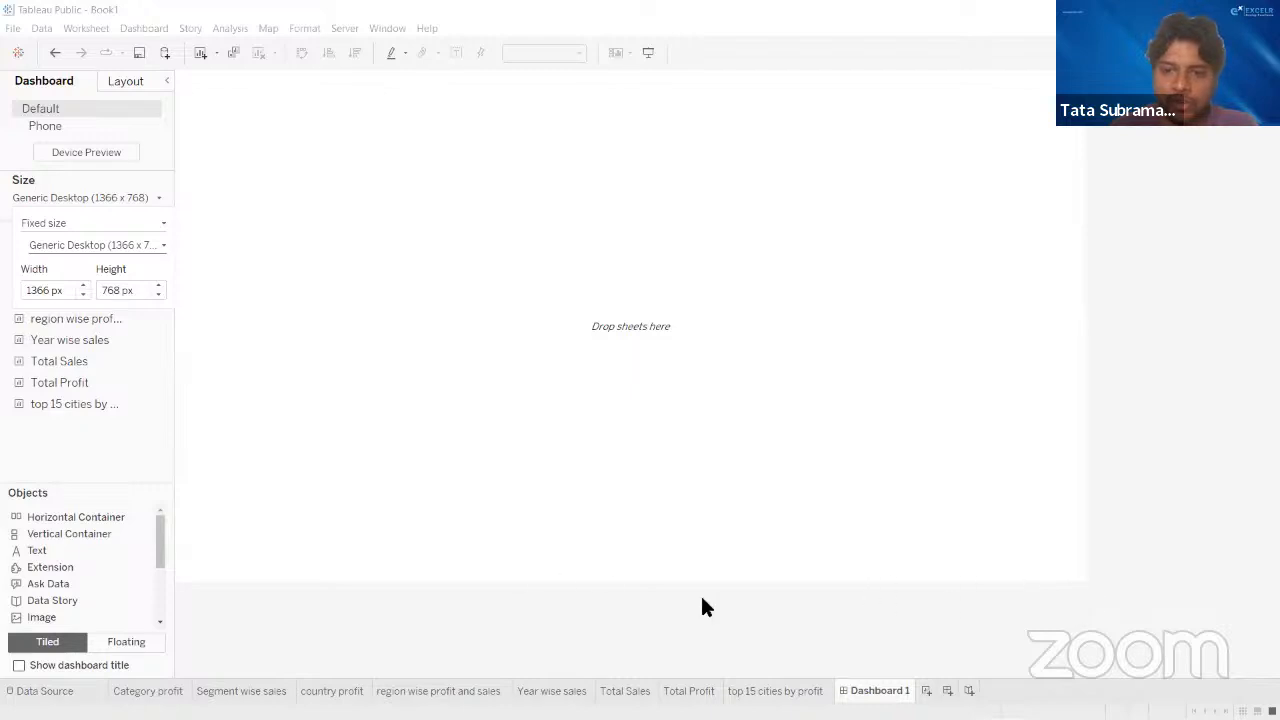
- Examine the size types and the fixed size presets available for the dashboard
click(94, 245)
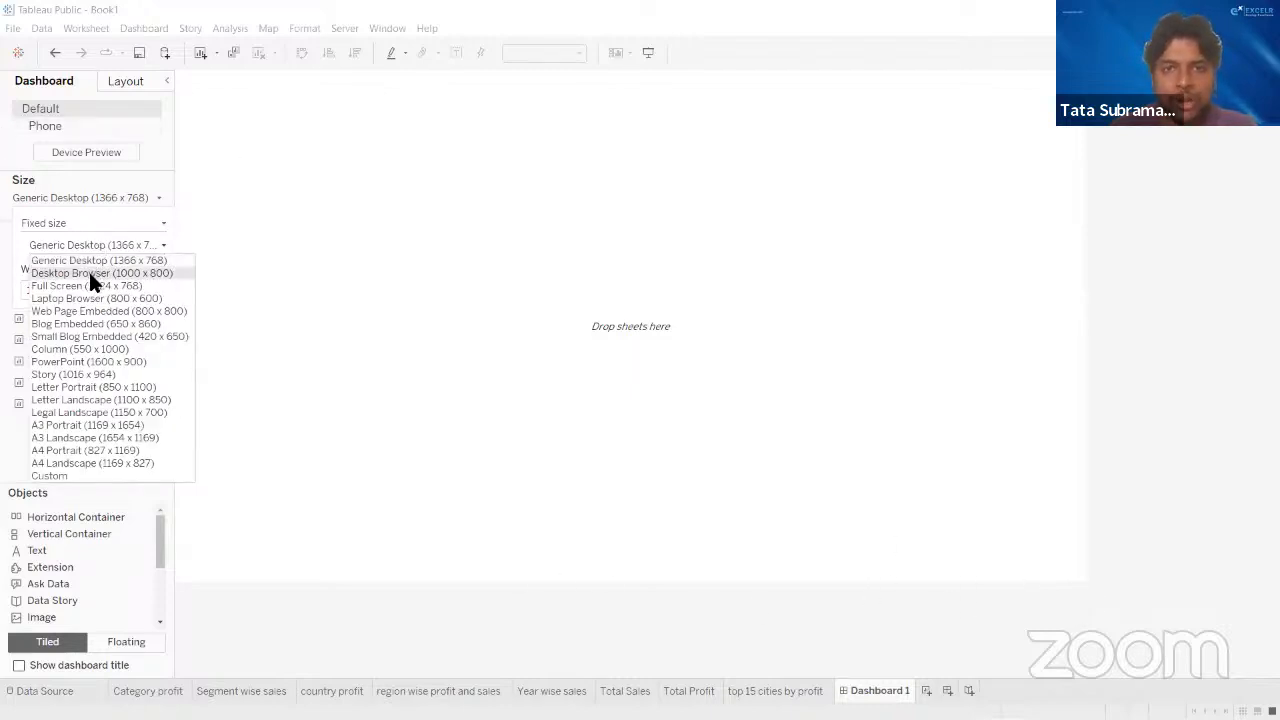
click(275, 273)
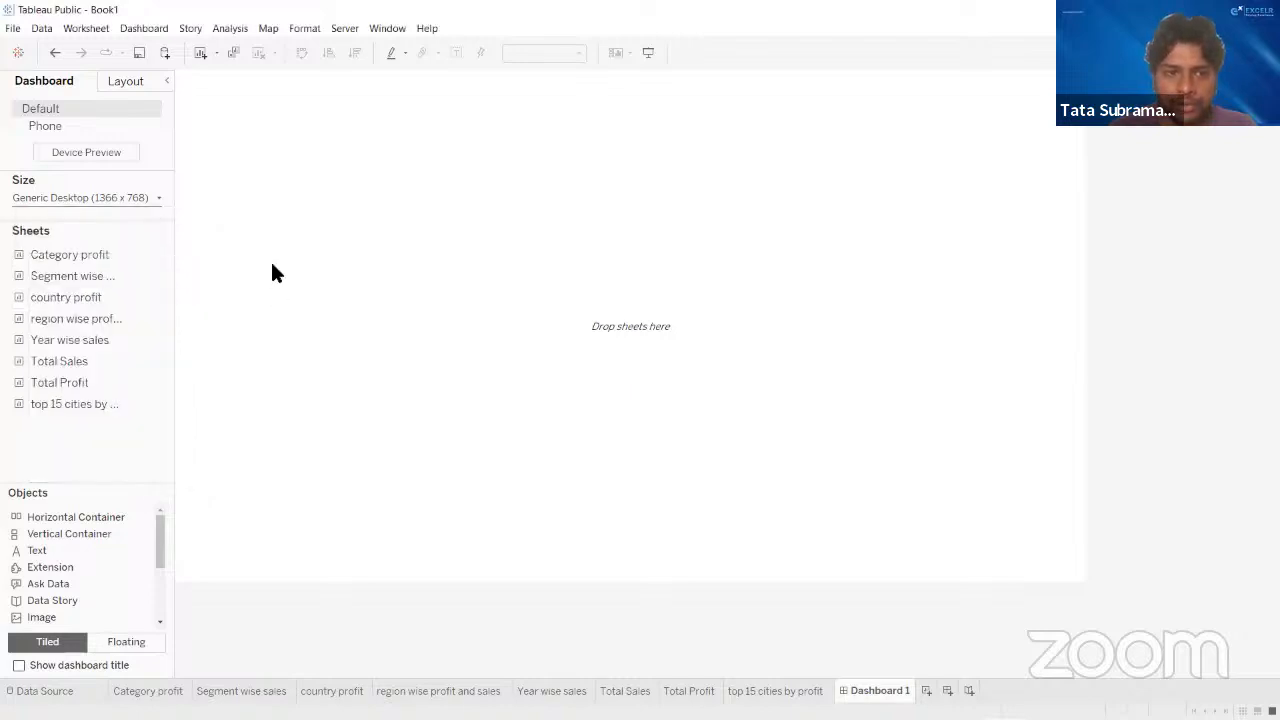
click(63, 199)
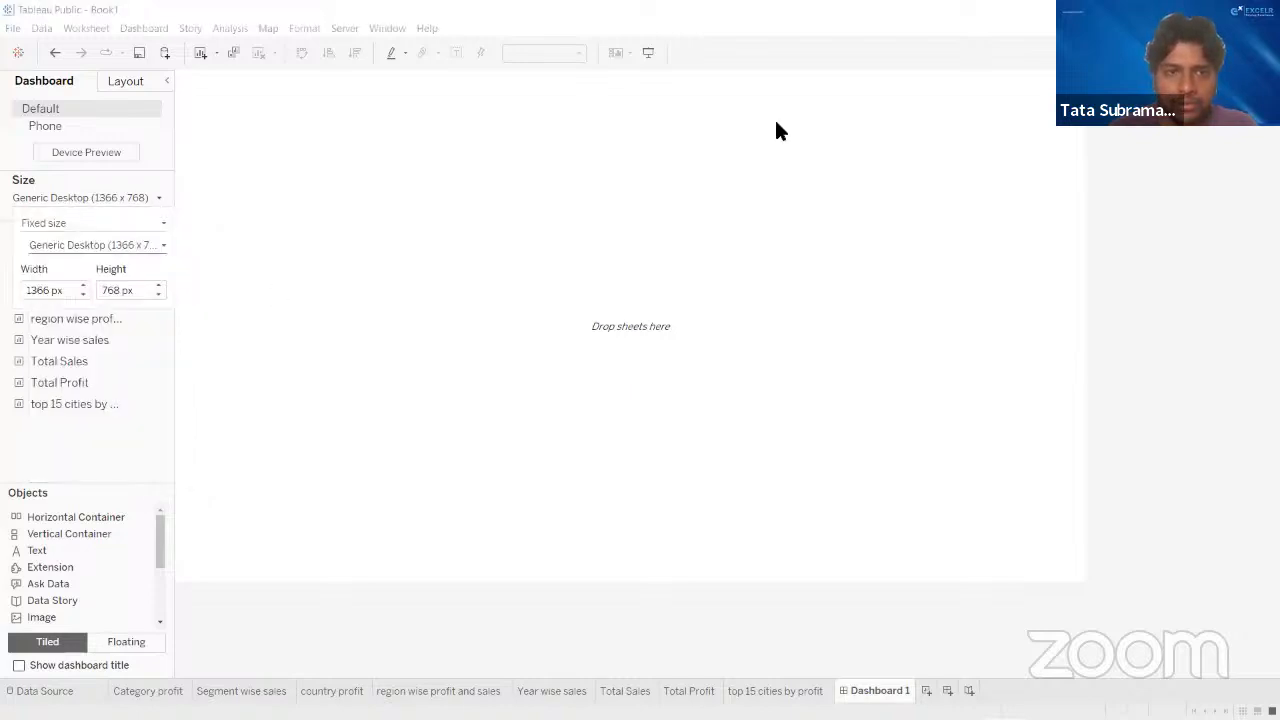
click(838, 74)
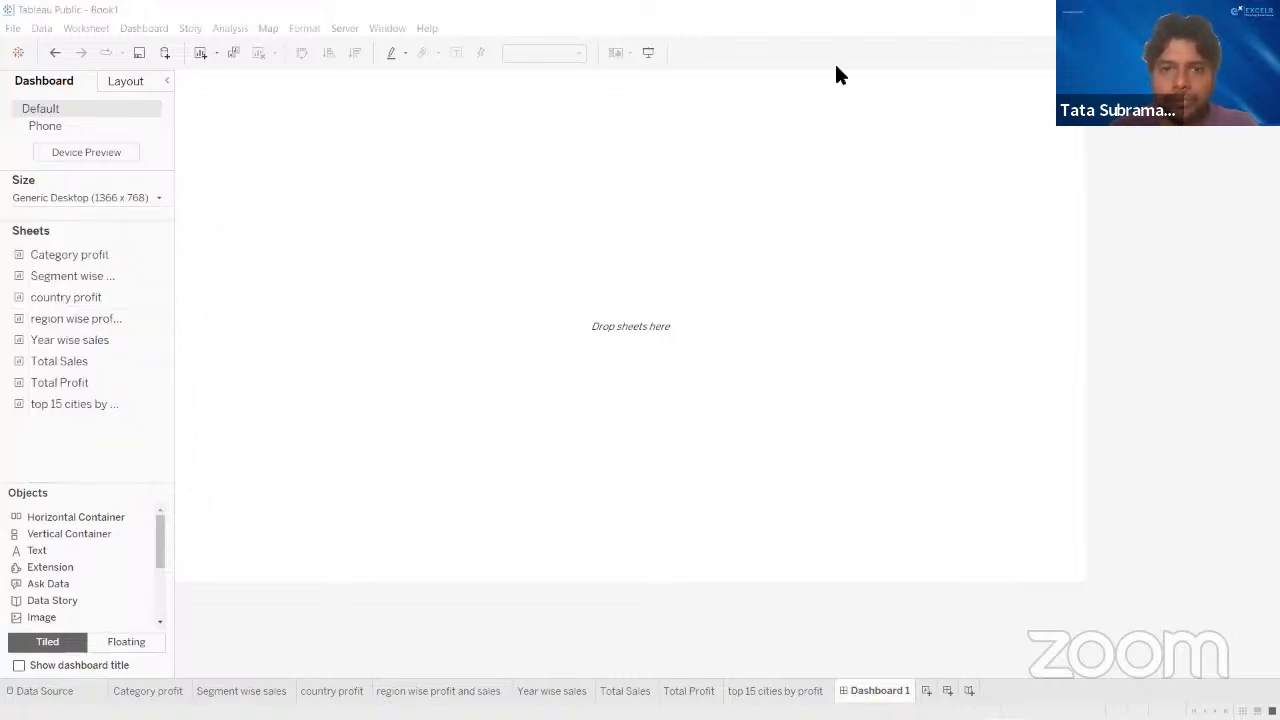
click(77, 199)
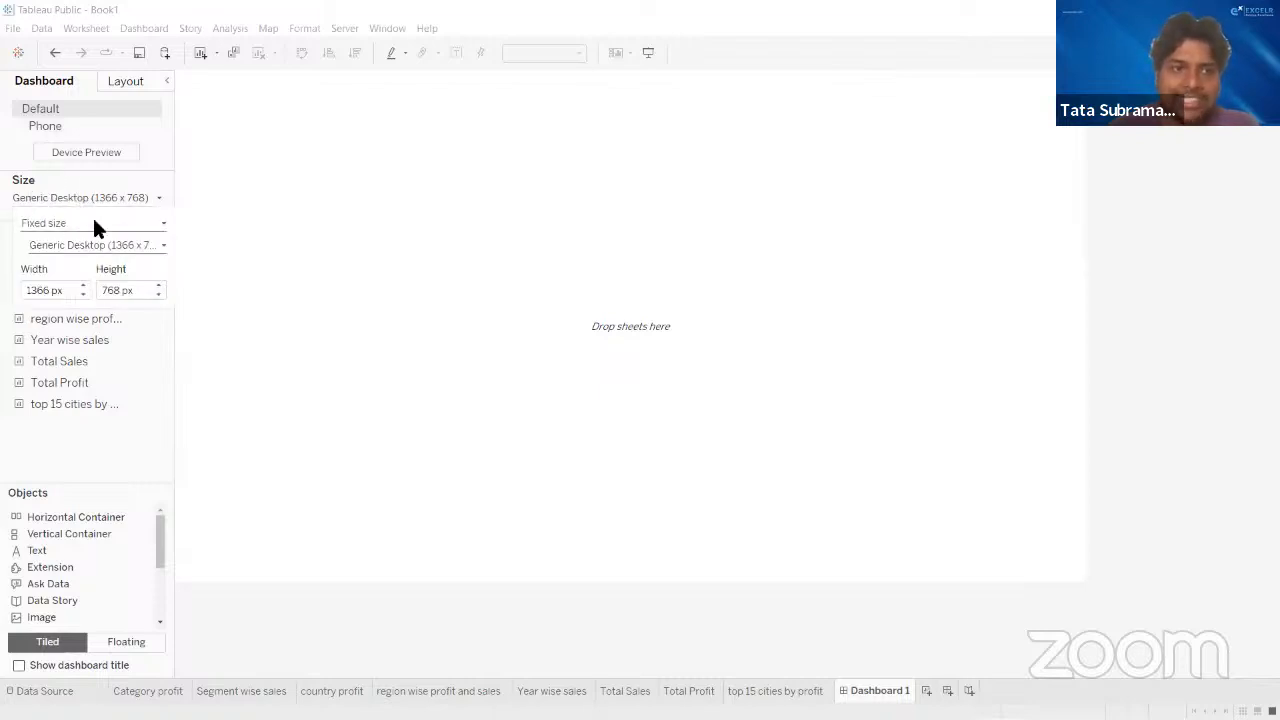
click(92, 223)
click(80, 240)
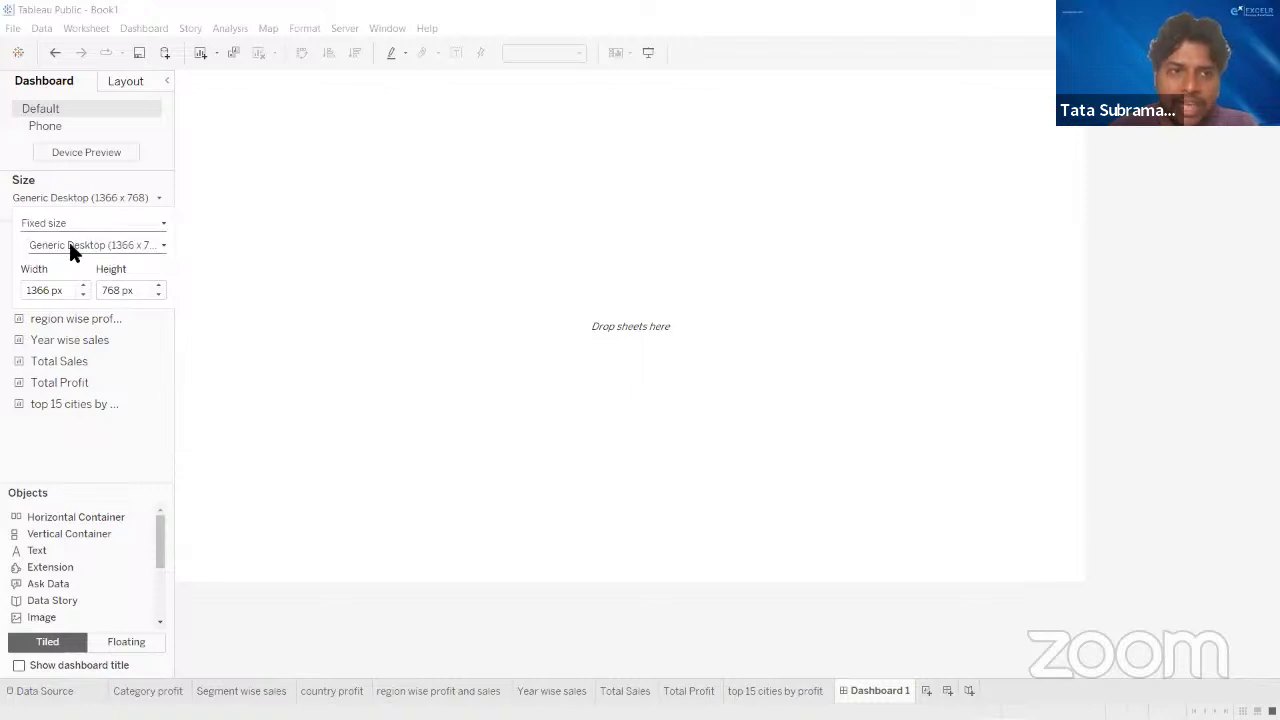
click(69, 246)
click(72, 249)
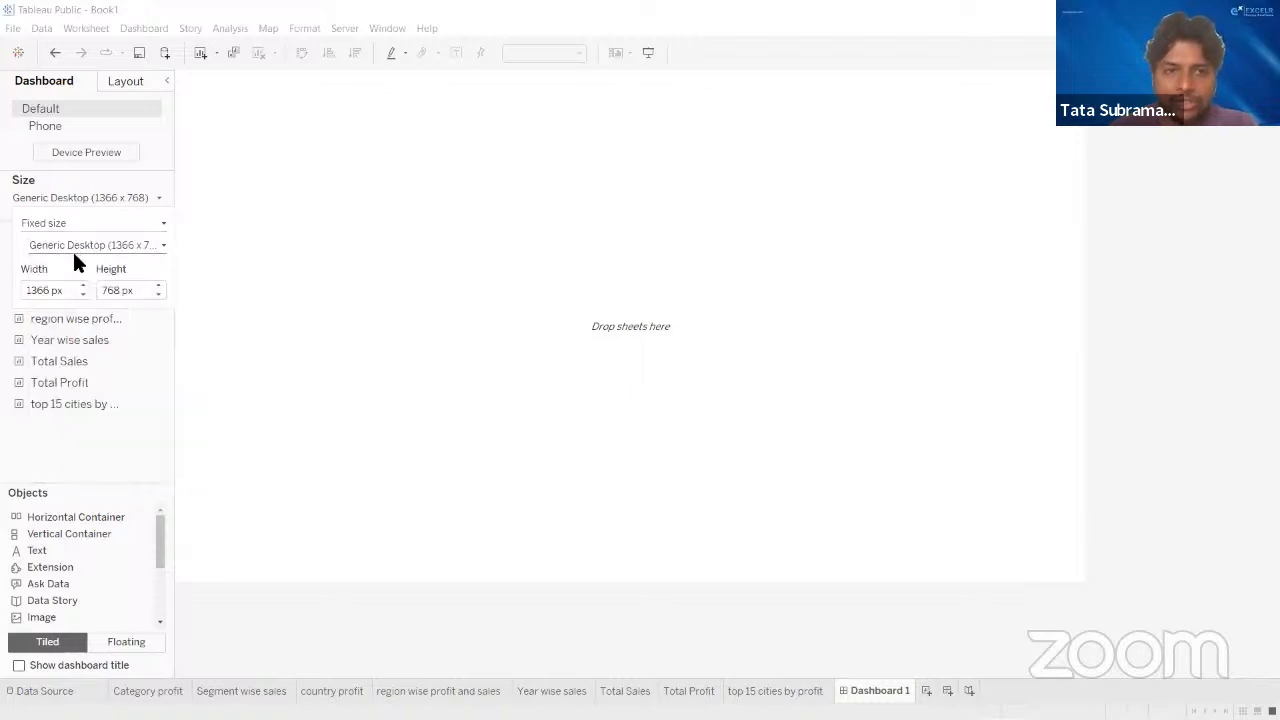
click(390, 270)
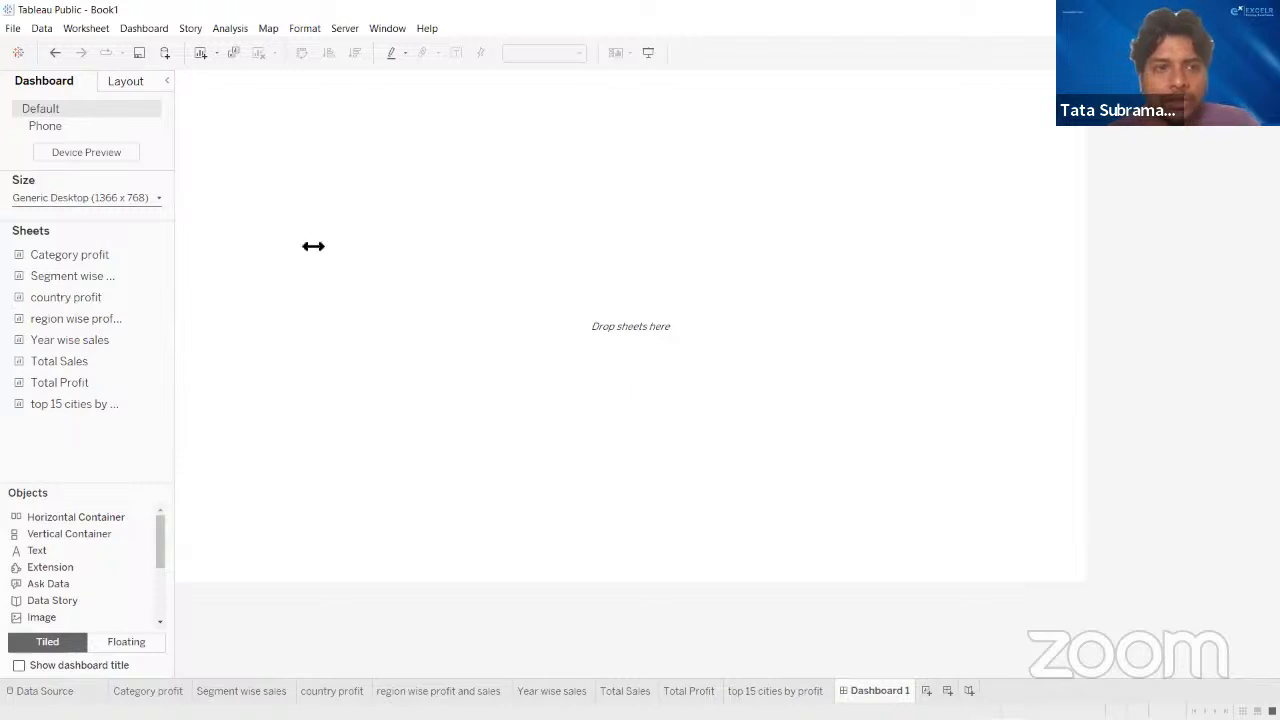
click(60, 197)
click(81, 243)
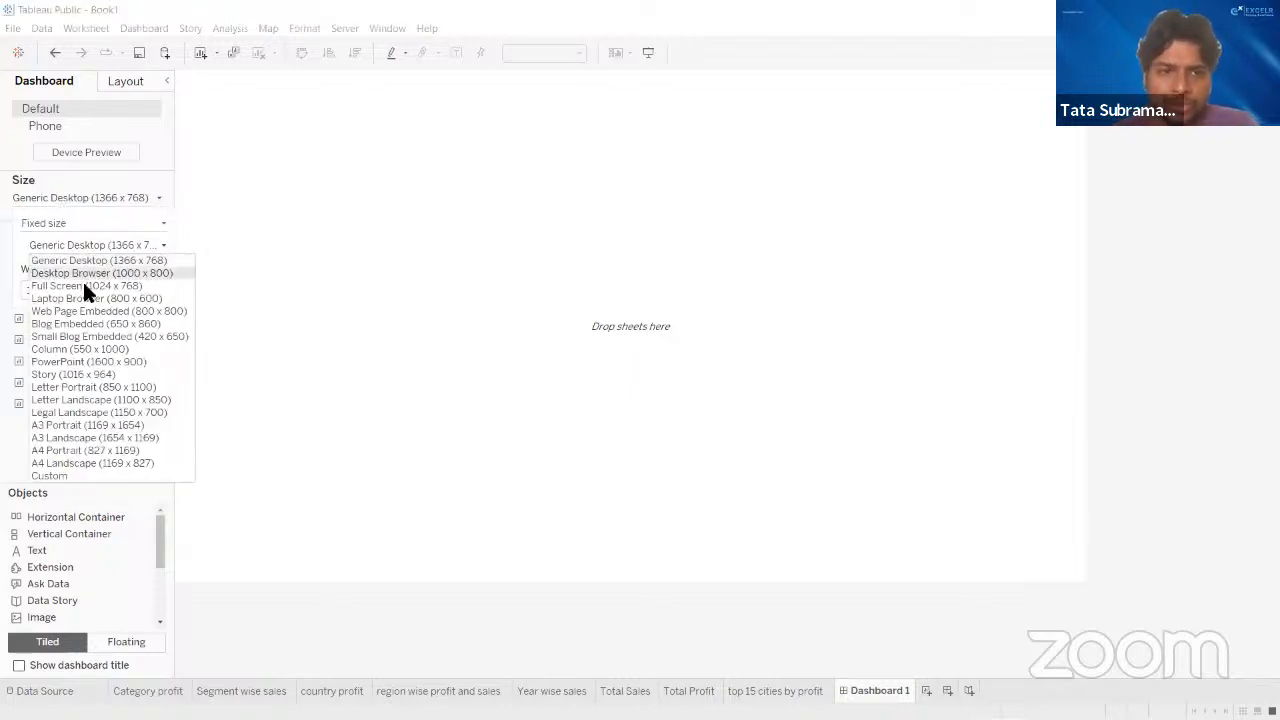
click(160, 197)
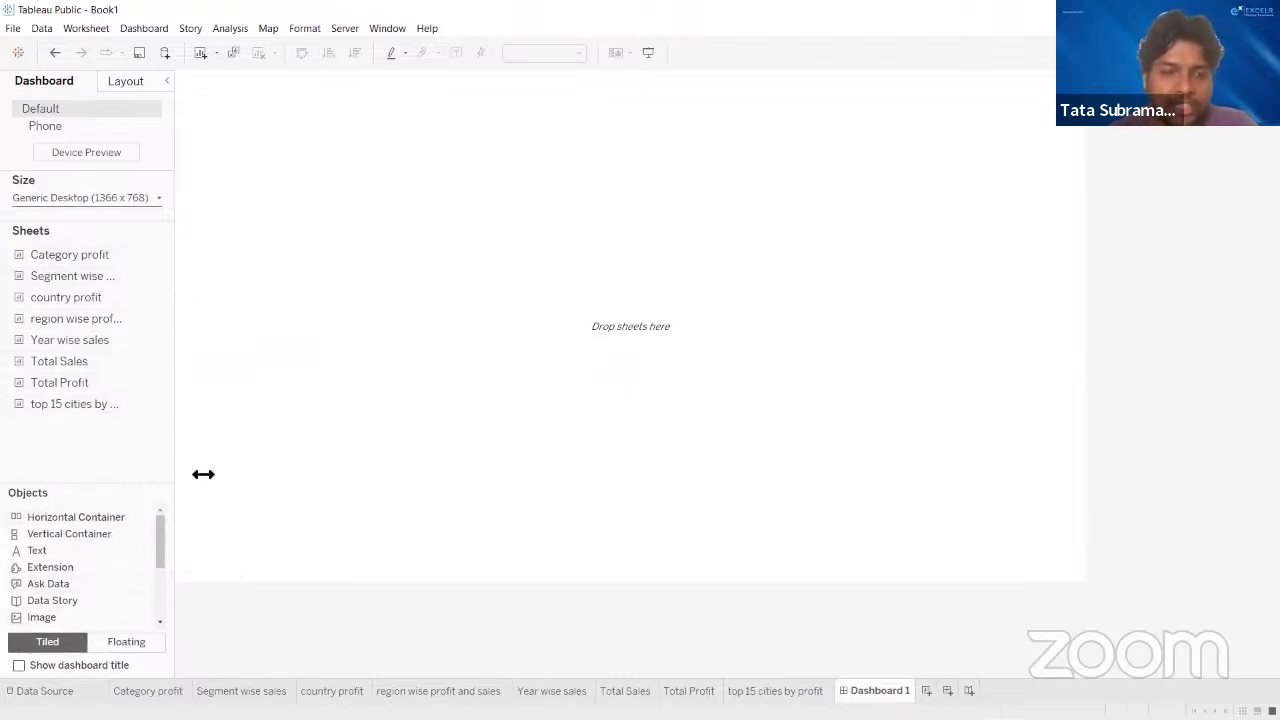
- Examine the available dashboard objects and the Tiled and Floating layout options
scroll(96, 590, down, 3)
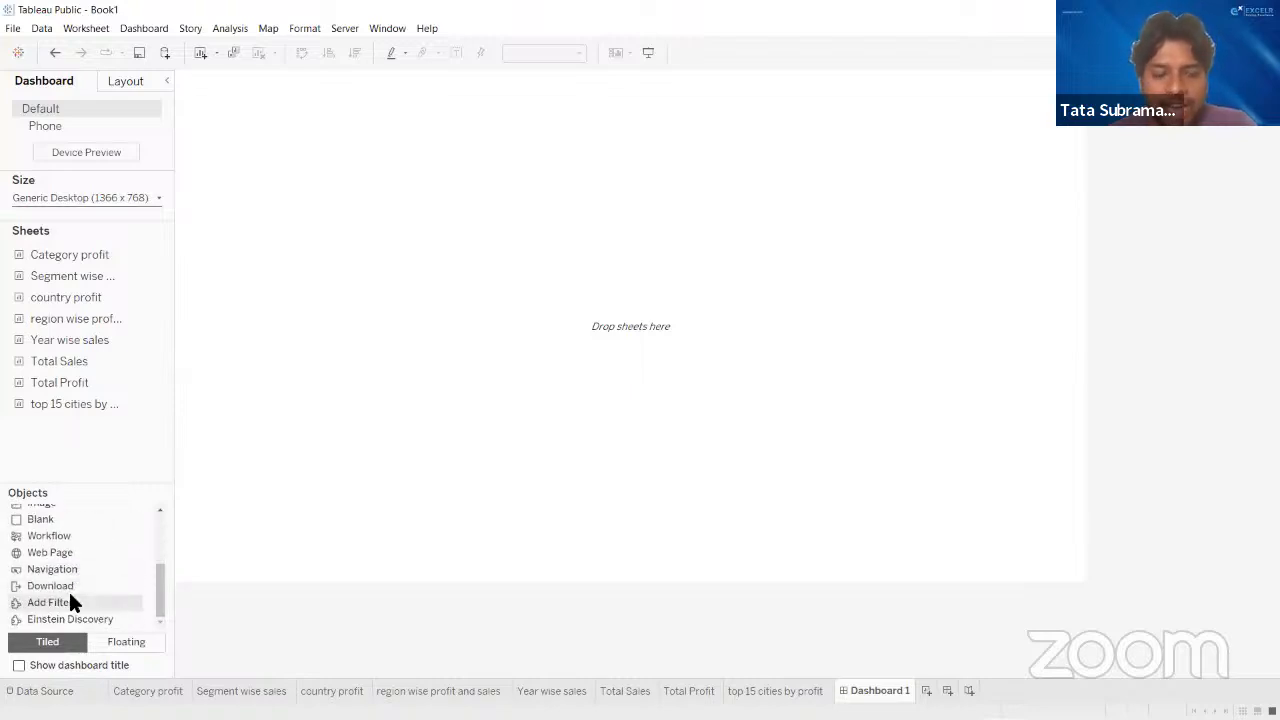
scroll(74, 602, up, 3)
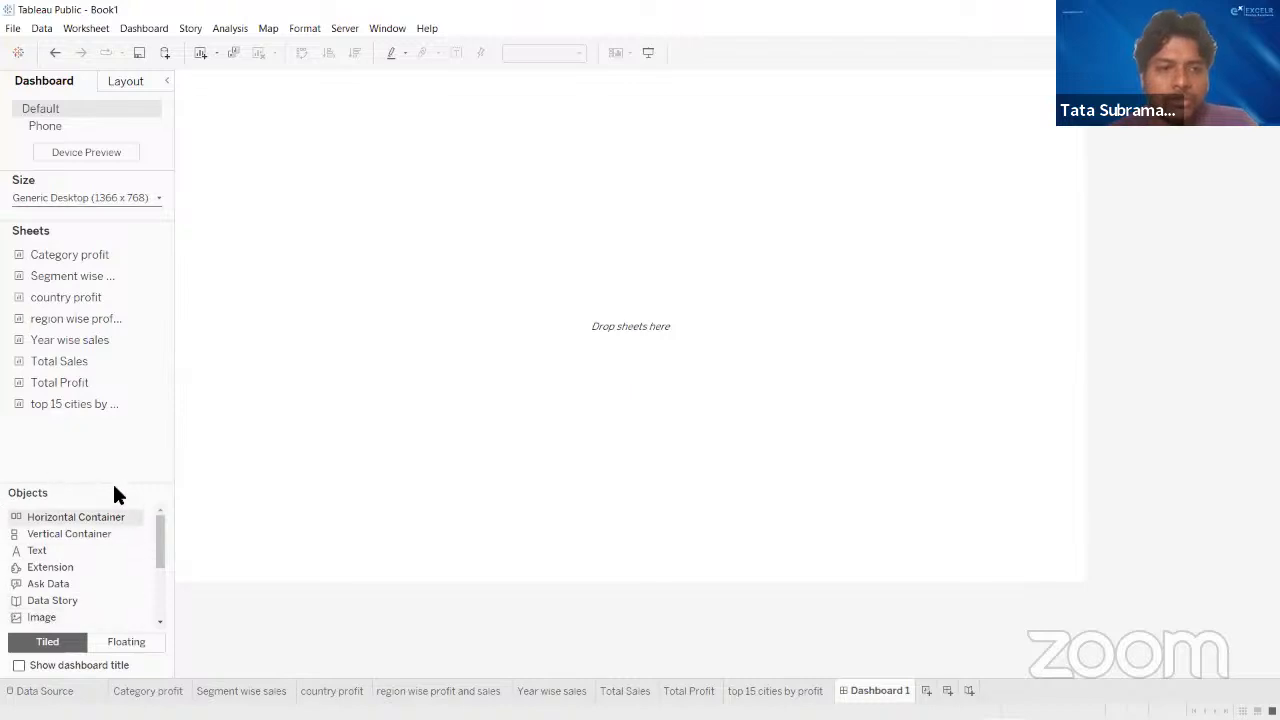
drag(74, 404, 897, 515)
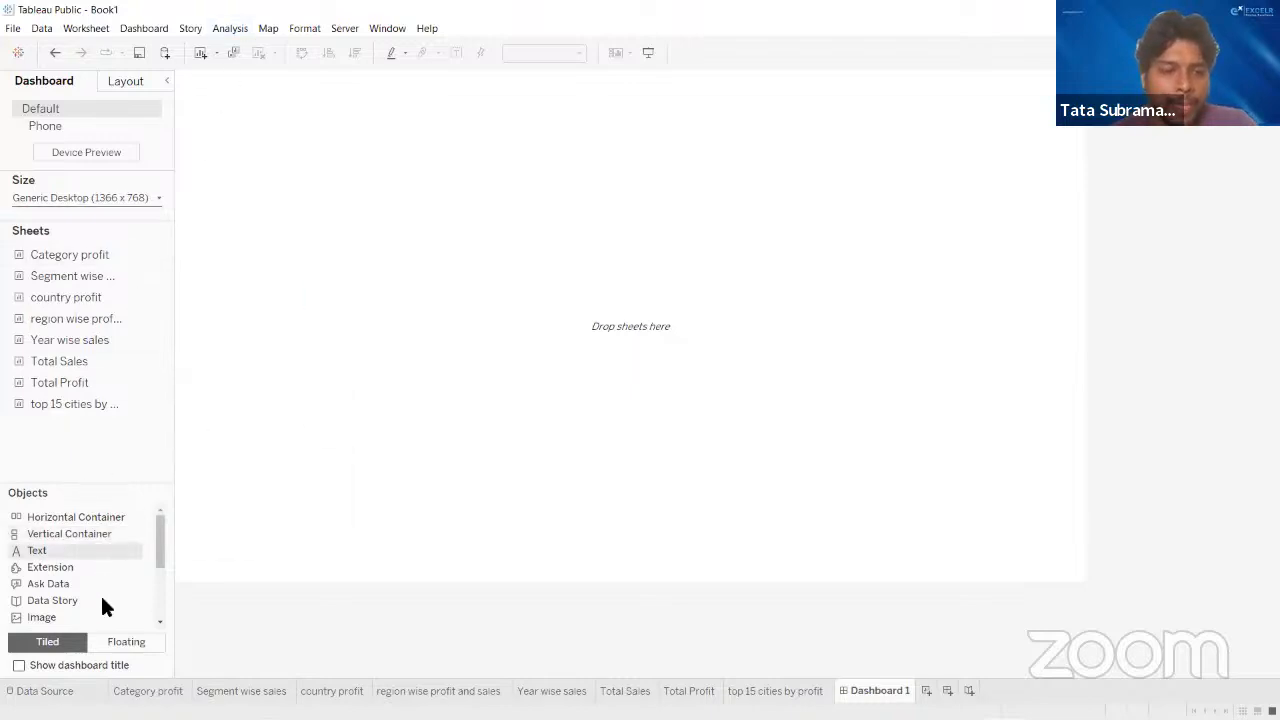
click(109, 644)
click(51, 642)
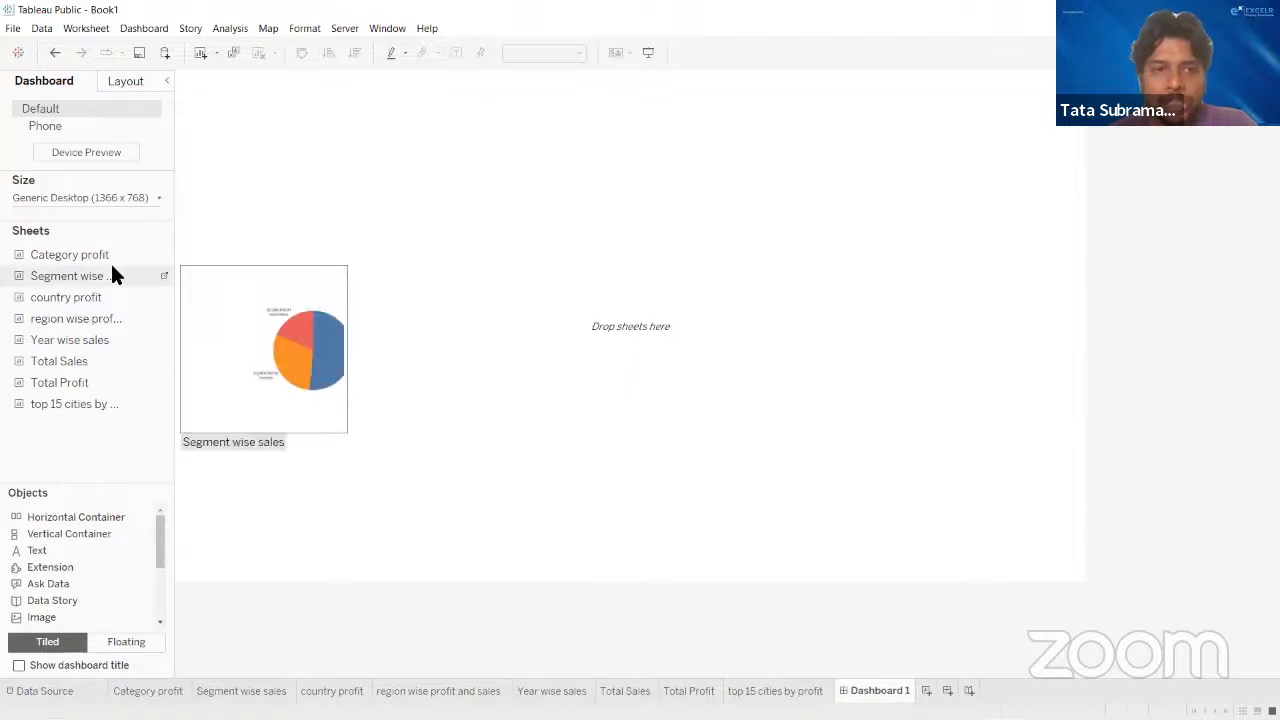
- Try the Category profit and Segment wise sales sheets as tiled items stacked vertically, and remove both from the dashboard
drag(114, 255, 466, 282)
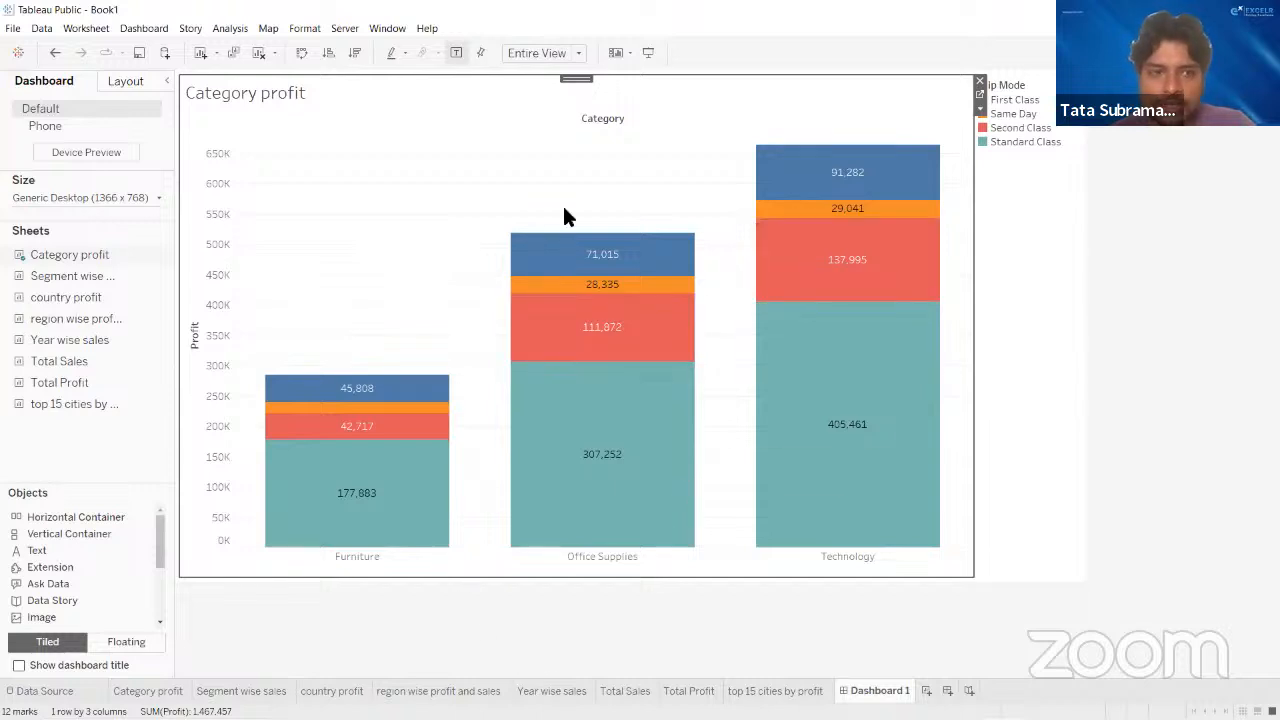
mouse_move(60, 275)
mouse_down()
mouse_move(366, 410)
mouse_move(467, 521)
mouse_up()
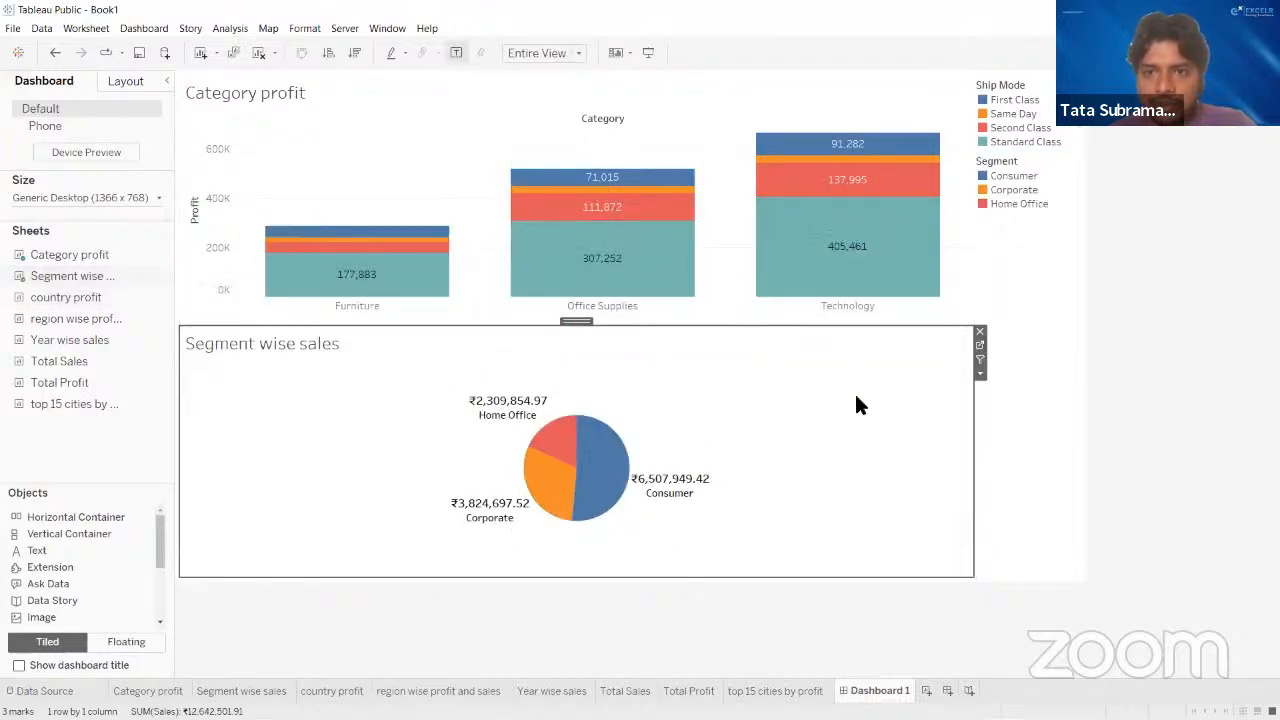
click(979, 332)
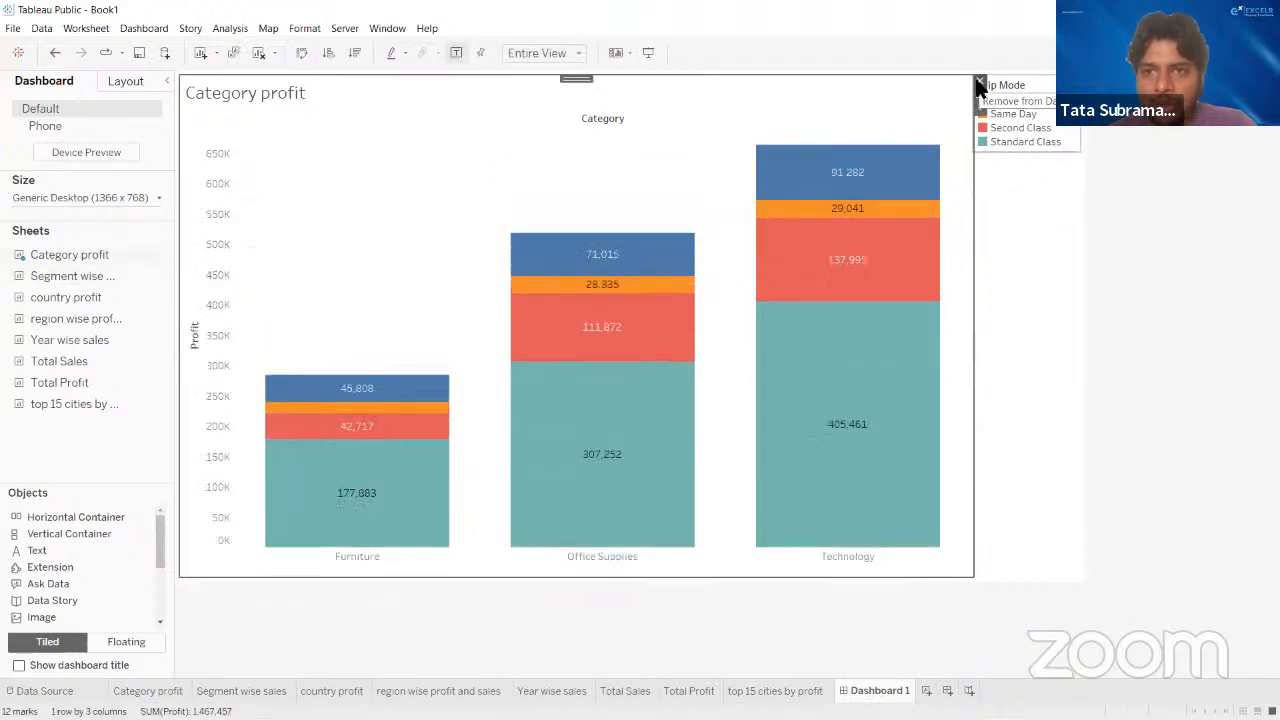
click(979, 81)
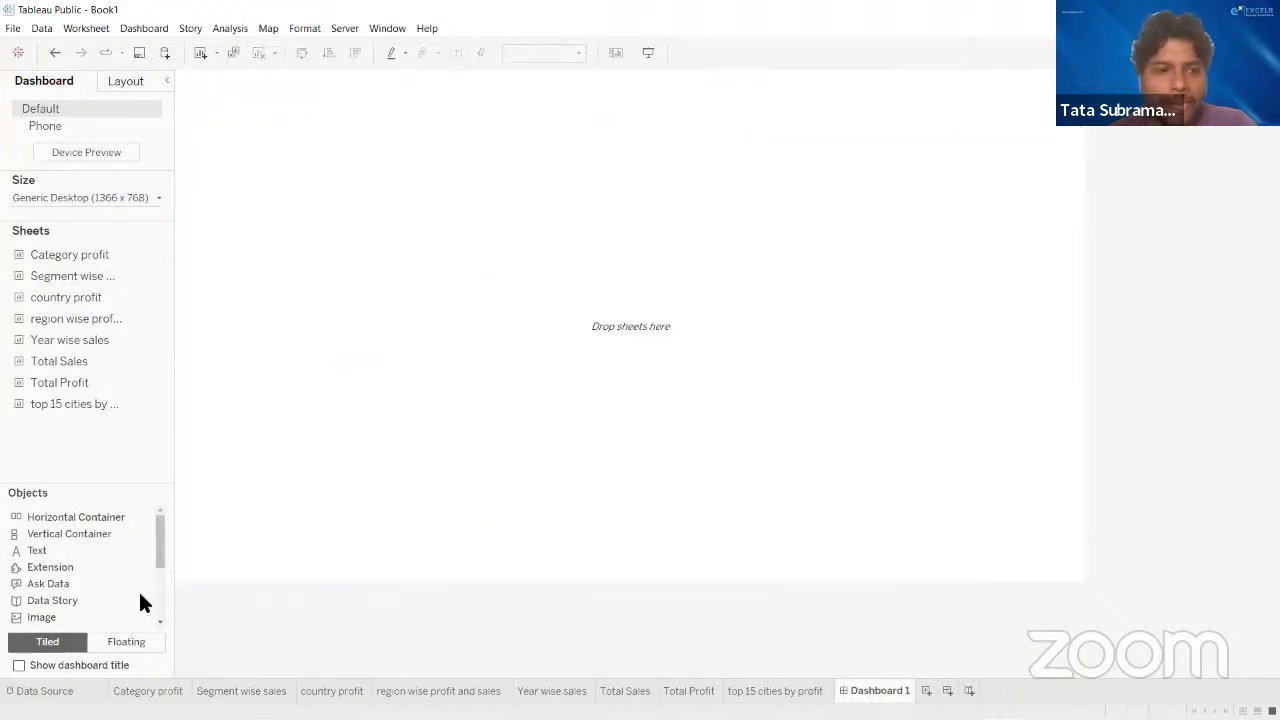
- Add the Category profit sheet as a floating item, make it narrower and taller, and place it in the dashboard's upper-left area
click(125, 644)
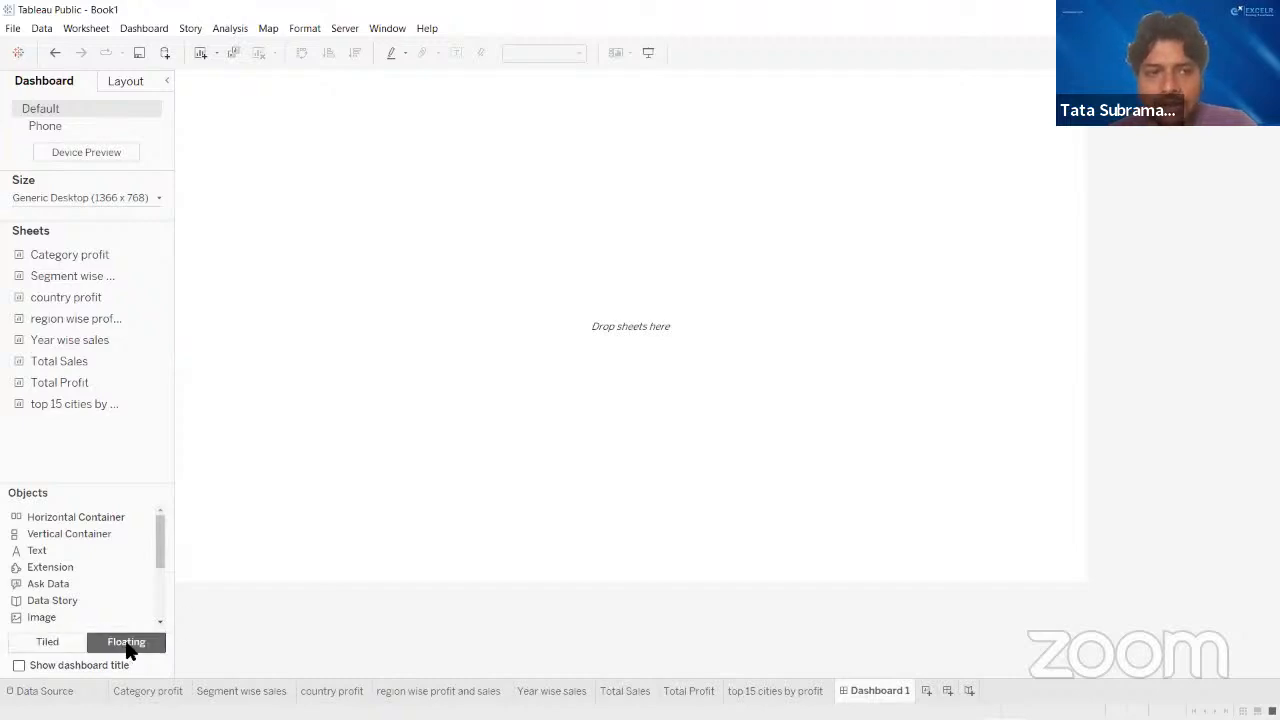
drag(91, 258, 185, 258)
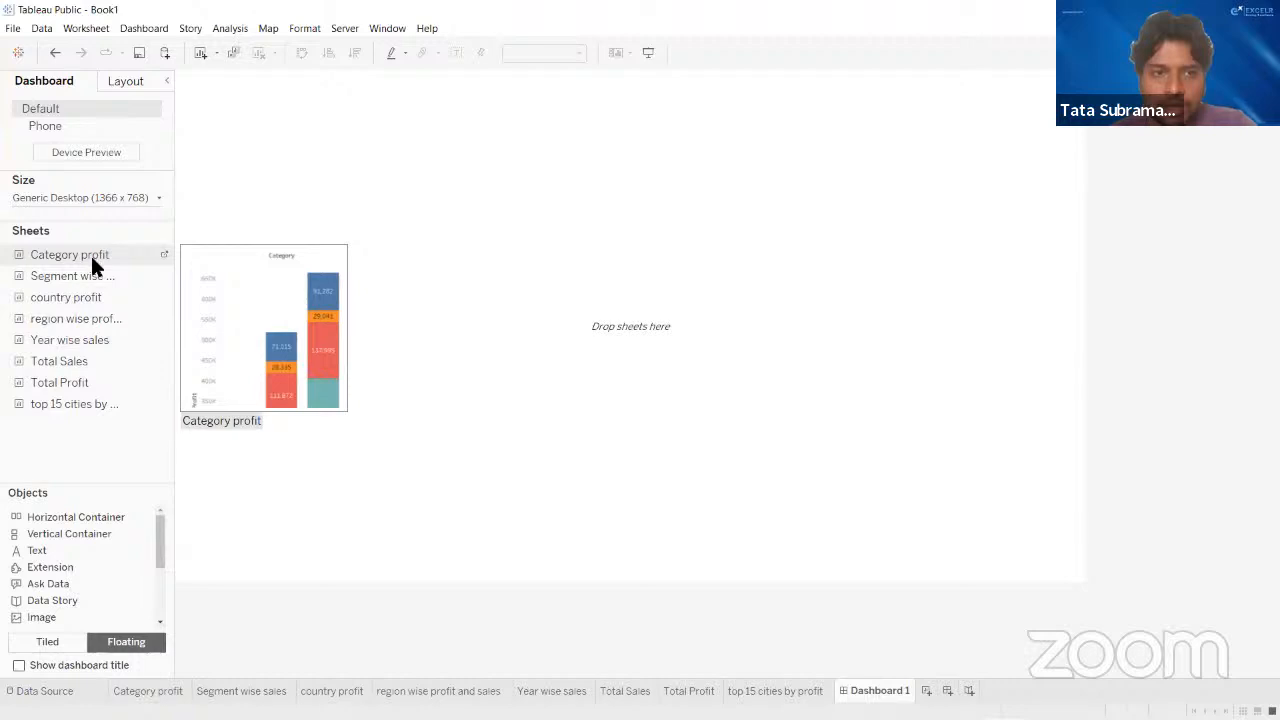
drag(91, 258, 343, 209)
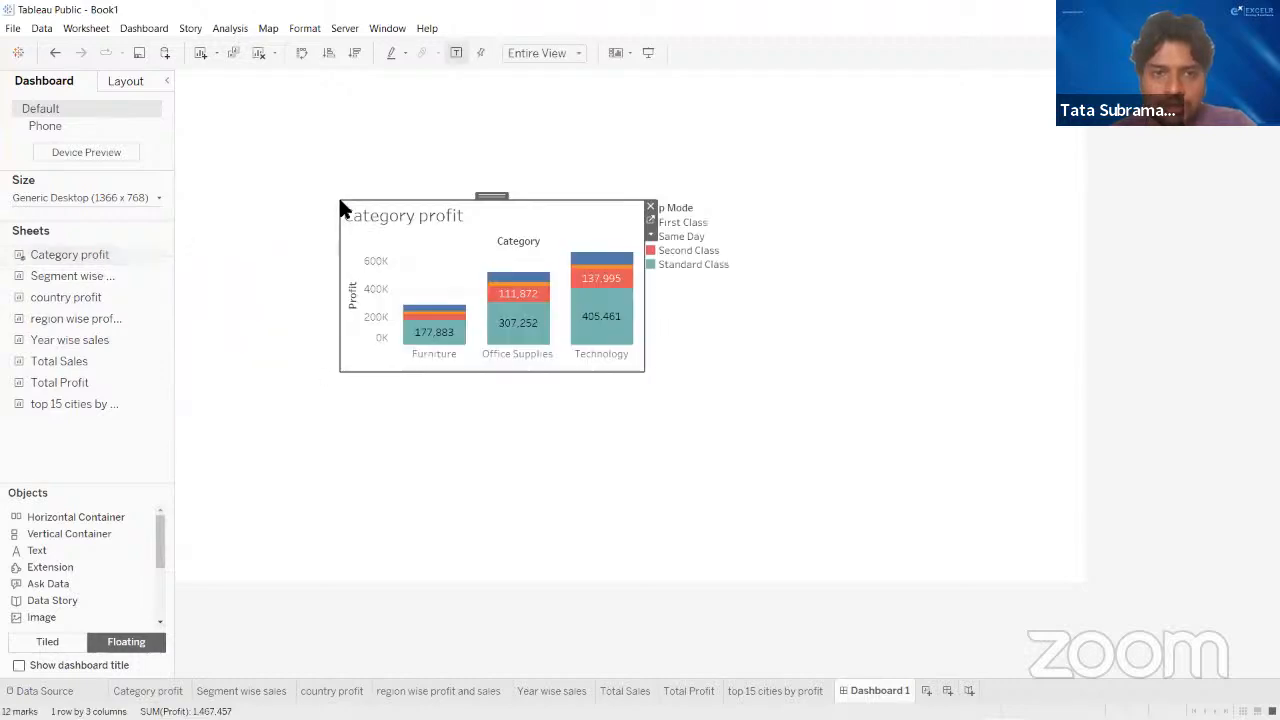
drag(648, 375, 581, 406)
drag(462, 192, 323, 88)
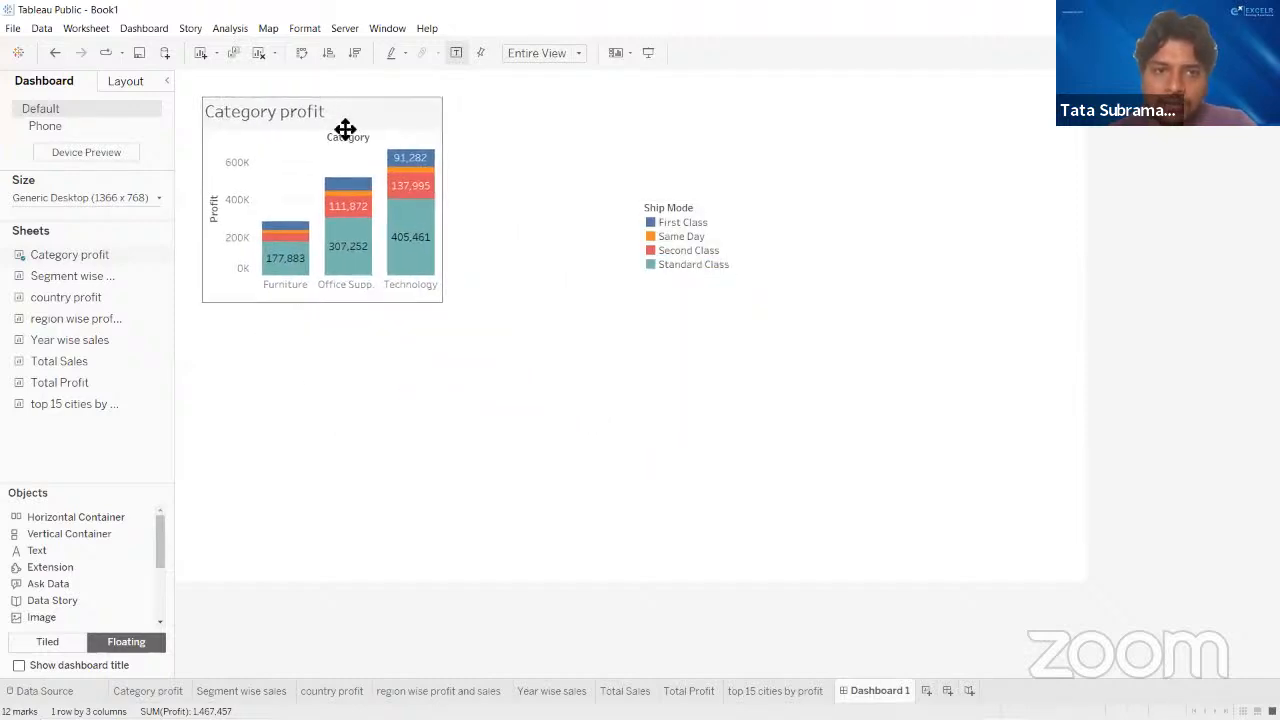
- Add the country profit map as a floating item below the Category profit chart, and enlarge it in width and height
drag(88, 297, 389, 397)
drag(540, 385, 379, 306)
drag(533, 431, 637, 434)
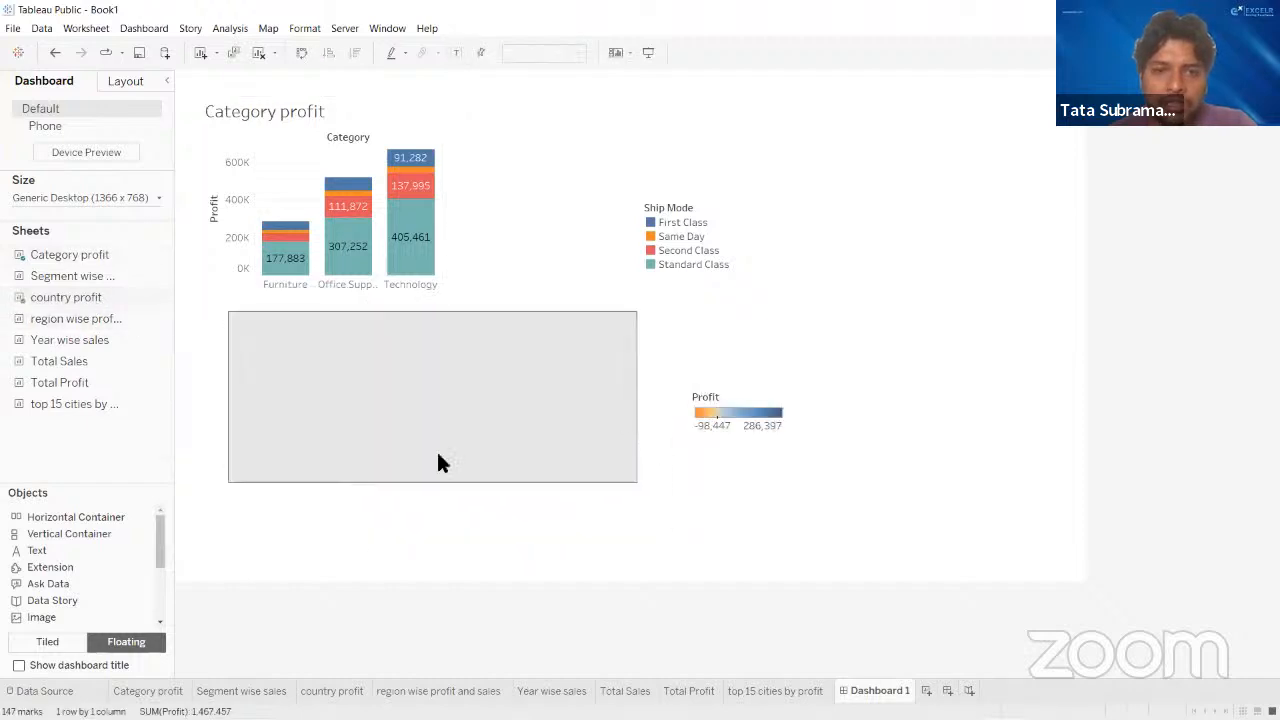
drag(444, 485, 432, 554)
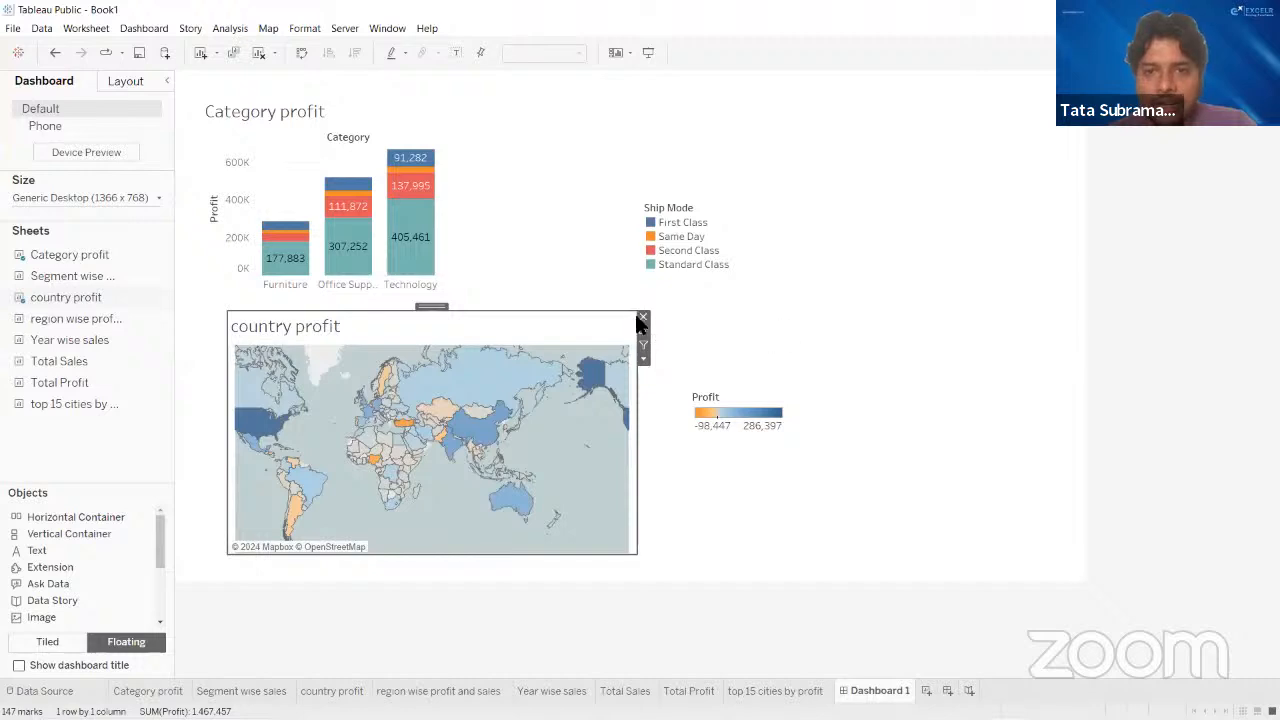
- Remove the country profit map and the Category profit chart from the dashboard, and set the layout for new items to Tiled
key(Delete)
click(410, 107)
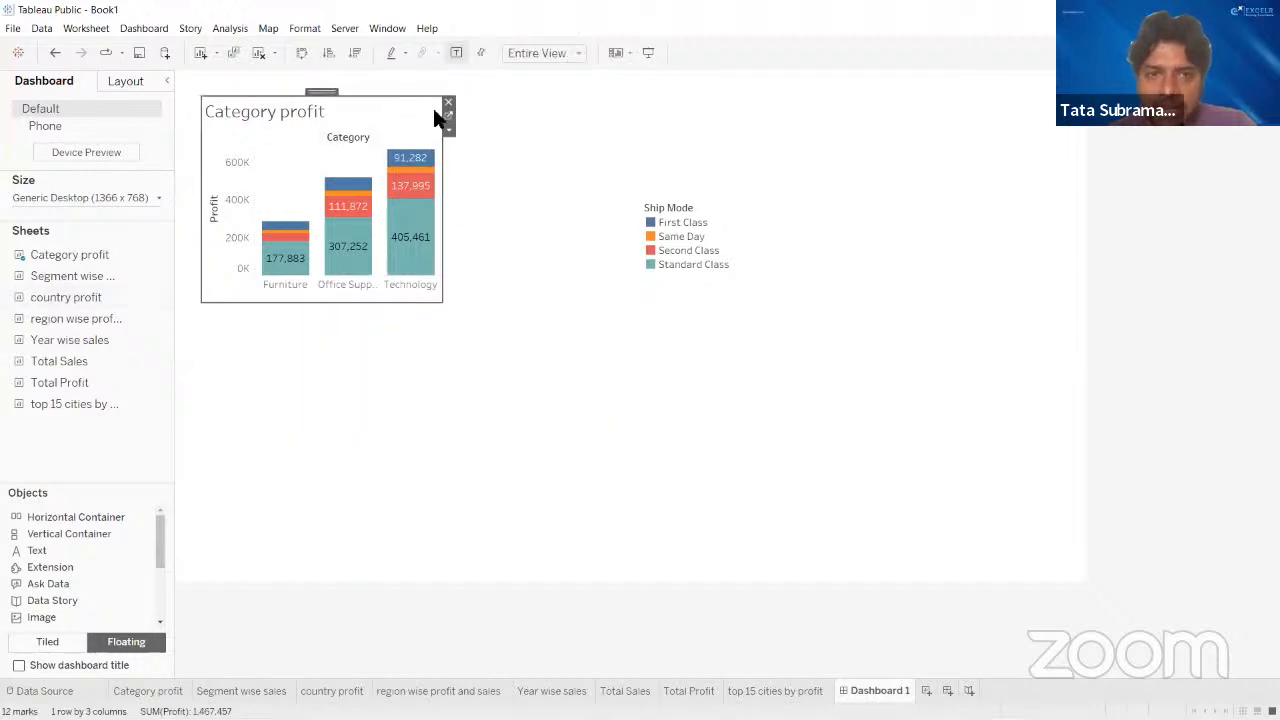
click(449, 102)
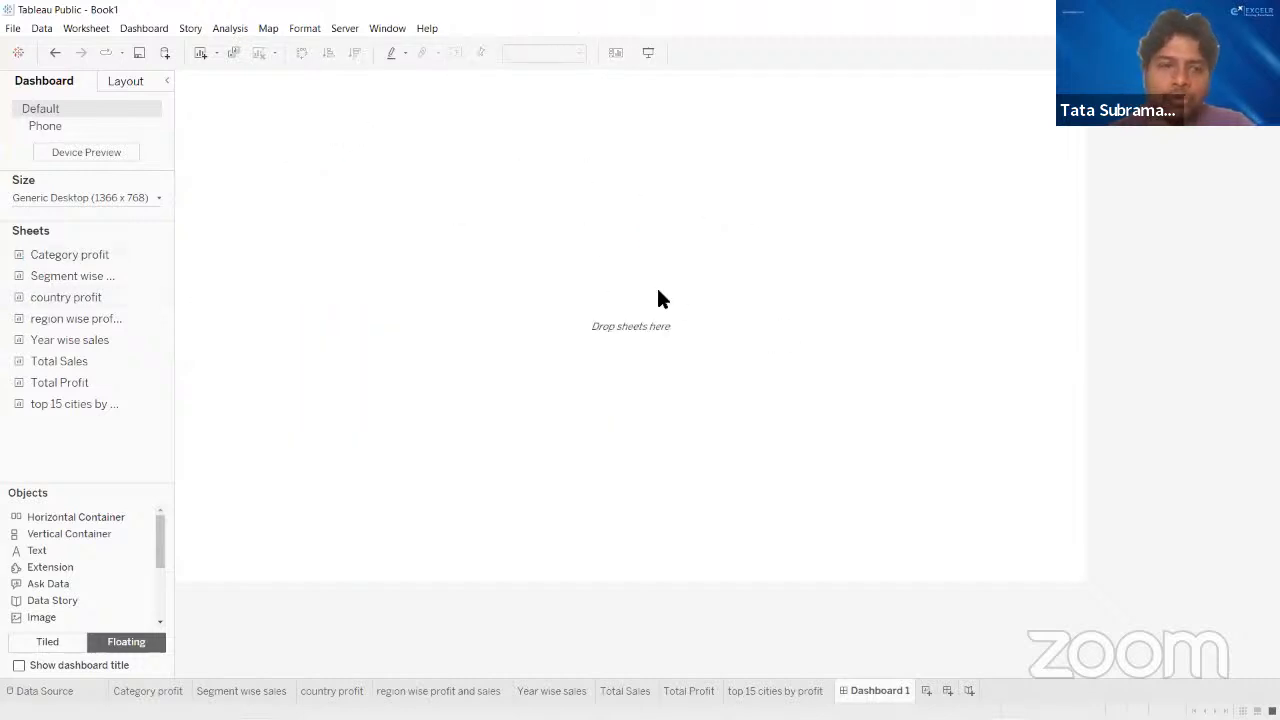
click(47, 642)
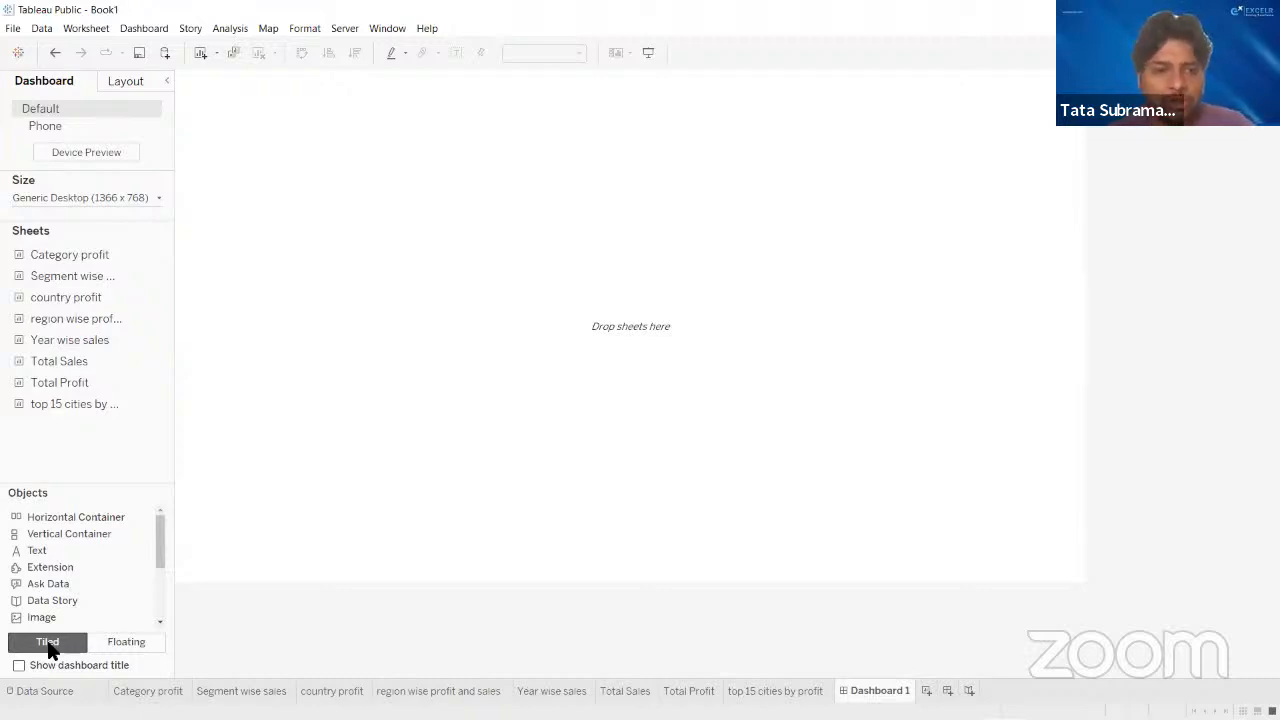
mouse_move(150, 718)
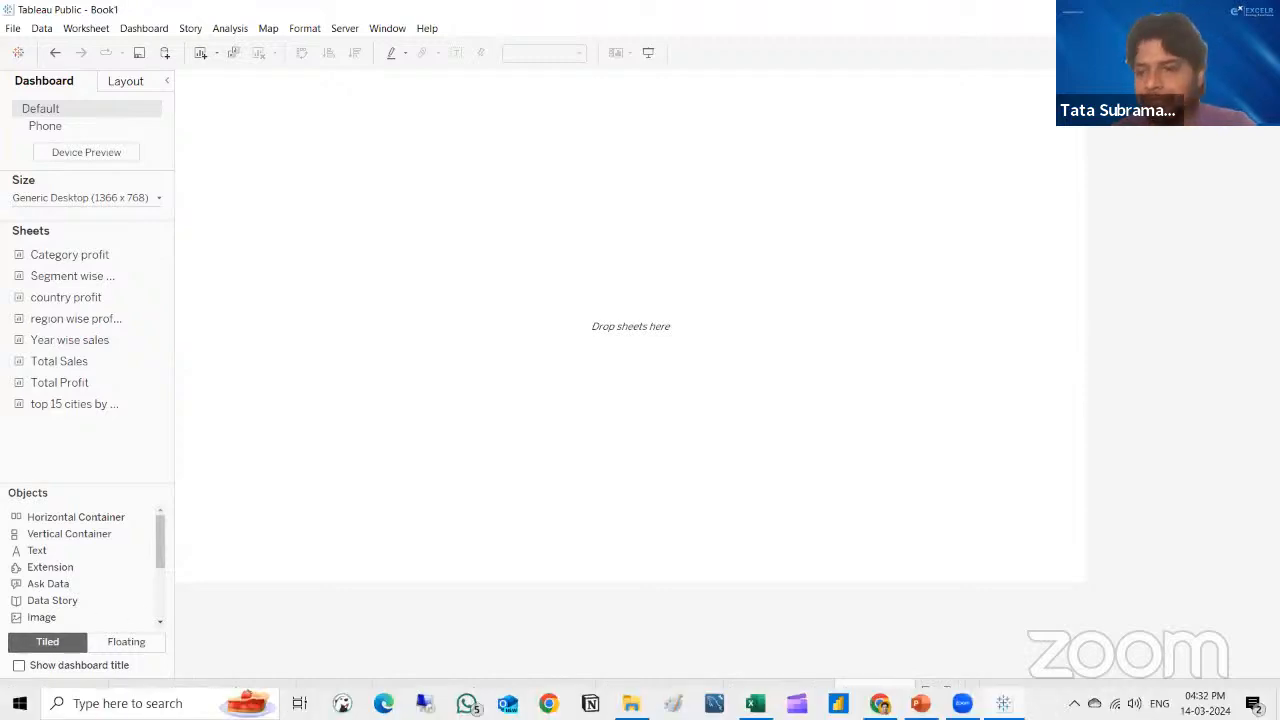
mouse_move(86, 349)
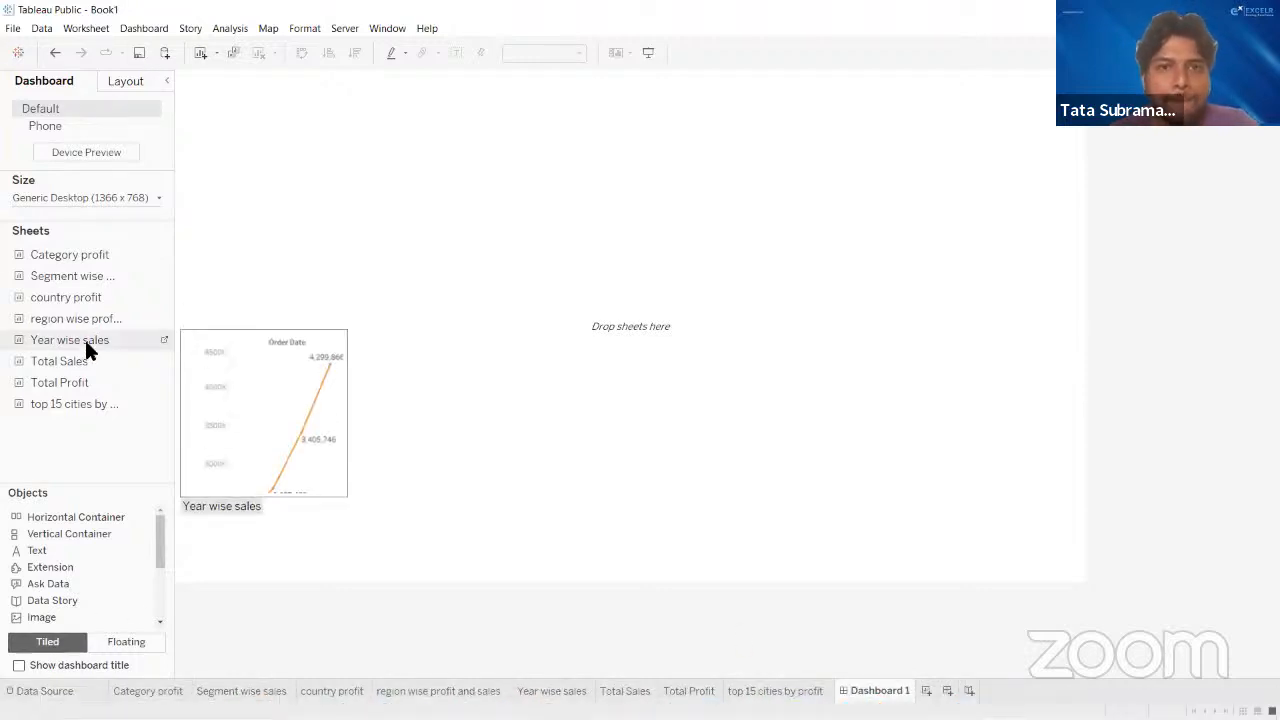
click(668, 81)
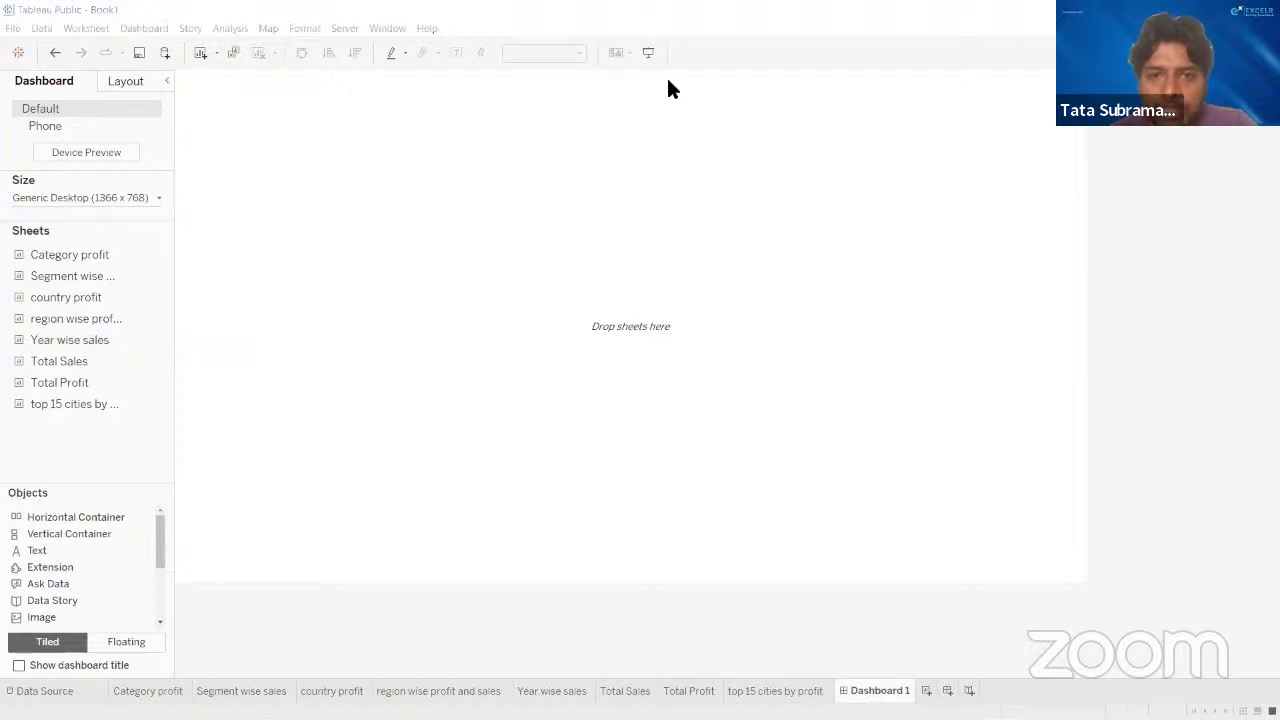
- Try the Category profit and Segment wise sales sheets one at a time as a single tiled item, removing each from the dashboard
click(78, 252)
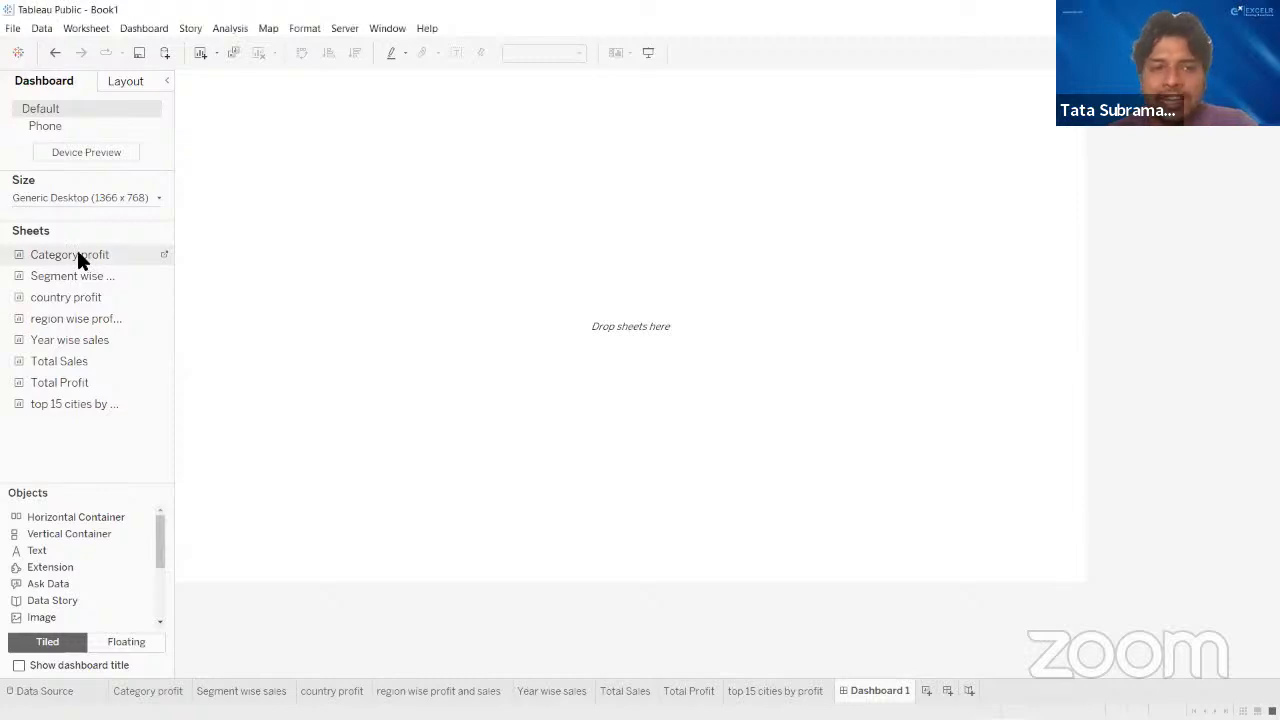
mouse_move(62, 252)
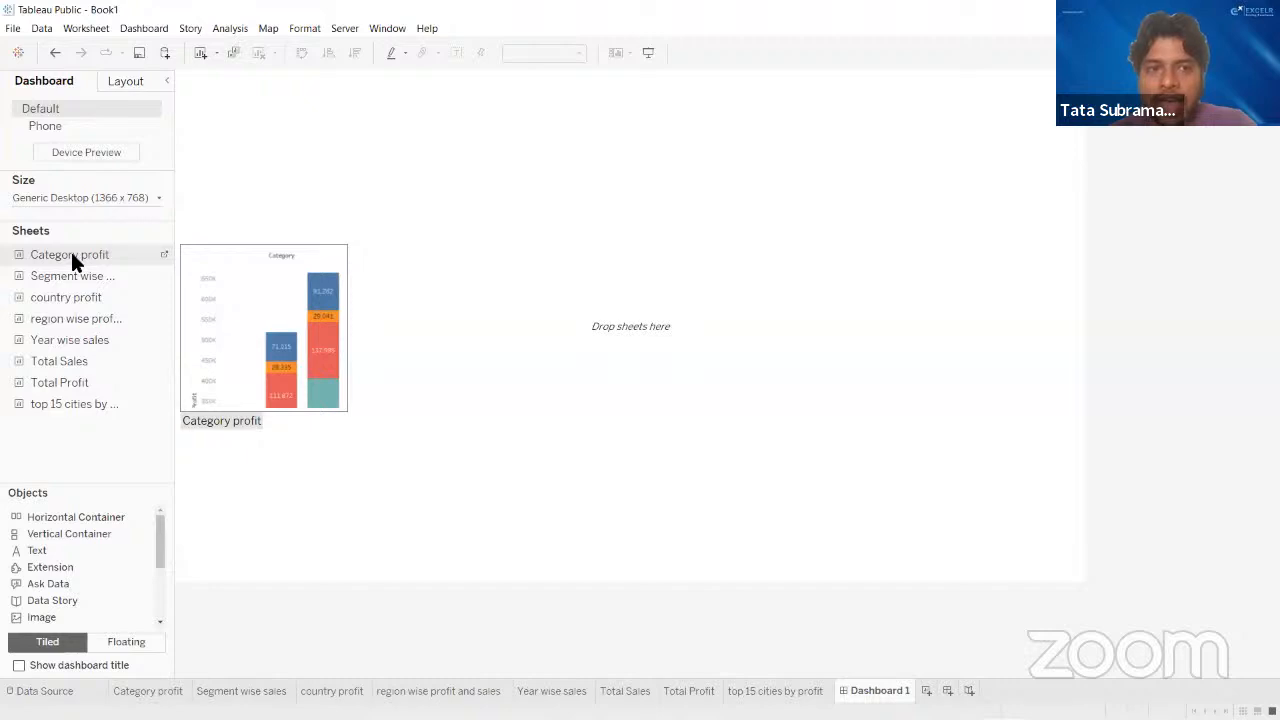
mouse_move(71, 256)
mouse_down()
mouse_move(340, 246)
mouse_move(34, 257)
mouse_move(345, 252)
mouse_move(82, 258)
mouse_move(318, 252)
mouse_up()
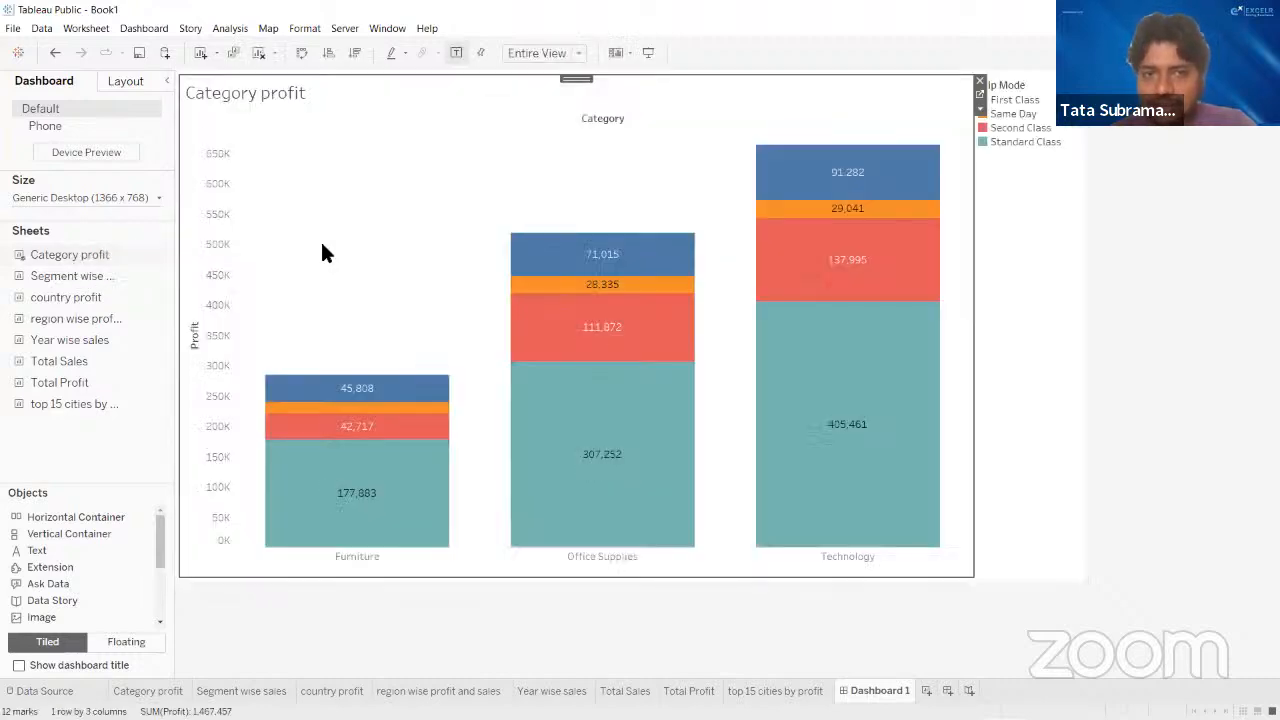
click(980, 81)
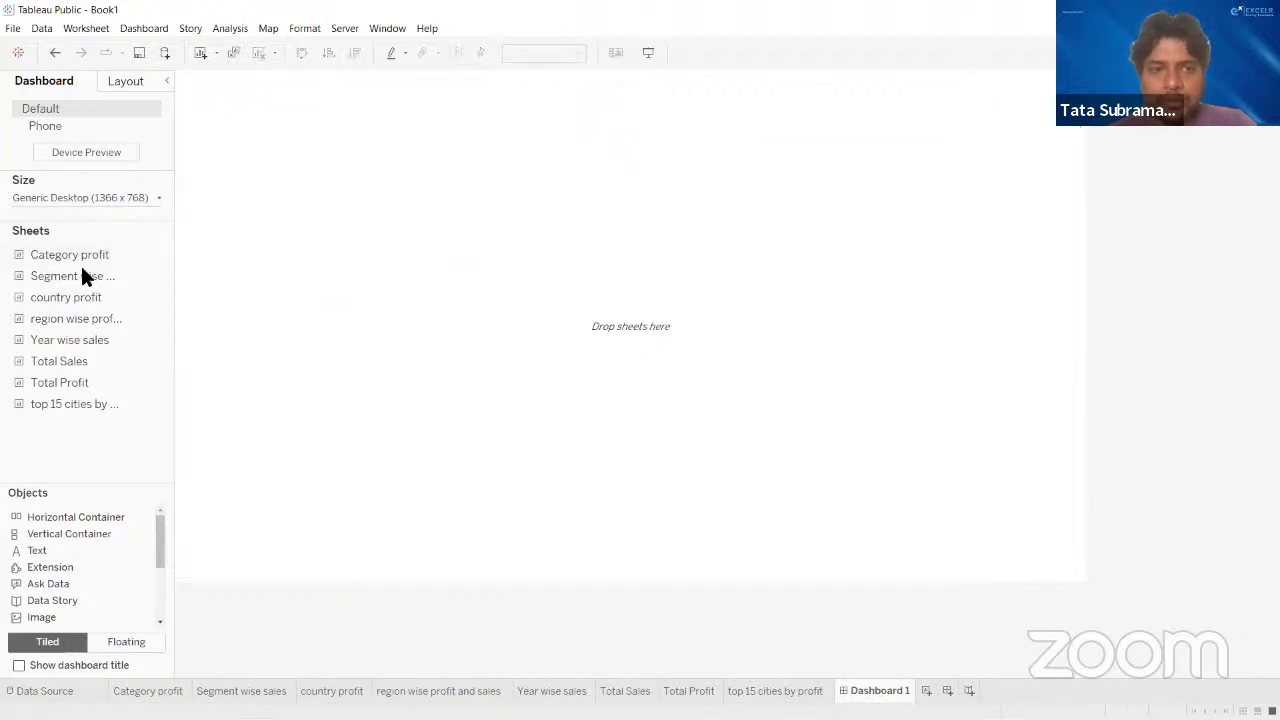
drag(82, 273, 352, 243)
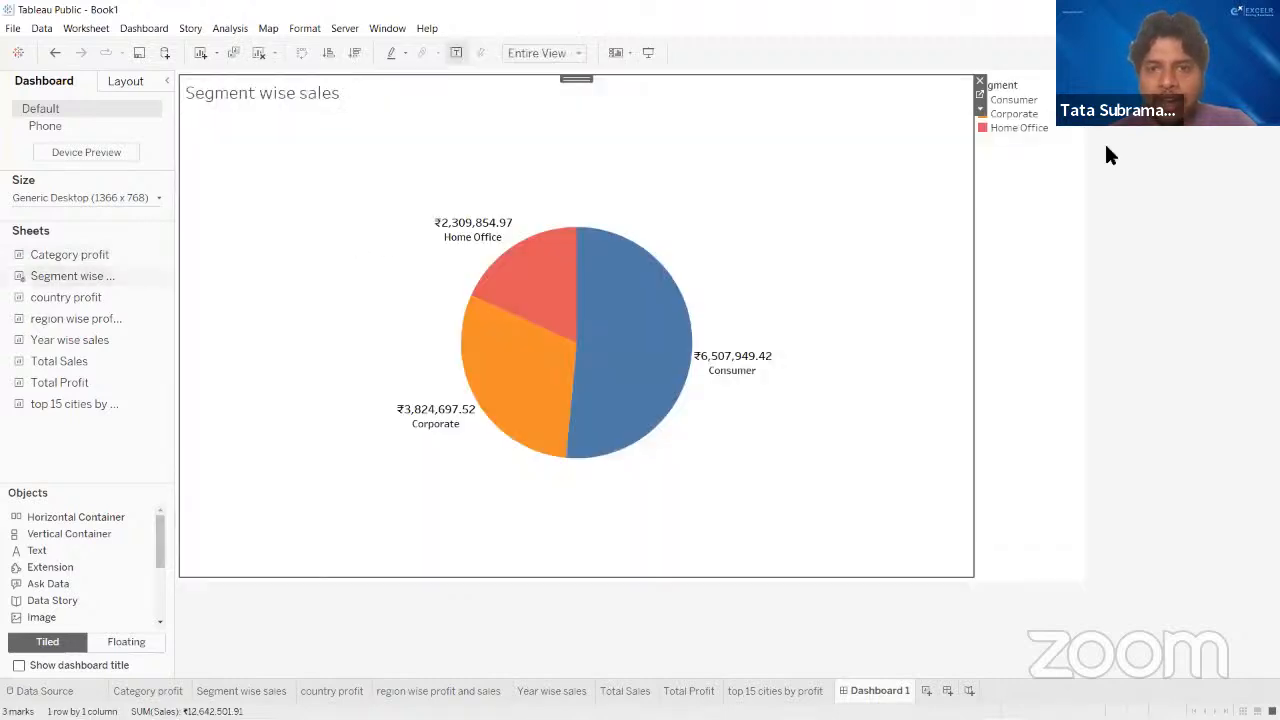
click(979, 84)
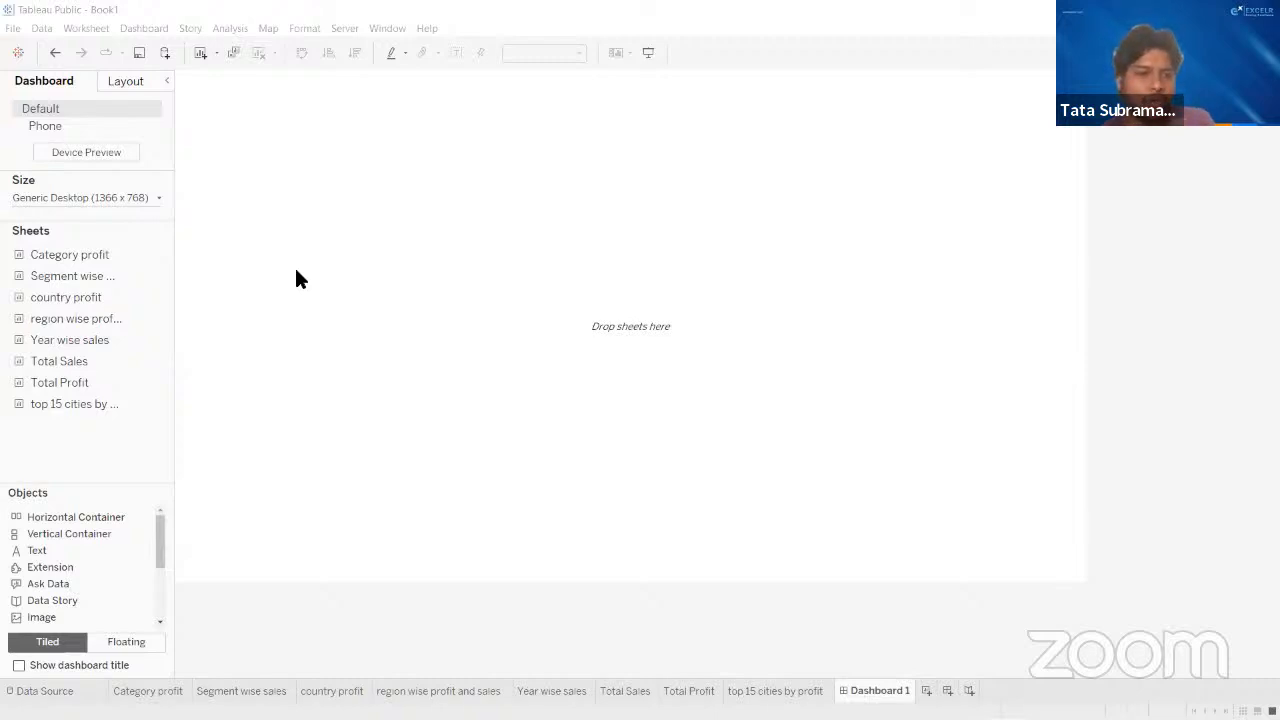
click(42, 549)
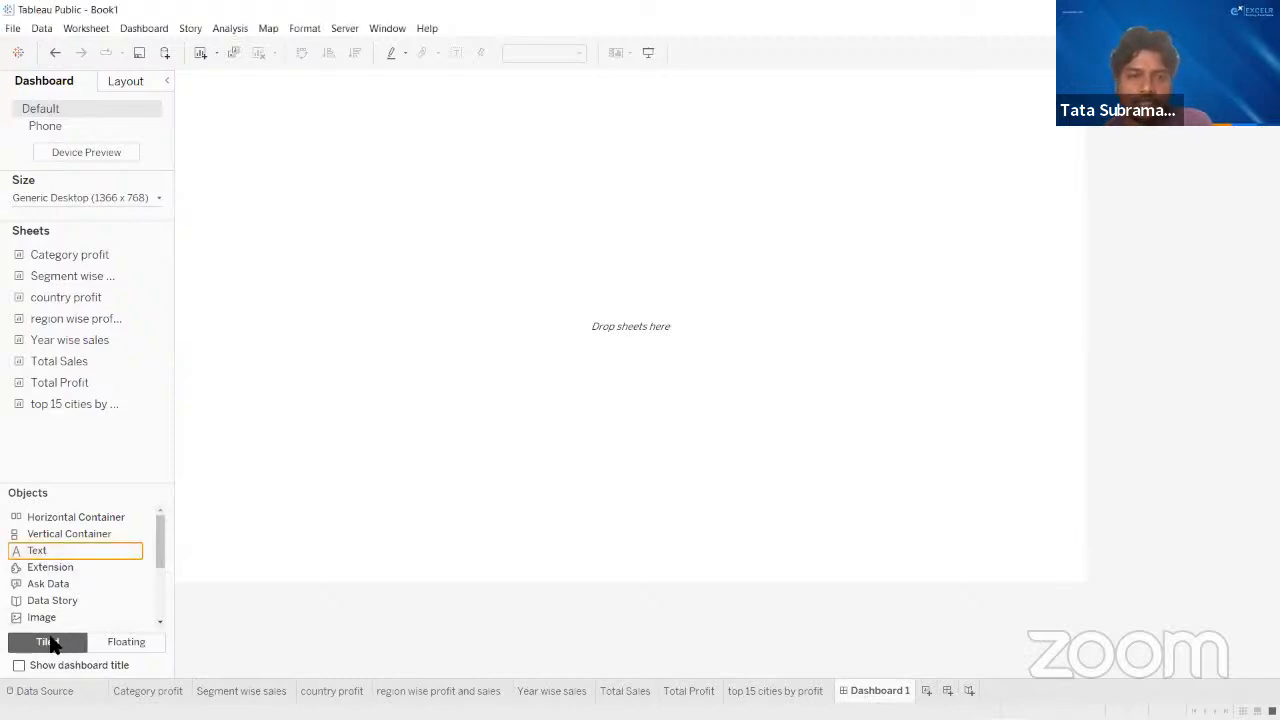
click(126, 643)
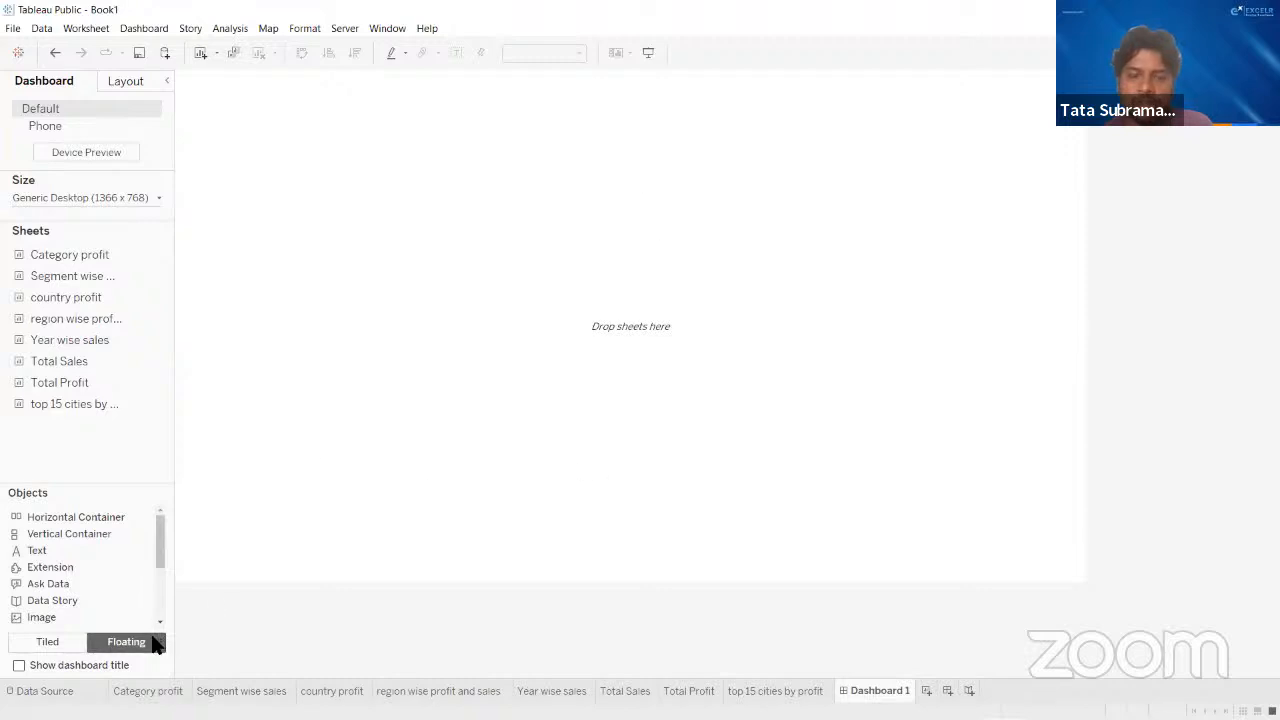
click(40, 646)
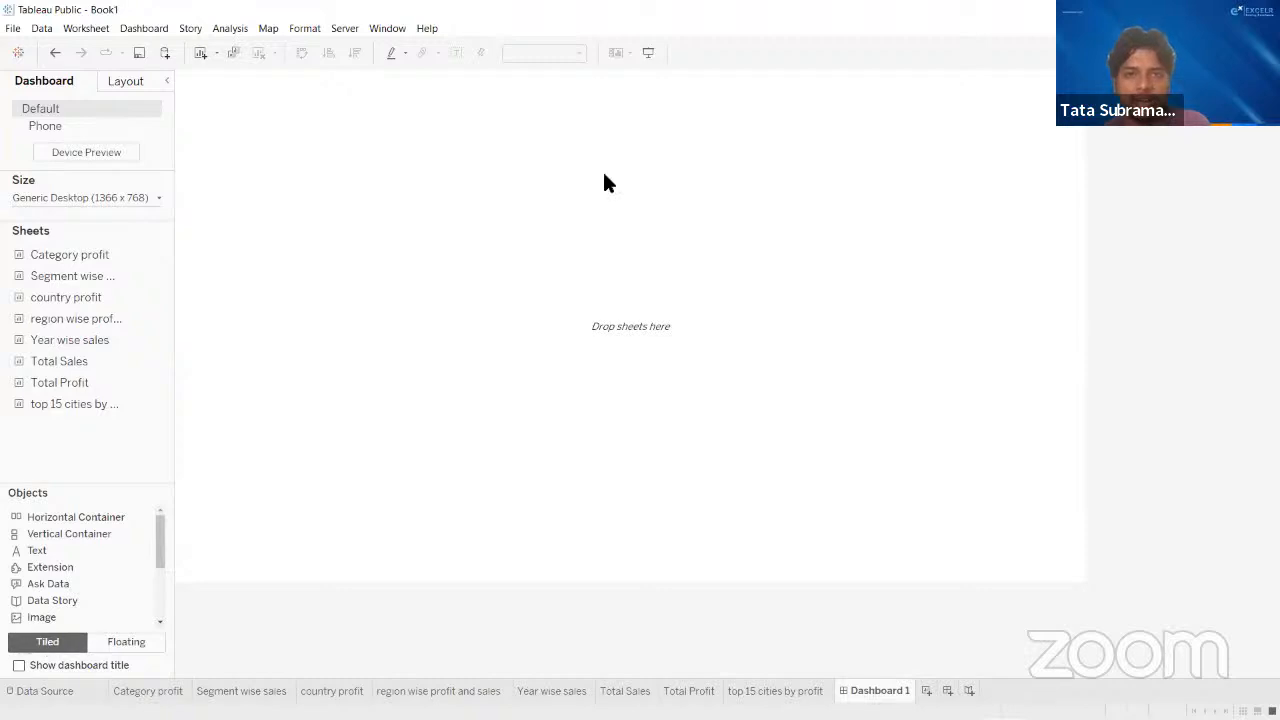
key(alt+Tab)
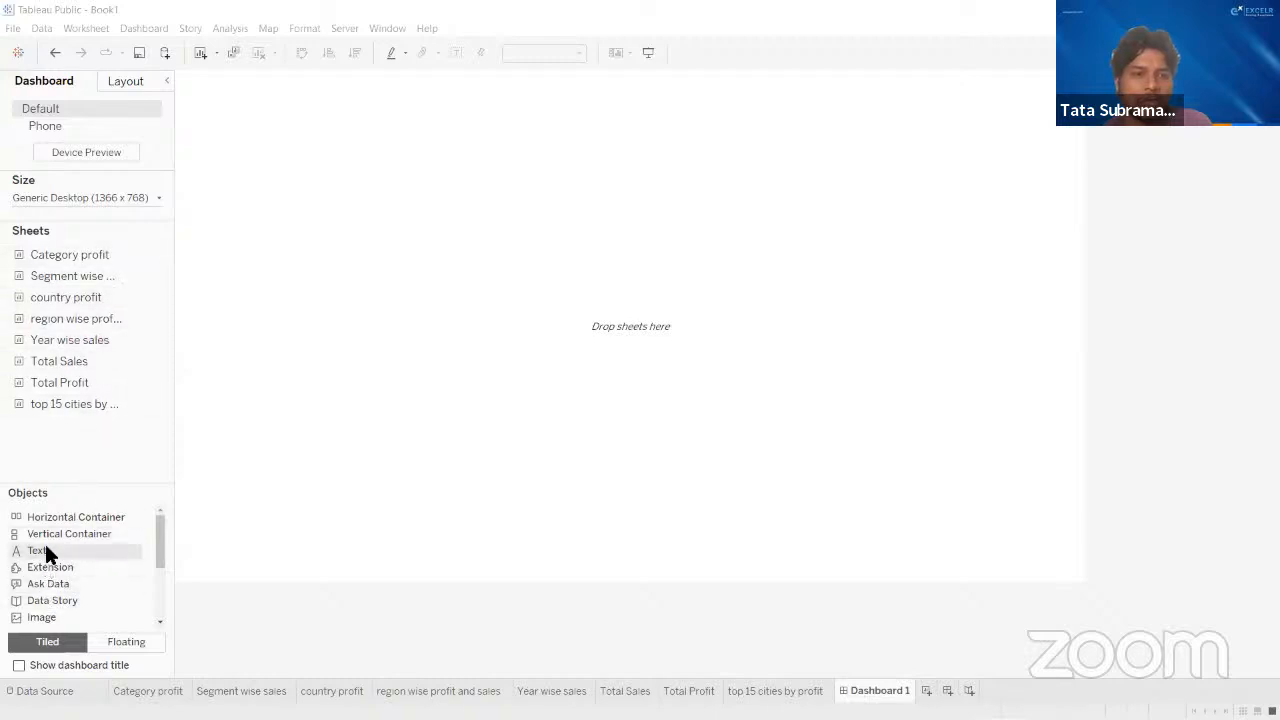
- Add a tiled text object to the empty dashboard with the text "Superstore Dashboard"
drag(45, 546, 415, 412)
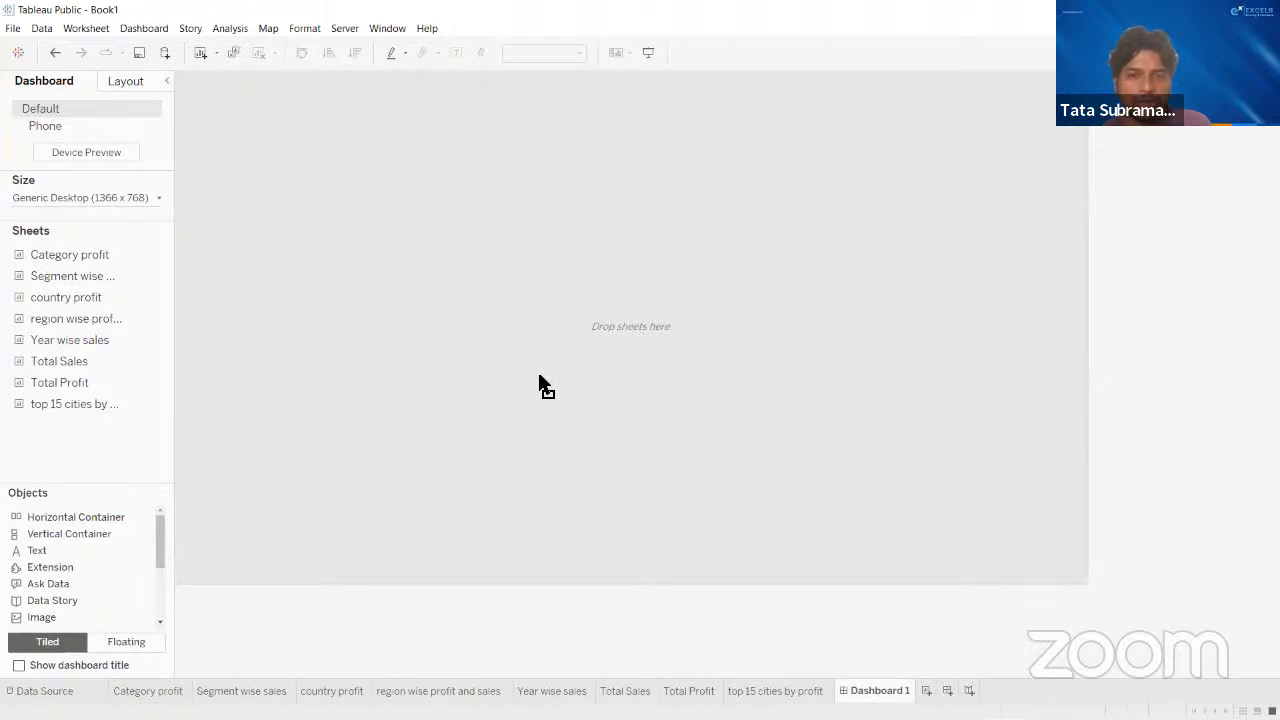
drag(737, 364, 737, 364)
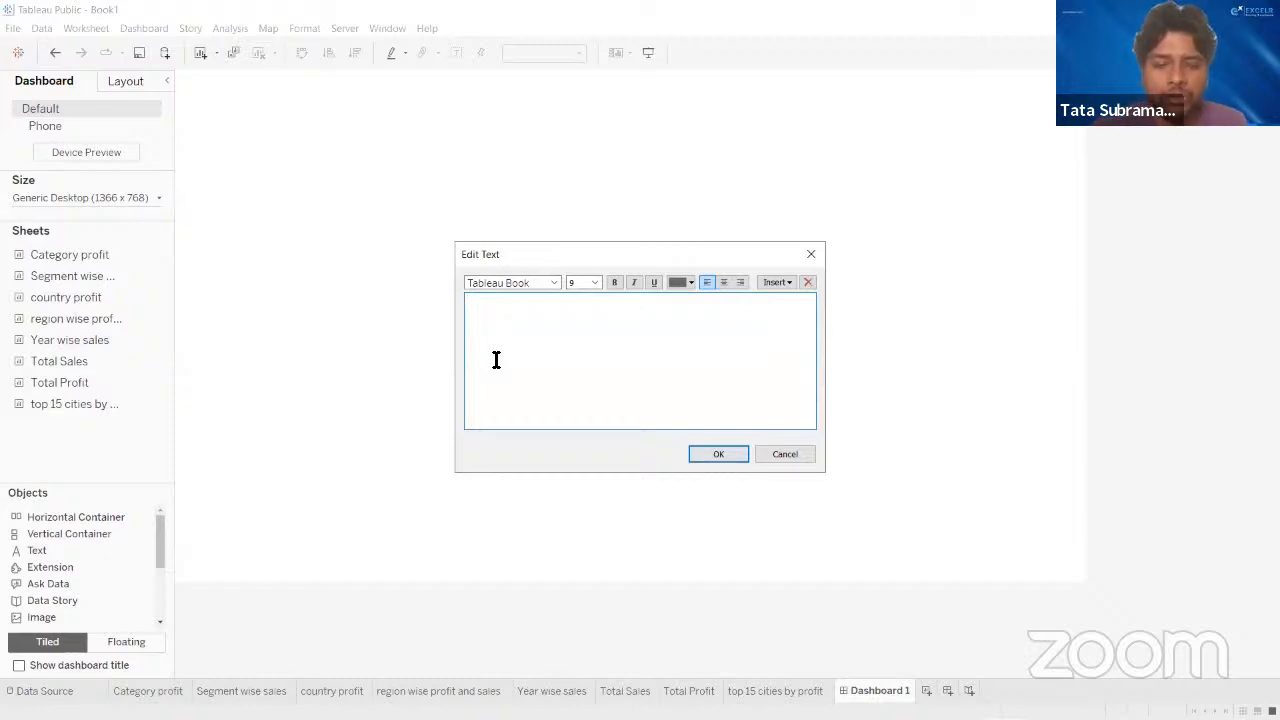
text(SAP)
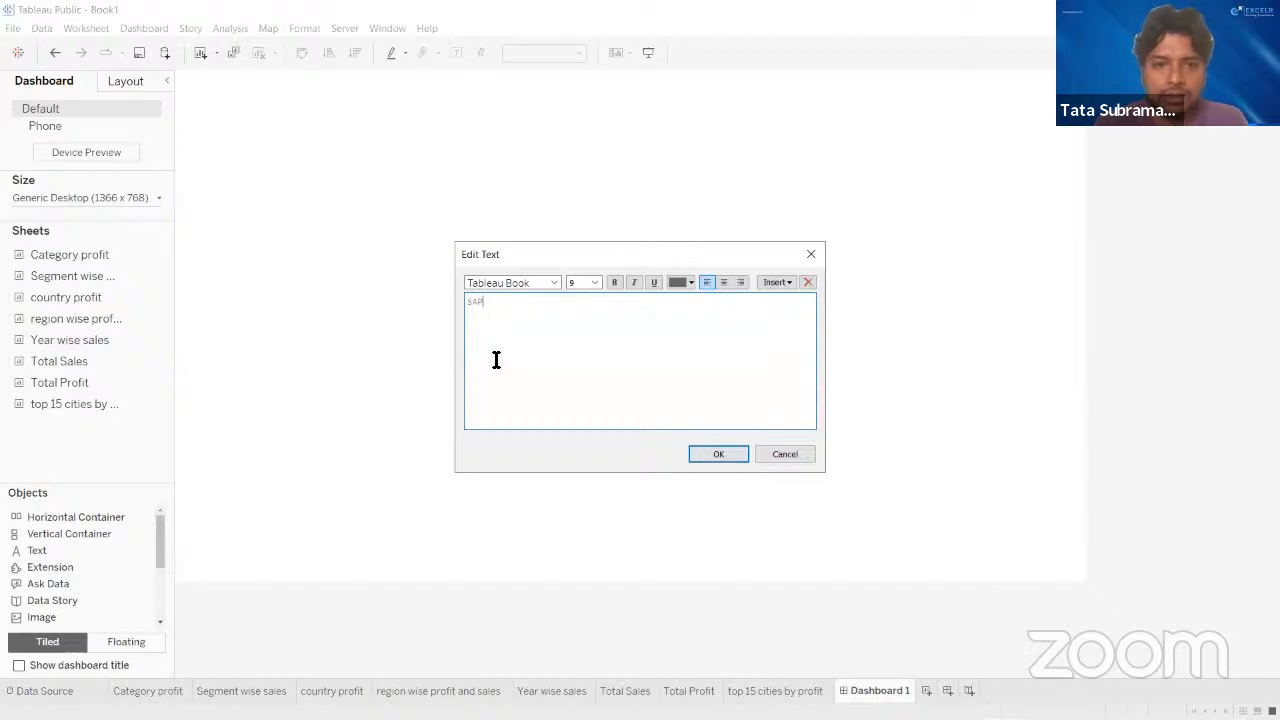
key(BackSpace)
key(BackSpace)
text(uperset)
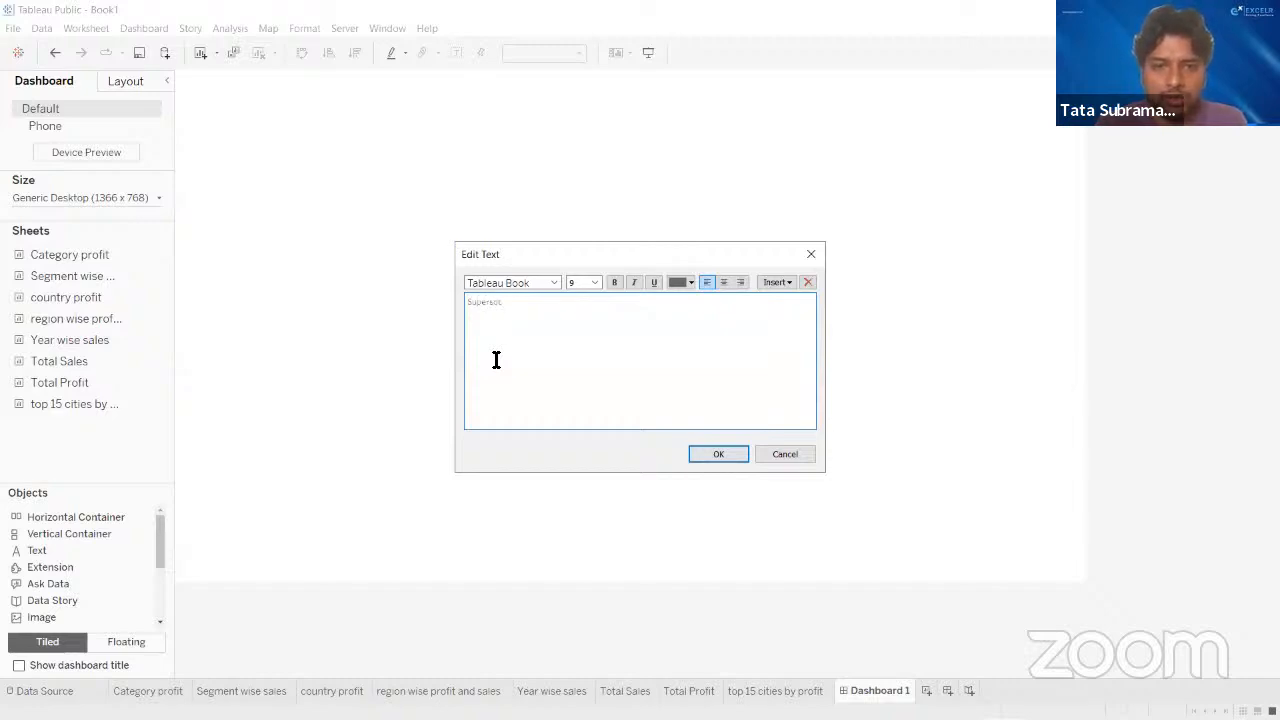
key(BackSpace)
key(BackSpace)
text(tore)
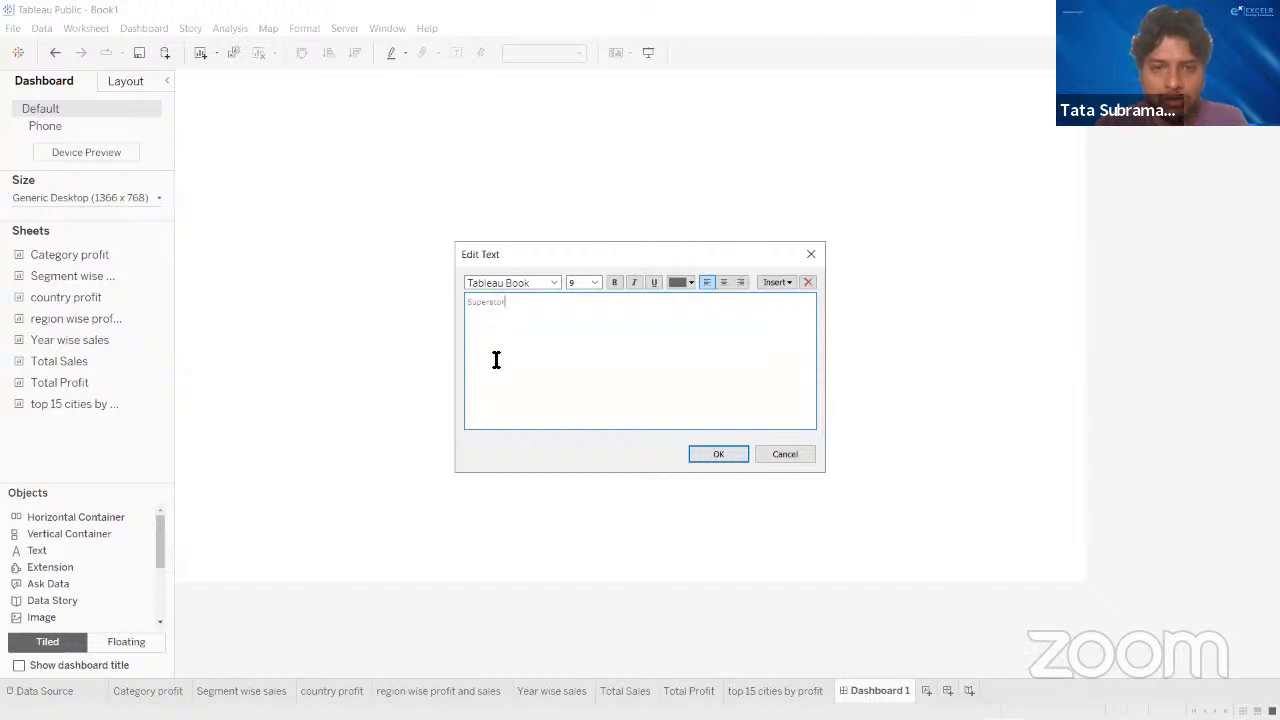
text( D)
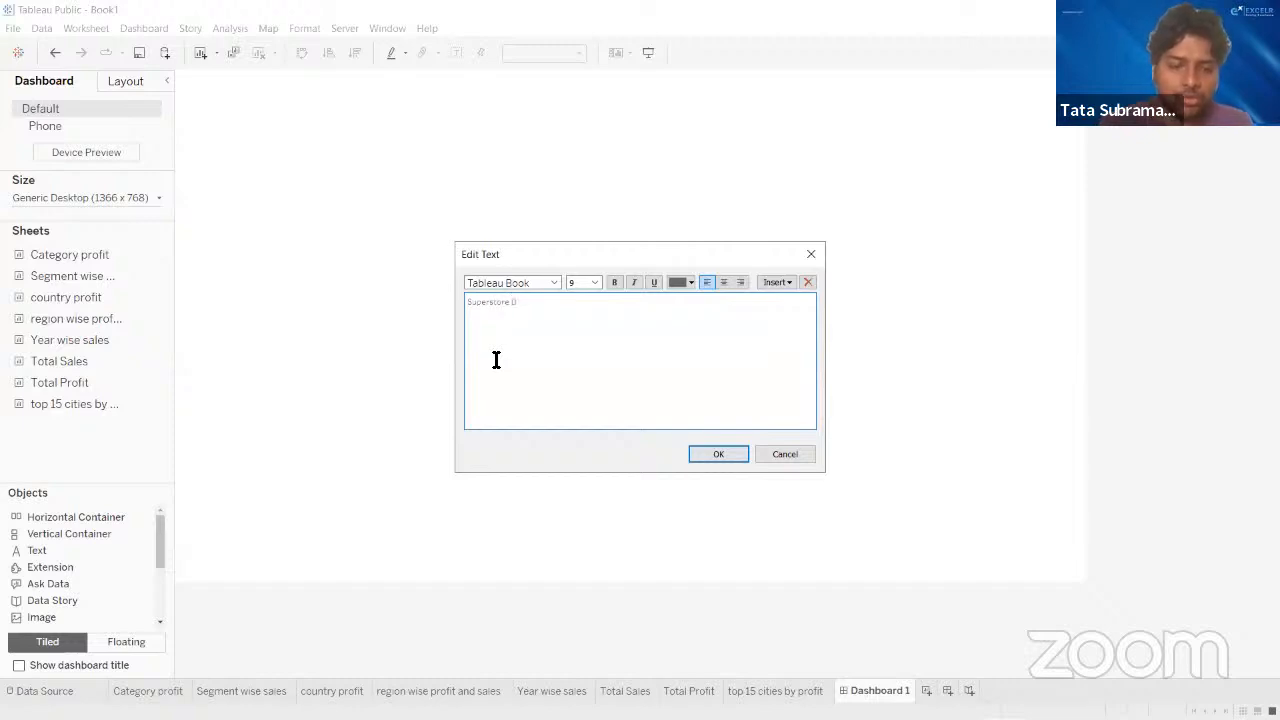
text(ashboa)
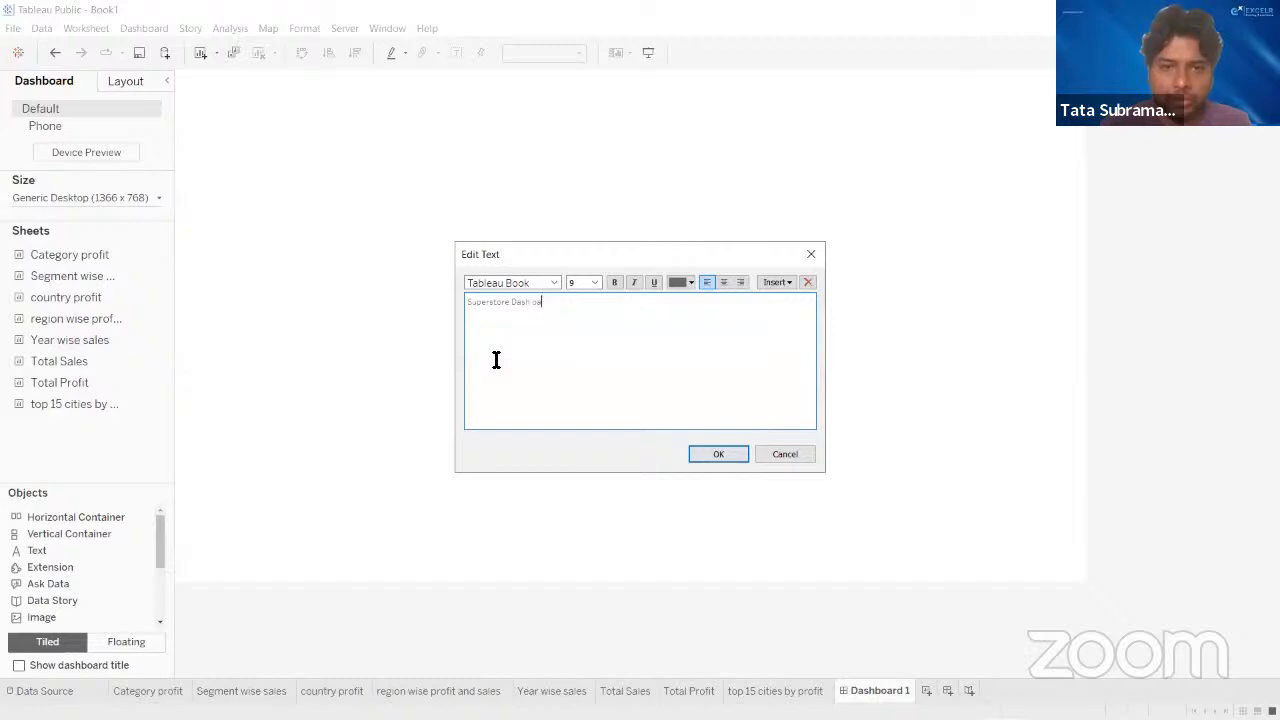
key(BackSpace)
key(BackSpace)
text(board)
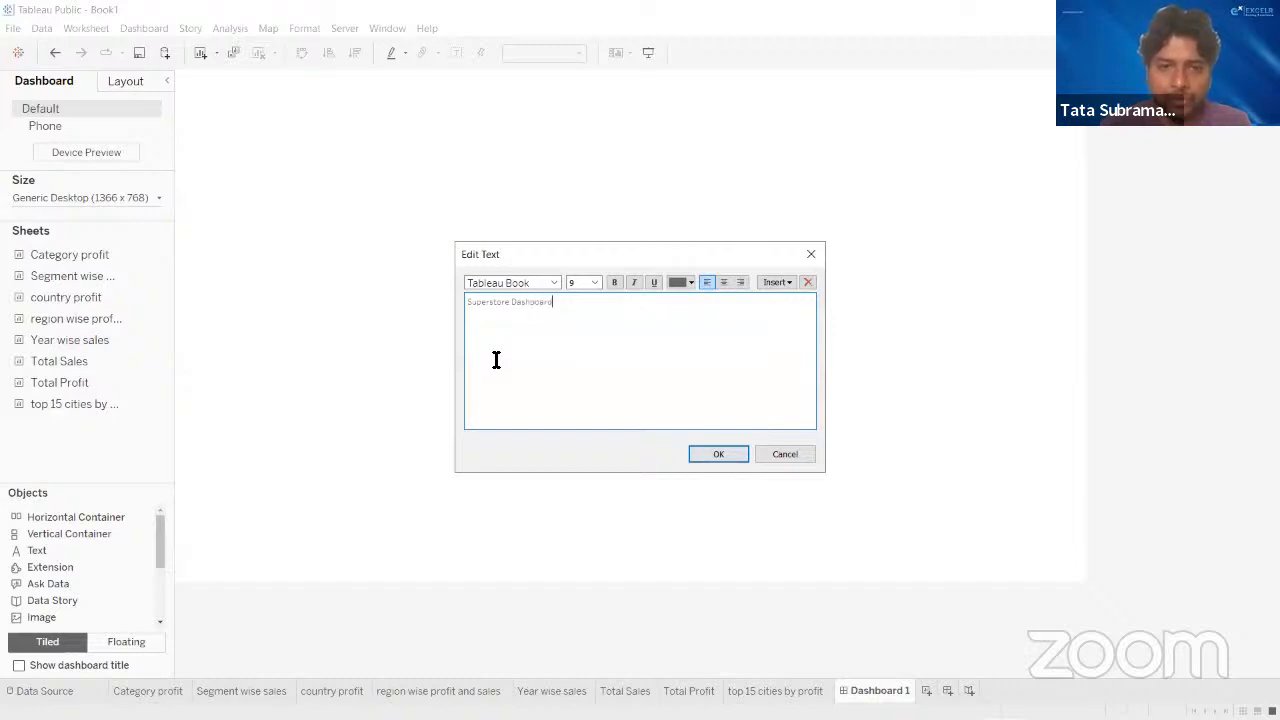
- Format the "Superstore Dashboard" text as centred, bold, size 20 in Tableau Medium, and apply it to the dashboard
triple_click(469, 303)
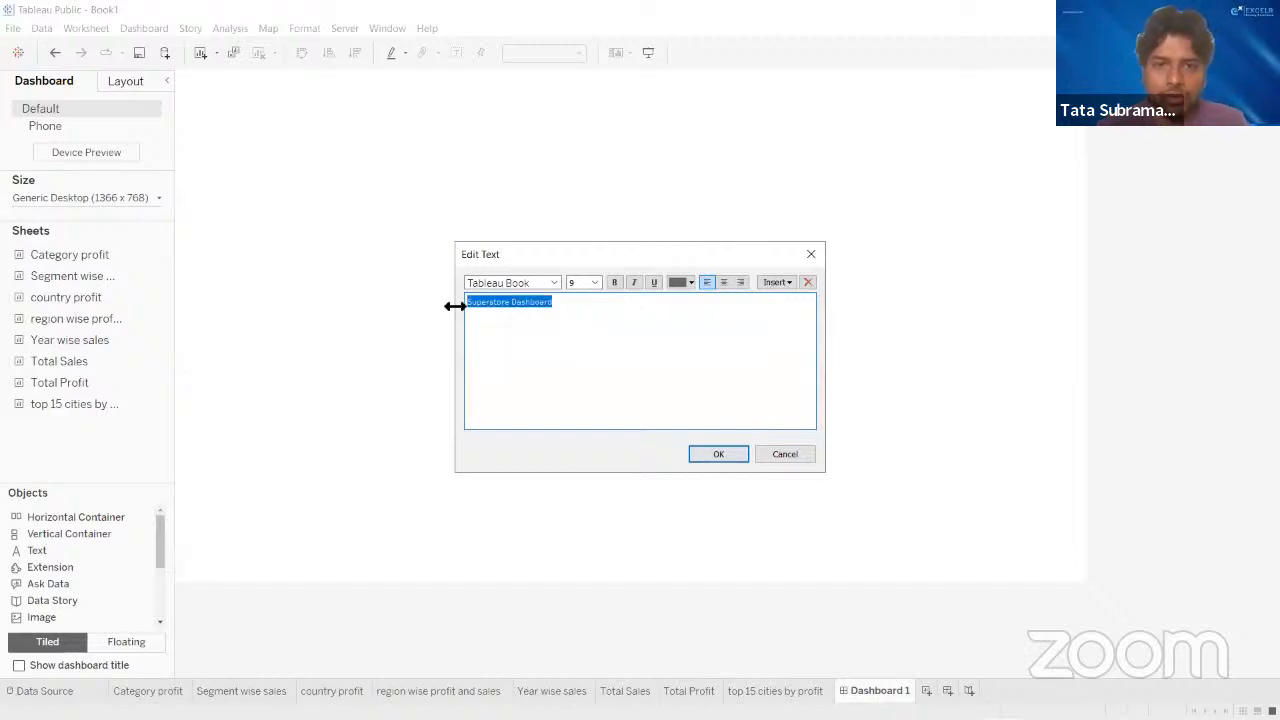
click(719, 282)
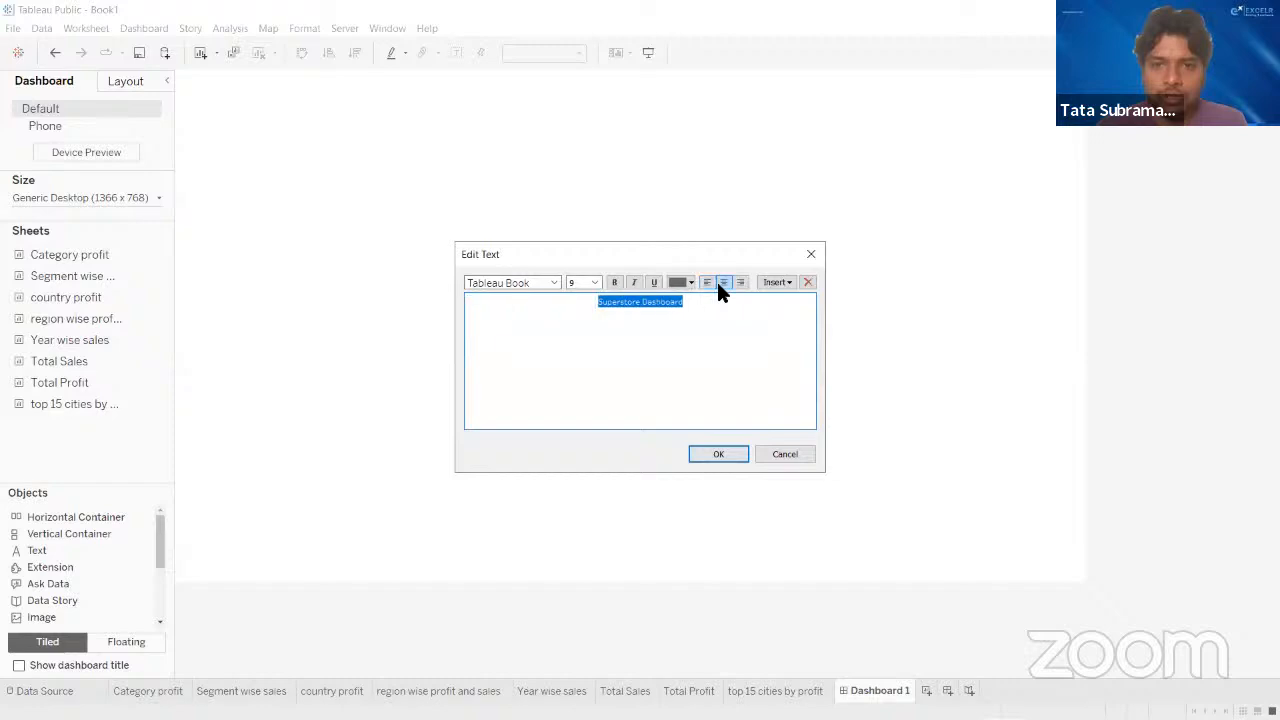
click(614, 282)
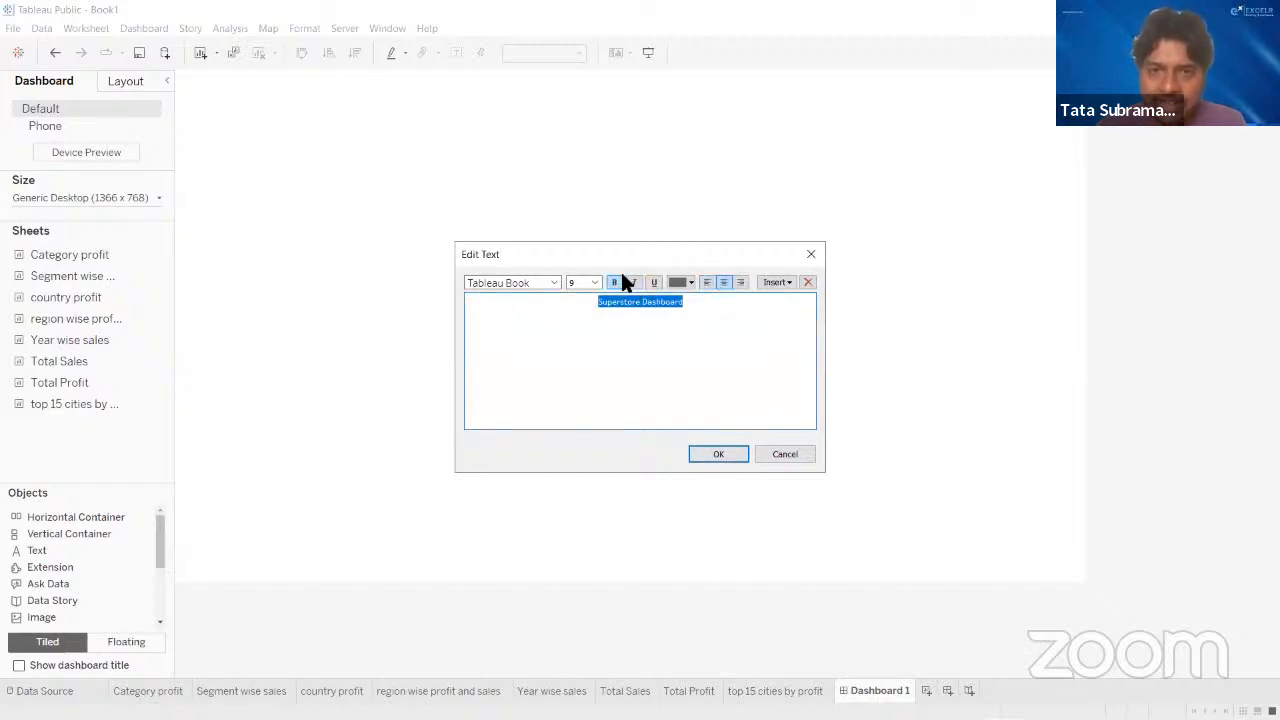
click(594, 283)
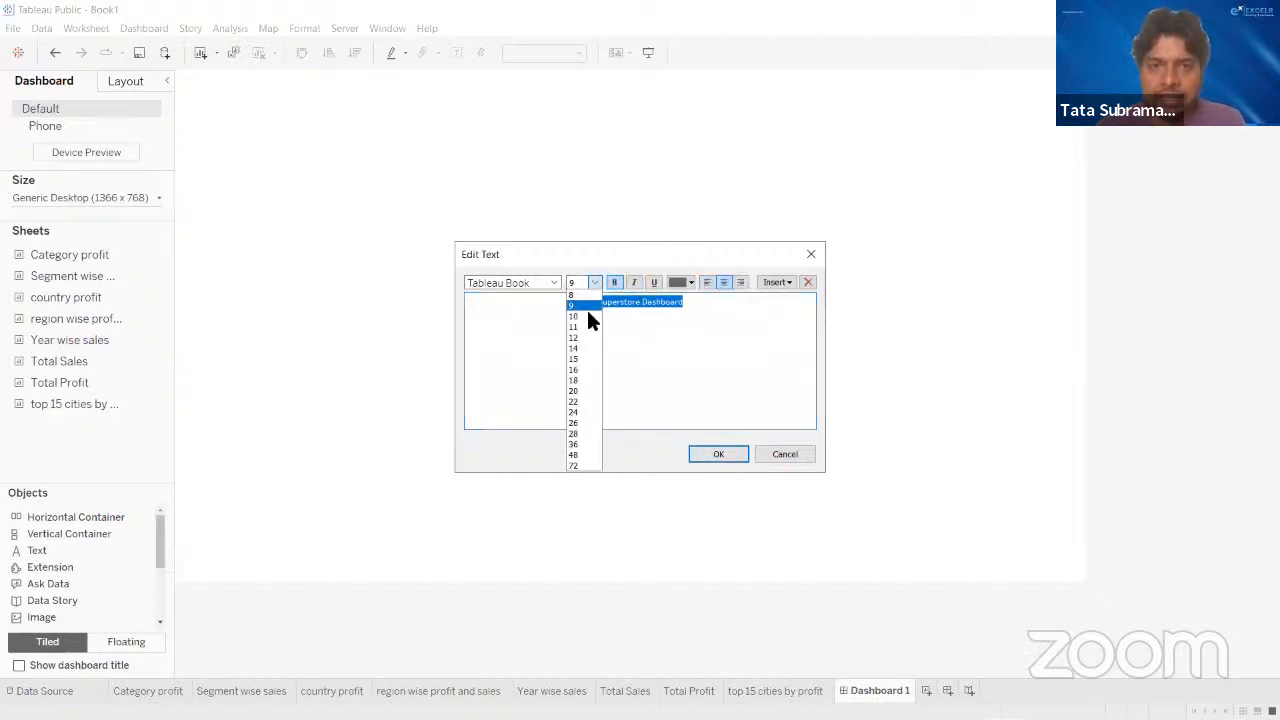
click(584, 391)
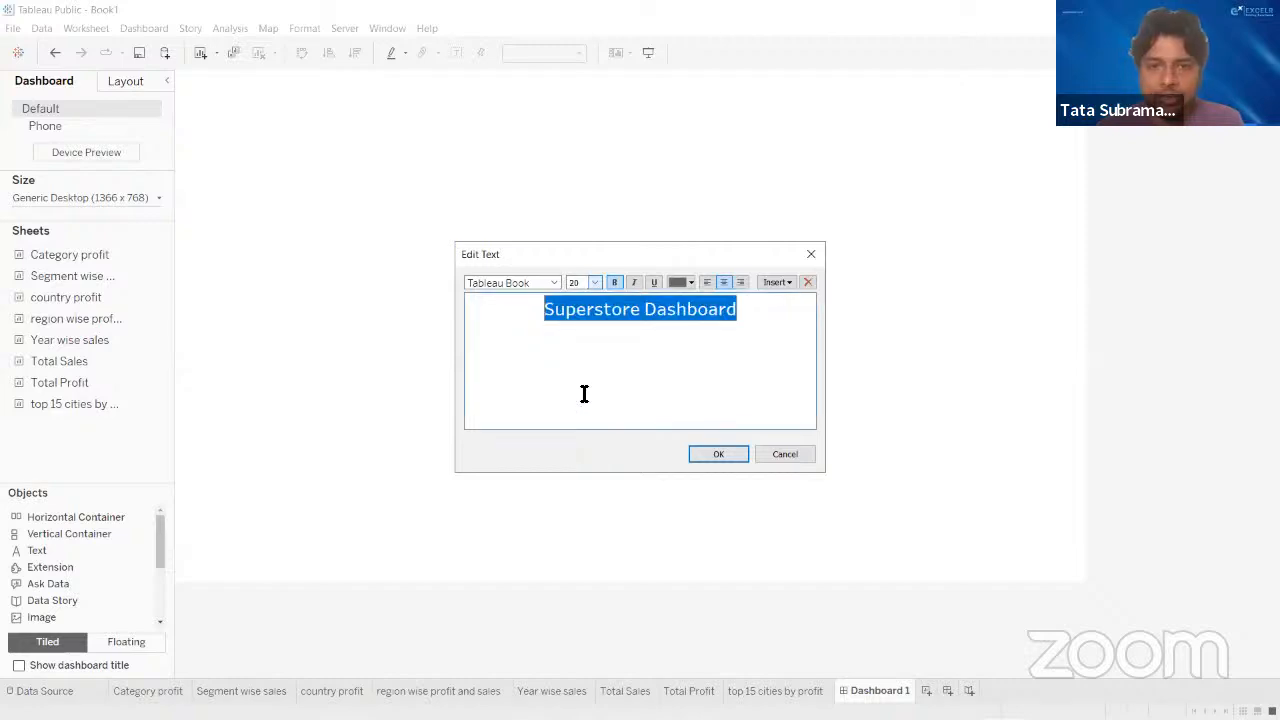
click(553, 283)
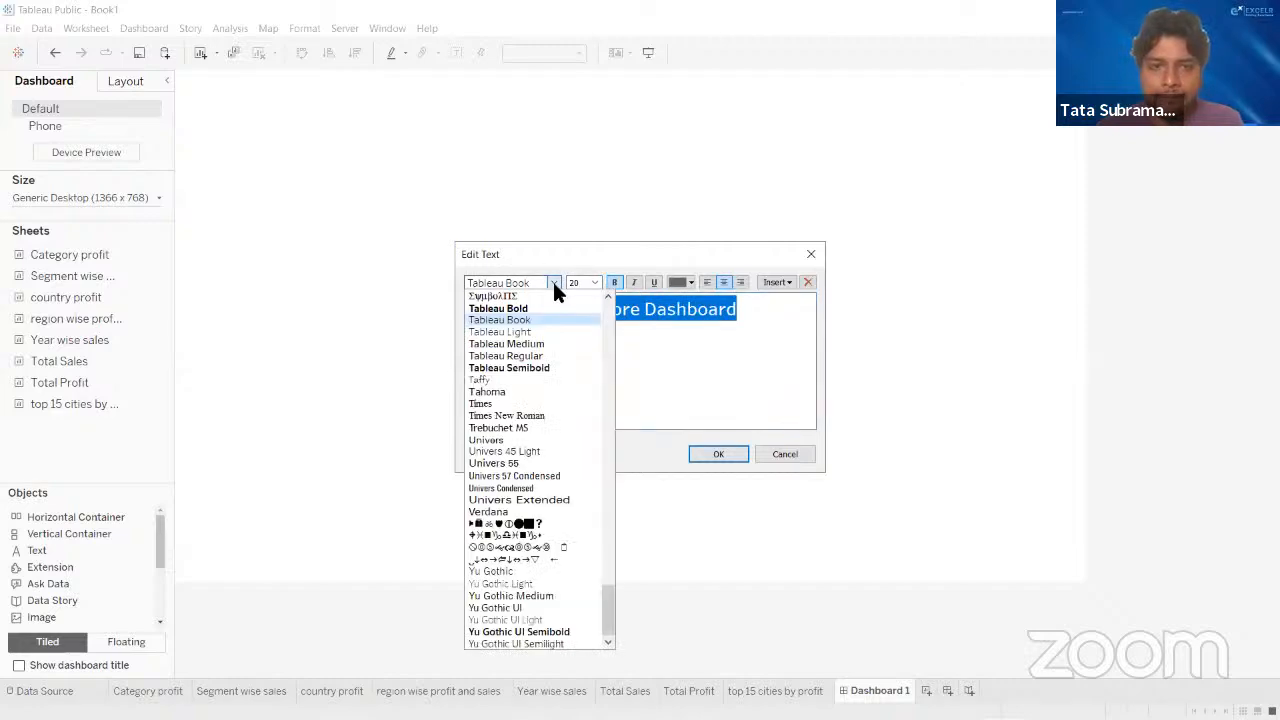
click(539, 344)
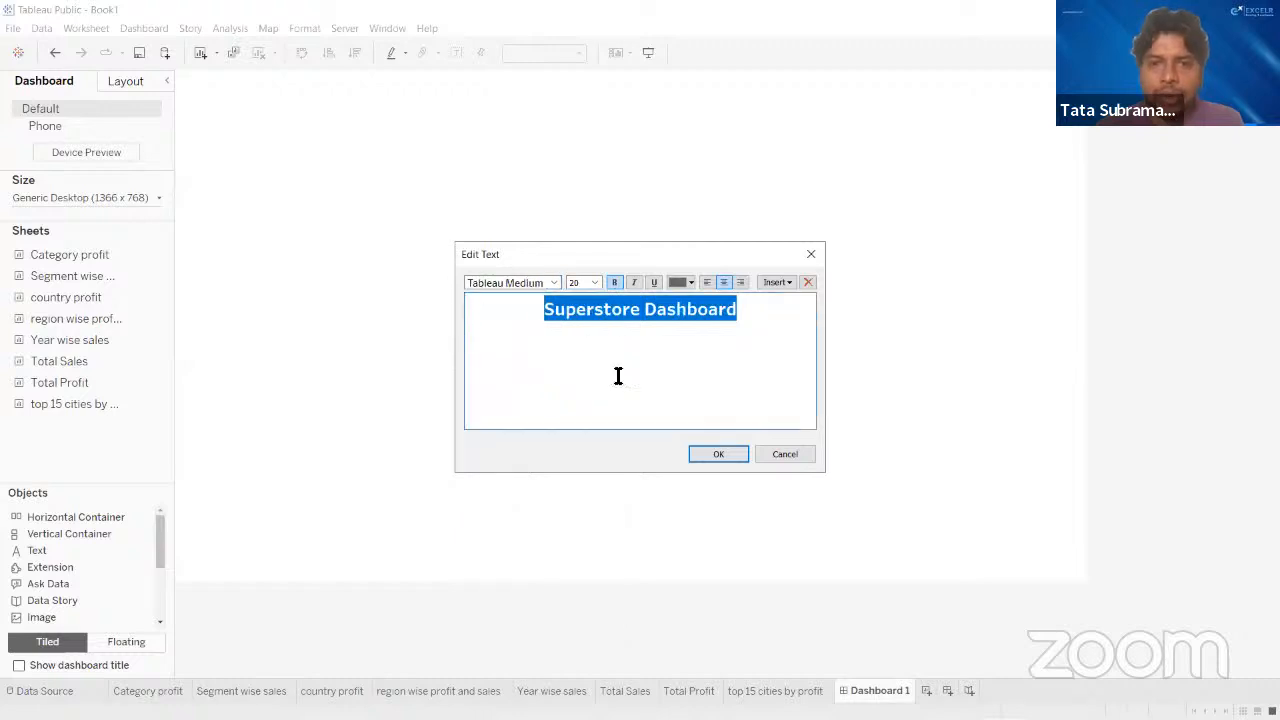
click(634, 372)
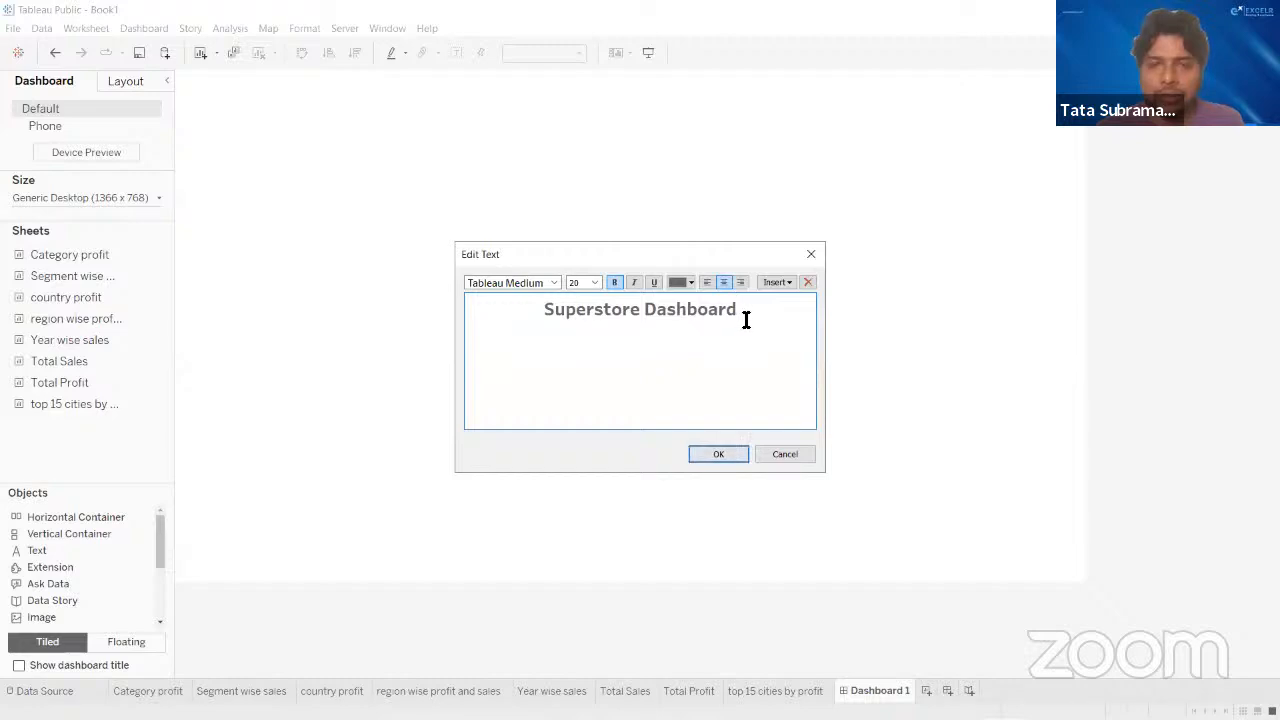
drag(745, 316, 534, 306)
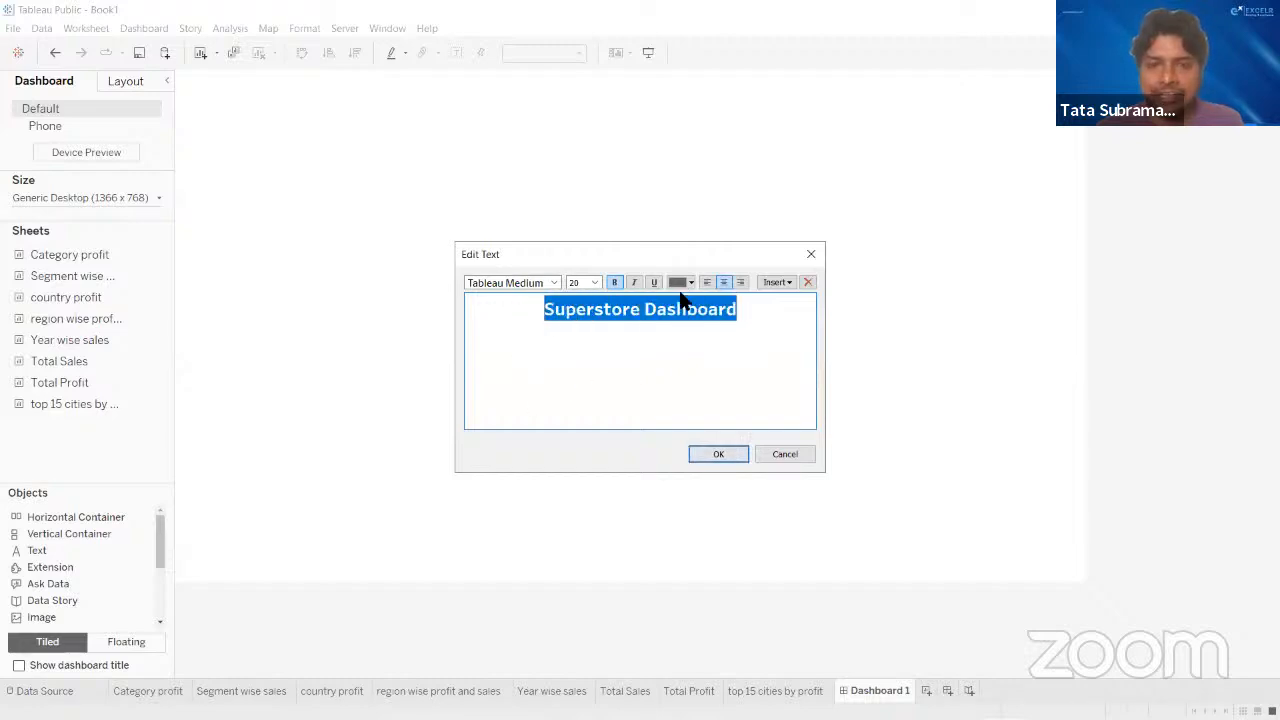
click(615, 285)
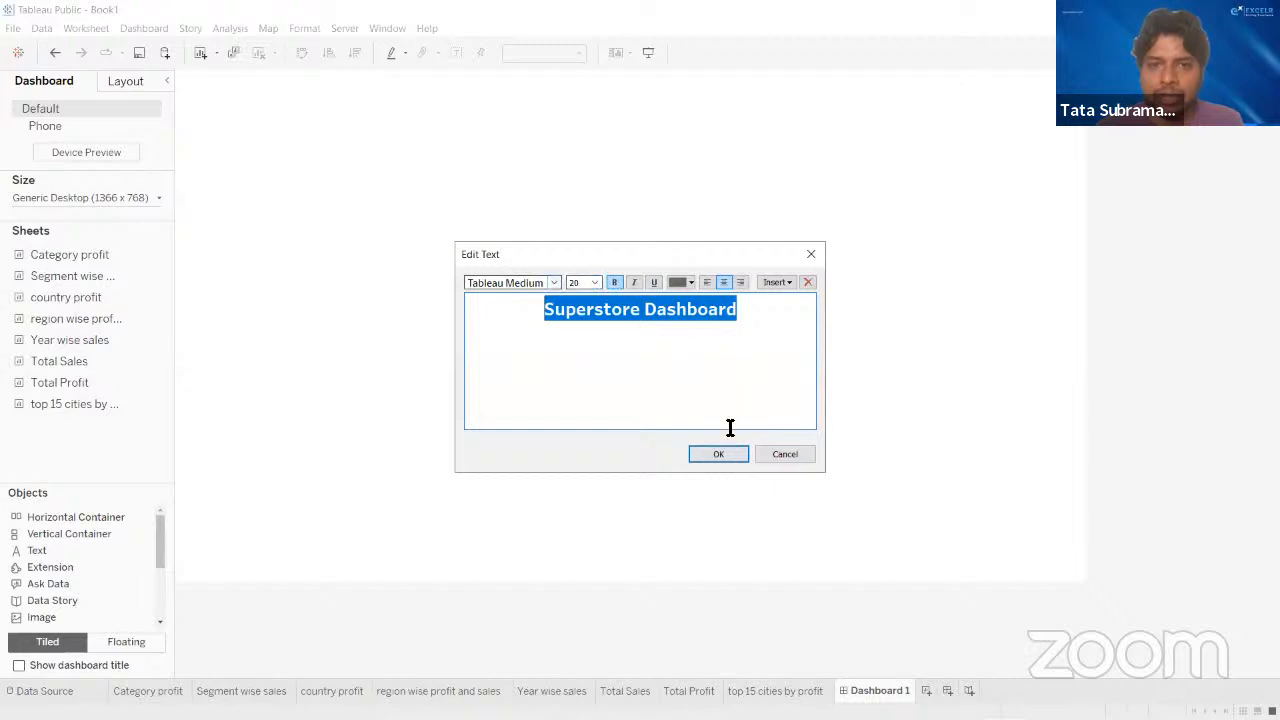
click(712, 456)
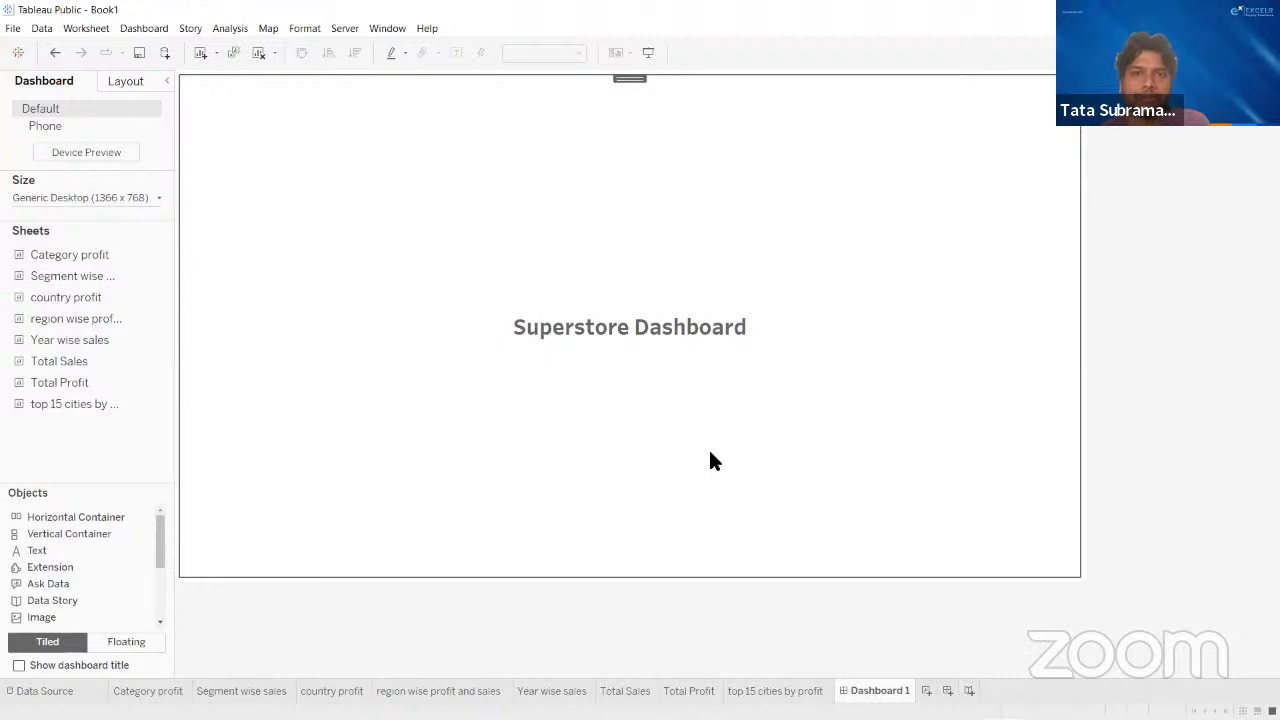
click(953, 97)
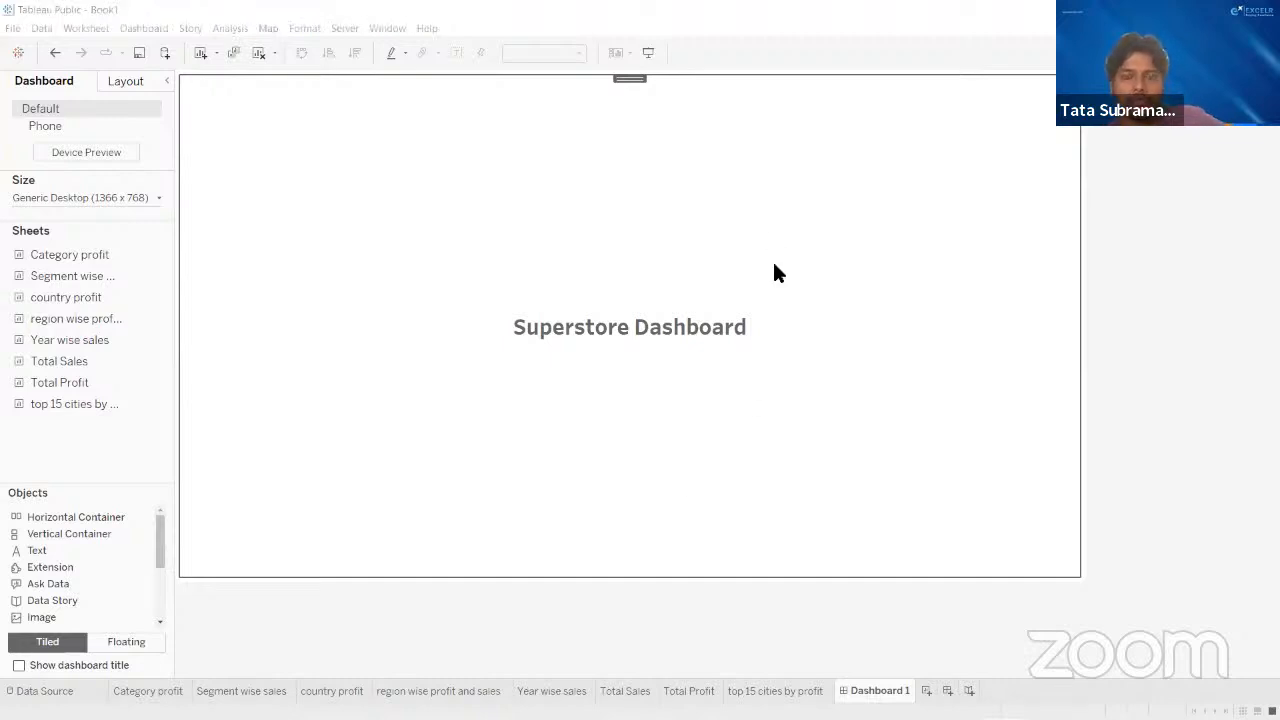
click(1218, 289)
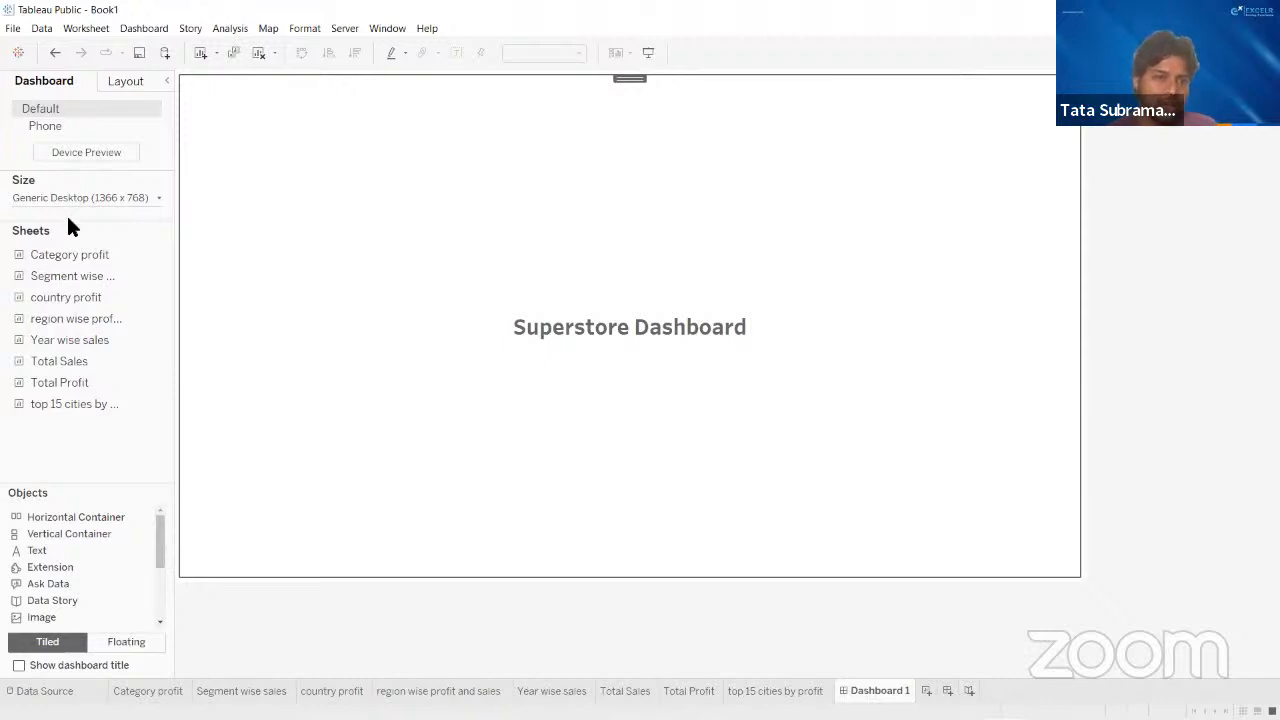
double_click(78, 362)
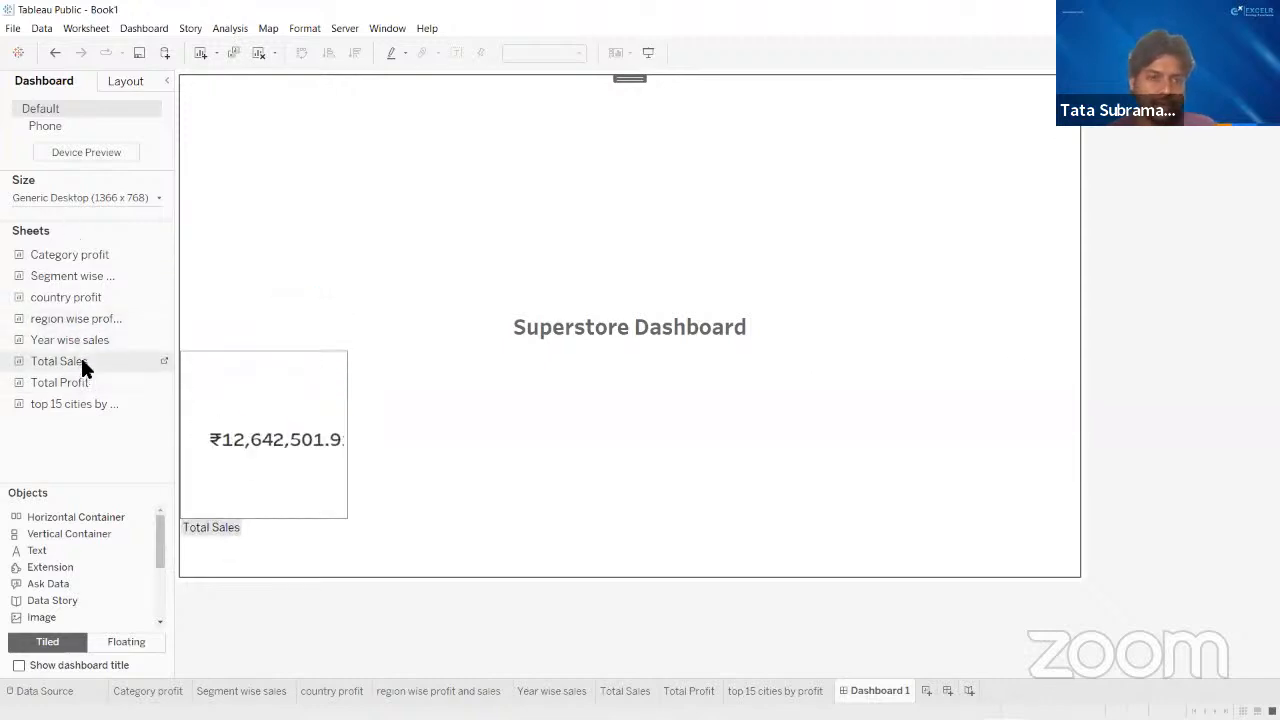
key(ctrl+z)
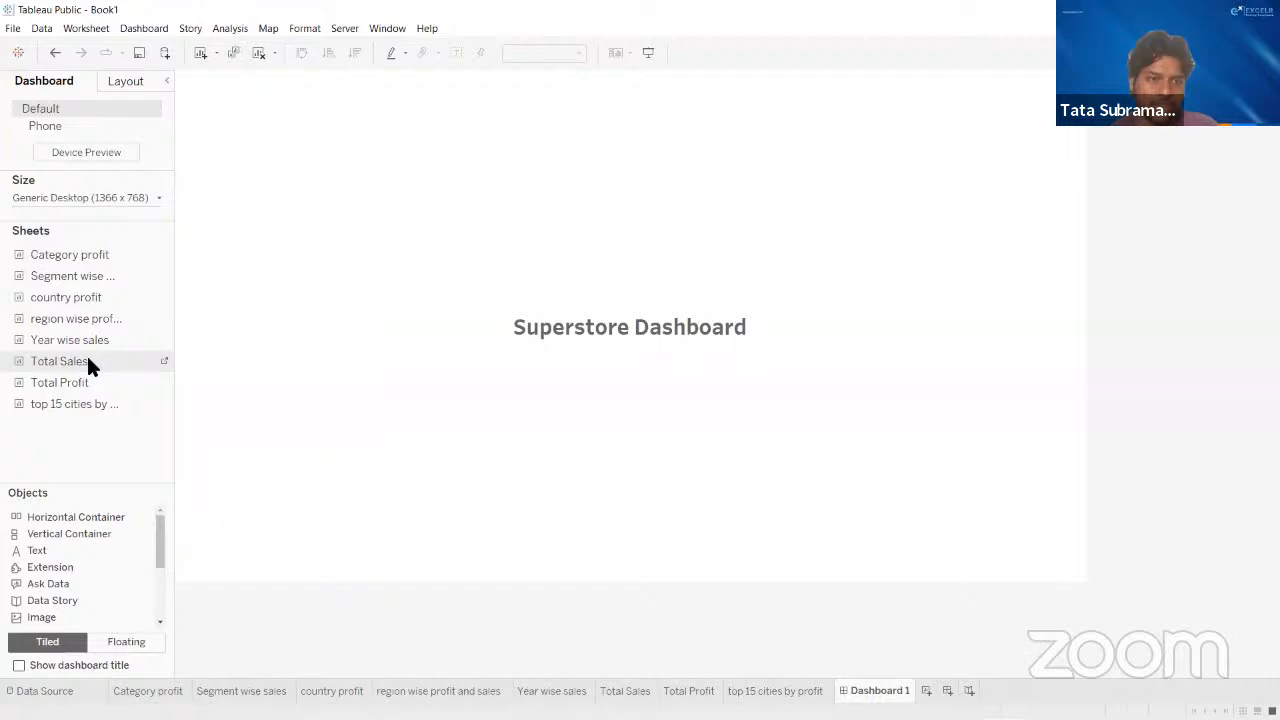
- Place the Total Sales sheet as a tile below the dashboard title, with the Total Profit sheet to its right
drag(88, 357, 324, 498)
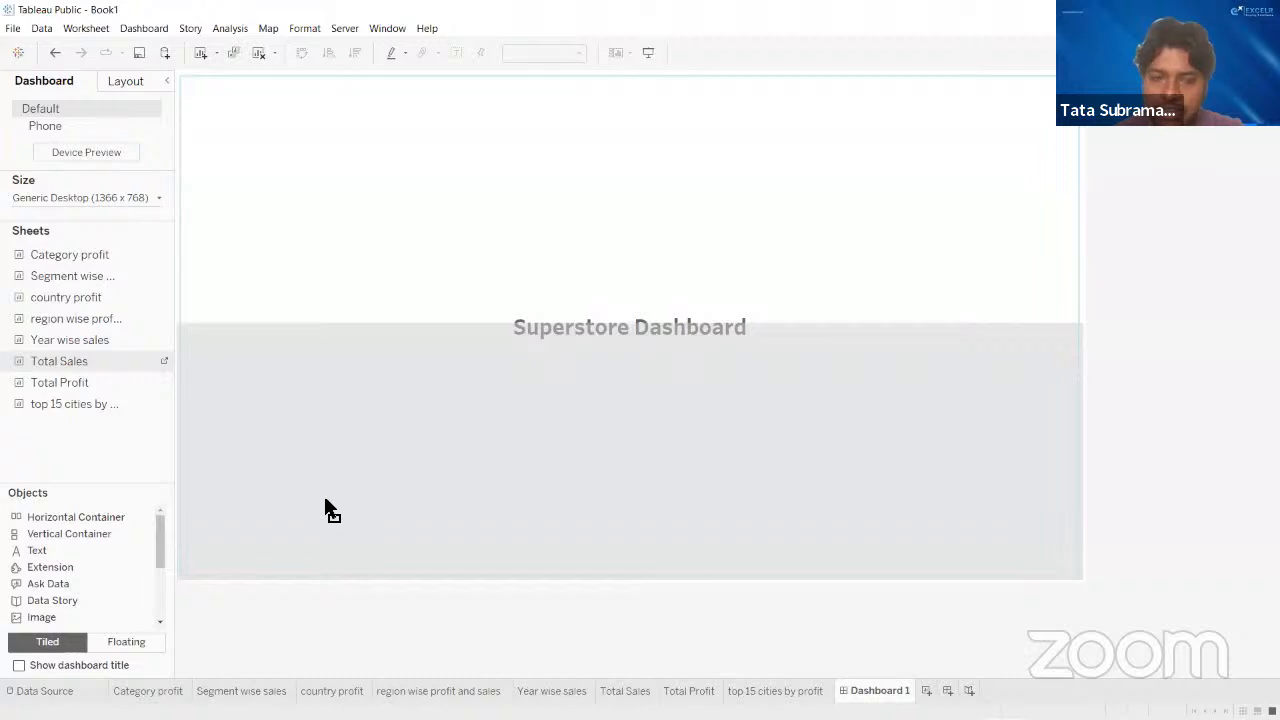
drag(325, 499, 801, 391)
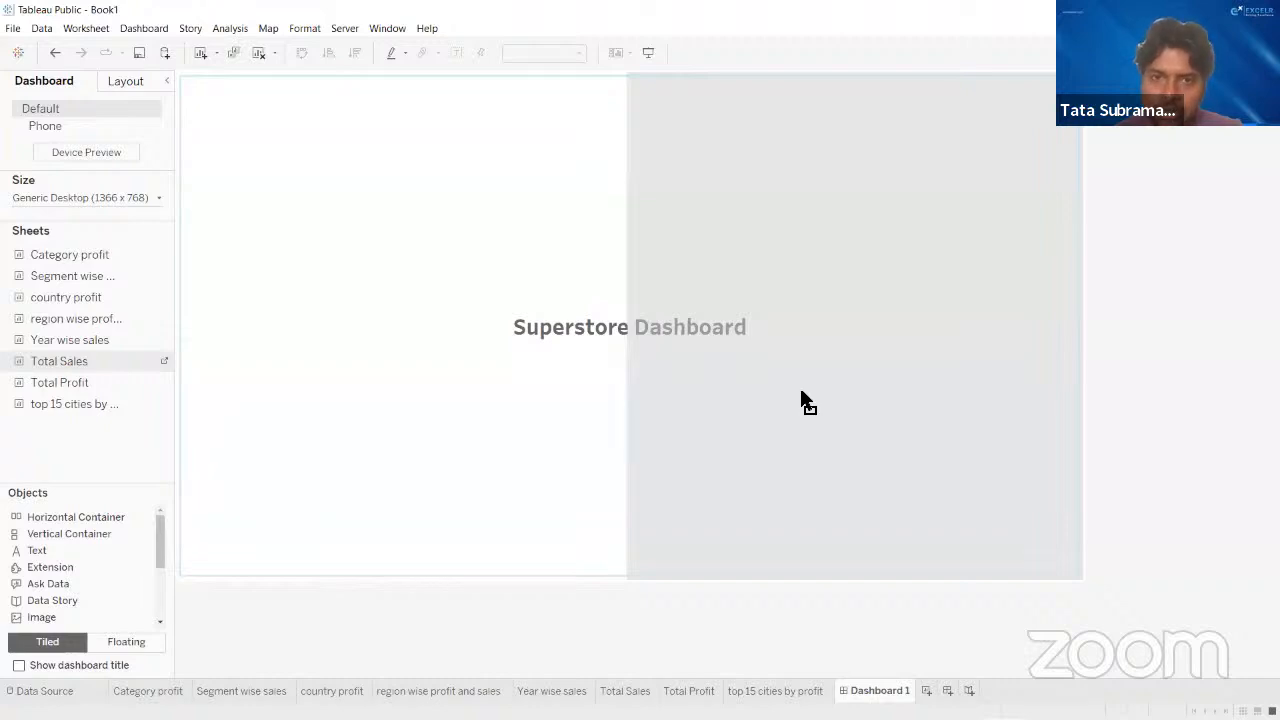
drag(801, 391, 707, 396)
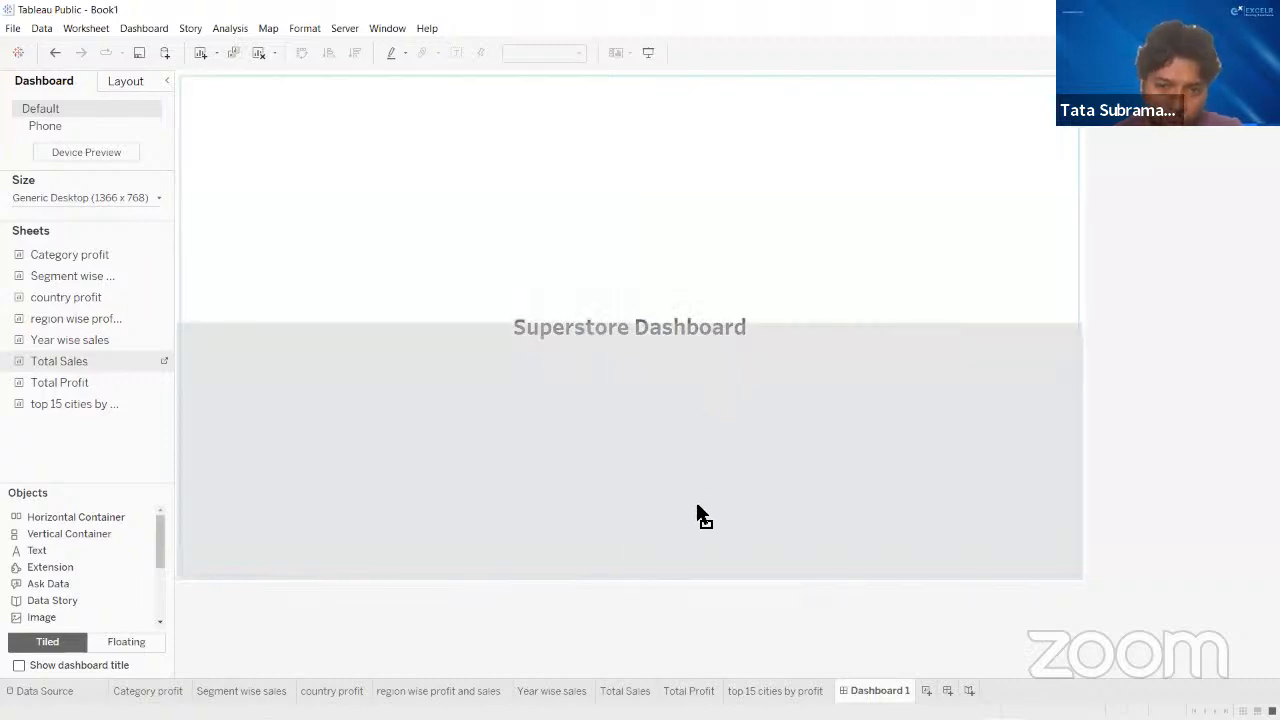
drag(697, 506, 697, 576)
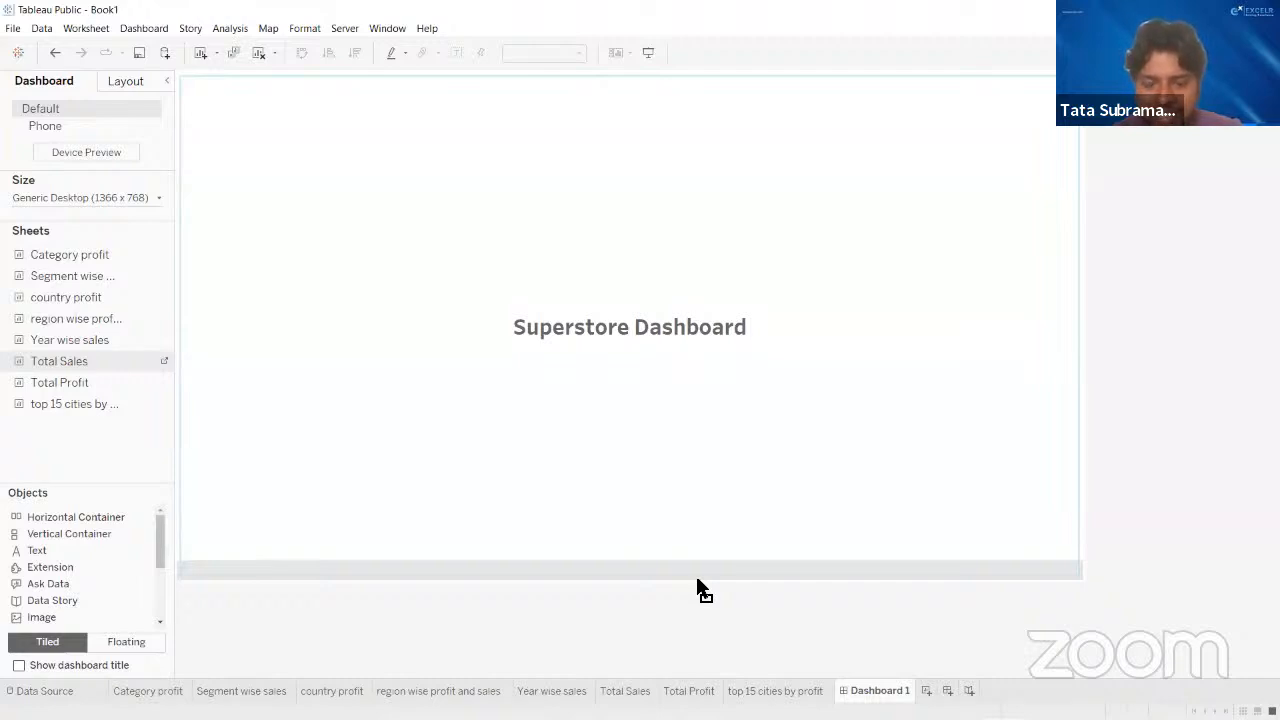
drag(697, 579, 671, 227)
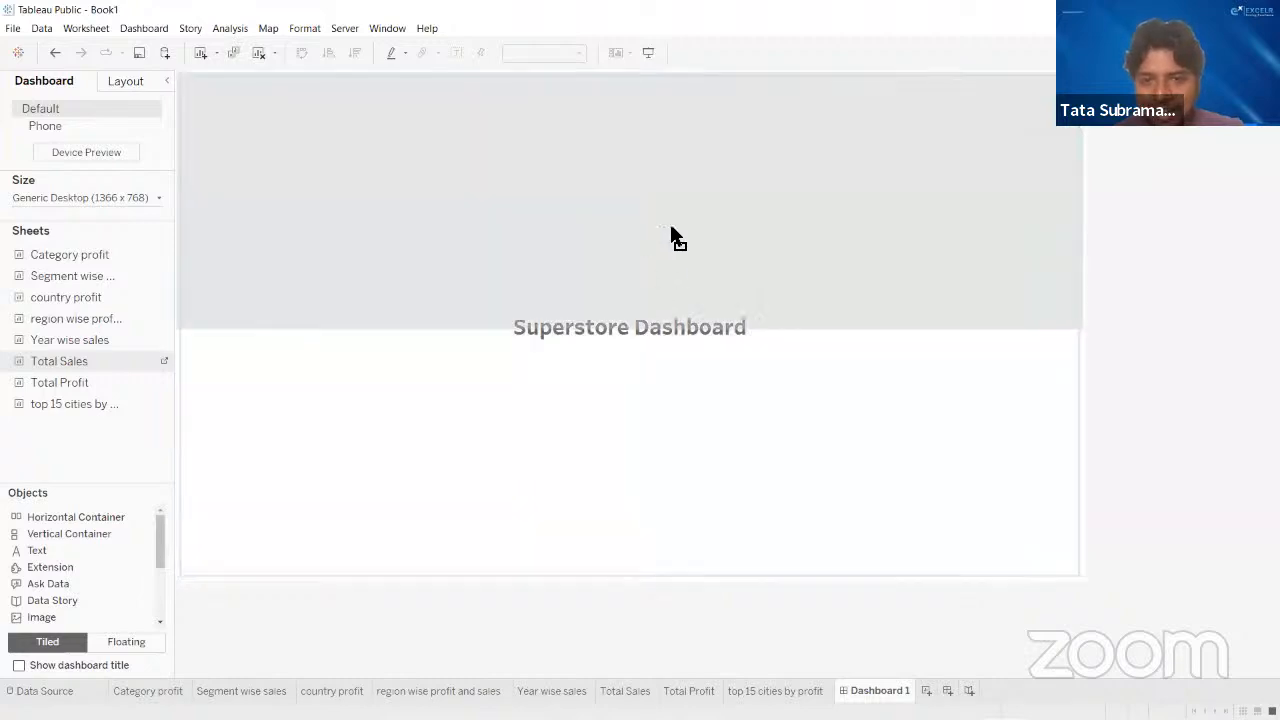
drag(616, 378, 616, 512)
mouse_move(629, 569)
mouse_down()
mouse_move(638, 594)
mouse_move(649, 582)
mouse_up()
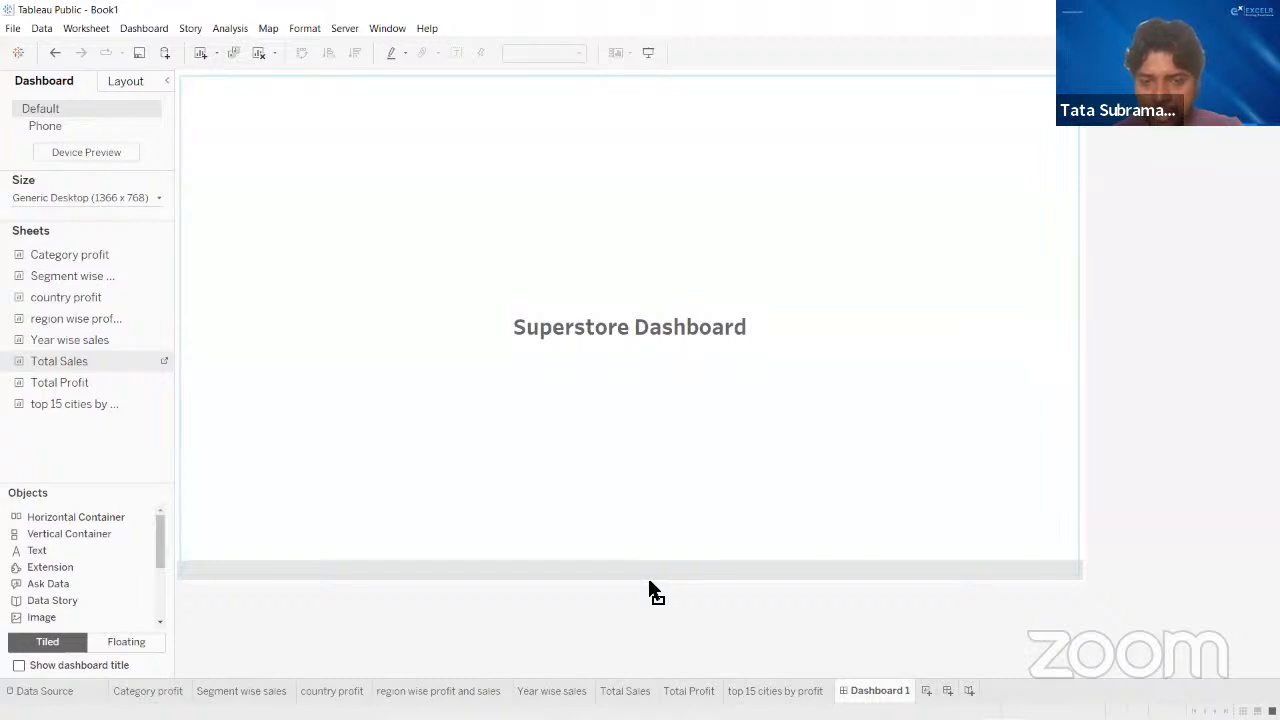
drag(648, 581, 648, 581)
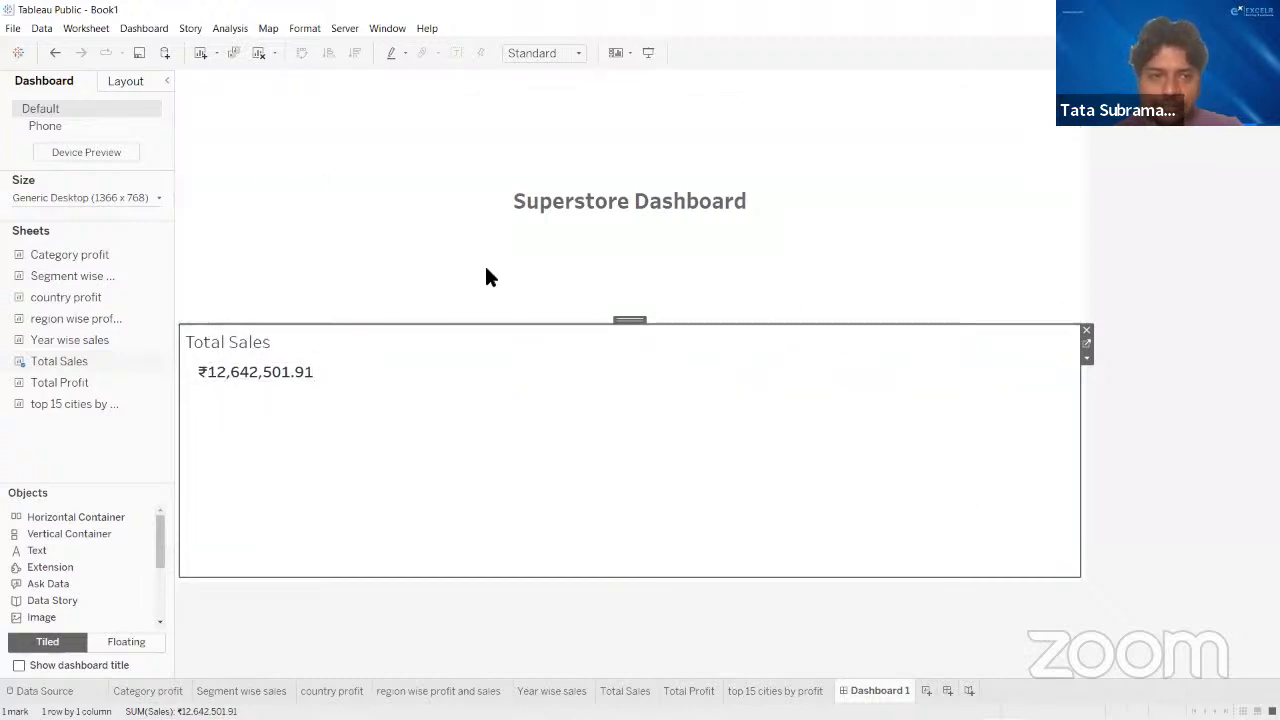
drag(46, 380, 919, 444)
drag(1015, 453, 974, 493)
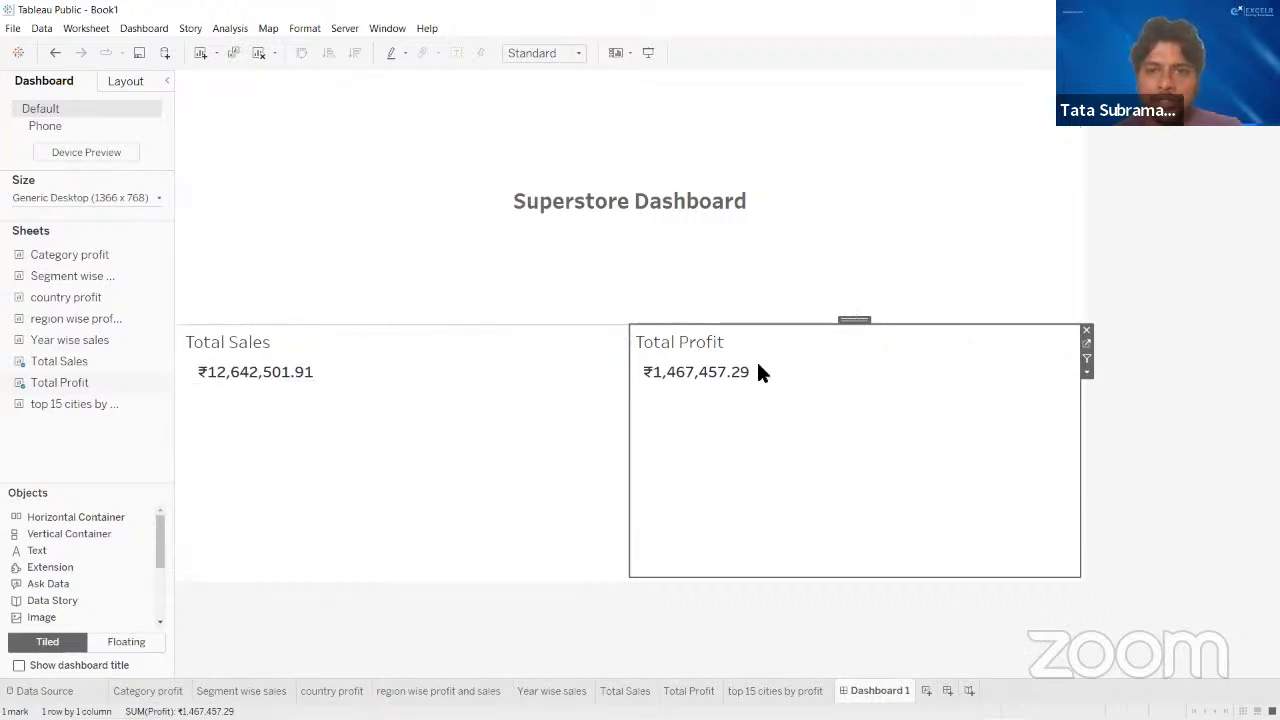
- Reduce the height of the "Superstore Dashboard" title so the Total Sales and Total Profit tiles start higher
drag(558, 325, 569, 234)
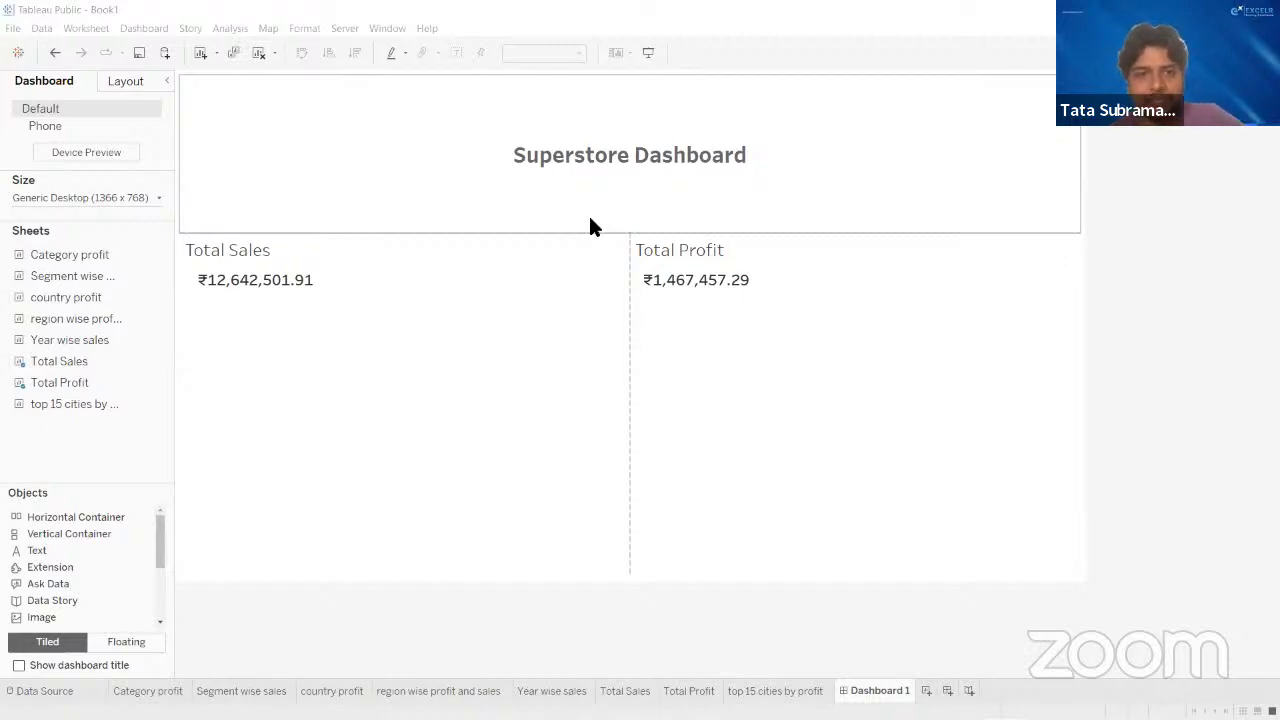
drag(591, 234, 592, 208)
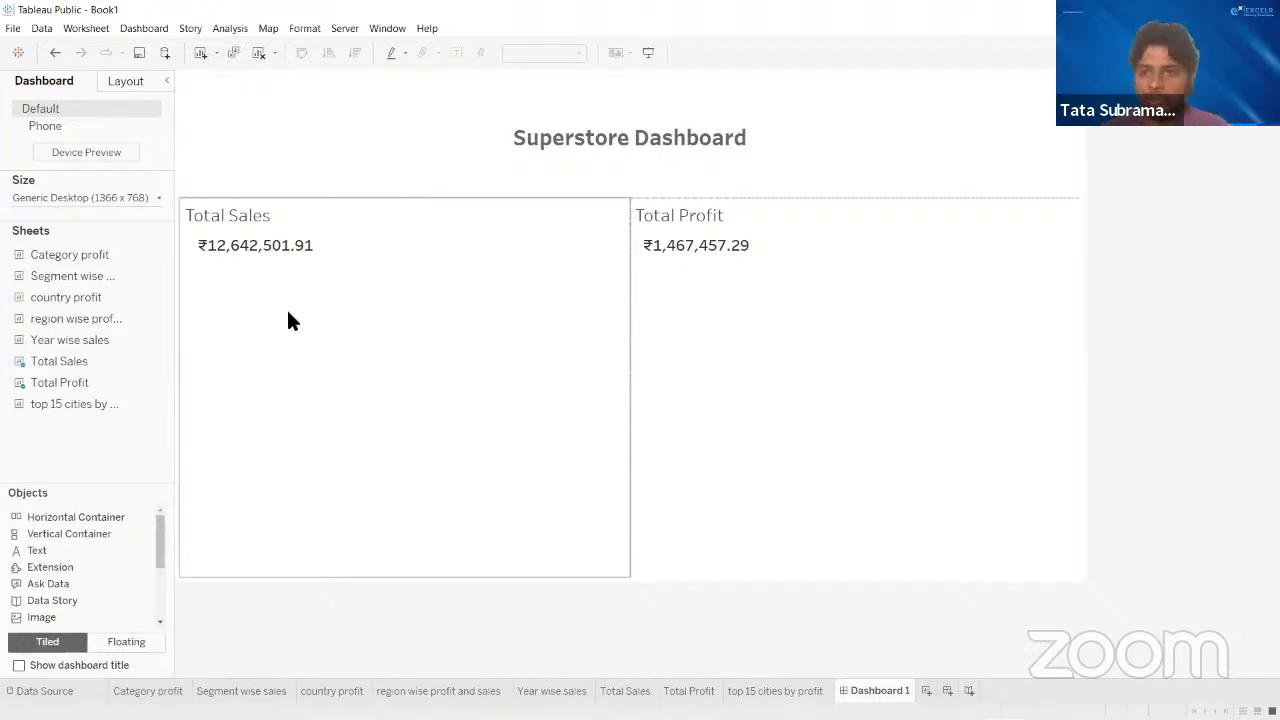
click(430, 73)
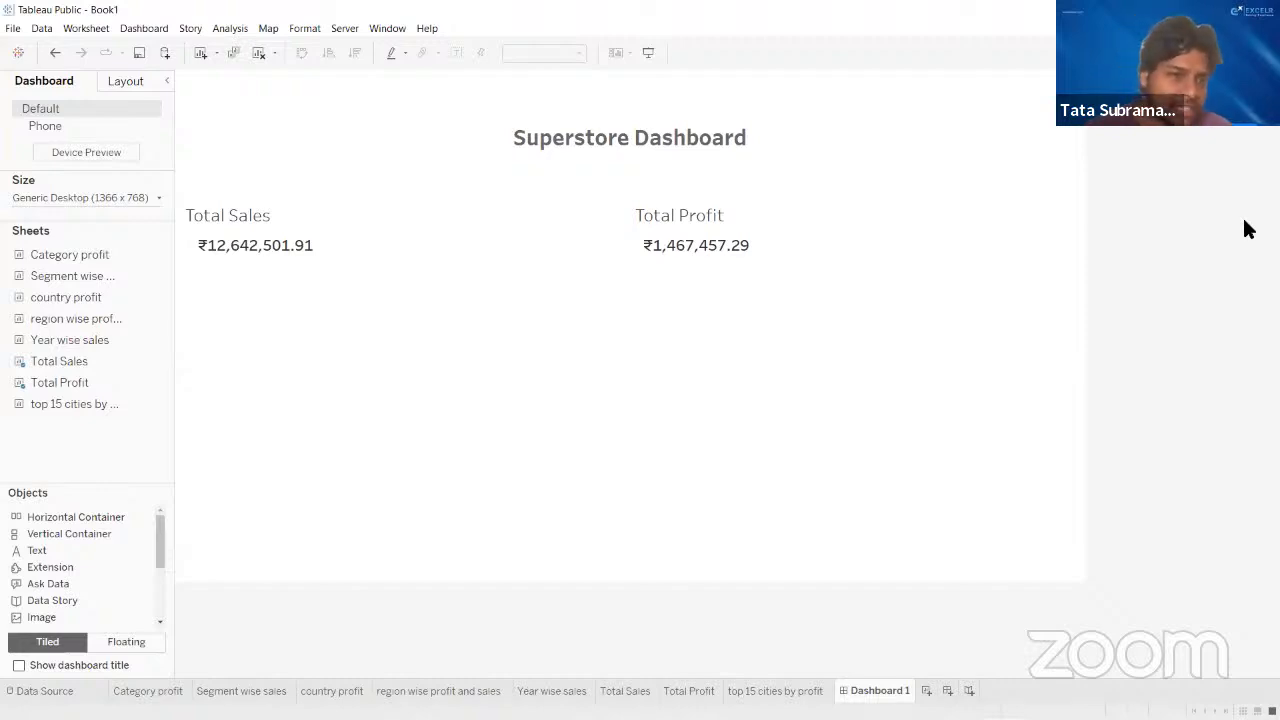
- Place the country profit map as a full-width tile beneath both Total Sales and Total Profit
mouse_move(70, 318)
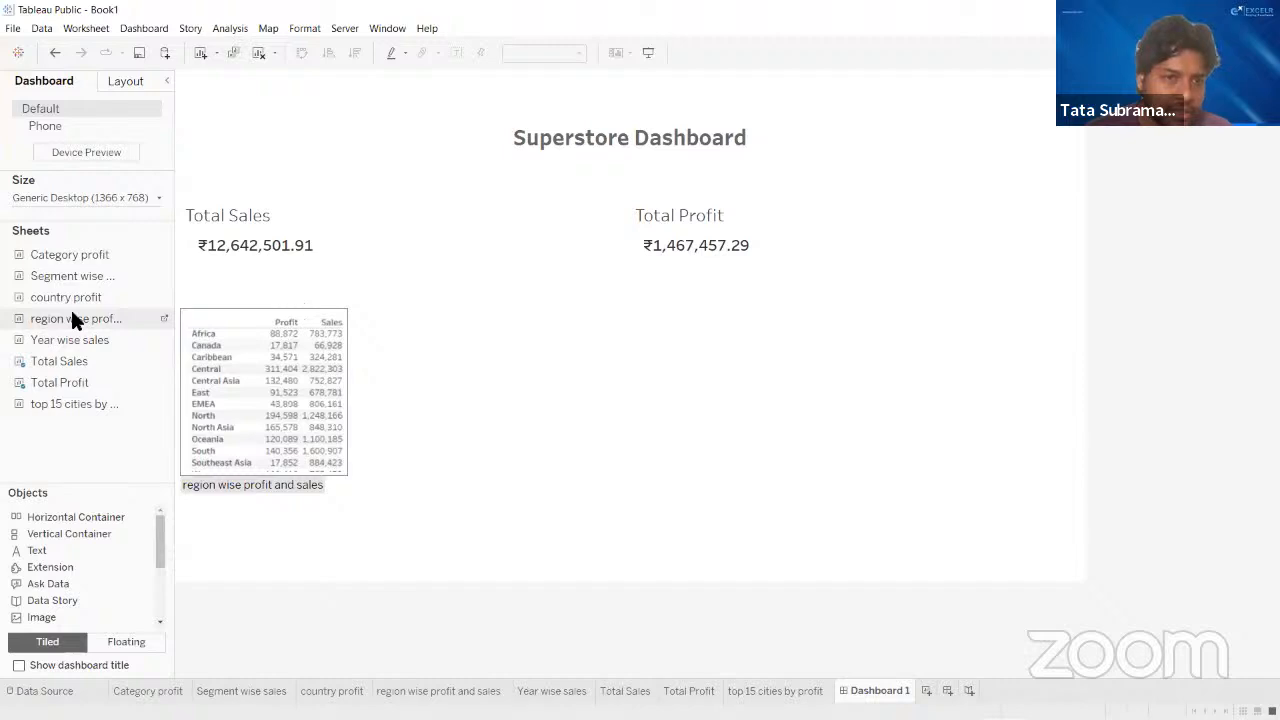
mouse_move(80, 296)
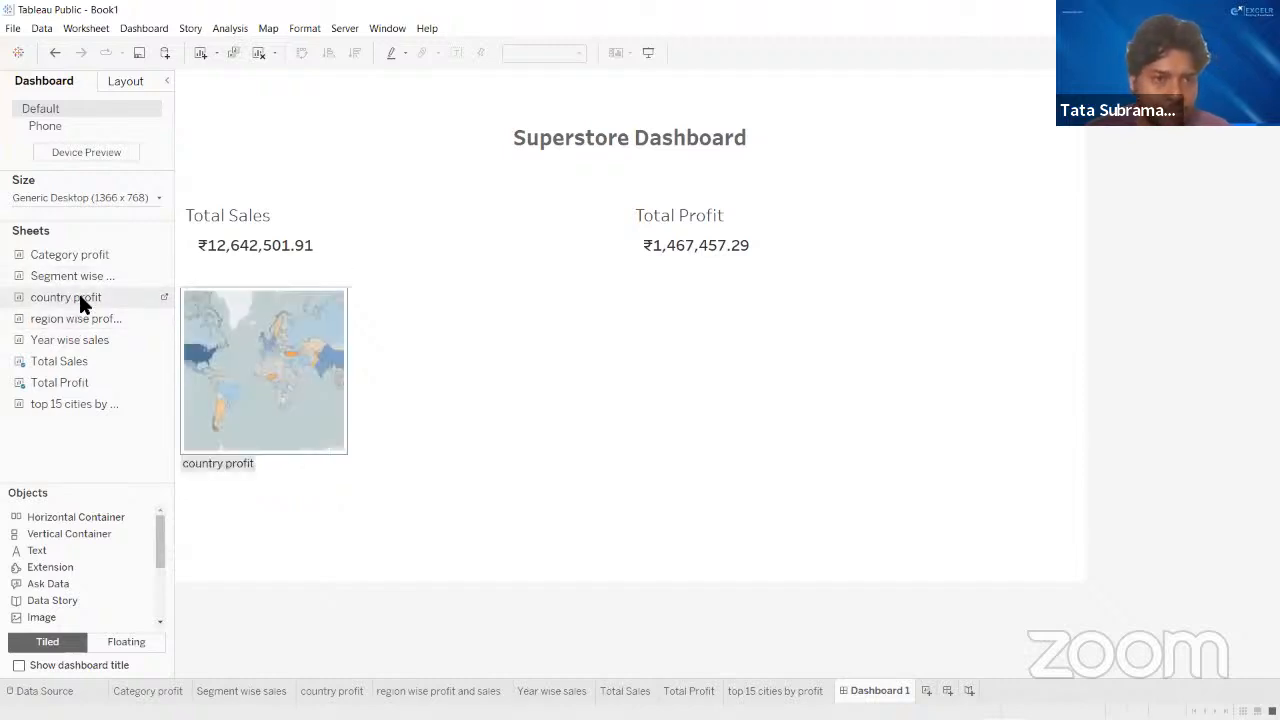
drag(80, 298, 421, 540)
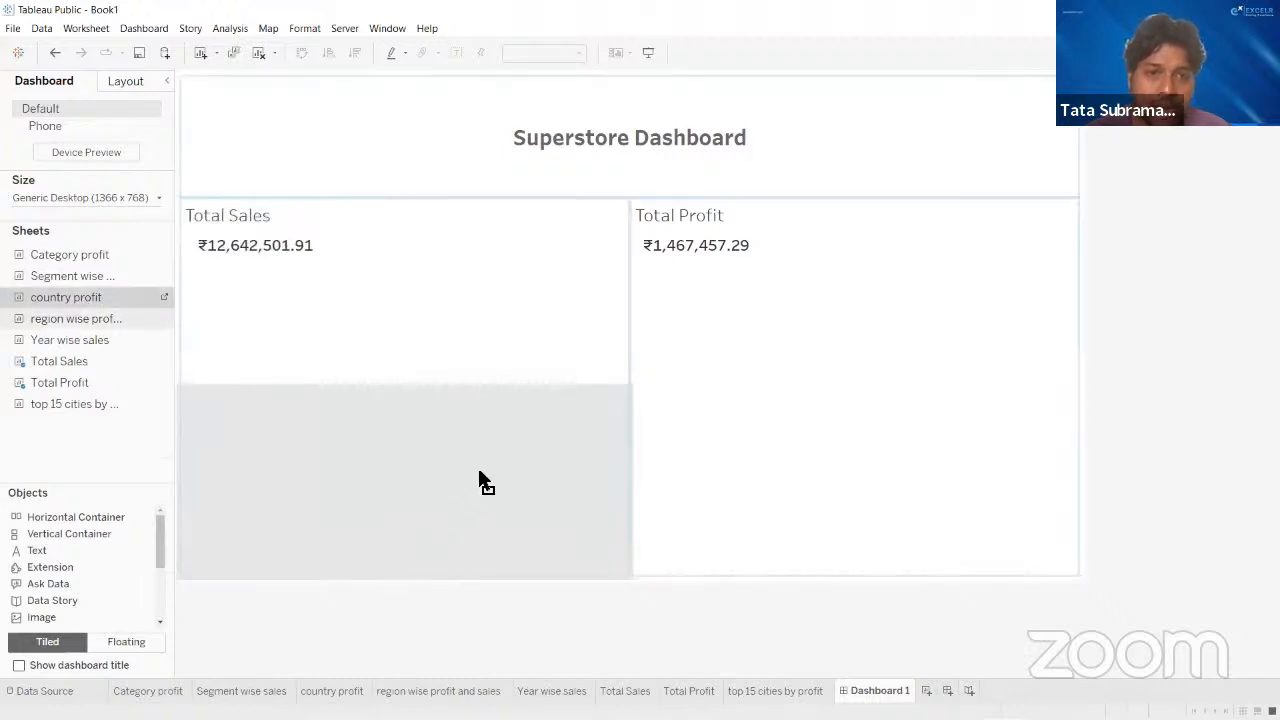
drag(383, 486, 632, 584)
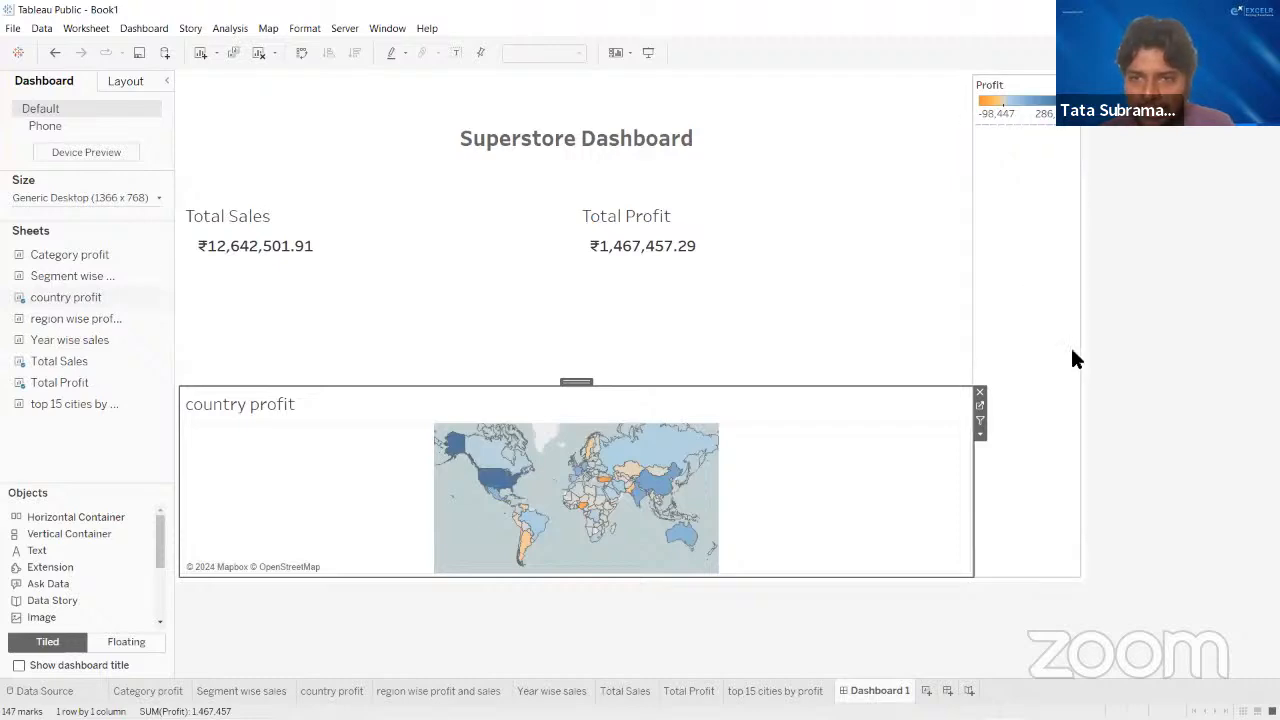
- Try deleting the layout container that holds the Profit legend, and undo the deletion
click(1016, 233)
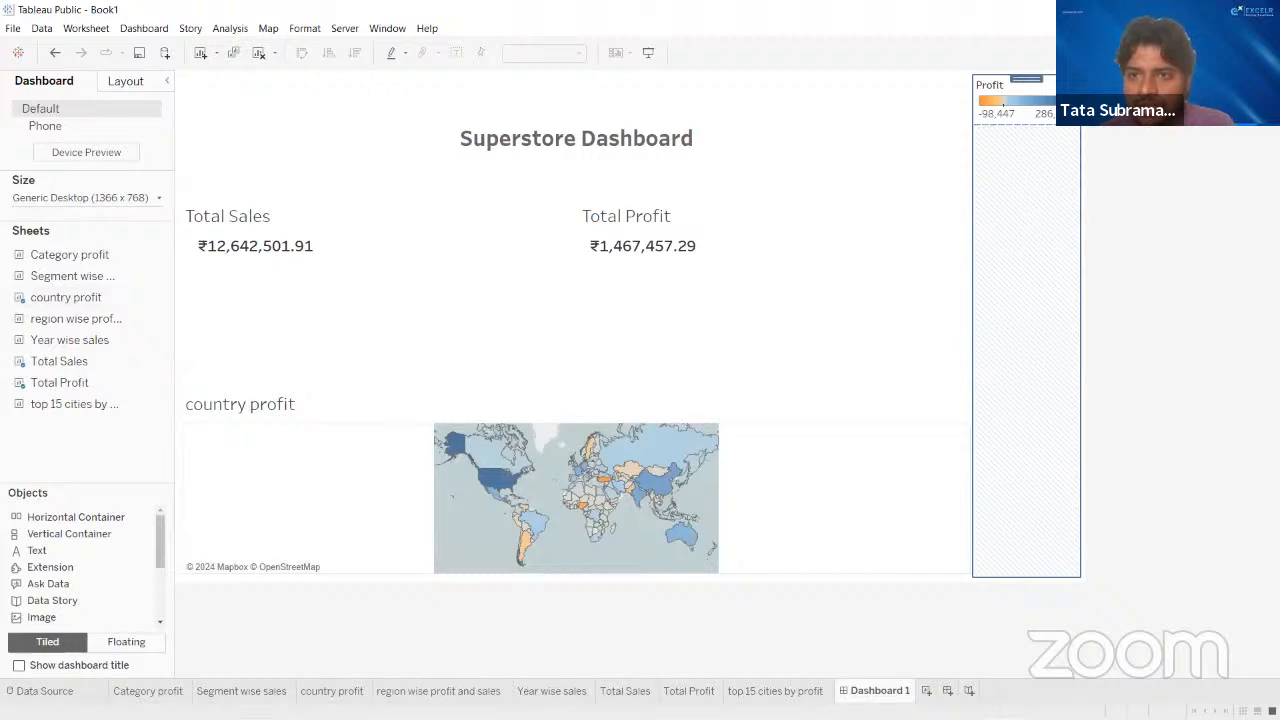
key(Delete)
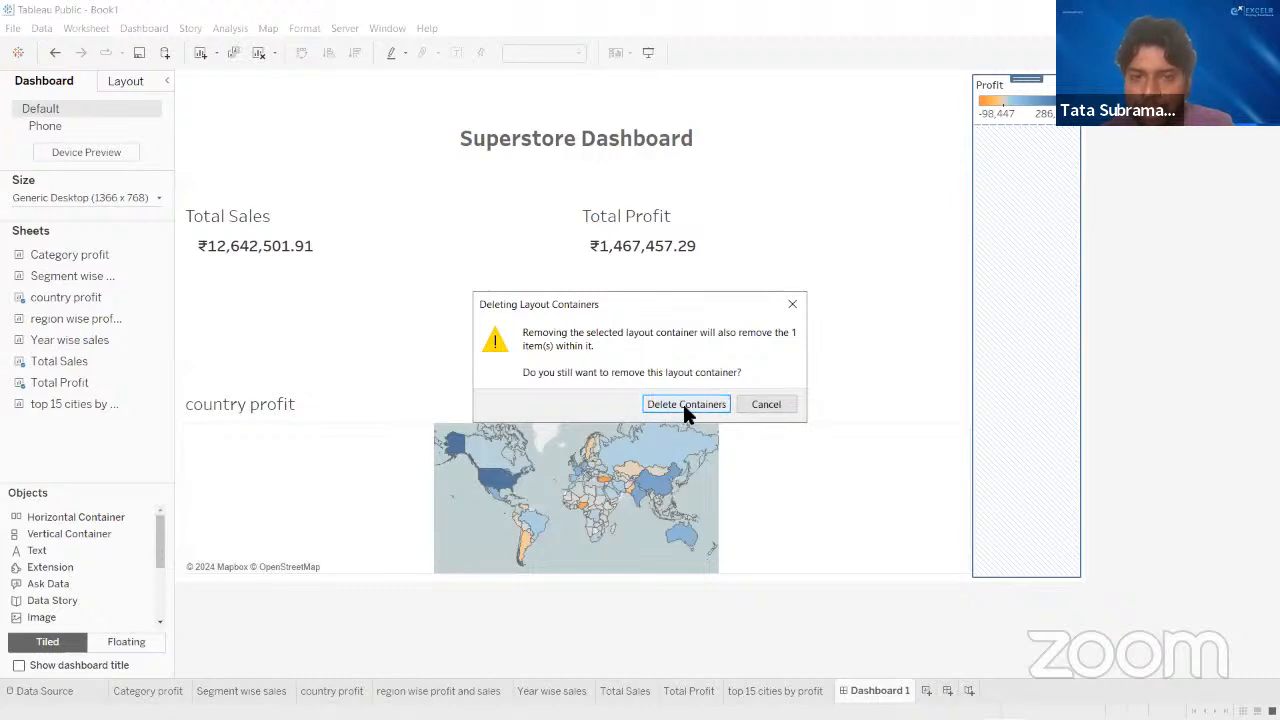
click(685, 406)
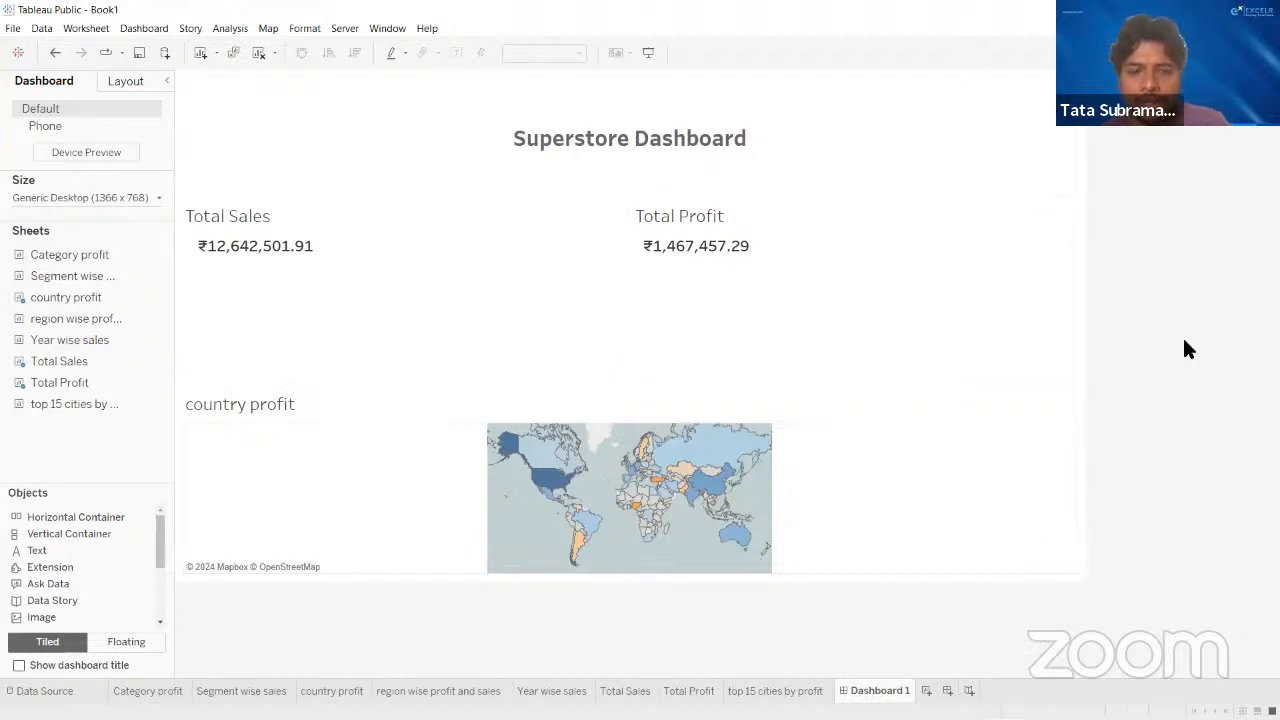
key(ctrl+z)
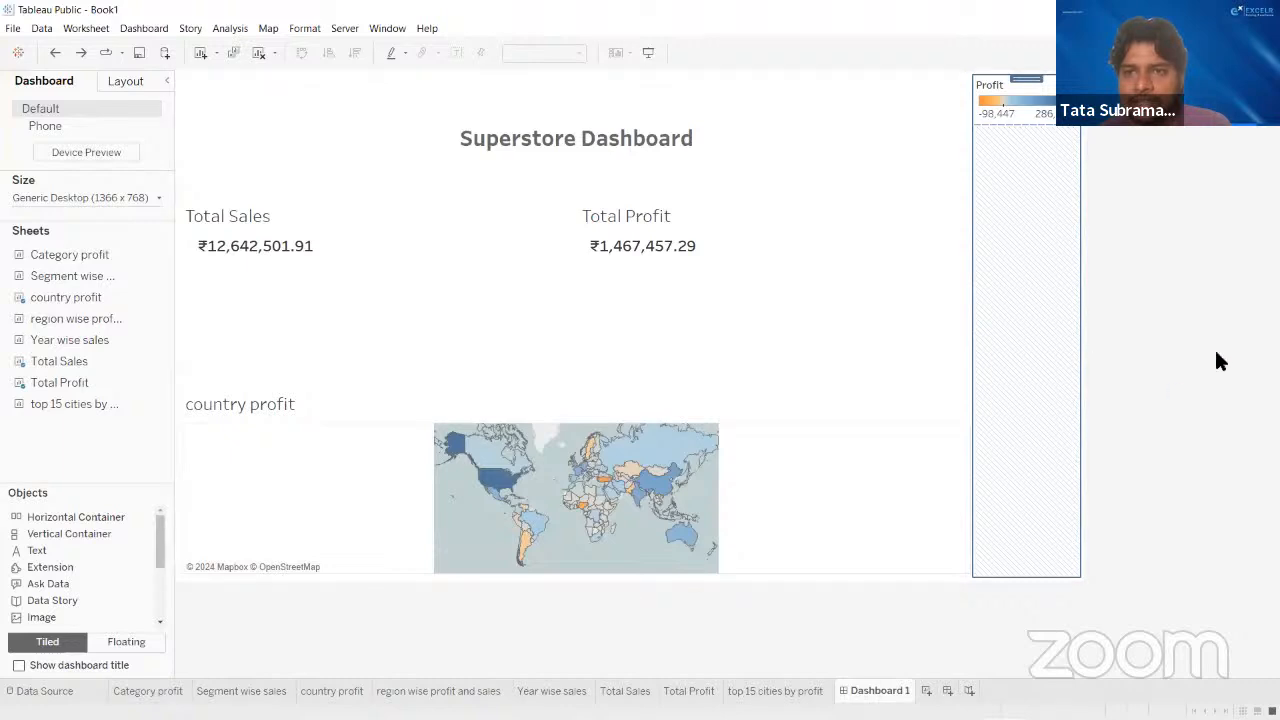
- Delete the Profit legend's layout container and extend the country profit map upward to just below the total figures
click(1093, 327)
click(1030, 327)
key(Delete)
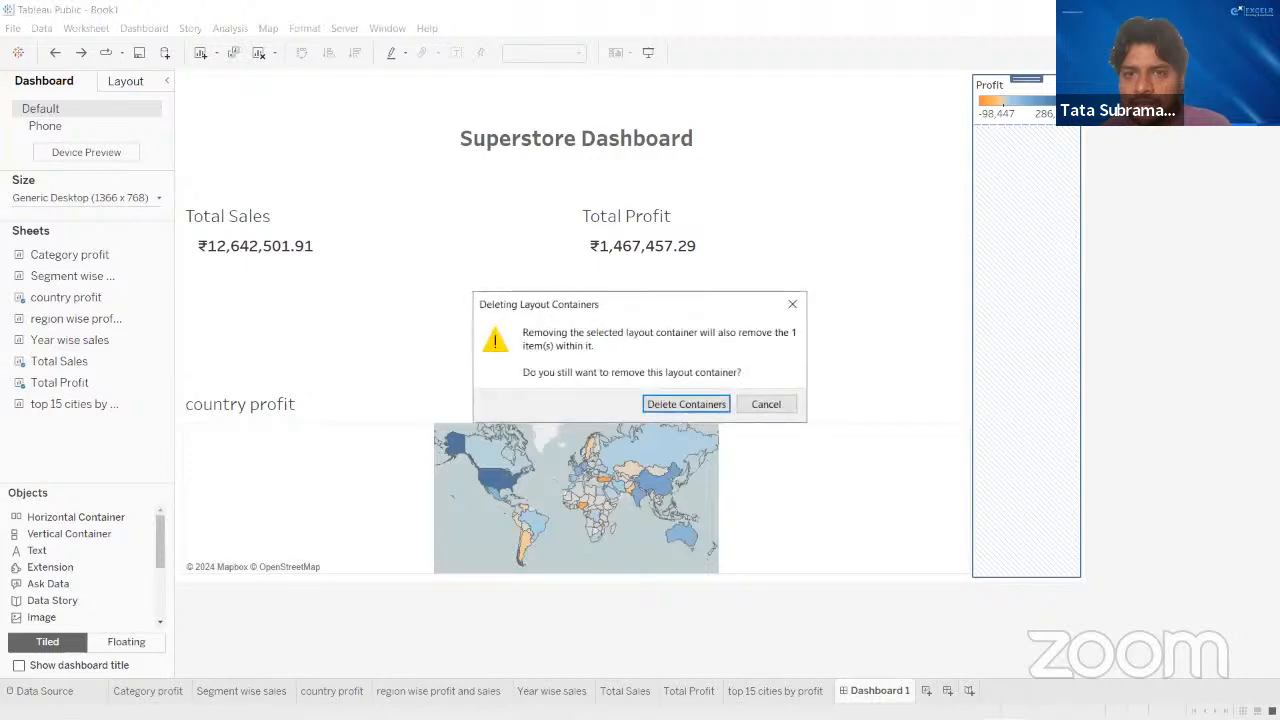
click(678, 404)
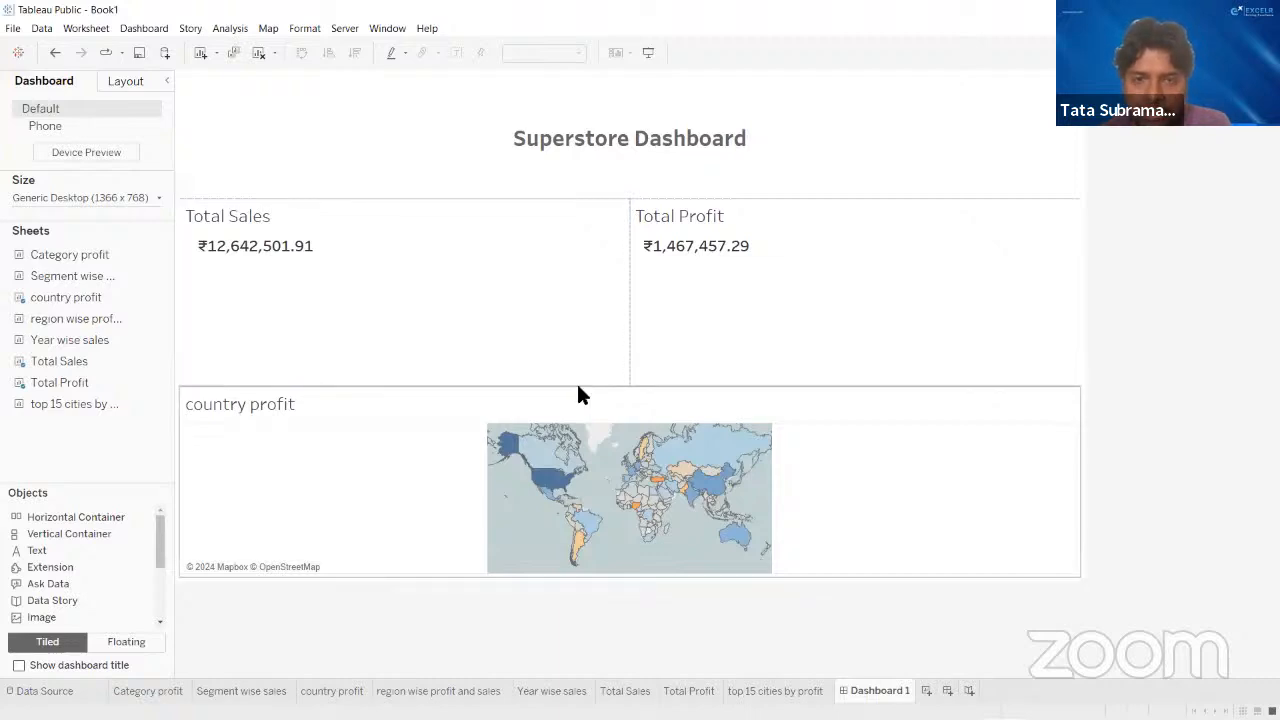
drag(578, 389, 586, 263)
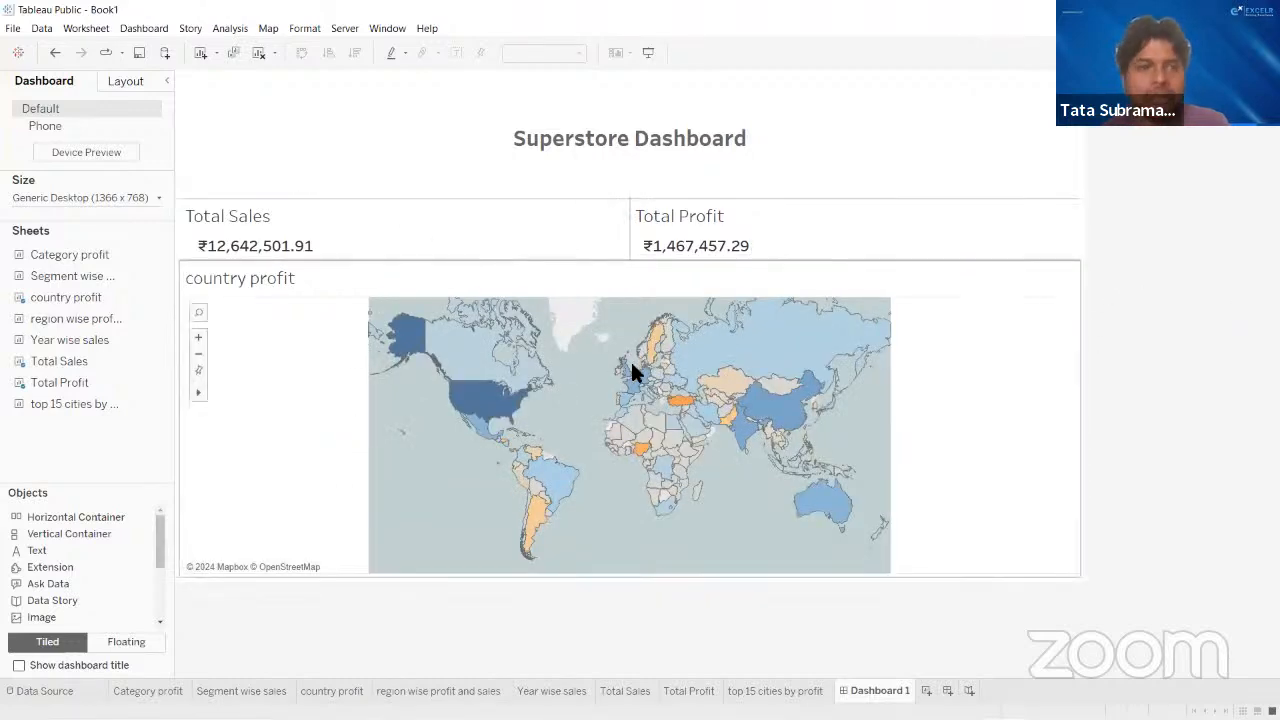
- Try the Year wise sales chart as a tile to the left of the country profit map, and remove it again
mouse_move(53, 322)
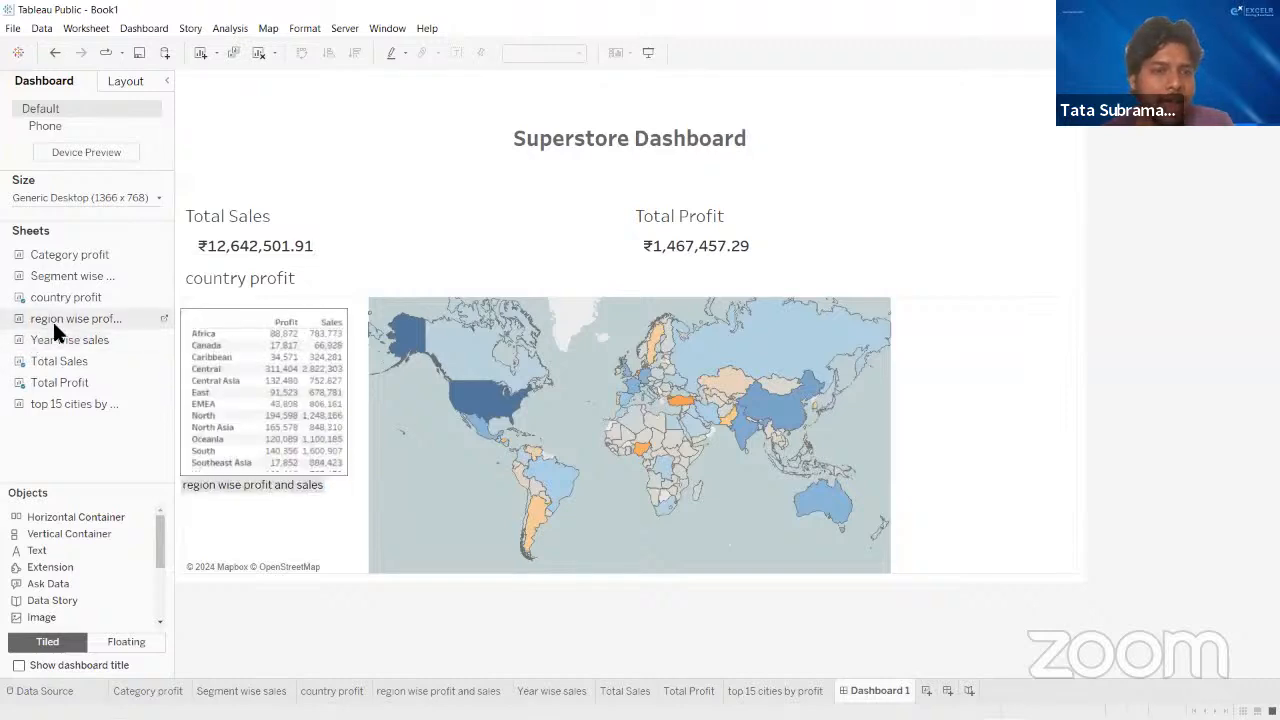
mouse_move(70, 283)
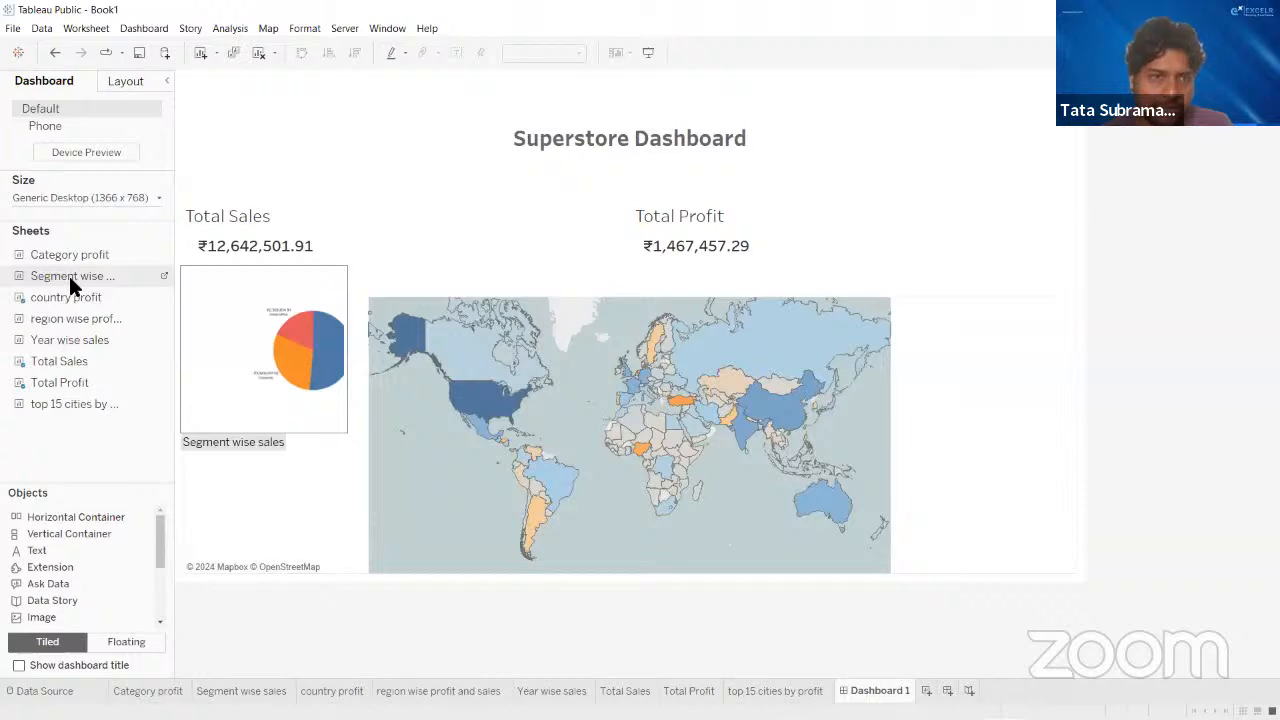
mouse_move(70, 343)
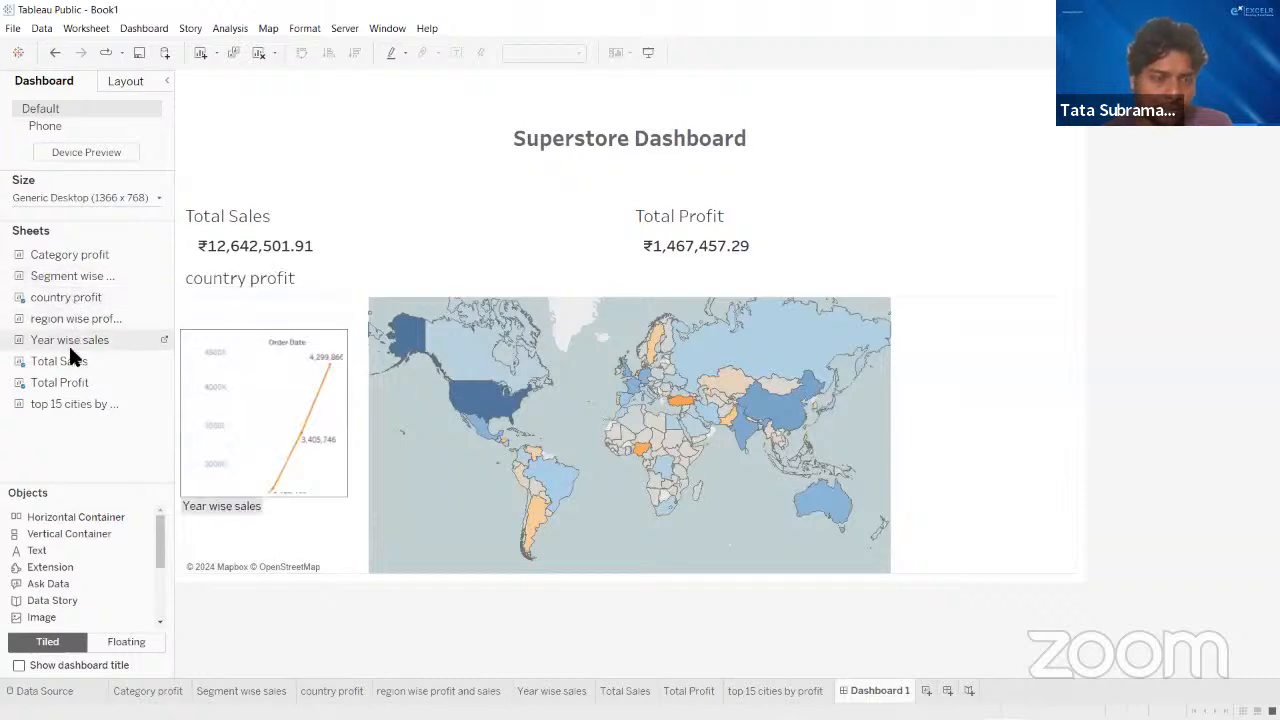
drag(80, 348, 321, 392)
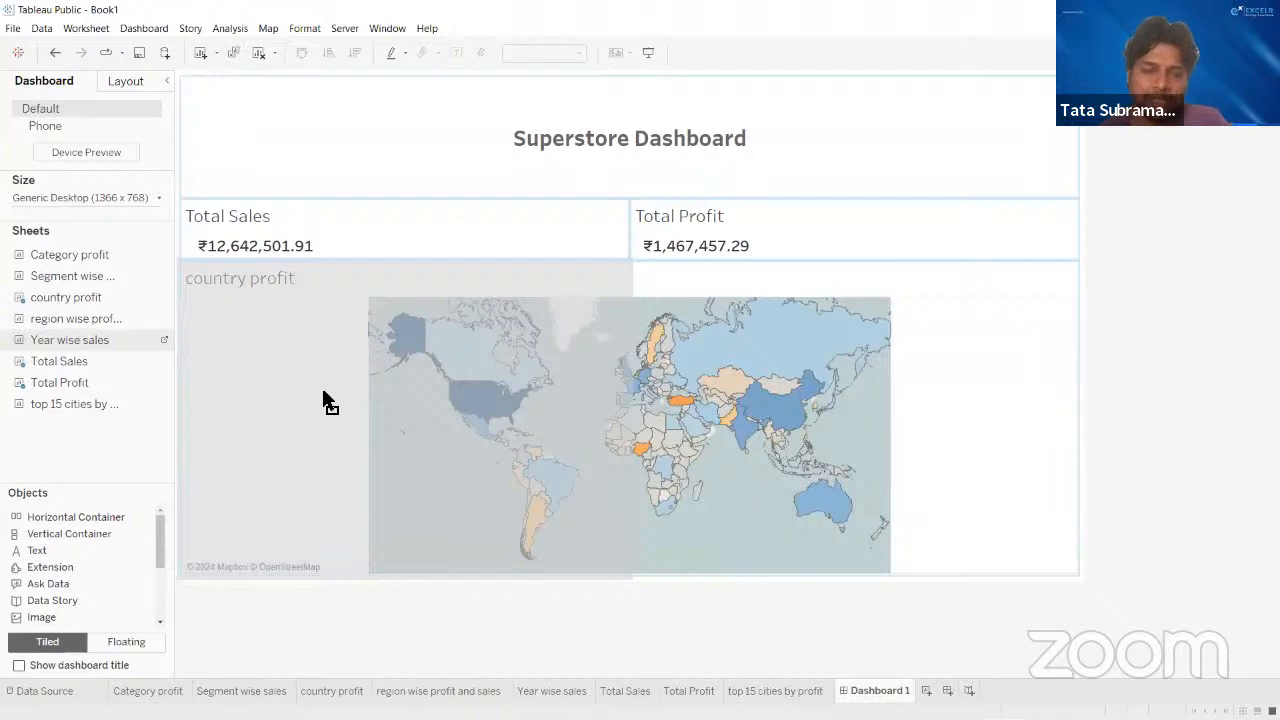
drag(322, 392, 322, 392)
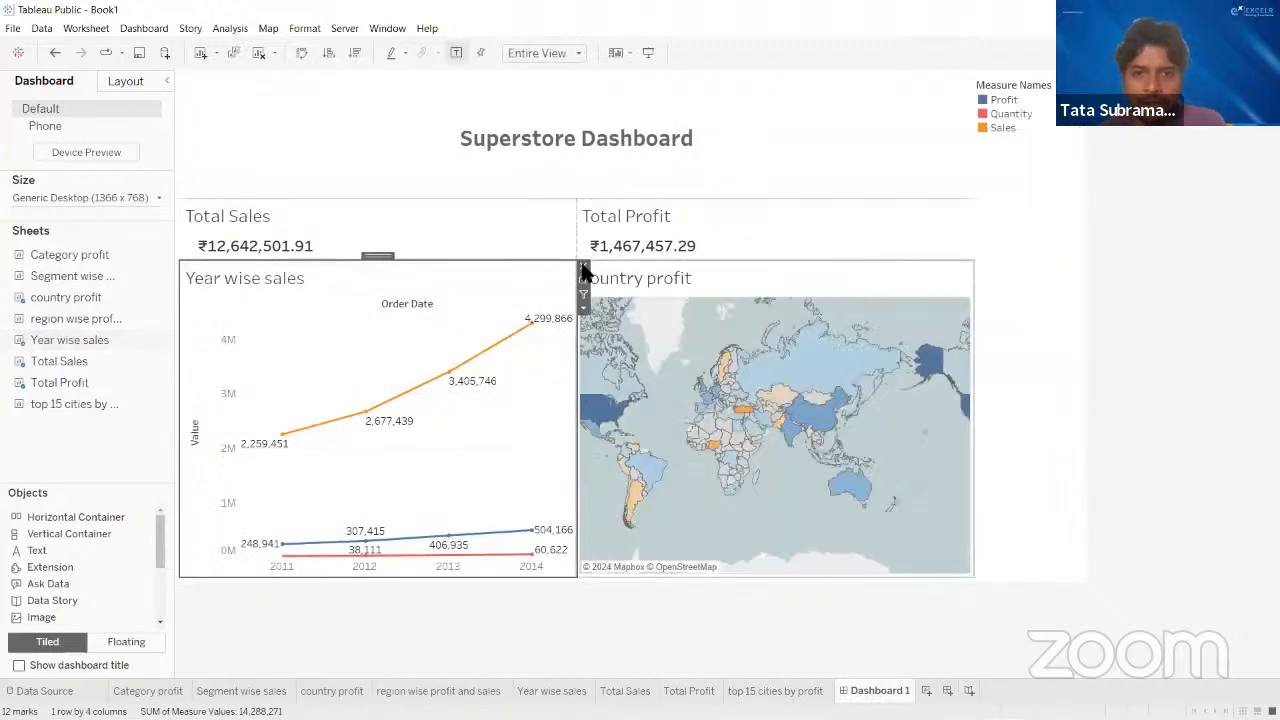
click(583, 268)
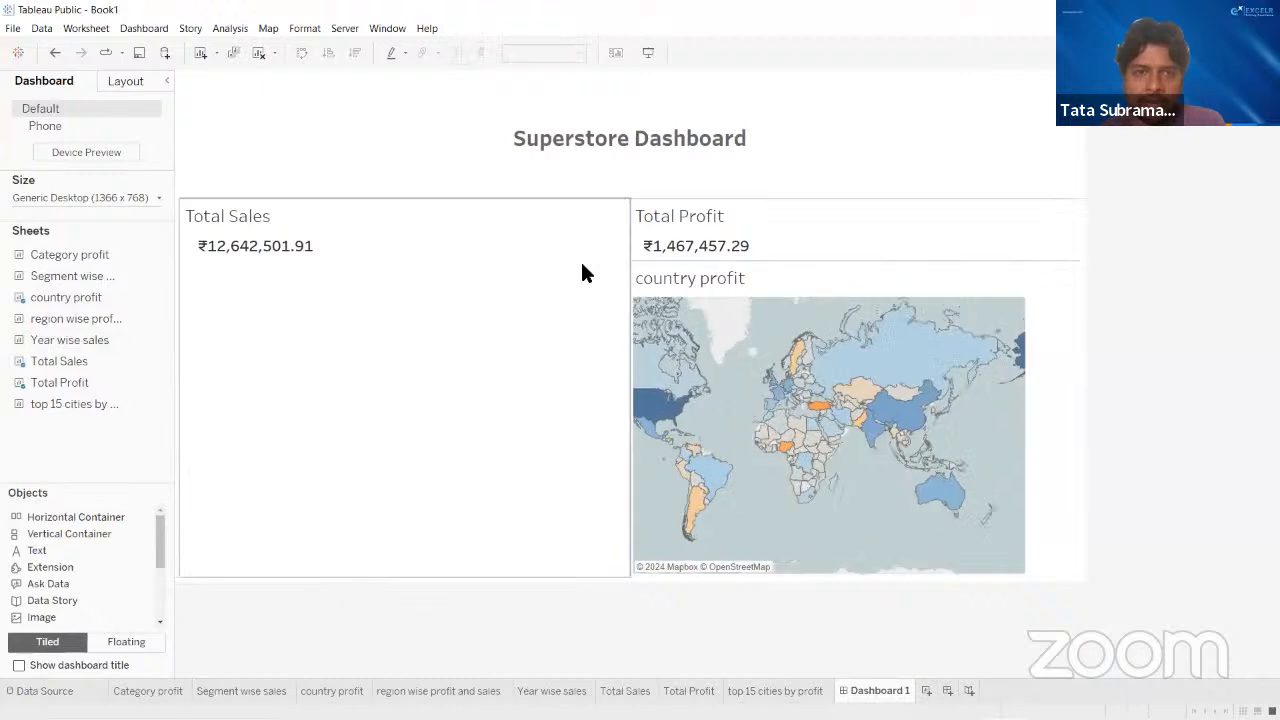
- Place the Year wise sales chart as a tile below Total Sales and extend it upward beside the map
click(351, 437)
mouse_move(60, 297)
mouse_down()
mouse_move(93, 298)
mouse_move(406, 485)
mouse_move(439, 411)
mouse_move(438, 449)
mouse_up()
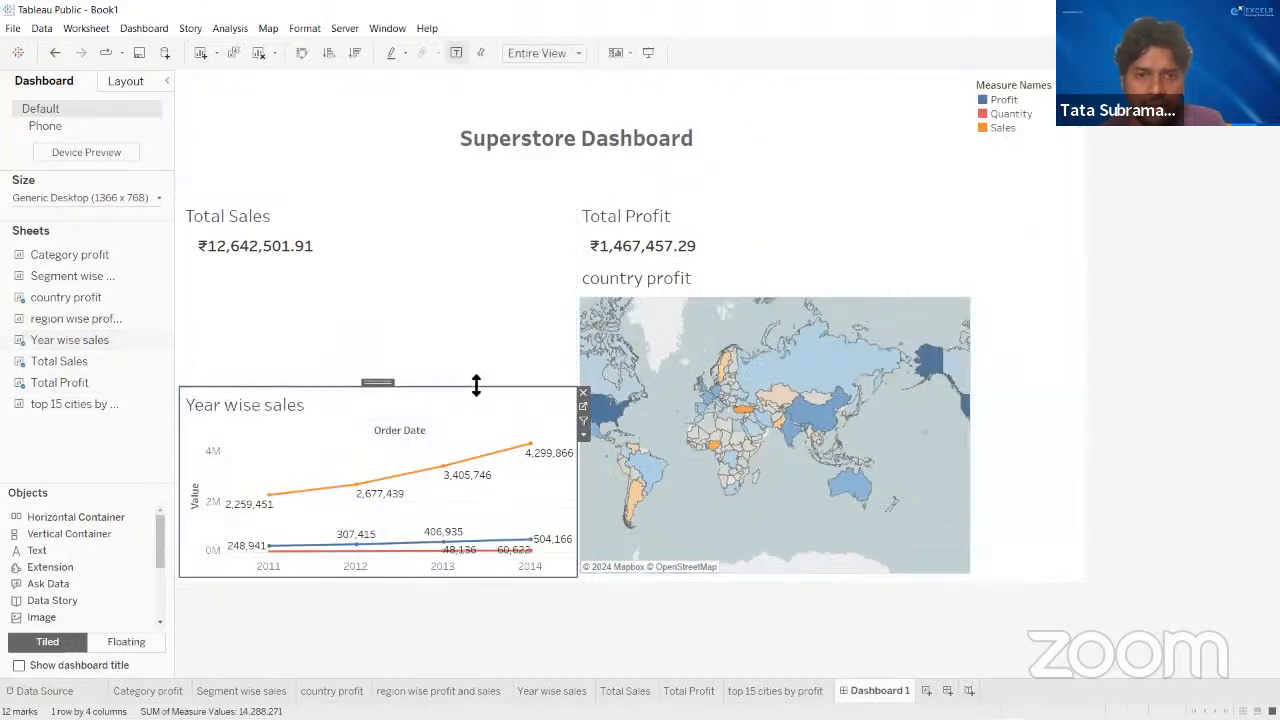
drag(476, 386, 482, 302)
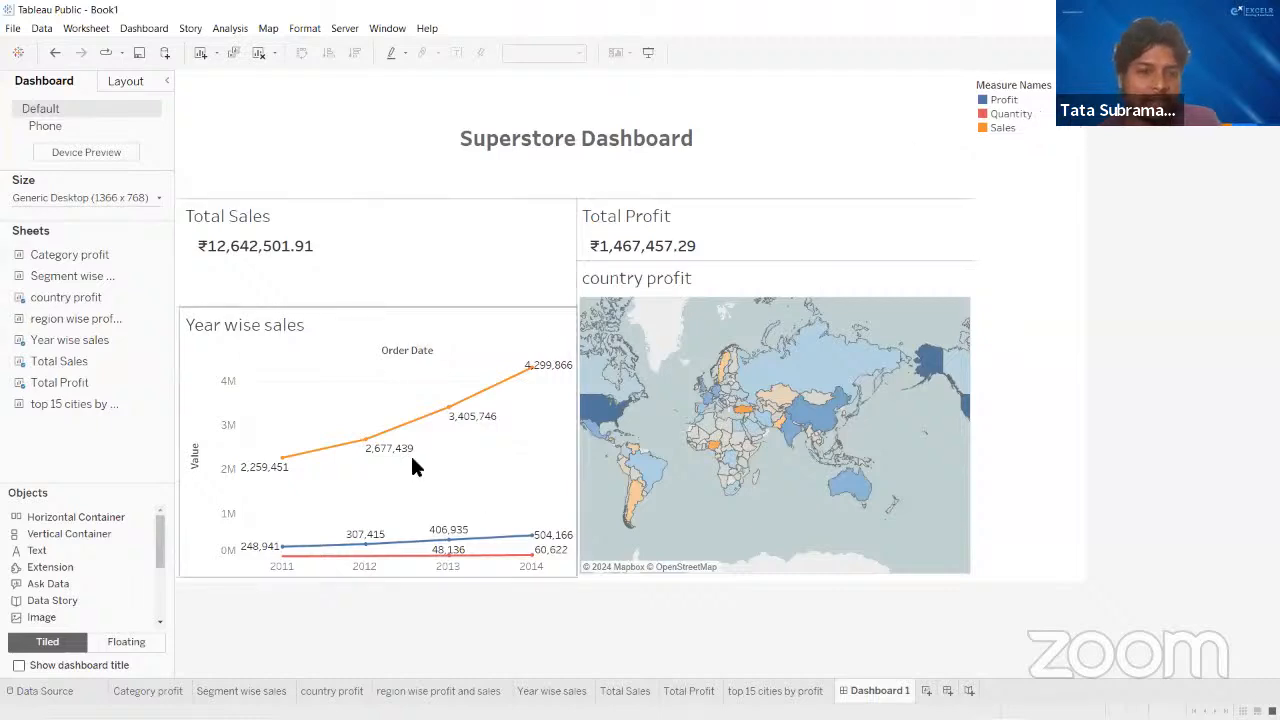
- Make the Measure Names legend floating and place it over the empty area between Total Sales and the Year wise sales chart
click(1005, 114)
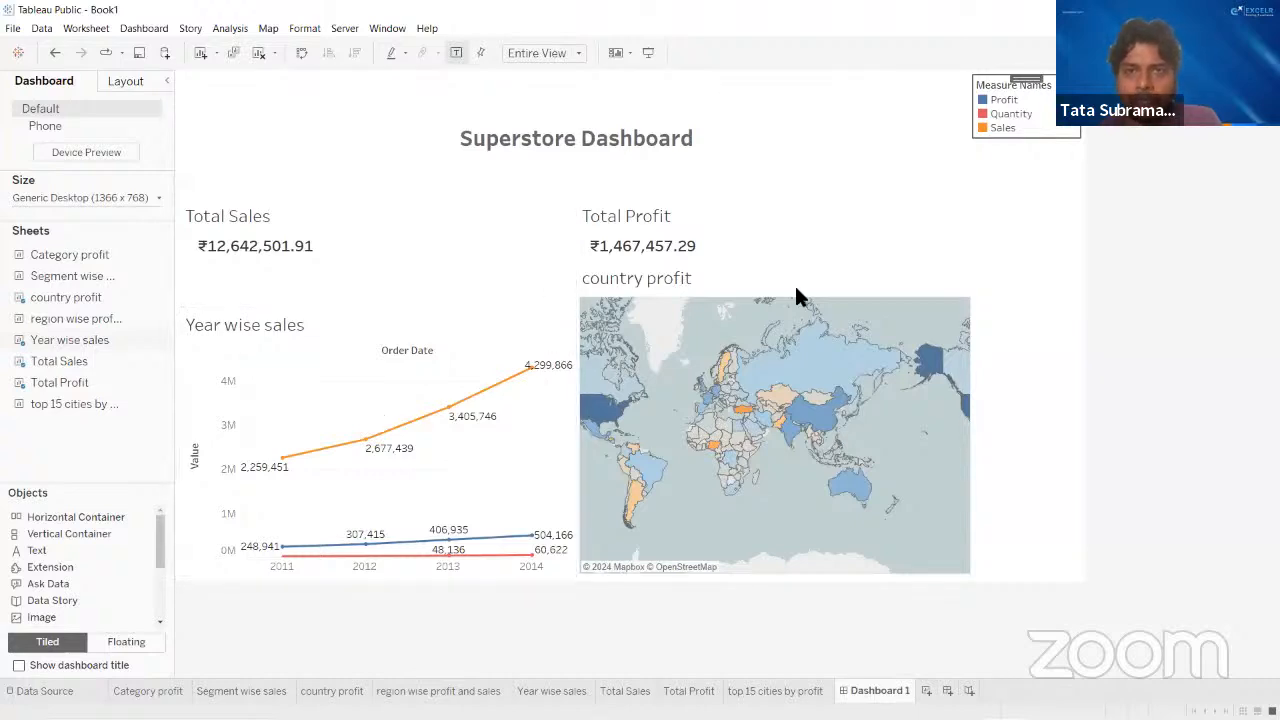
click(1124, 138)
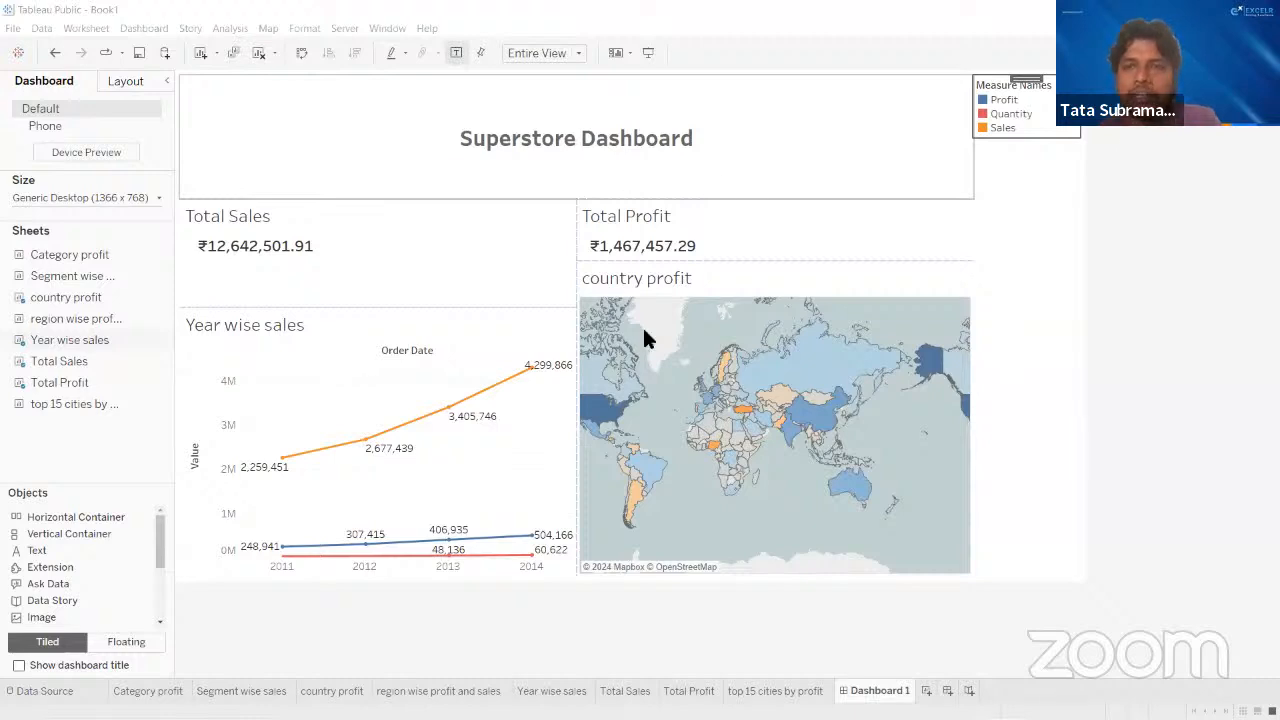
click(1040, 155)
click(1043, 106)
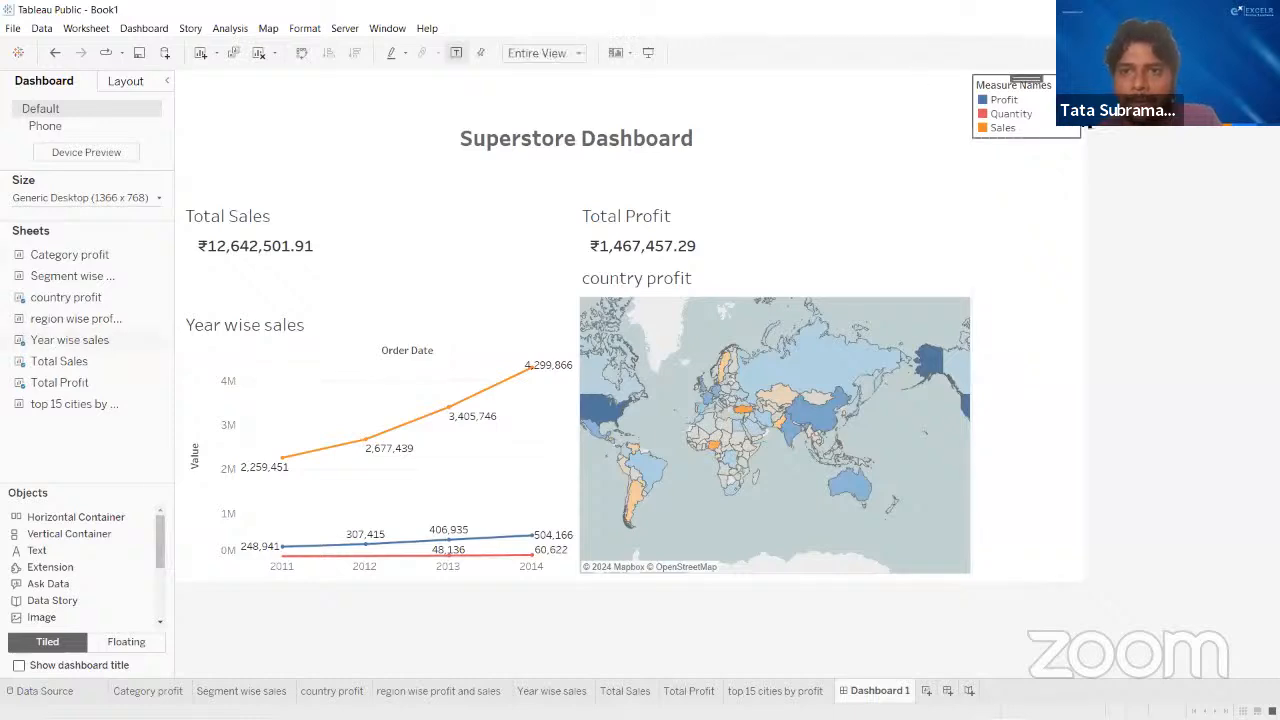
click(1088, 108)
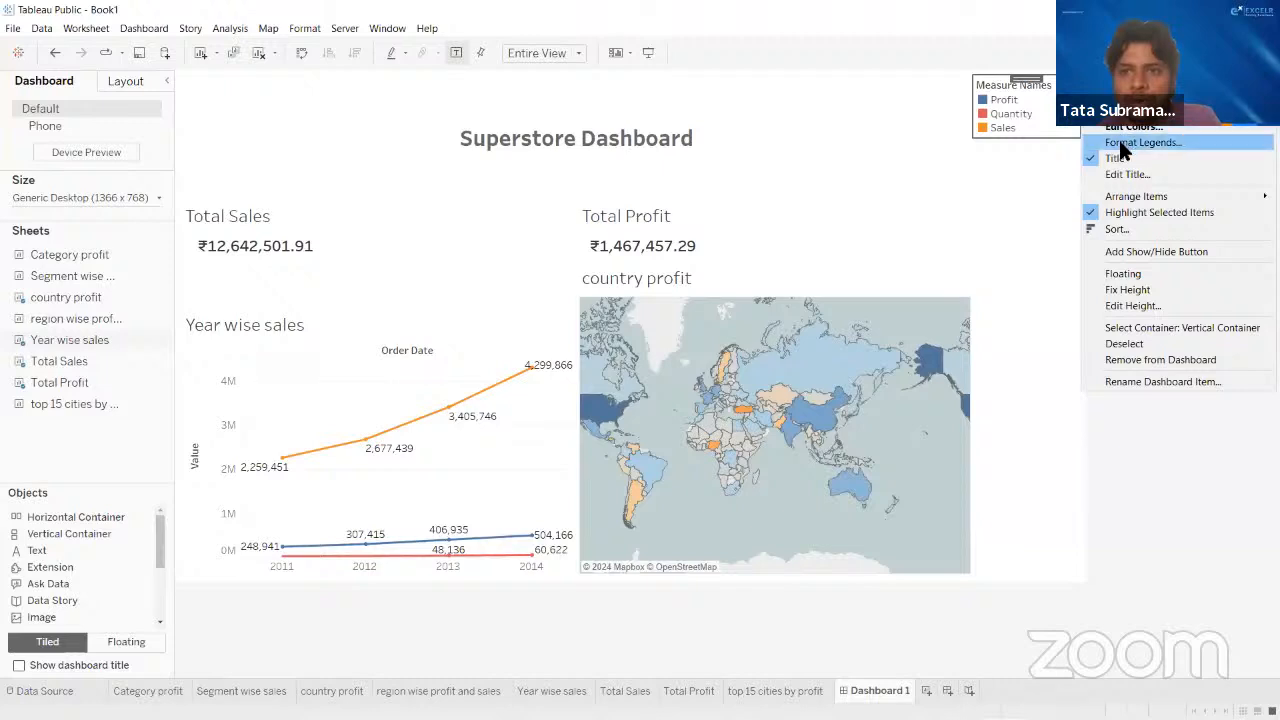
click(1122, 275)
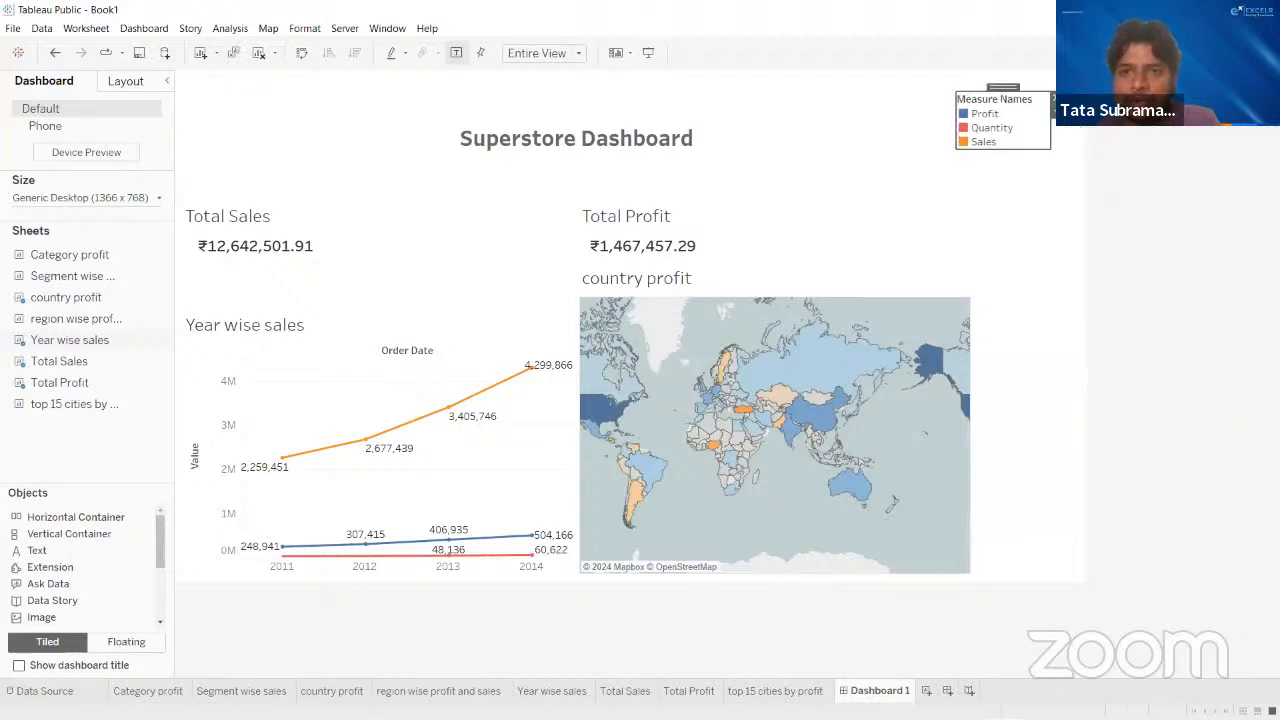
drag(1015, 88, 362, 305)
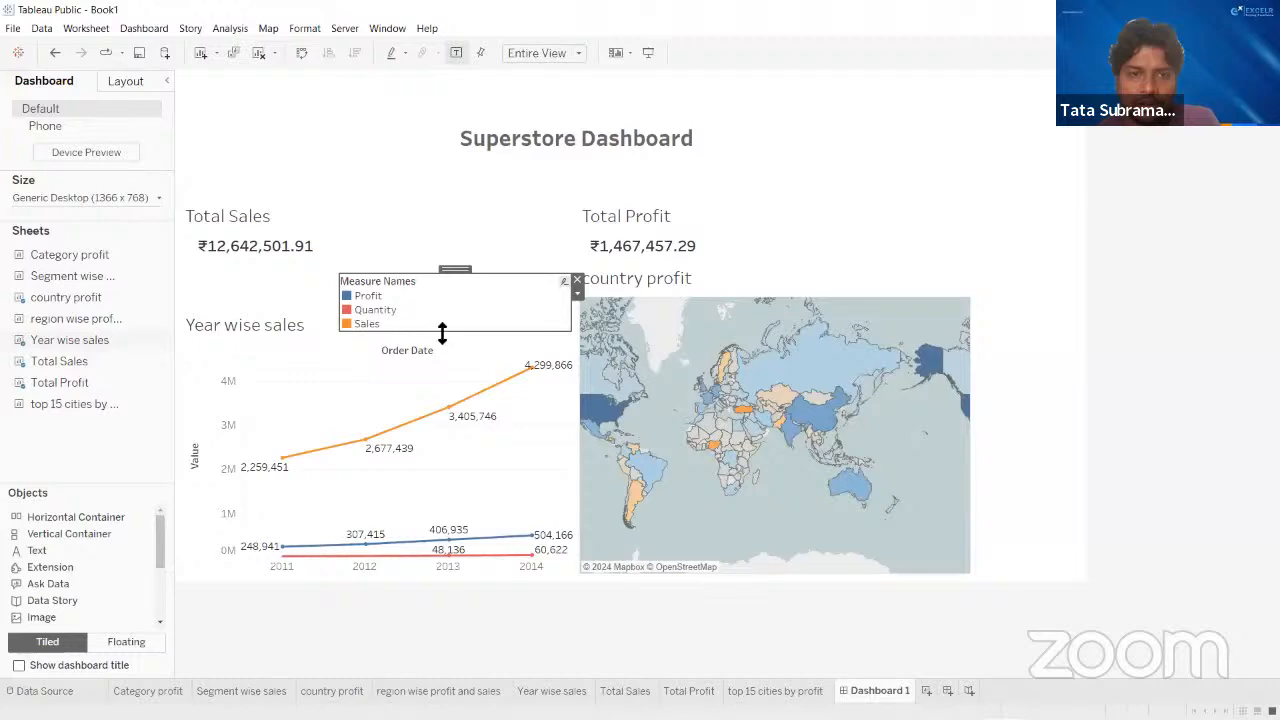
- Flatten the floating Measure Names legend to one row, move it just above the Year wise sales title, and widen it to fit Profit, Quantity and Sales
drag(446, 330, 452, 301)
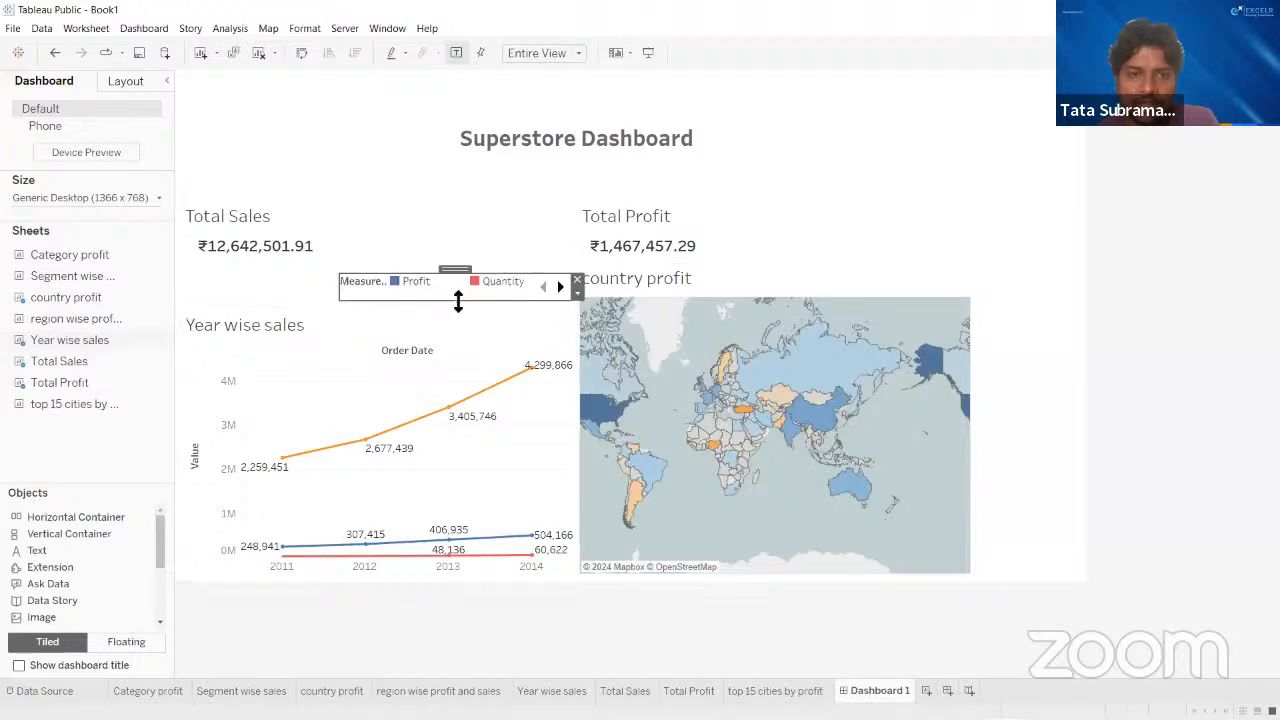
drag(341, 288, 290, 286)
click(429, 264)
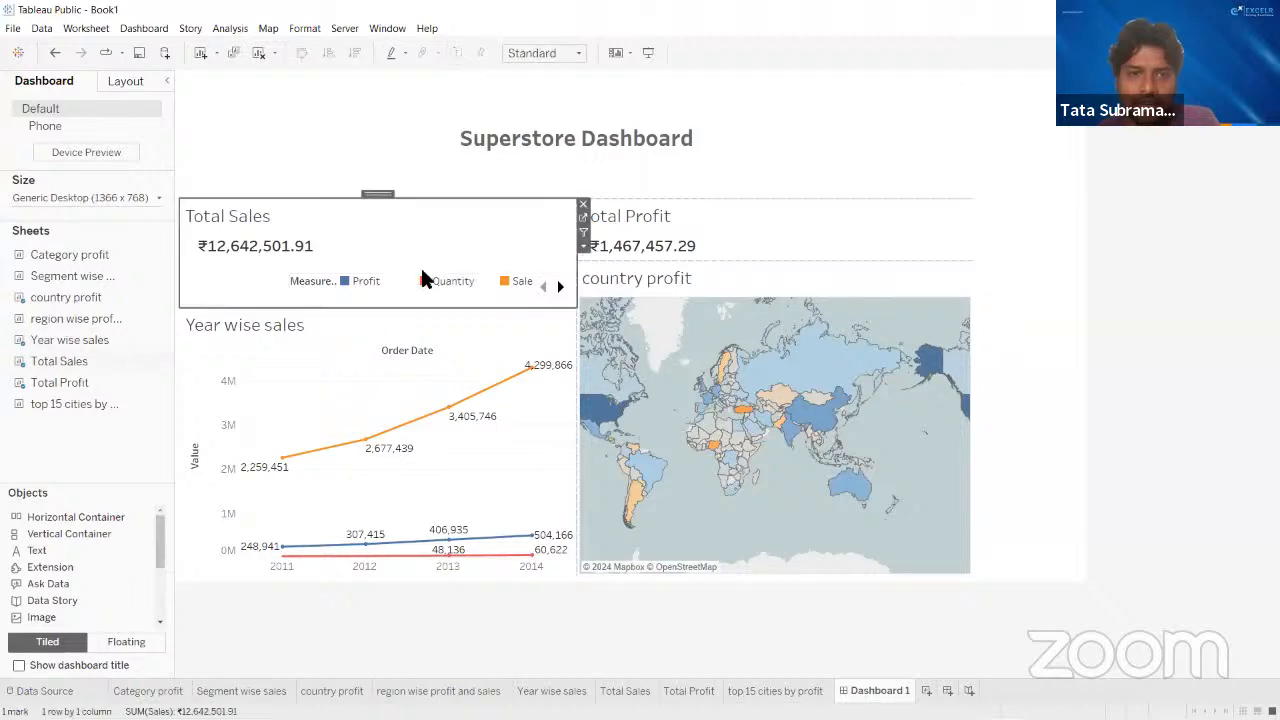
click(452, 287)
drag(441, 274, 337, 282)
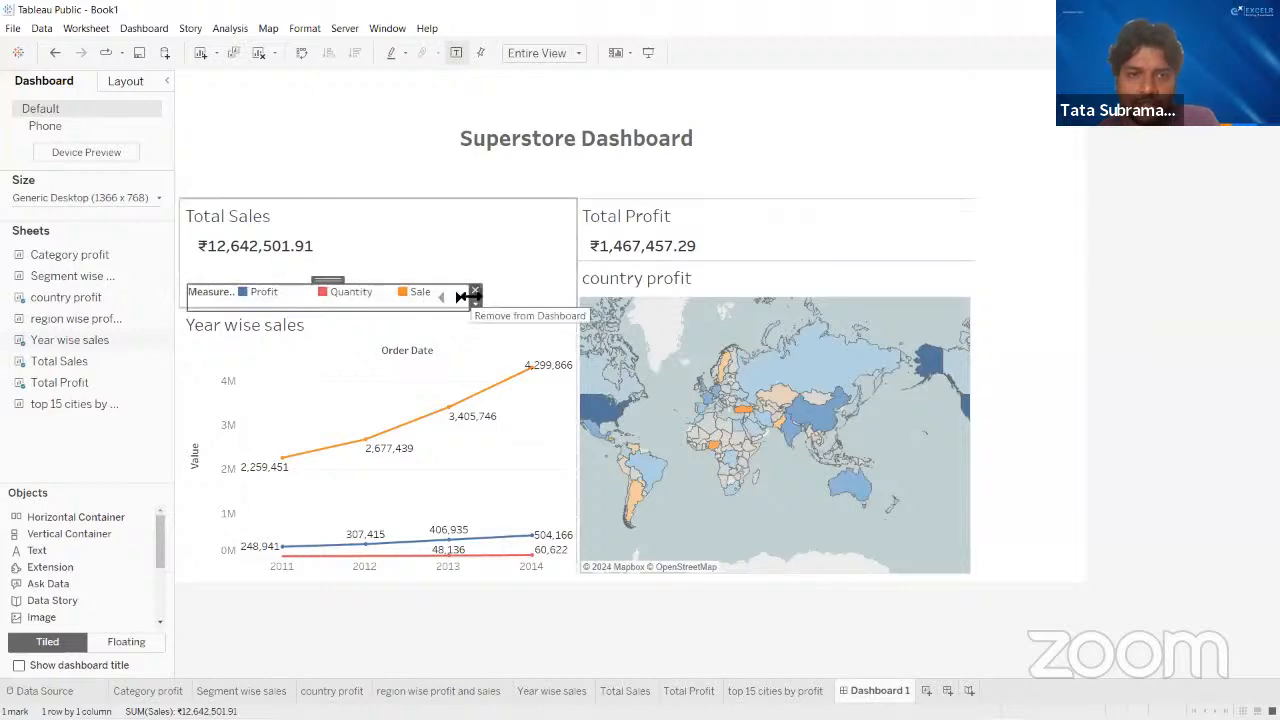
drag(470, 297, 488, 296)
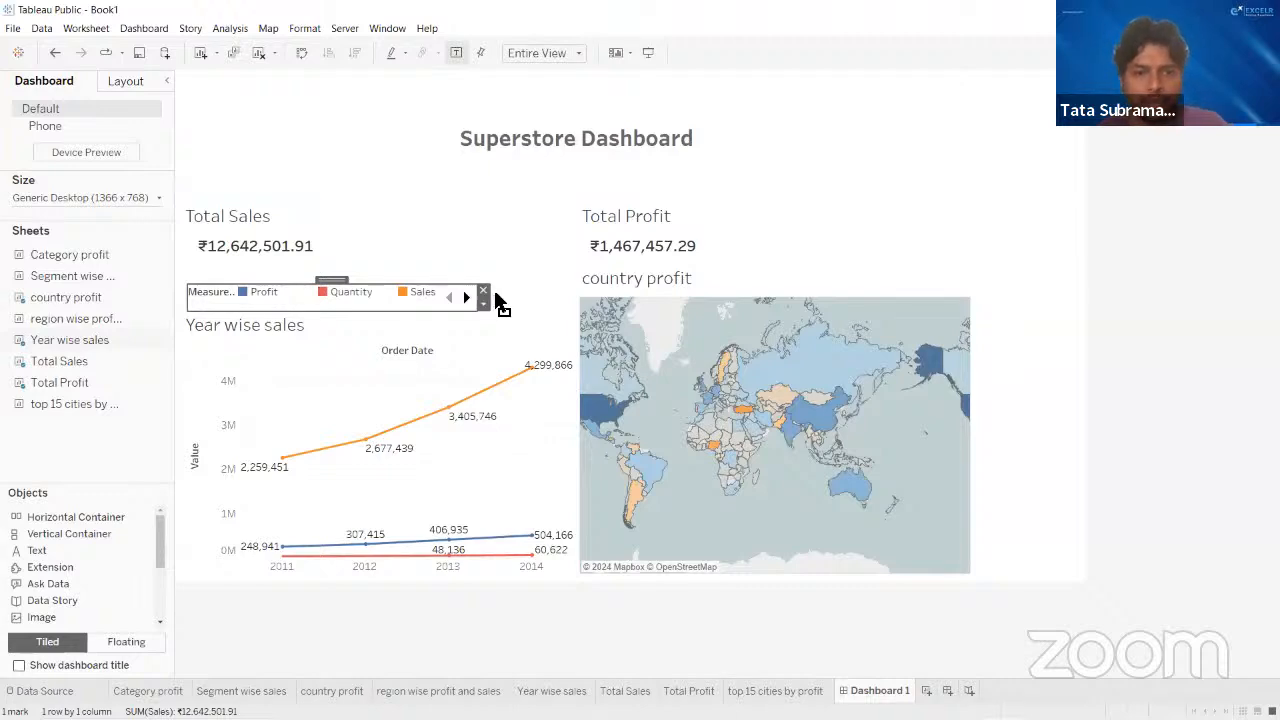
drag(490, 297, 506, 297)
- Delete the empty layout container beside the country profit map
click(1120, 258)
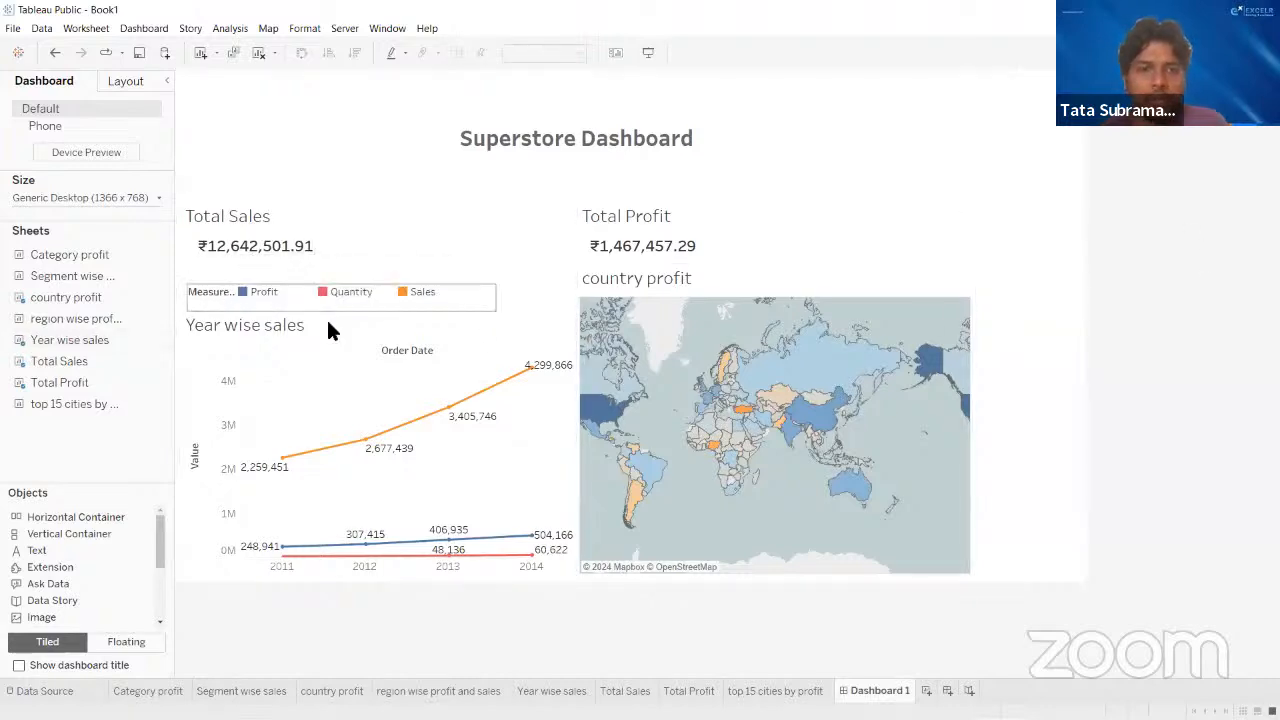
click(1058, 238)
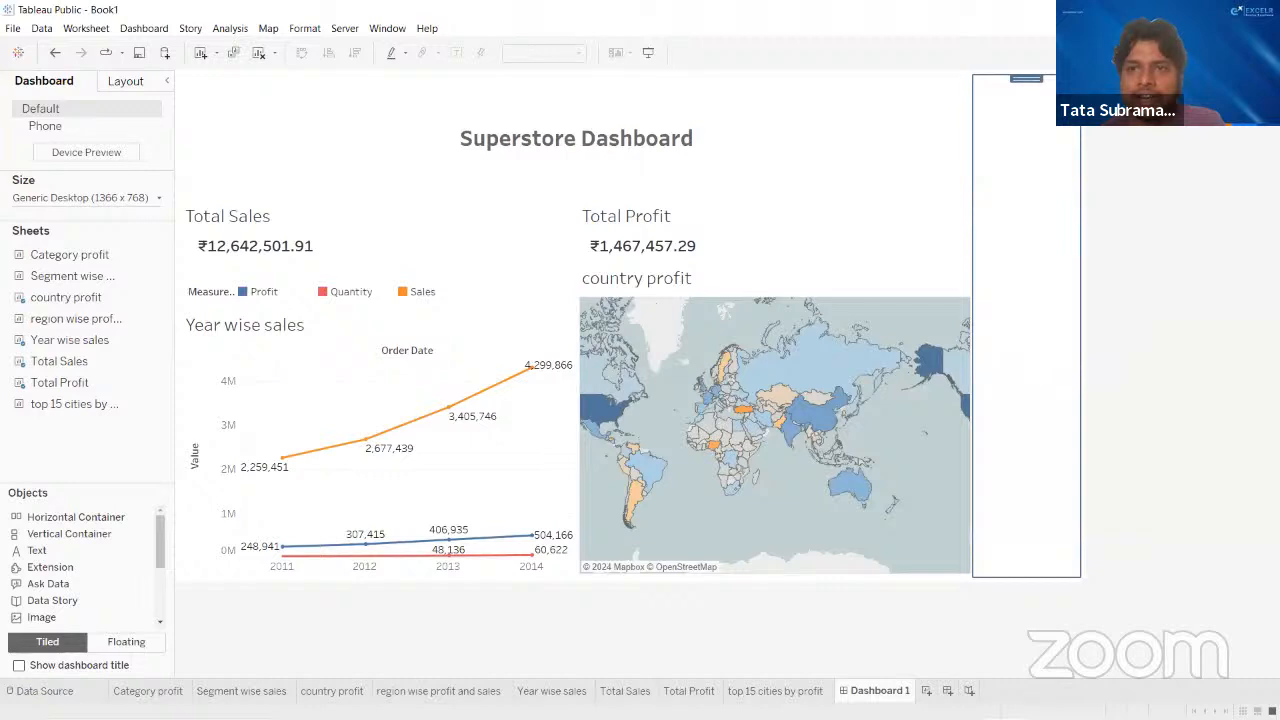
key(Delete)
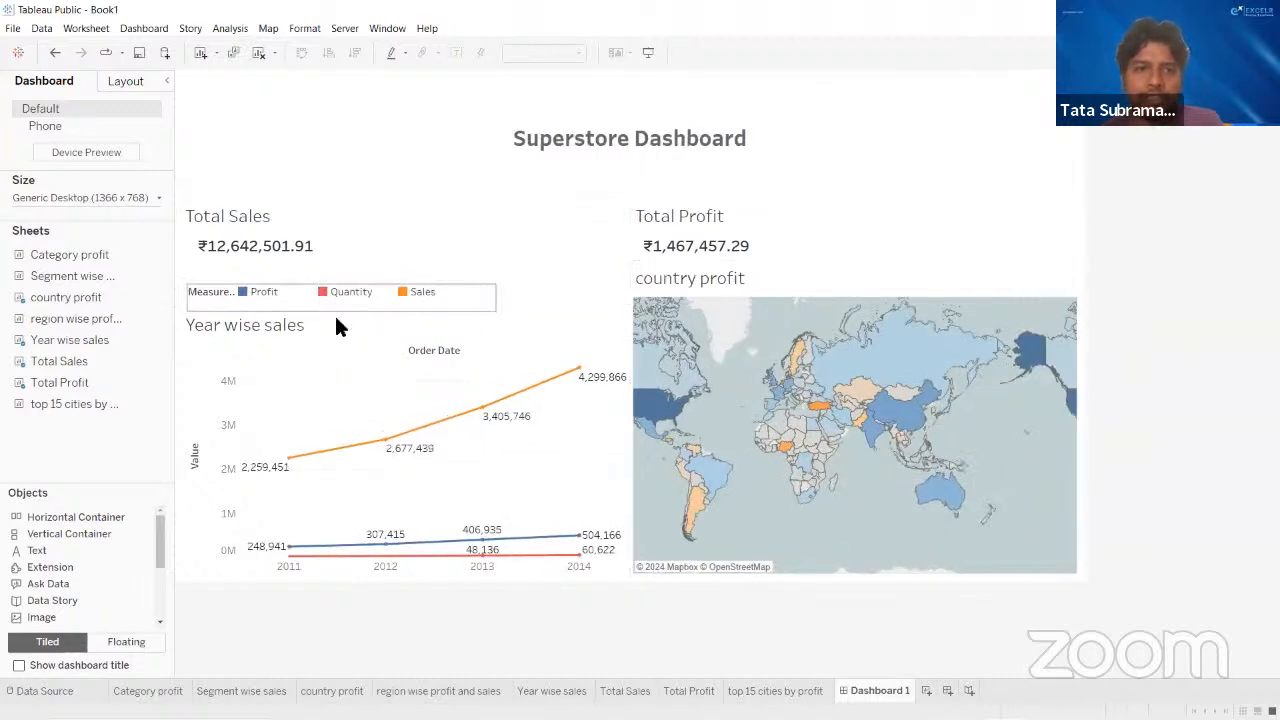
click(1106, 160)
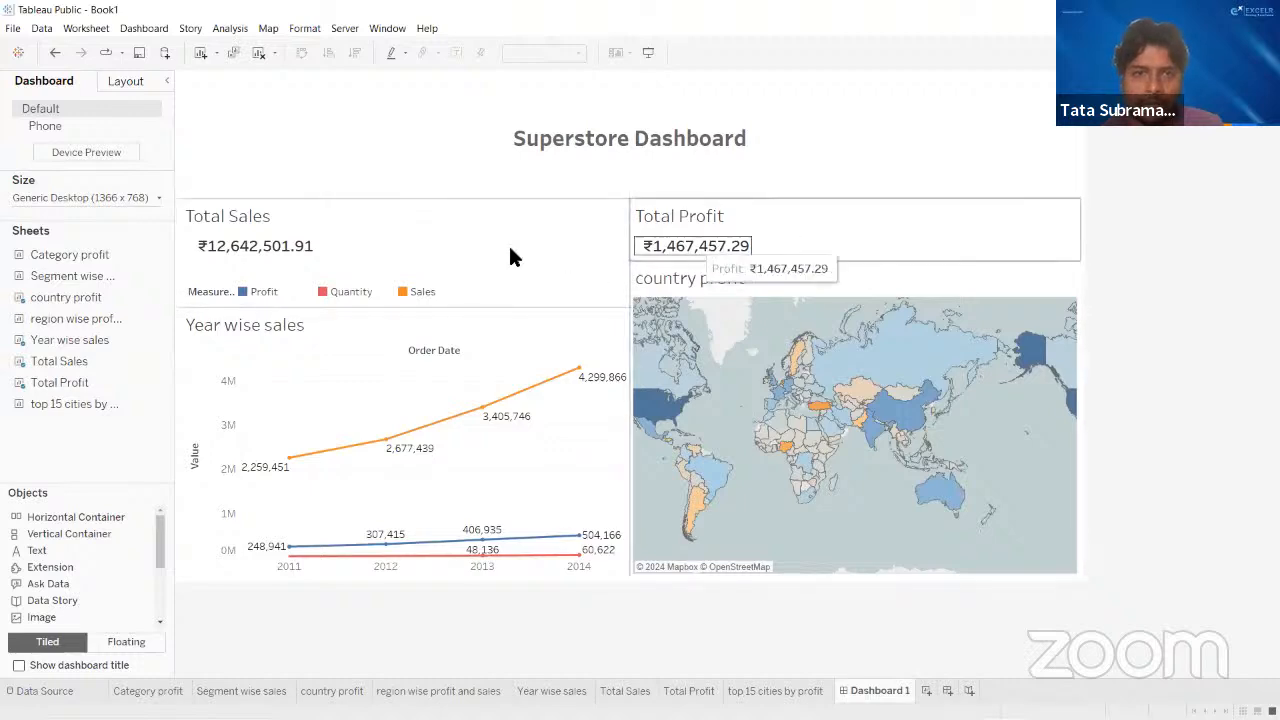
- Shrink the dashboard title's height and extend the Year wise sales chart and country profit map upward to equal heights below the totals
click(472, 262)
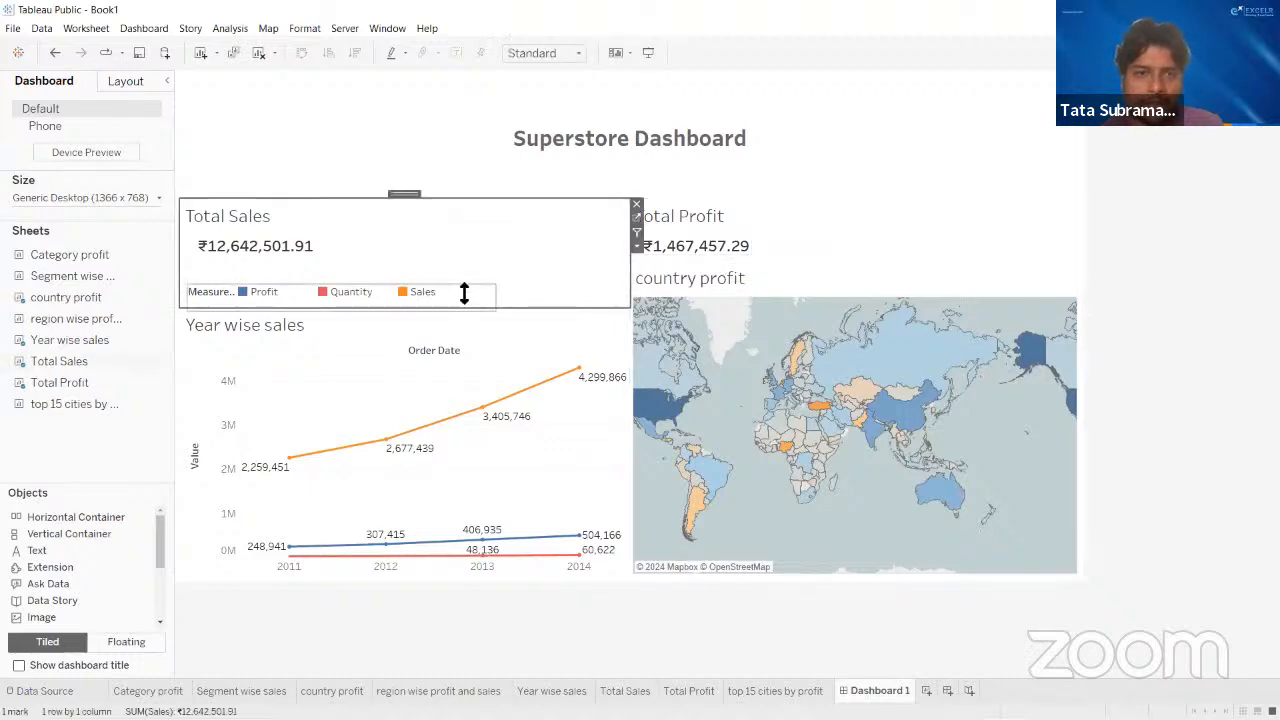
drag(465, 301, 488, 262)
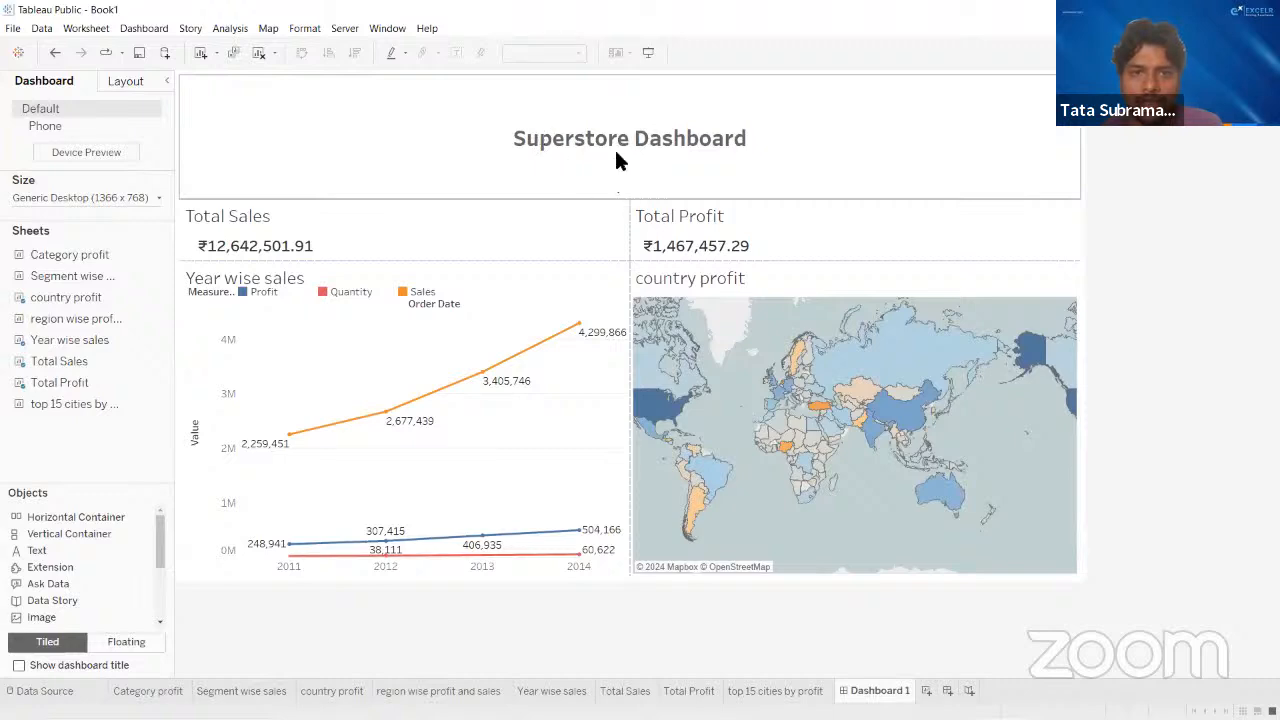
click(648, 175)
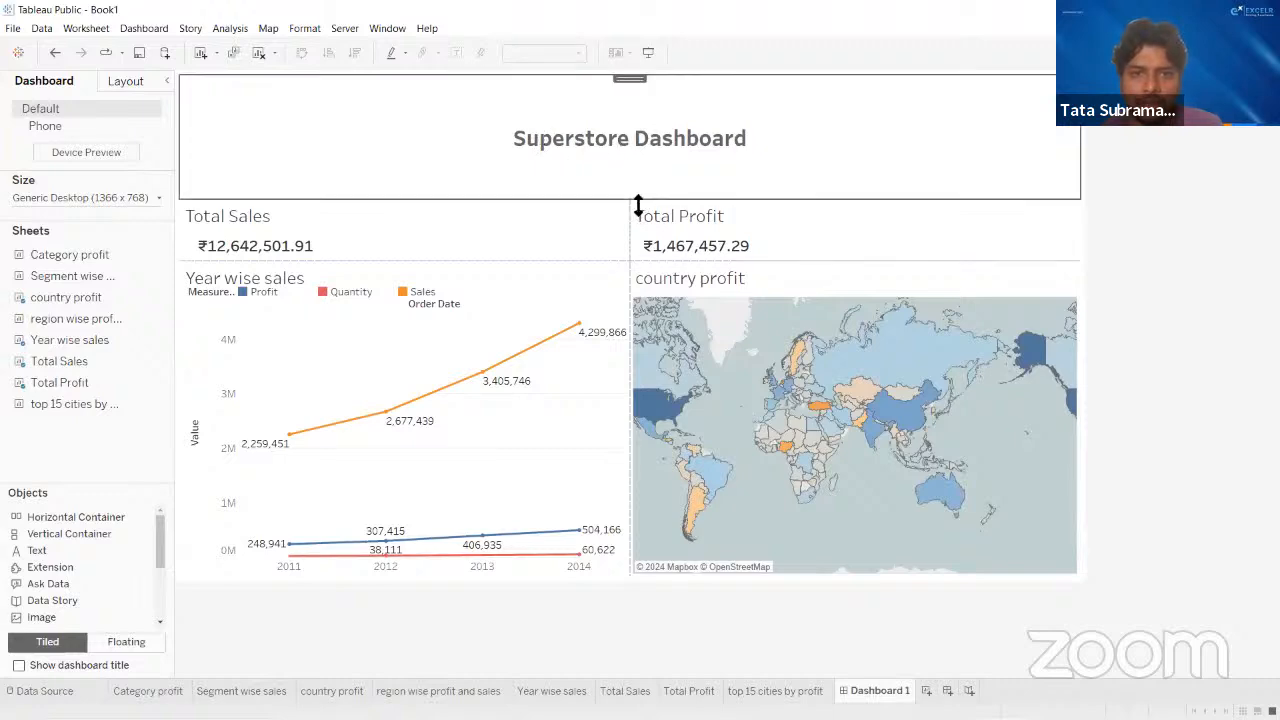
drag(640, 202, 604, 125)
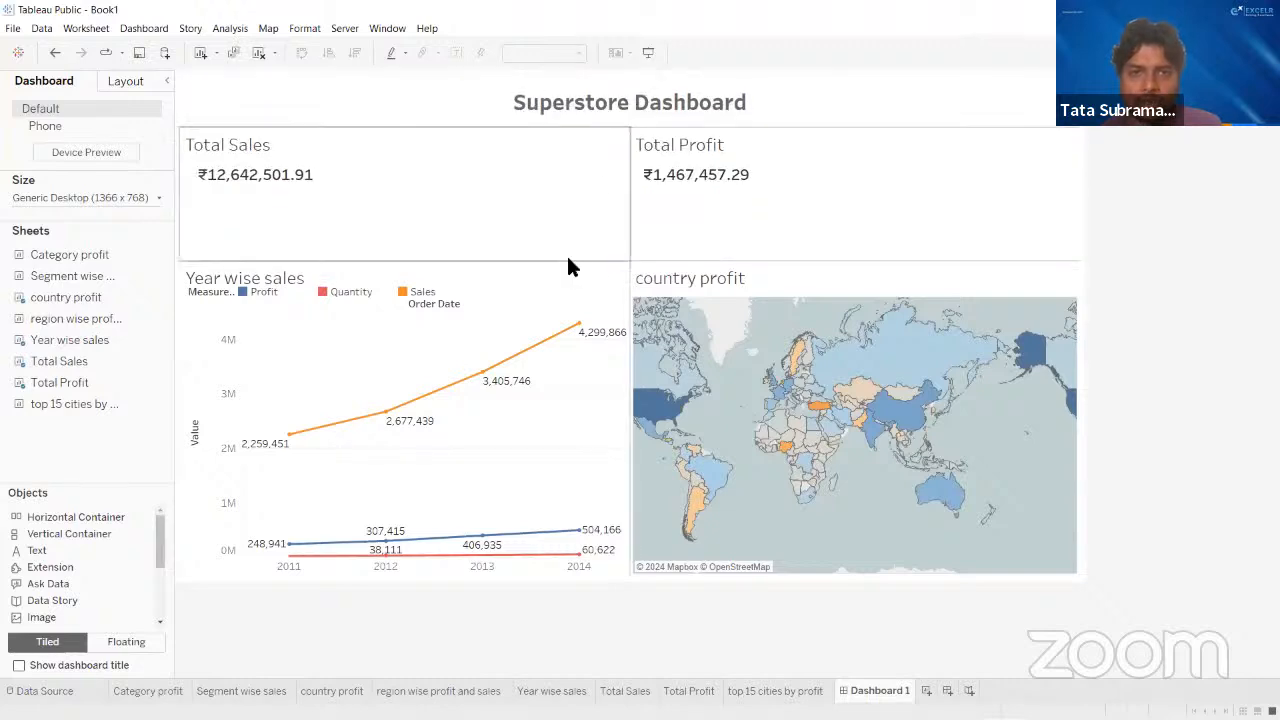
drag(568, 262, 570, 215)
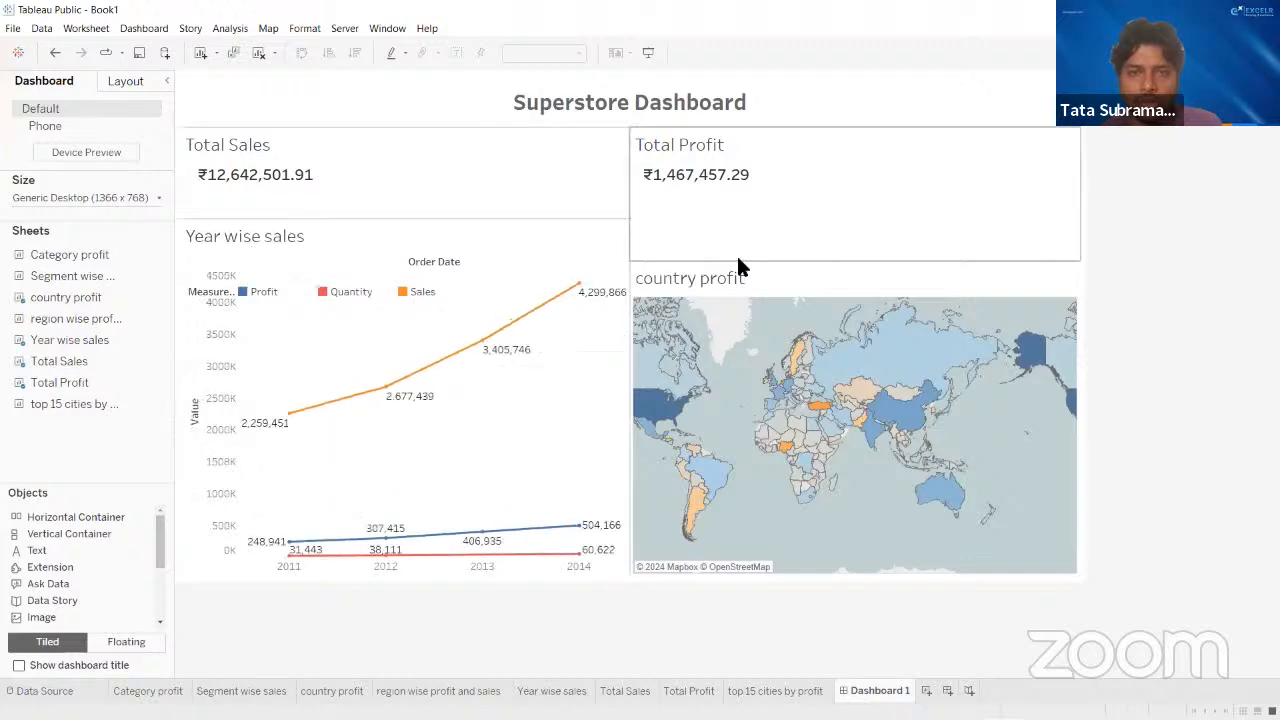
drag(738, 260, 738, 218)
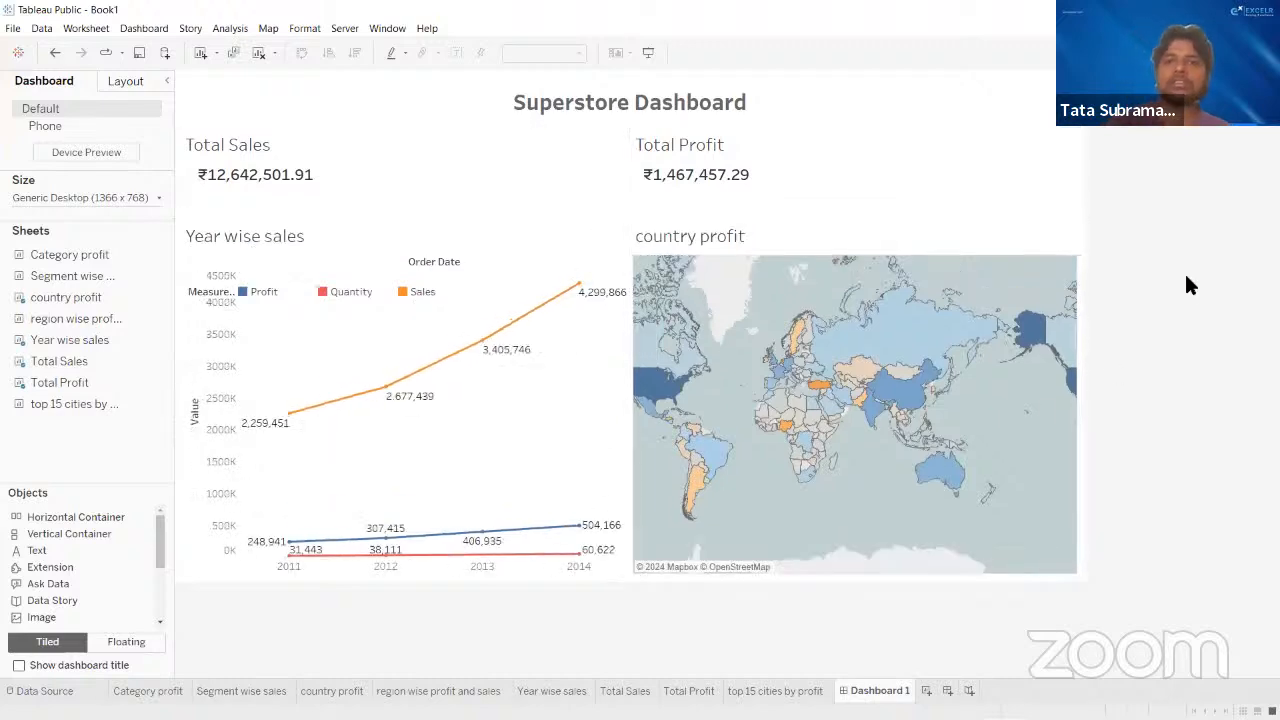
- Add Category profit as a tile below the existing charts and place top 15 cities by profit beside it
mouse_move(873, 420)
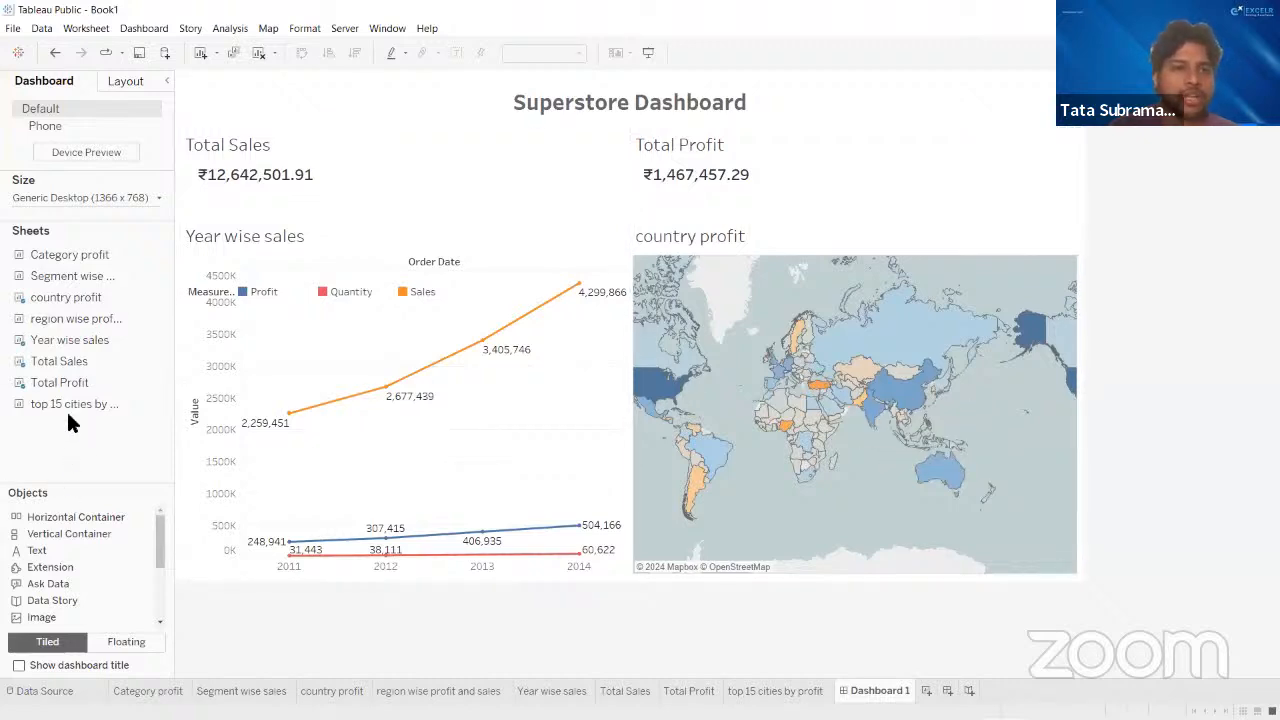
mouse_move(51, 260)
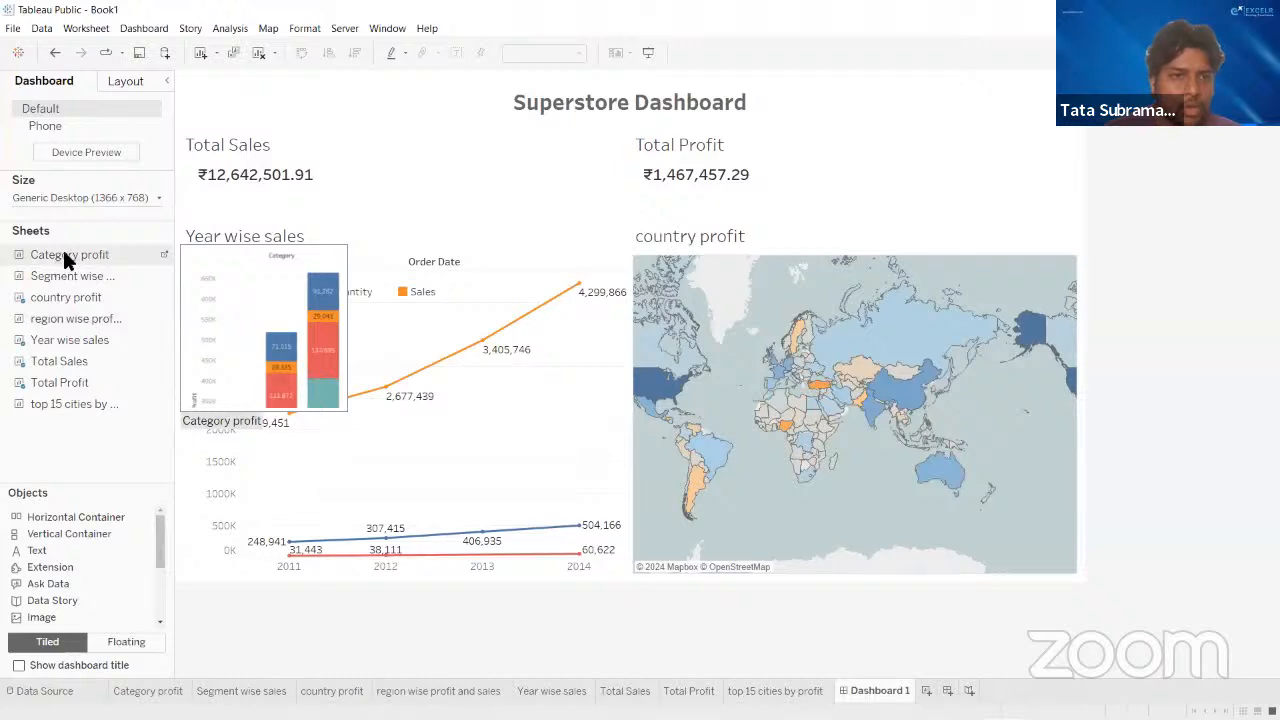
mouse_move(64, 253)
mouse_down()
mouse_move(337, 588)
mouse_move(365, 592)
mouse_move(360, 582)
mouse_up()
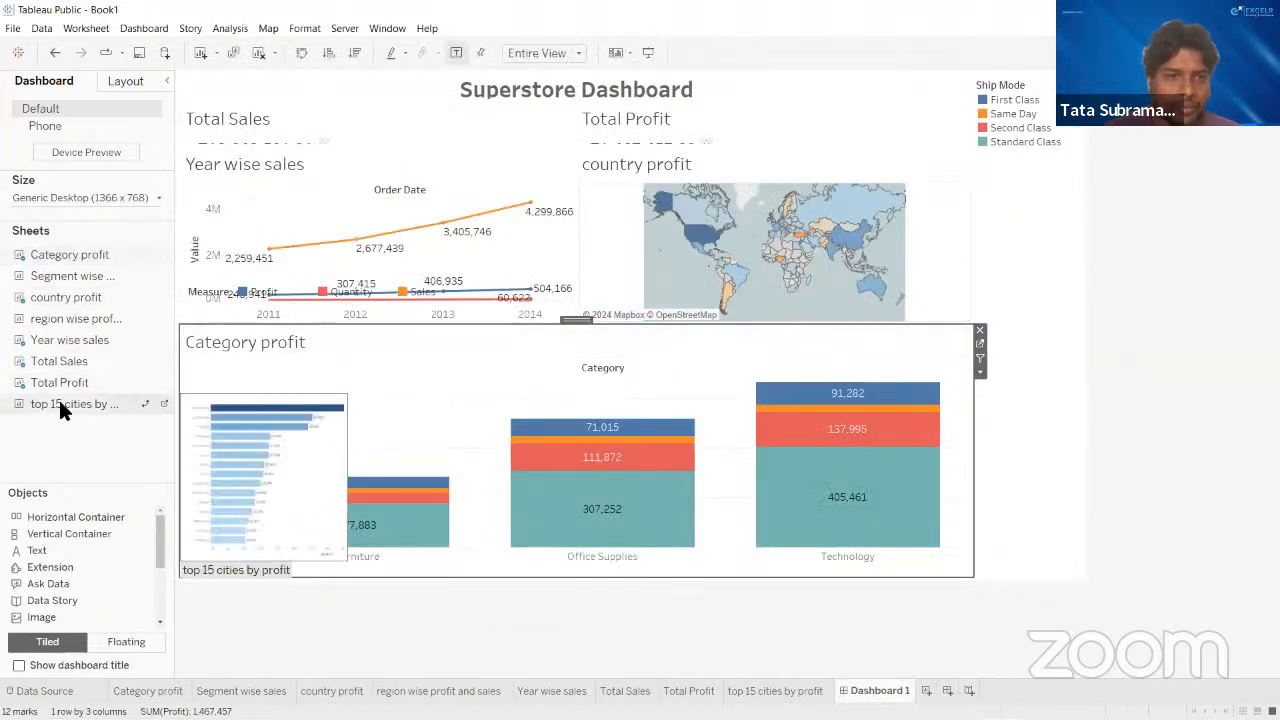
mouse_move(77, 403)
drag(94, 405, 928, 463)
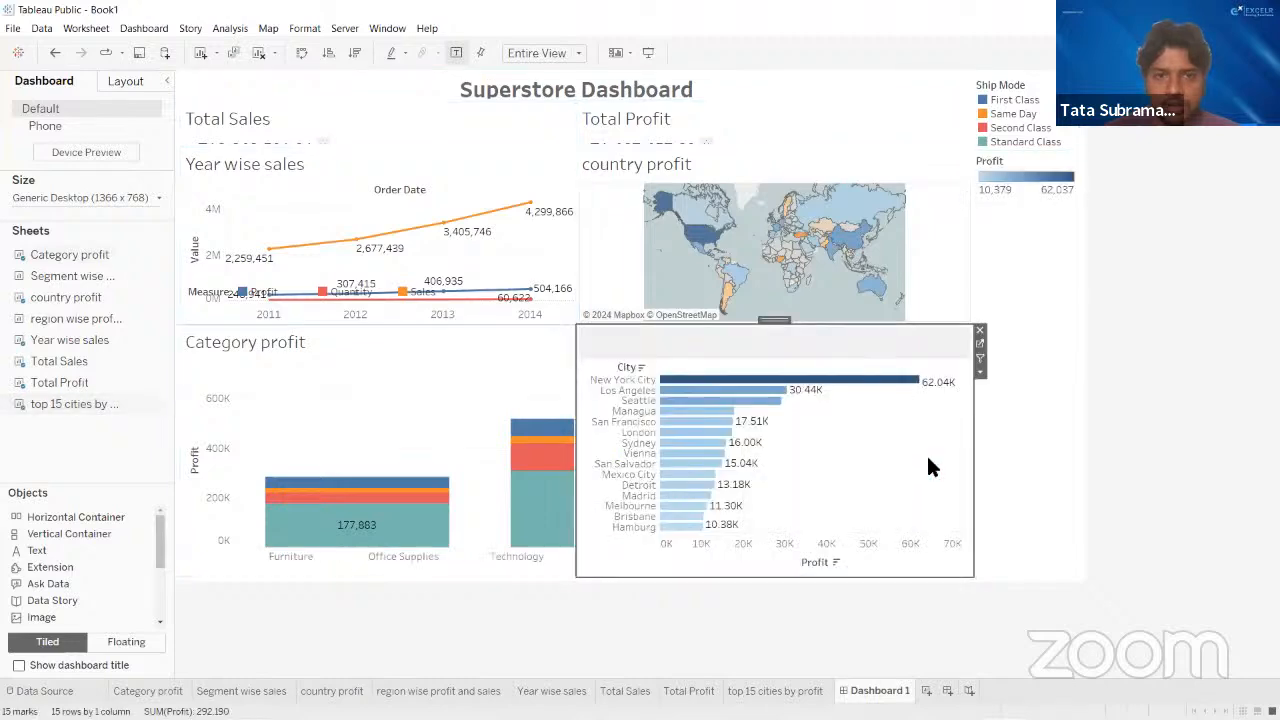
- Delete the layout container that holds the Ship Mode and Profit legends
click(1038, 275)
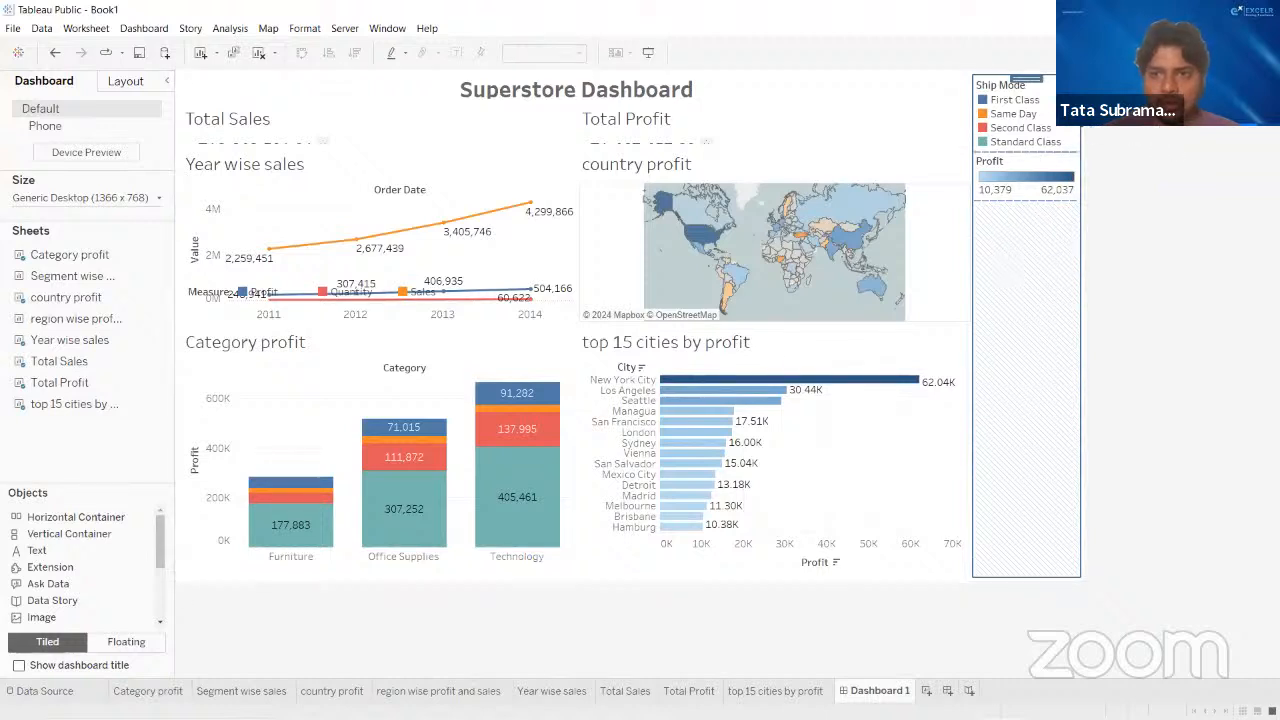
key(Delete)
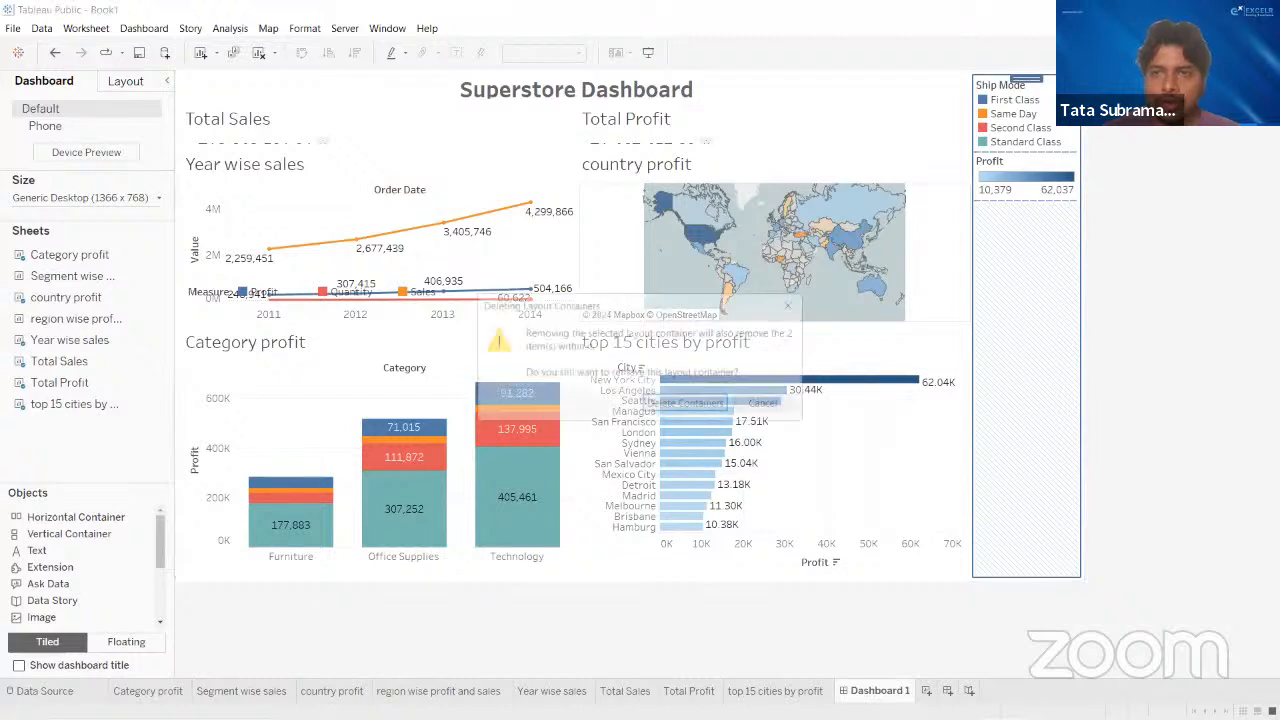
click(680, 399)
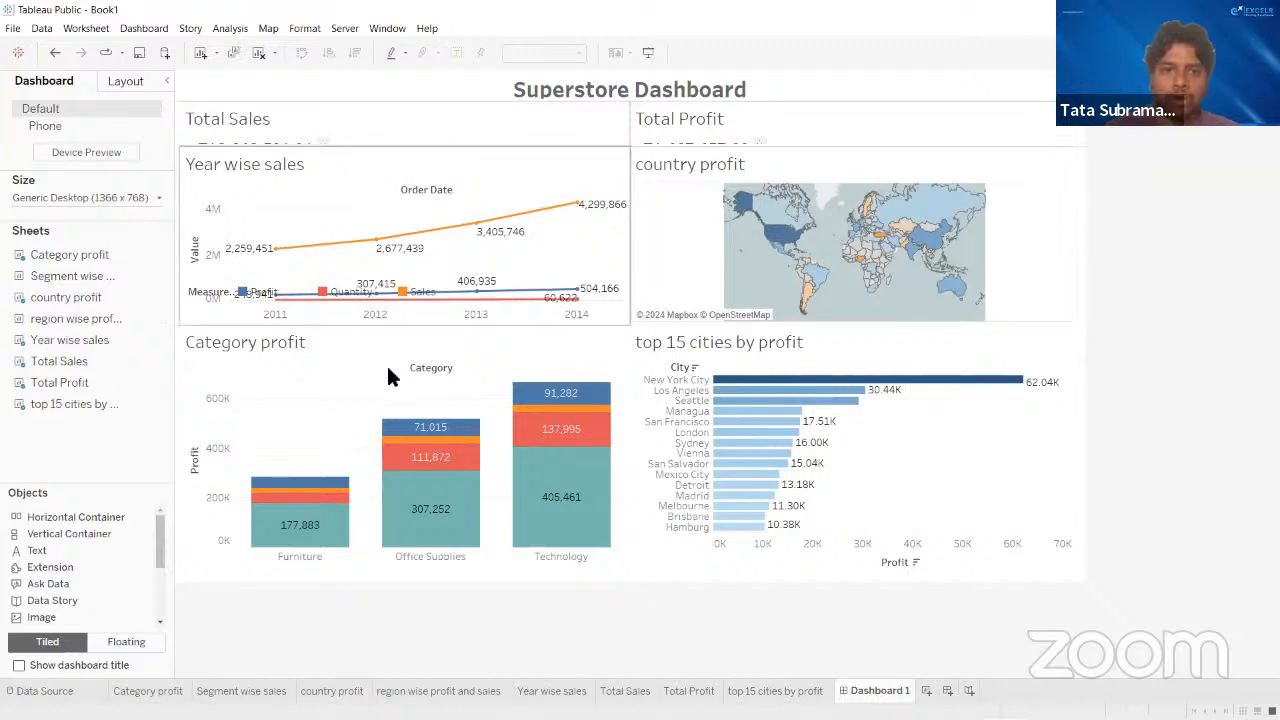
- Extend the middle row of charts downward and enlarge the Total Sales and Total Profit tiles until their figures fit
drag(434, 327, 436, 349)
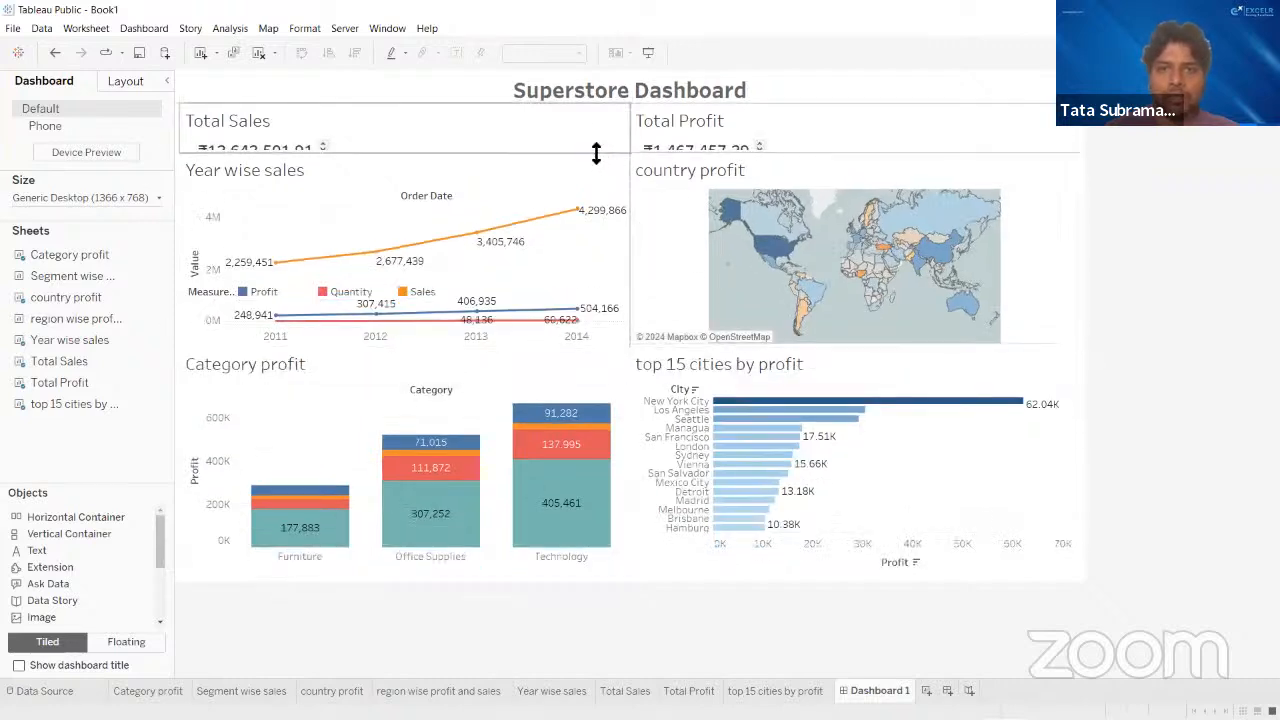
drag(594, 152, 592, 172)
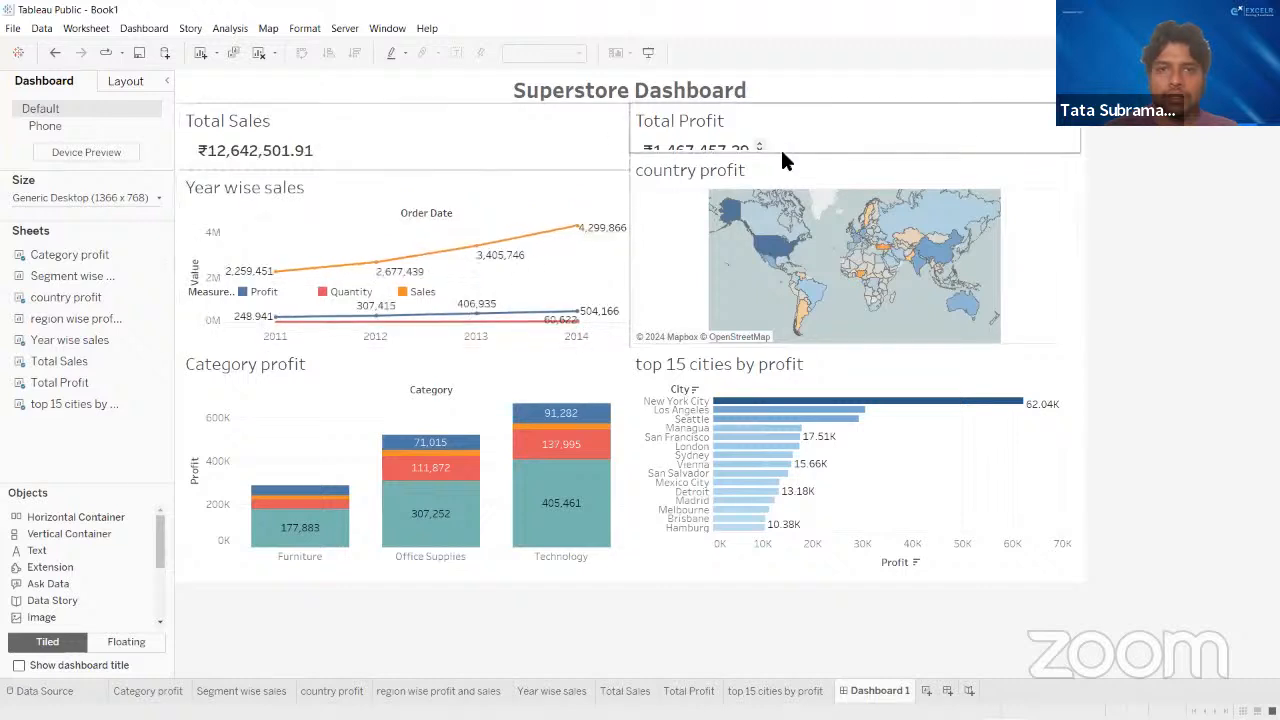
drag(871, 157, 794, 171)
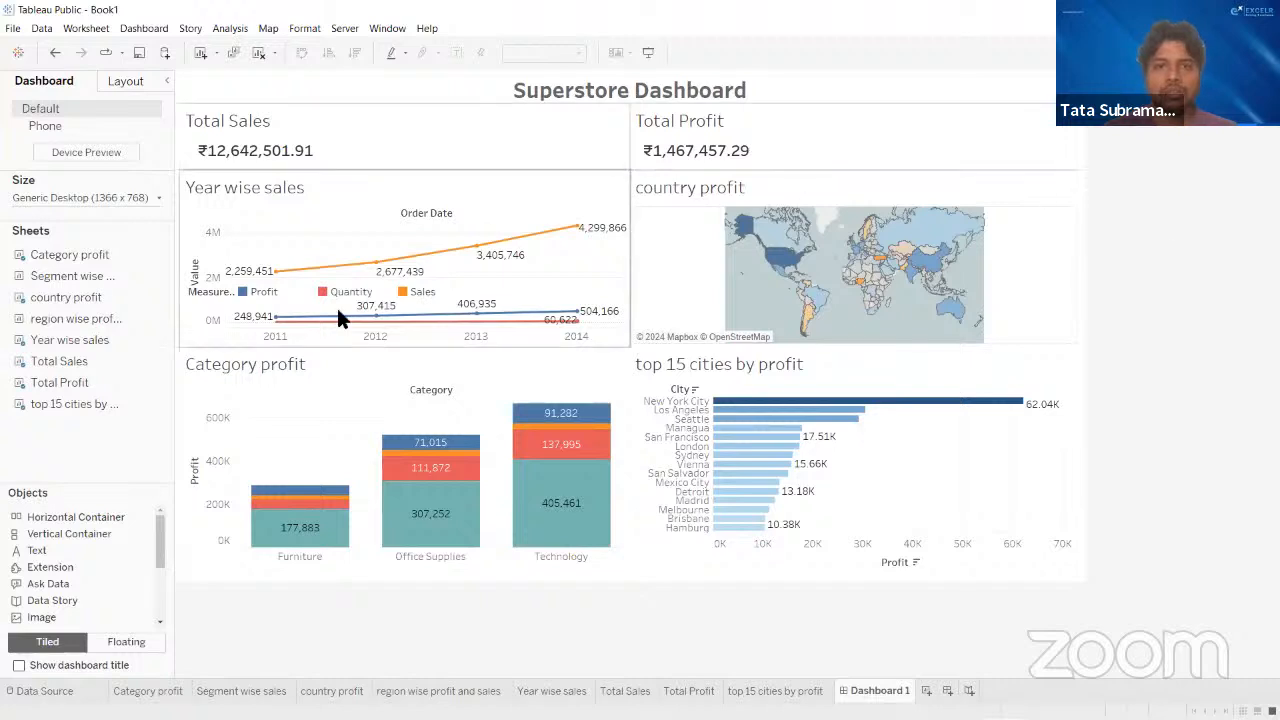
- Try the floating Measure Names legend's Profit highlight and a taller size, and remove the legend from the dashboard
click(291, 296)
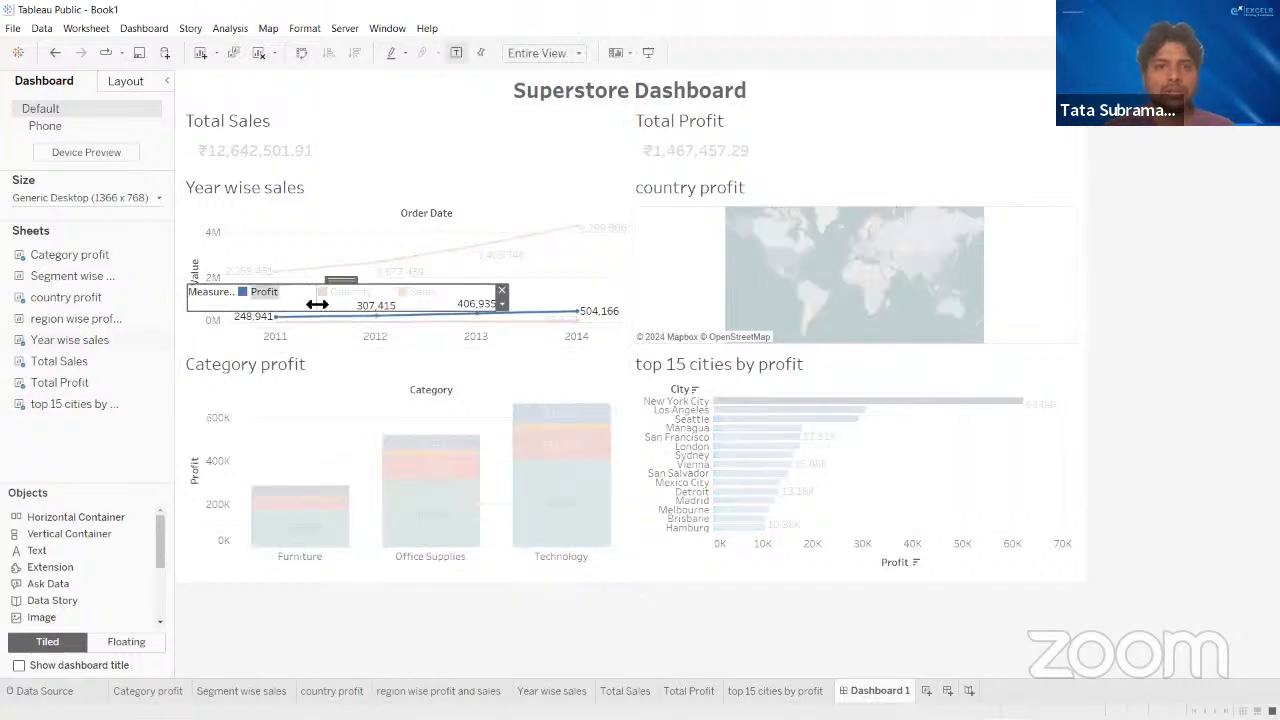
click(338, 293)
click(346, 293)
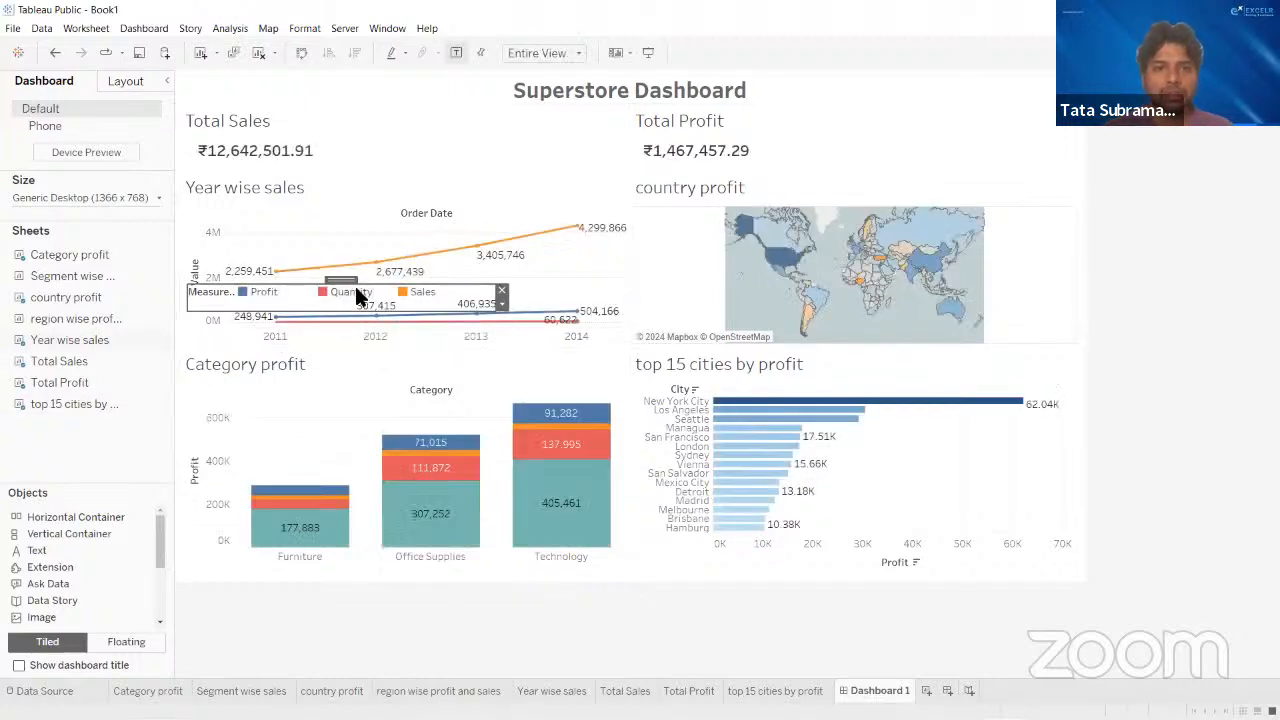
mouse_move(351, 280)
mouse_down()
mouse_move(397, 165)
mouse_move(394, 214)
mouse_move(333, 265)
mouse_up()
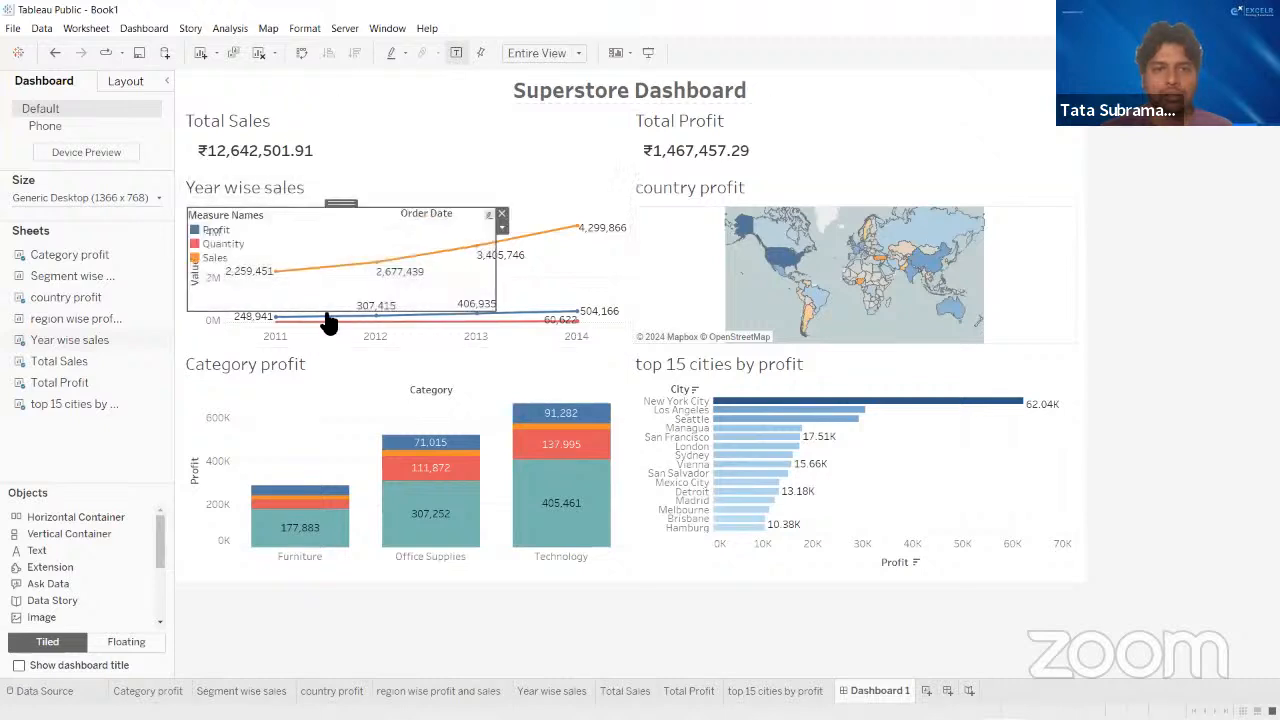
click(501, 217)
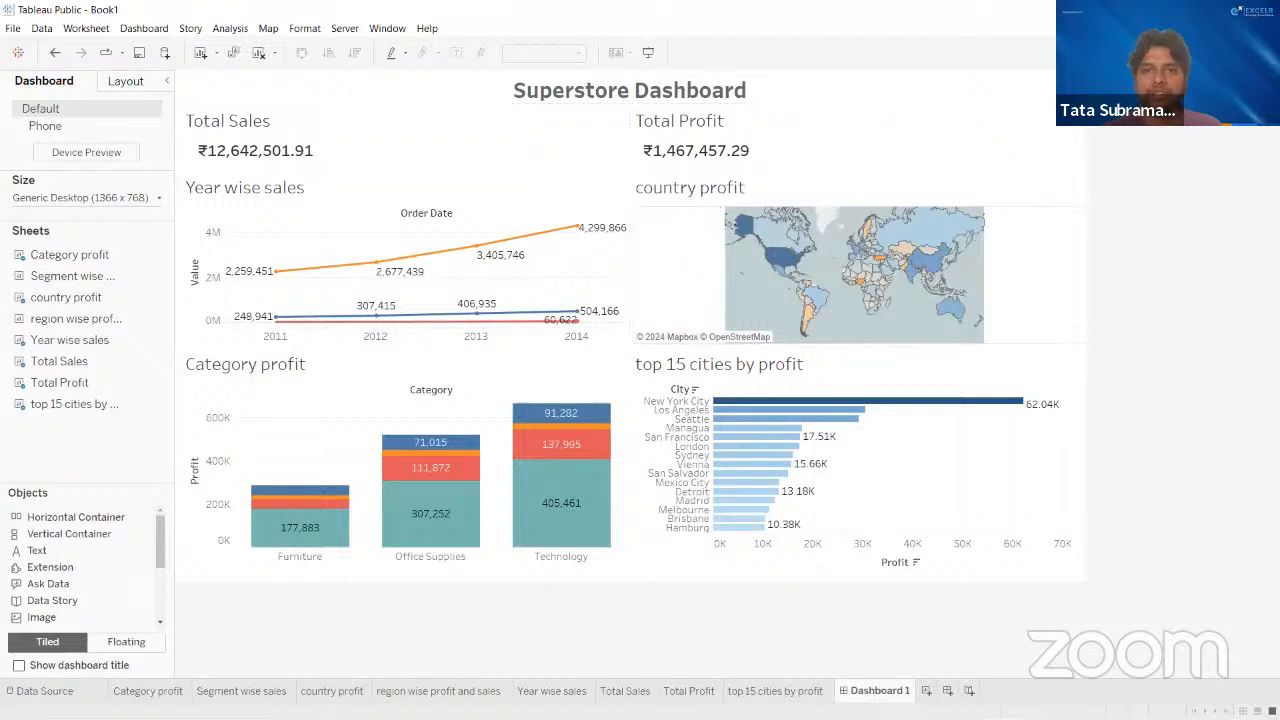
- Slightly increase the height of the Superstore Dashboard title tile
mouse_move(940, 718)
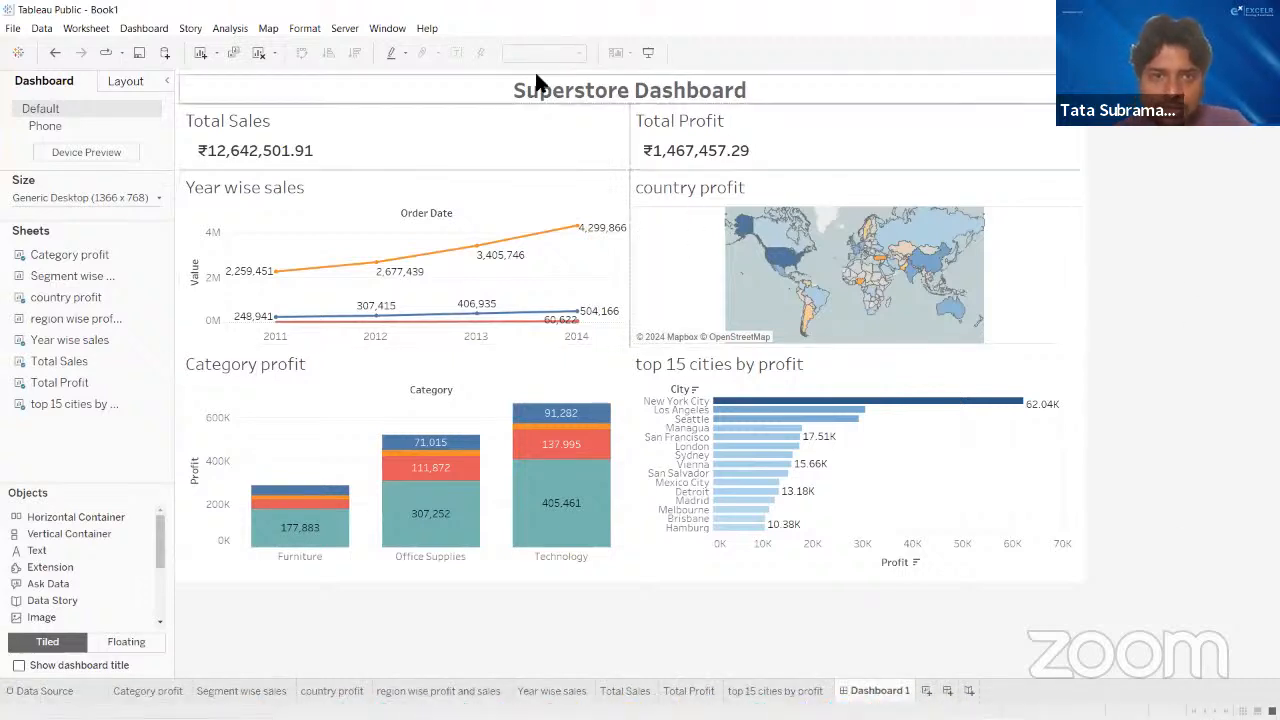
drag(530, 101, 530, 110)
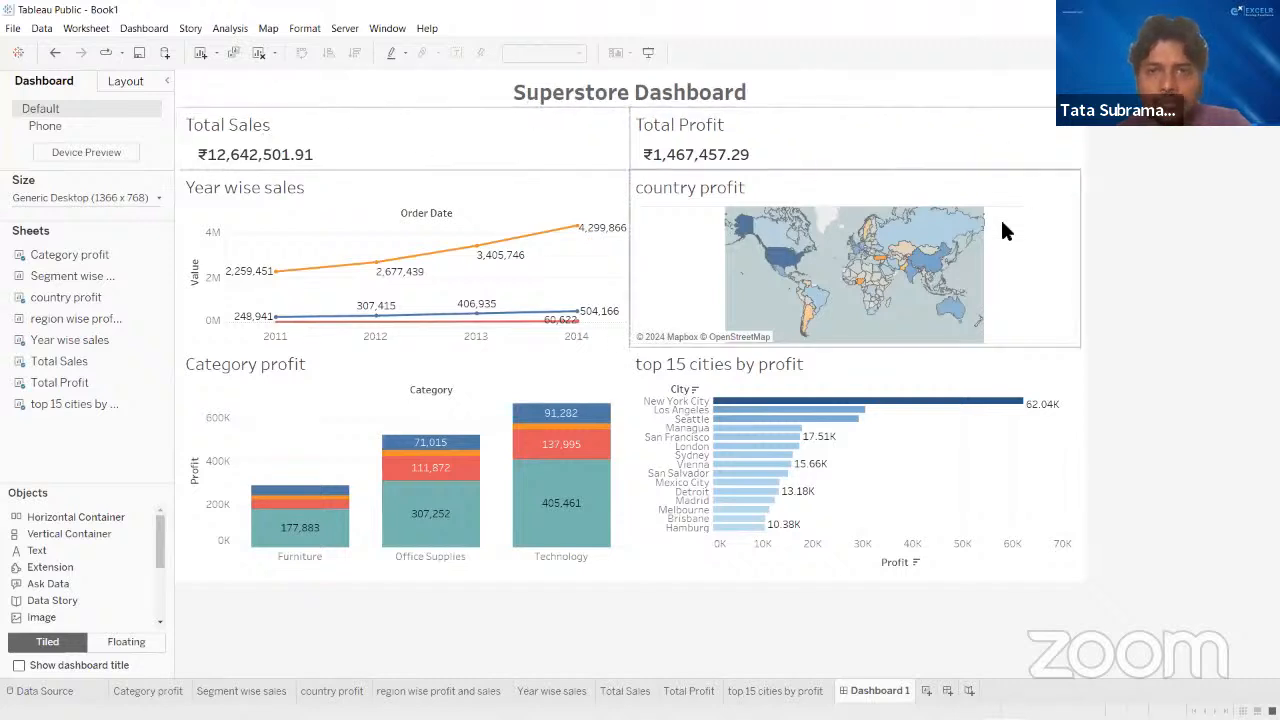
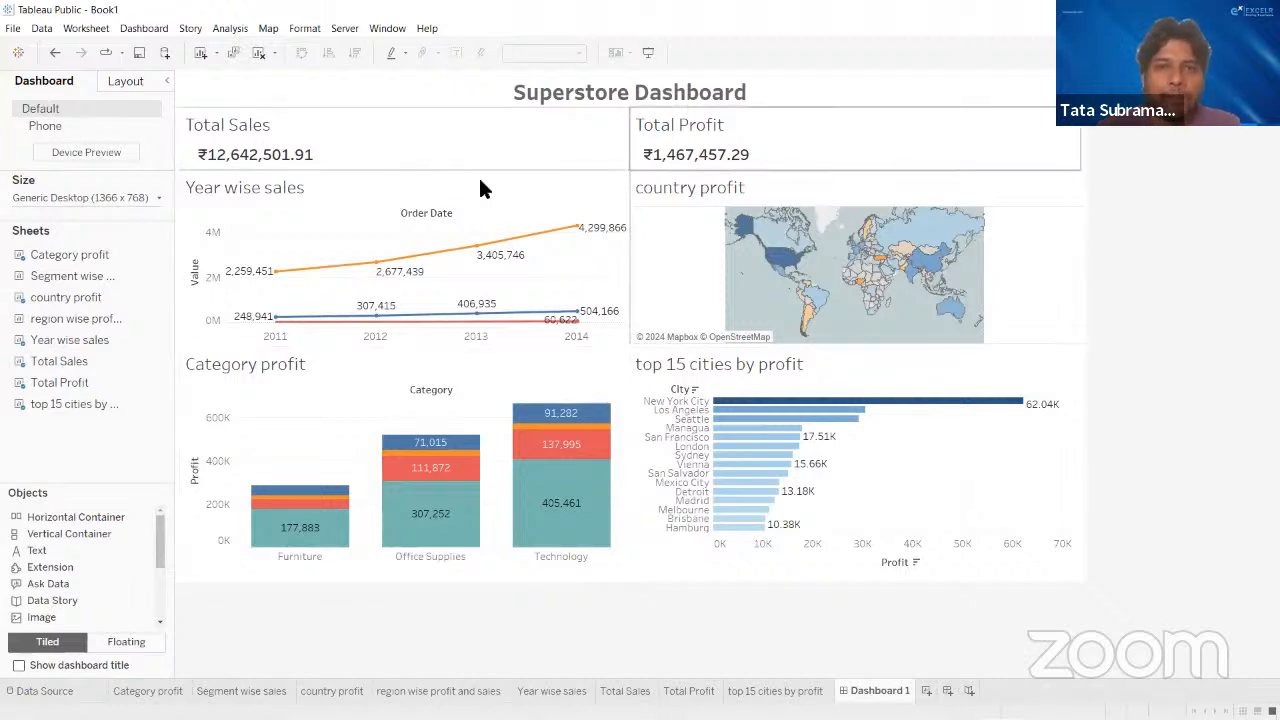
- Center the title of the Total Sales tile and set its font size to 12
double_click(245, 120)
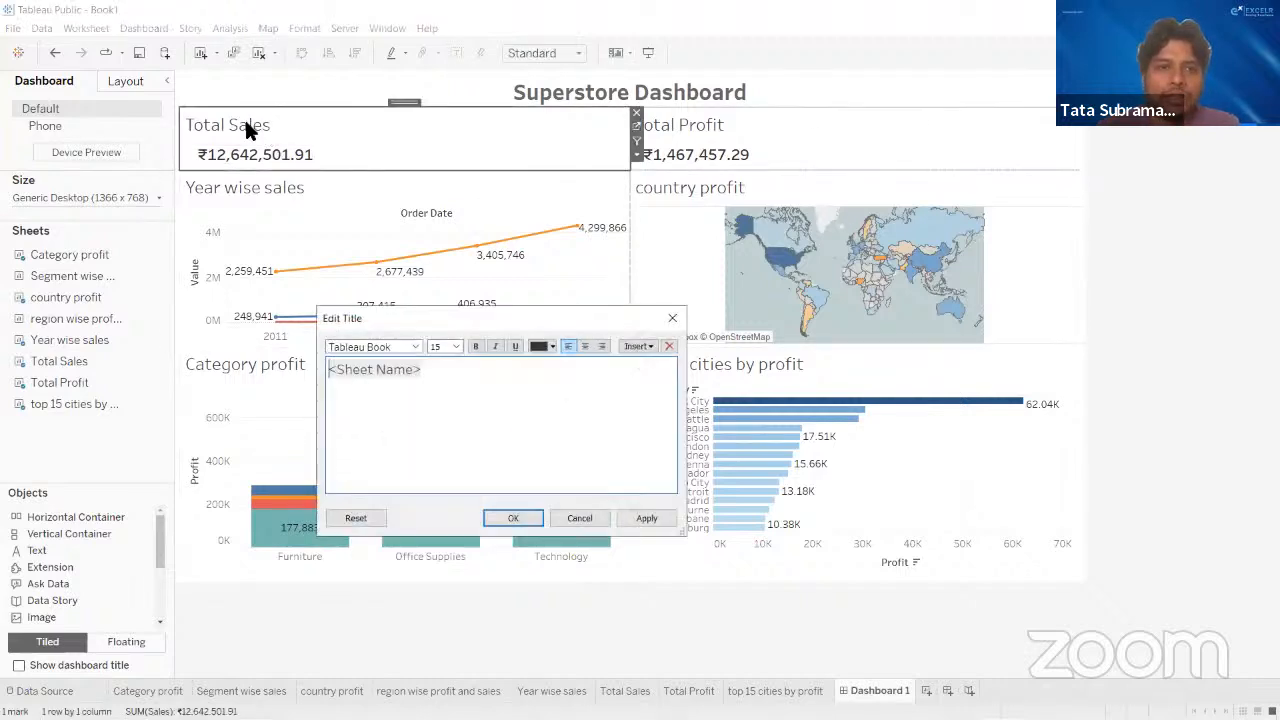
drag(446, 374, 310, 362)
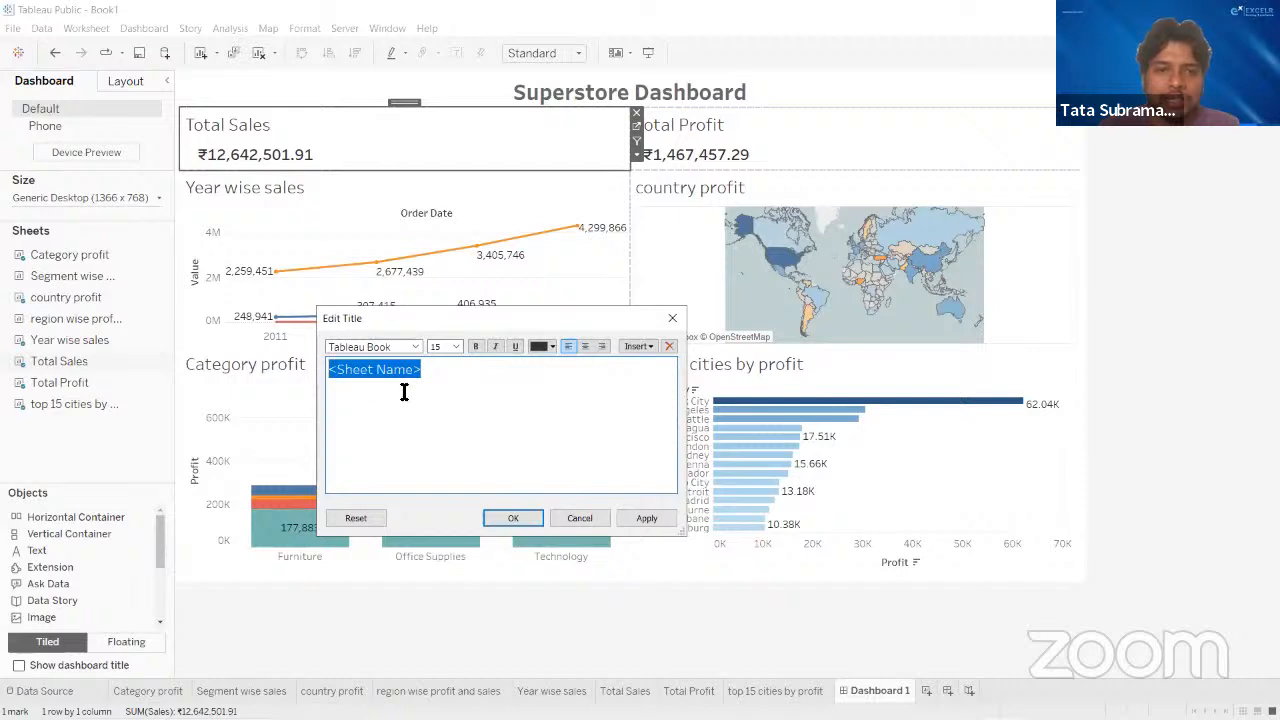
click(584, 346)
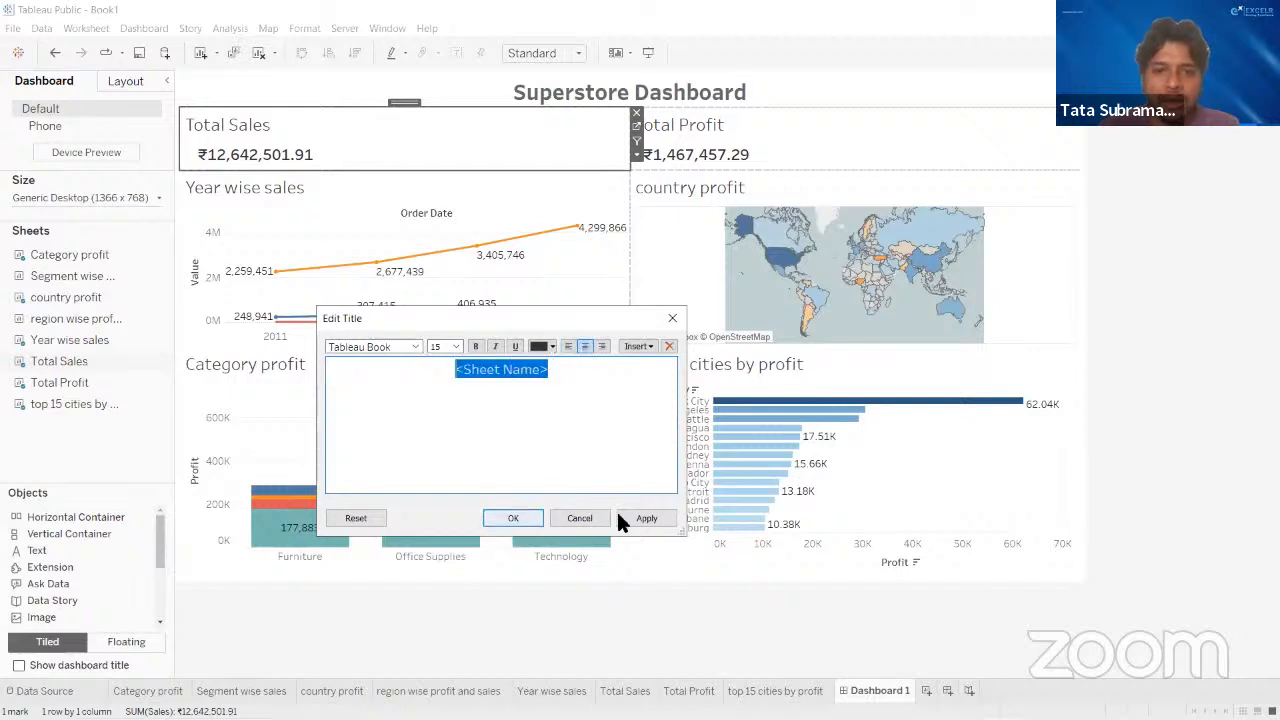
click(455, 346)
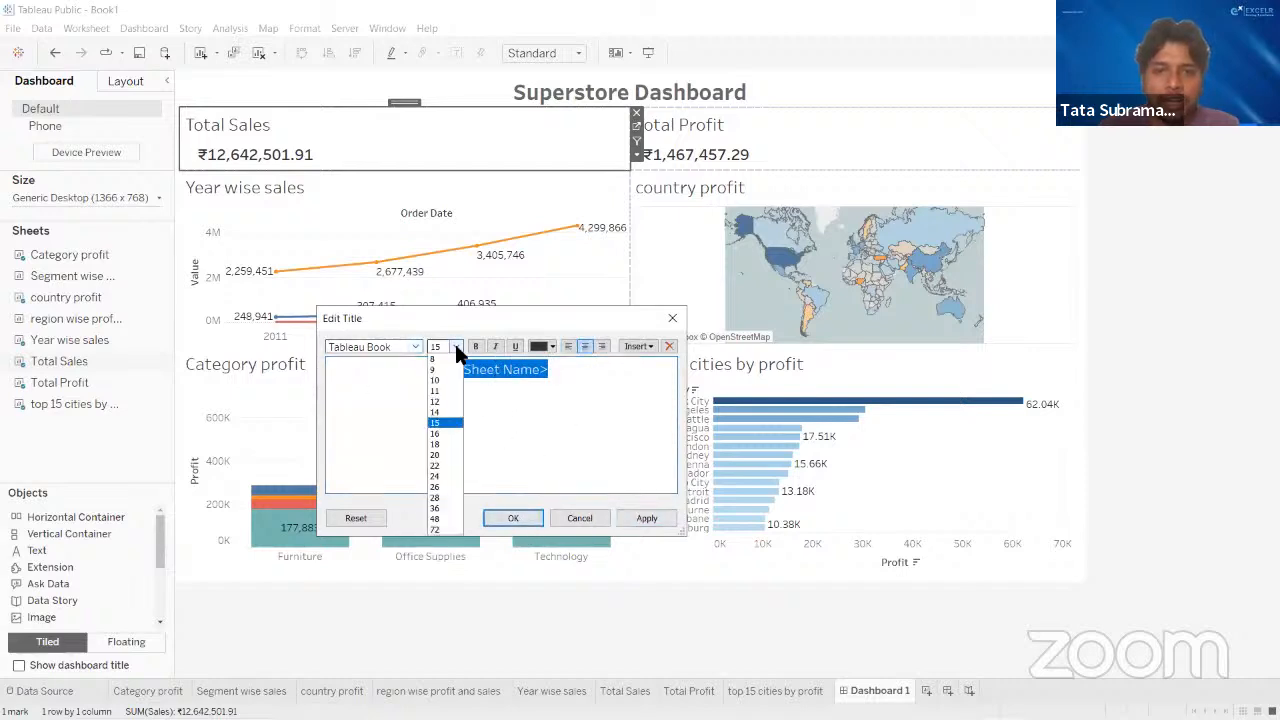
click(440, 401)
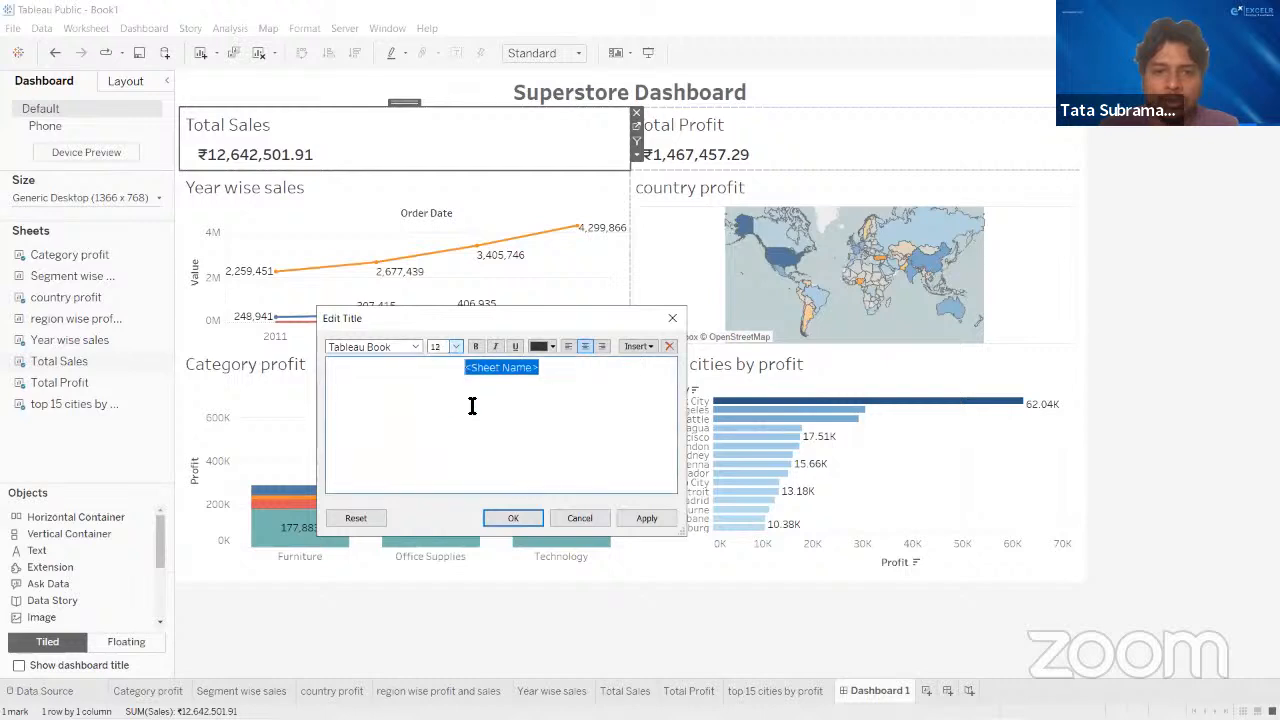
click(642, 519)
click(507, 513)
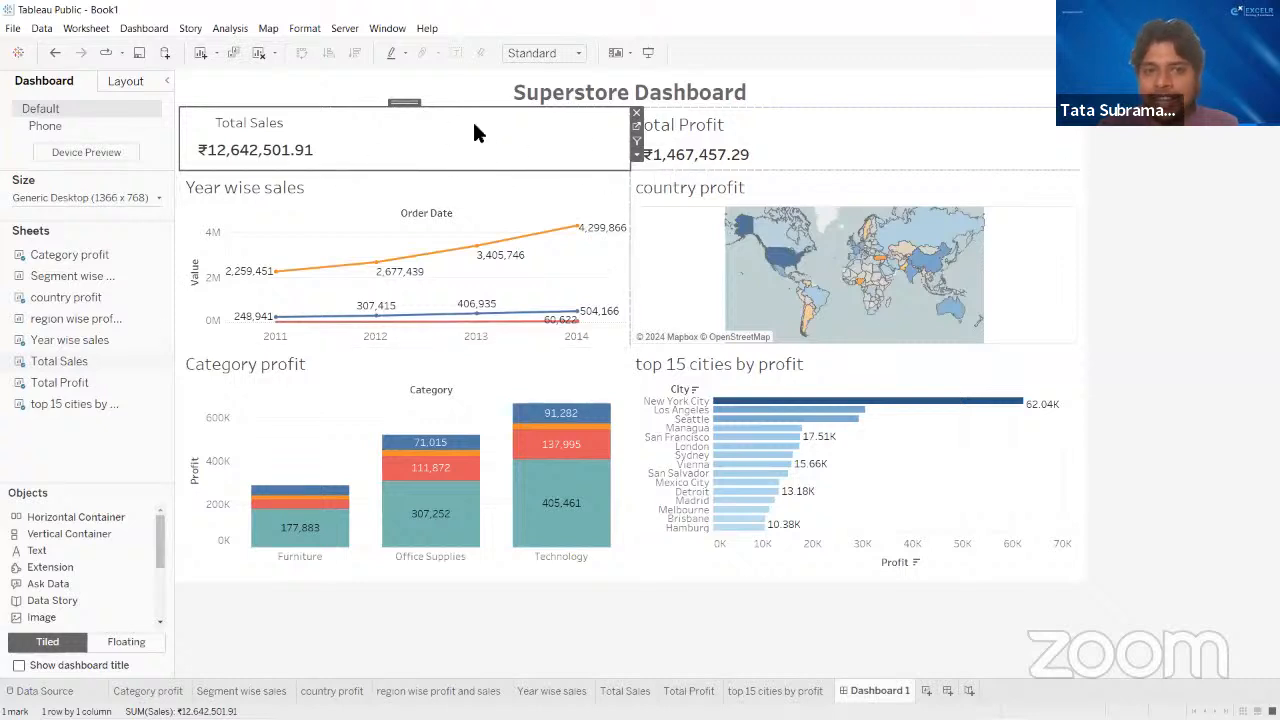
- Set the Total Sales tile on the dashboard to fit the Entire View
click(538, 53)
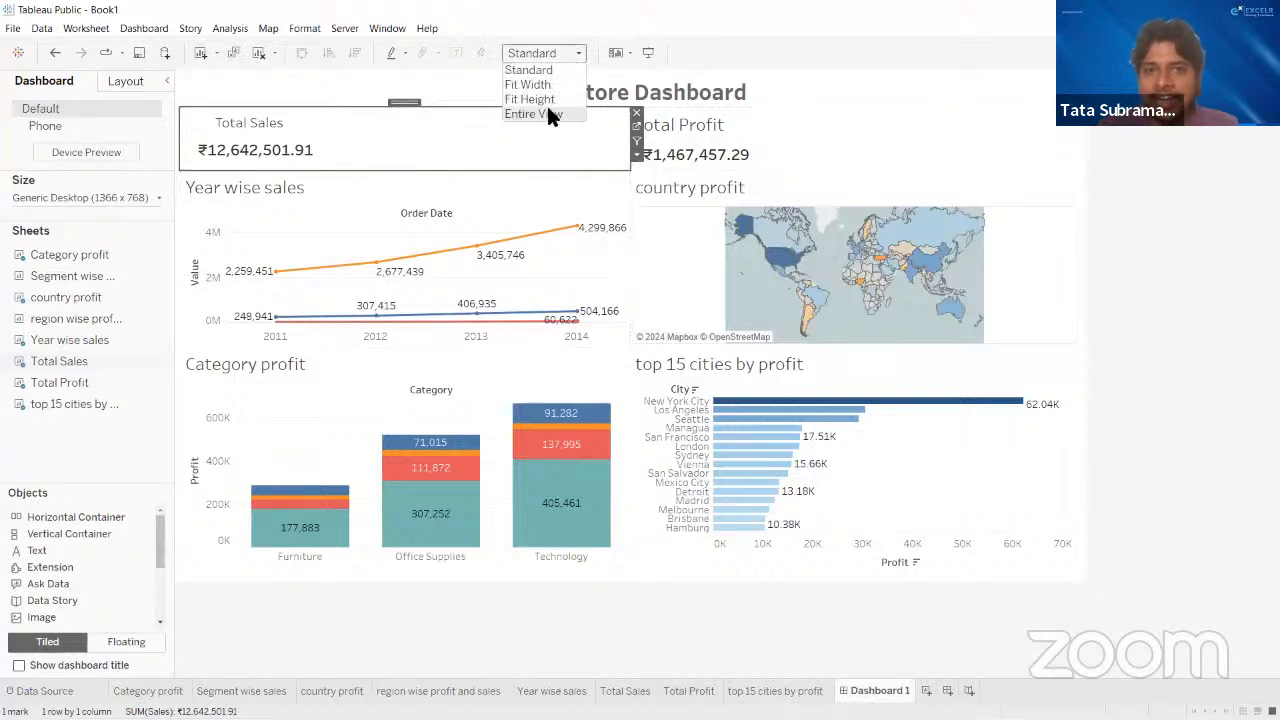
click(548, 112)
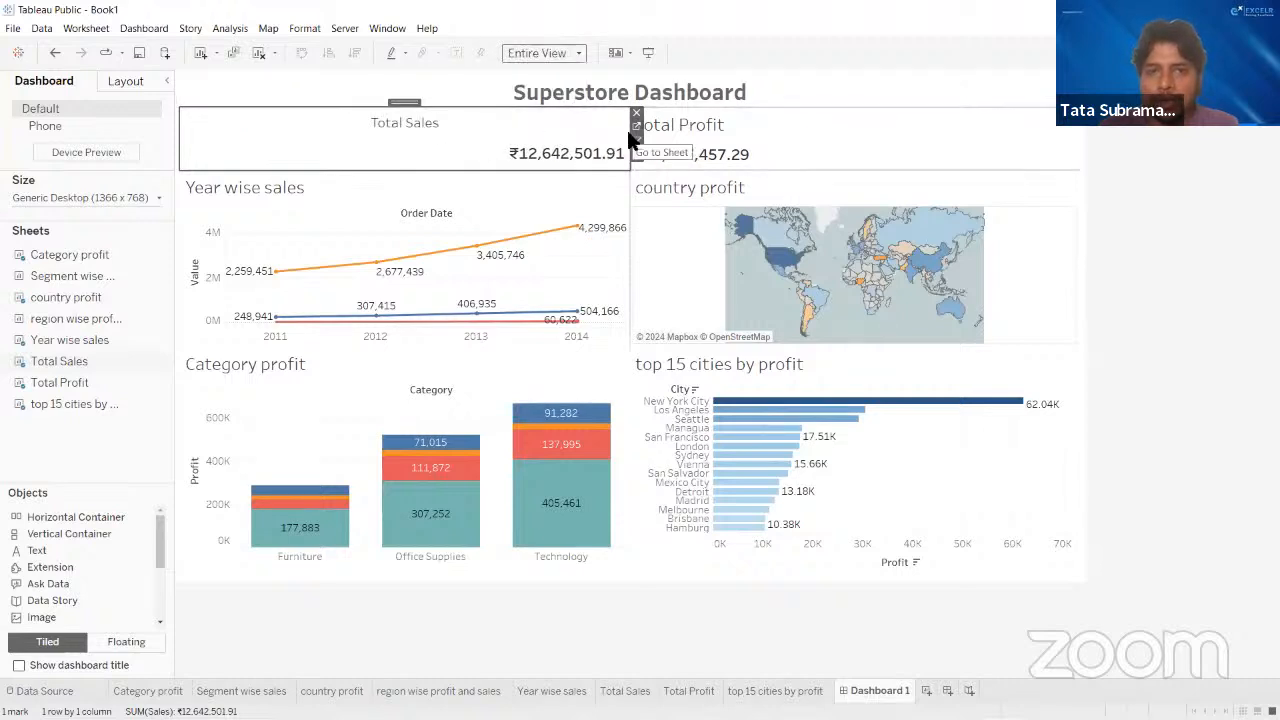
mouse_move(631, 131)
mouse_down()
mouse_move(353, 124)
mouse_move(621, 138)
mouse_up()
click(736, 140)
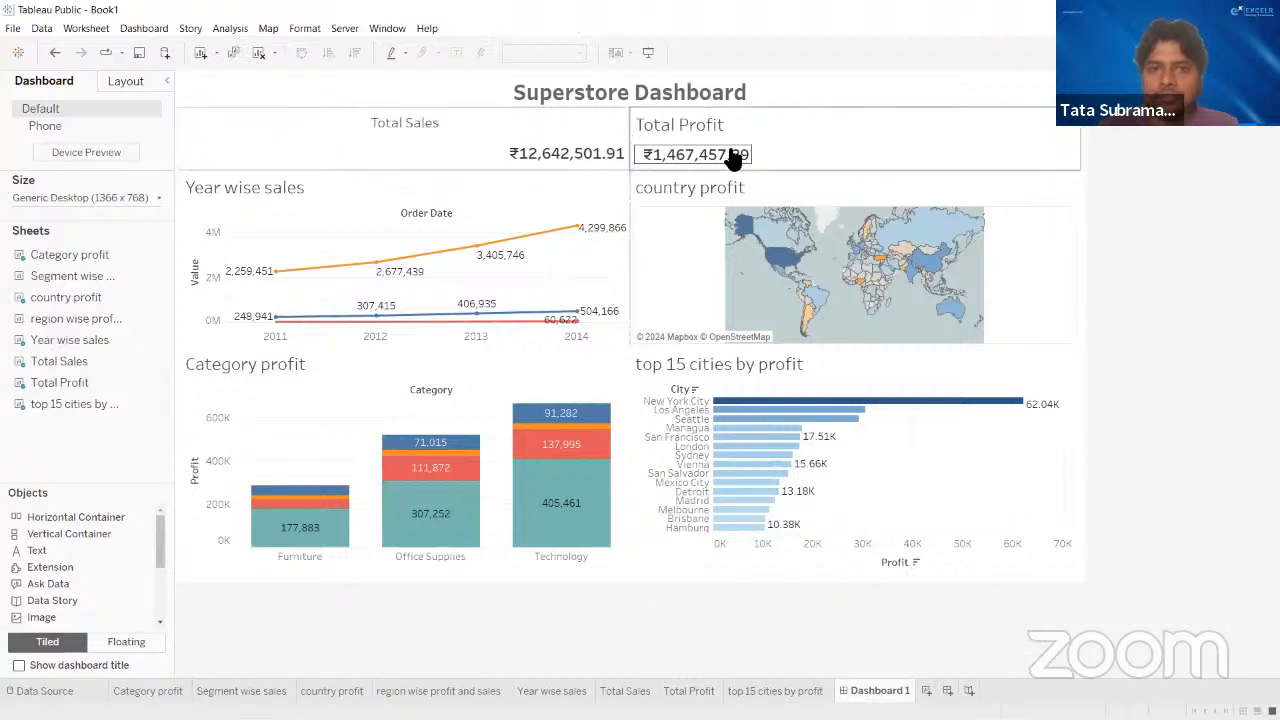
click(576, 116)
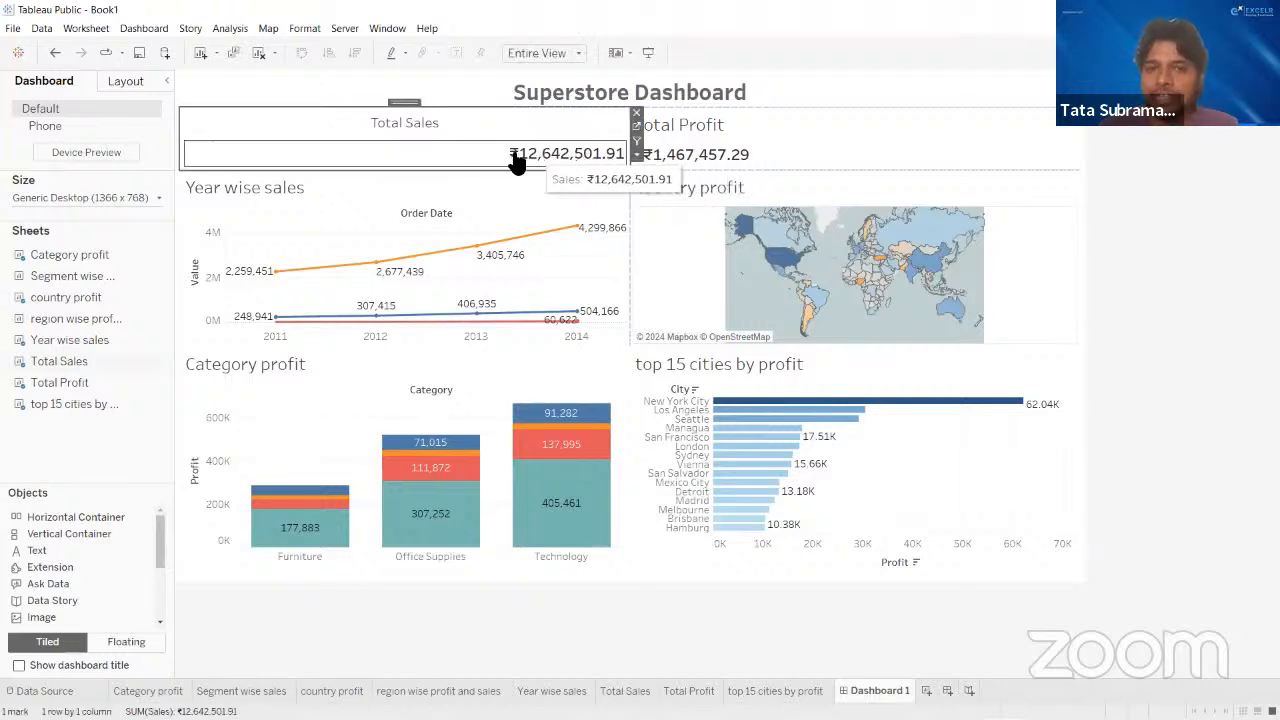
- On the Total Sales sheet, set the figure's horizontal text alignment to center and return to Dashboard 1
click(638, 125)
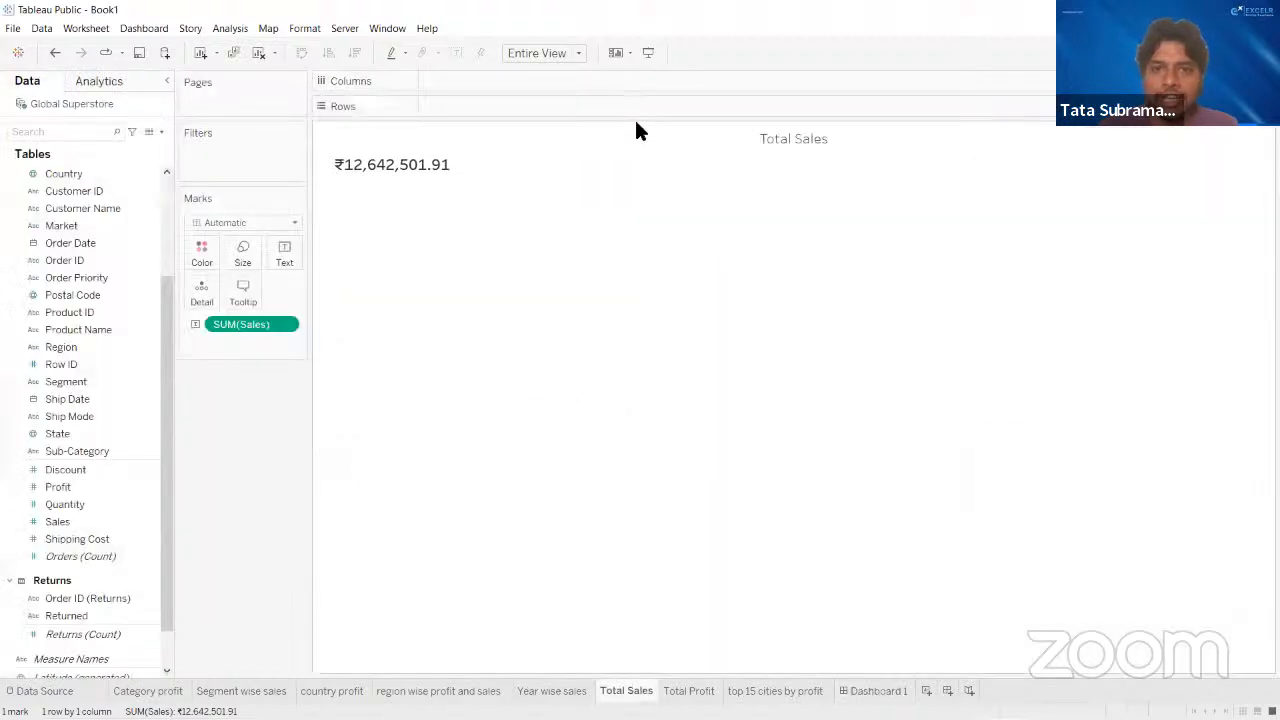
click(285, 252)
click(401, 304)
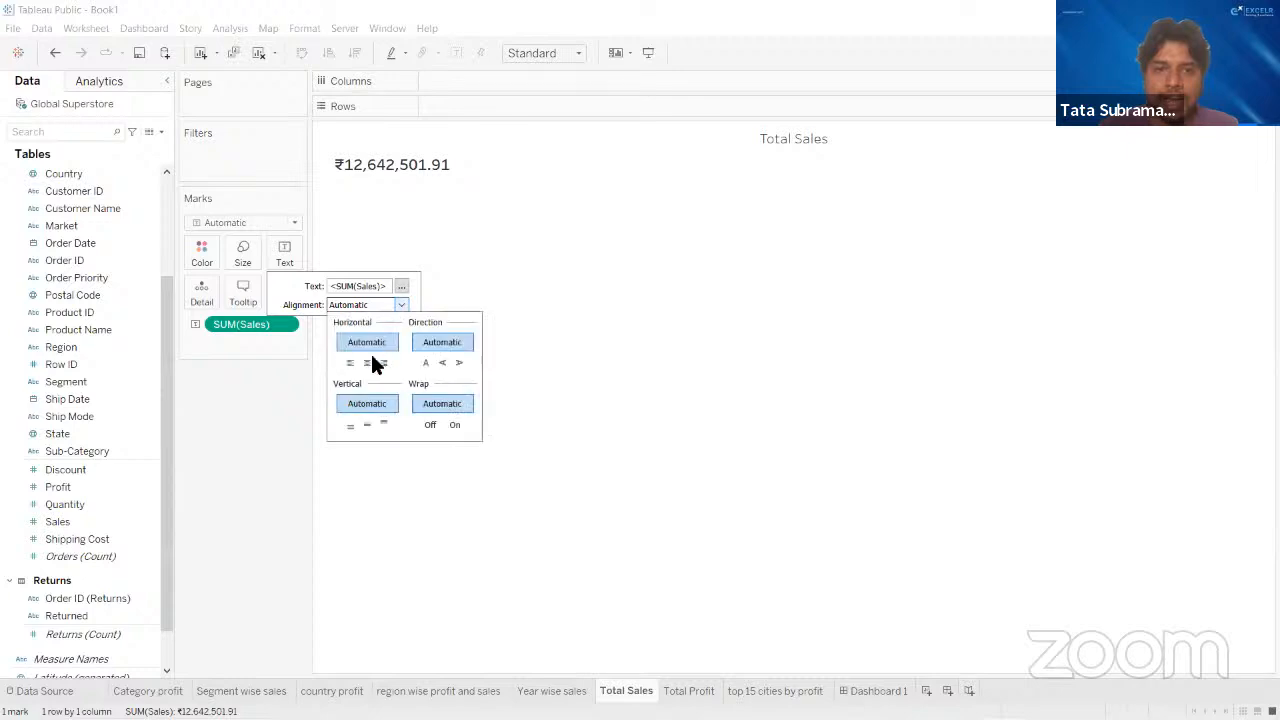
click(367, 363)
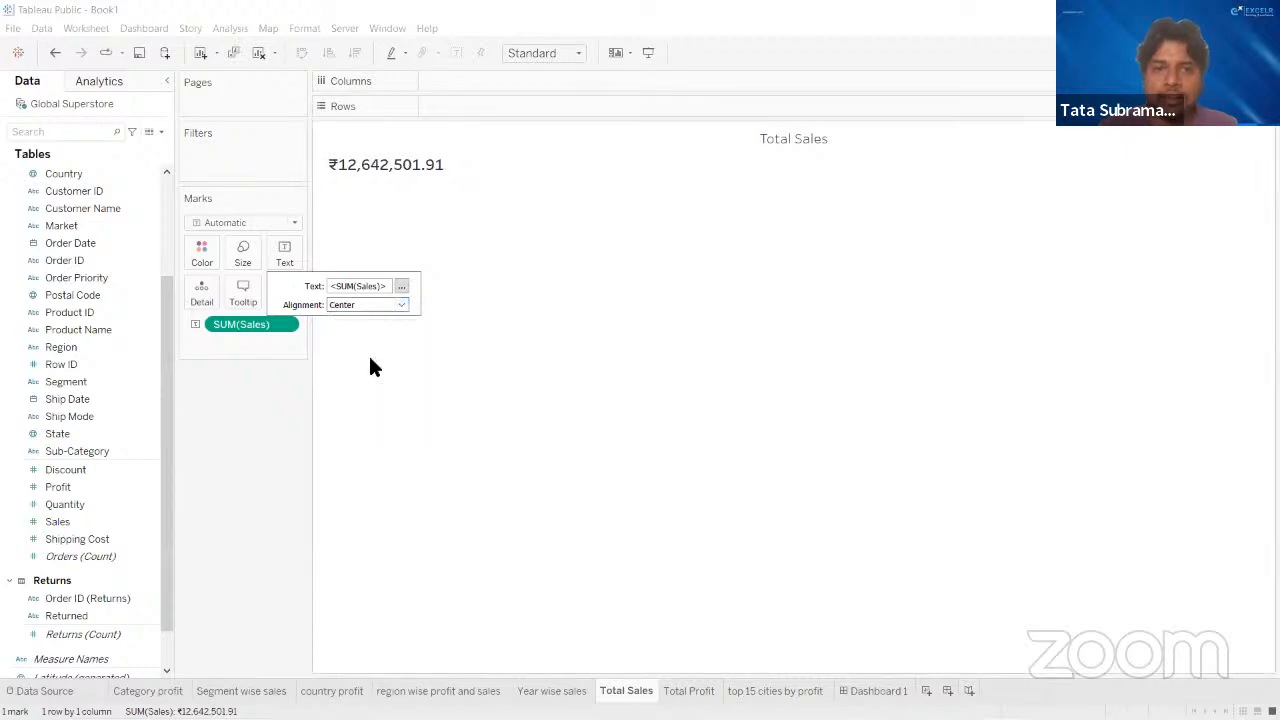
click(370, 367)
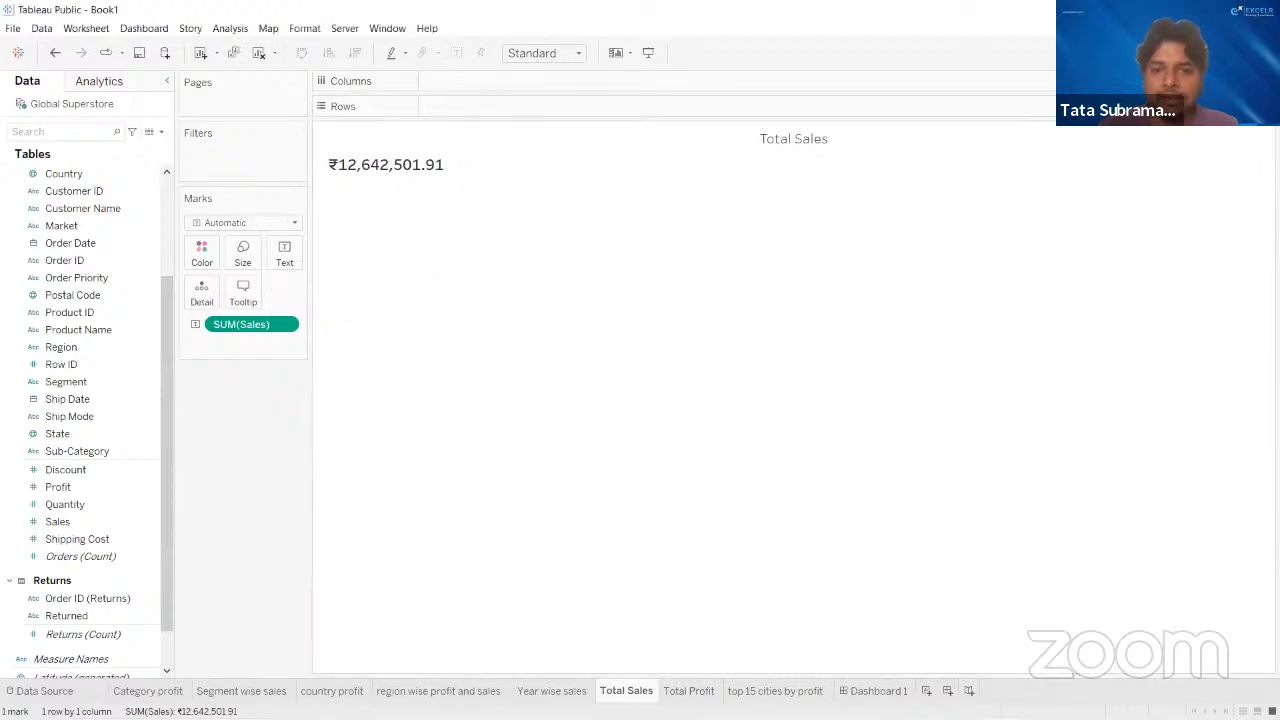
click(860, 691)
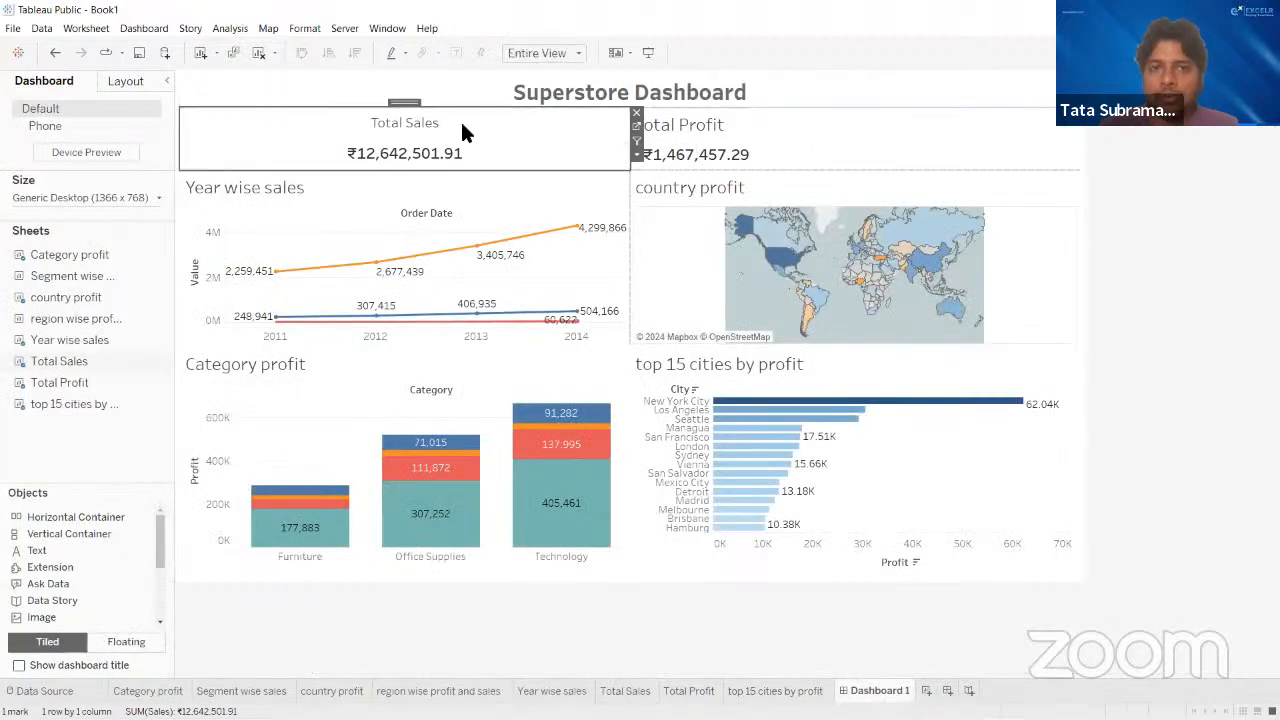
click(1247, 214)
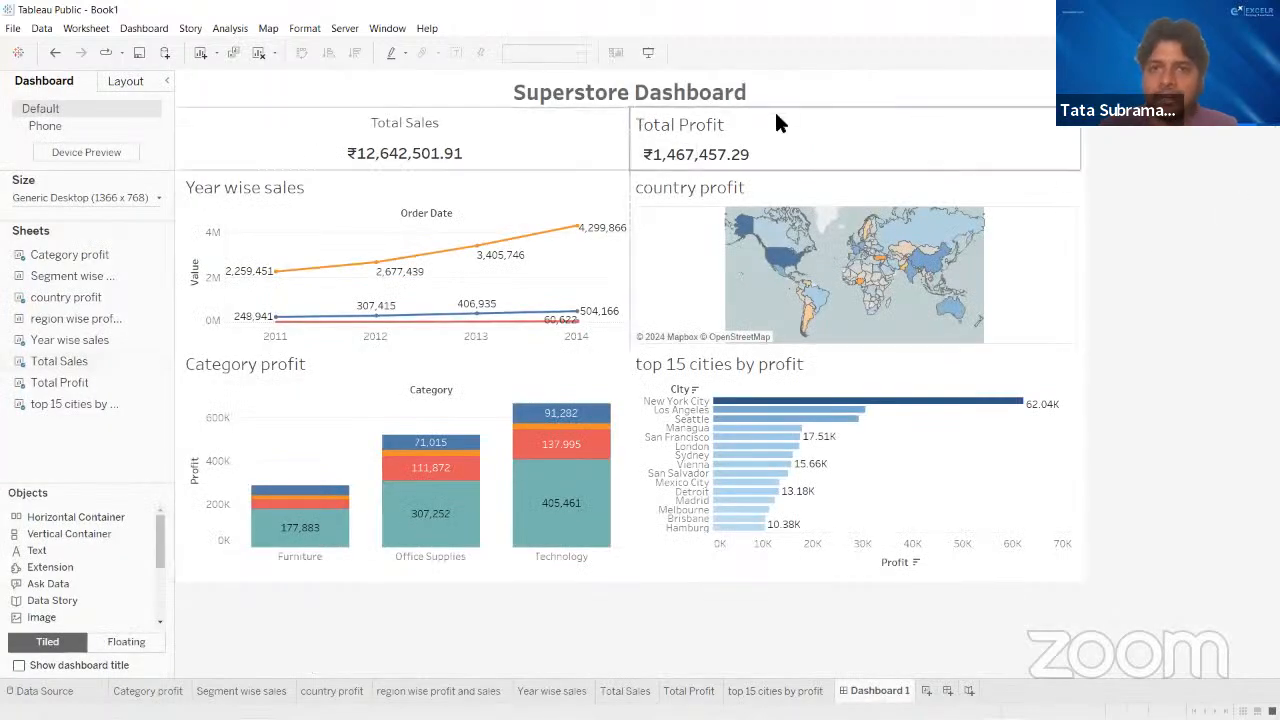
- Center the figure's text horizontally on the Total Profit sheet and fit its tile on Dashboard 1 to Entire View
click(846, 139)
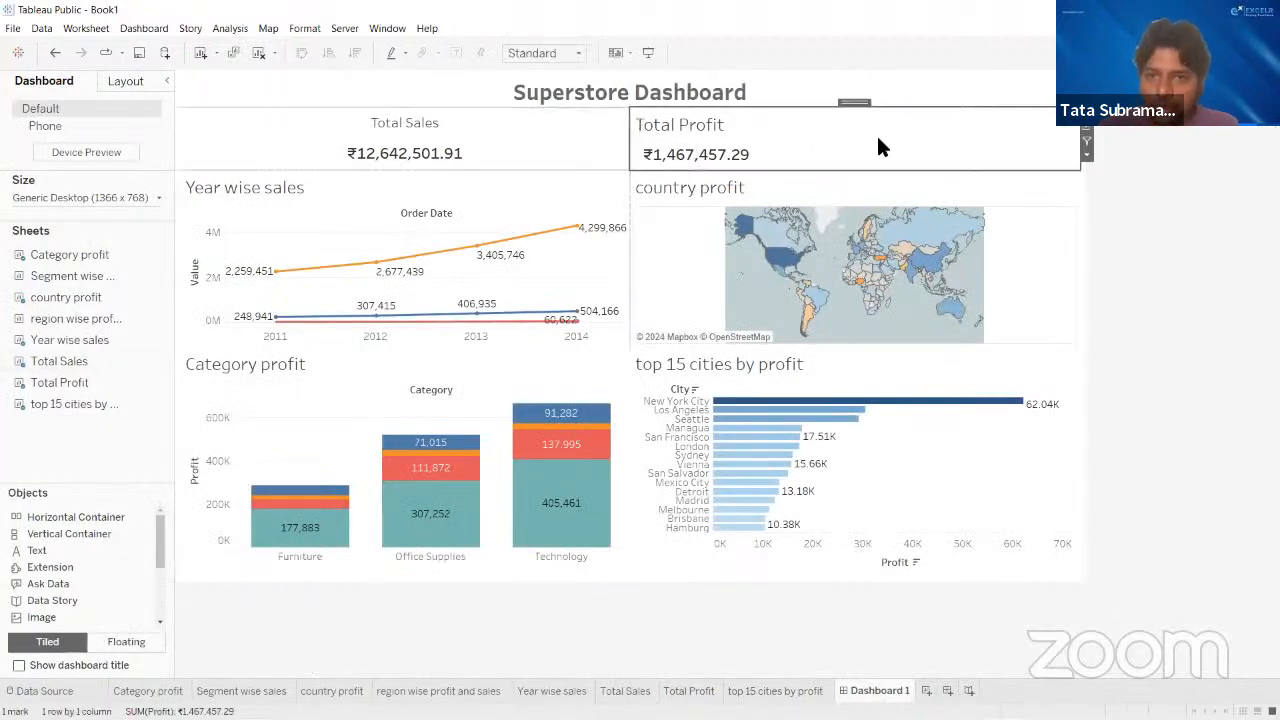
click(1087, 139)
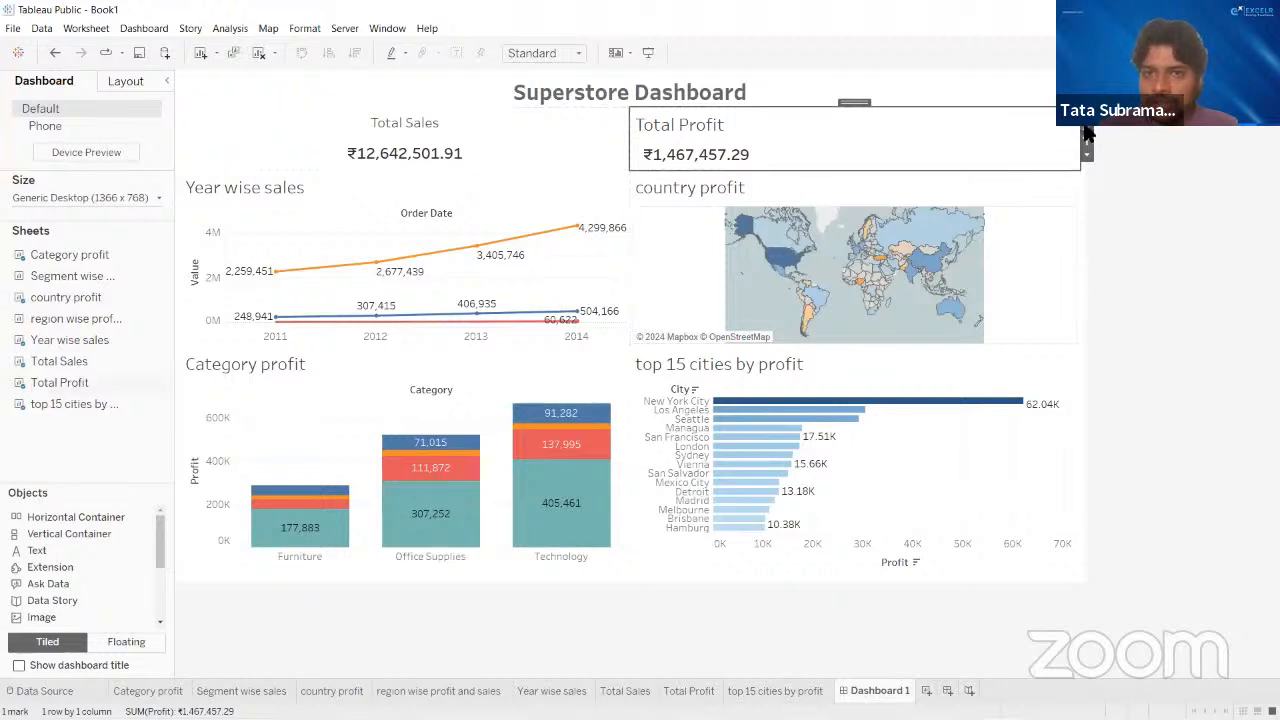
click(284, 256)
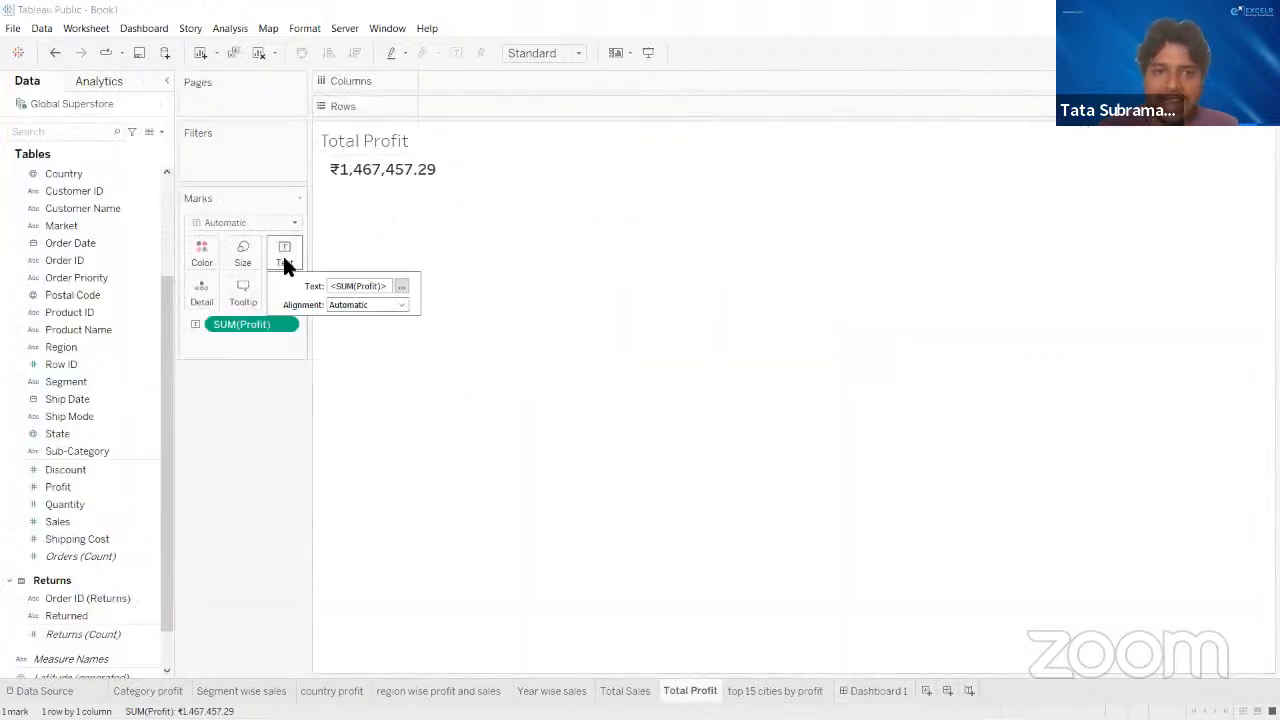
click(400, 305)
click(367, 362)
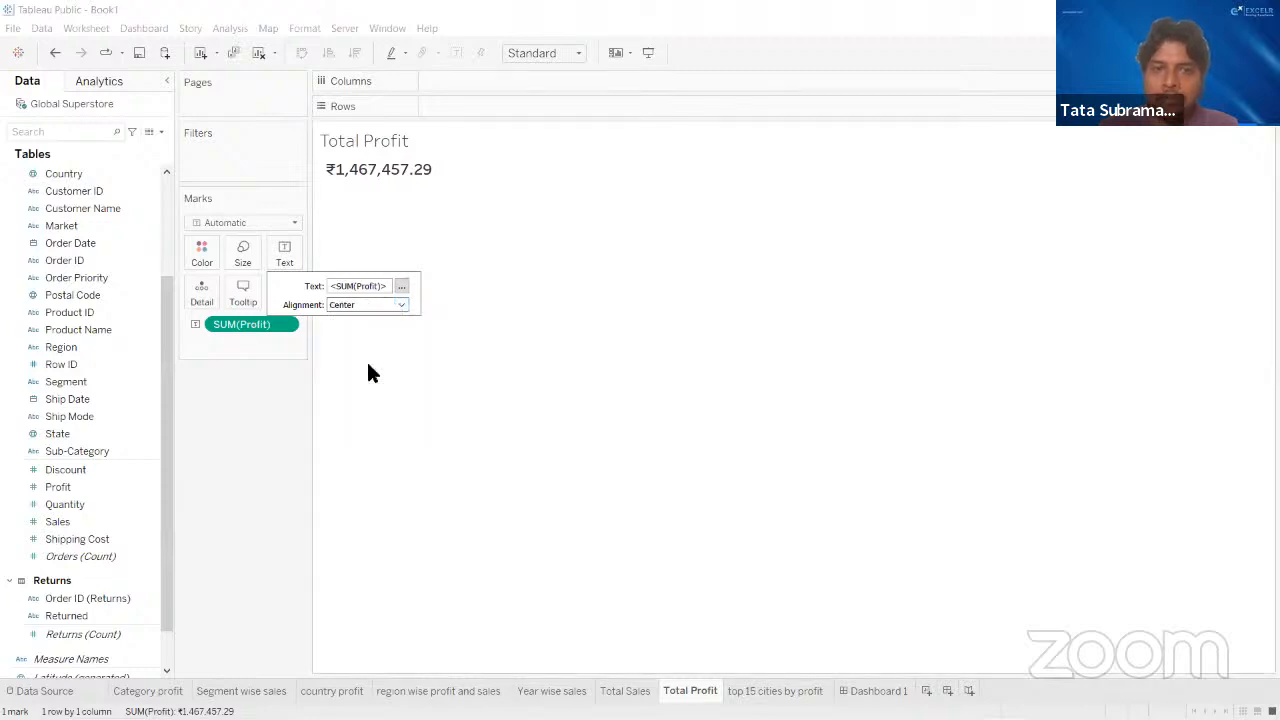
click(530, 385)
click(876, 691)
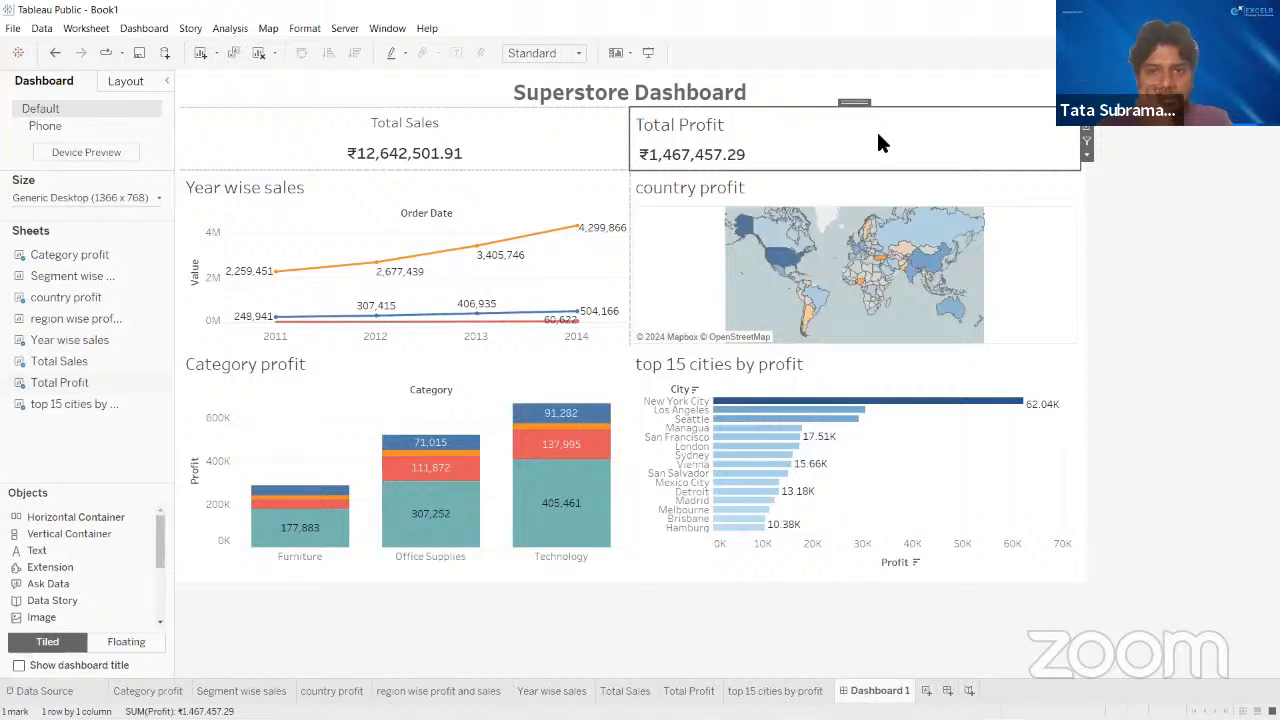
click(540, 53)
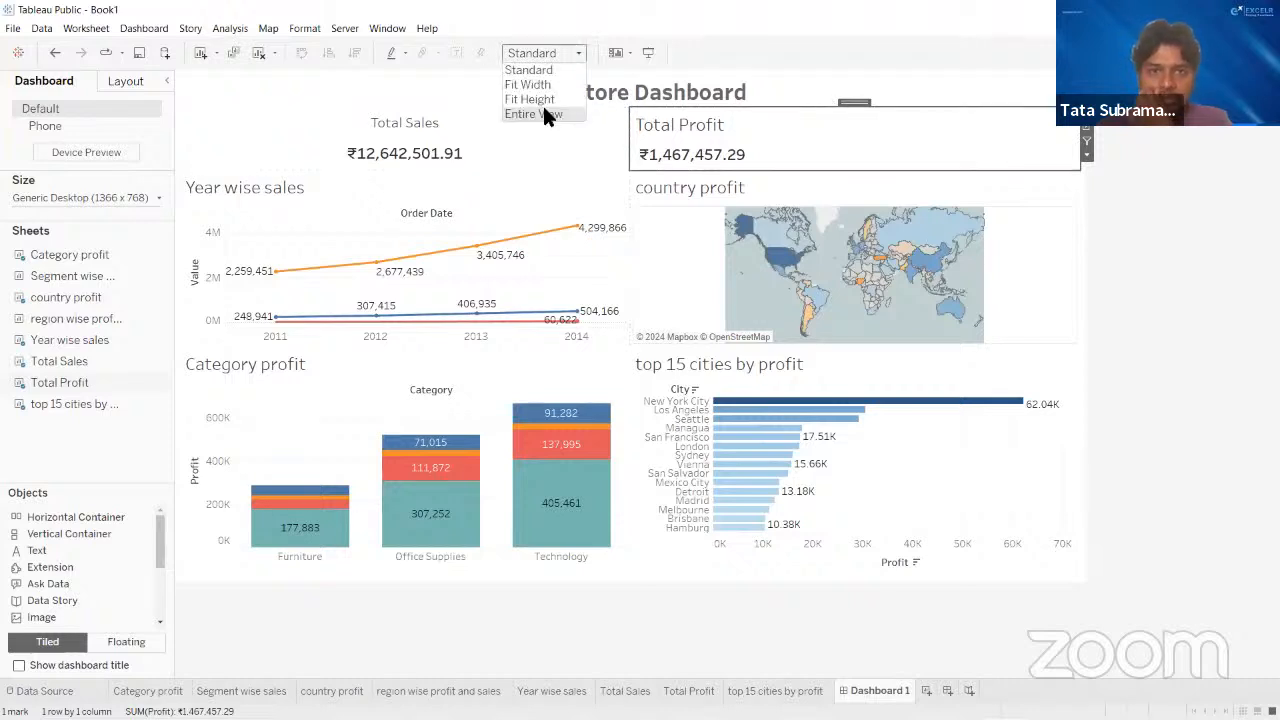
click(542, 103)
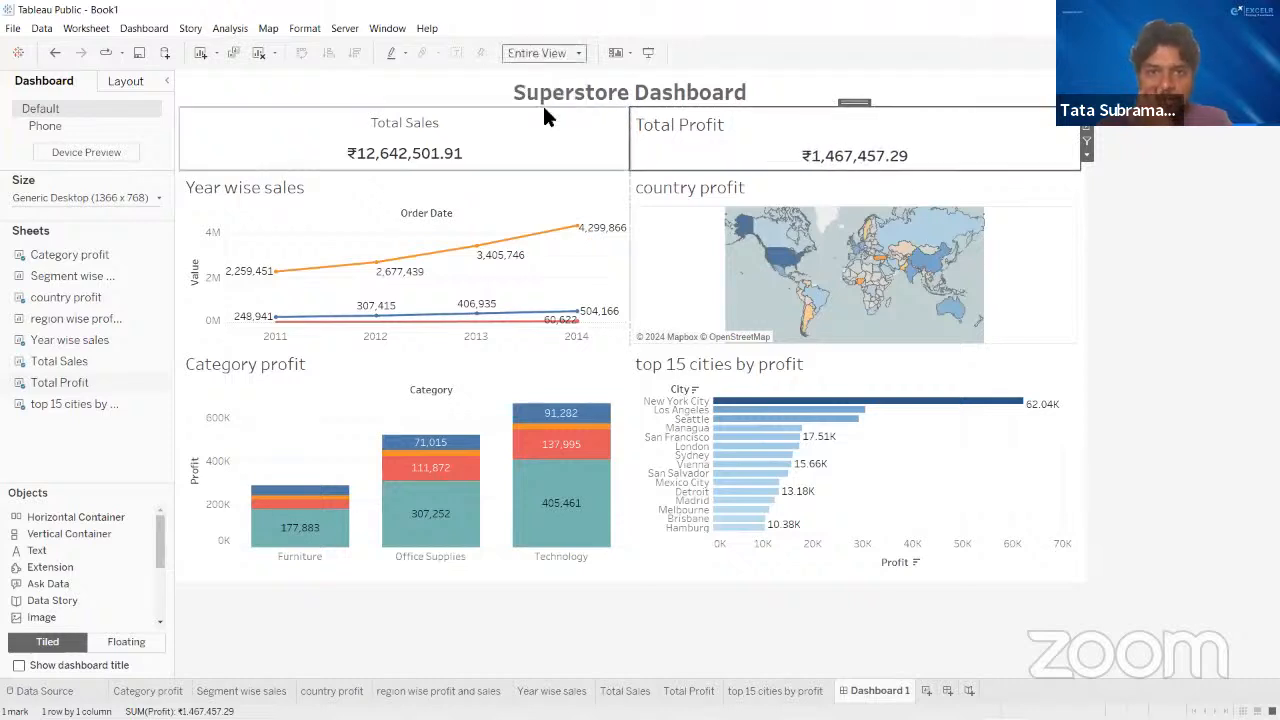
- Center the title of the Total Profit tile and set its font size to 12
double_click(700, 126)
drag(449, 372, 288, 360)
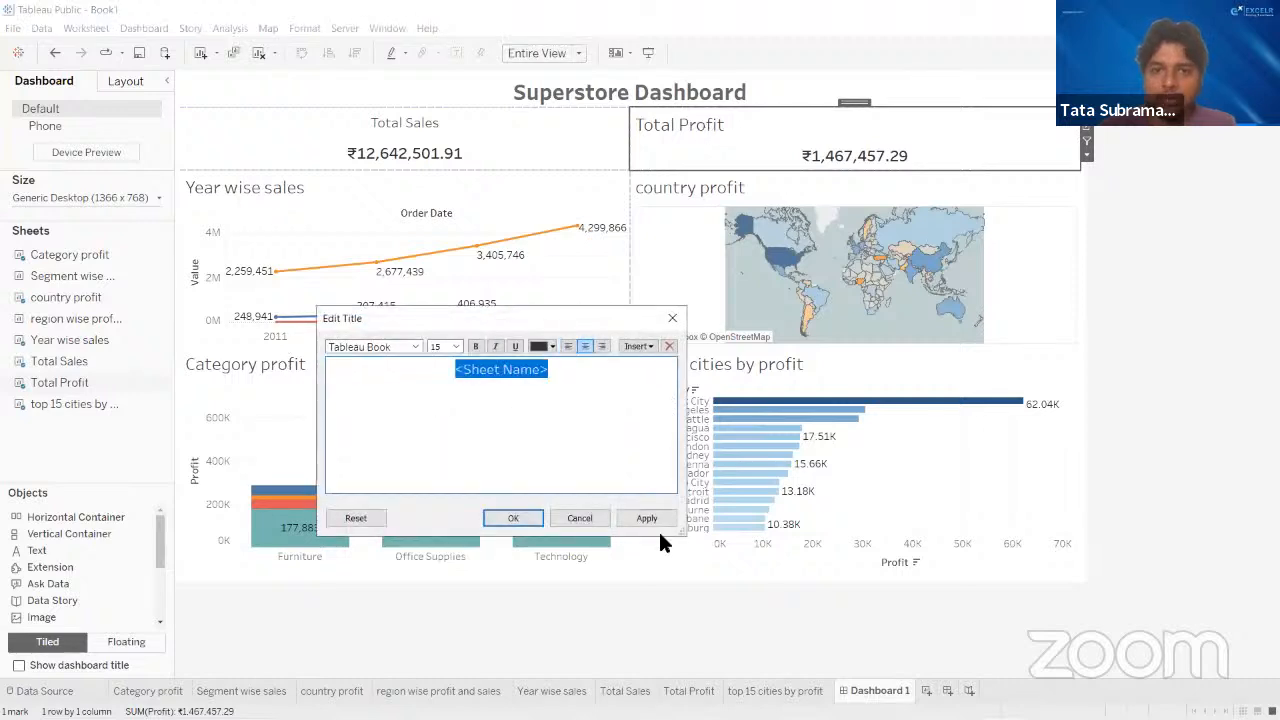
click(518, 516)
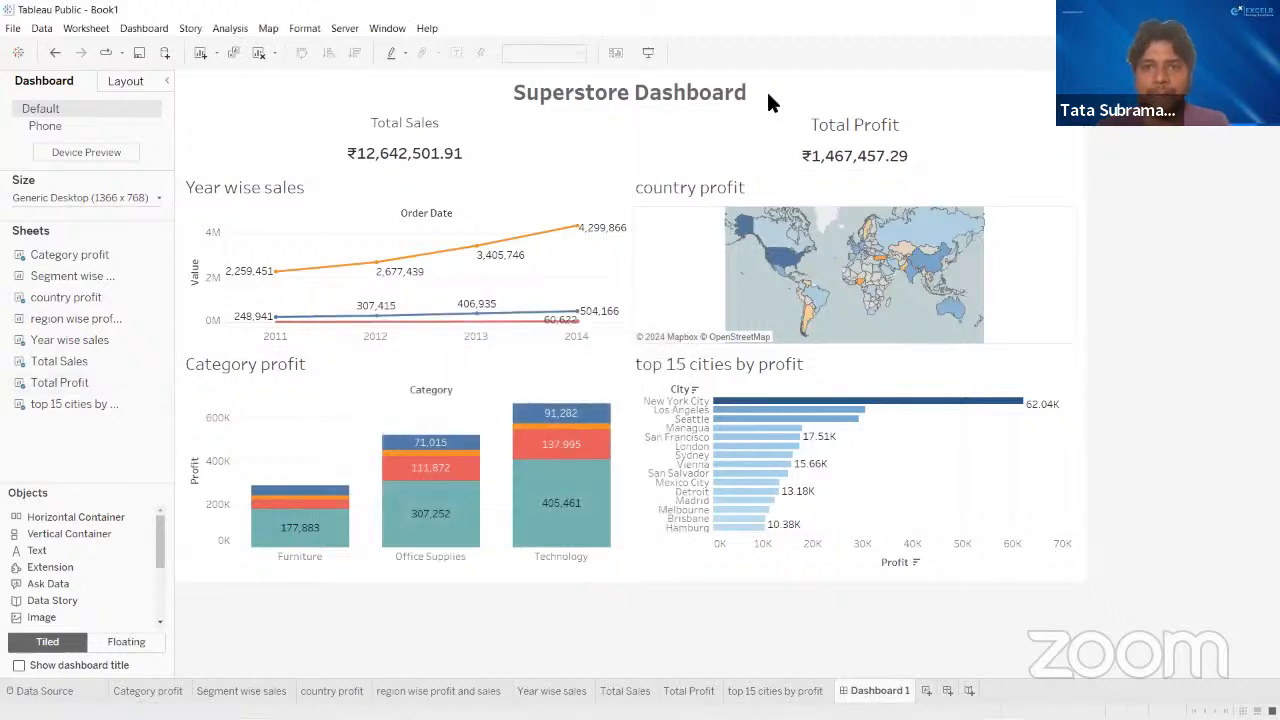
click(840, 128)
double_click(840, 128)
drag(571, 374, 374, 360)
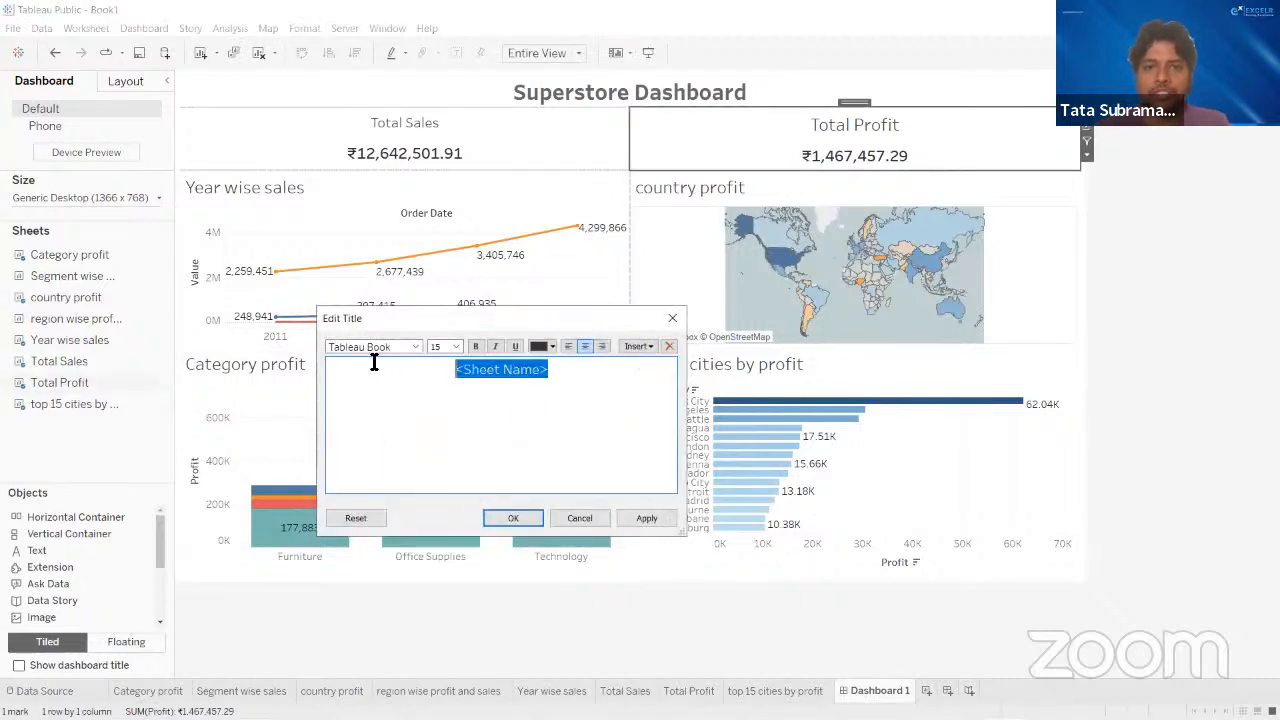
click(449, 346)
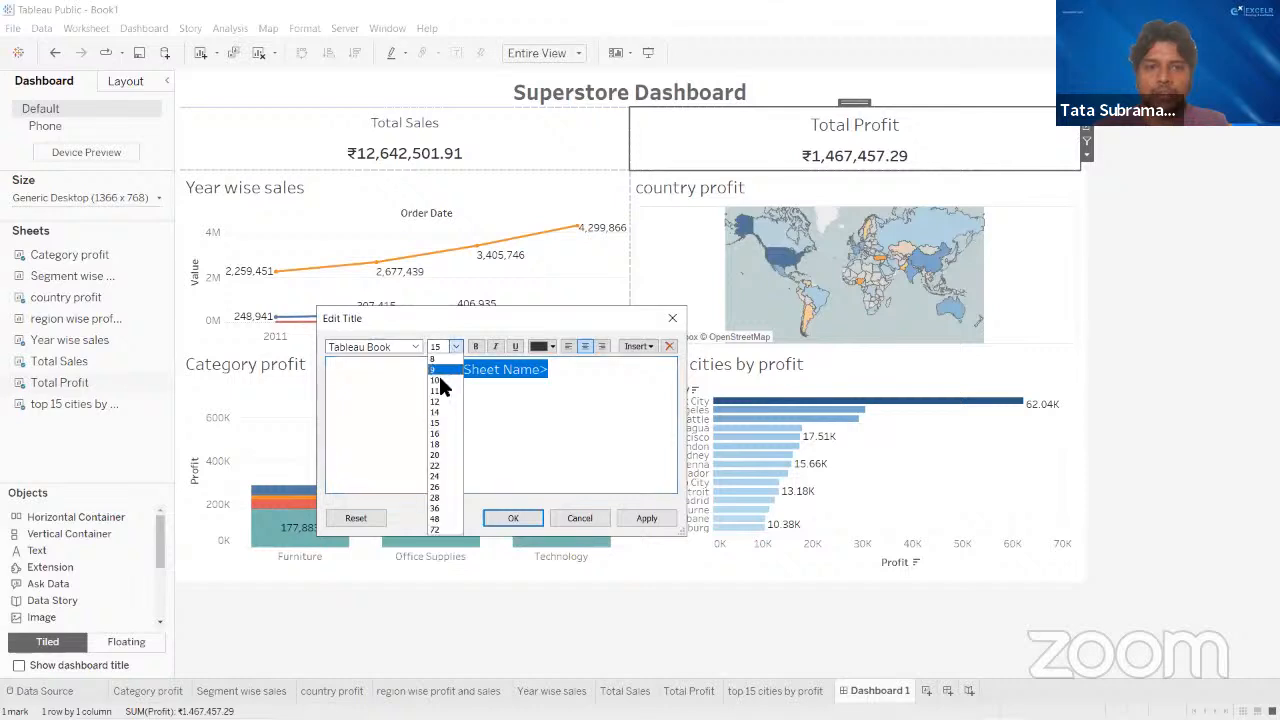
click(444, 406)
click(646, 518)
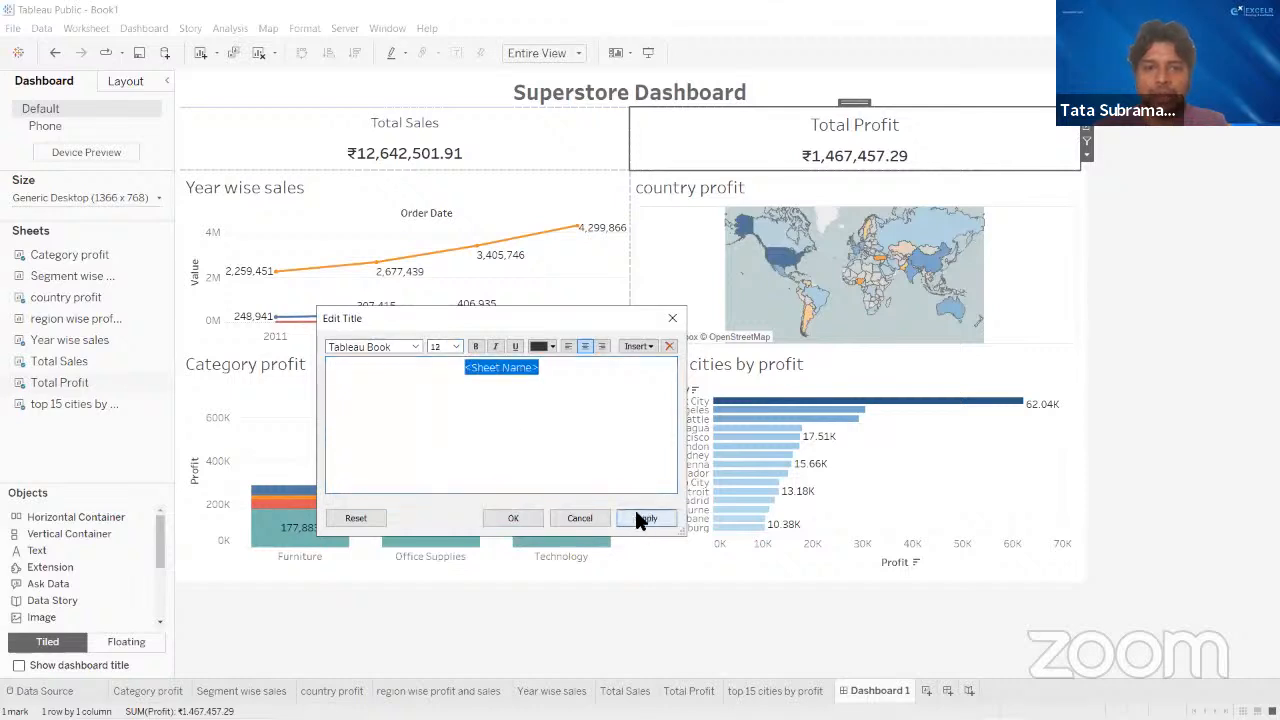
click(510, 518)
click(1157, 243)
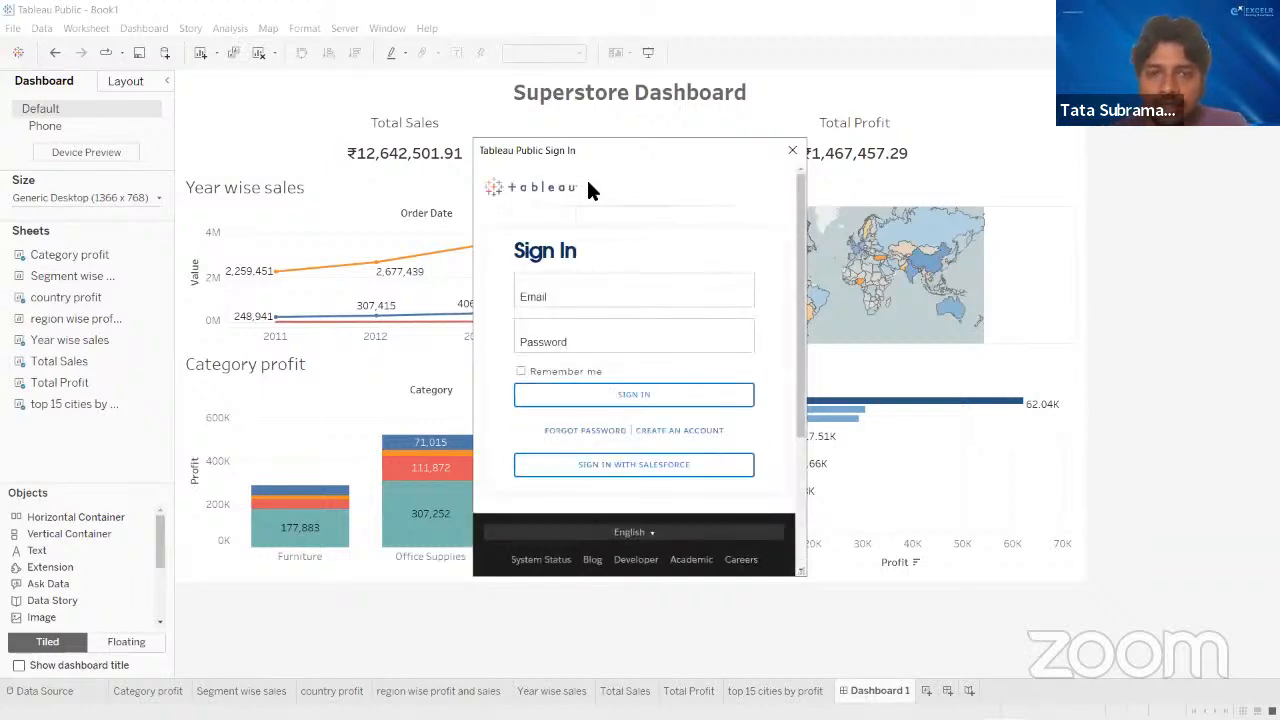
click(586, 293)
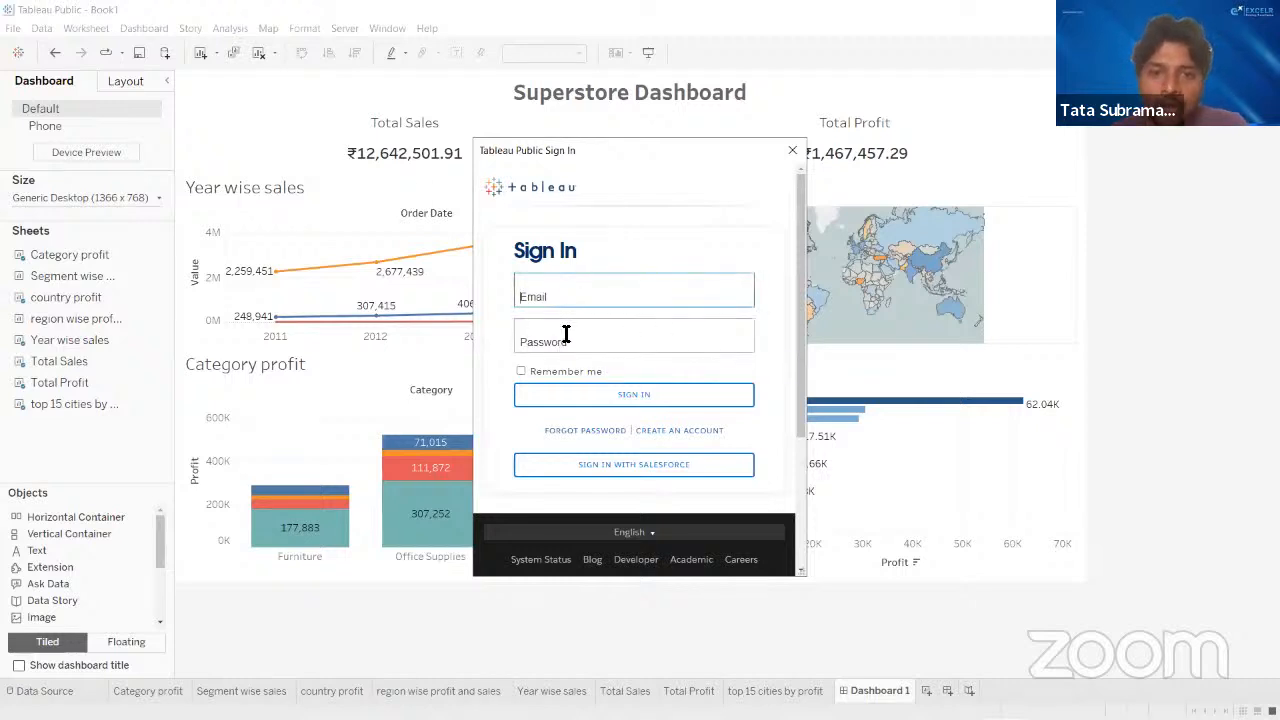
click(566, 334)
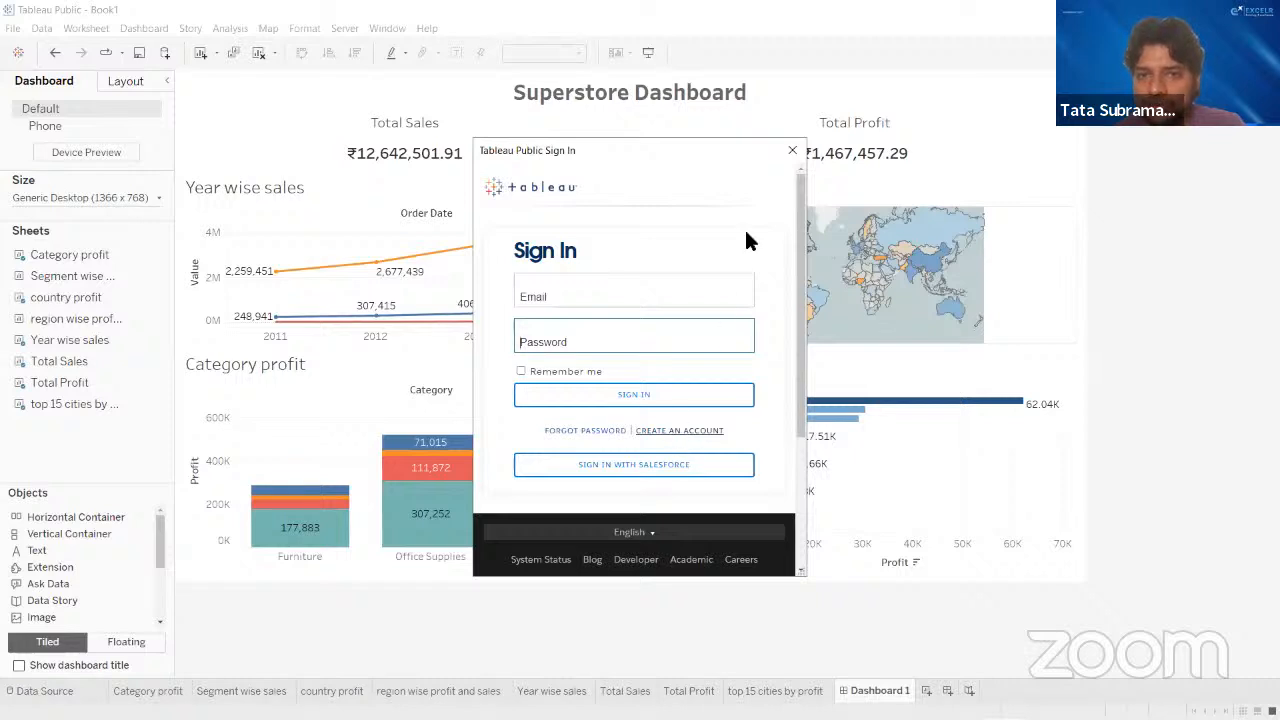
click(792, 150)
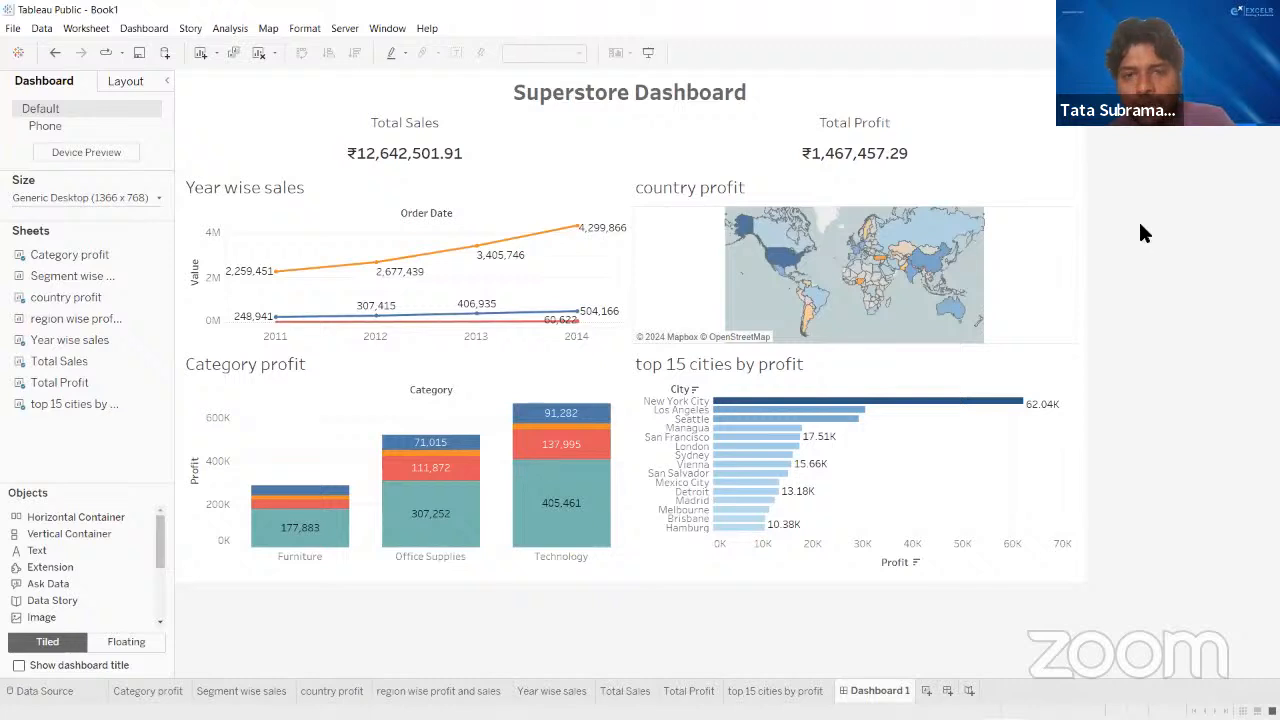
- Start saving the workbook to Tableau Public and open the account creation form to examine its required fields and password rules
key(ctrl+s)
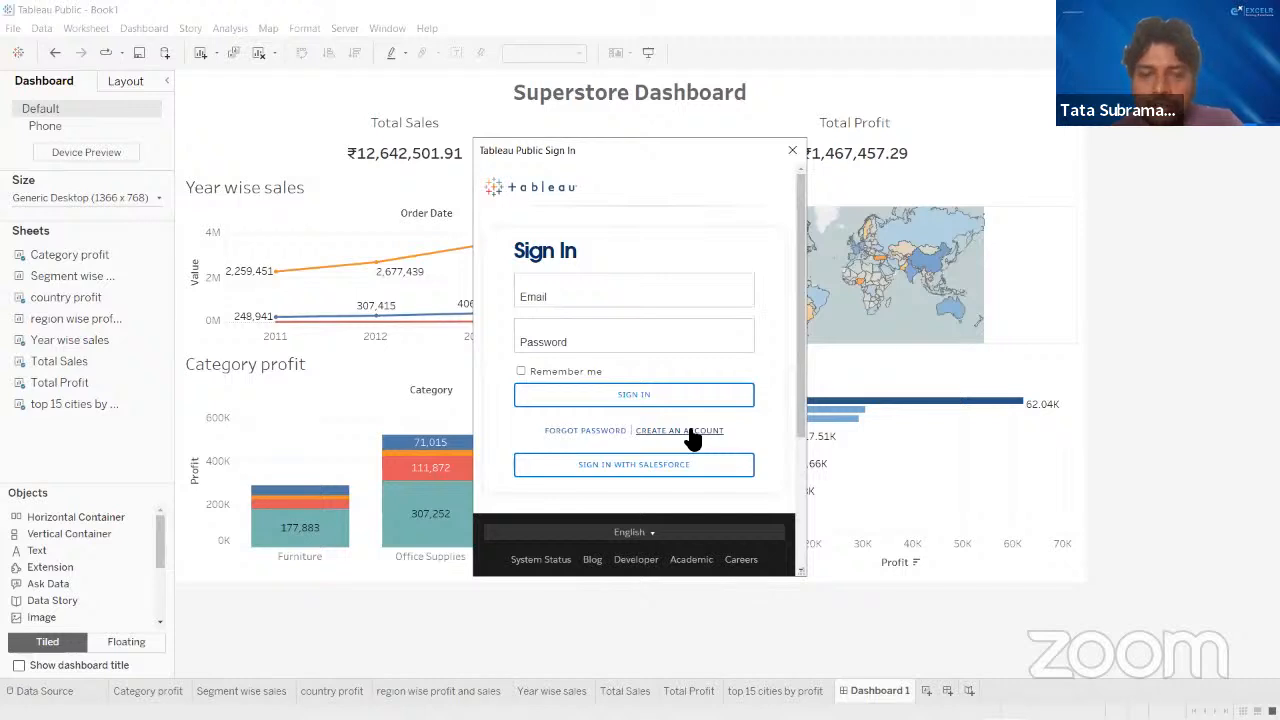
click(688, 430)
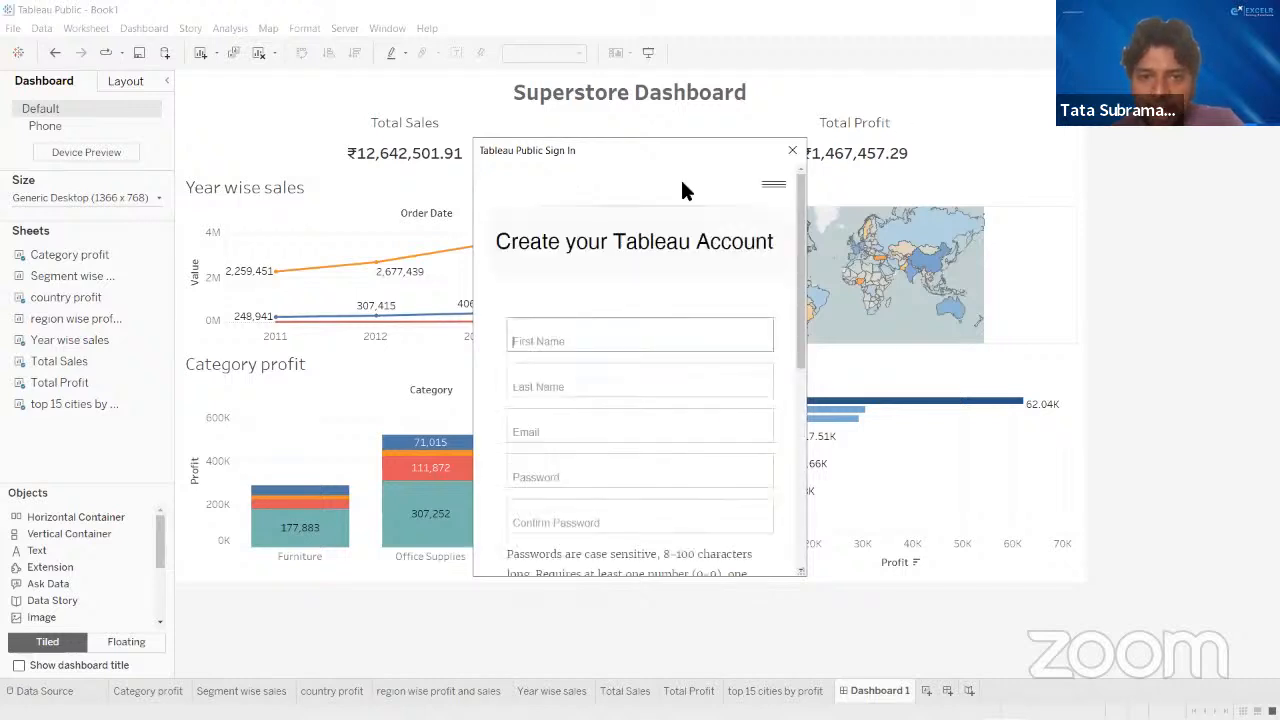
scroll(614, 343, down, 4)
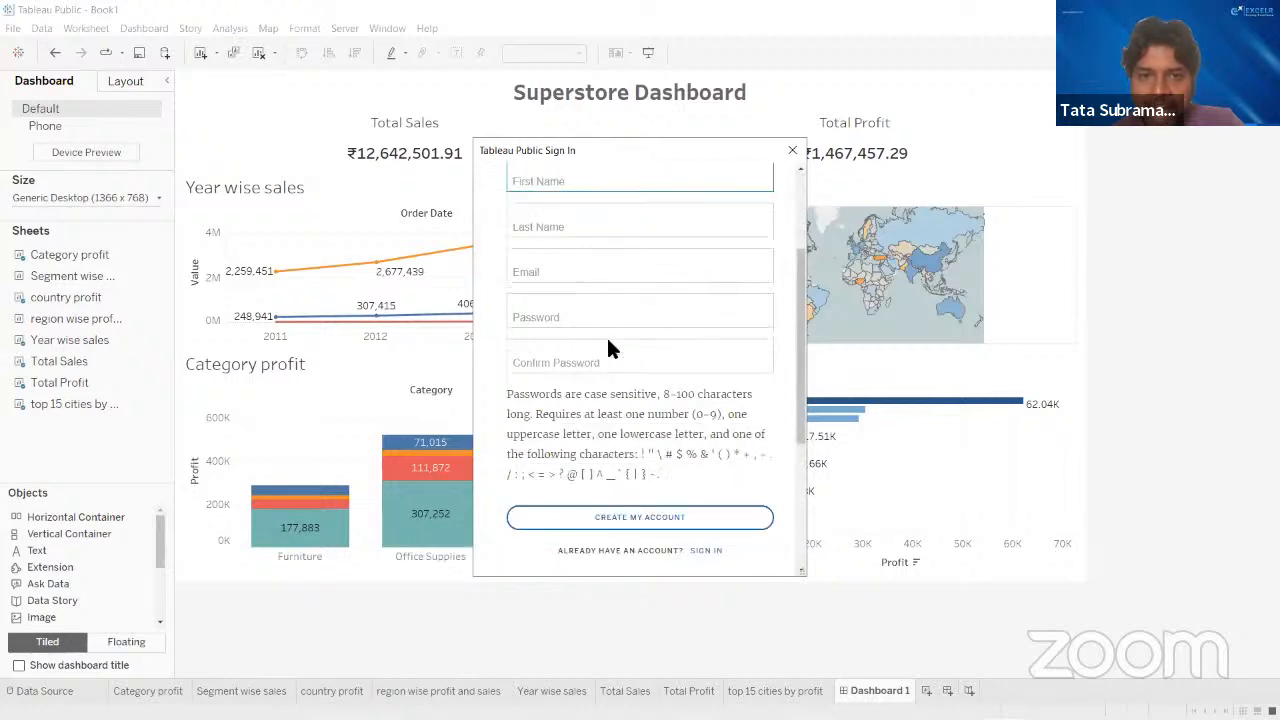
- Go through the account creation form's name, email, password and confirm password fields and its password rules
scroll(560, 249, up, 2)
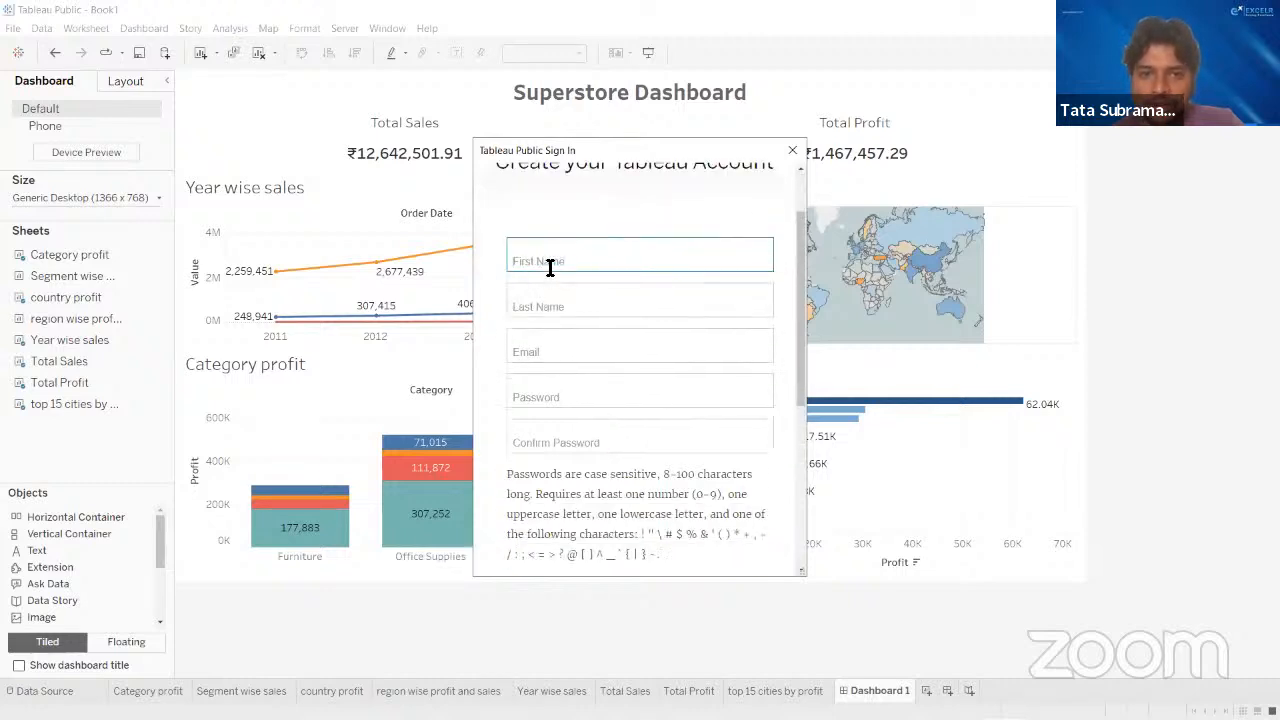
click(551, 306)
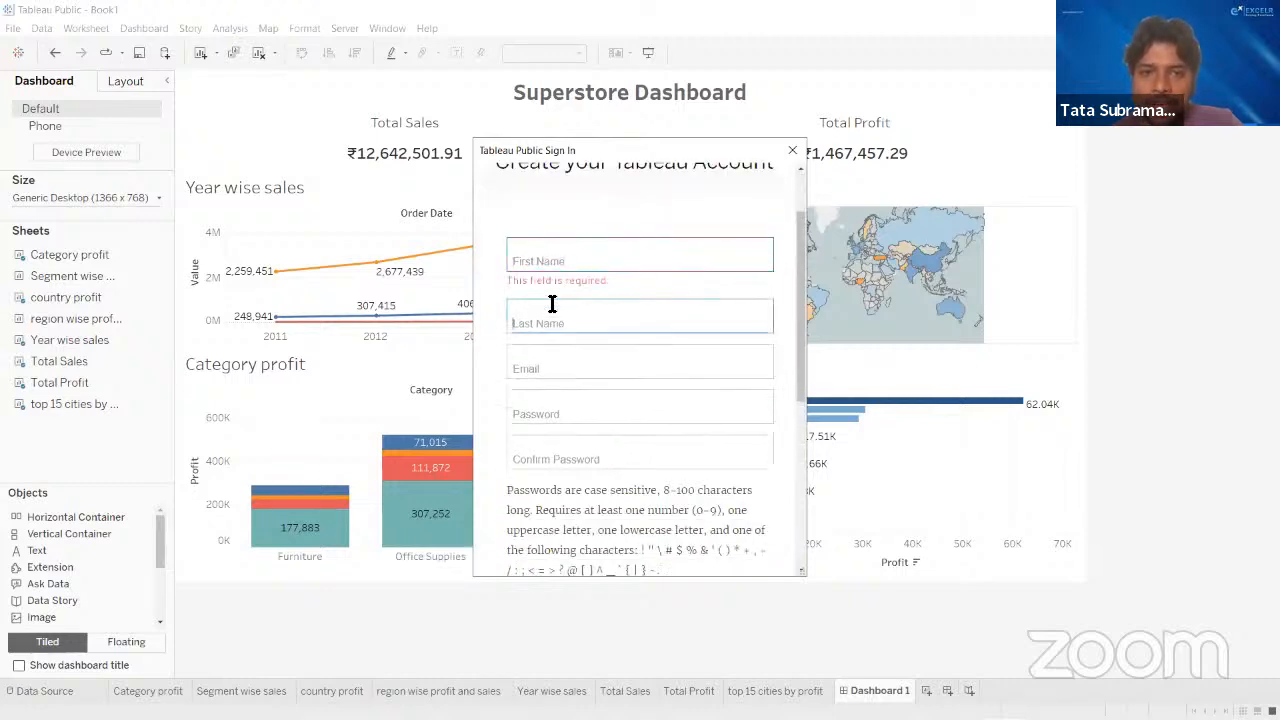
click(552, 370)
scroll(552, 372, down, 1)
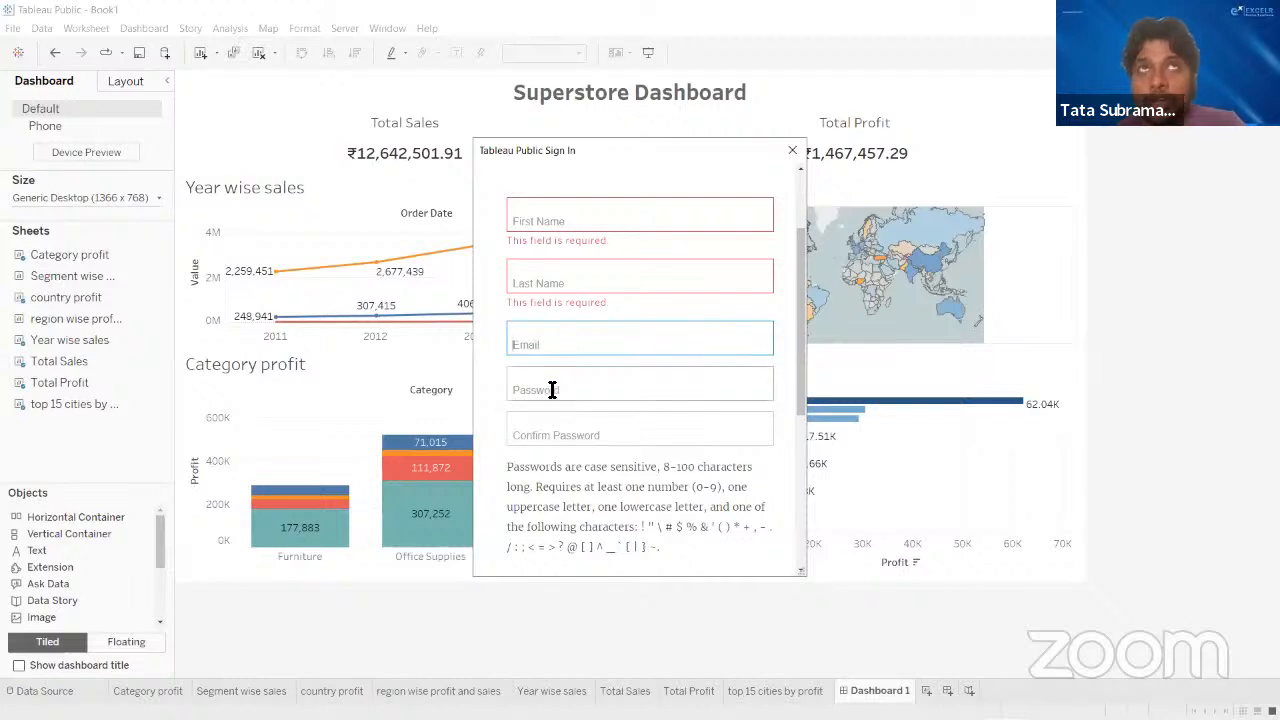
click(552, 390)
click(555, 440)
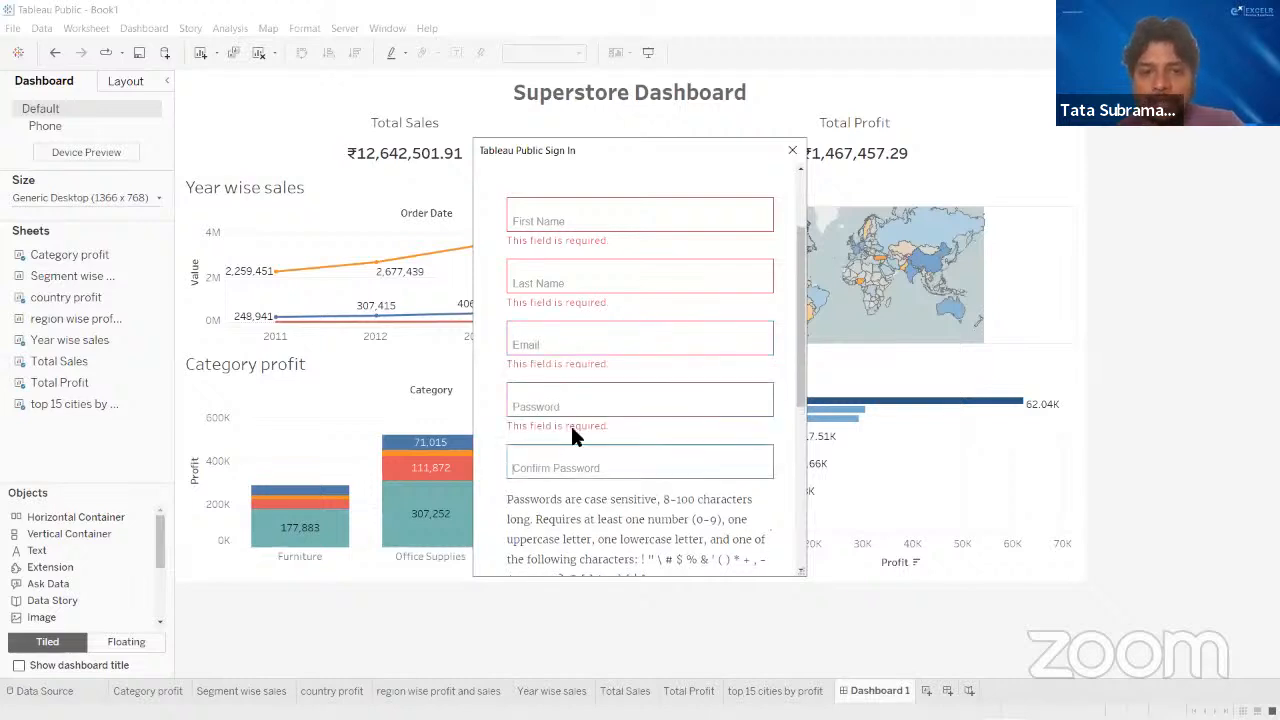
scroll(600, 430, down, 1)
scroll(660, 419, down, 2)
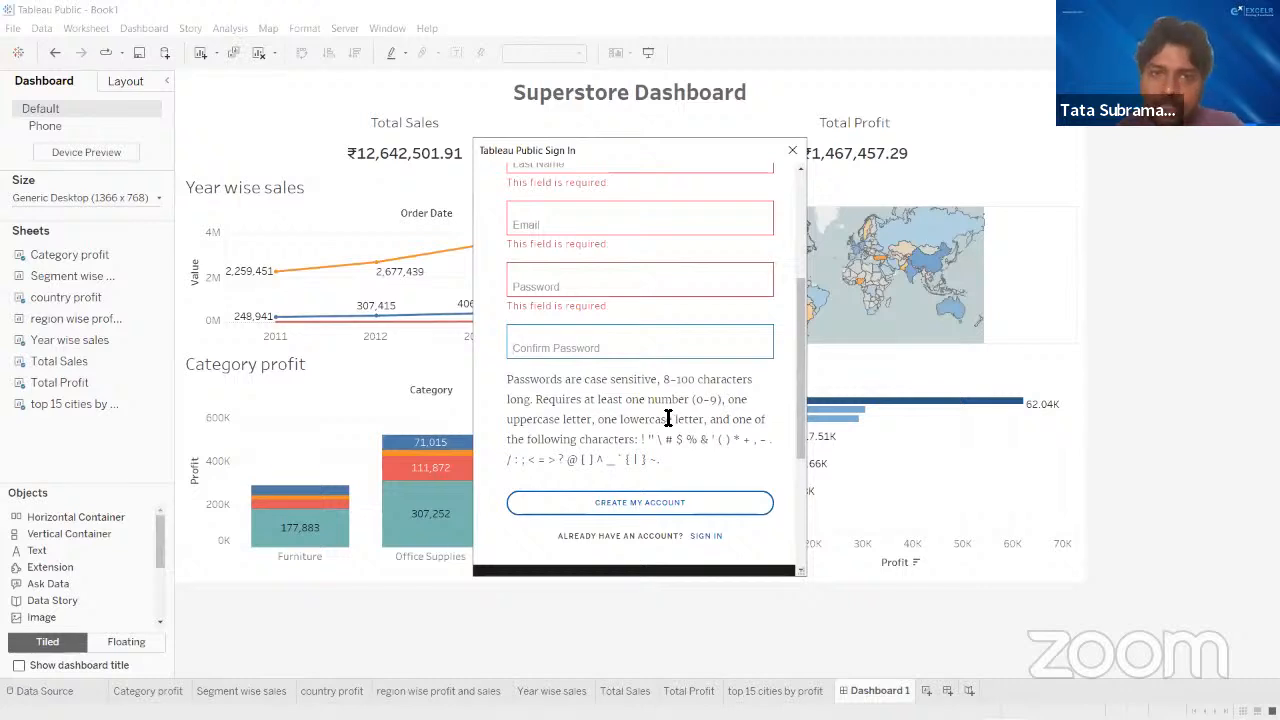
- Switch from the account creation form to the sign-in form for an existing account and check its Email and Password fields
click(706, 538)
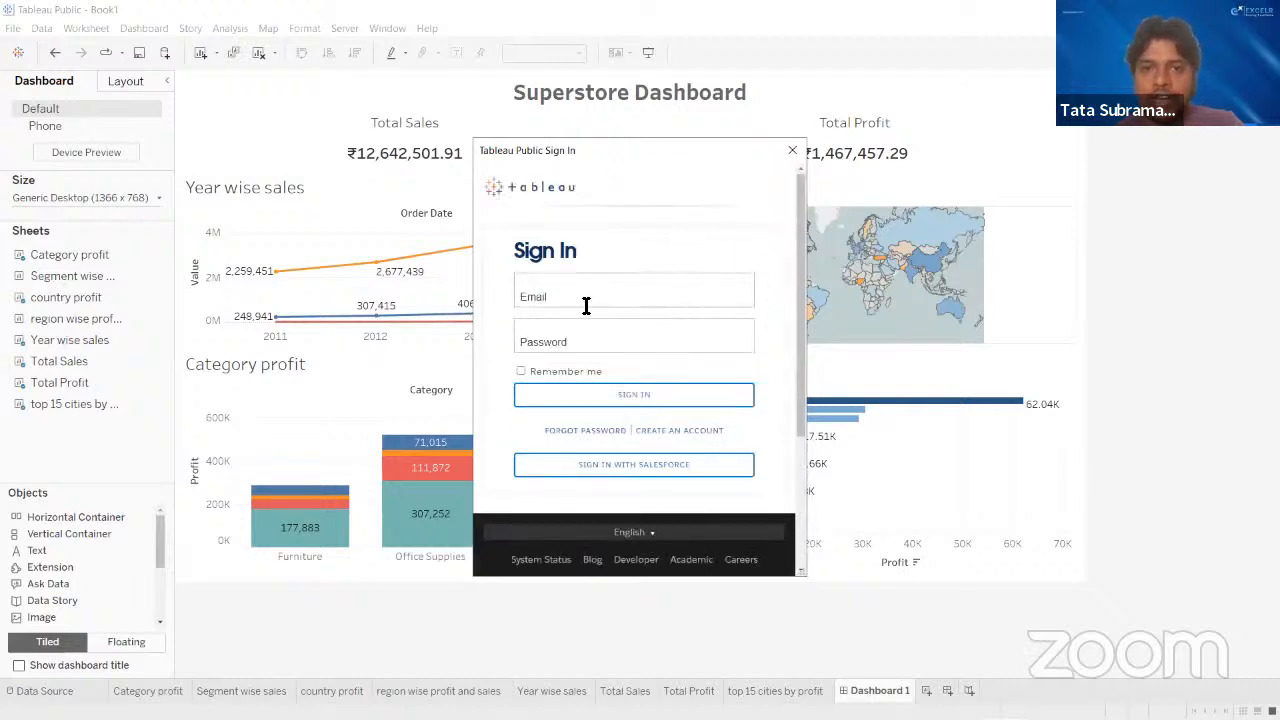
click(587, 303)
click(590, 338)
click(590, 296)
click(579, 348)
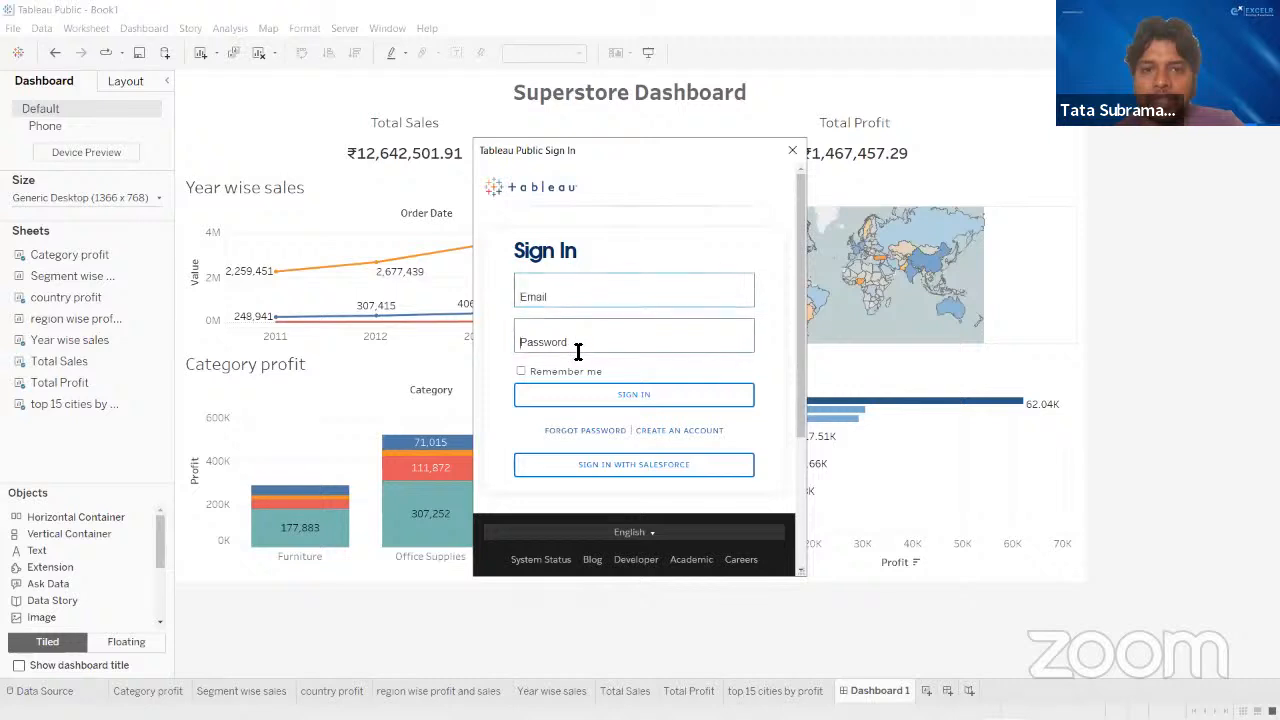
click(648, 90)
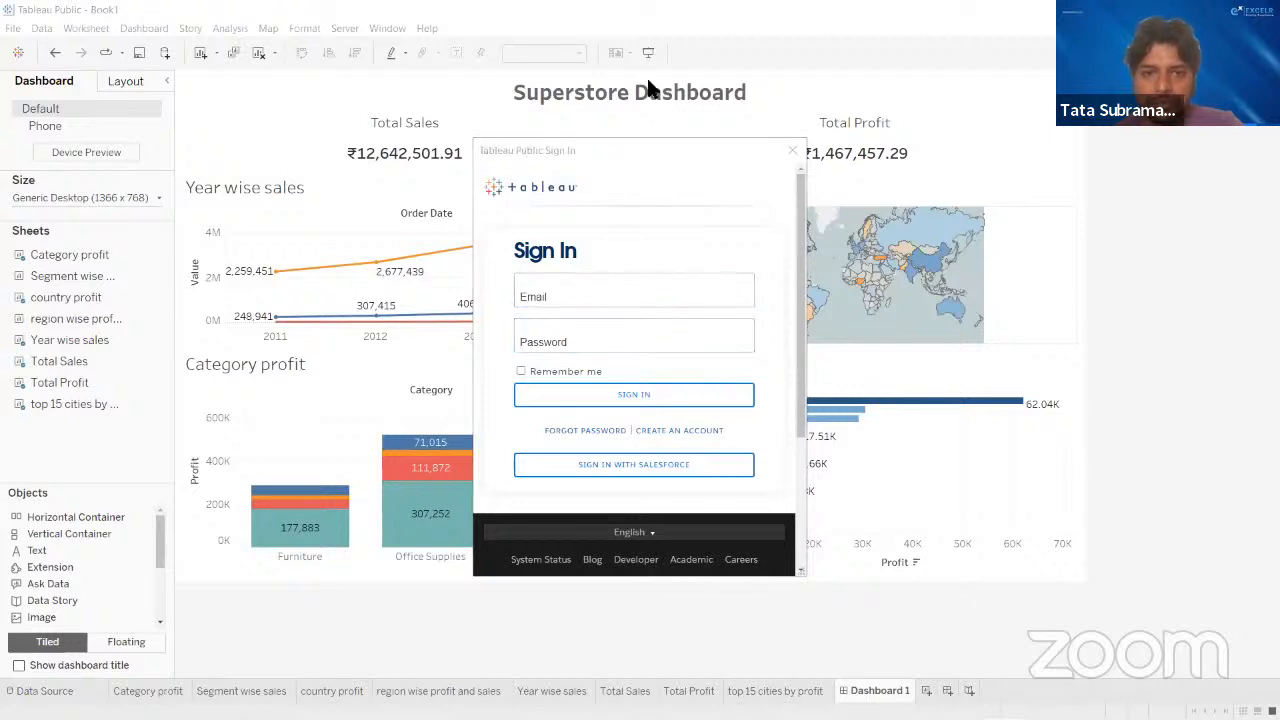
- Enter the account's email address in the sign-in form
click(594, 296)
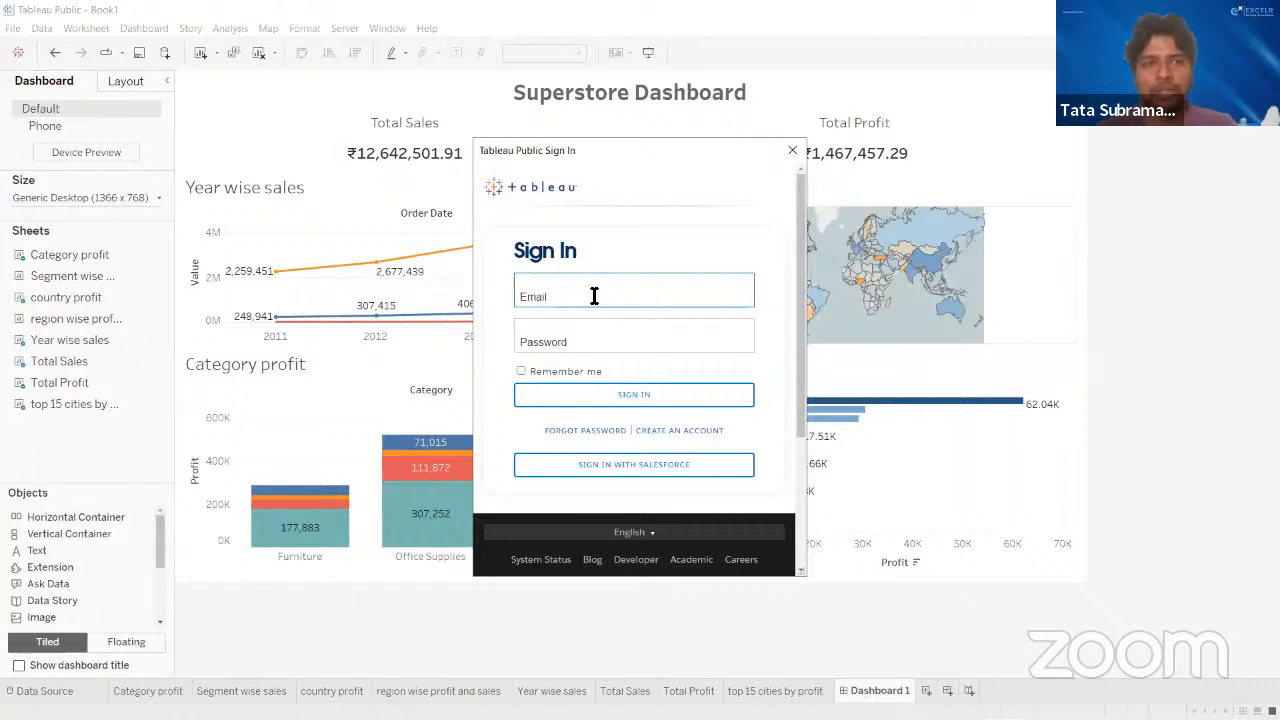
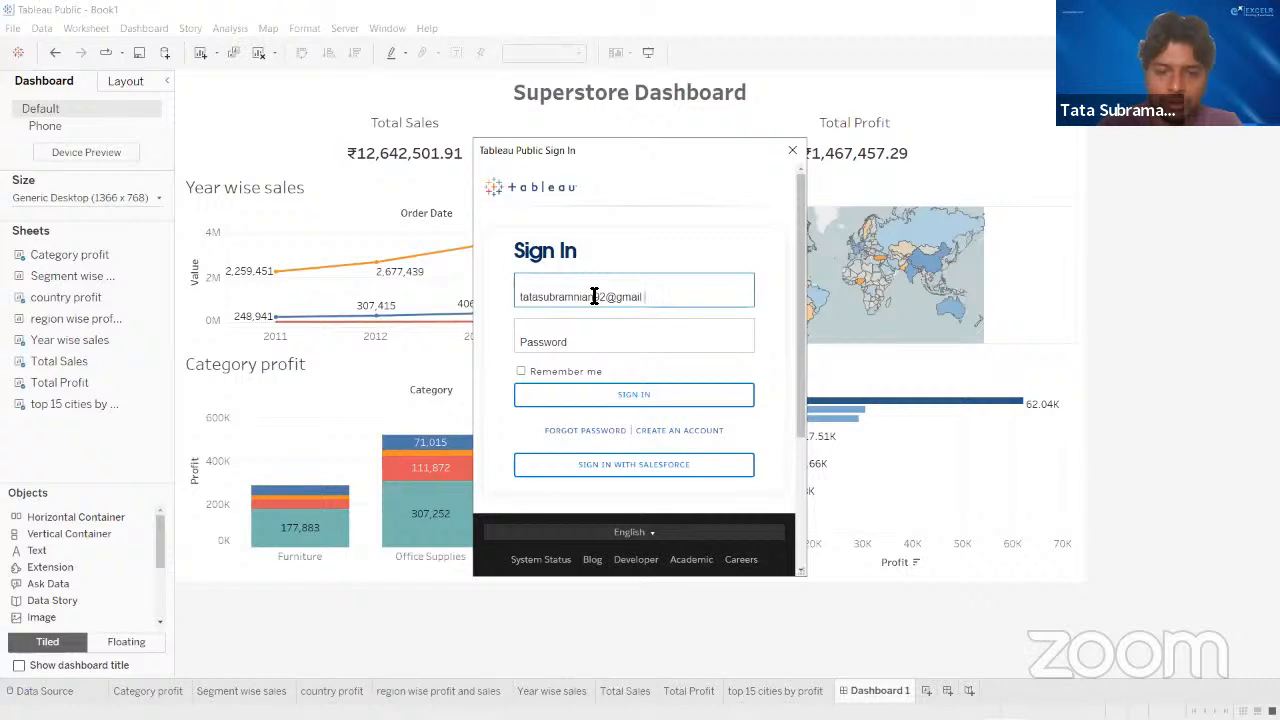
- Enter the account password, enable Remember me and submit the sign-in
key(Tab)
text(*)
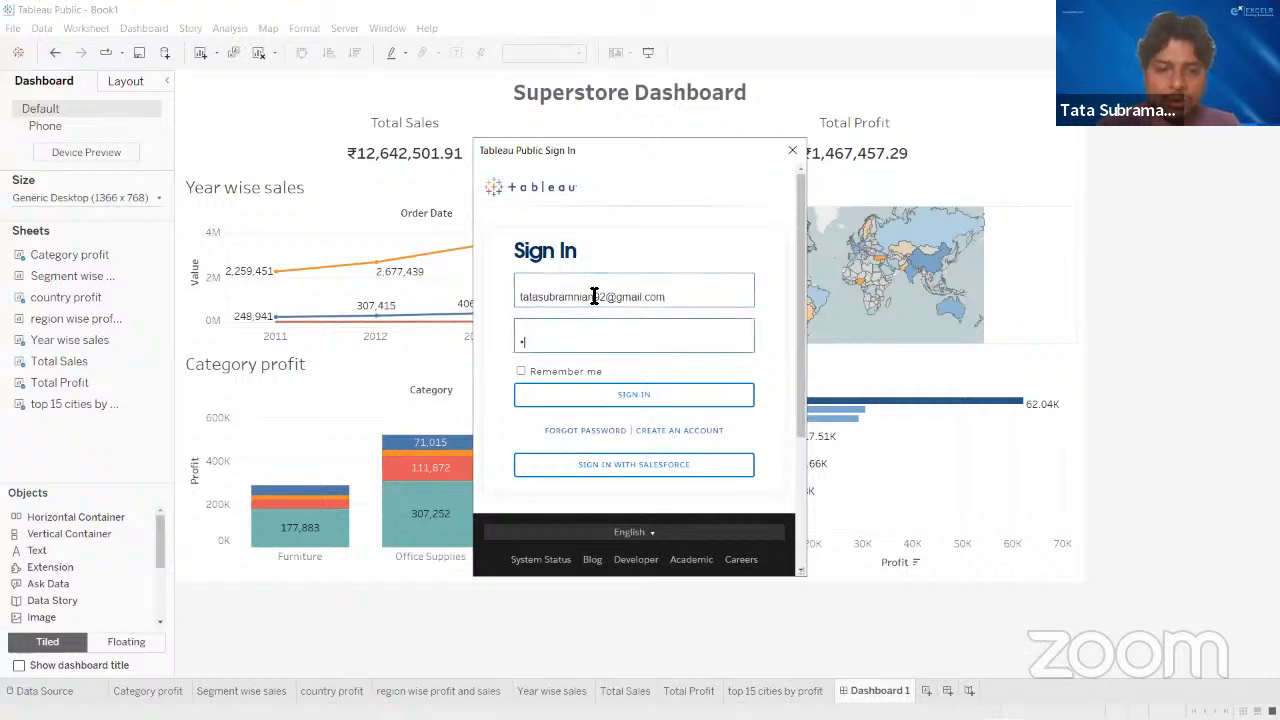
text(*******)
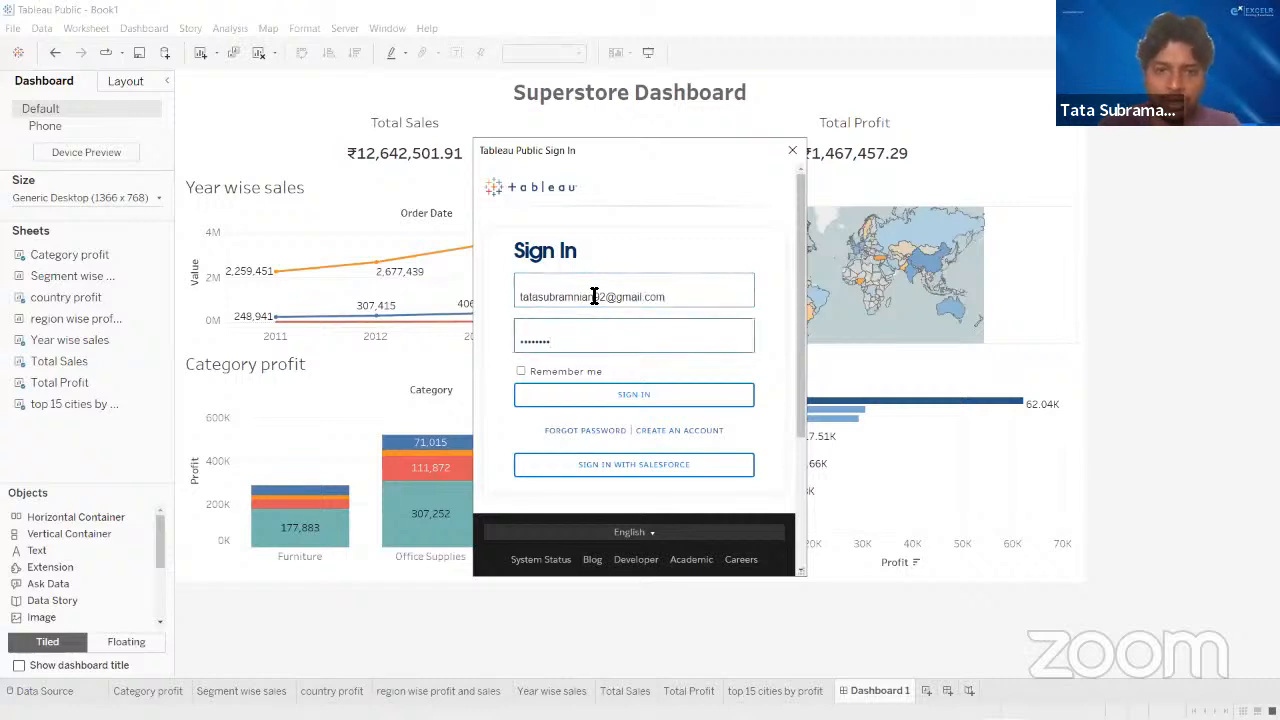
click(620, 329)
click(520, 372)
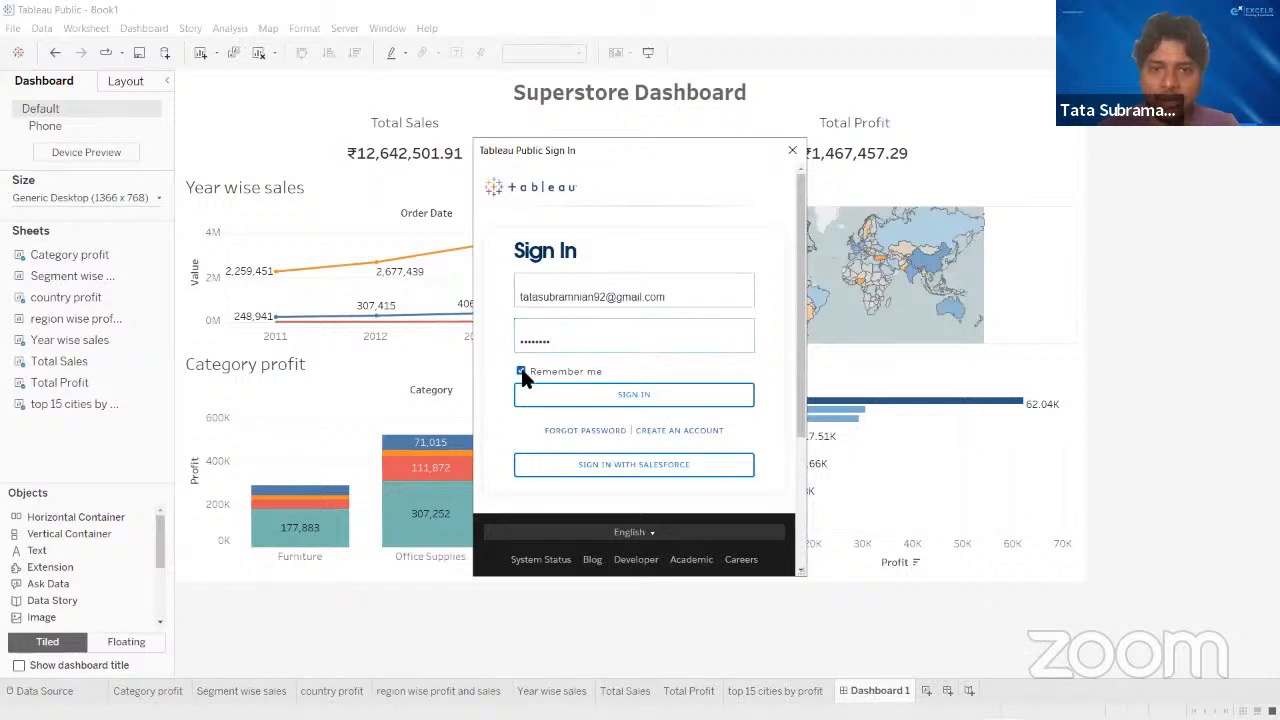
click(612, 397)
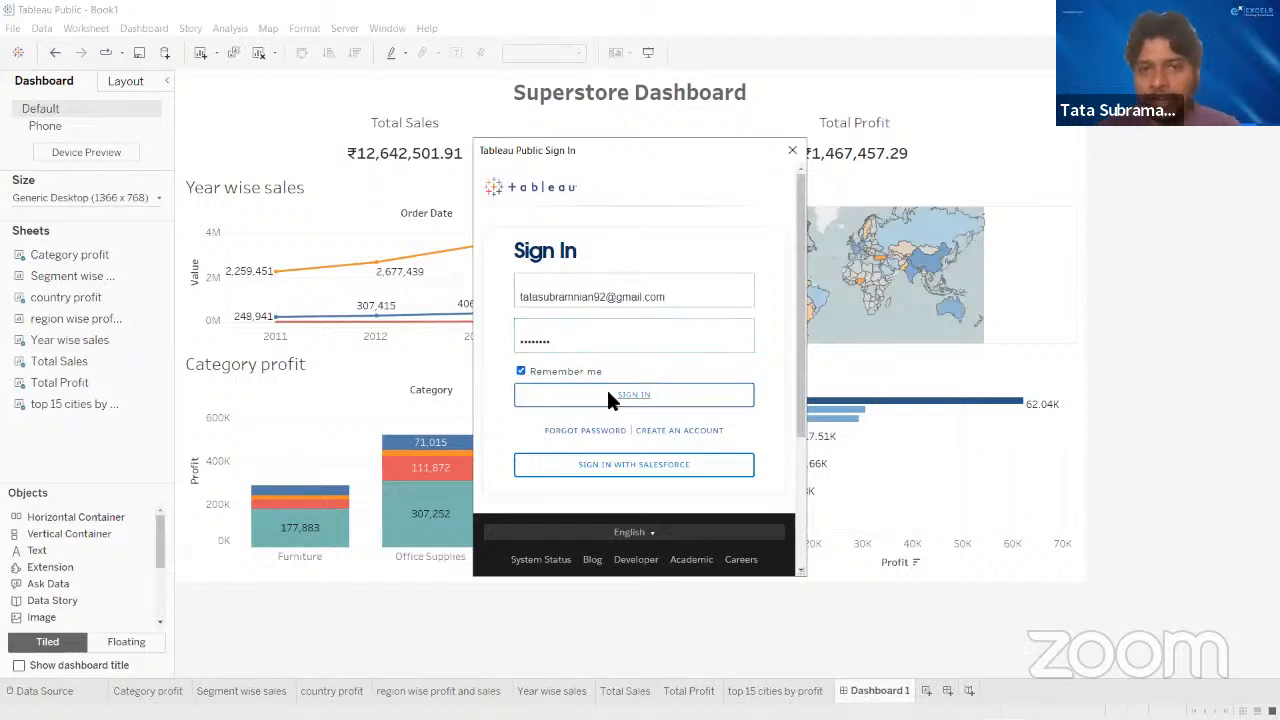
- Try to sign in again with the same email by re-entering the account password in three further attempts
click(596, 444)
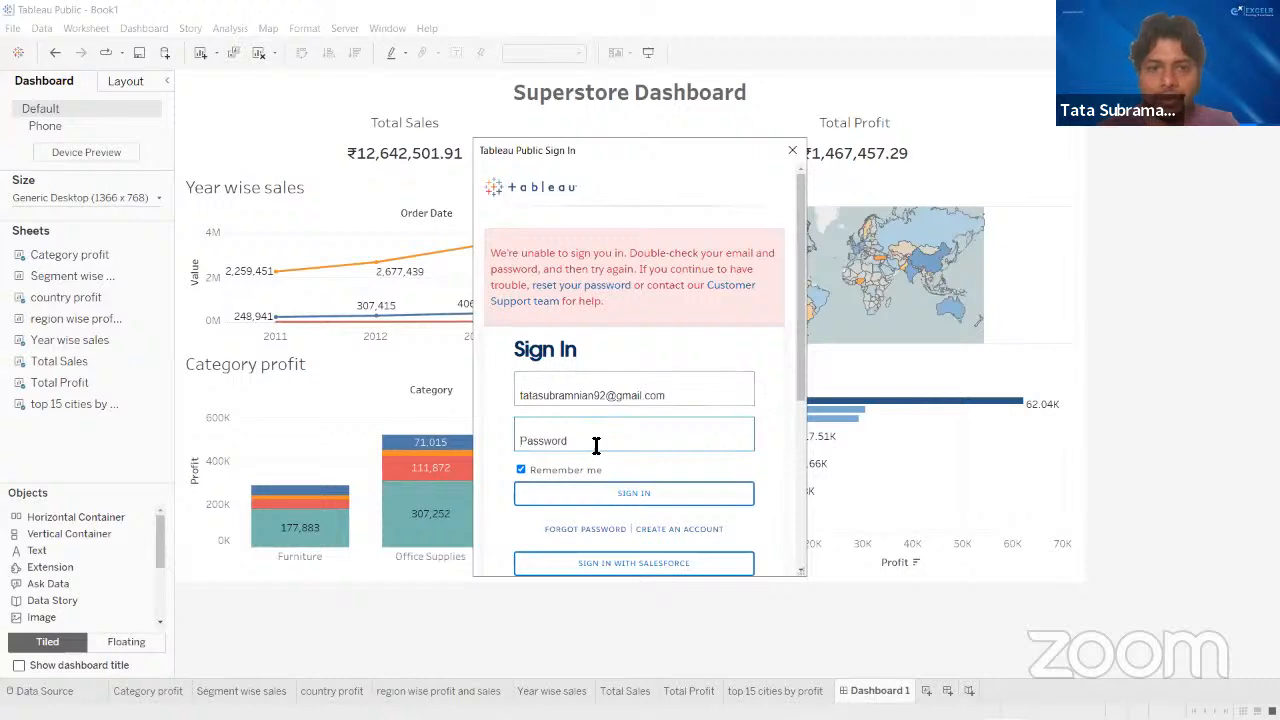
text(•••••••)
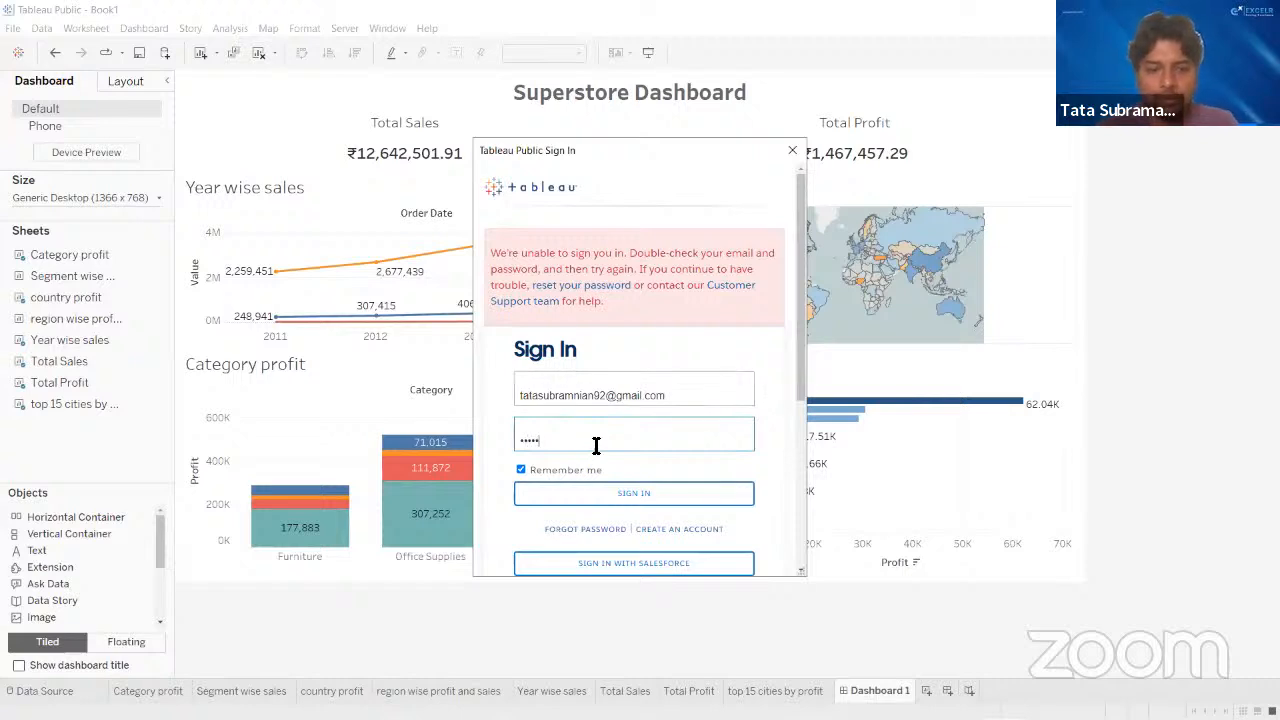
text(•)
key(Return)
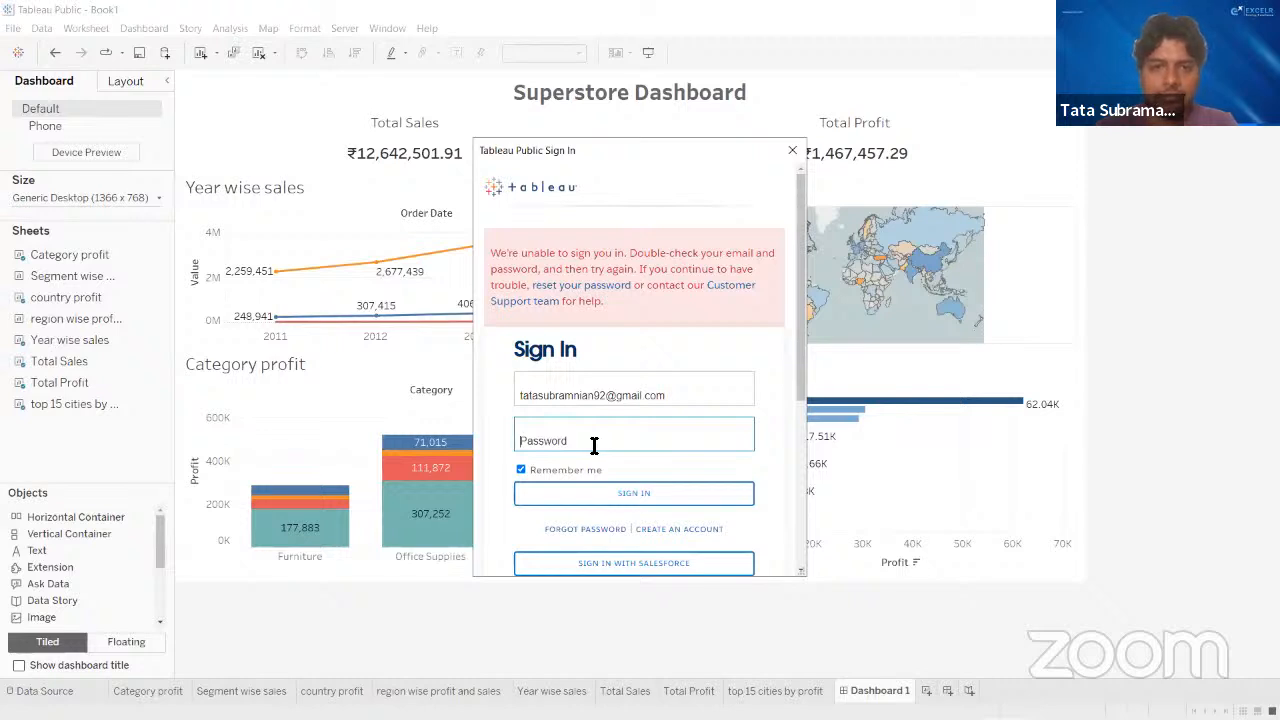
text(•)
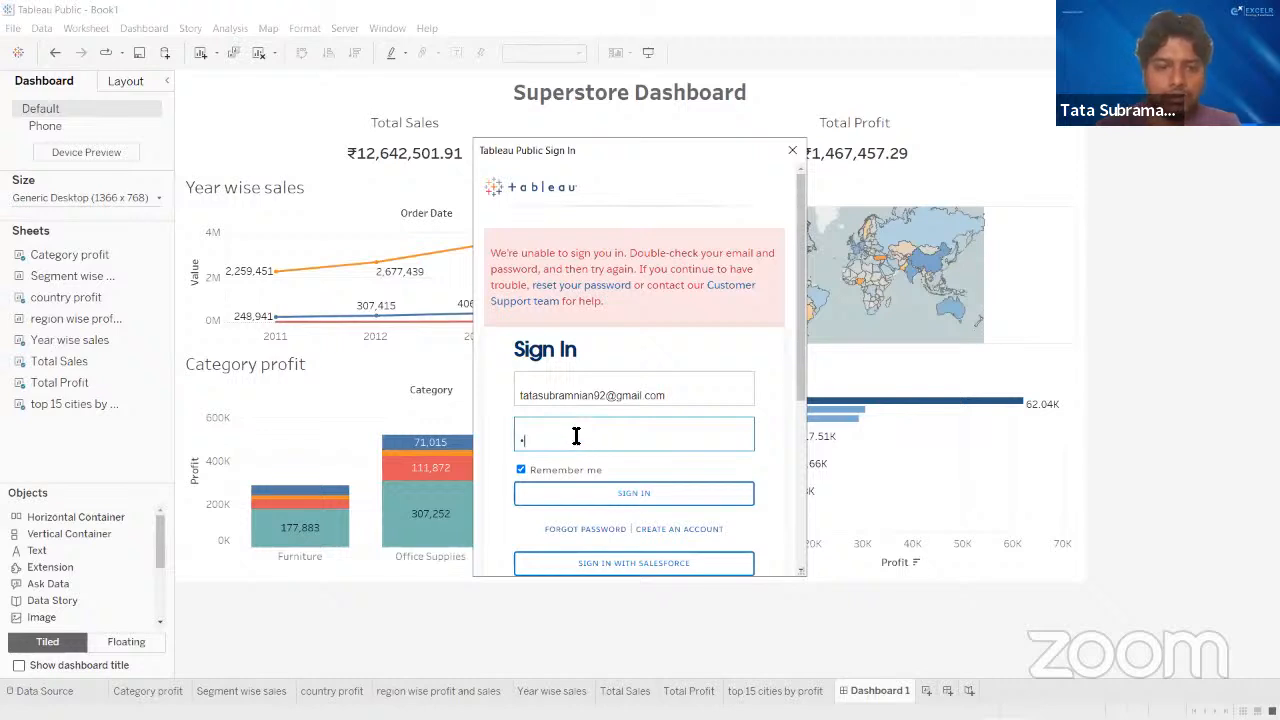
key(BackSpace)
text(••••)
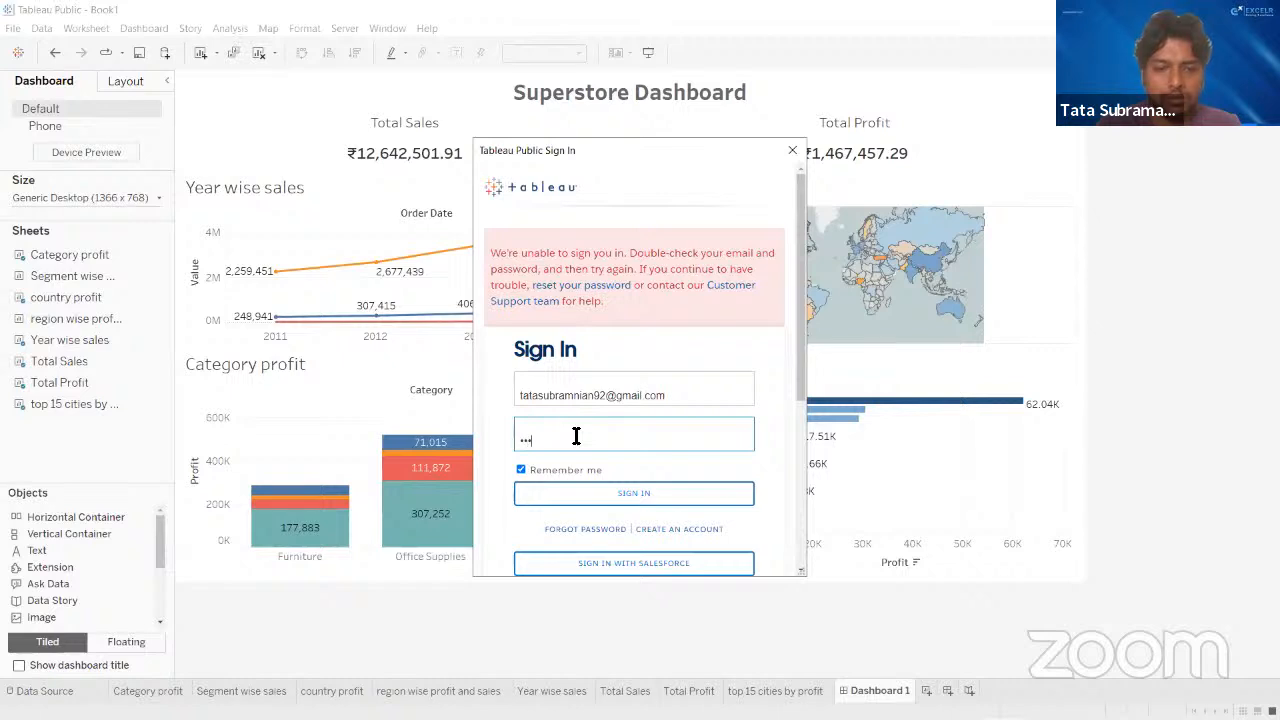
text(•••••)
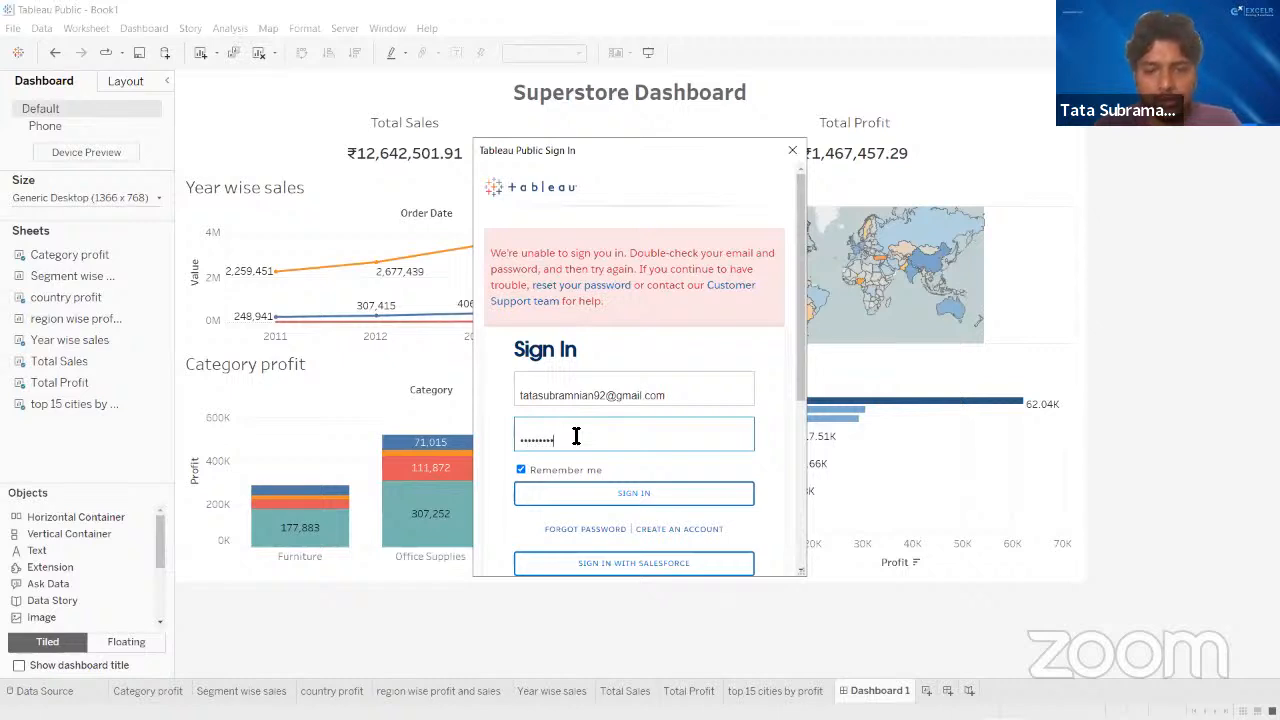
key(Return)
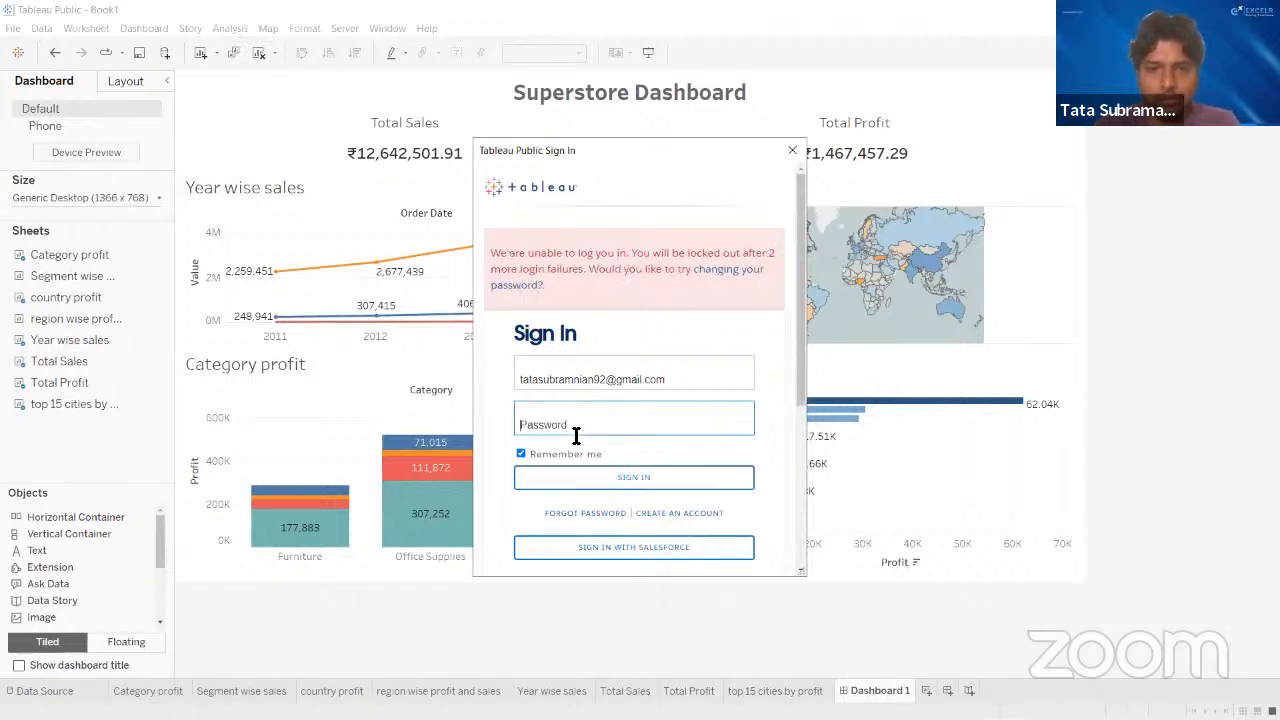
text(•)
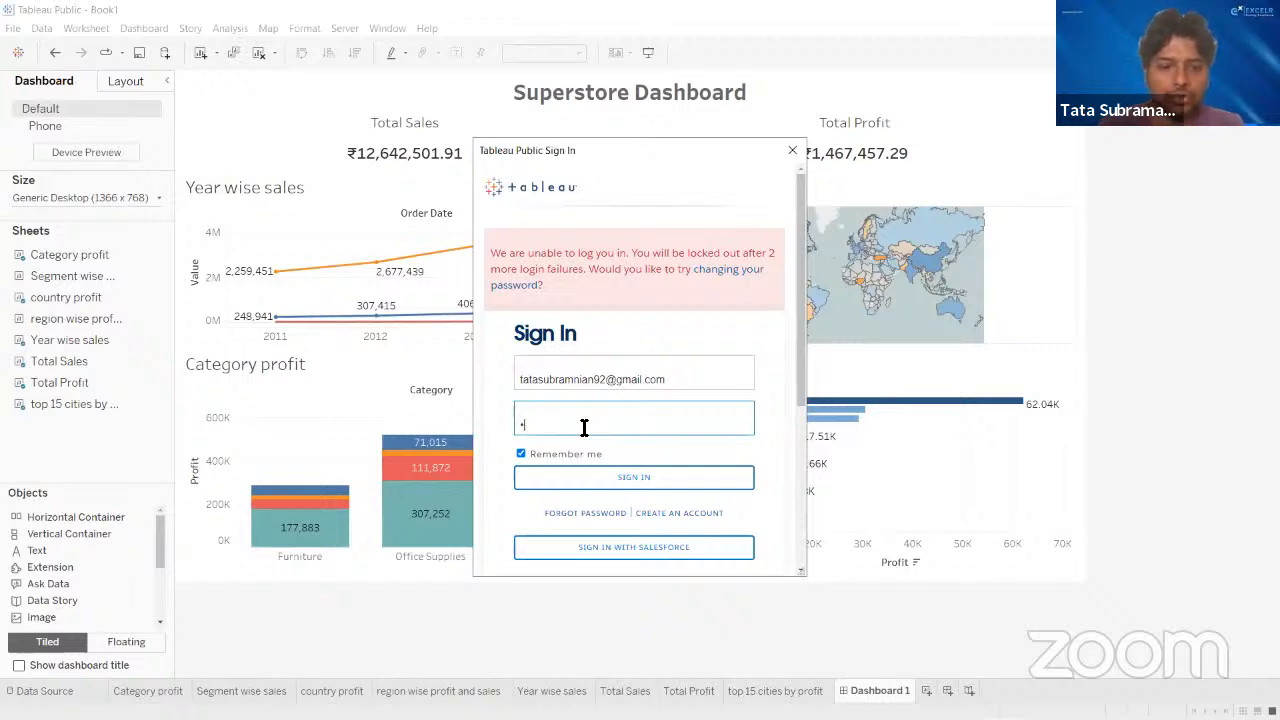
key(BackSpace)
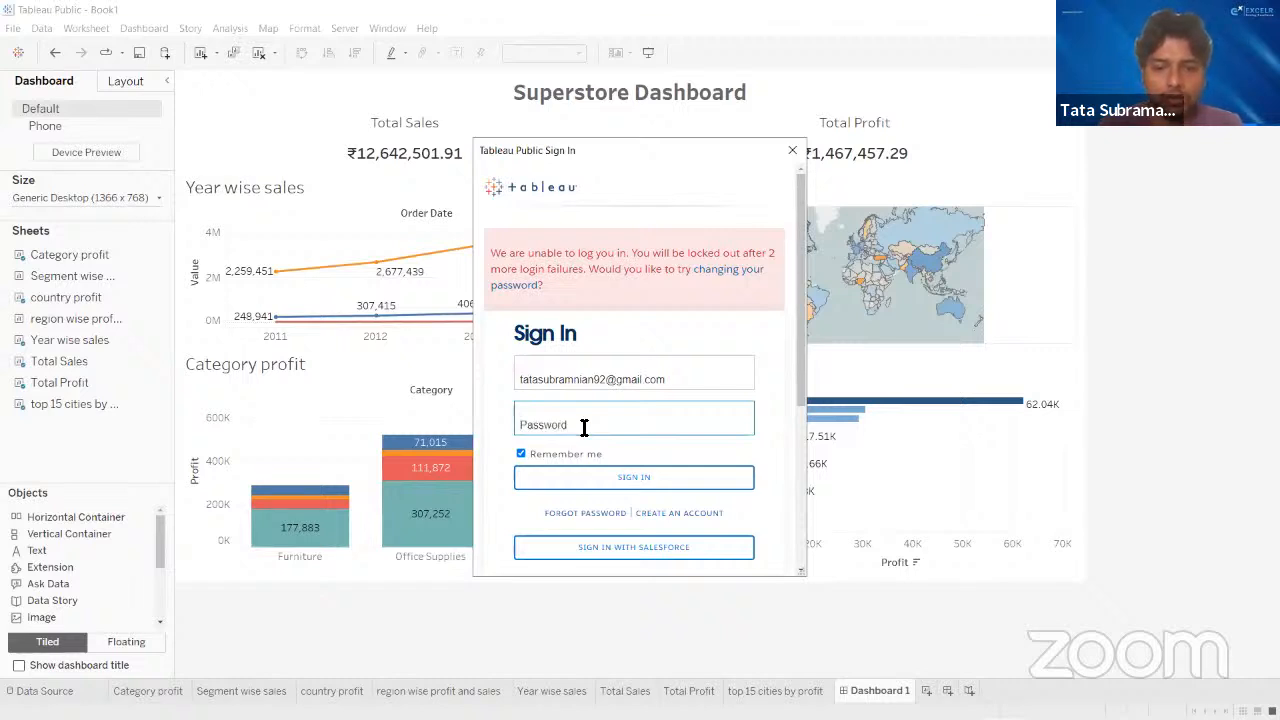
text(•••••••••)
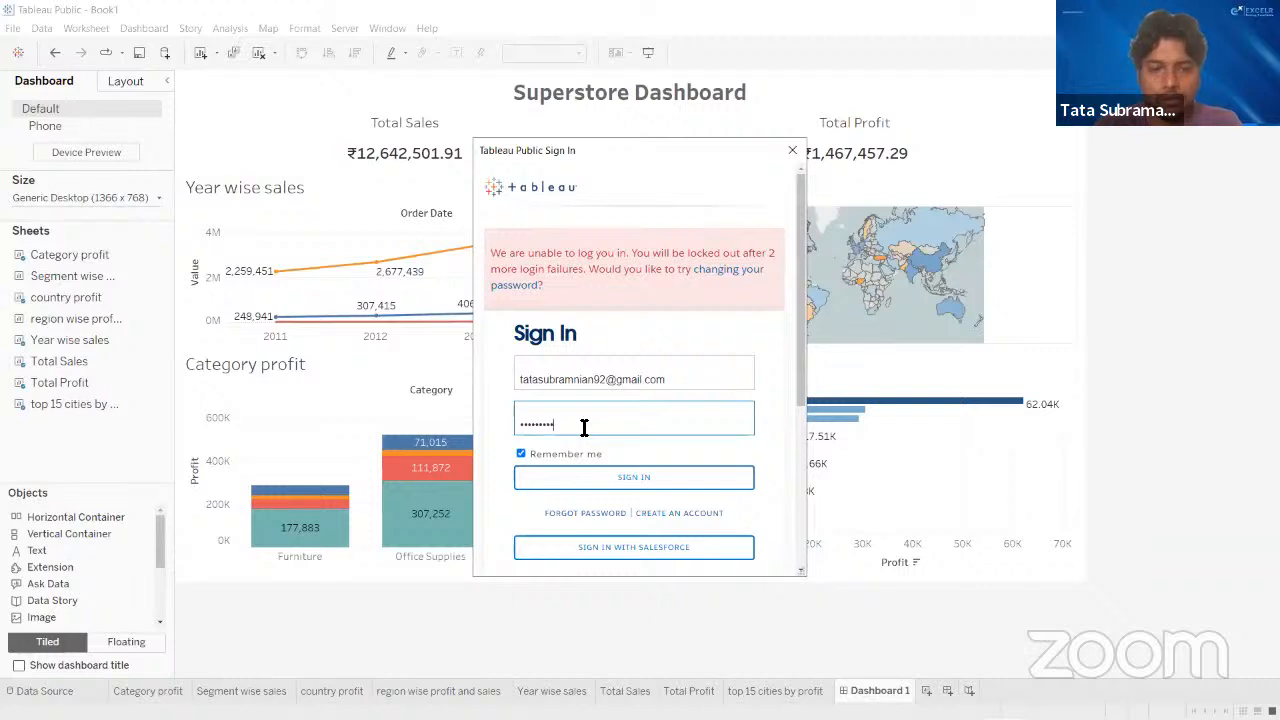
key(Return)
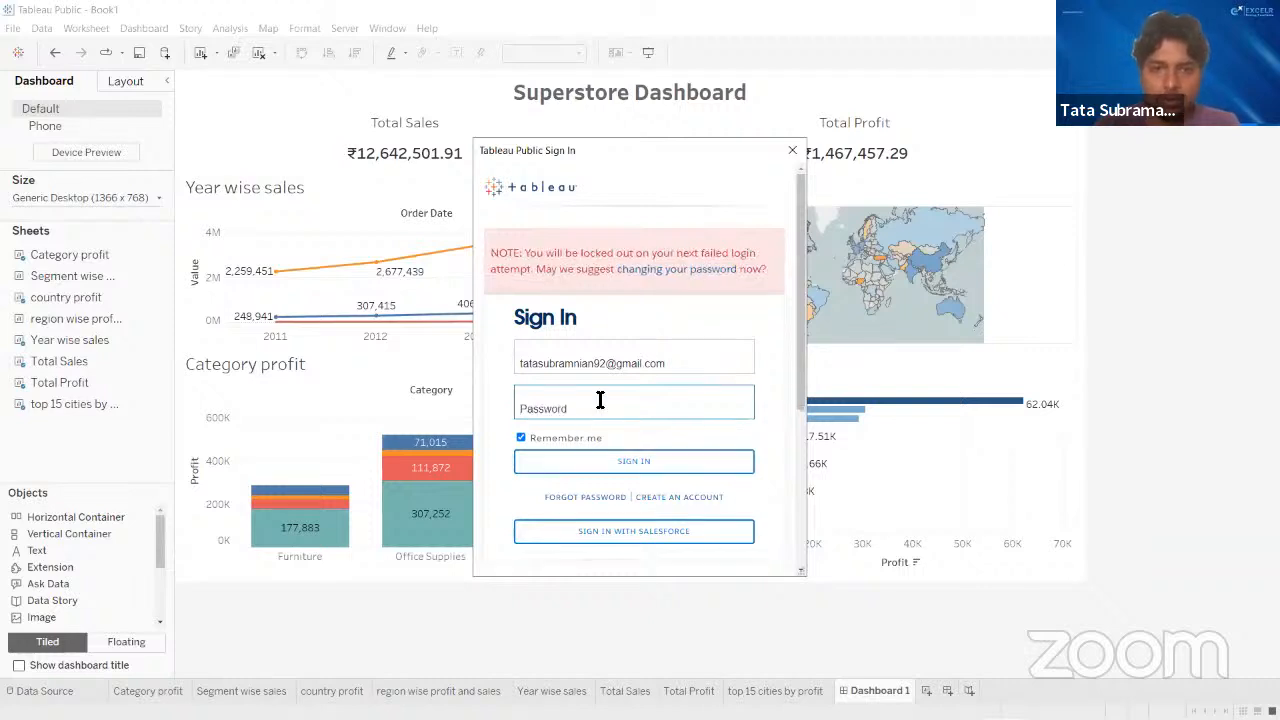
- Correct the misspelled email address in the sign-in form, enter the account password and sign in
click(580, 366)
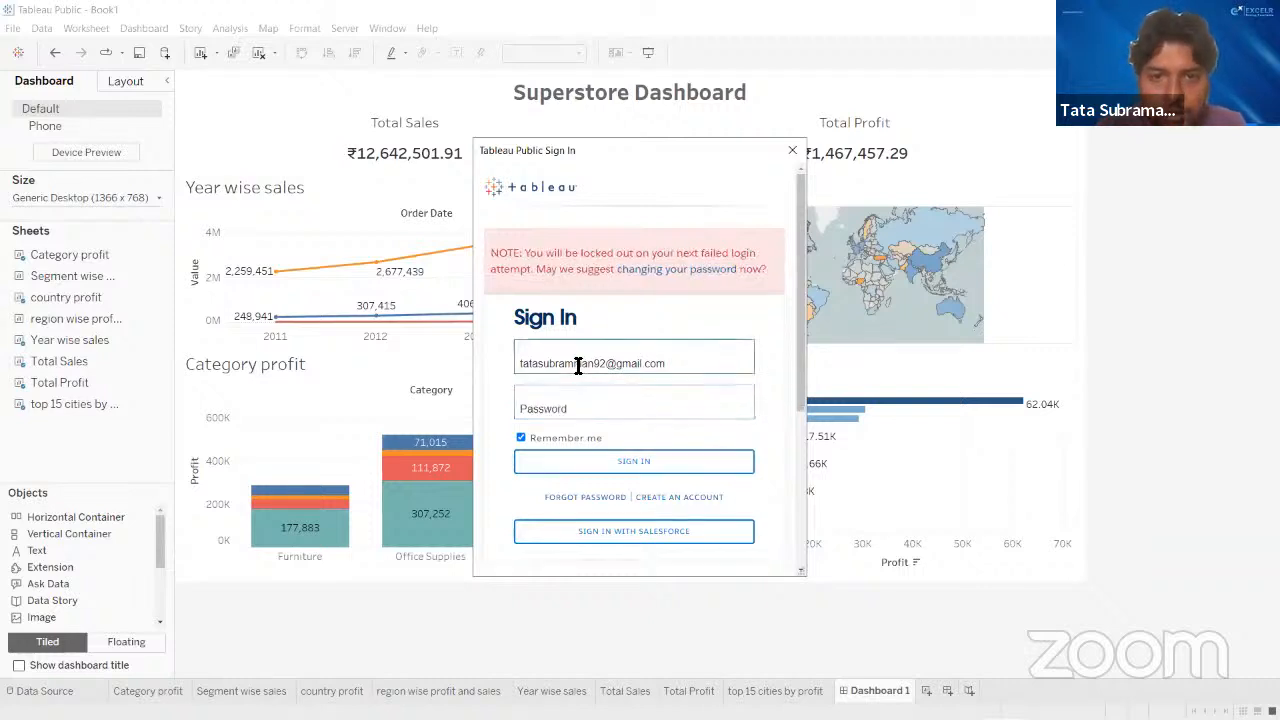
double_click(580, 366)
click(577, 366)
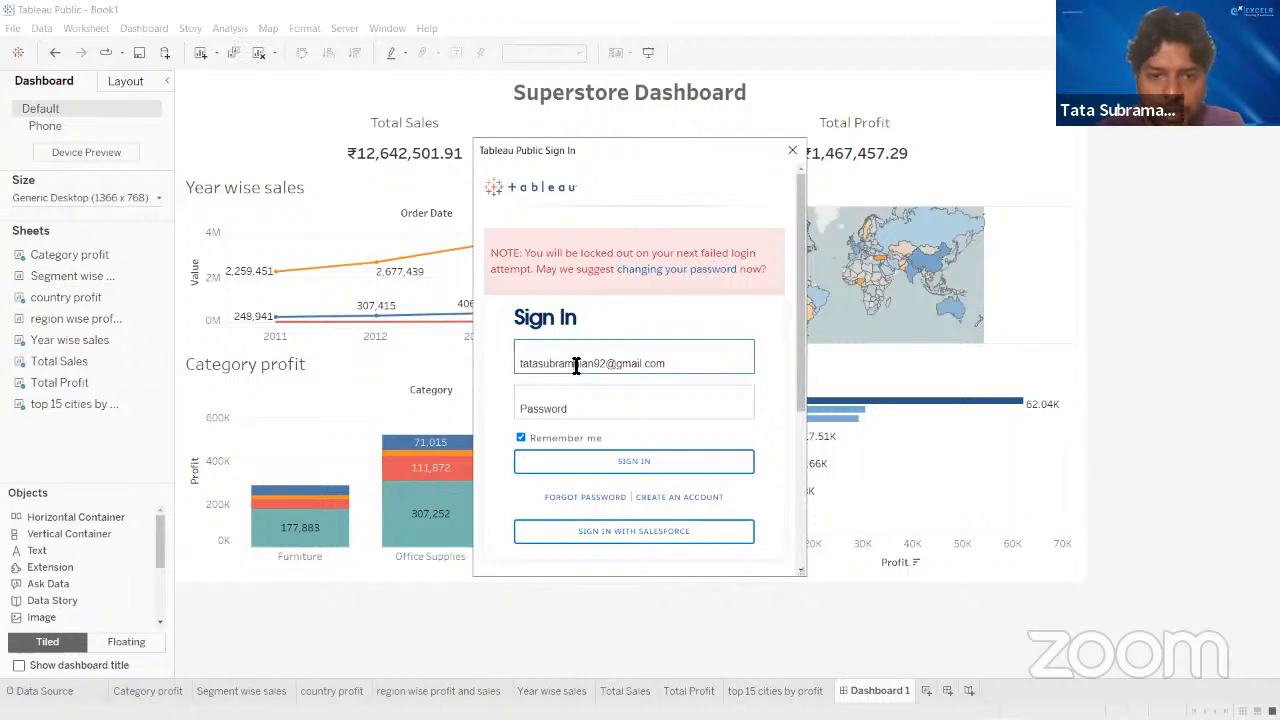
click(566, 405)
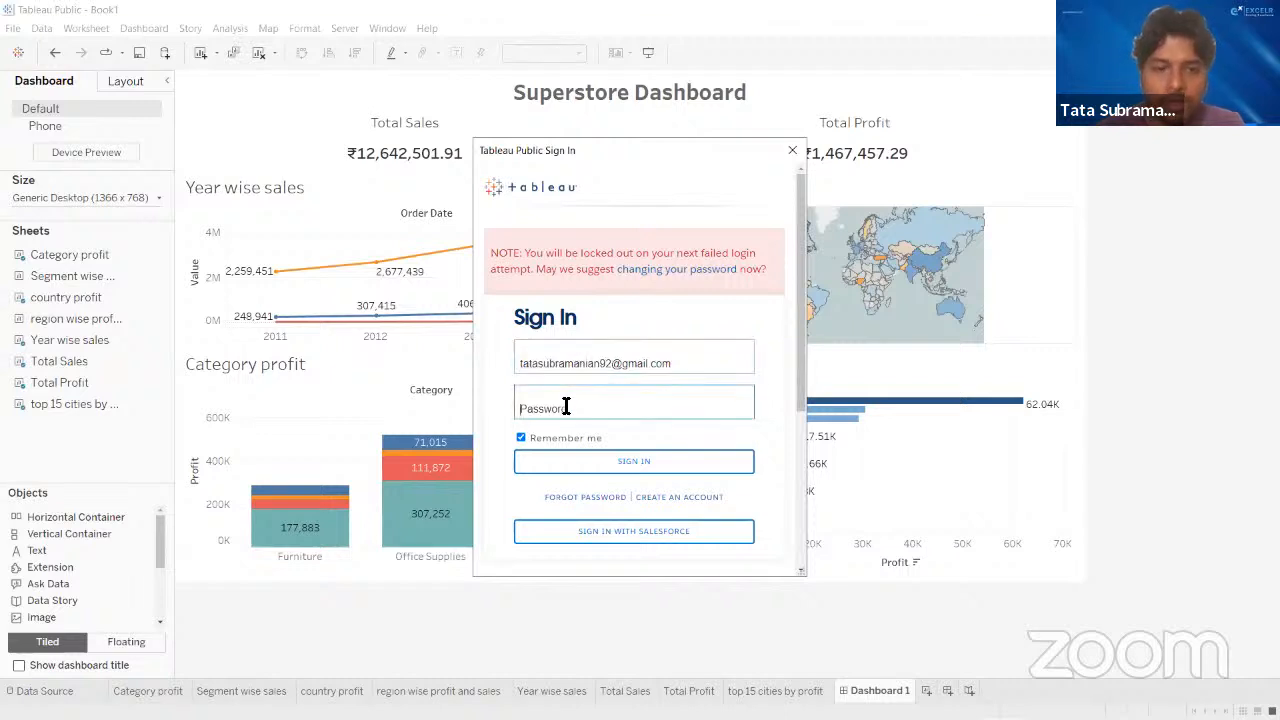
text(****)
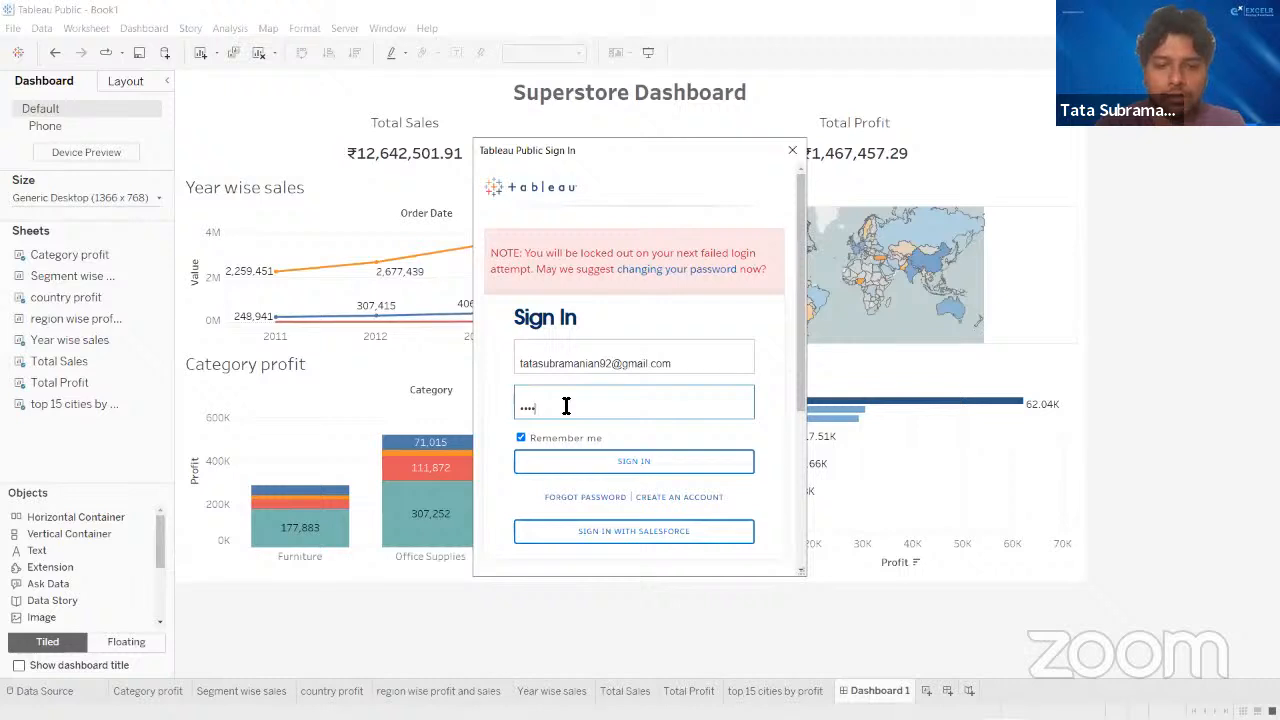
text(****)
key(Return)
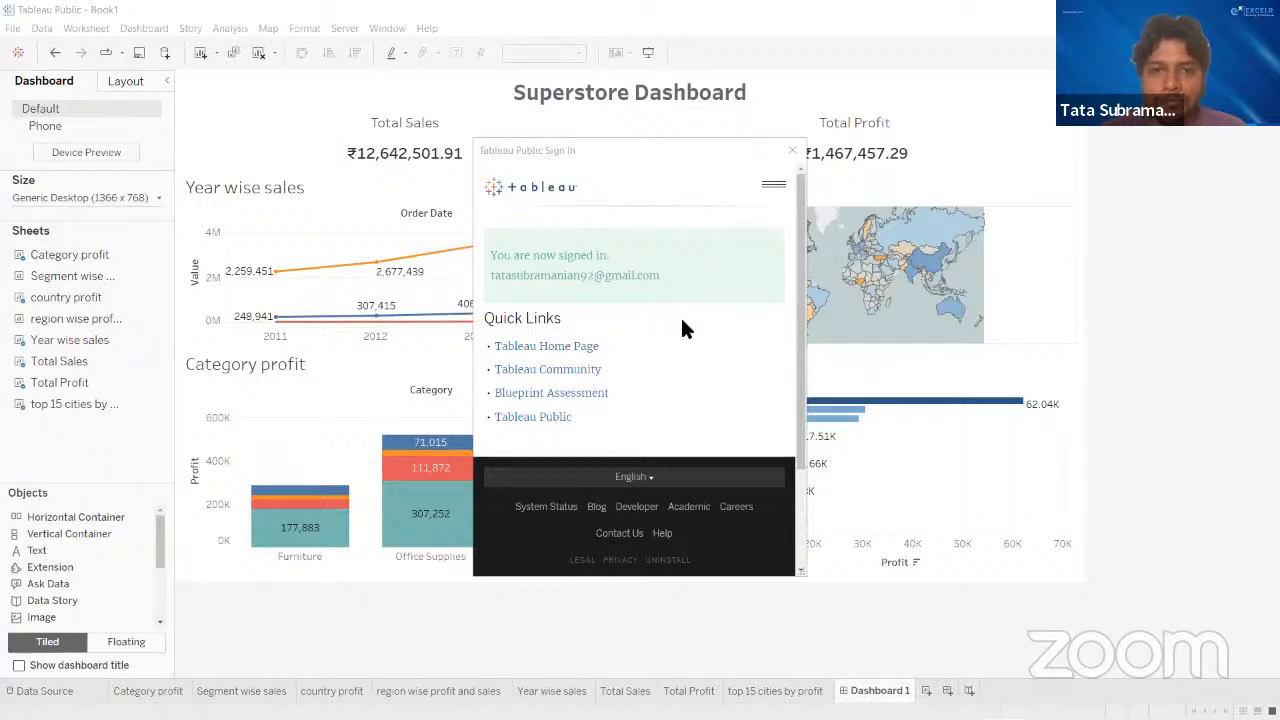
mouse_move(760, 718)
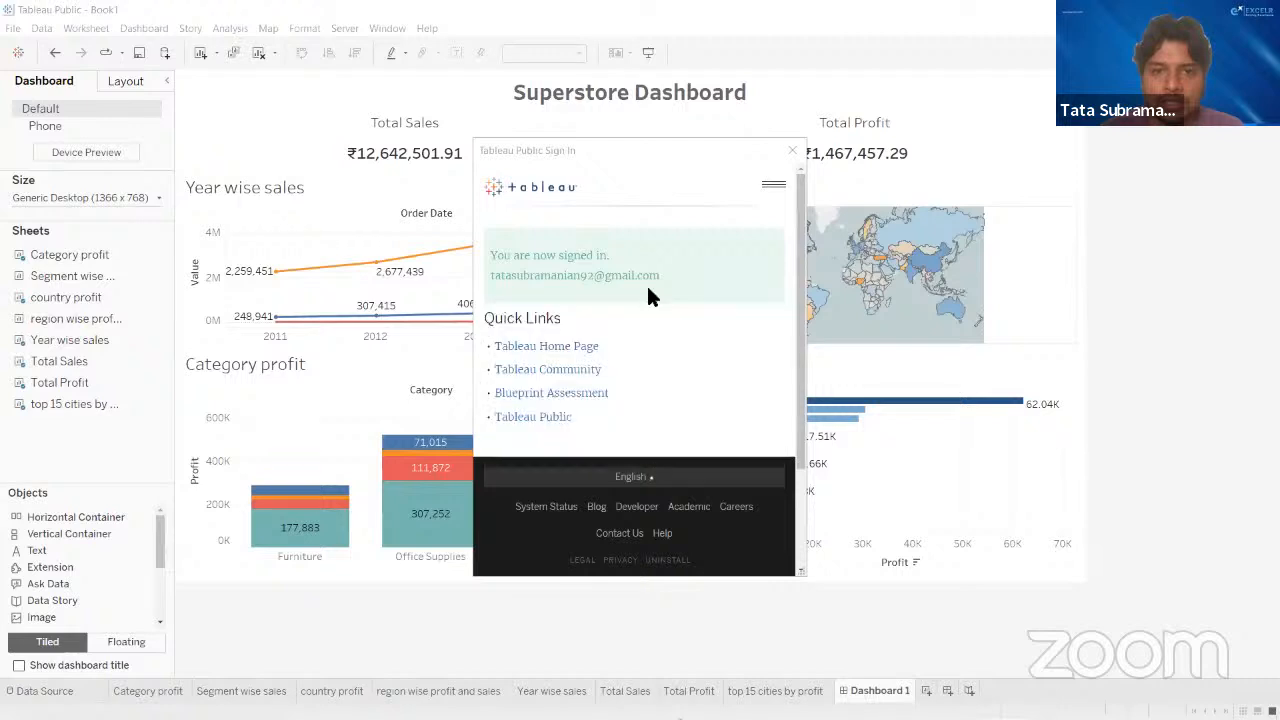
scroll(646, 290, down, 2)
scroll(646, 290, up, 2)
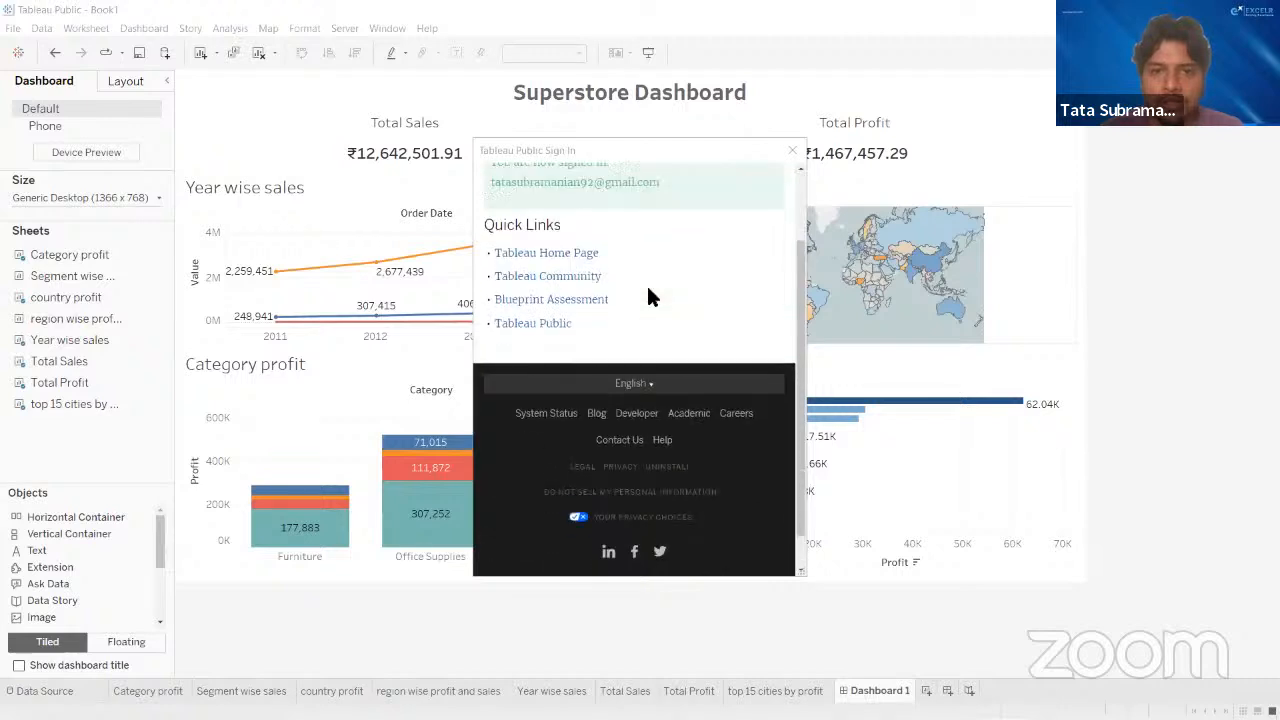
- Close the finished sign-in window, start saving the workbook again and enter the account's email address in the sign-in form
click(789, 155)
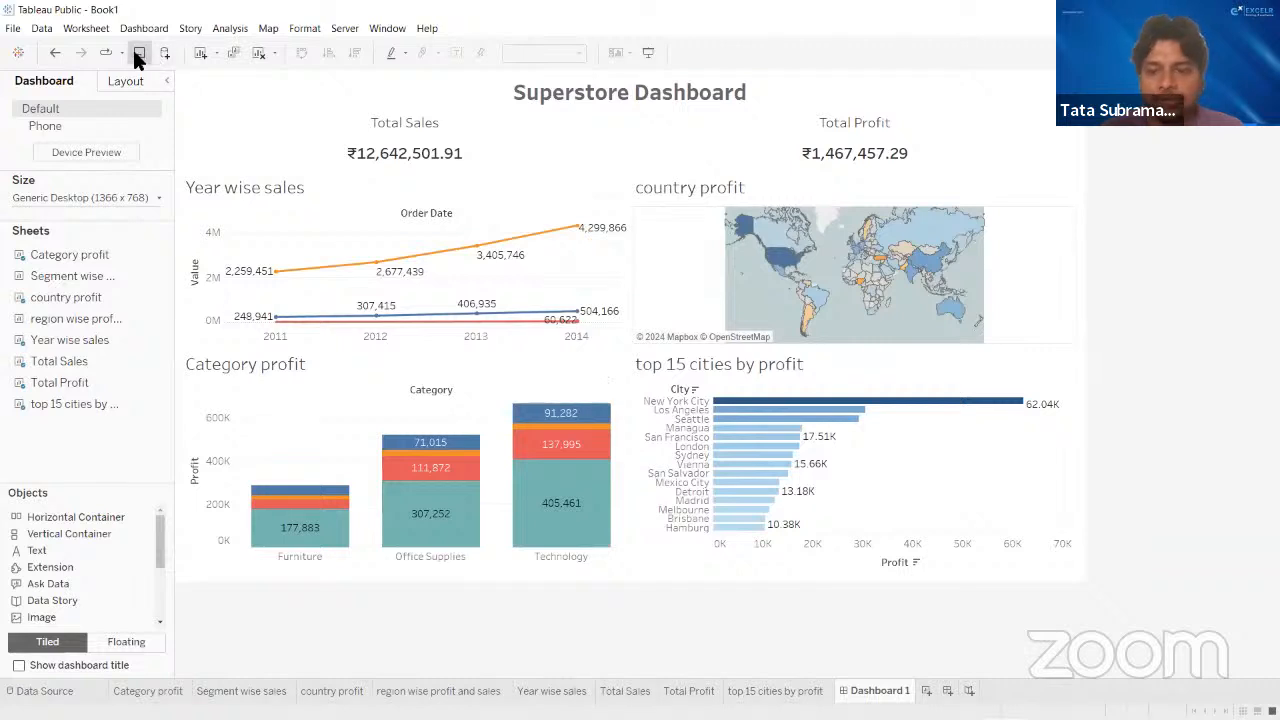
click(134, 55)
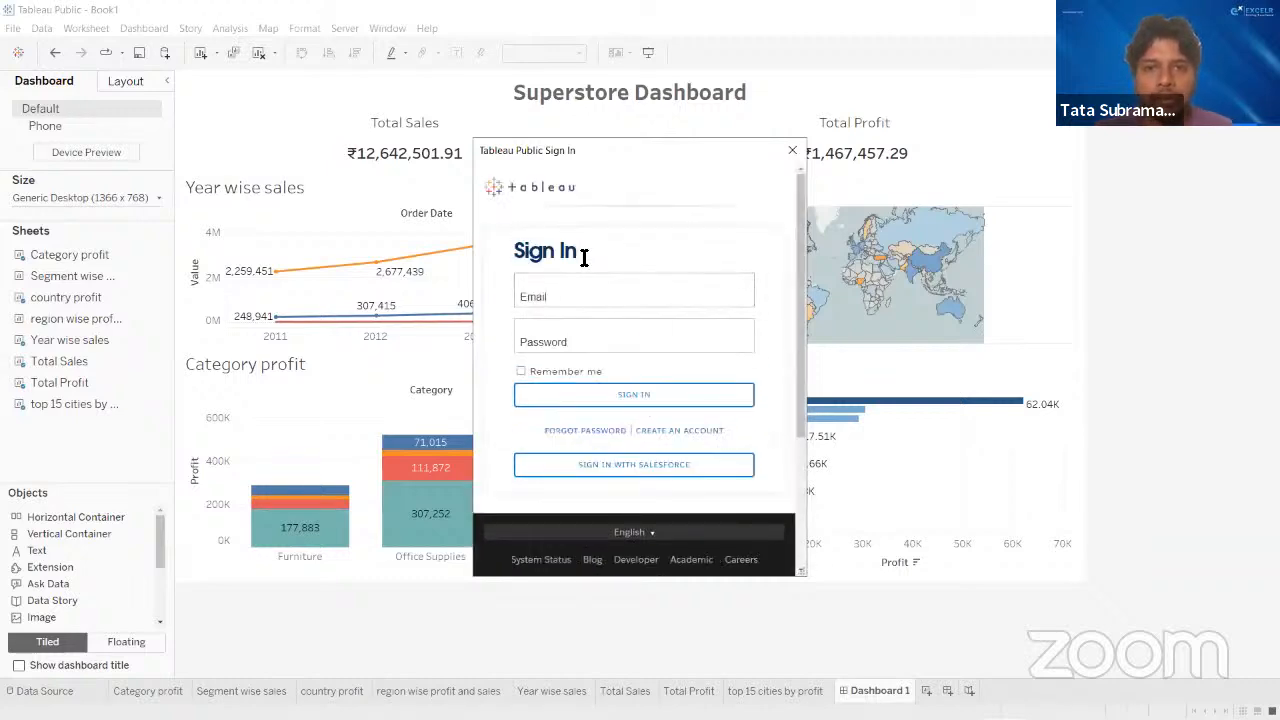
click(570, 298)
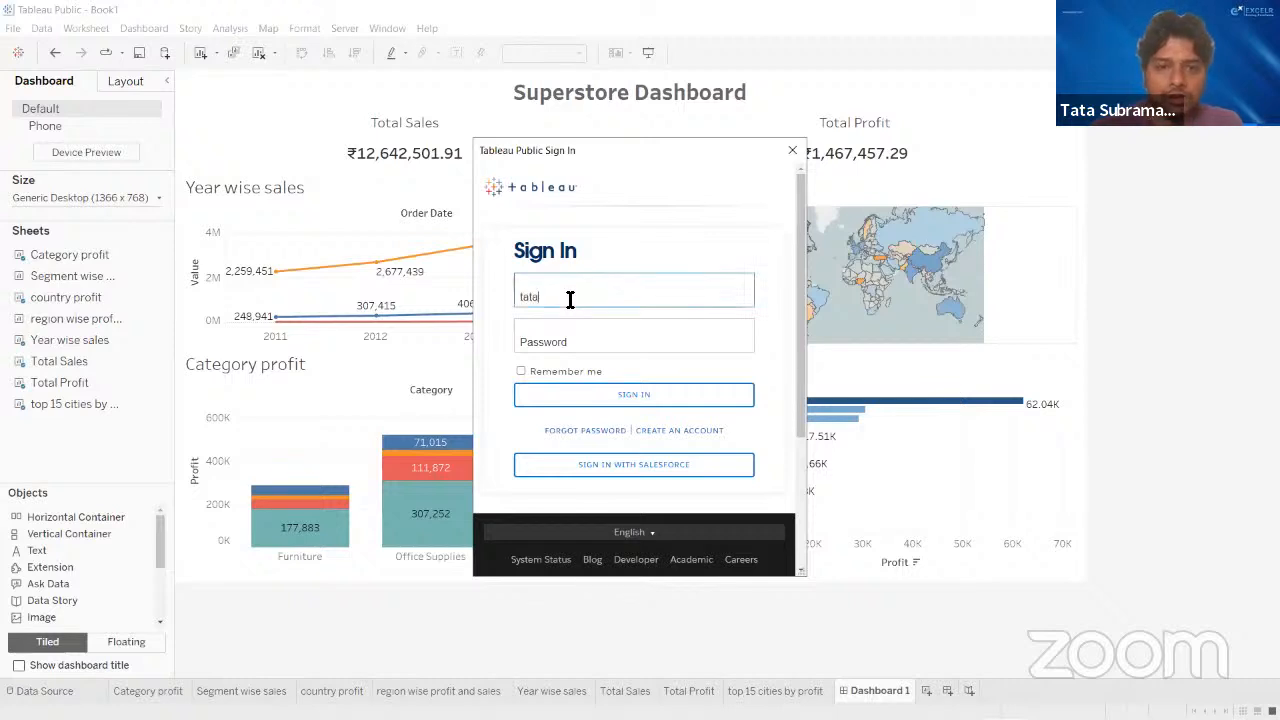
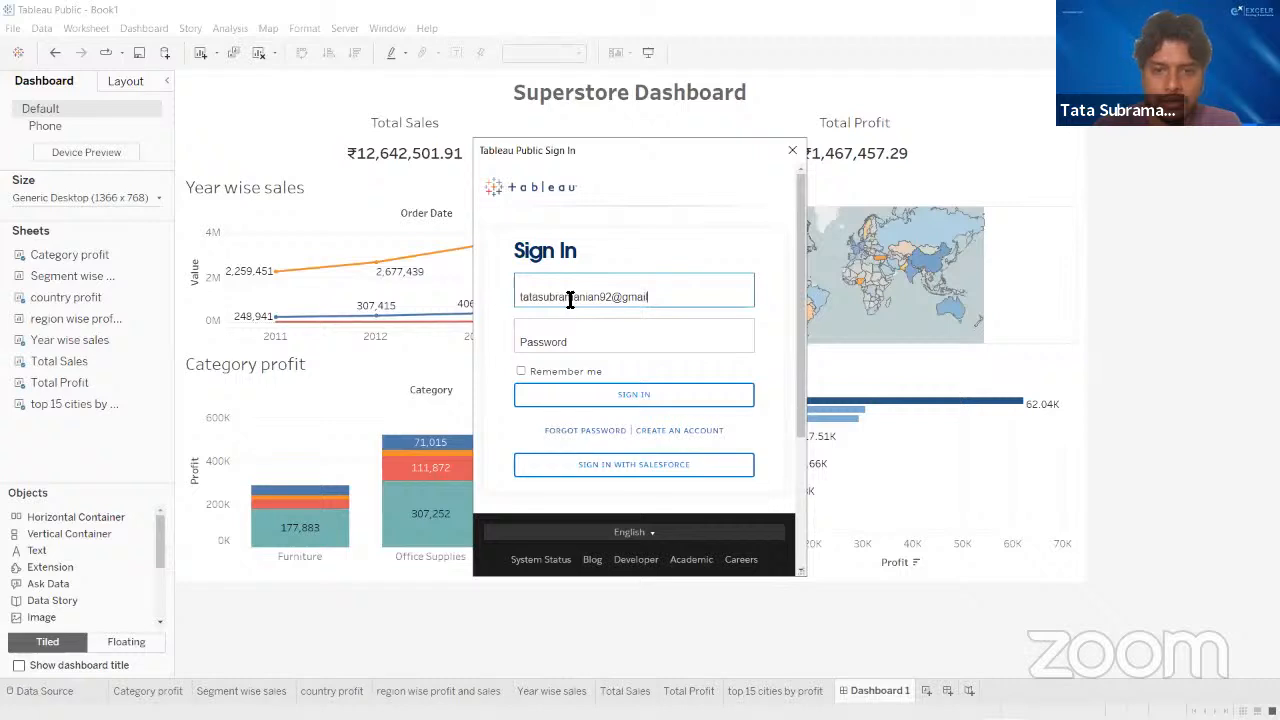
- Enter the account password, enable Remember me and submit the sign-in
key(Tab)
text(••••••)
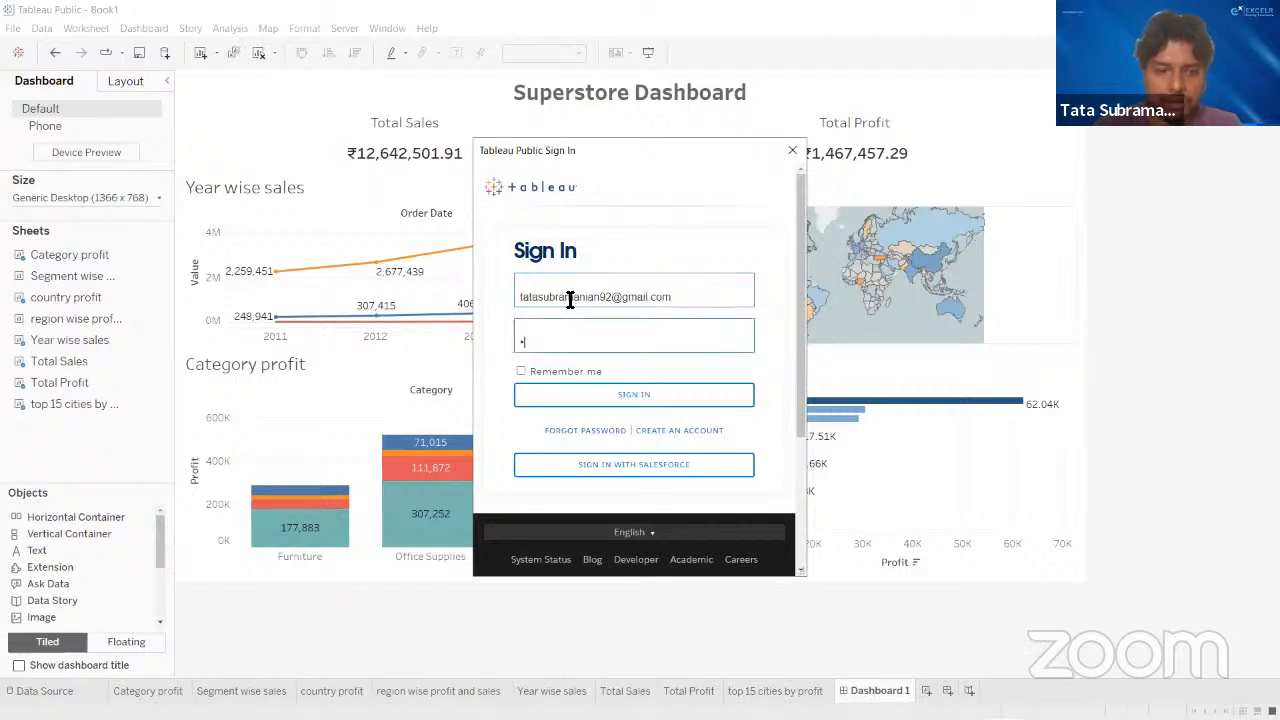
text(••)
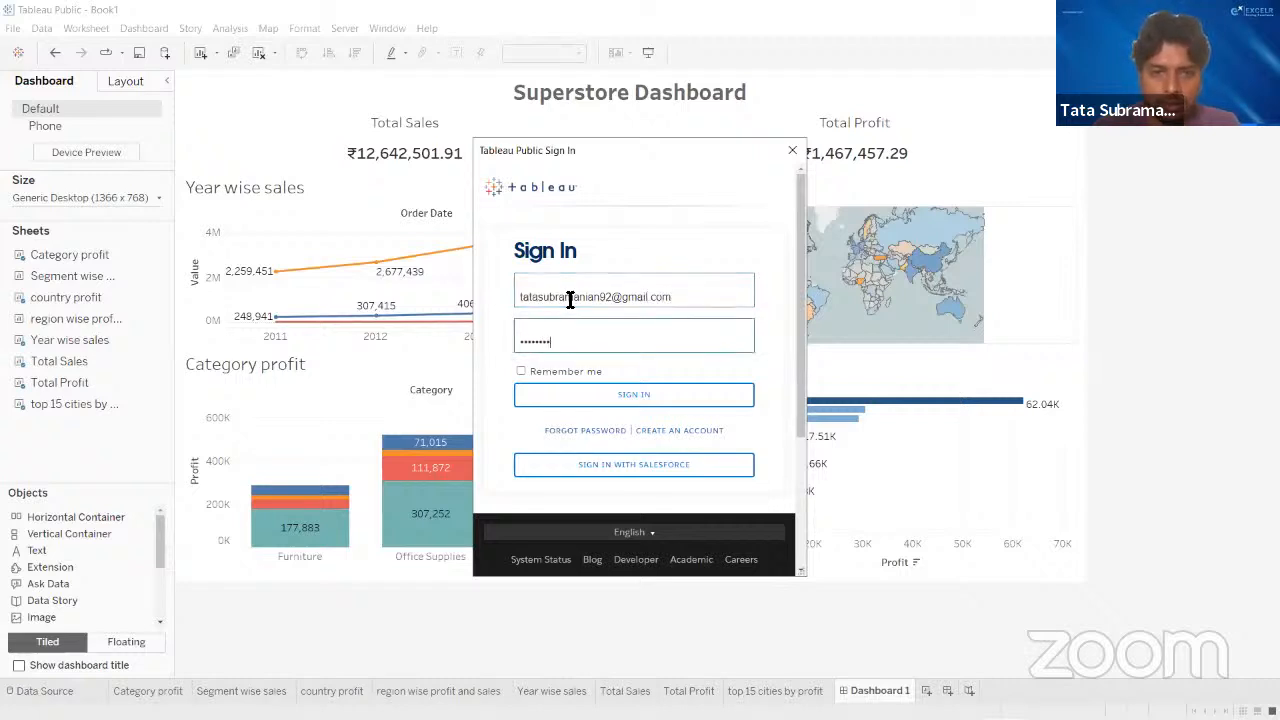
click(520, 371)
click(603, 399)
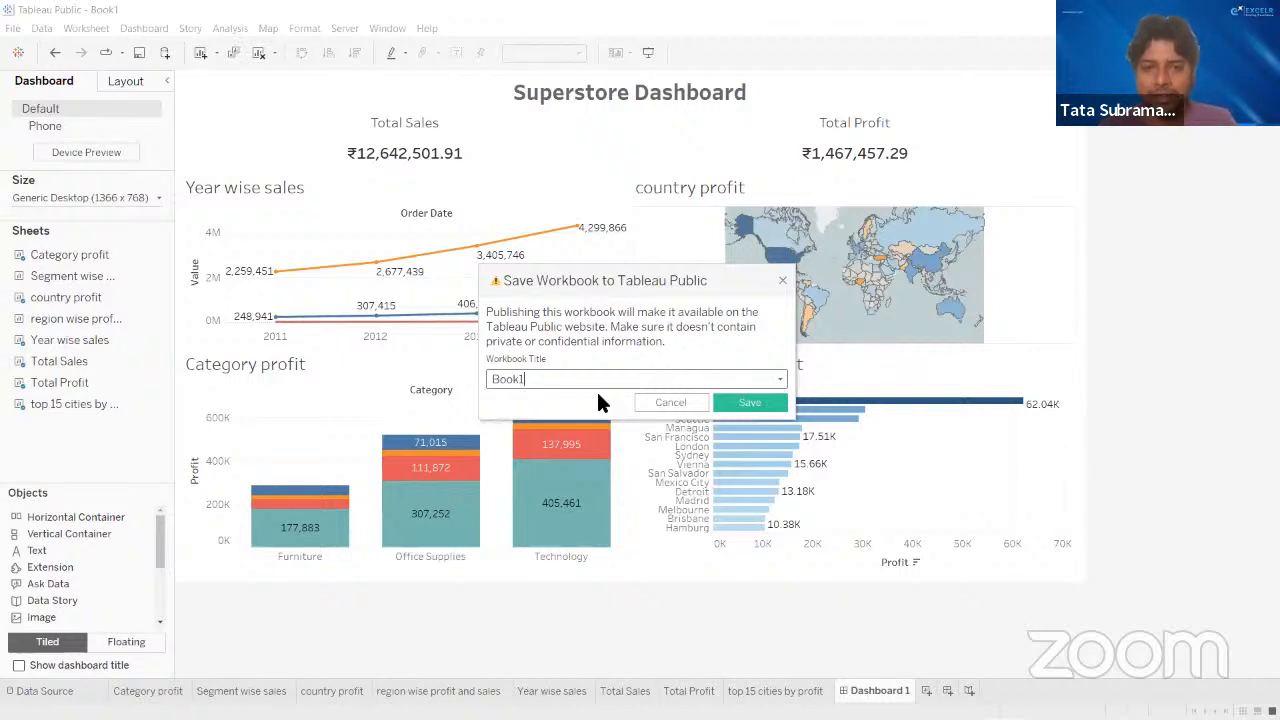
- Set the workbook title to Superstore_dashboard_FDIP and save it to Tableau Public
key(BackSpace)
key(BackSpace)
key(BackSpace)
key(BackSpace)
key(BackSpace)
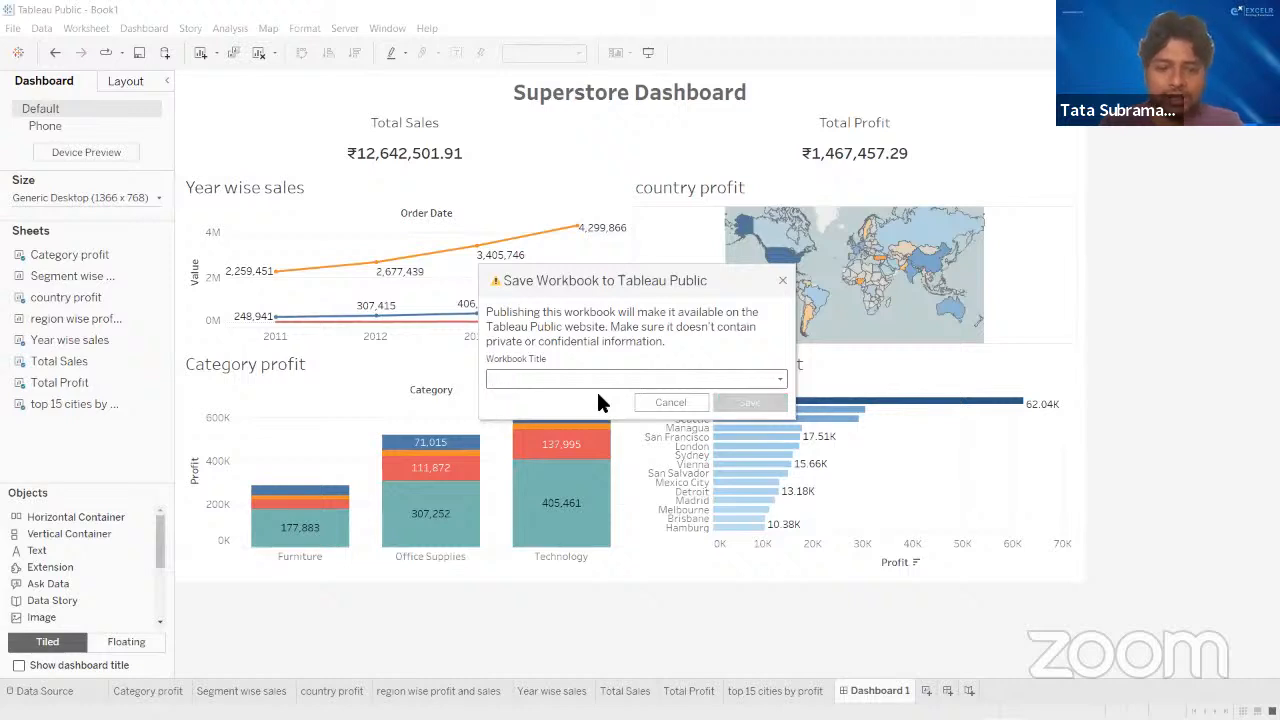
text(Su)
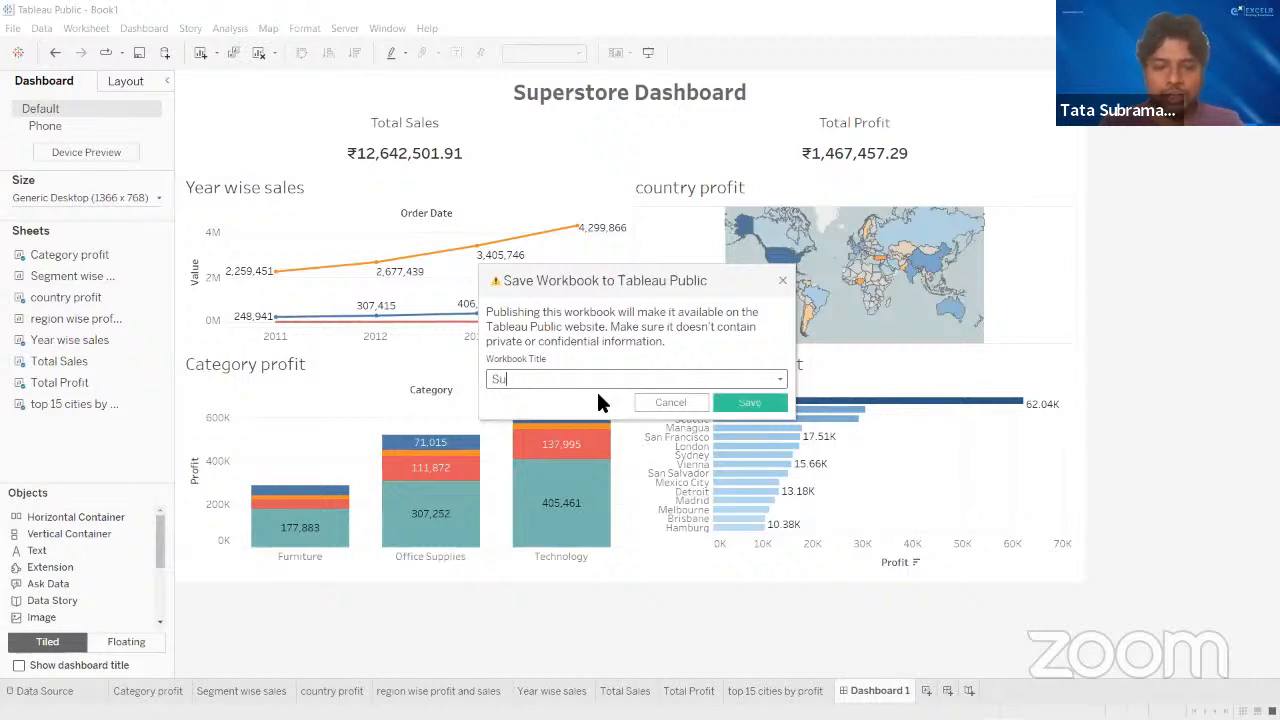
text(per)
key(BackSpace)
key(BackSpace)
key(BackSpace)
text(pe)
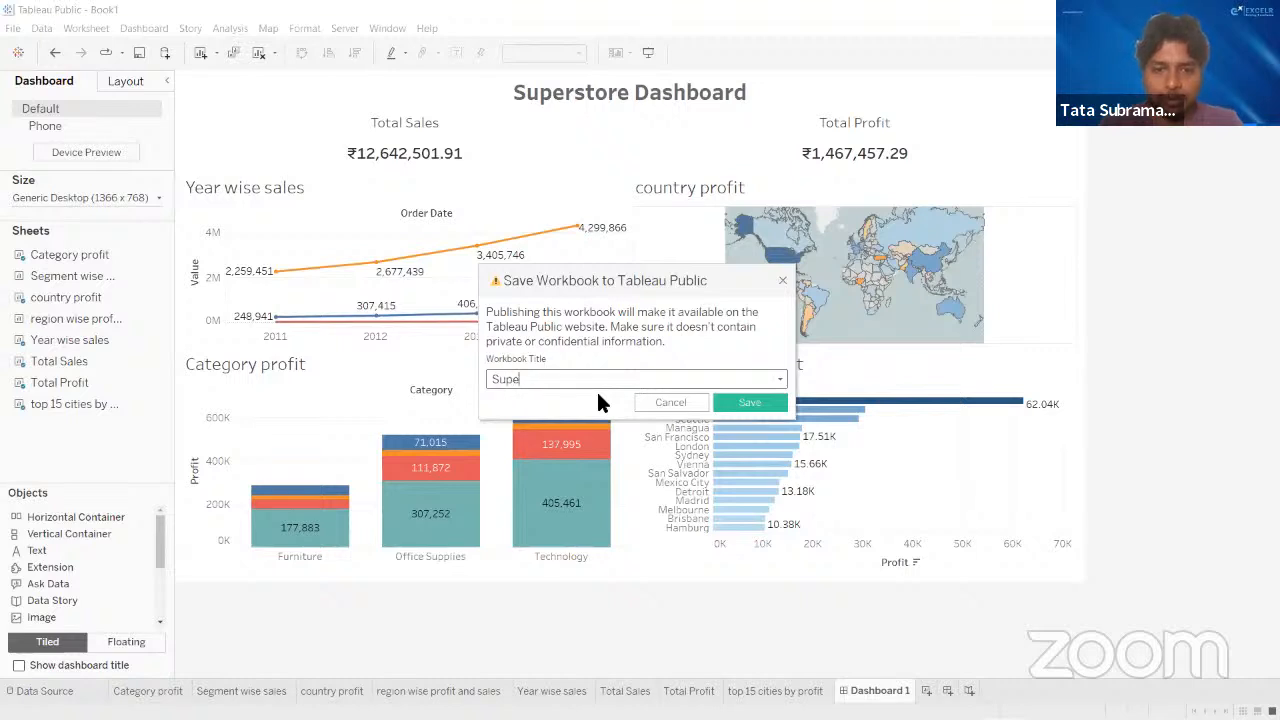
text(rstore_dashboard_)
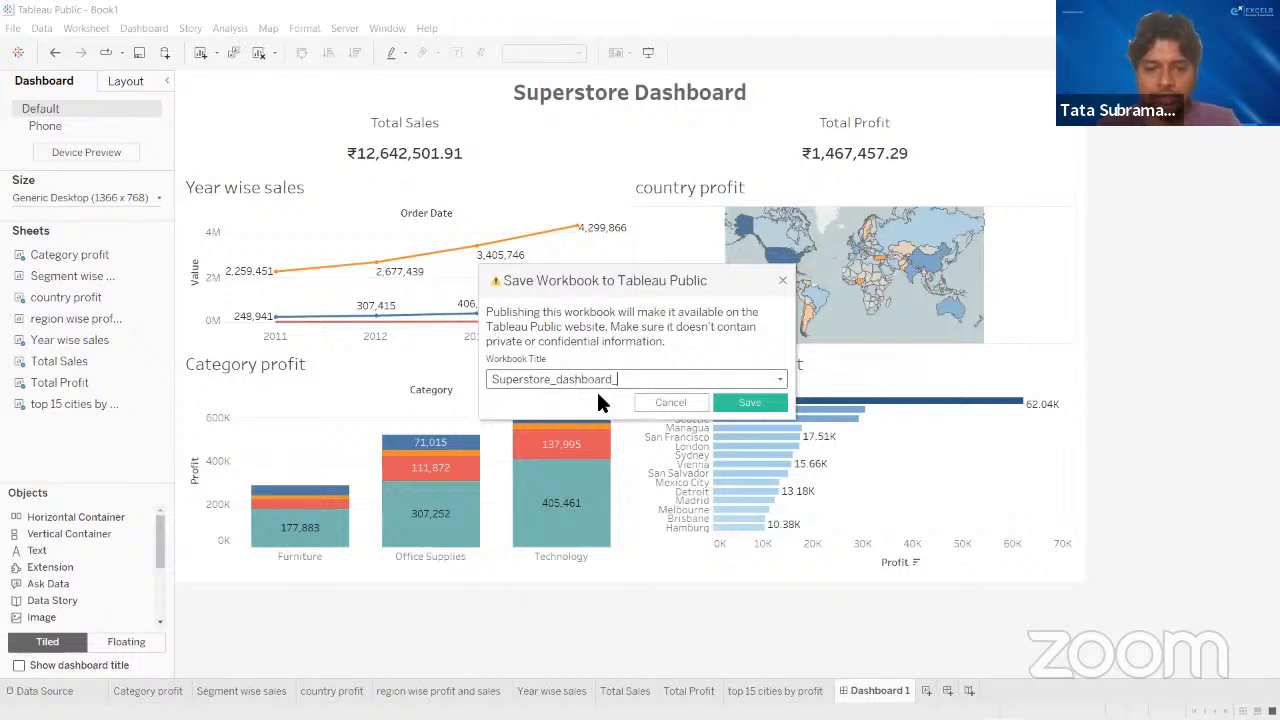
text(IP)
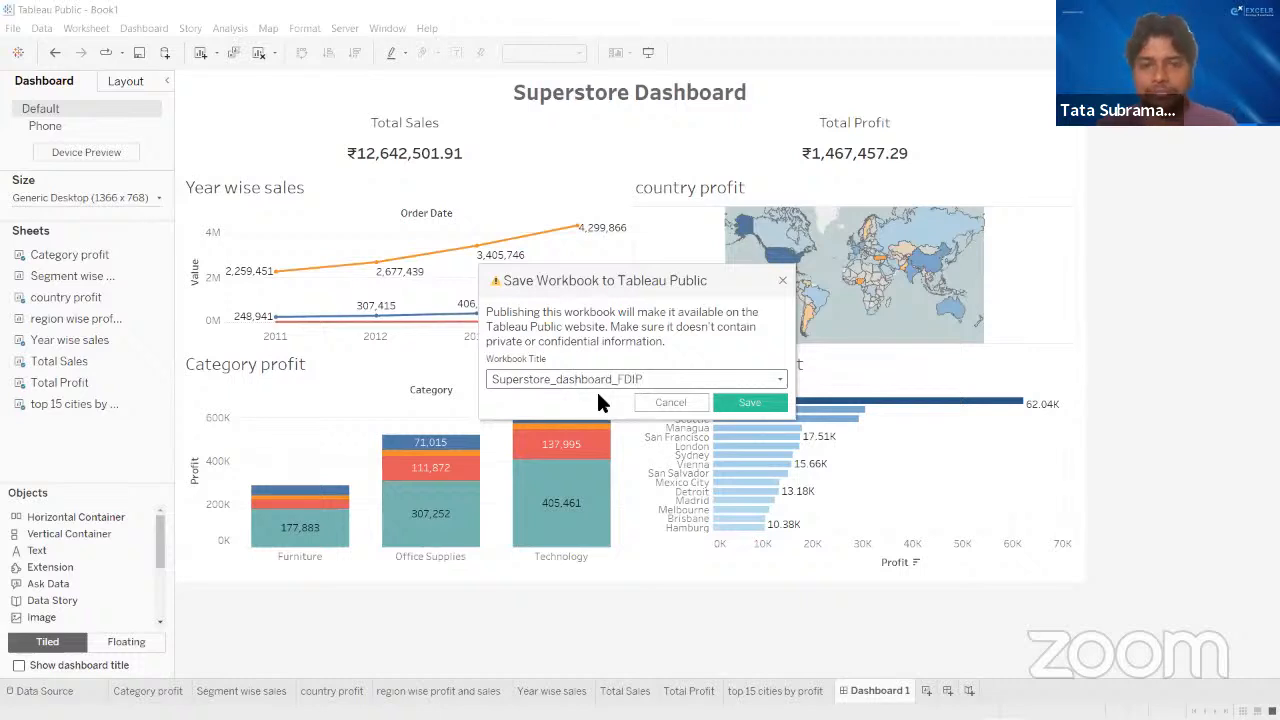
click(729, 403)
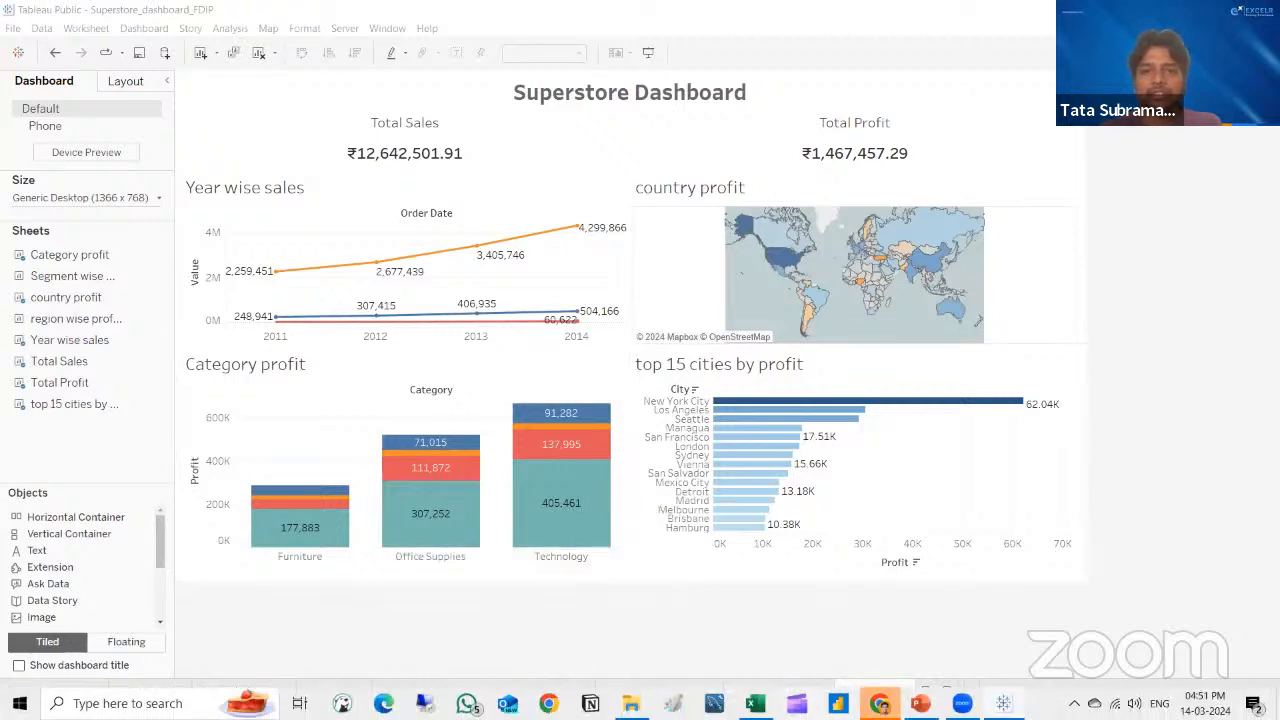
- Switch to the published Superstore_dashboard_FDIP page in Chrome and review the whole dashboard
mouse_move(879, 703)
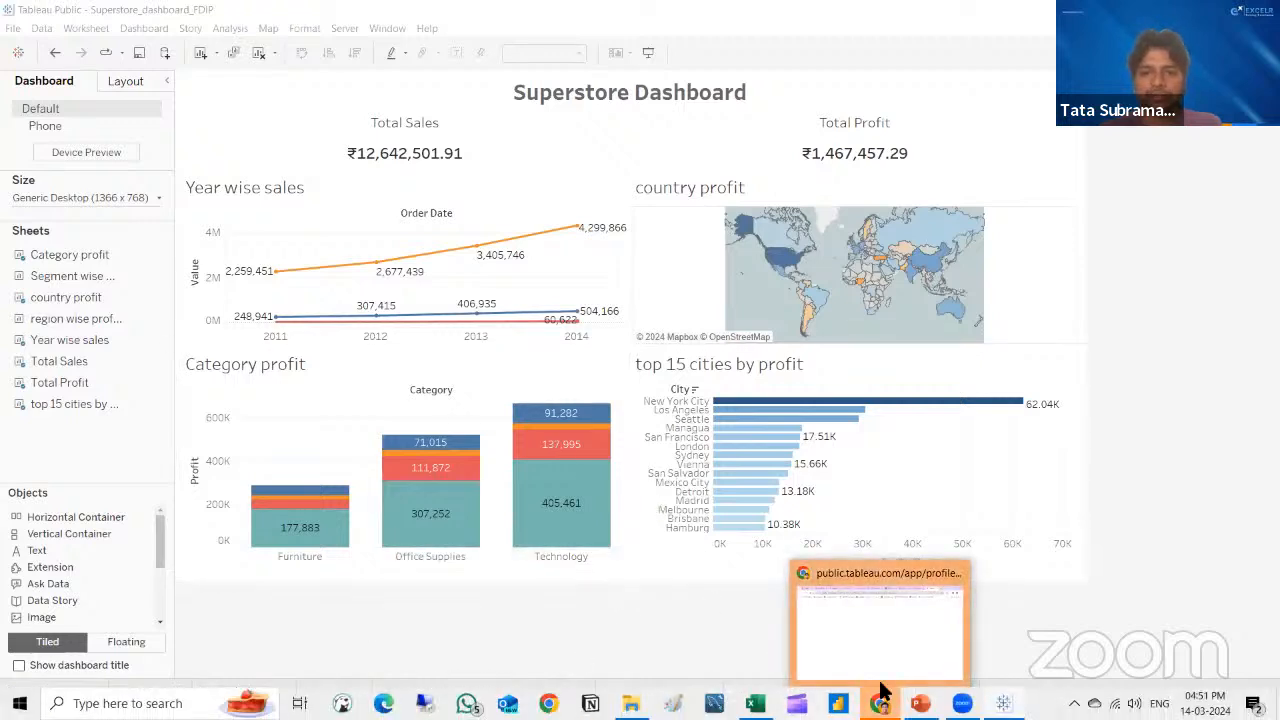
click(883, 662)
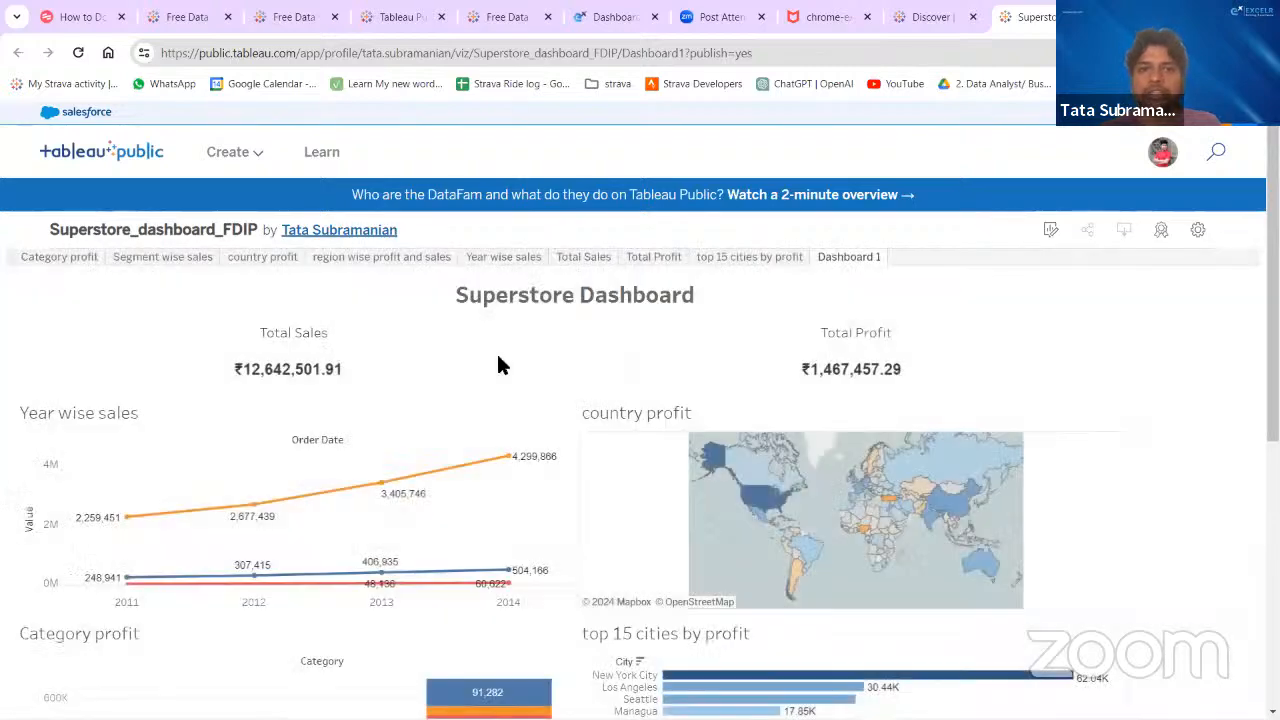
scroll(558, 396, down, 5)
scroll(558, 396, up, 4)
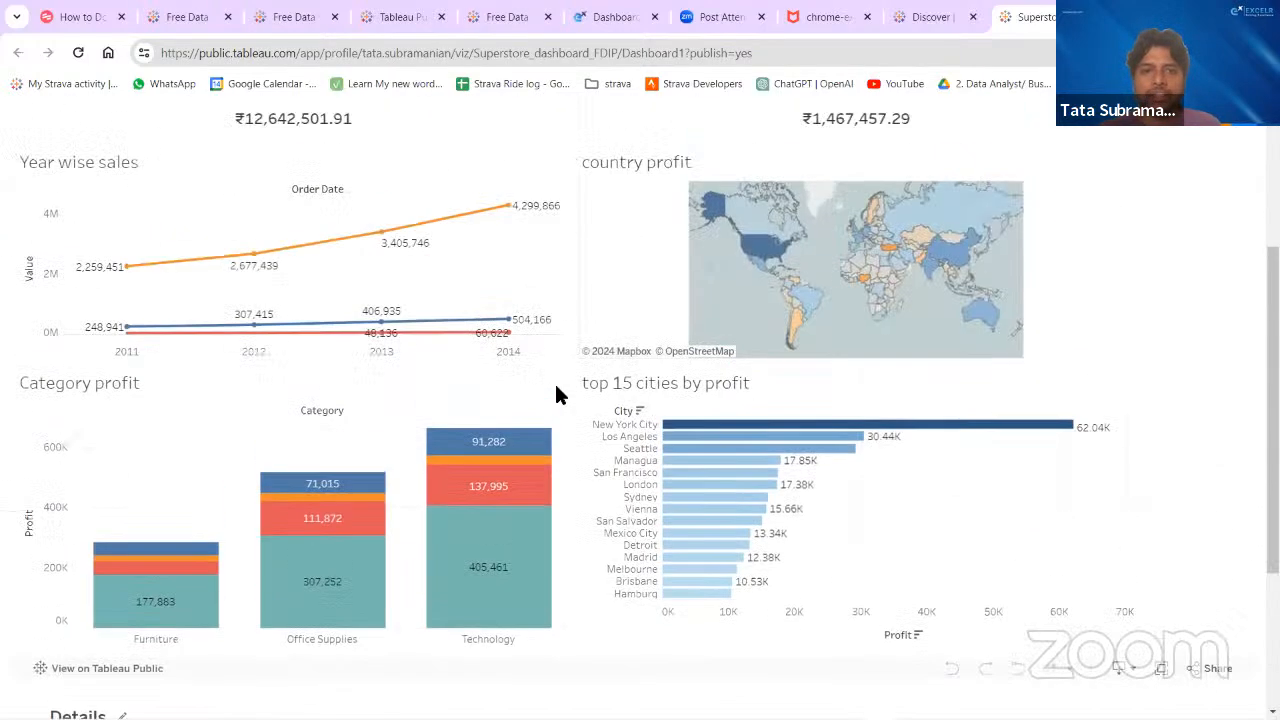
scroll(558, 396, up, 1)
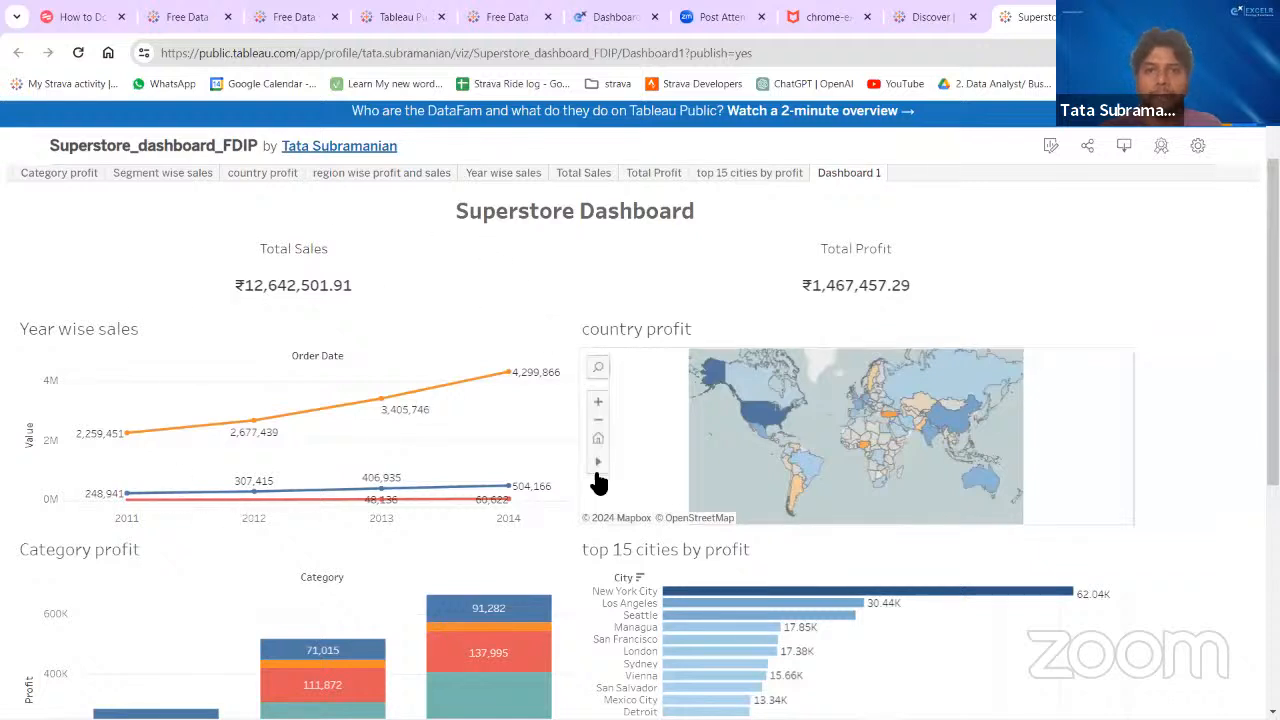
scroll(1146, 348, down, 1)
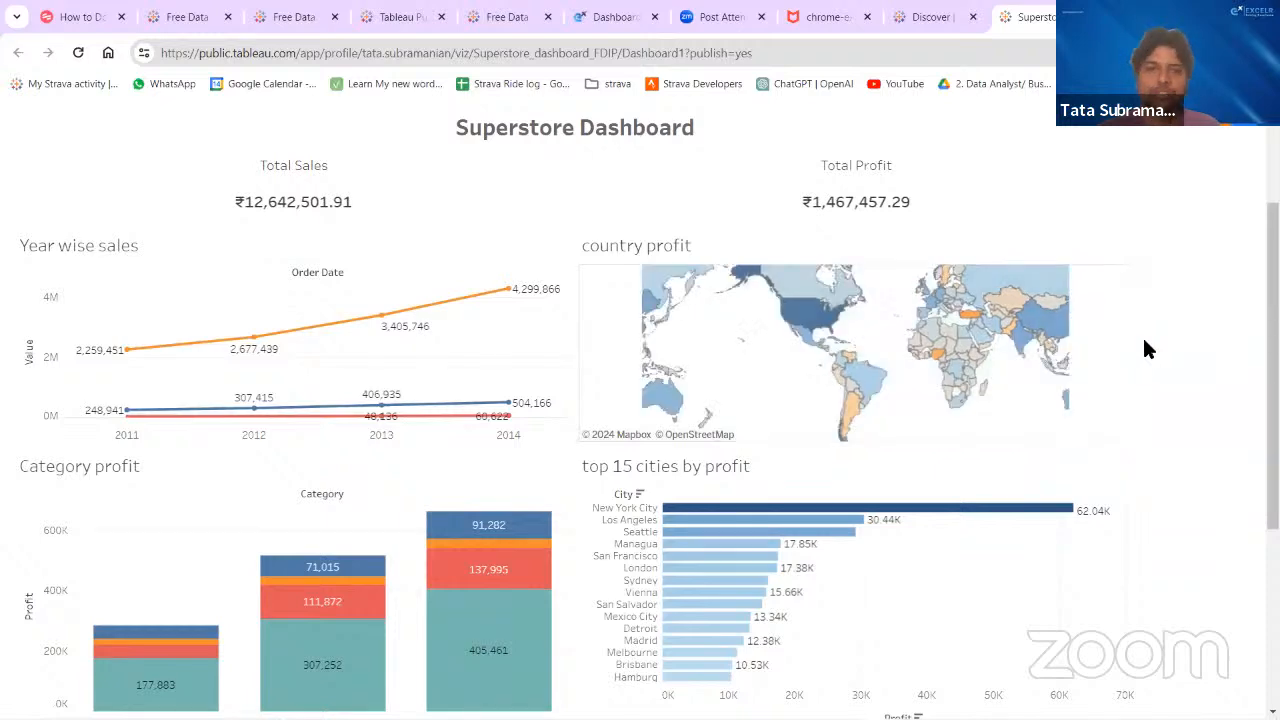
scroll(1146, 348, up, 2)
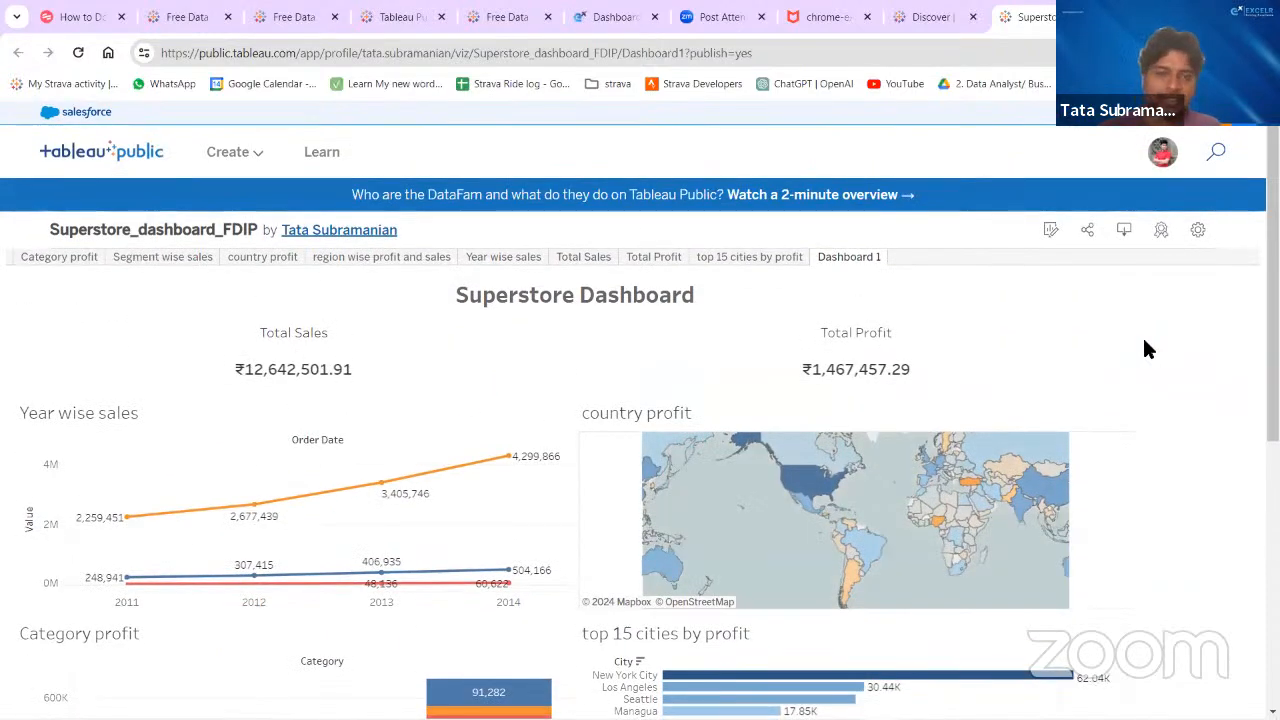
scroll(1120, 343, down, 1)
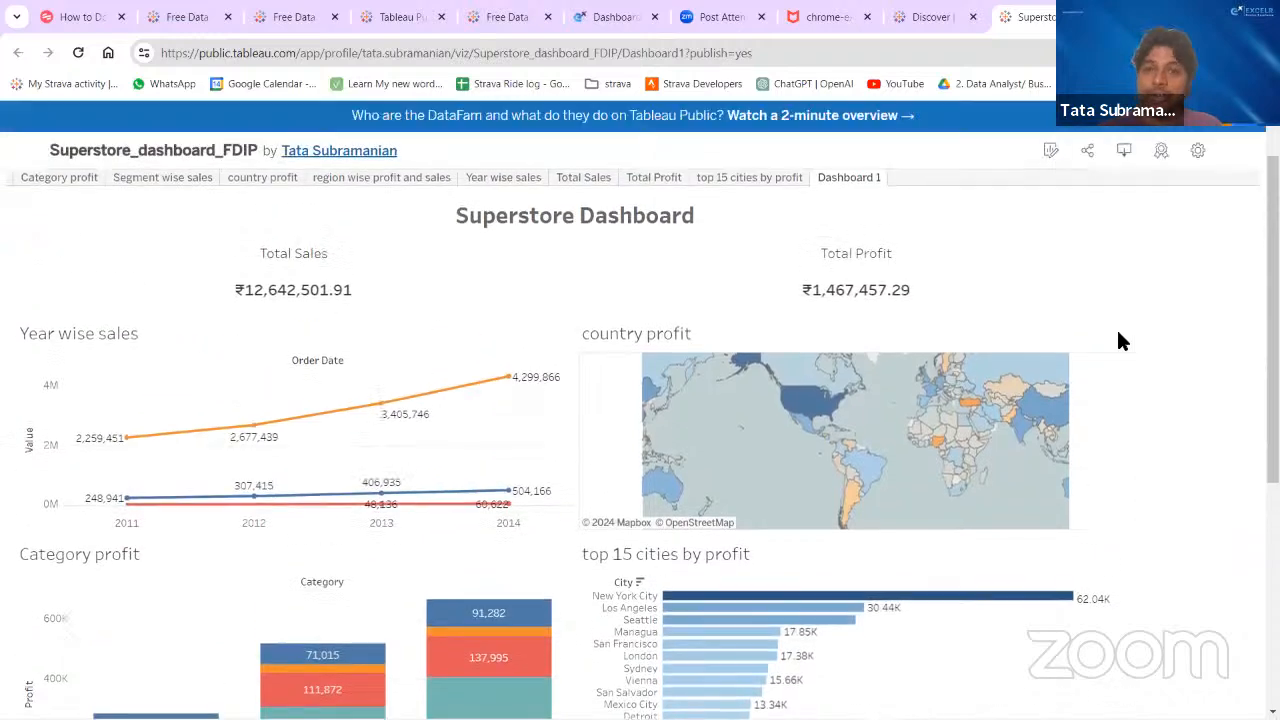
scroll(1120, 341, up, 1)
scroll(1120, 342, down, 5)
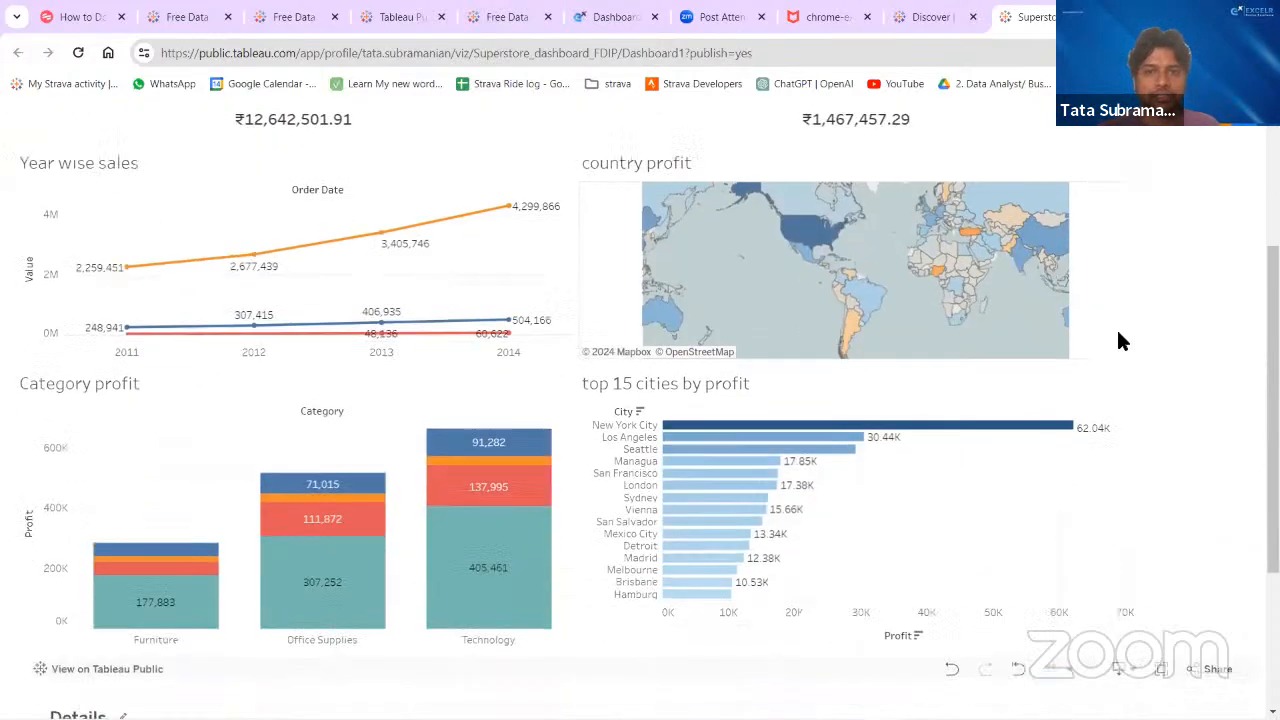
scroll(1120, 342, up, 3)
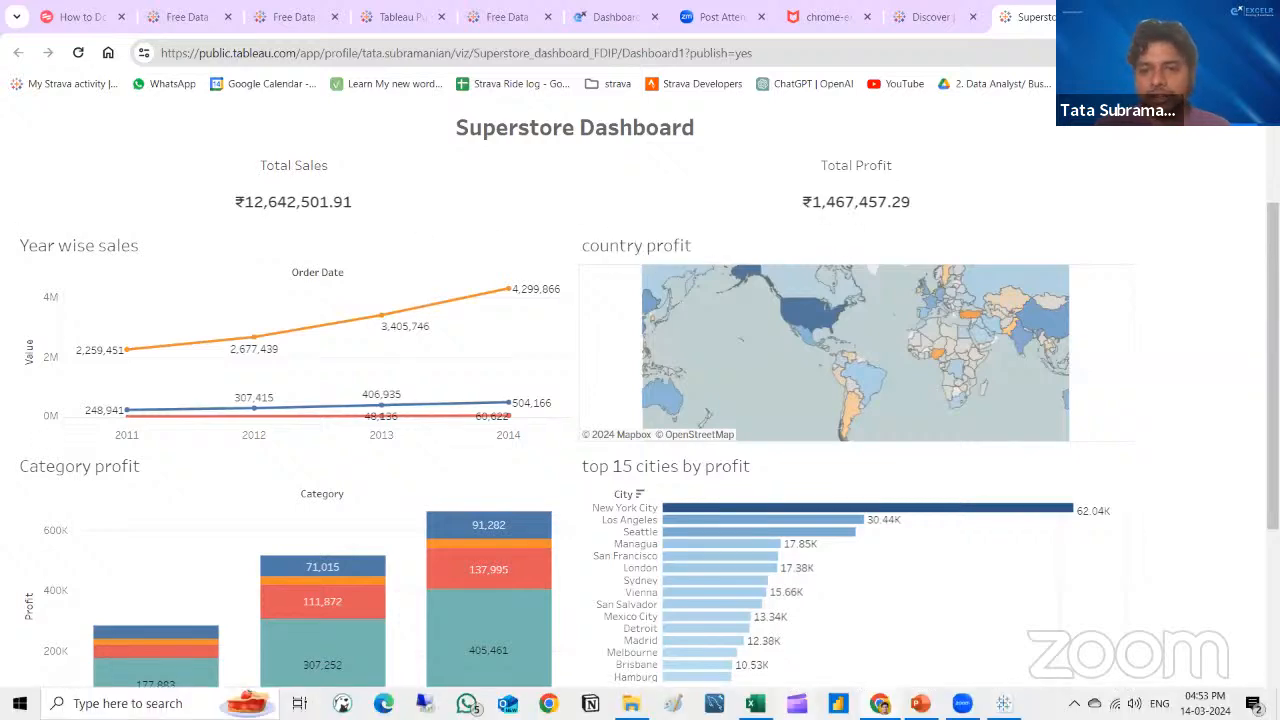
- Switch back to the Superstore_dashboard_FDIP workbook in the Tableau Public desktop app
click(1003, 703)
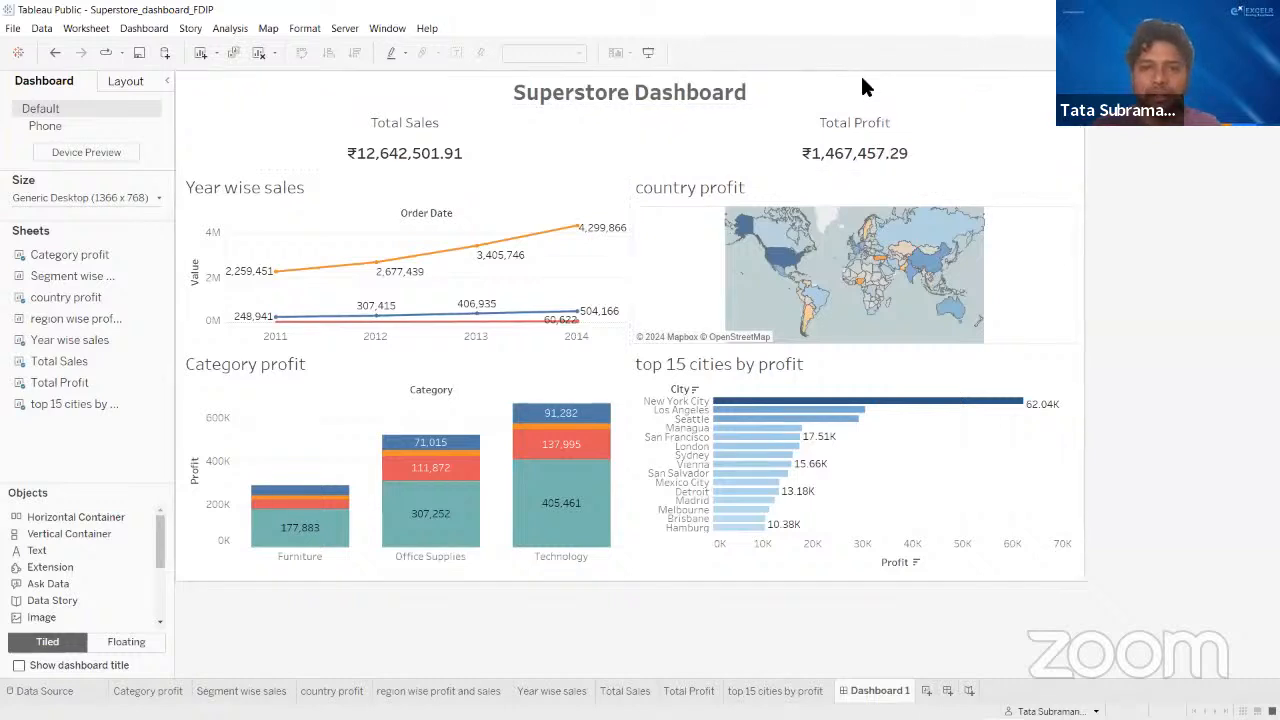
key(alt+Tab)
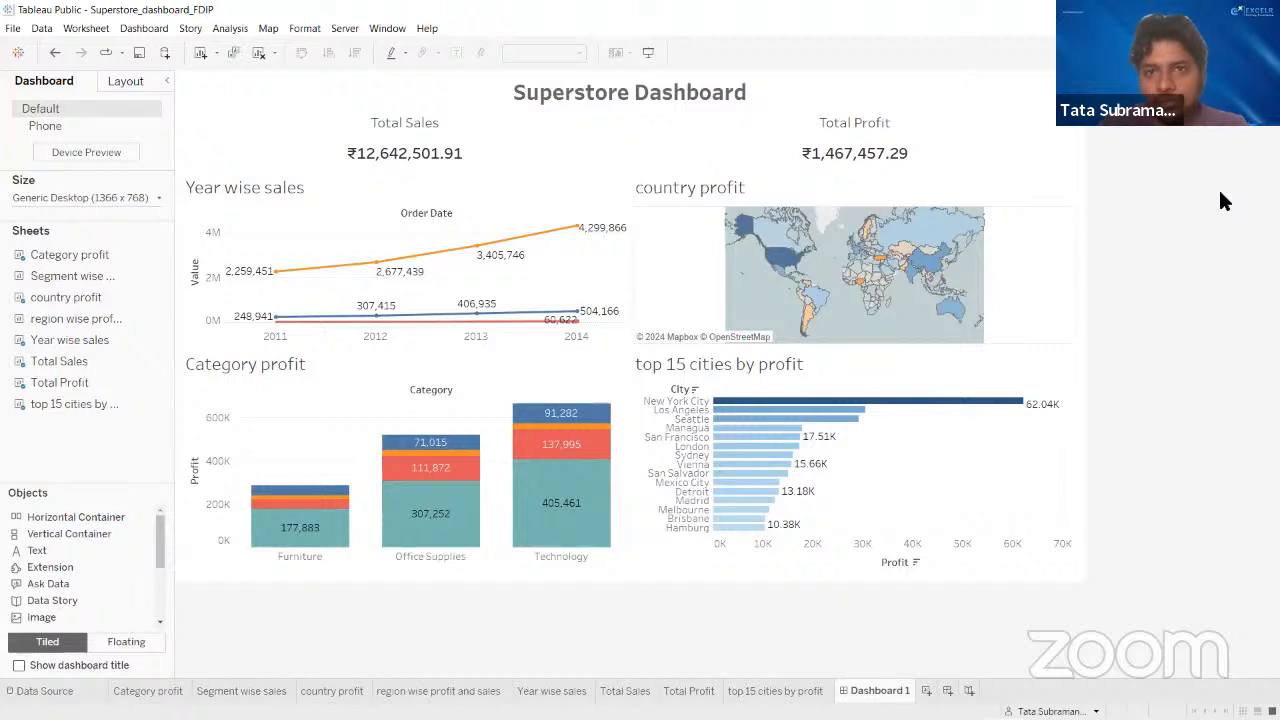
click(950, 66)
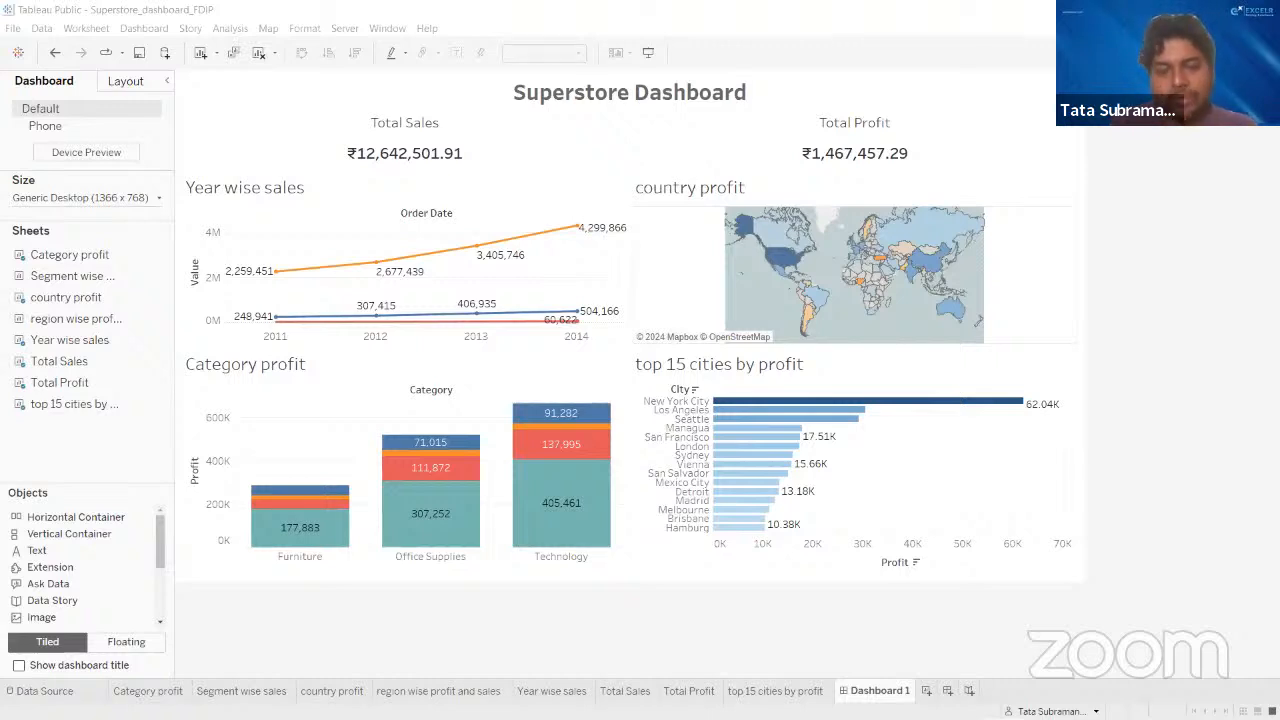
mouse_move(880, 712)
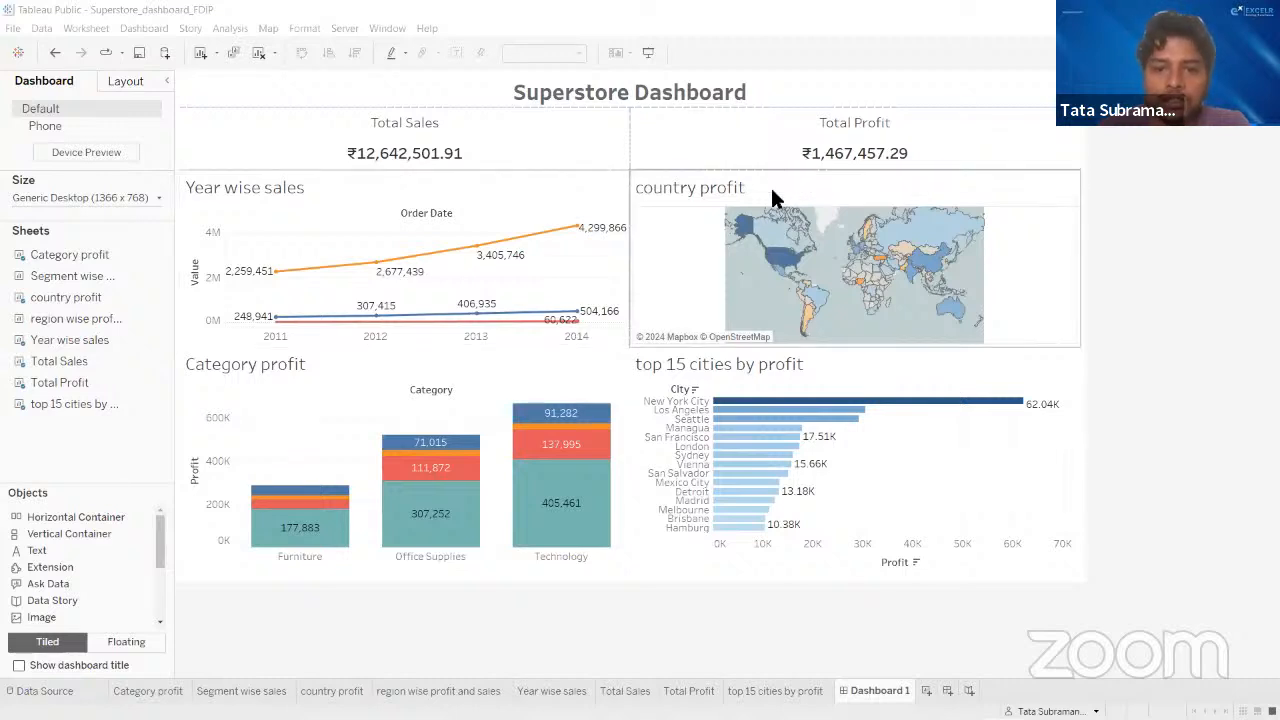
- Compare the available sheet commands for the Total Profit, Year wise sales, and region wise profit and sales worksheets
click(688, 691)
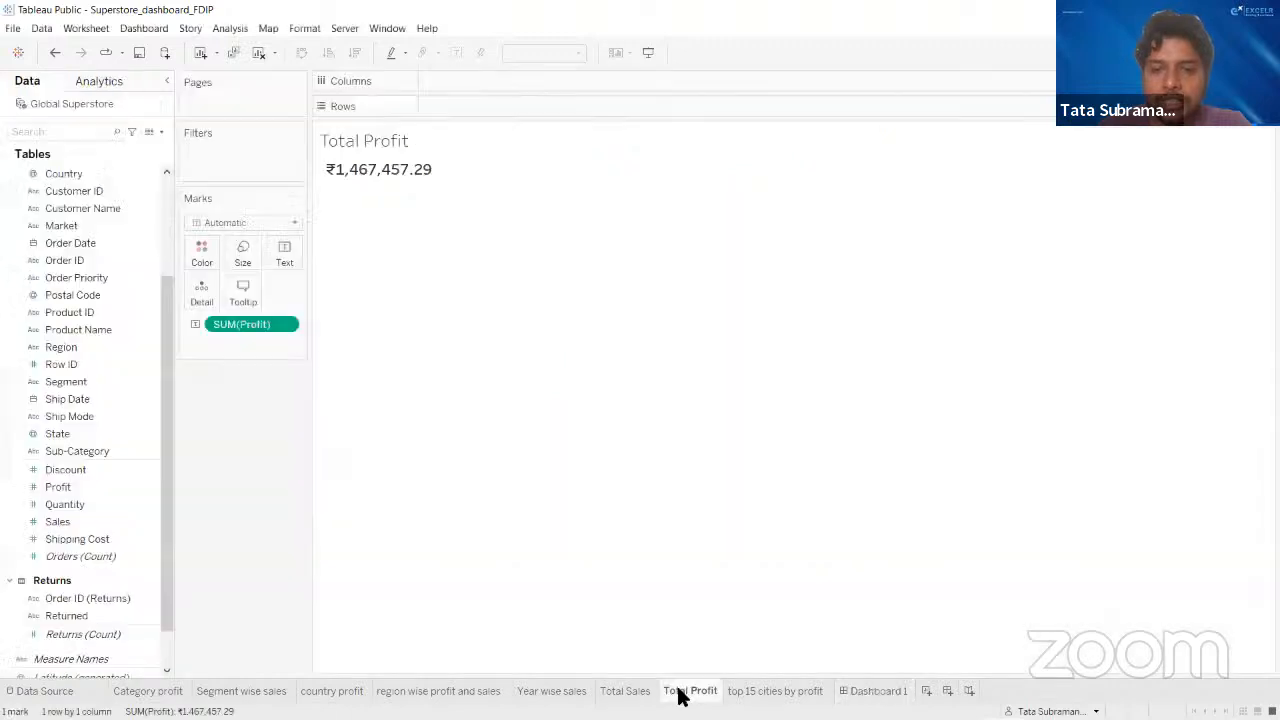
right_click(678, 693)
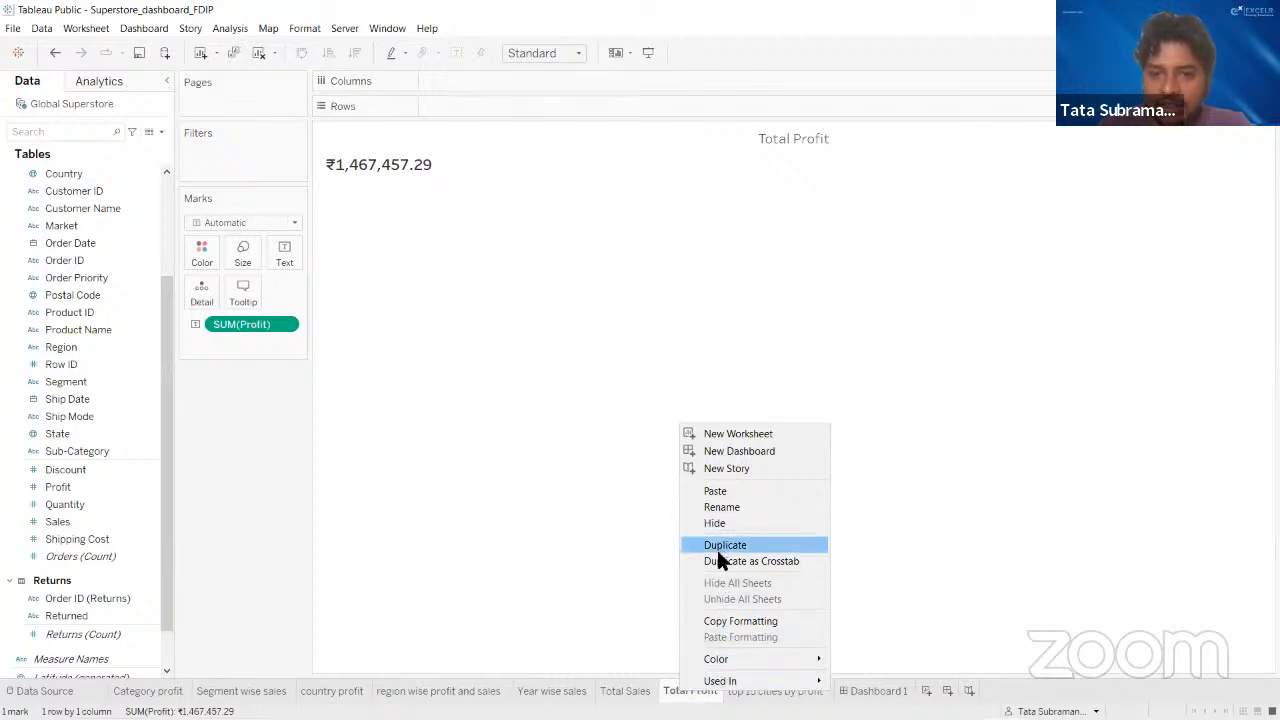
mouse_move(710, 685)
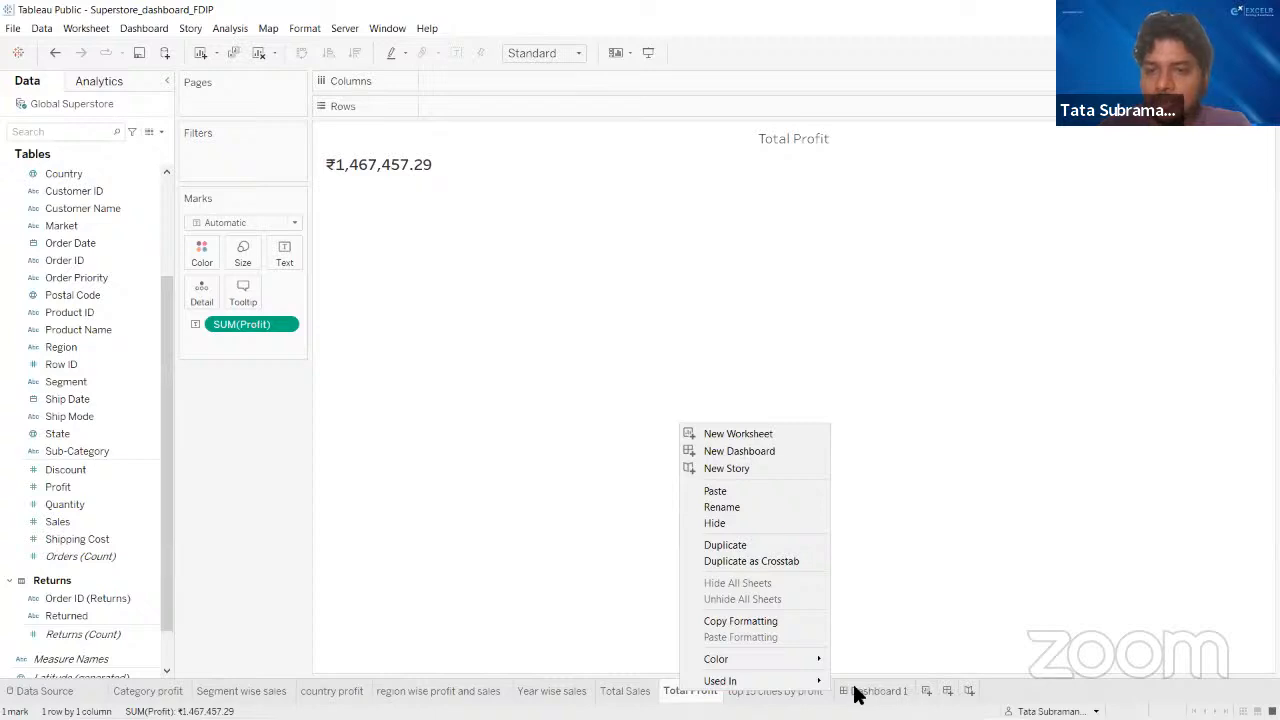
click(555, 691)
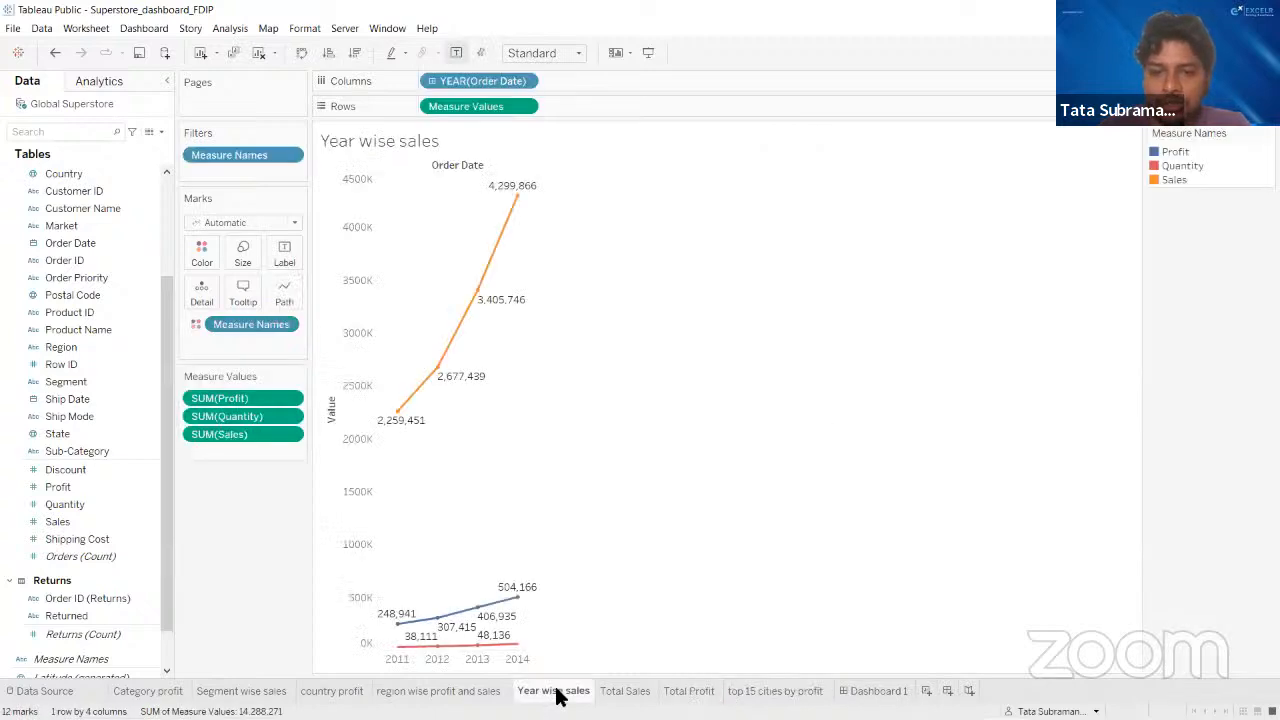
right_click(555, 691)
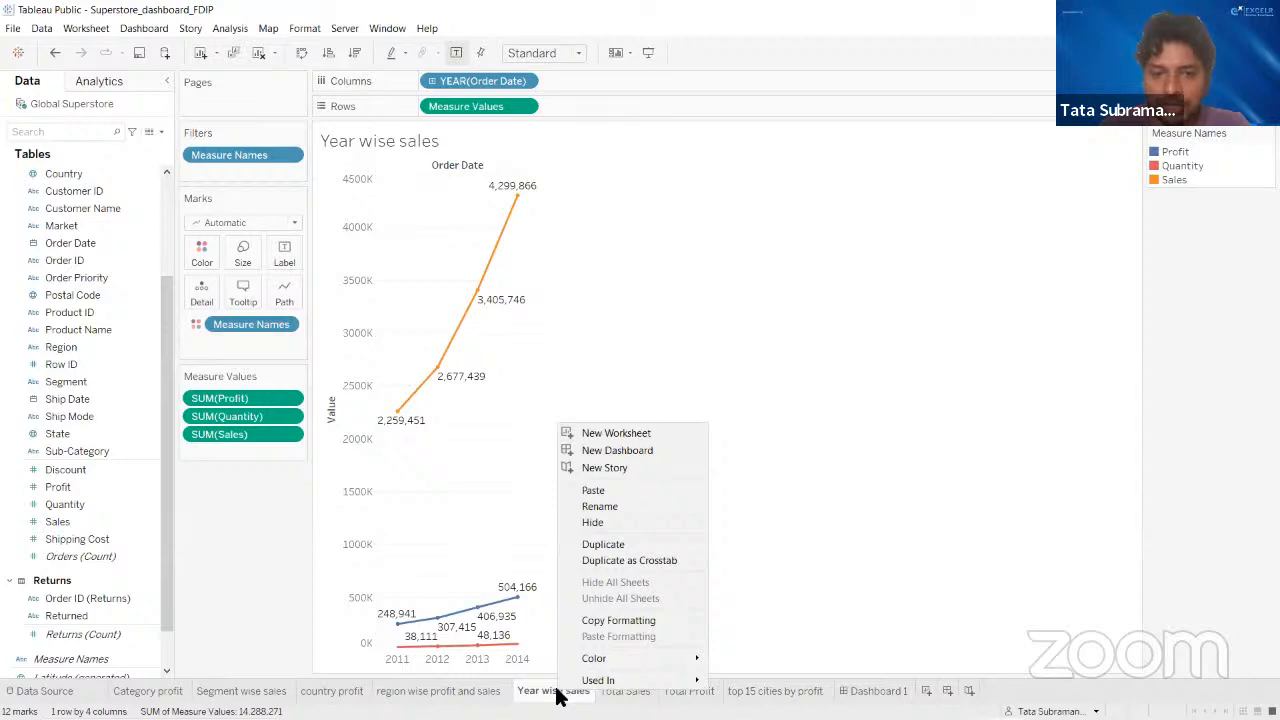
click(595, 546)
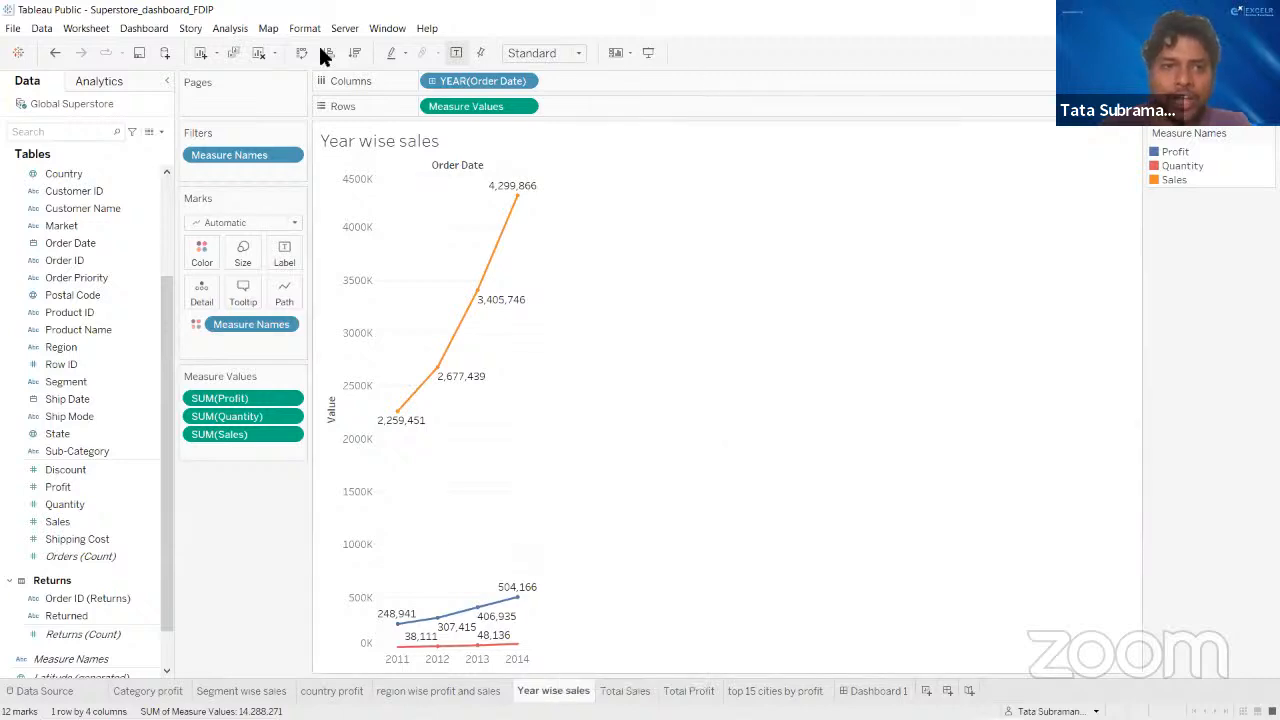
click(437, 690)
right_click(440, 690)
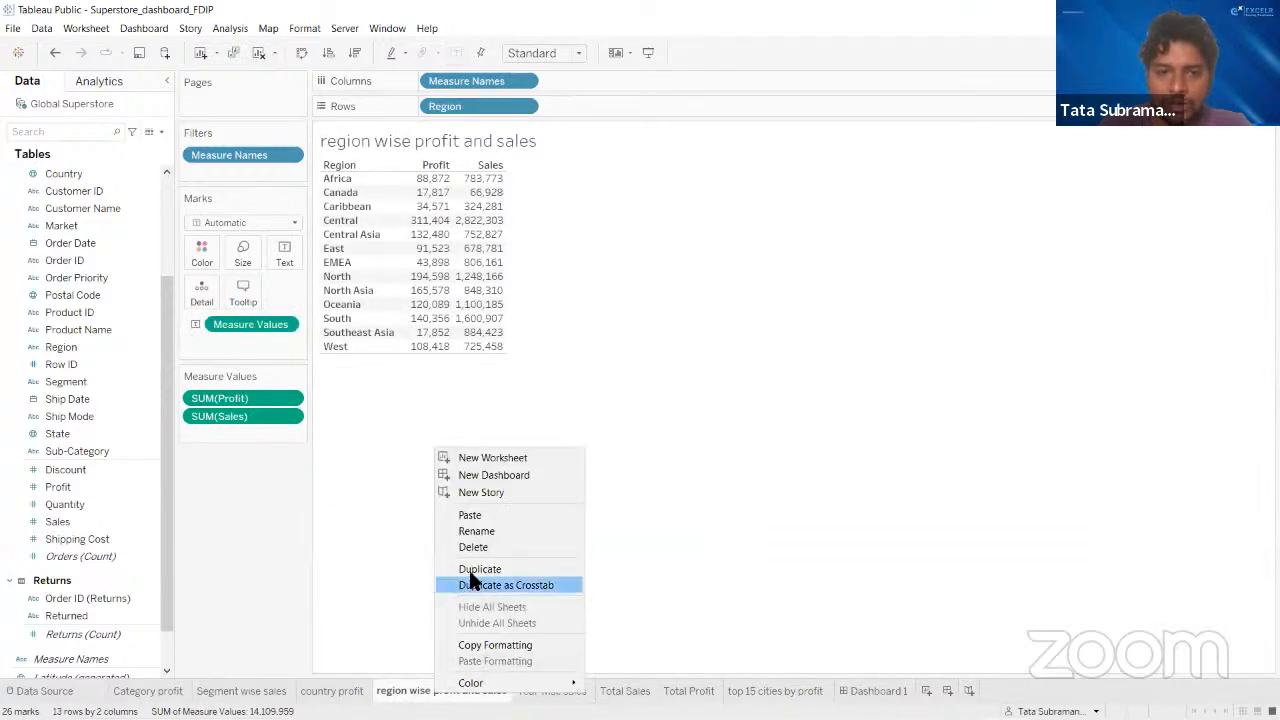
key(Escape)
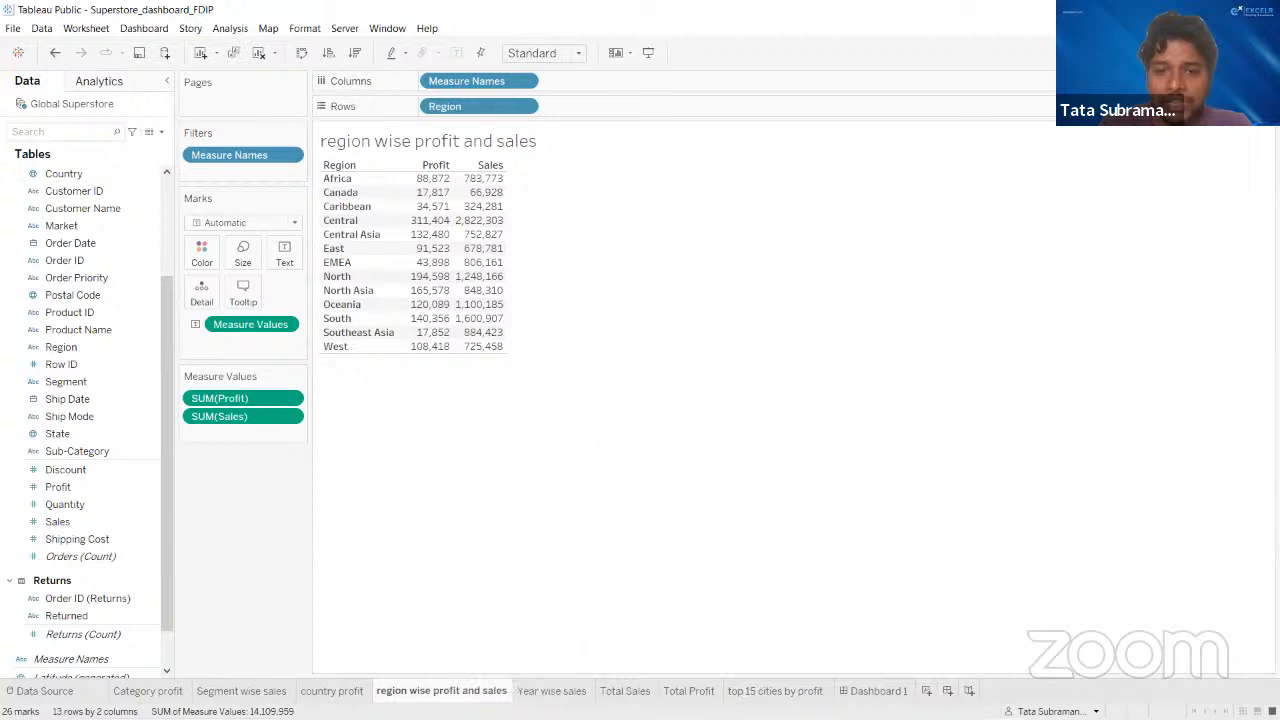
- Compare the sheet commands available for the region wise profit and sales worksheet with those for the country profit worksheet
click(529, 690)
click(464, 690)
right_click(465, 690)
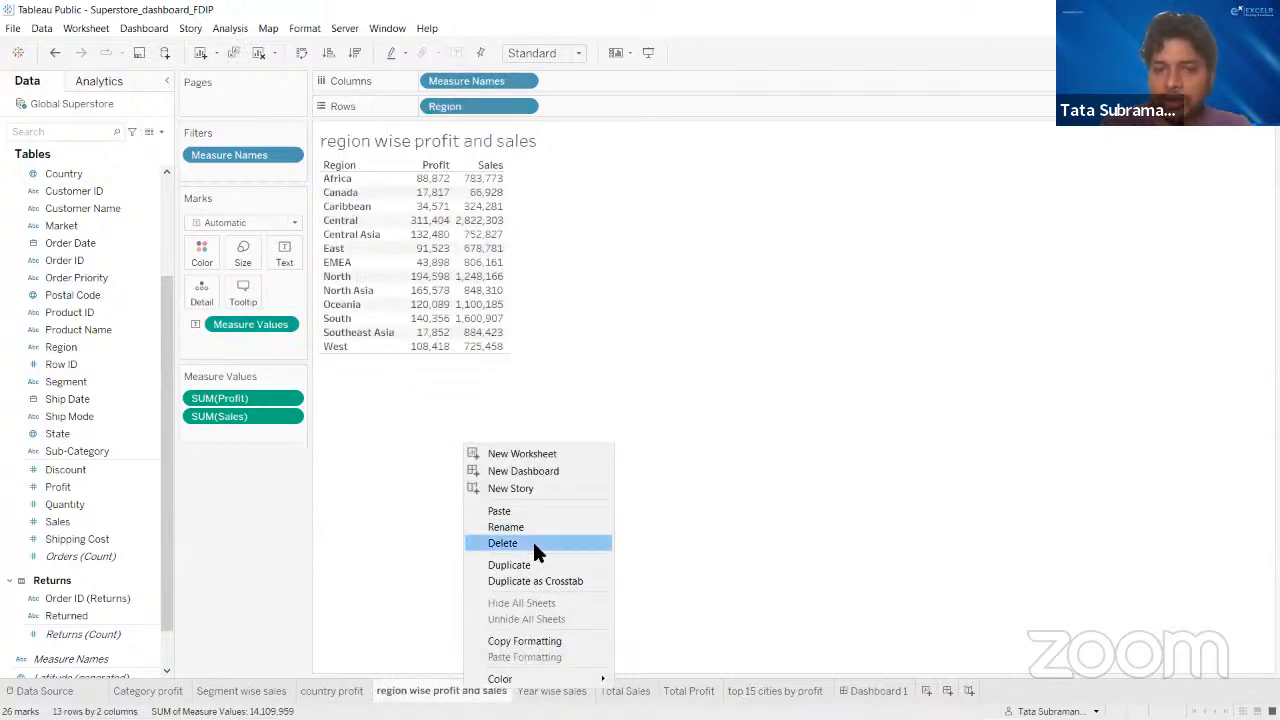
key(Escape)
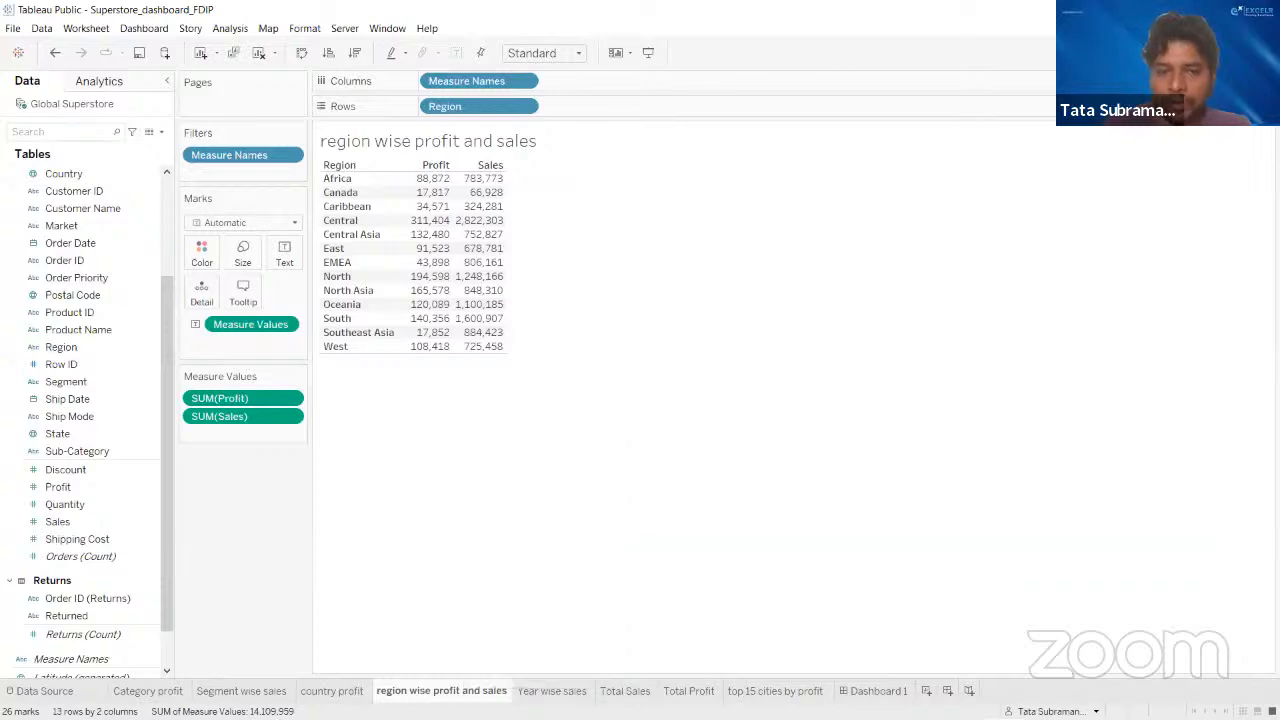
click(333, 691)
right_click(333, 691)
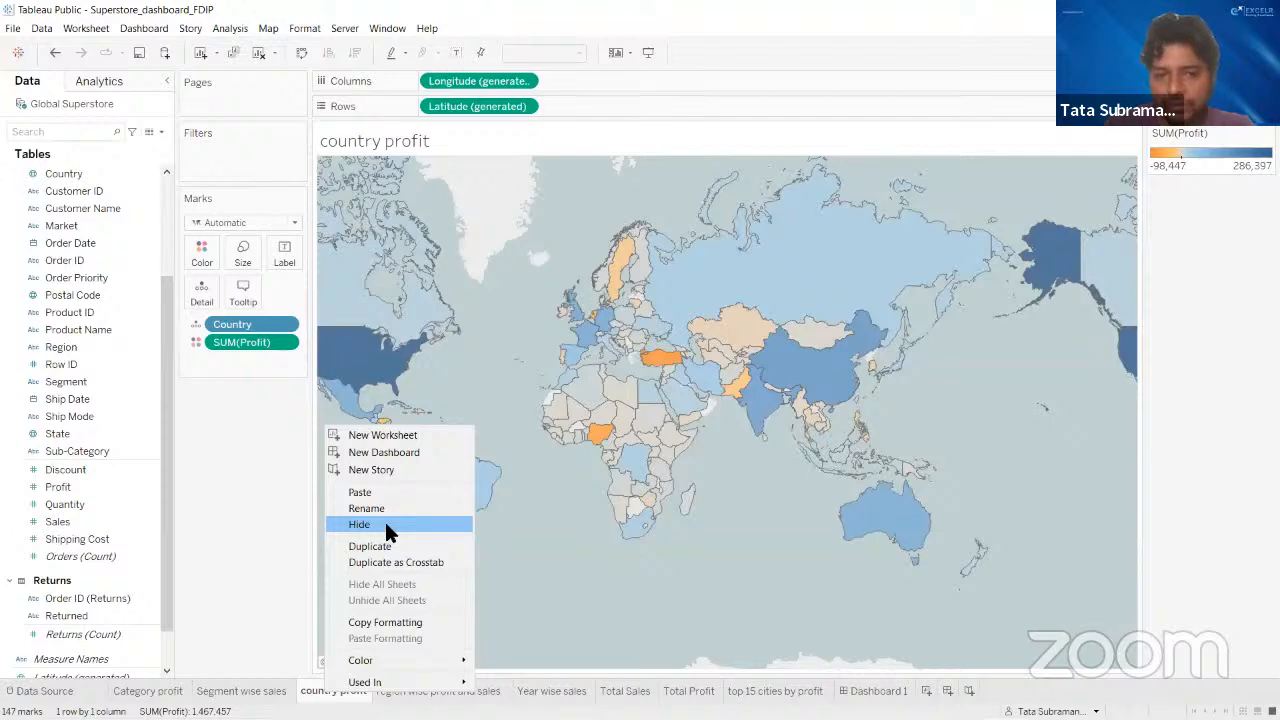
- Check which worksheets appear in Dashboard 1 and review the sheet commands for region wise profit and sales again
click(876, 690)
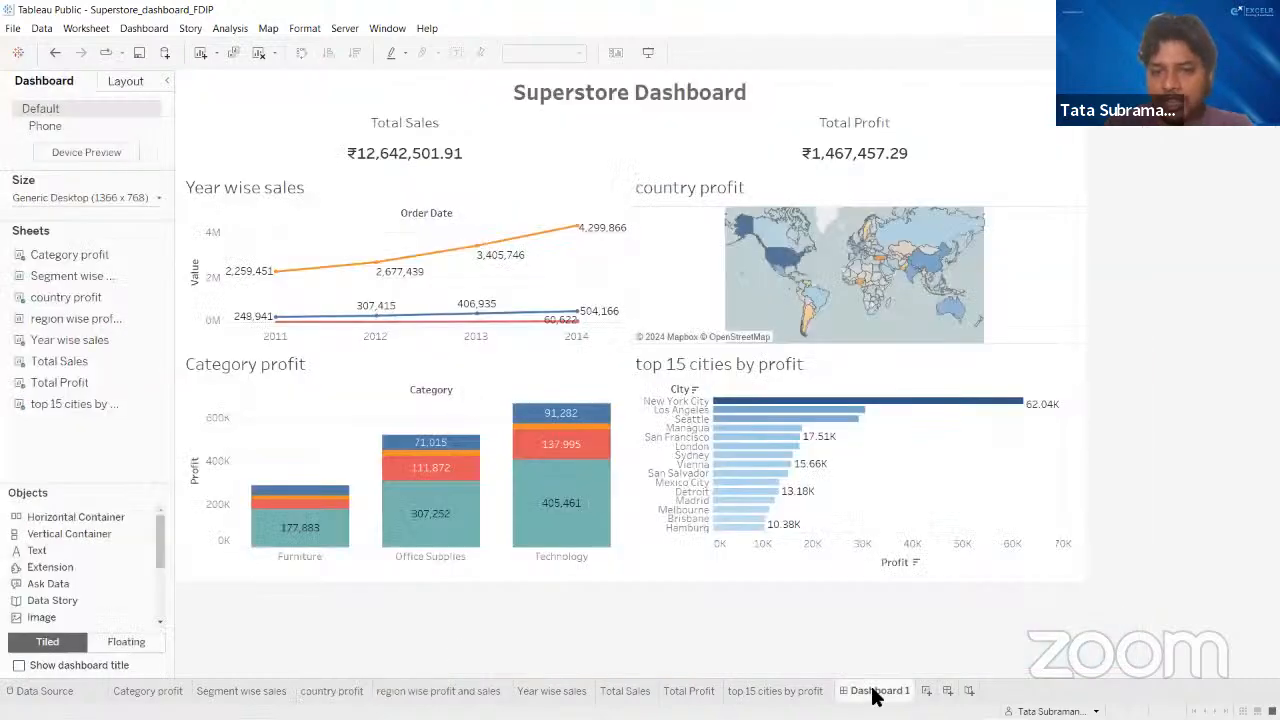
click(400, 691)
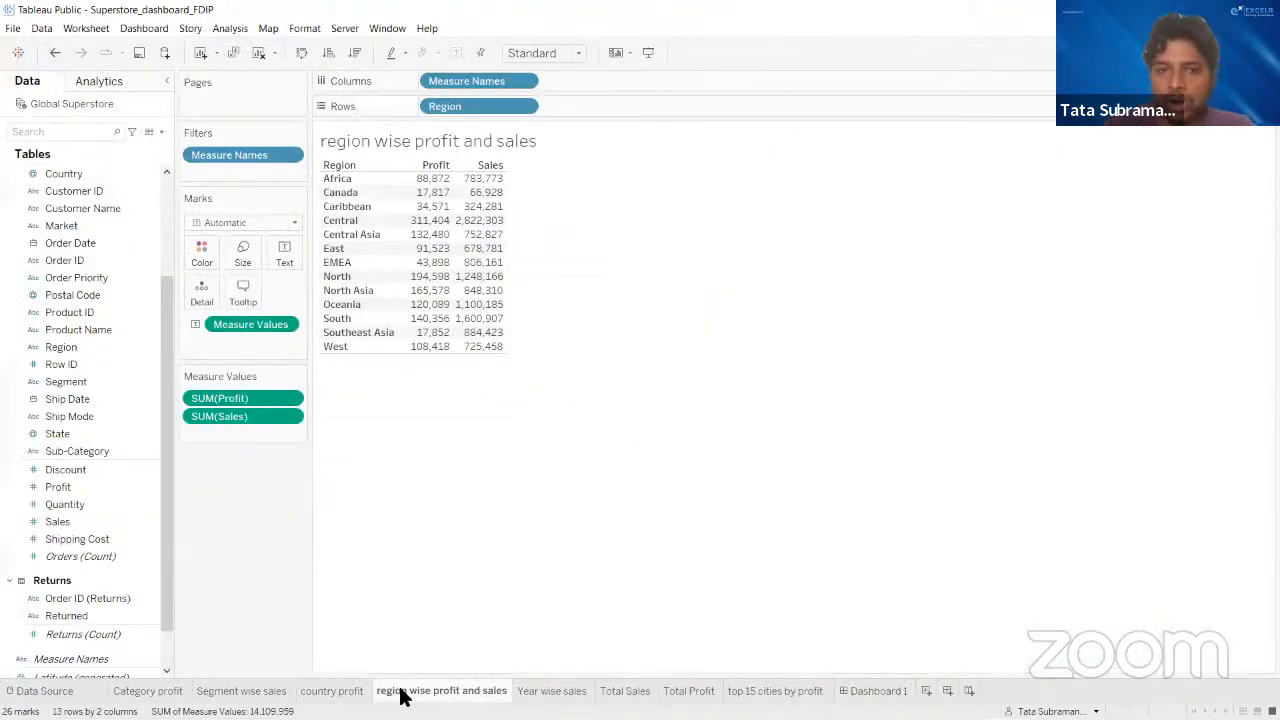
right_click(403, 693)
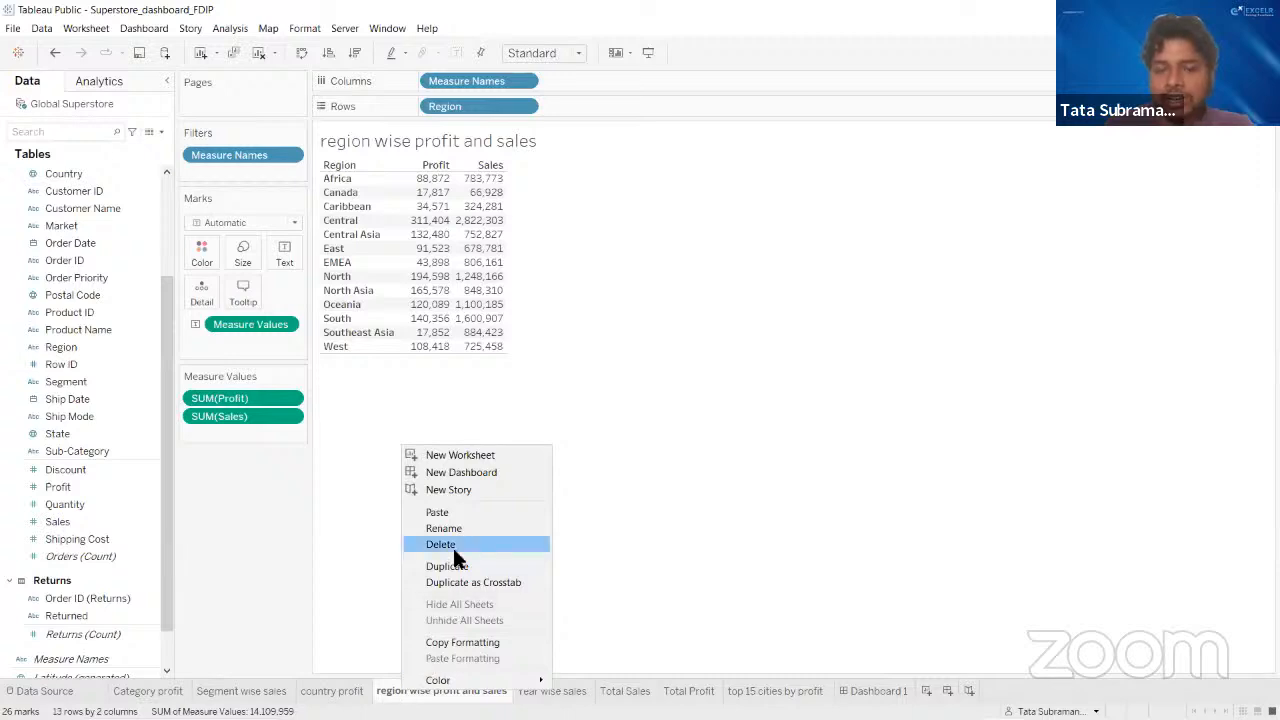
click(764, 477)
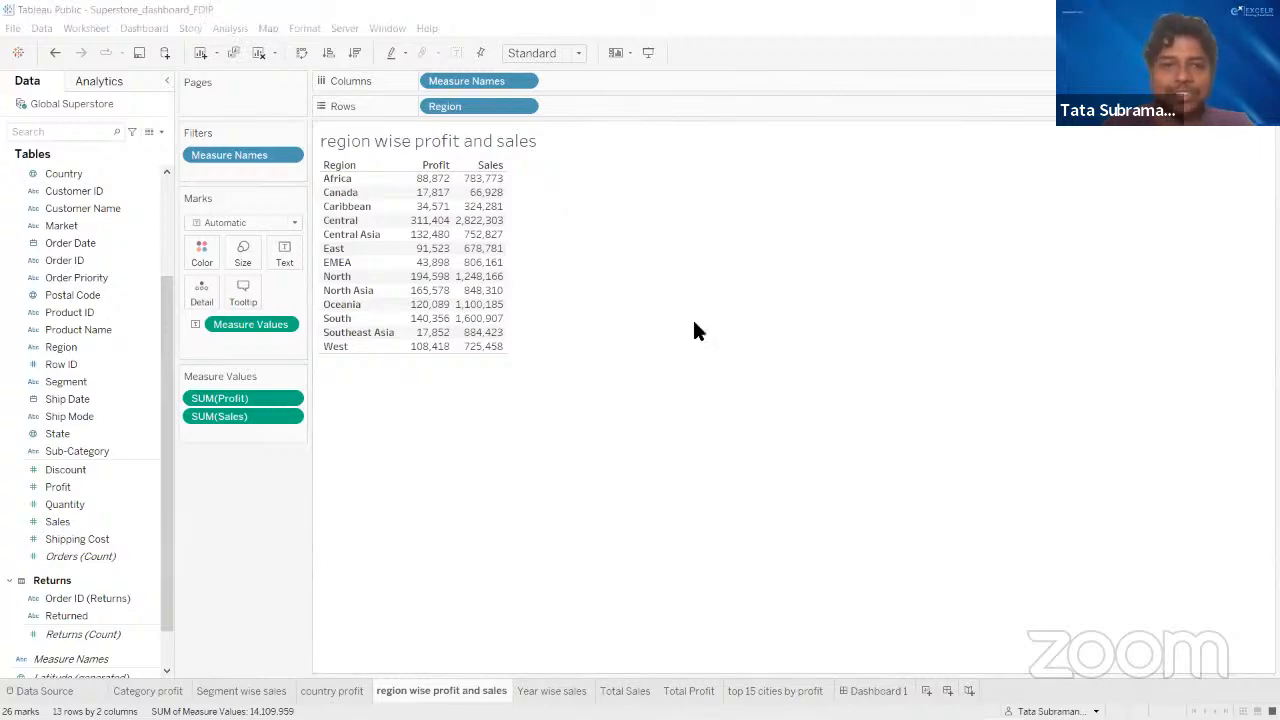
click(161, 6)
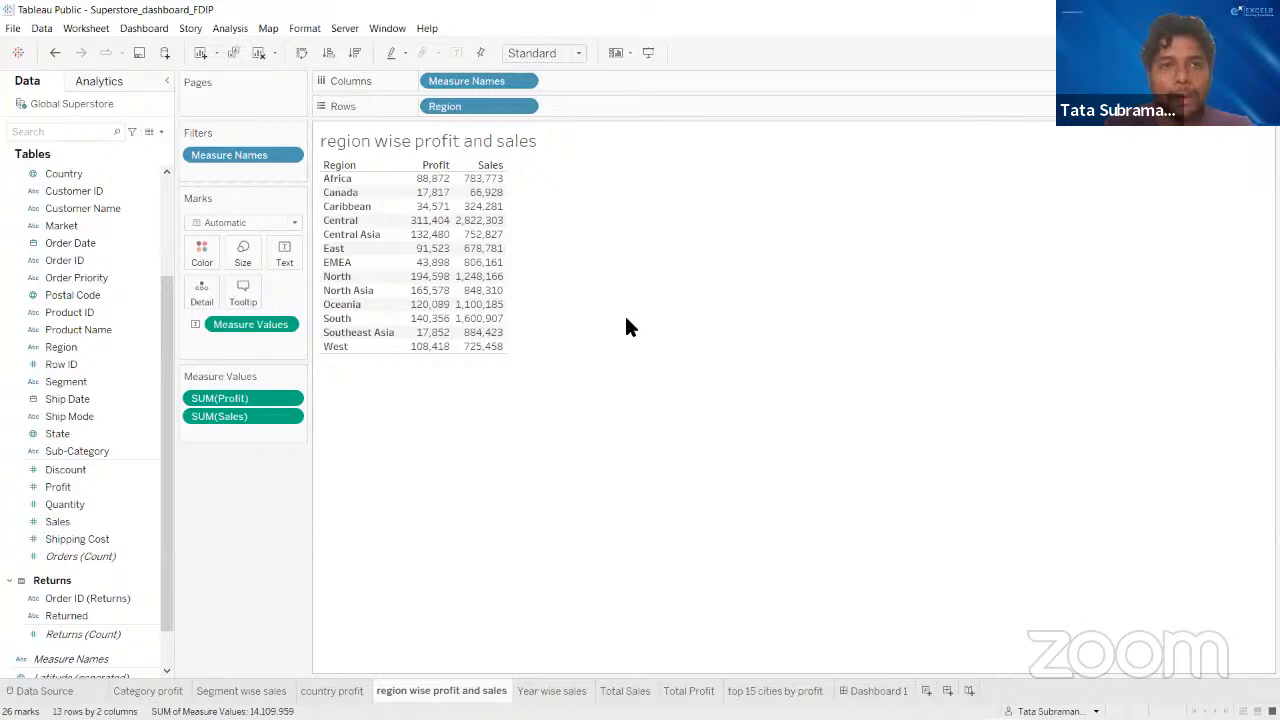
- Switch to the published Superstore_dashboard_FDIP page in Chrome and copy the share link for its current view
click(880, 703)
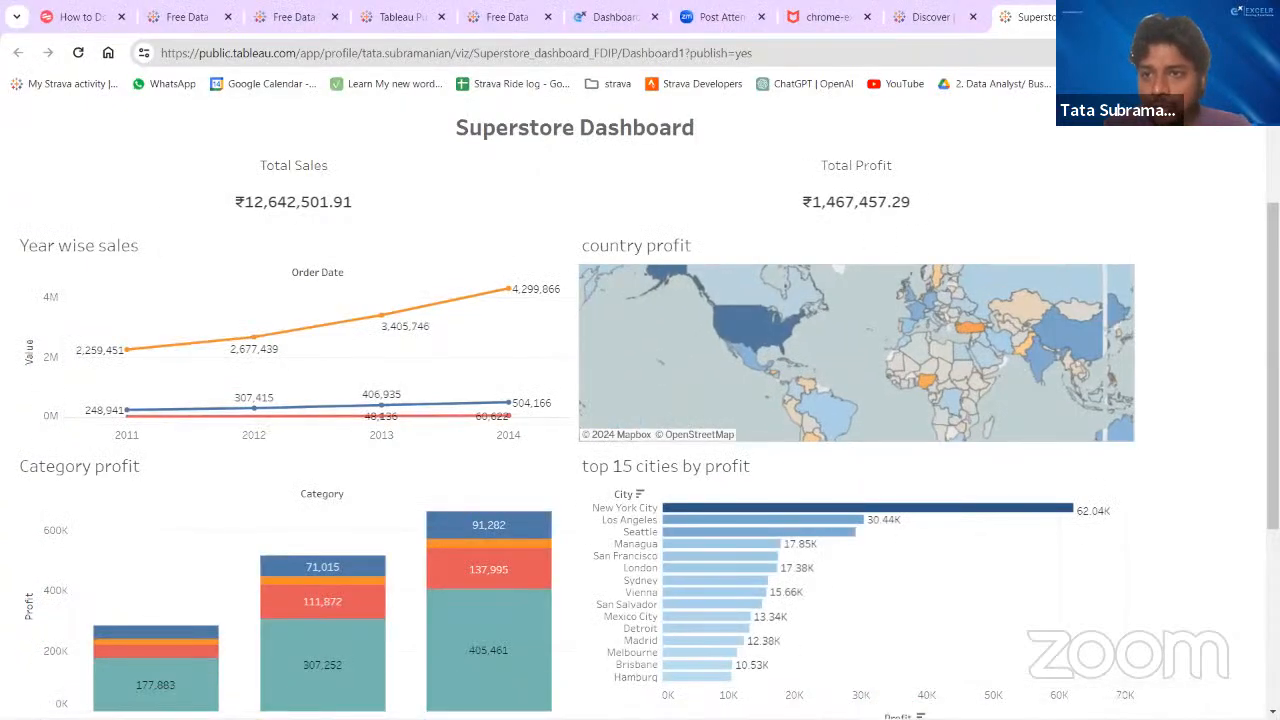
scroll(1140, 280, up, 2)
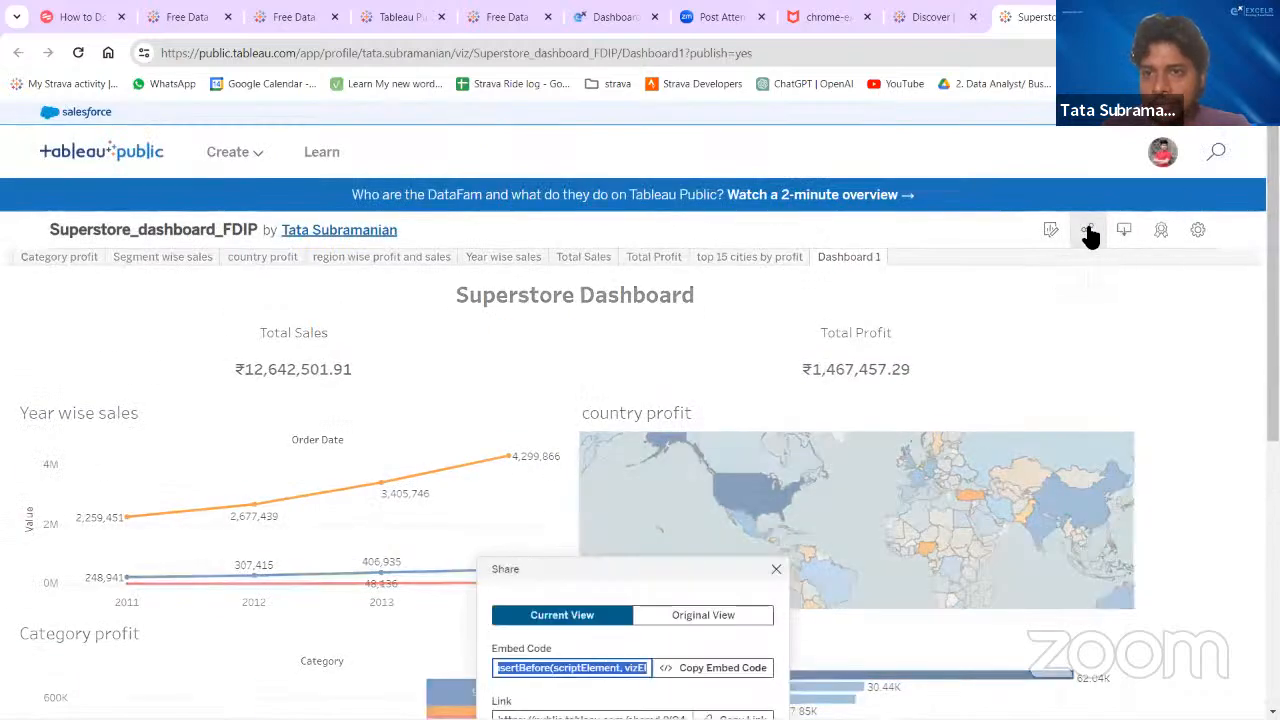
click(1089, 232)
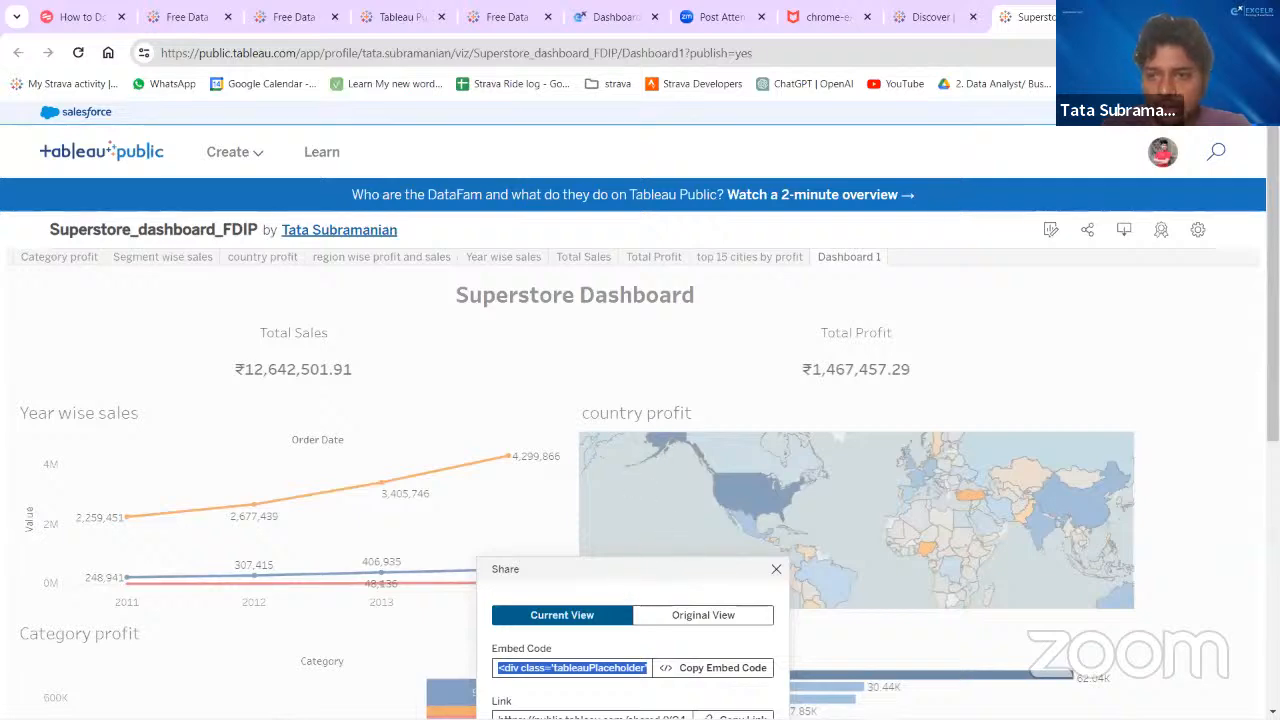
scroll(622, 578, down, 3)
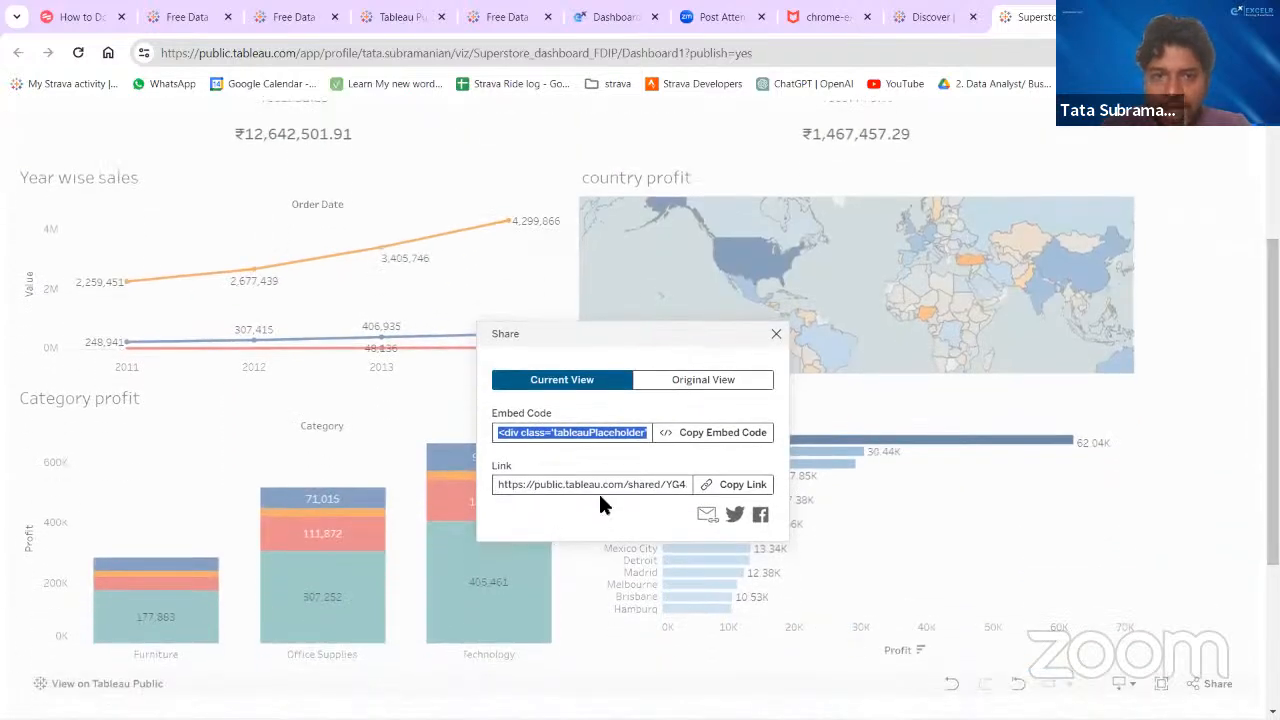
click(744, 484)
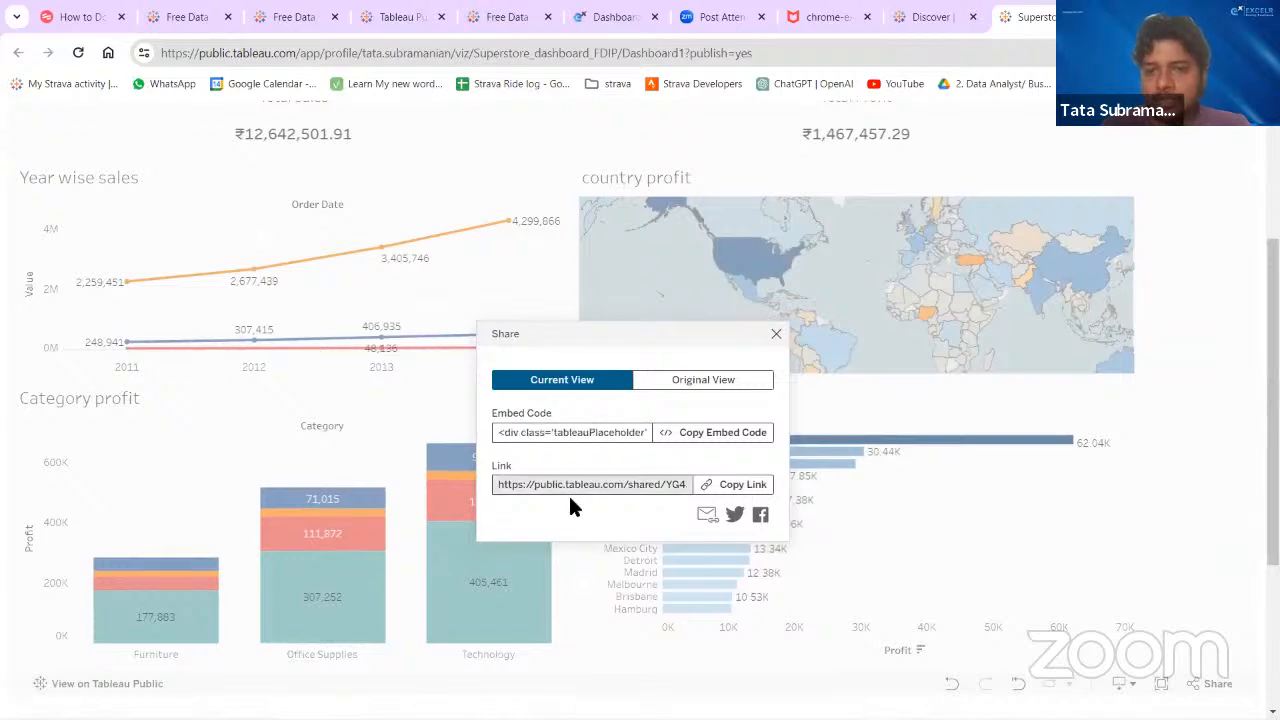
click(776, 335)
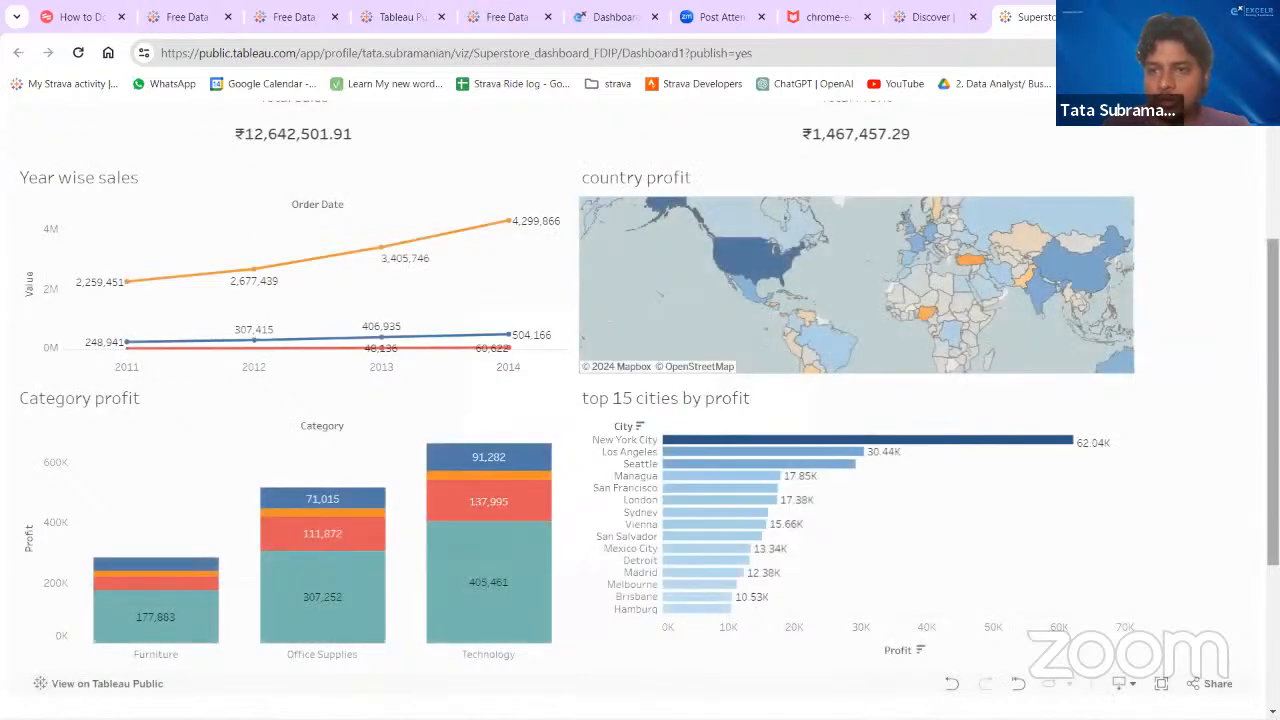
- Review the download file formats offered for the published dashboard and switch back to the Tableau Public desktop app
scroll(1125, 192, up, 3)
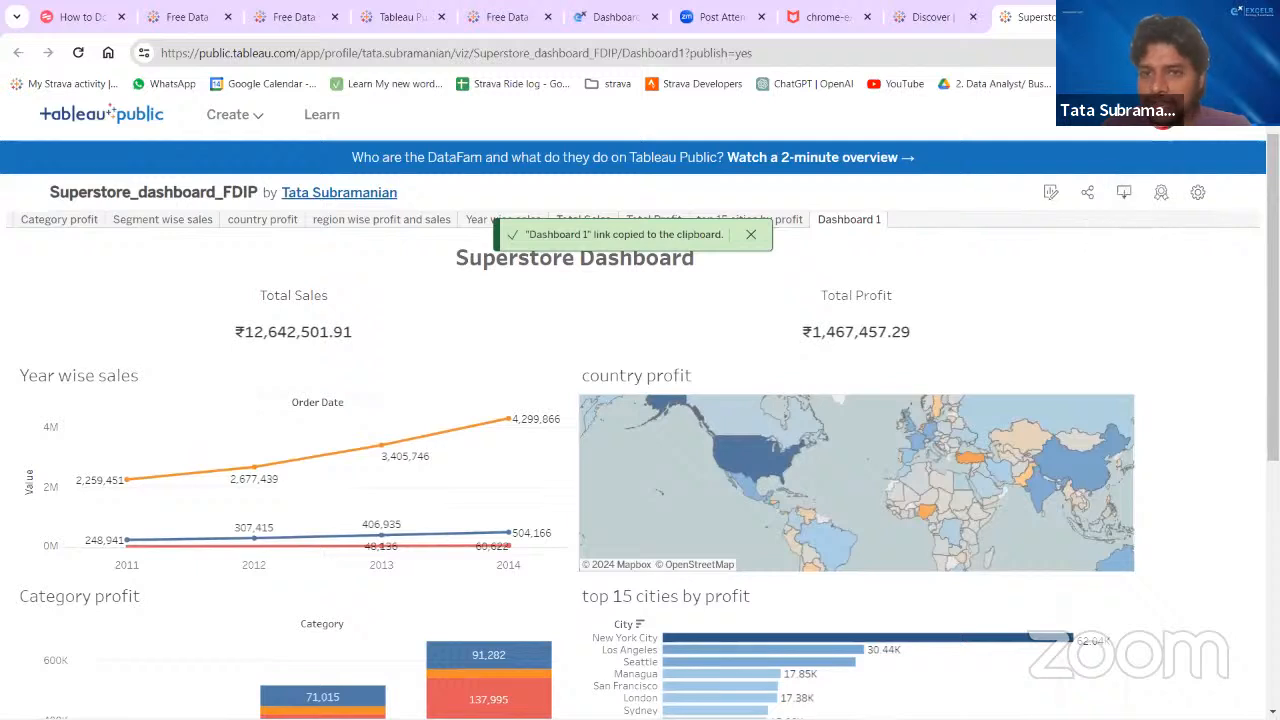
click(1125, 193)
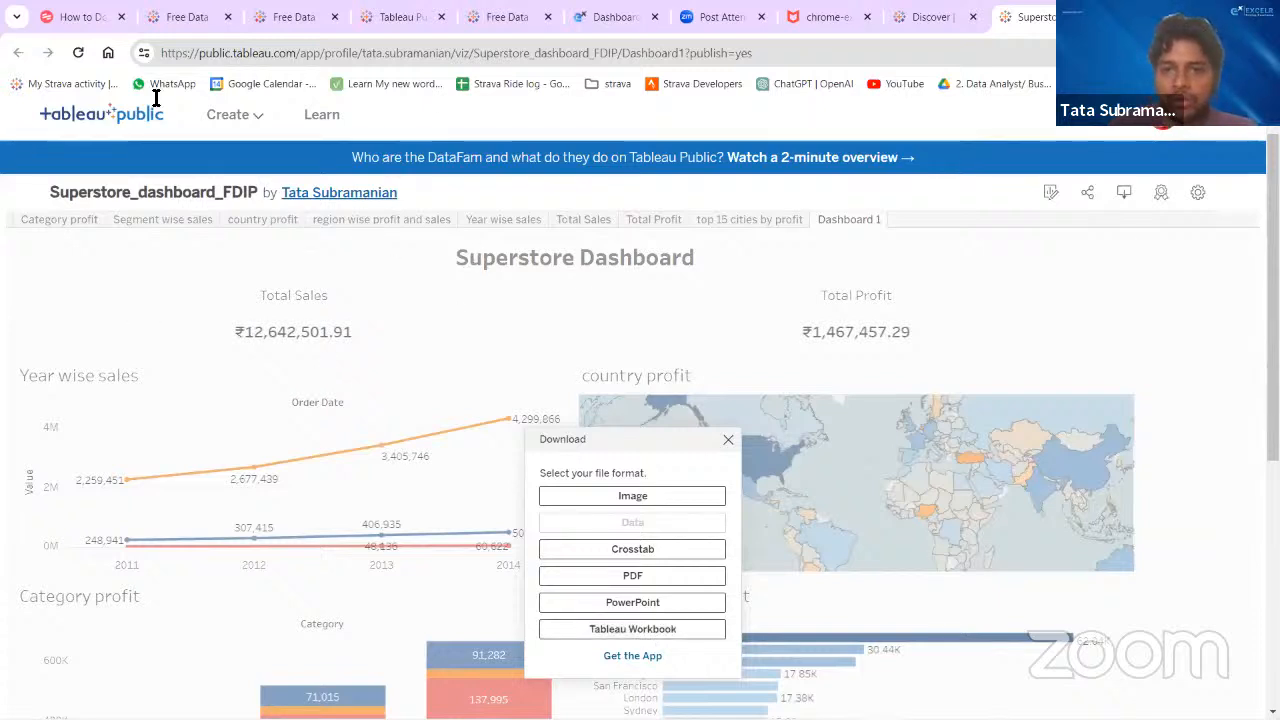
click(728, 439)
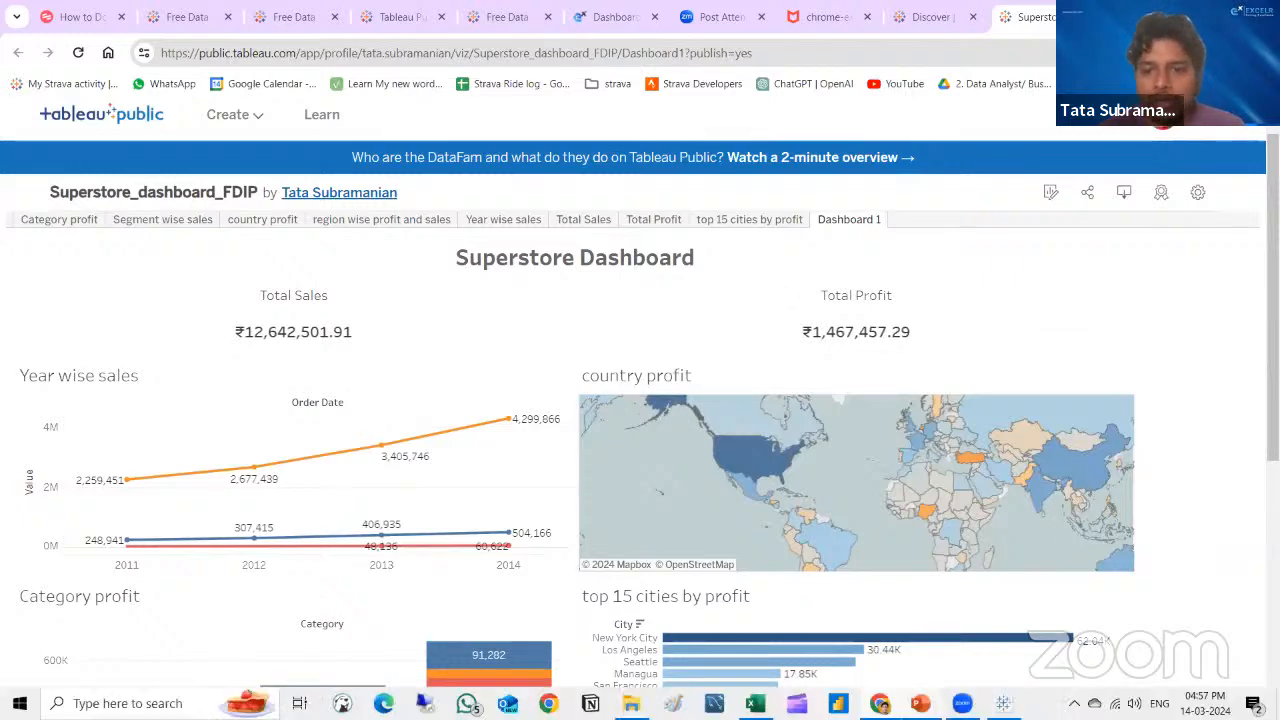
click(1004, 704)
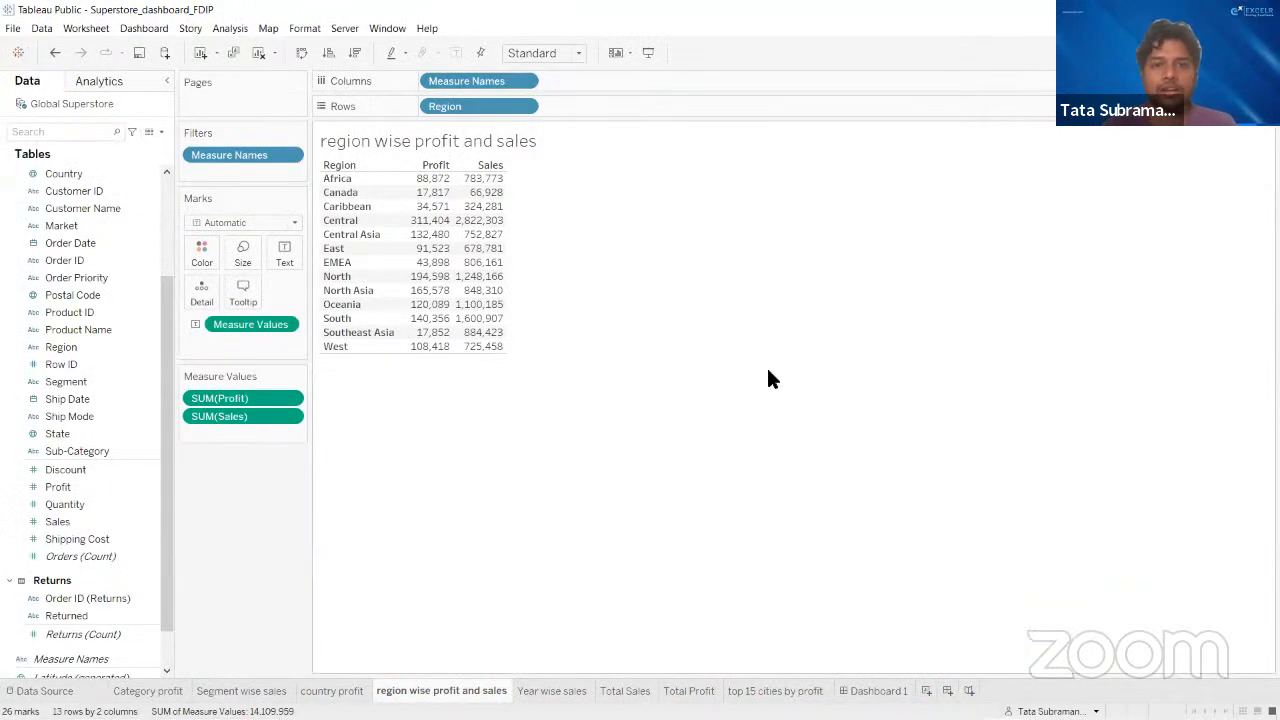